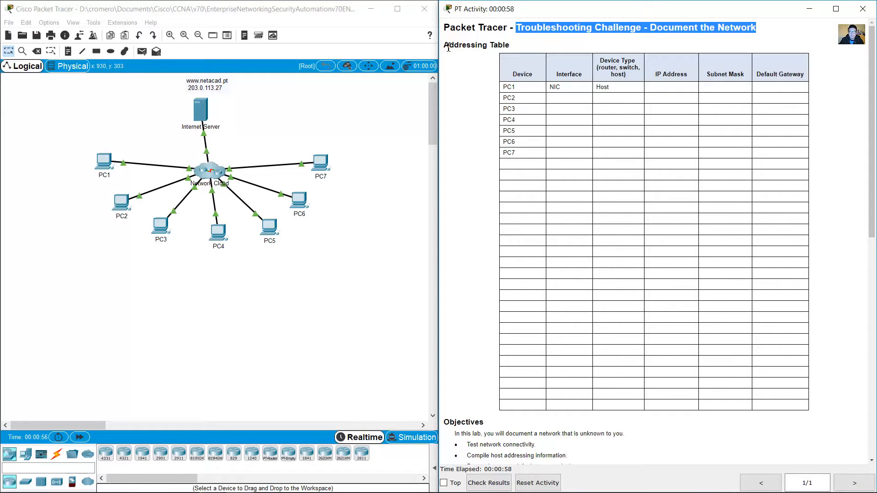
# Step: Highlight the Addressing Table heading and its mostly blank PC1–PC7 rows in the activity window
pyautogui.moveTo(445, 45); pyautogui.dragTo(515, 45)
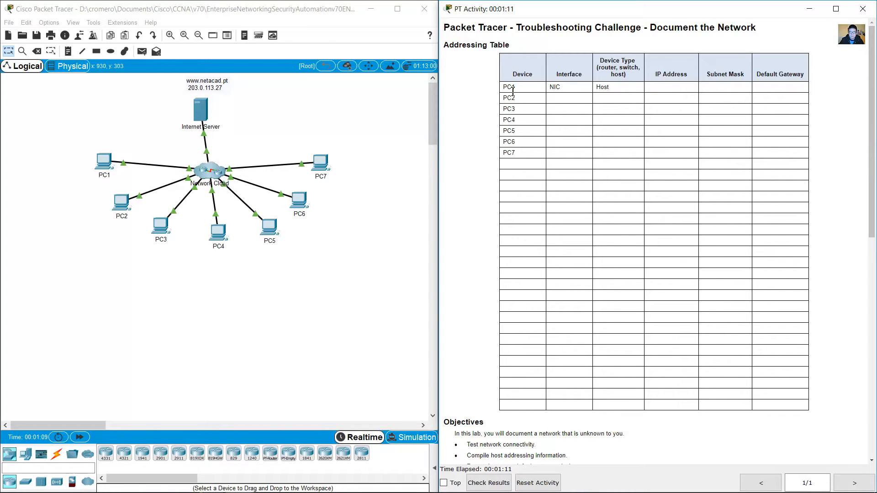
pyautogui.moveTo(507, 87); pyautogui.dragTo(807, 358)
pyautogui.click(822, 252)
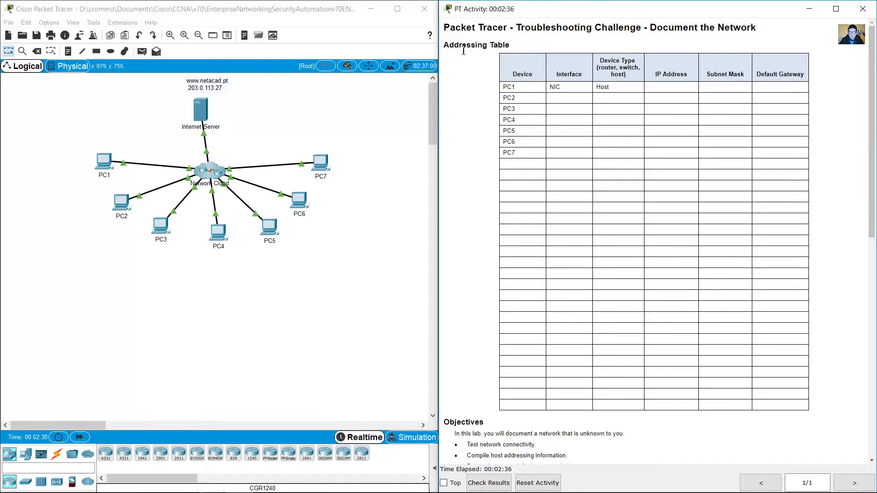
pyautogui.moveTo(459, 44); pyautogui.dragTo(799, 414)
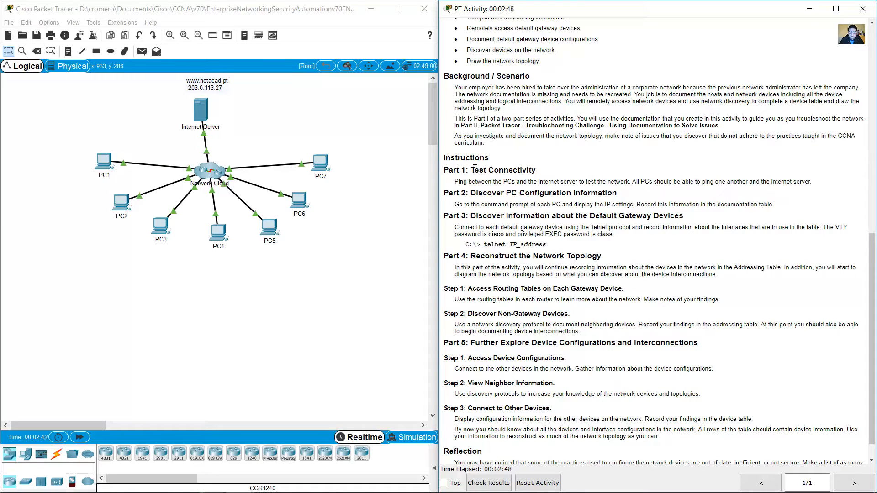
pyautogui.scroll(2, 475, 168)
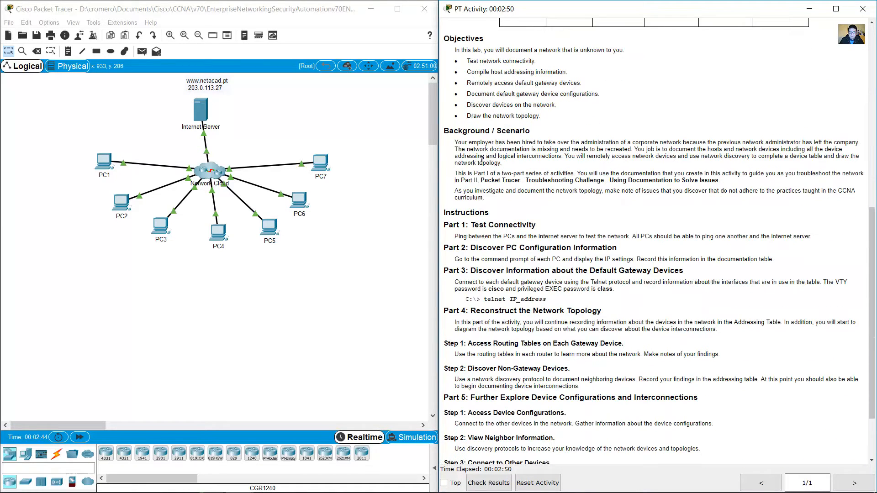
pyautogui.moveTo(457, 145); pyautogui.dragTo(859, 142)
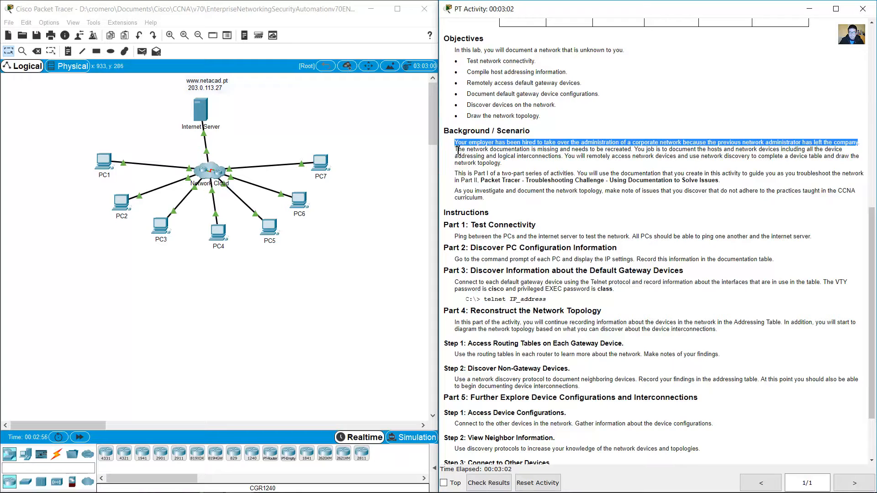
pyautogui.moveTo(458, 149)
pyautogui.mouseDown()
pyautogui.moveTo(851, 154)
pyautogui.moveTo(483, 160)
pyautogui.moveTo(612, 156)
pyautogui.moveTo(636, 165)
pyautogui.moveTo(668, 156)
pyautogui.moveTo(861, 157)
pyautogui.moveTo(508, 165)
pyautogui.mouseUp()
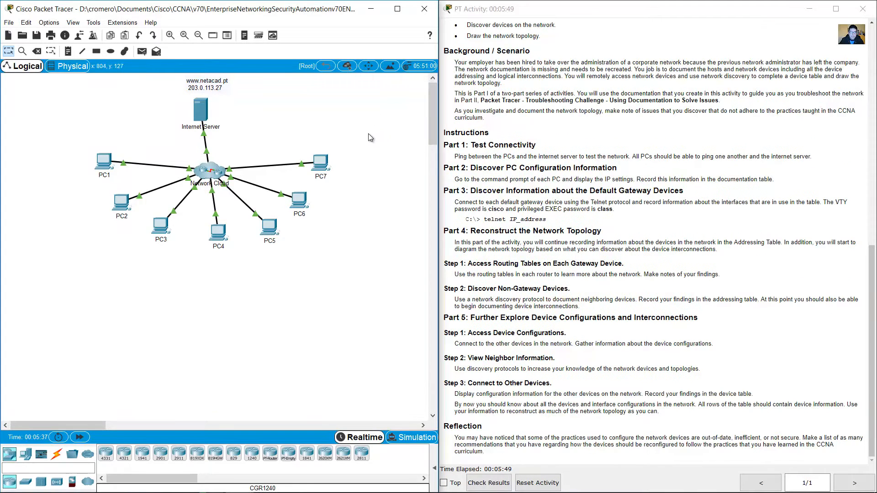
pyautogui.moveTo(390, 124); pyautogui.dragTo(74, 241)
# Step: Show the desktop and launch Cisco Packet Tracer 7.3 from its shortcut
pyautogui.press('super+d')
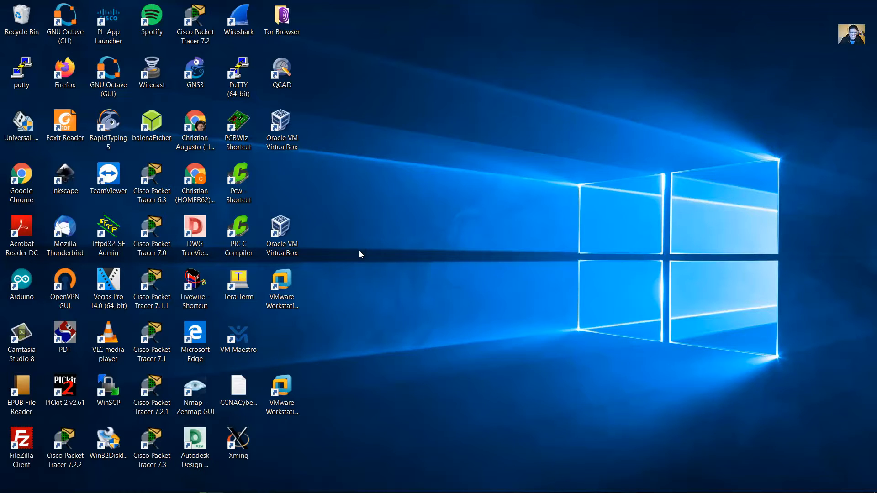
pyautogui.click(150, 454)
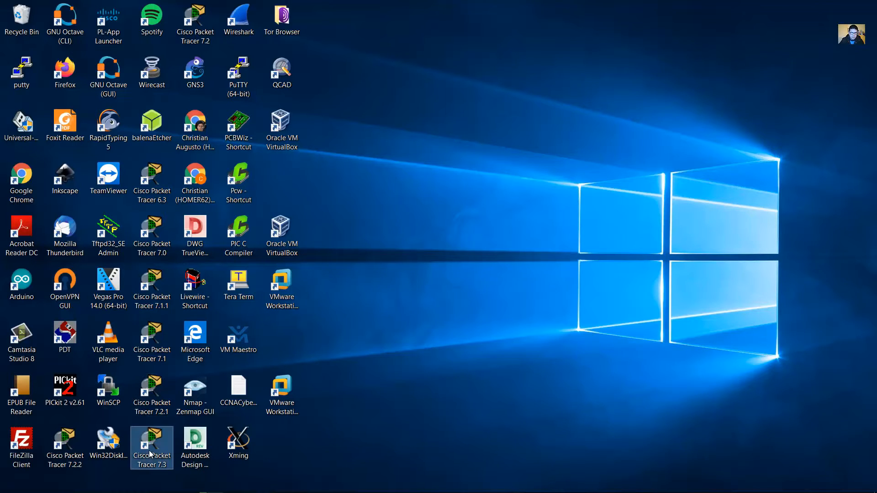
pyautogui.doubleClick(152, 441)
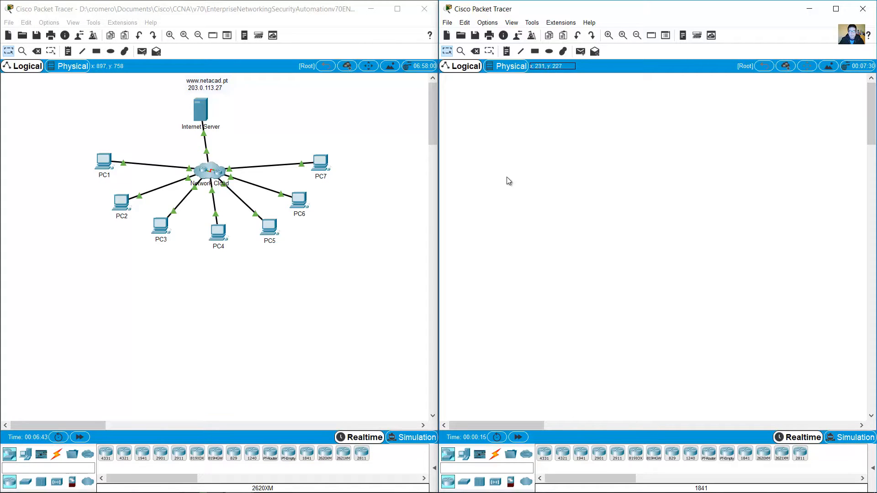
# Step: Place a generic PC on the empty workspace and name it PC1
pyautogui.click(378, 153)
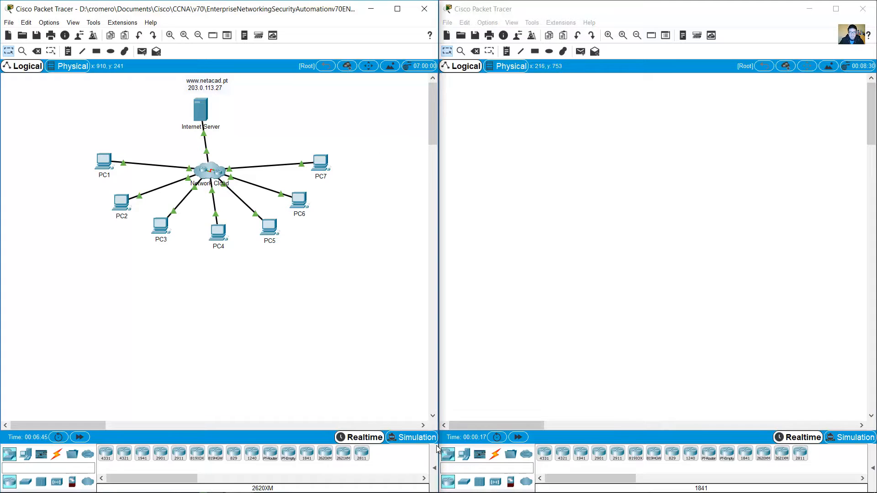
pyautogui.click(464, 454)
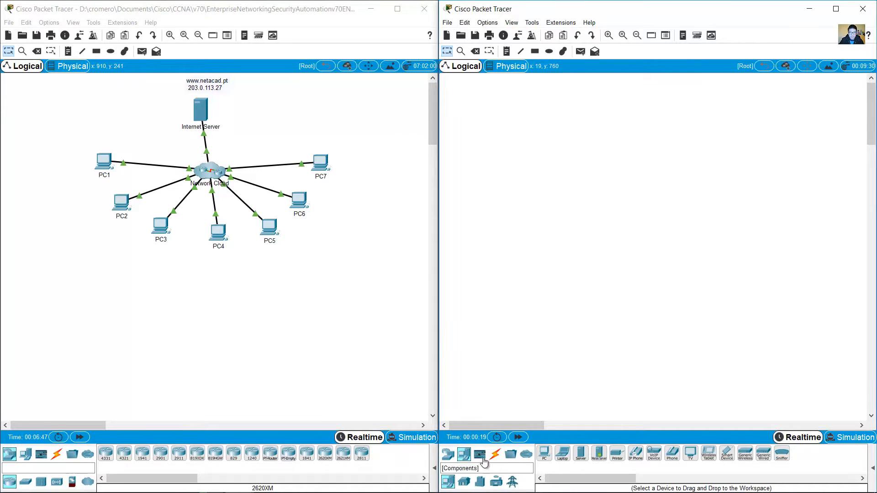
pyautogui.click(544, 454)
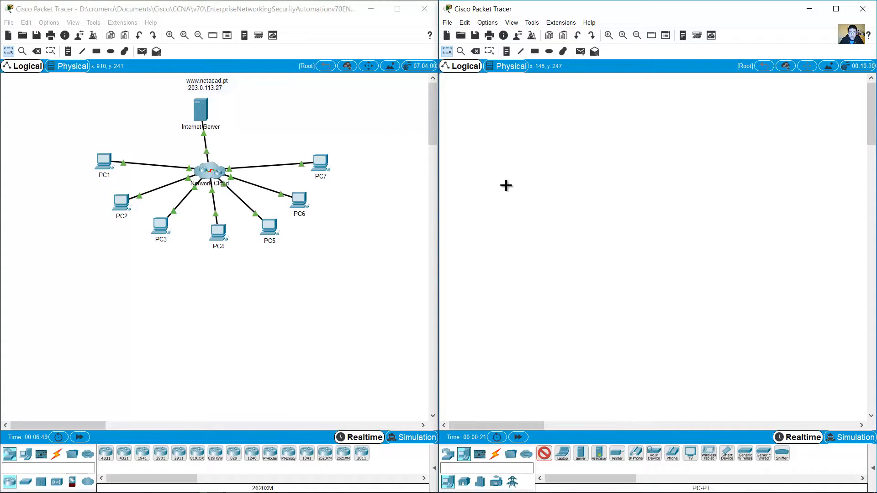
pyautogui.click(496, 169)
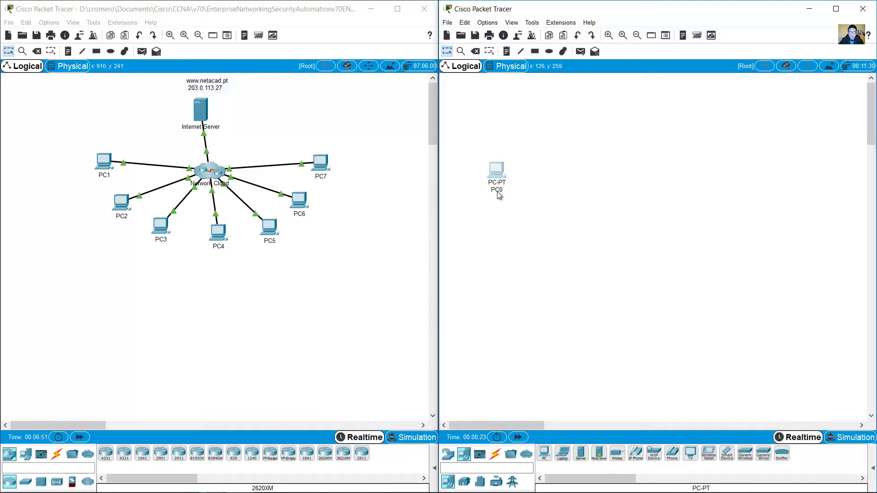
pyautogui.click(503, 191)
pyautogui.press('BackSpace')
pyautogui.write('1')
pyautogui.click(543, 233)
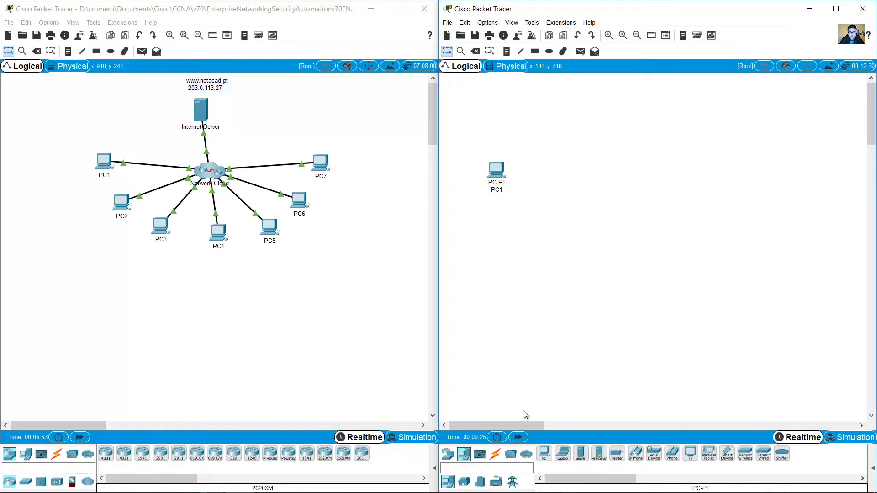
# Step: Place PC2 through PC7 across the workspace, then move all seven PCs lower
pyautogui.click(544, 453)
pyautogui.click(542, 235)
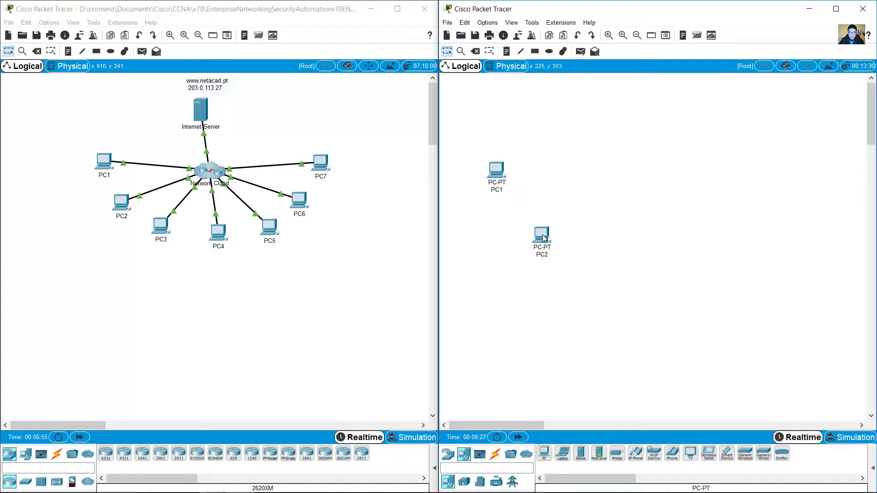
pyautogui.click(550, 255)
pyautogui.click(562, 339)
pyautogui.click(544, 453)
pyautogui.click(589, 277)
pyautogui.click(544, 453)
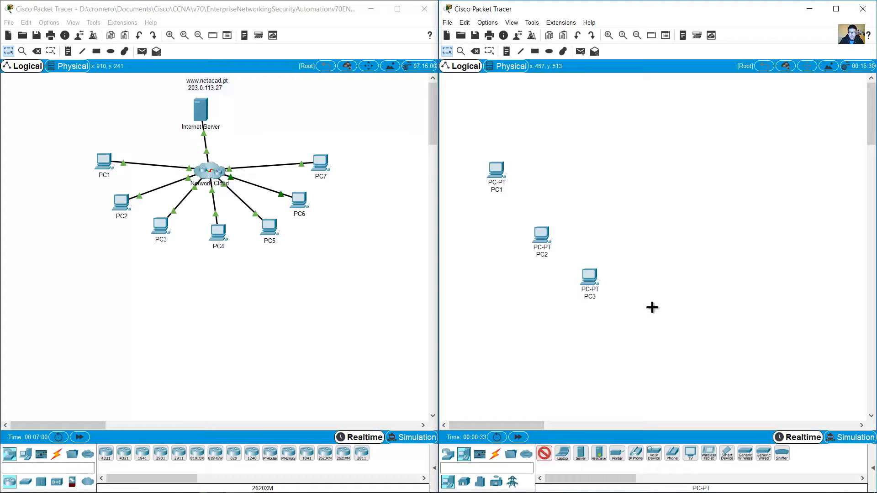
pyautogui.click(650, 305)
pyautogui.click(543, 453)
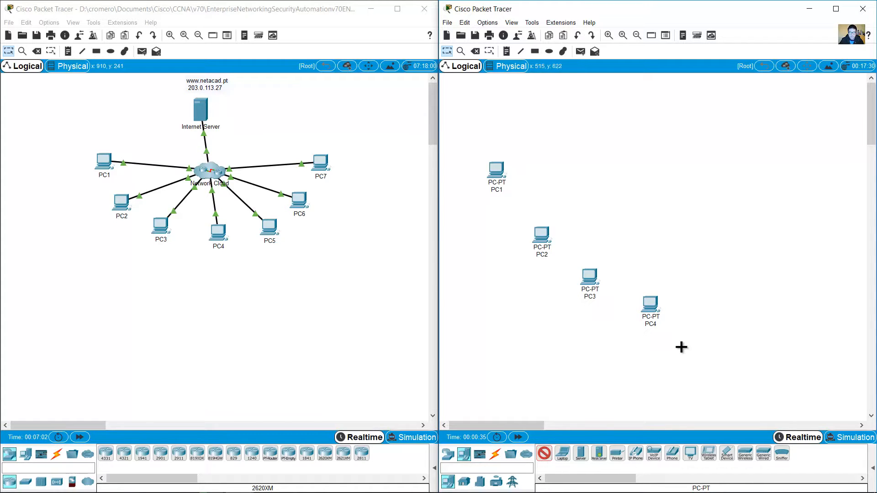
pyautogui.click(717, 292)
pyautogui.click(544, 453)
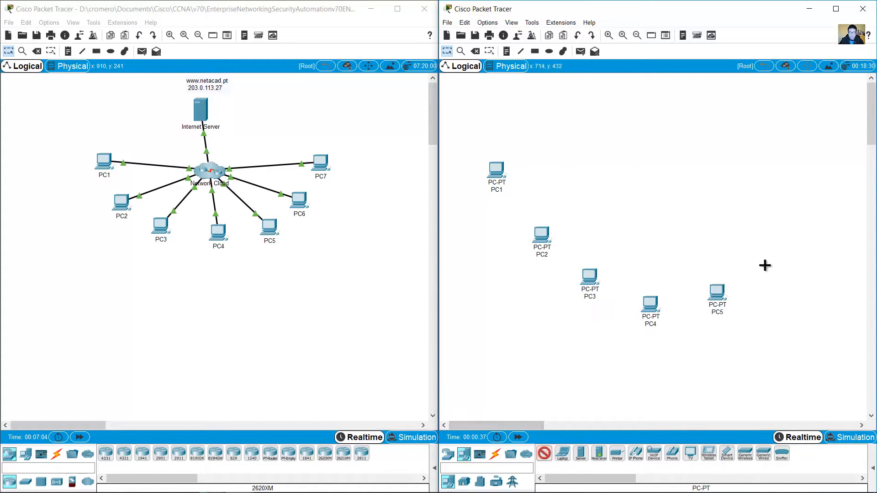
pyautogui.click(769, 256)
pyautogui.click(544, 453)
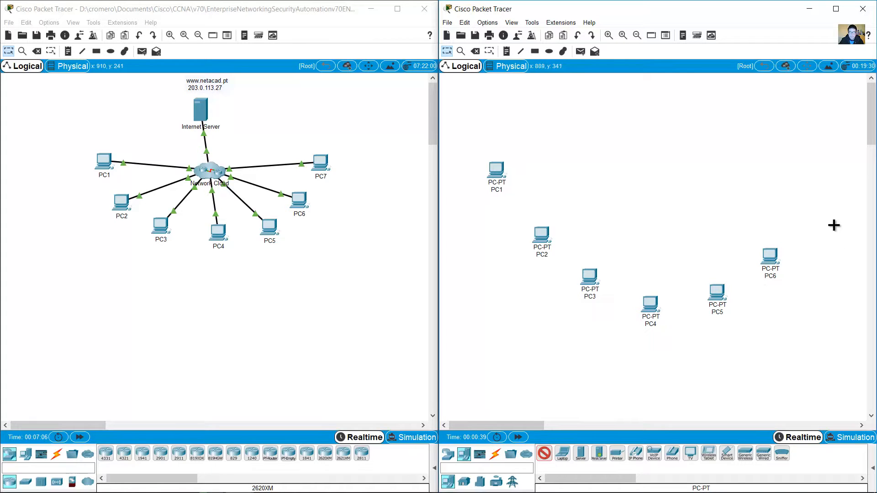
pyautogui.click(828, 205)
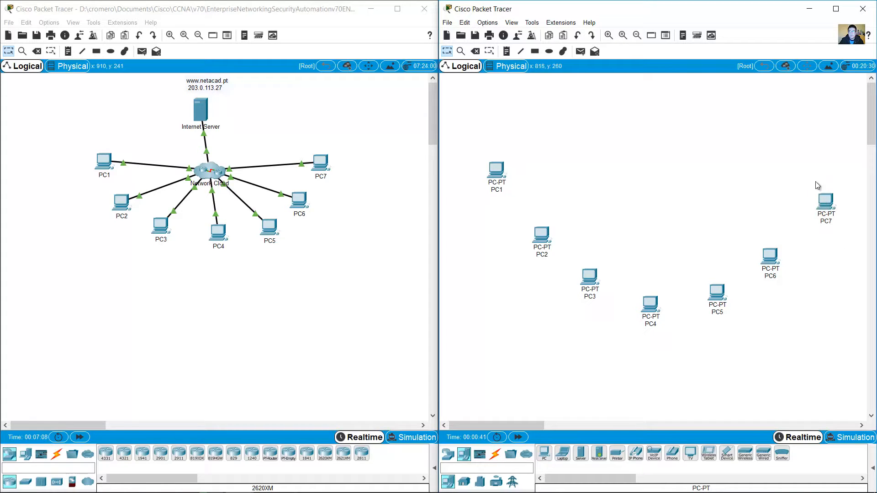
pyautogui.moveTo(837, 124); pyautogui.dragTo(475, 354)
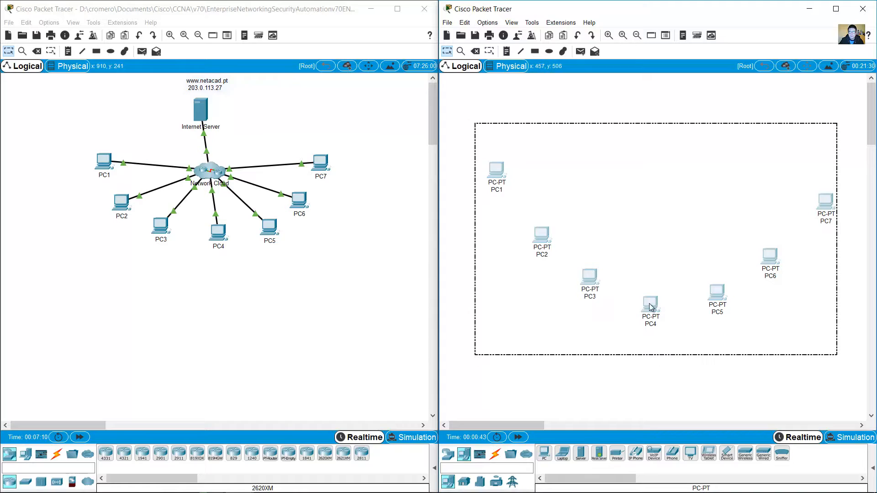
pyautogui.moveTo(648, 318); pyautogui.dragTo(657, 407)
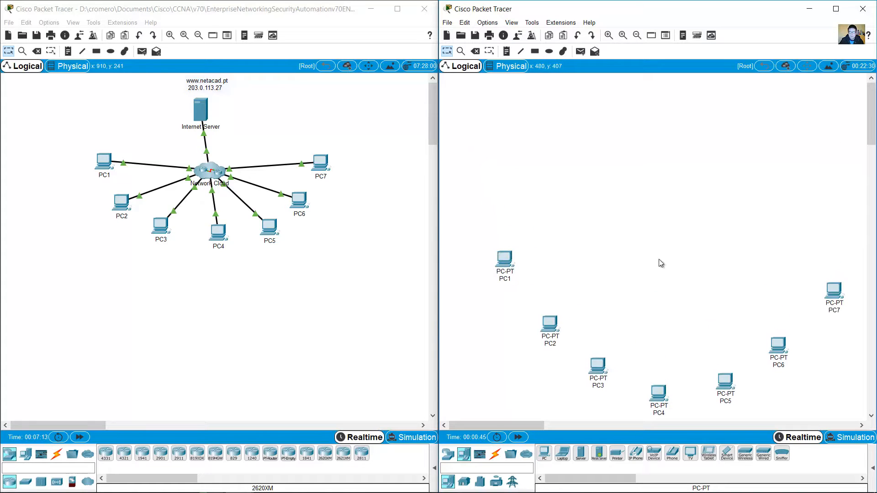
# Step: Add a server near the top centre and rename it Internet Server
pyautogui.click(580, 453)
pyautogui.click(673, 98)
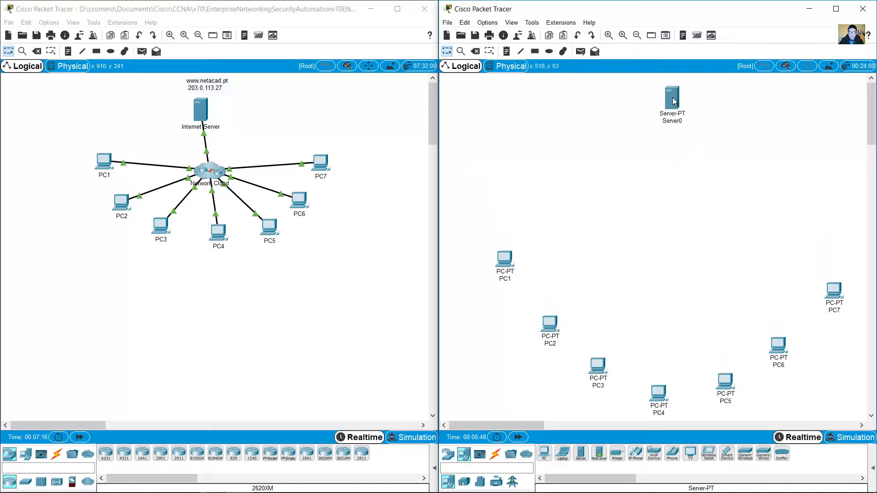
pyautogui.click(680, 121)
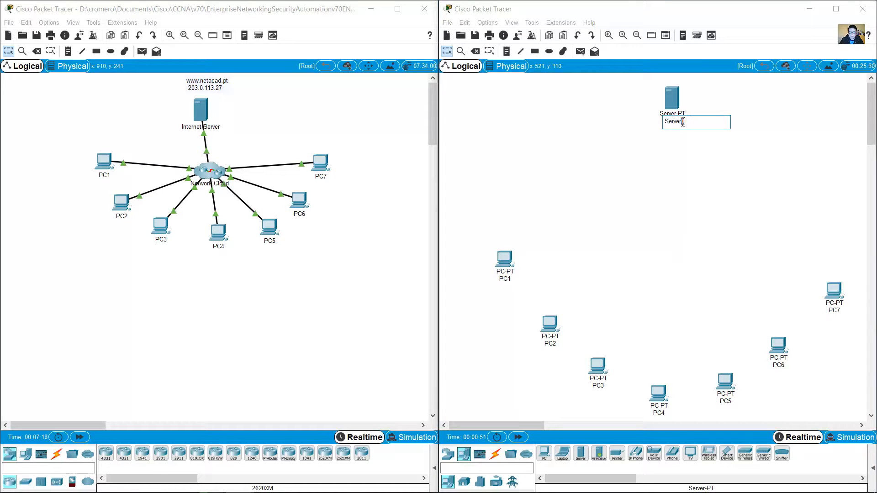
pyautogui.press('BackSpace')
pyautogui.press('Home')
pyautogui.write('Internet')
pyautogui.press('Return')
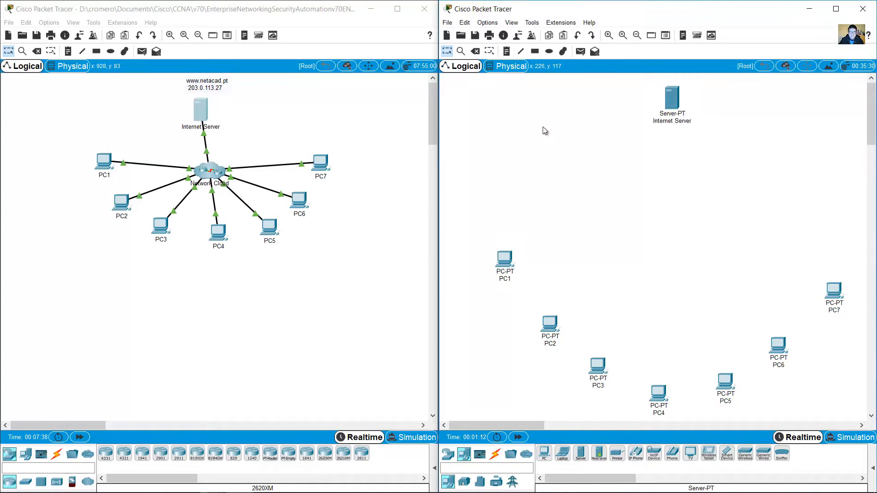
# Step: Look up PC1's IP address 192.168.1.153 and start a text note above PC1
pyautogui.click(104, 162)
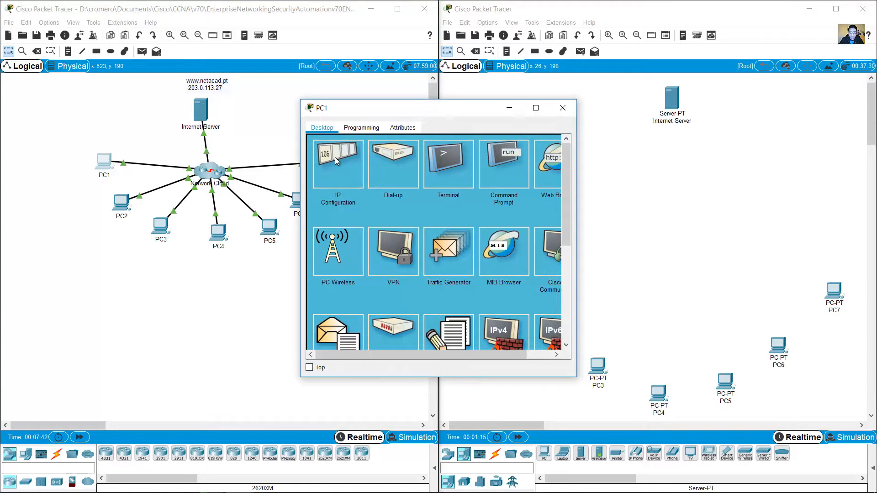
pyautogui.click(344, 160)
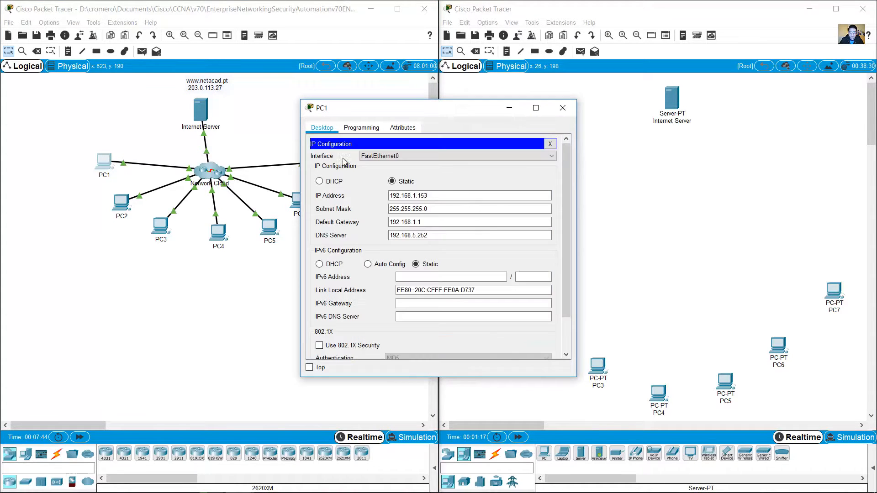
pyautogui.moveTo(439, 115); pyautogui.dragTo(349, 78)
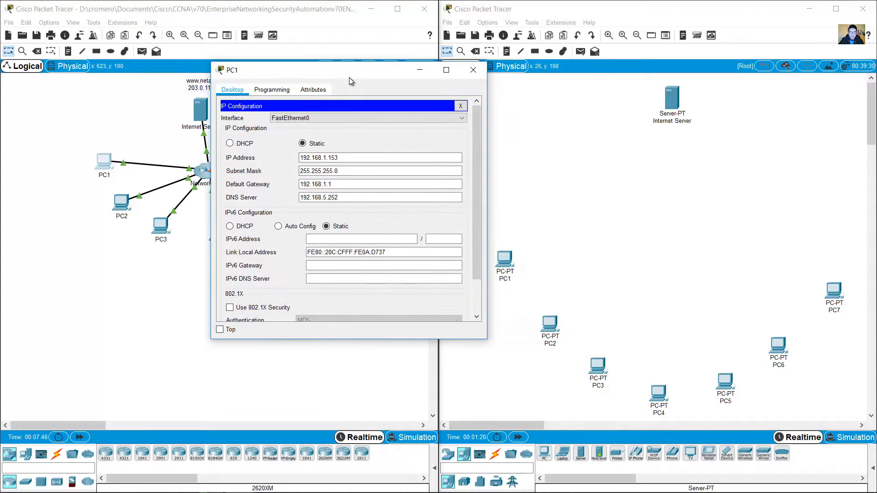
pyautogui.moveTo(352, 158); pyautogui.dragTo(286, 157)
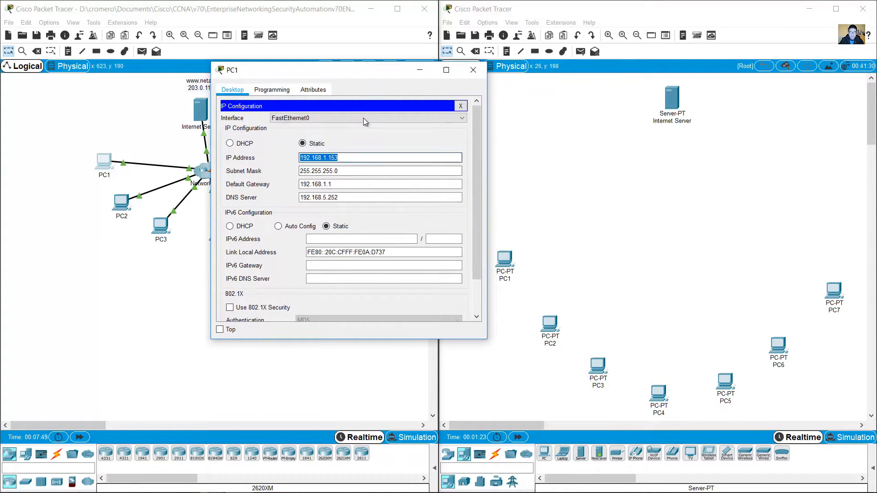
pyautogui.moveTo(396, 69); pyautogui.dragTo(356, 59)
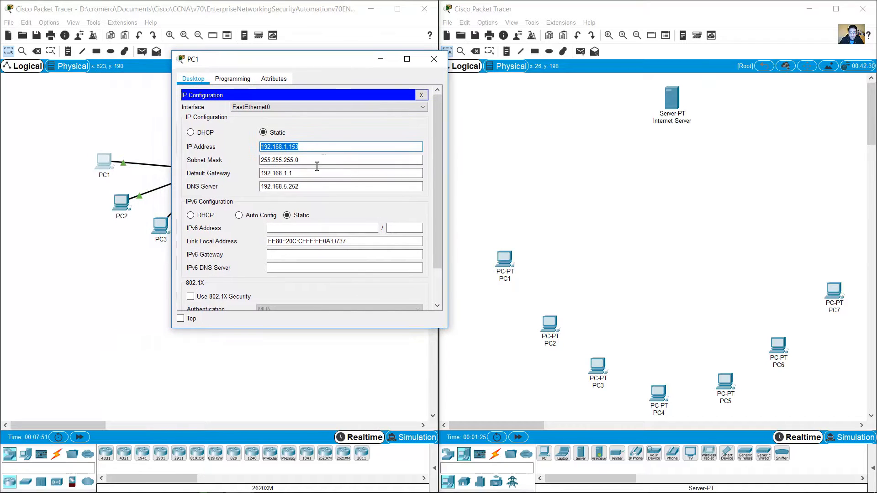
pyautogui.moveTo(299, 147); pyautogui.dragTo(287, 147)
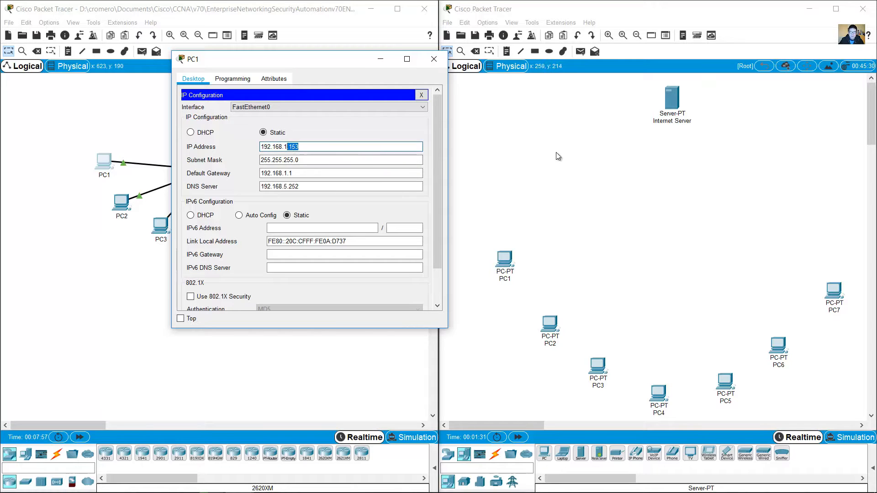
pyautogui.click(507, 53)
pyautogui.click(485, 238)
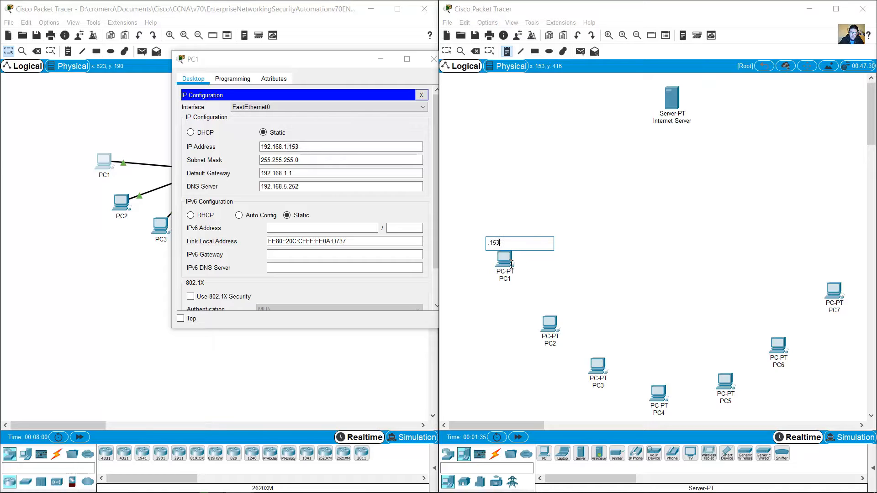
# Step: Check PC1's subnet mask and add a 192.168.1.0/24 network note above the .153 label
pyautogui.click(310, 146)
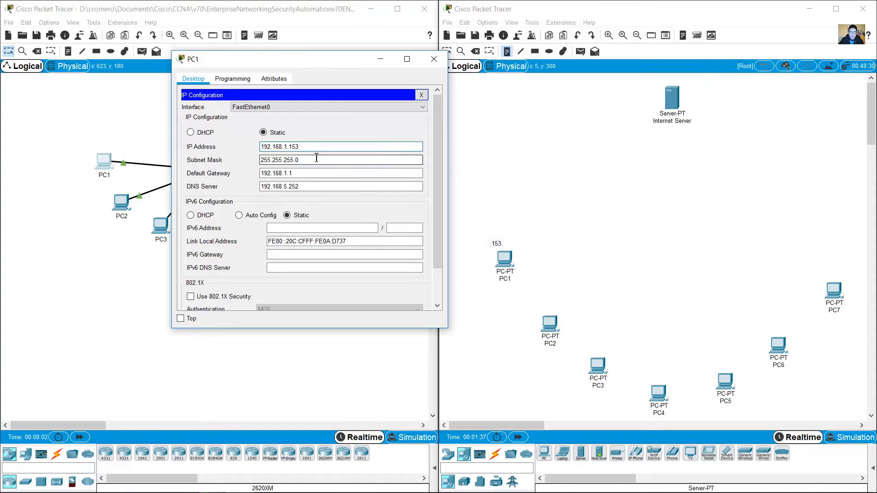
pyautogui.moveTo(307, 146); pyautogui.dragTo(257, 146)
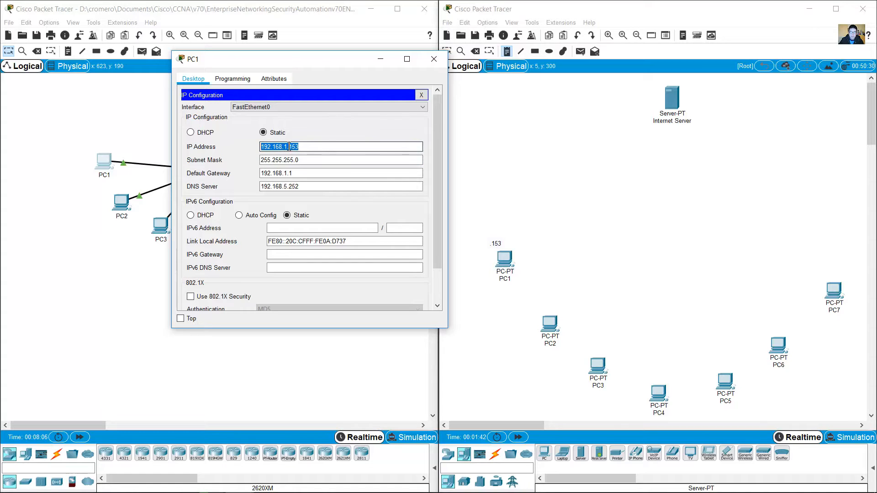
pyautogui.click(507, 52)
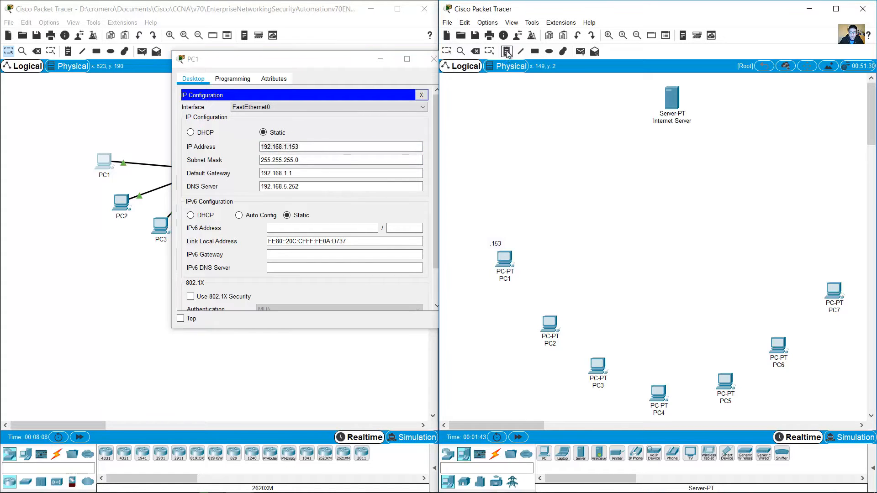
pyautogui.click(507, 215)
pyautogui.write('192.168.1.0')
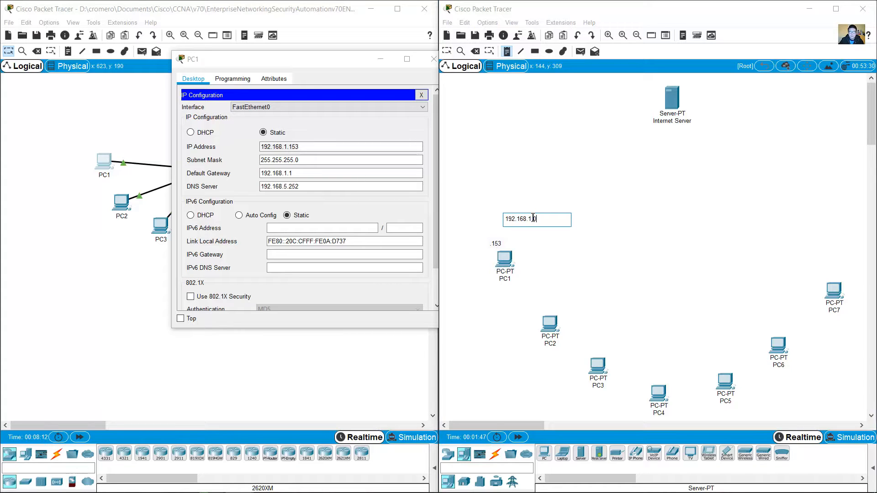
pyautogui.moveTo(307, 161); pyautogui.dragTo(250, 162)
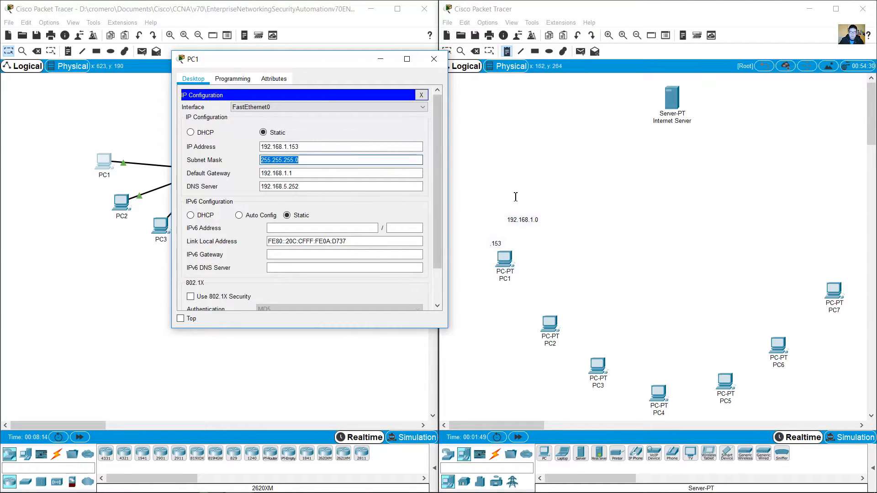
pyautogui.click(449, 52)
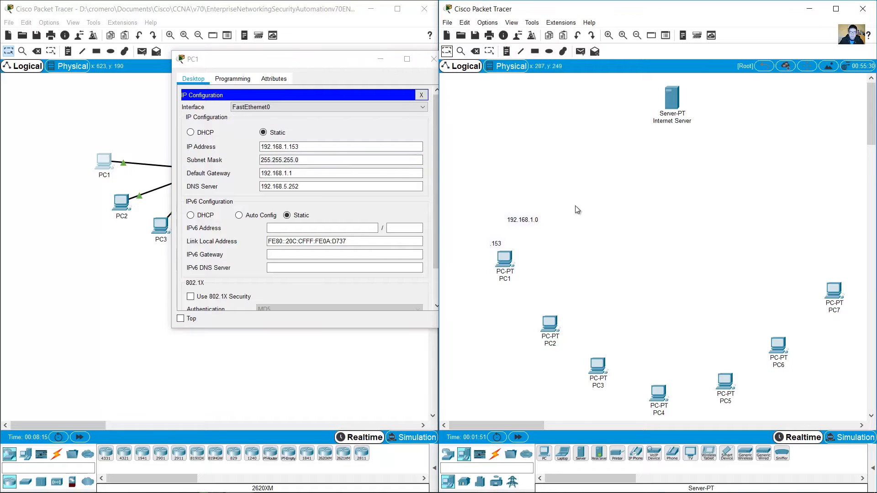
pyautogui.doubleClick(533, 220)
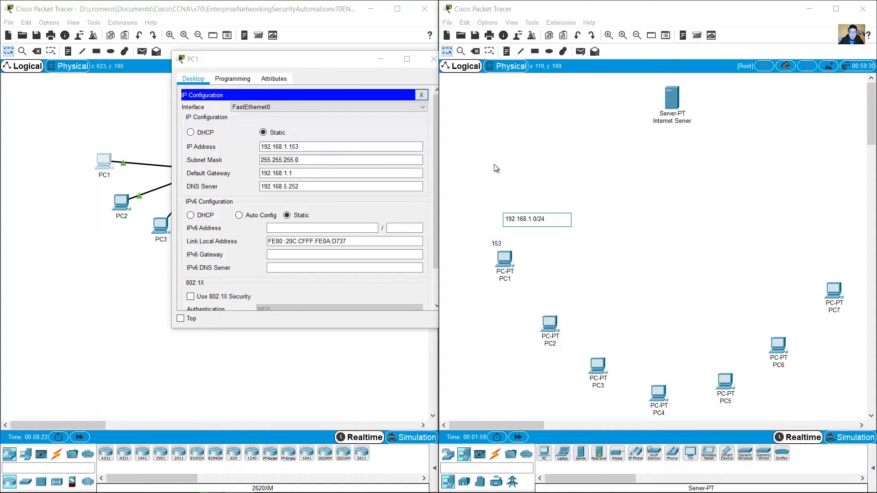
# Step: Check PC1's default gateway and add a .1 gateway note beside the subnet label
pyautogui.click(304, 174)
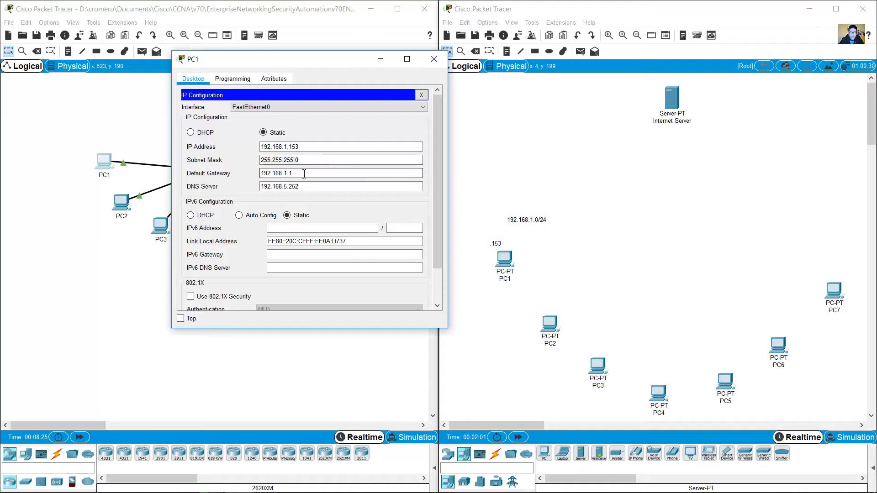
pyautogui.moveTo(304, 174); pyautogui.dragTo(251, 174)
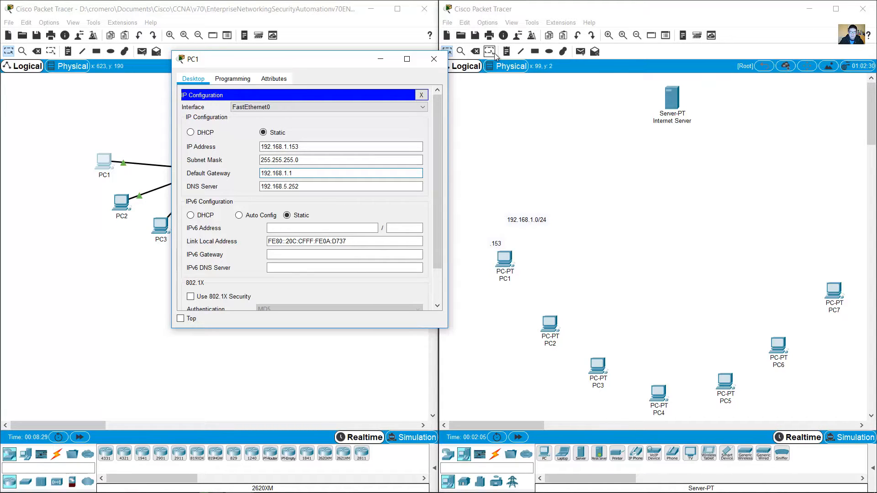
pyautogui.click(507, 53)
pyautogui.click(506, 51)
pyautogui.click(549, 200)
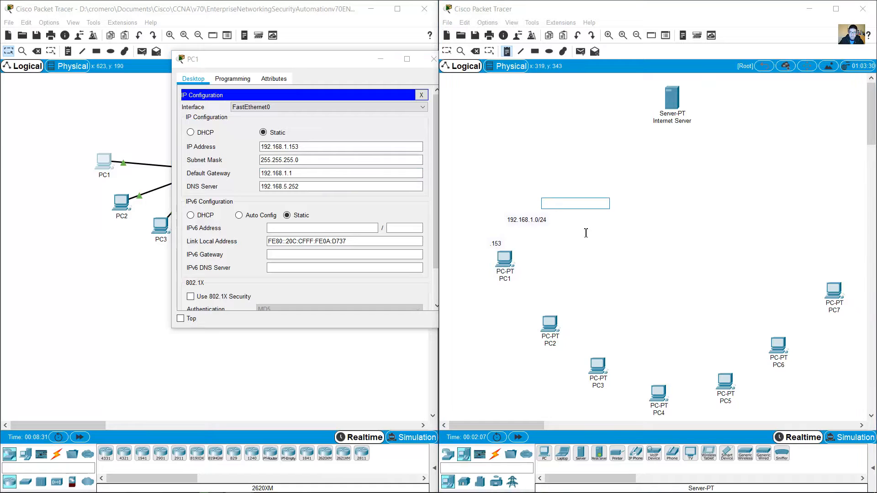
pyautogui.write('.1')
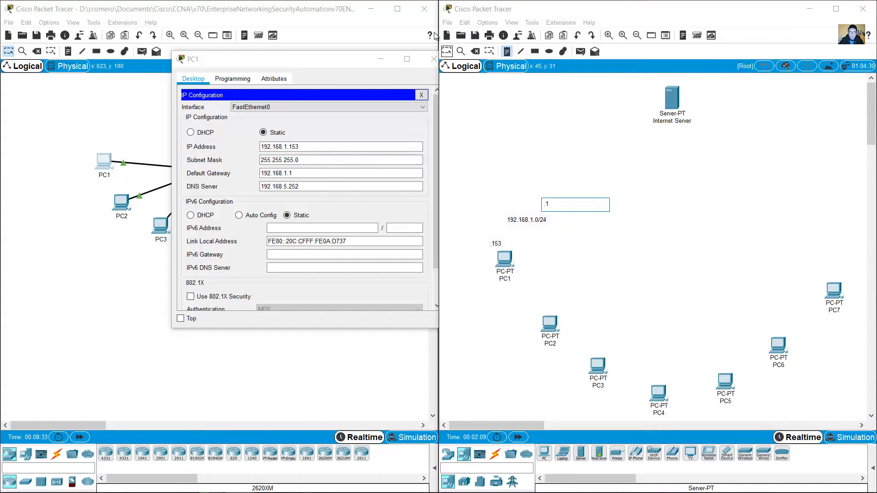
pyautogui.click(452, 53)
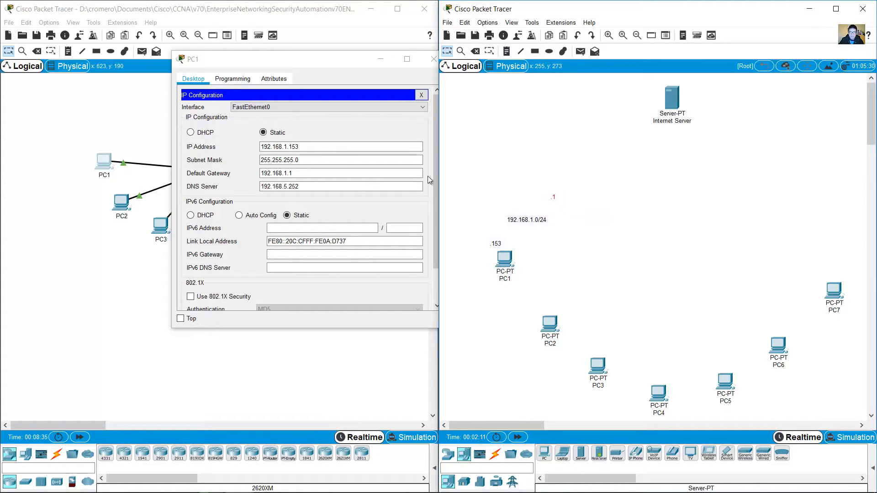
pyautogui.click(36, 179)
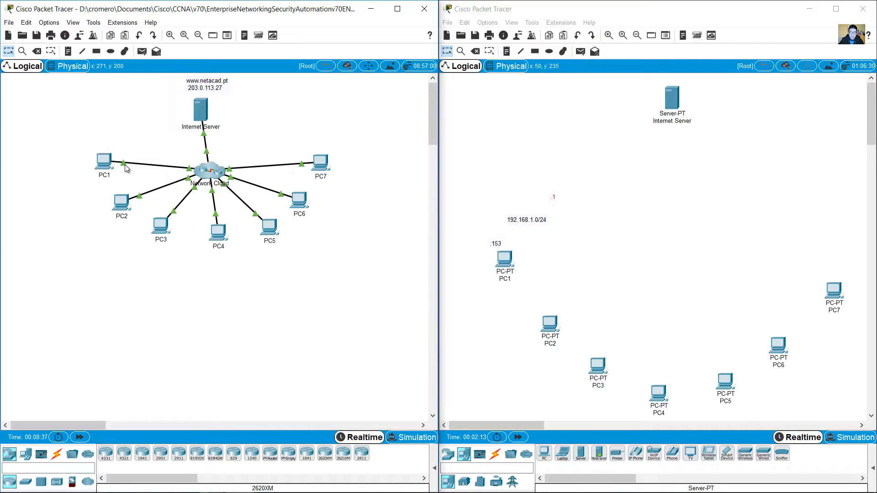
# Step: Nudge the .1 note into place and reopen PC1's device window
pyautogui.moveTo(125, 164)
pyautogui.click(559, 208)
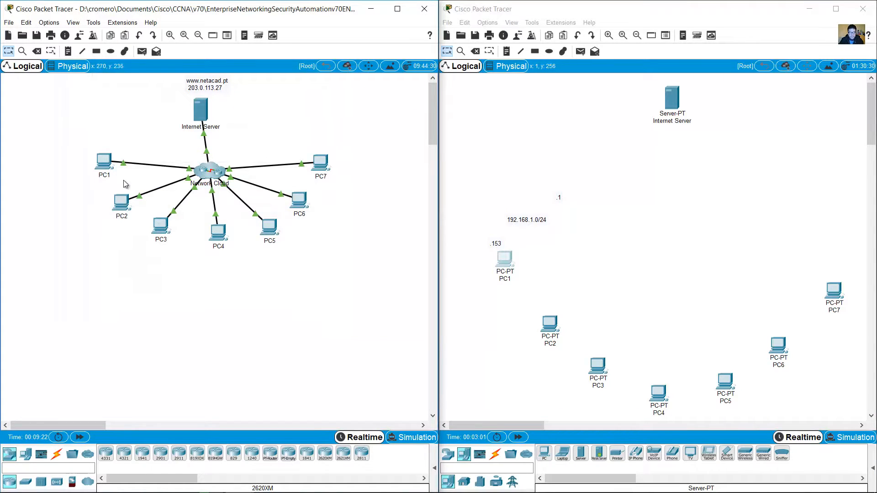
pyautogui.click(107, 165)
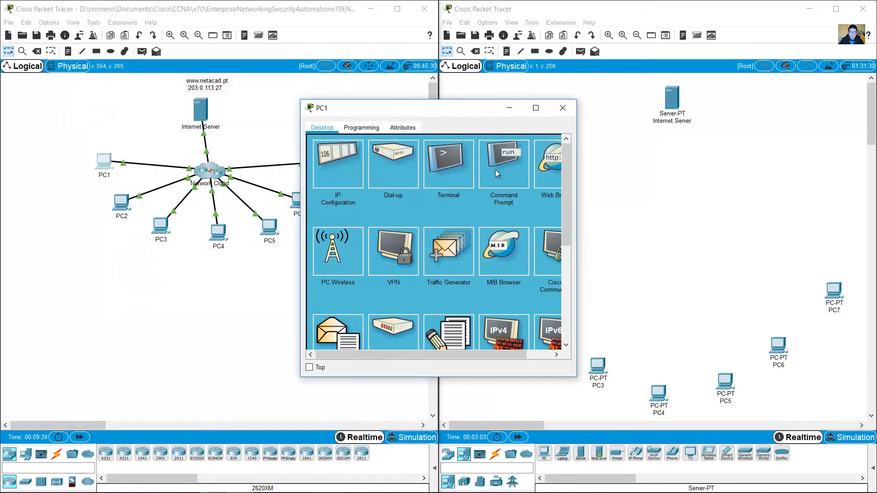
# Step: Open PC1's command prompt and widen it clear of the new topology
pyautogui.click(495, 169)
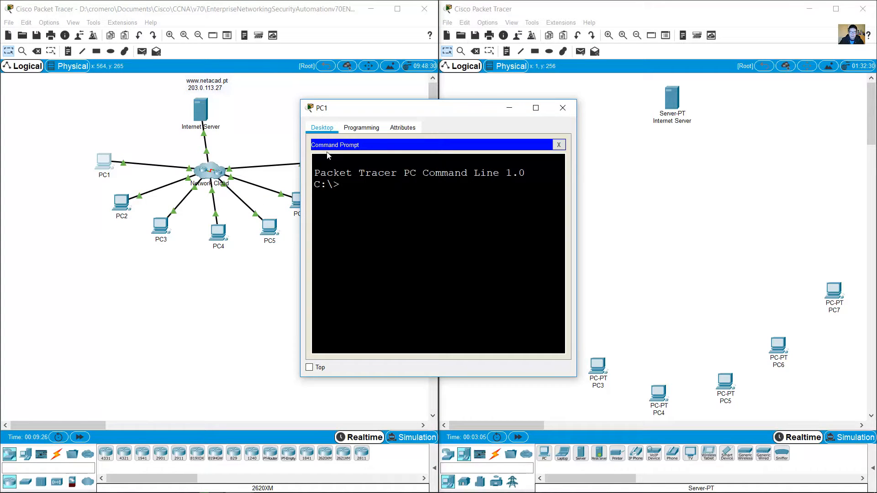
pyautogui.click(559, 145)
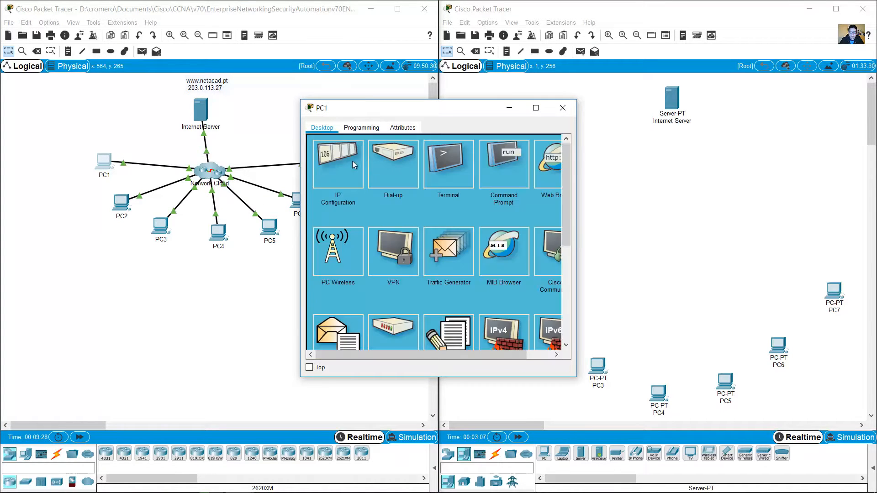
pyautogui.click(353, 161)
pyautogui.click(550, 144)
pyautogui.click(504, 167)
pyautogui.moveTo(472, 113); pyautogui.dragTo(313, 178)
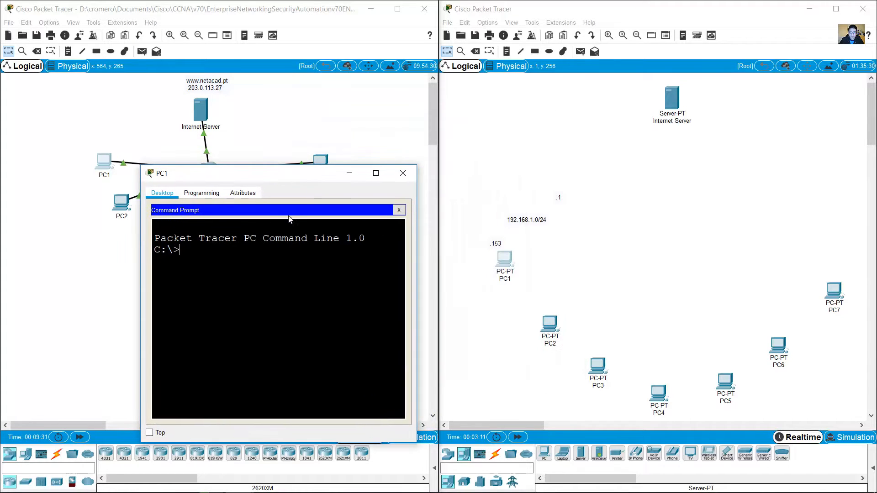
pyautogui.moveTo(139, 293); pyautogui.dragTo(23, 292)
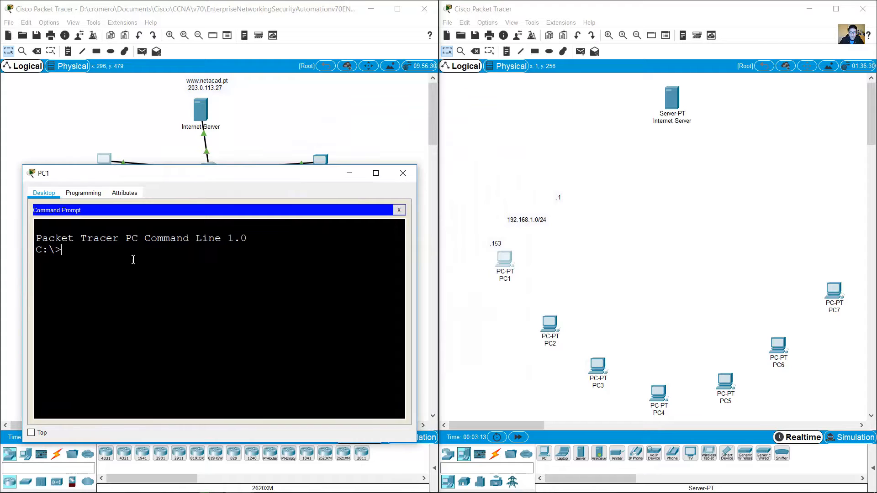
# Step: Ping gateway 192.168.1.1 from PC1, confirming 4 of 4 replies with 0% loss
pyautogui.write('ping 192.168.1.1')
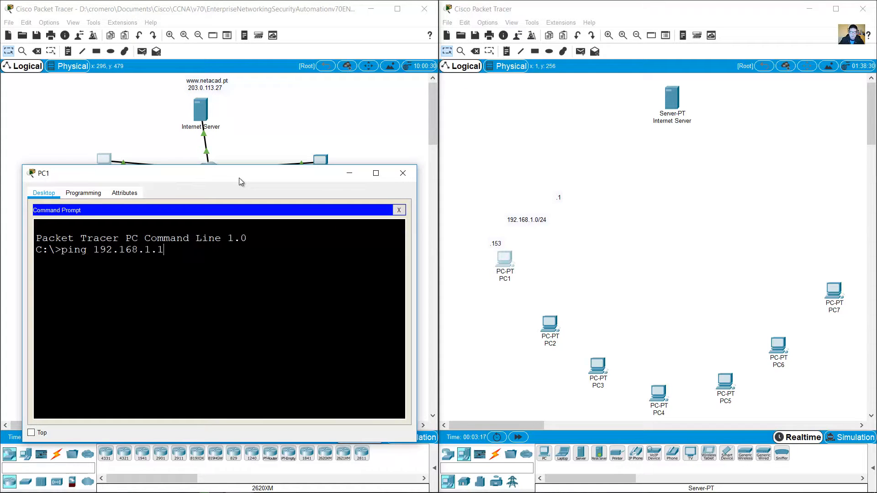
pyautogui.press('Return')
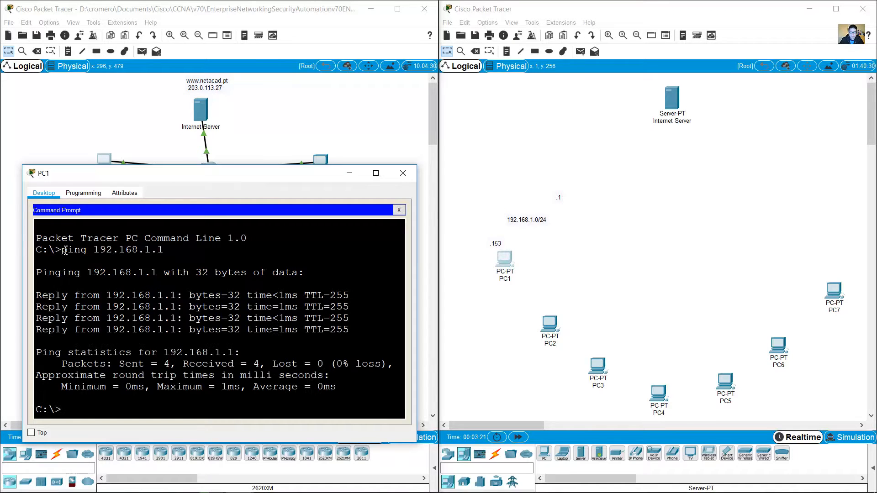
pyautogui.moveTo(61, 250); pyautogui.dragTo(353, 338)
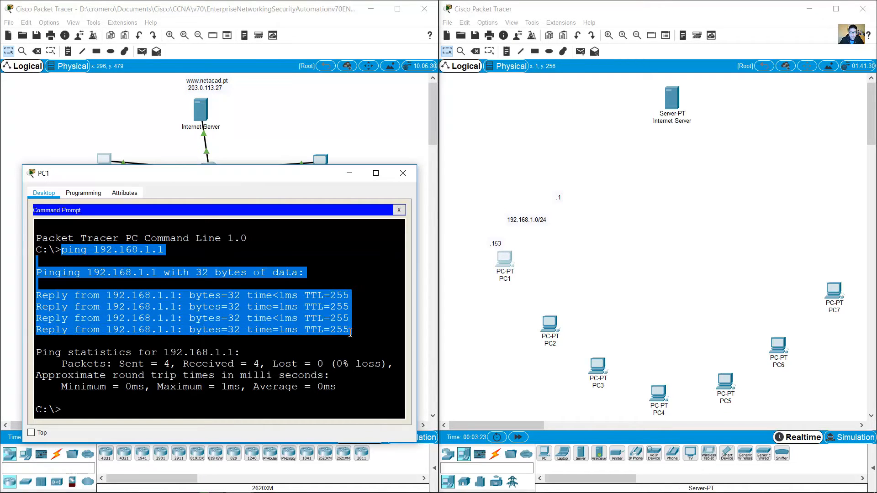
pyautogui.click(351, 331)
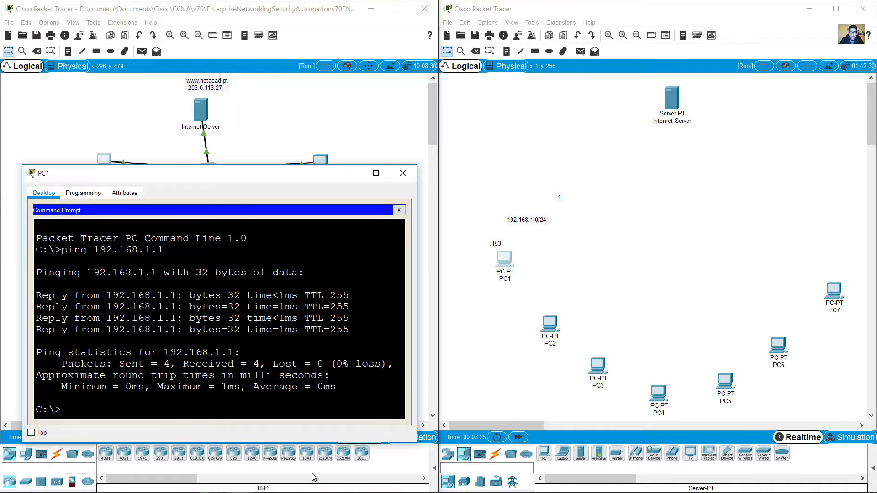
pyautogui.click(238, 483)
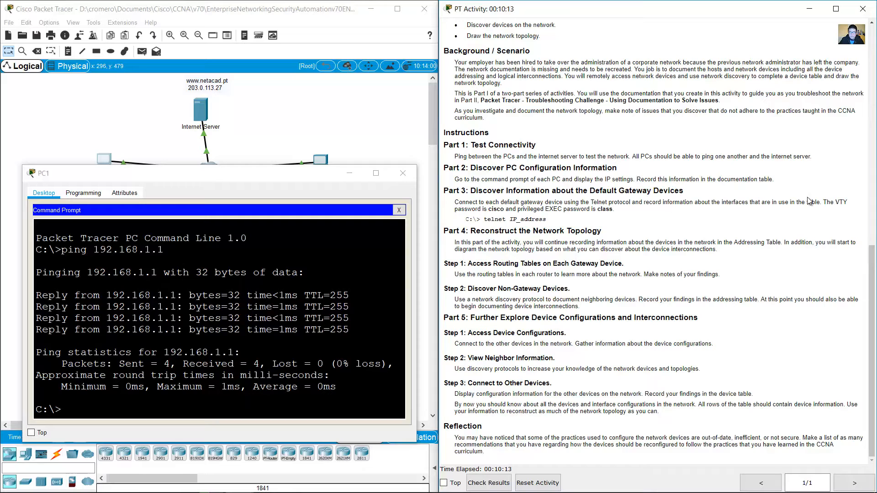
# Step: Highlight Part 3's example telnet command, VTY password and privileged EXEC password, then minimize the activity
pyautogui.moveTo(822, 202); pyautogui.dragTo(613, 209)
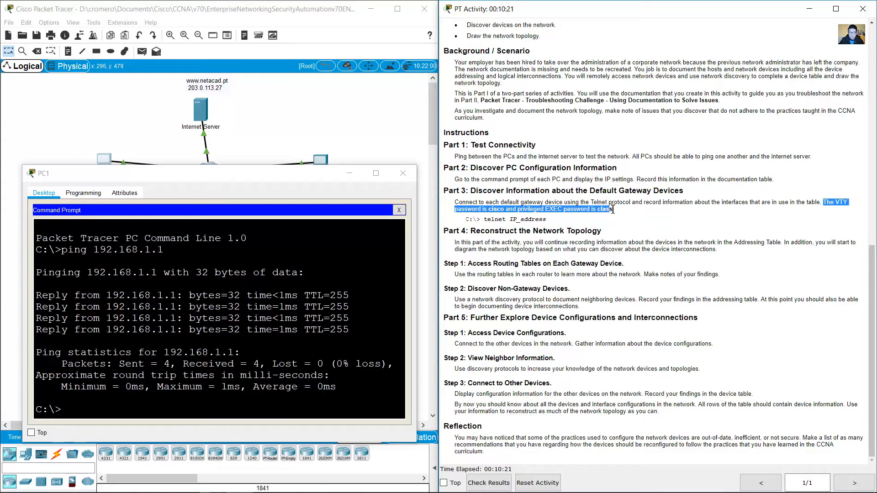
pyautogui.moveTo(485, 220); pyautogui.dragTo(551, 221)
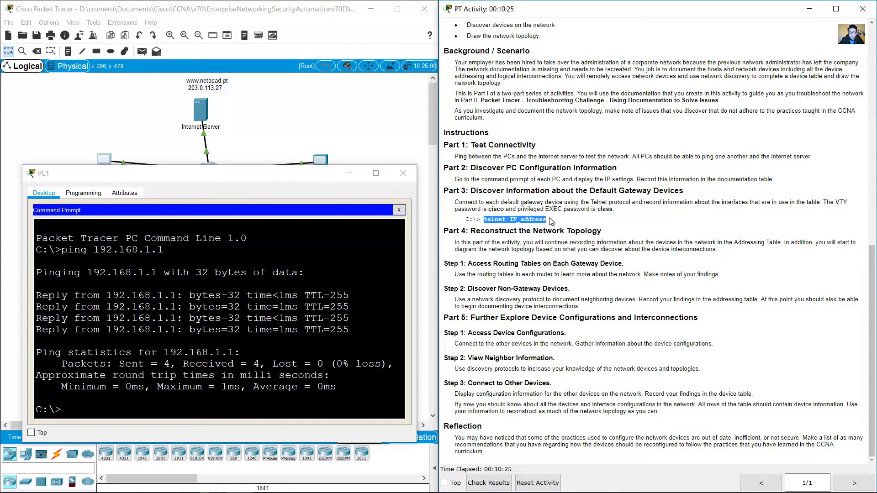
pyautogui.moveTo(488, 209); pyautogui.dragTo(506, 212)
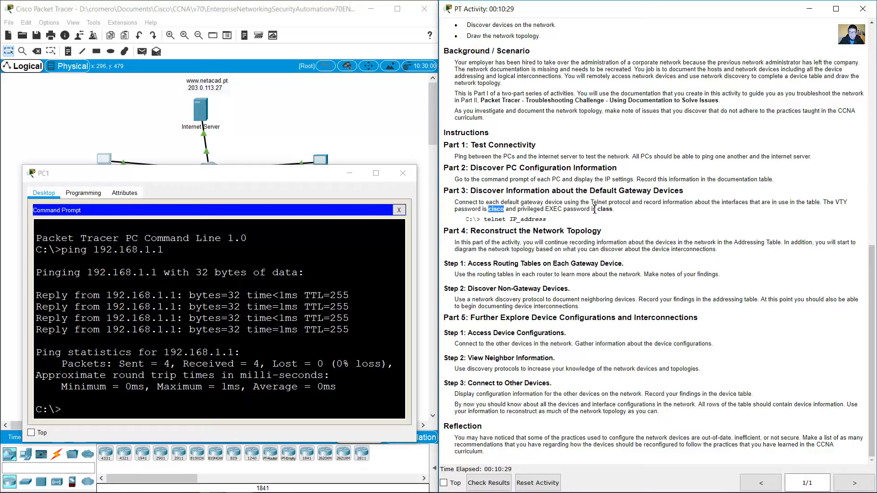
pyautogui.moveTo(595, 209); pyautogui.dragTo(619, 209)
pyautogui.click(811, 12)
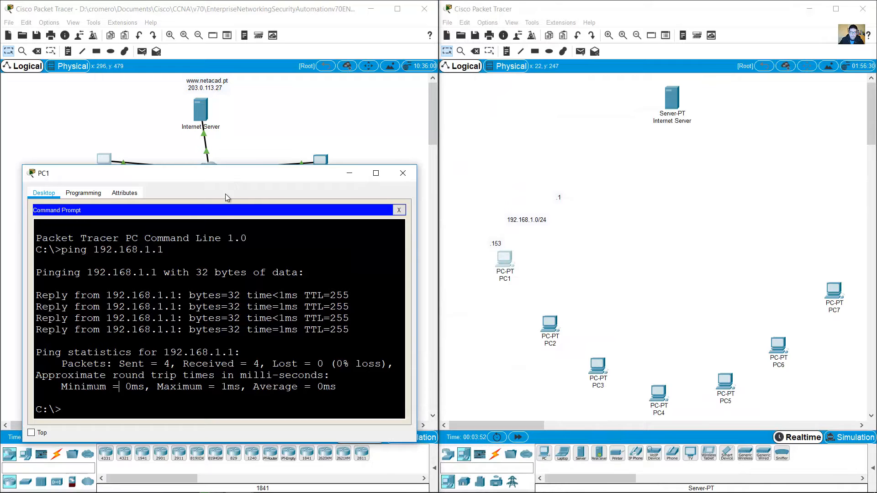
# Step: Telnet from PC1 to 192.168.1.1 and enter privileged mode at the Branch-1# prompt
pyautogui.moveTo(228, 172); pyautogui.dragTo(221, 205)
pyautogui.click(200, 374)
pyautogui.write('te')
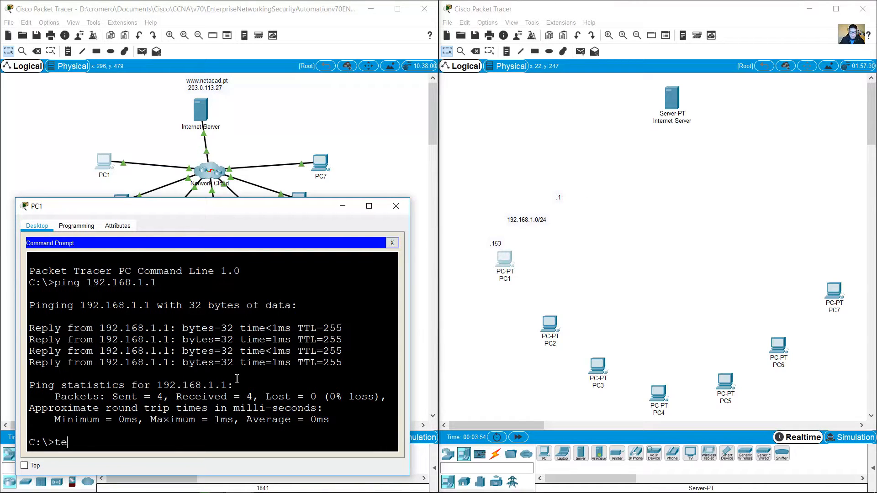
pyautogui.write('lnet 192.168.1.1')
pyautogui.press('Return')
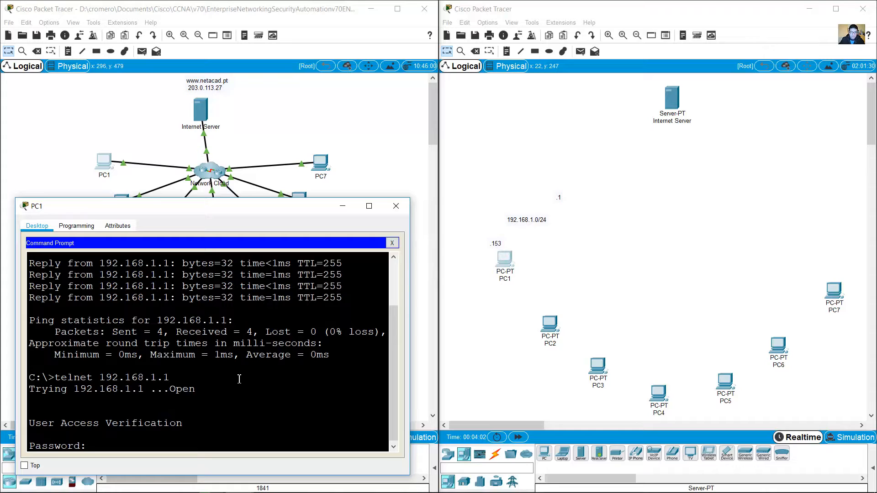
pyautogui.press('Return')
pyautogui.write('en')
pyautogui.press('Return')
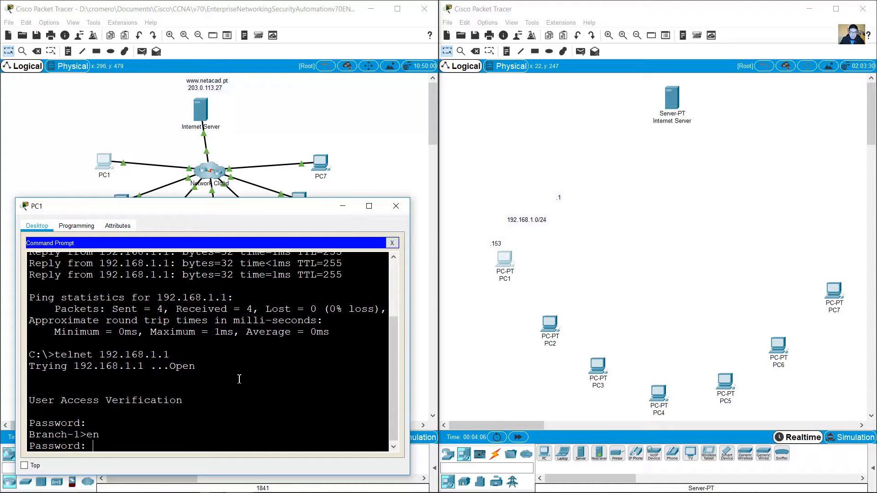
pyautogui.press('Return')
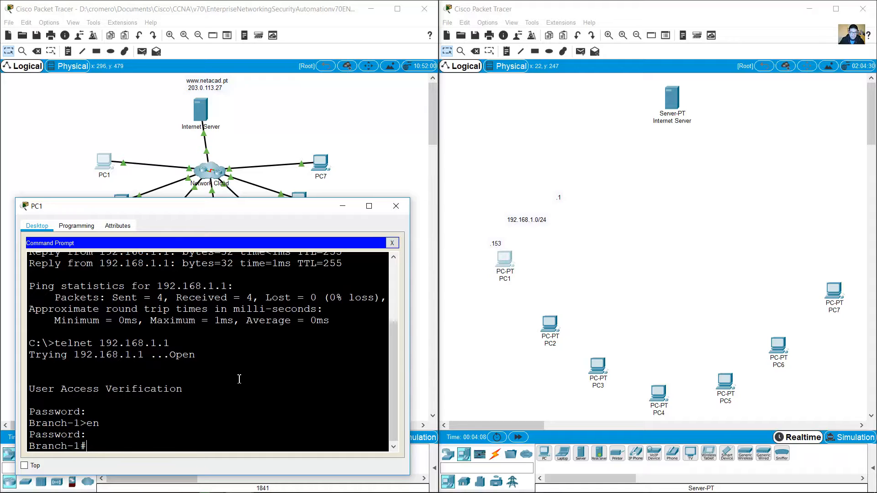
pyautogui.moveTo(81, 445); pyautogui.dragTo(20, 446)
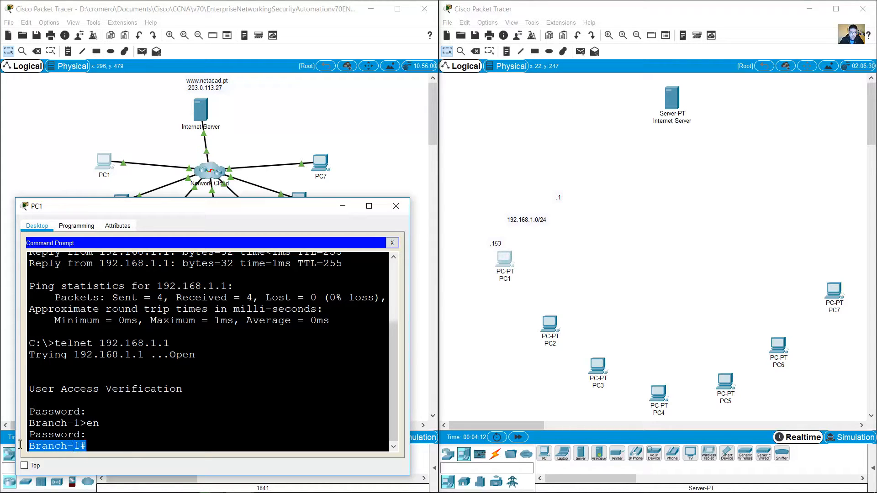
pyautogui.click(92, 447)
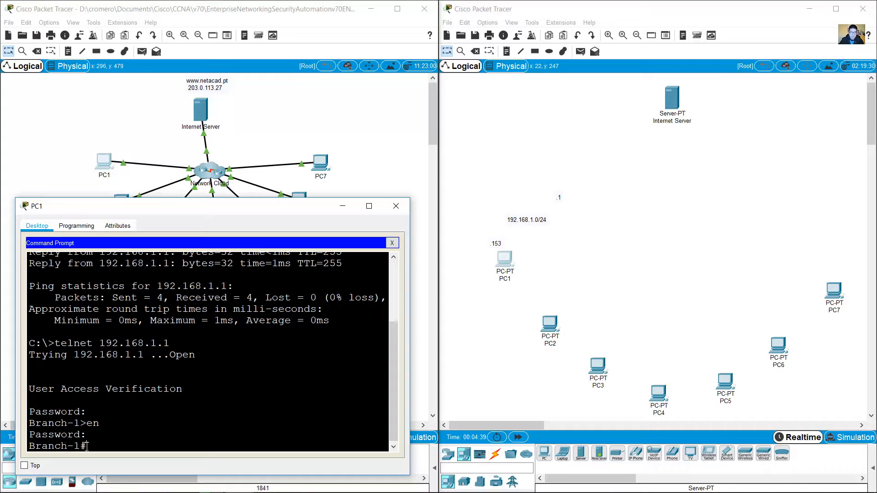
pyautogui.moveTo(87, 446); pyautogui.dragTo(34, 447)
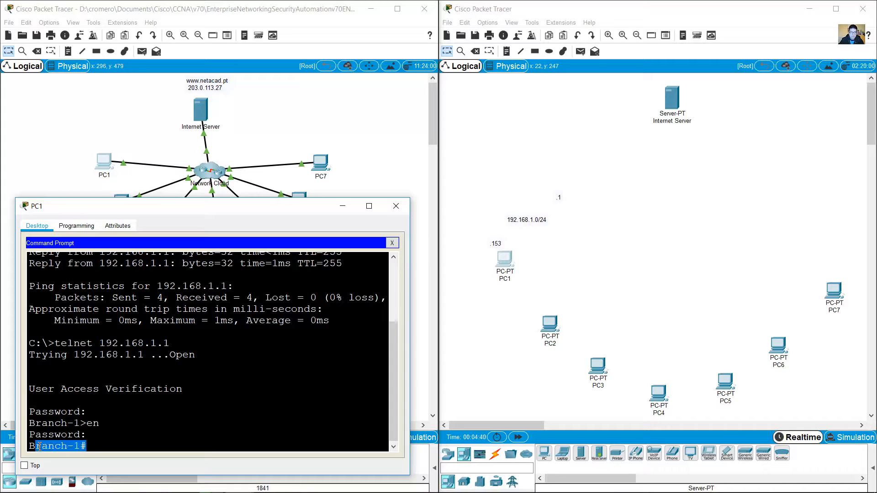
pyautogui.click(94, 447)
# Step: Run show version and confirm the router model is ISR4321
pyautogui.write('show ver')
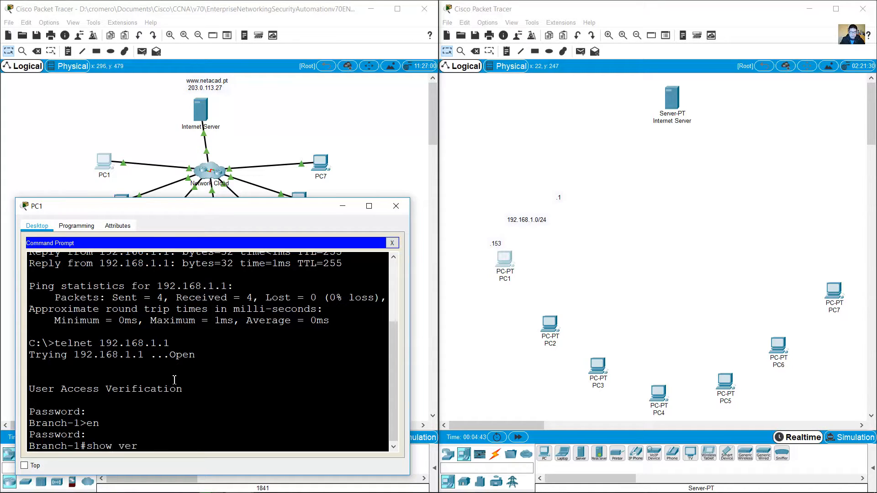
pyautogui.write('sion')
pyautogui.press('Return')
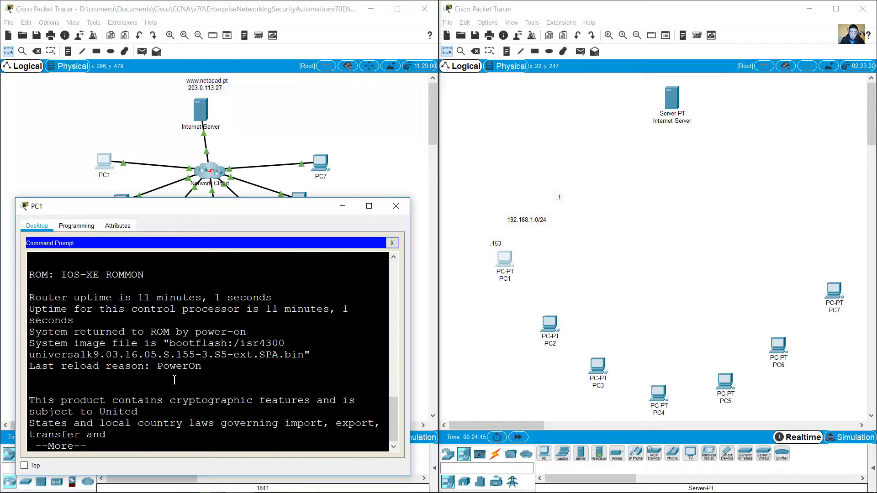
pyautogui.press('space')
pyautogui.press('space')
pyautogui.press('space')
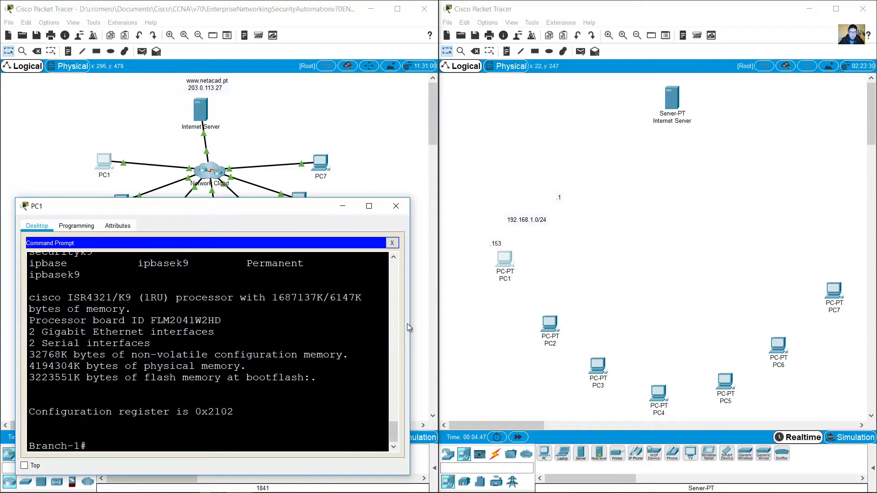
pyautogui.moveTo(409, 323); pyautogui.dragTo(496, 323)
pyautogui.scroll(6, 381, 361)
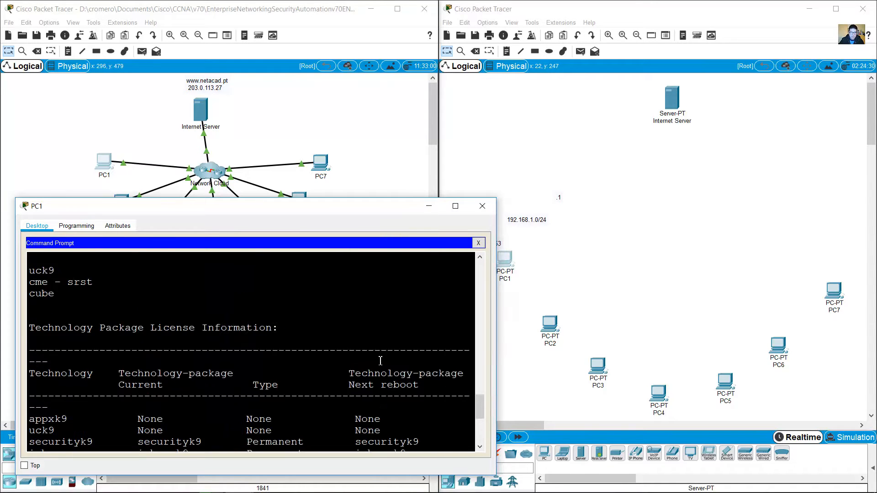
pyautogui.scroll(-10, 390, 369)
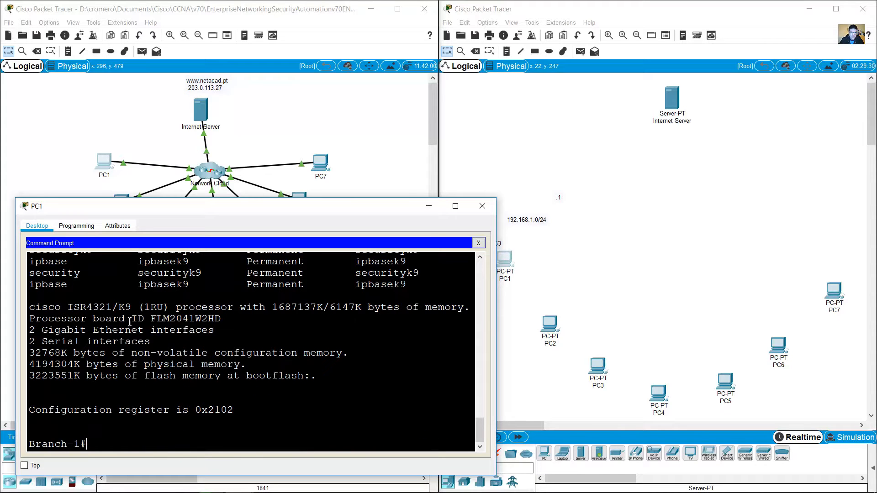
pyautogui.moveTo(72, 308); pyautogui.dragTo(112, 305)
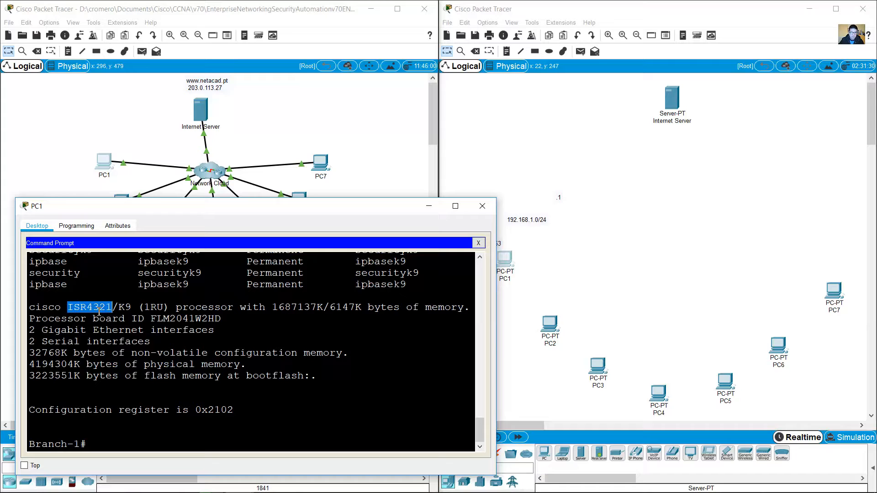
# Step: Place a 4321 router next to the .1 gateway note and rename it Branch-1
pyautogui.click(589, 266)
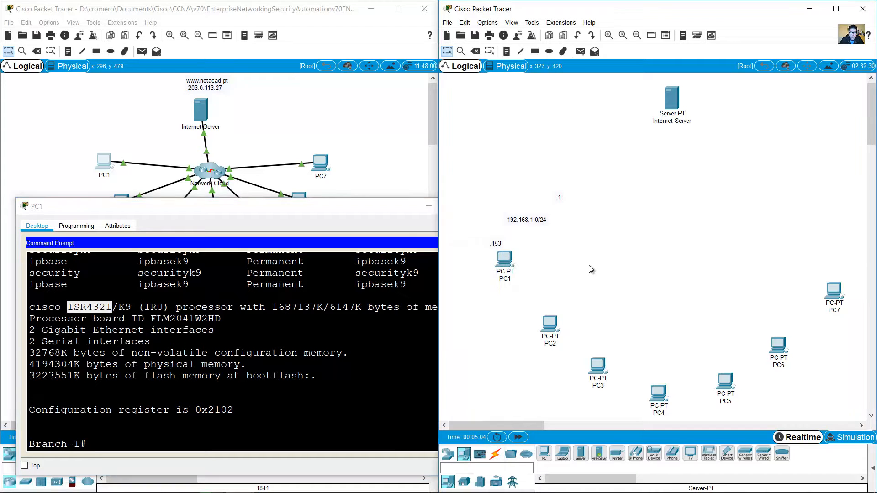
pyautogui.click(452, 455)
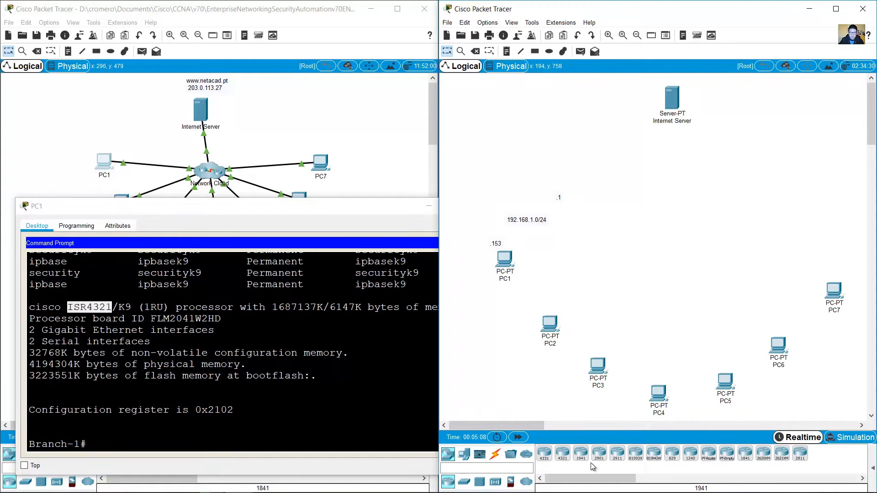
pyautogui.click(561, 454)
pyautogui.click(583, 196)
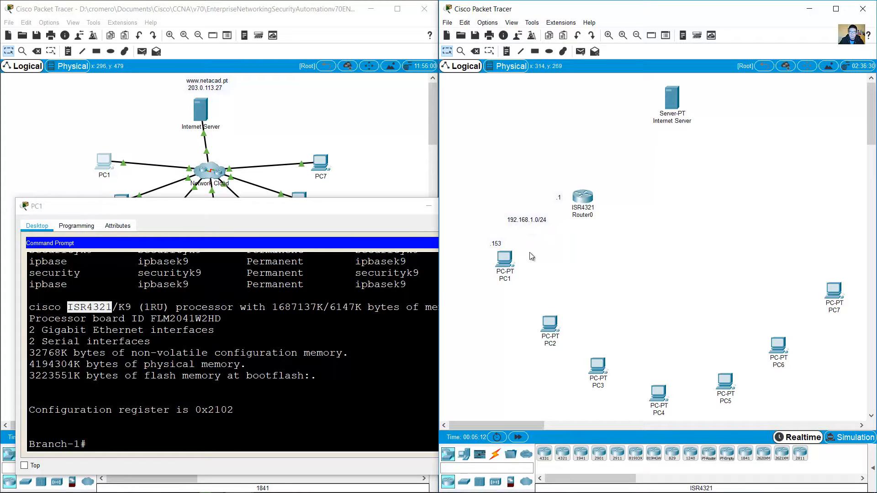
pyautogui.moveTo(29, 446); pyautogui.dragTo(80, 445)
pyautogui.click(586, 215)
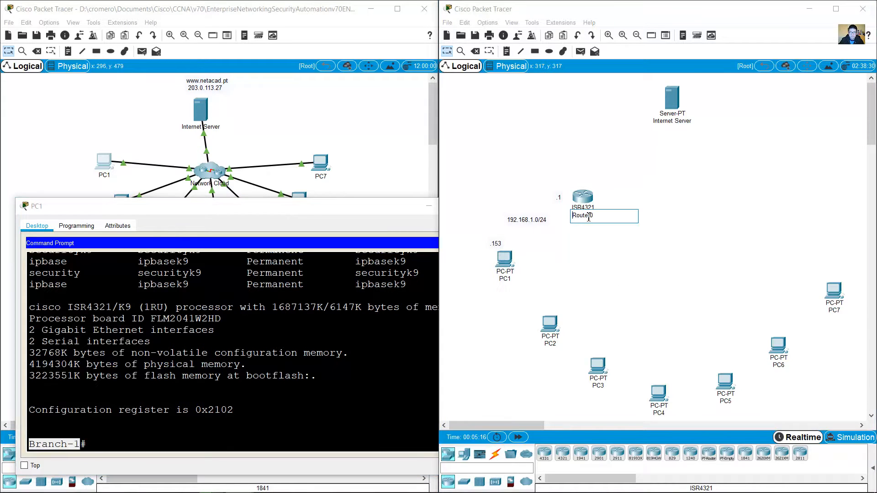
pyautogui.write('BRanch-1')
pyautogui.press('Left')
pyautogui.press('Left')
pyautogui.press('Left')
pyautogui.press('Left')
pyautogui.press('Left')
pyautogui.press('Left')
pyautogui.press('BackSpace')
pyautogui.write('r')
pyautogui.click(592, 233)
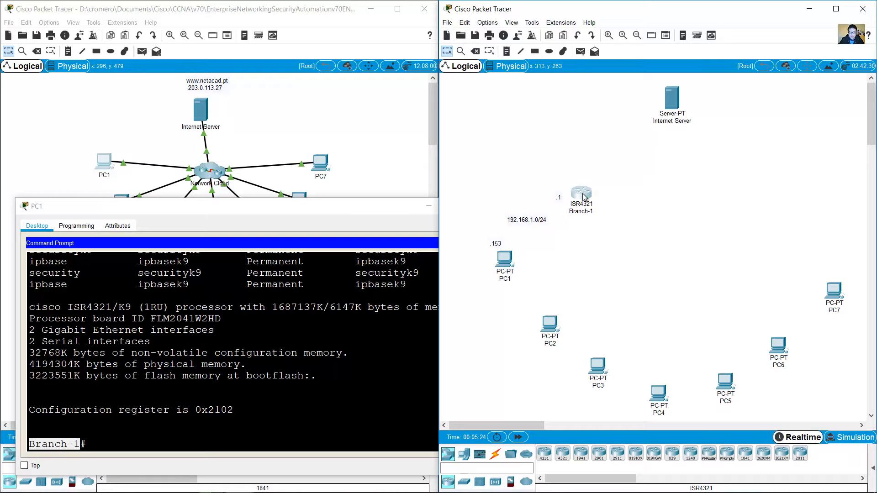
pyautogui.click(185, 444)
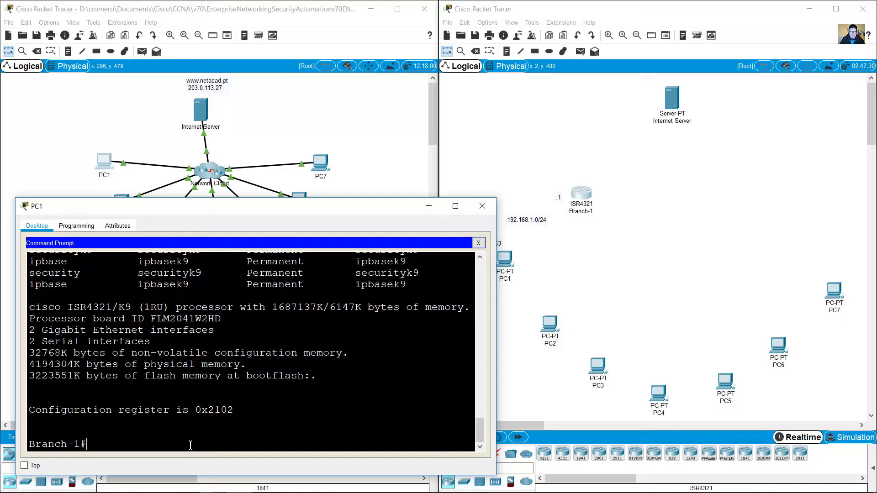
# Step: Run show cdp neighbors at the Branch-1# prompt and widen the PC1 window to fit the table
pyautogui.write('show cdp neighbors')
pyautogui.press('Return')
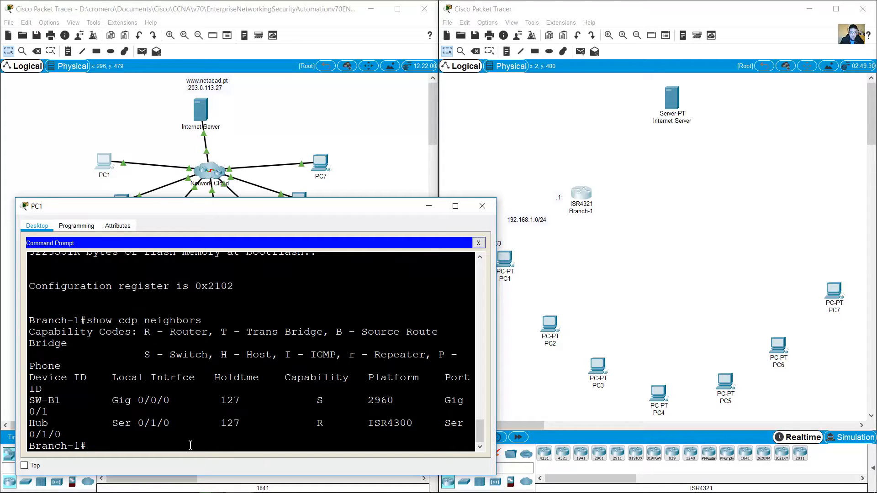
pyautogui.moveTo(496, 323); pyautogui.dragTo(566, 312)
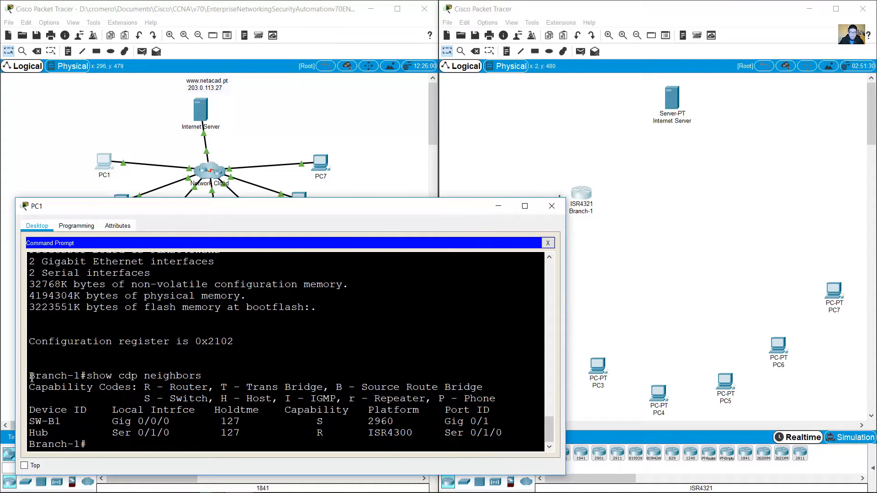
pyautogui.moveTo(30, 376); pyautogui.dragTo(86, 375)
# Step: Highlight SW-B1's device ID, its switch capability S with the legend, and local interface Gig 0/0/0
pyautogui.moveTo(29, 421); pyautogui.dragTo(45, 420)
pyautogui.moveTo(334, 421); pyautogui.dragTo(305, 421)
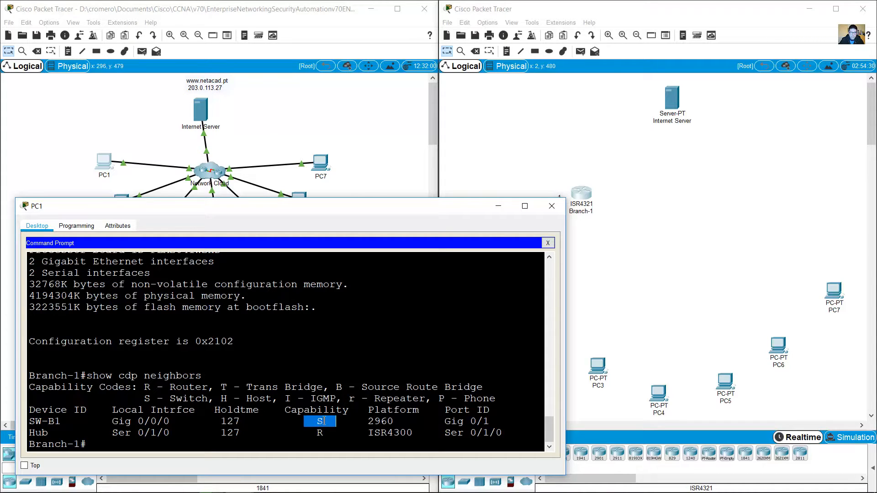
pyautogui.moveTo(146, 399); pyautogui.dragTo(215, 399)
pyautogui.moveTo(319, 423); pyautogui.dragTo(328, 422)
pyautogui.click(121, 422)
pyautogui.moveTo(32, 421); pyautogui.dragTo(63, 421)
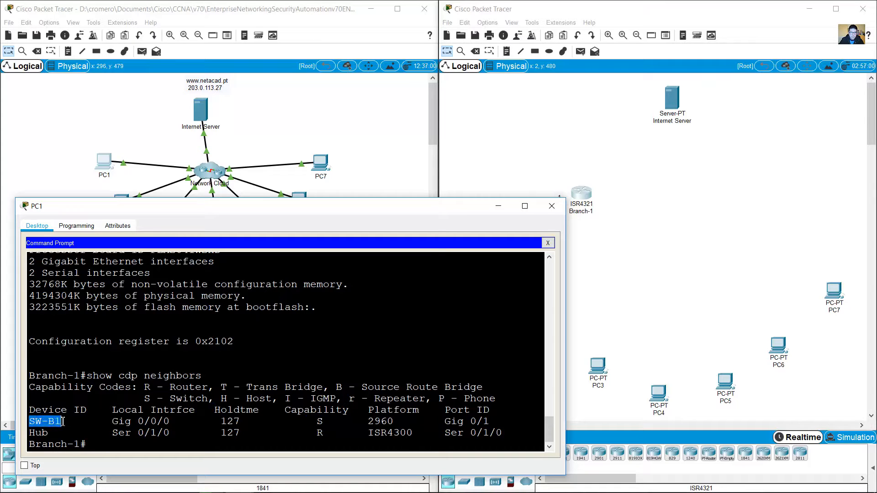
pyautogui.moveTo(307, 421); pyautogui.dragTo(337, 421)
pyautogui.click(305, 421)
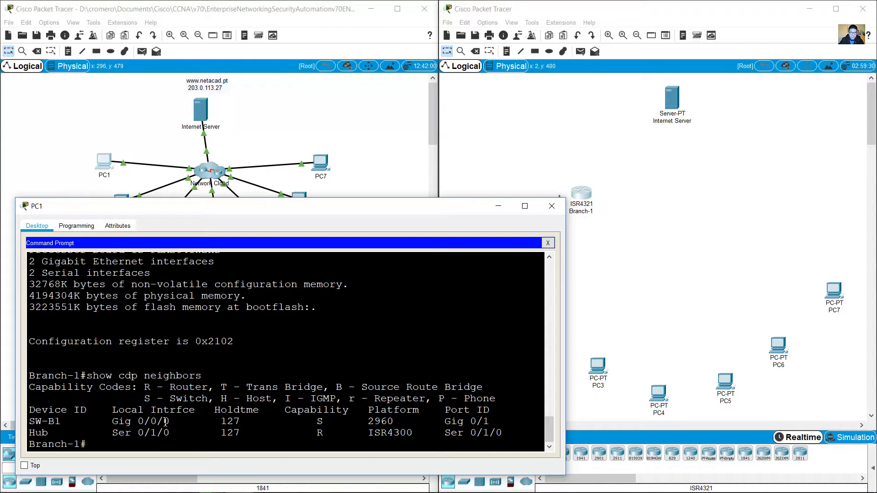
pyautogui.moveTo(170, 422); pyautogui.dragTo(114, 425)
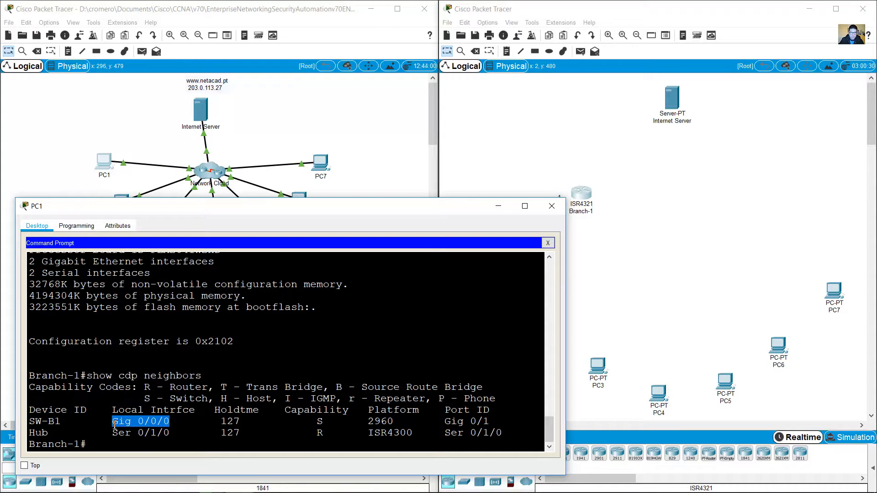
pyautogui.moveTo(328, 419); pyautogui.dragTo(295, 422)
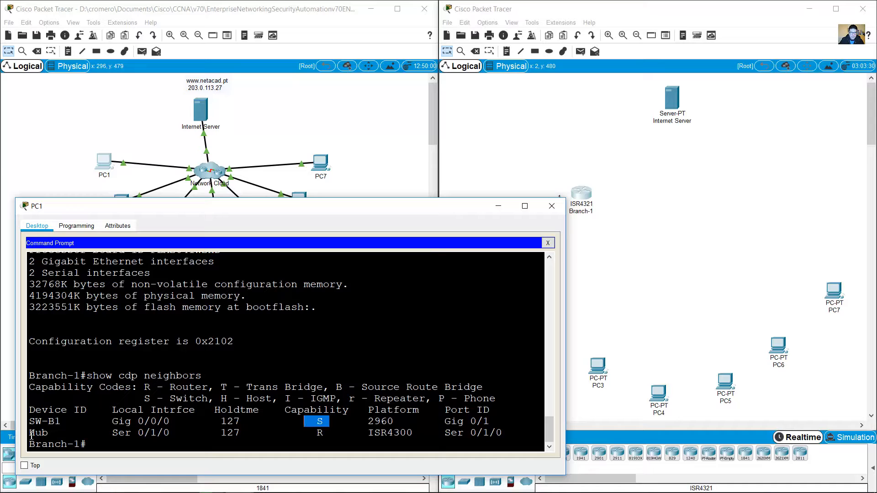
# Step: Highlight Hub's router capability R, local interface Ser 0/1/0, and the platforms 2960 and ISR4300
pyautogui.moveTo(325, 432); pyautogui.dragTo(304, 433)
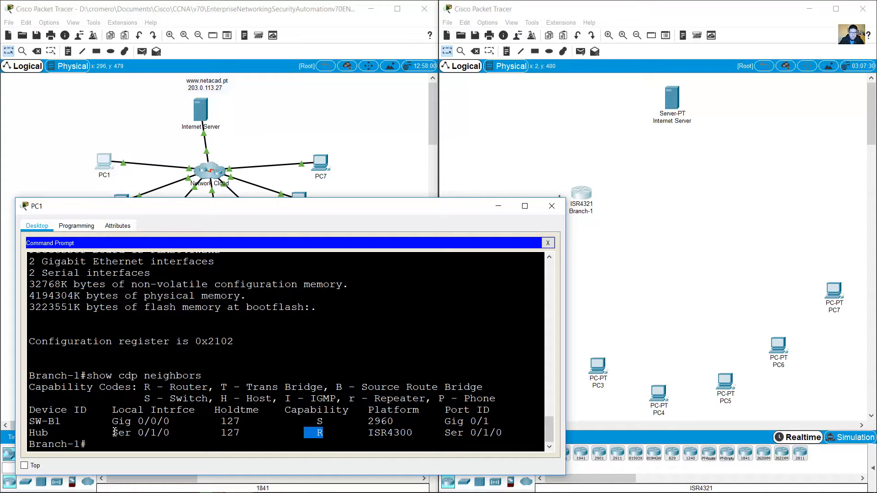
pyautogui.moveTo(113, 433); pyautogui.dragTo(170, 433)
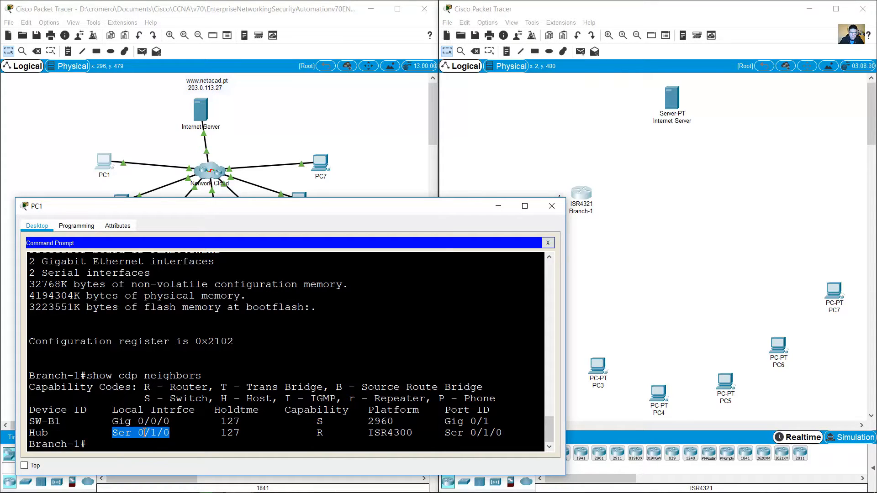
pyautogui.moveTo(54, 433); pyautogui.dragTo(28, 433)
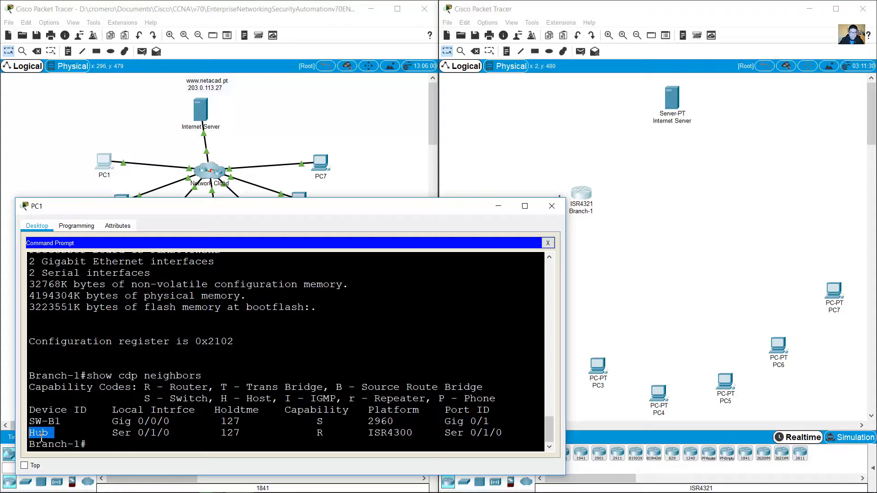
pyautogui.click(52, 433)
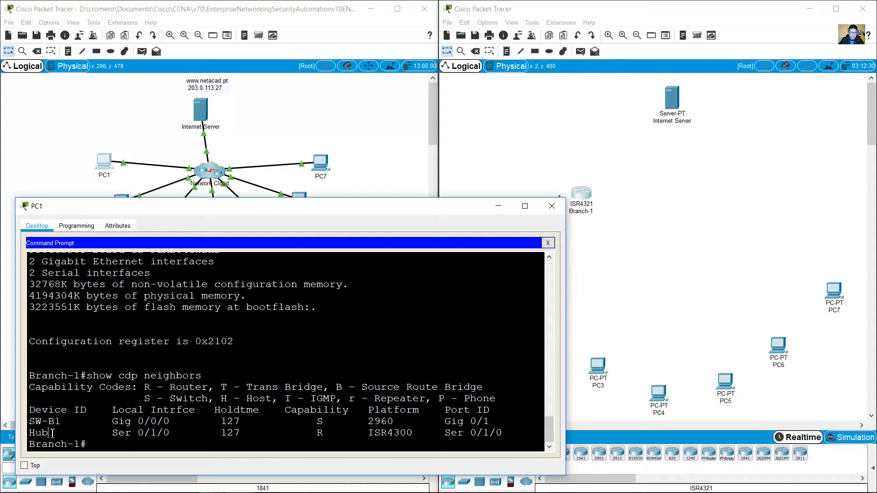
pyautogui.doubleClick(52, 433)
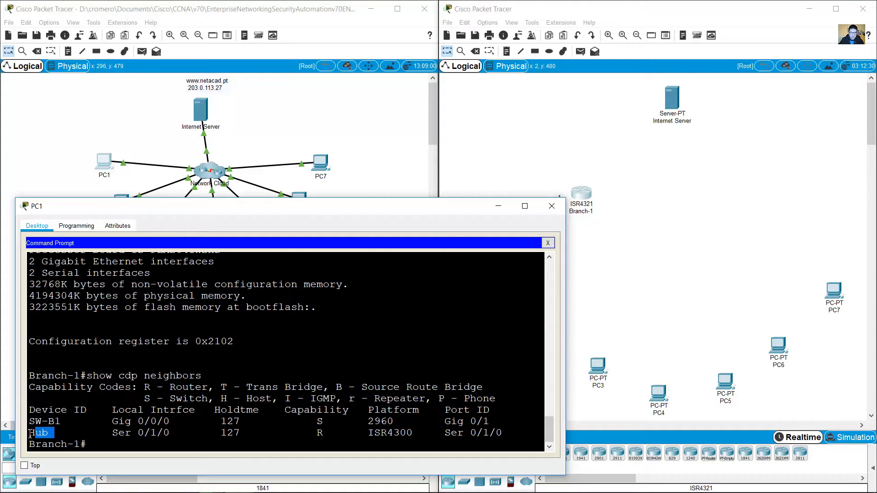
pyautogui.click(55, 432)
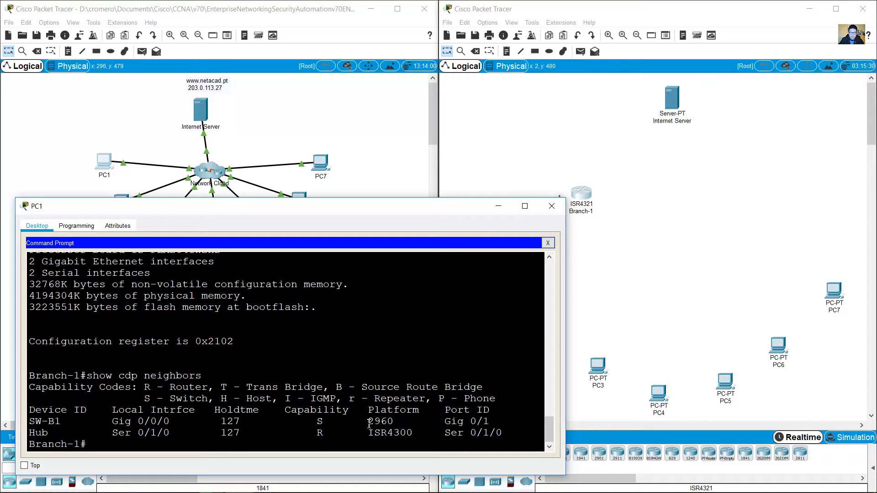
pyautogui.moveTo(368, 421); pyautogui.dragTo(413, 433)
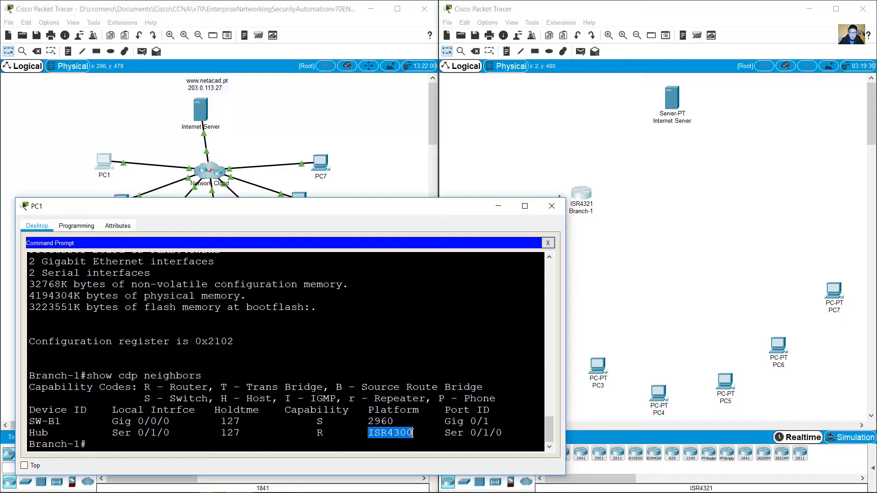
pyautogui.click(137, 446)
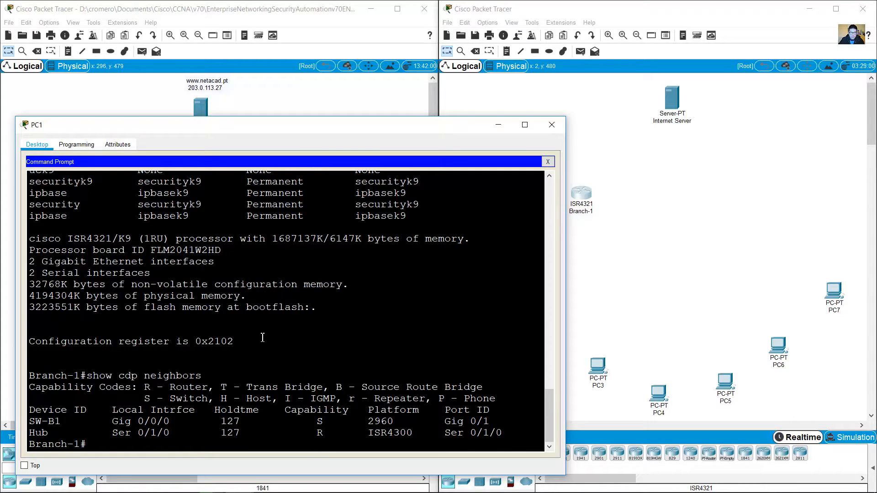
# Step: Run show ip route on Branch-1 and page past --More-- to the full table
pyautogui.write('show ip route')
pyautogui.press('Return')
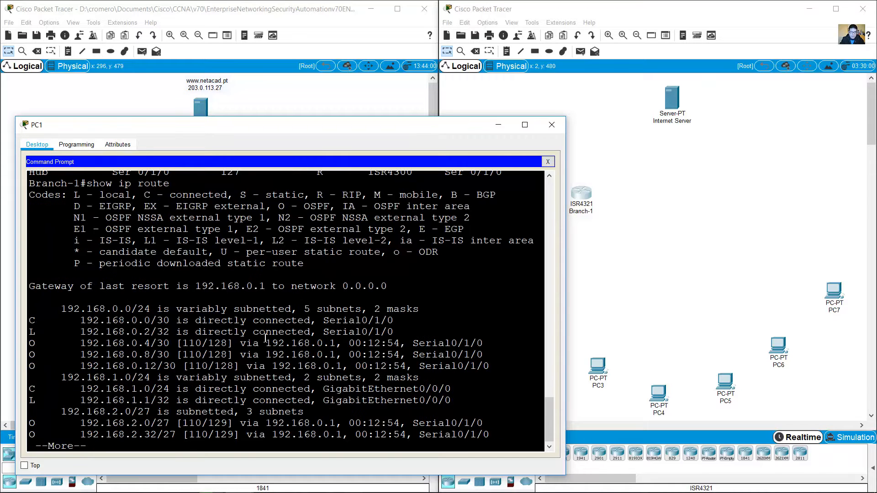
pyautogui.press('space')
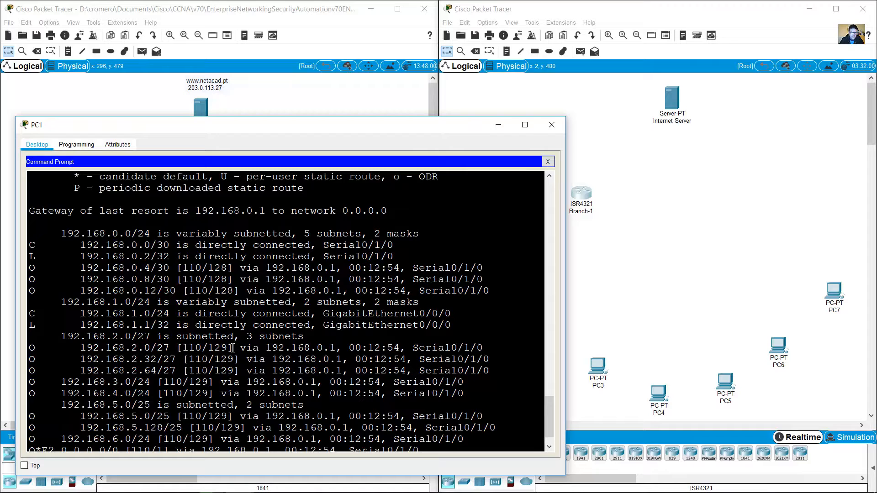
pyautogui.scroll(1, 233, 350)
pyautogui.scroll(-1, 233, 350)
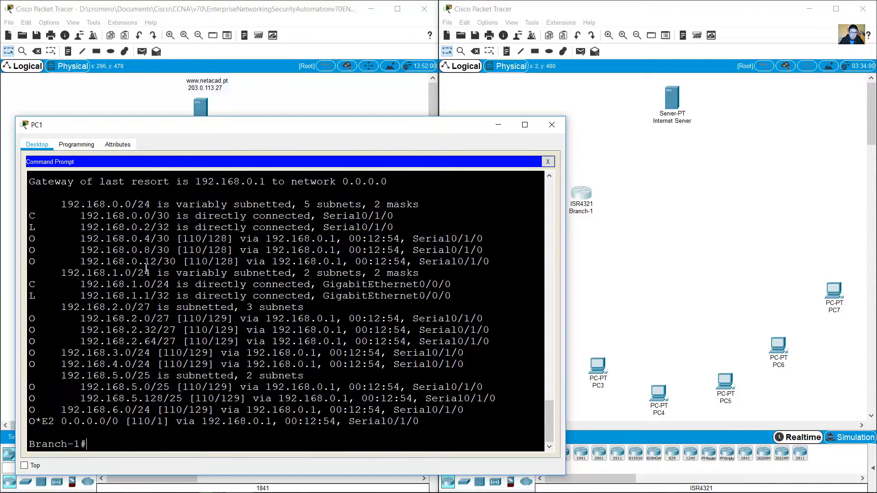
# Step: Highlight the C and L lines for 192.168.0.0/30 and 192.168.1.0/24
pyautogui.moveTo(33, 218); pyautogui.dragTo(452, 419)
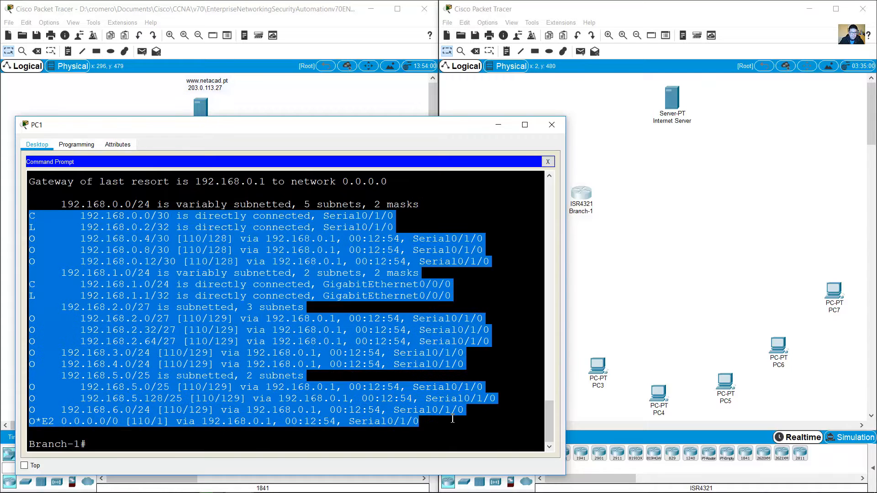
pyautogui.click(170, 306)
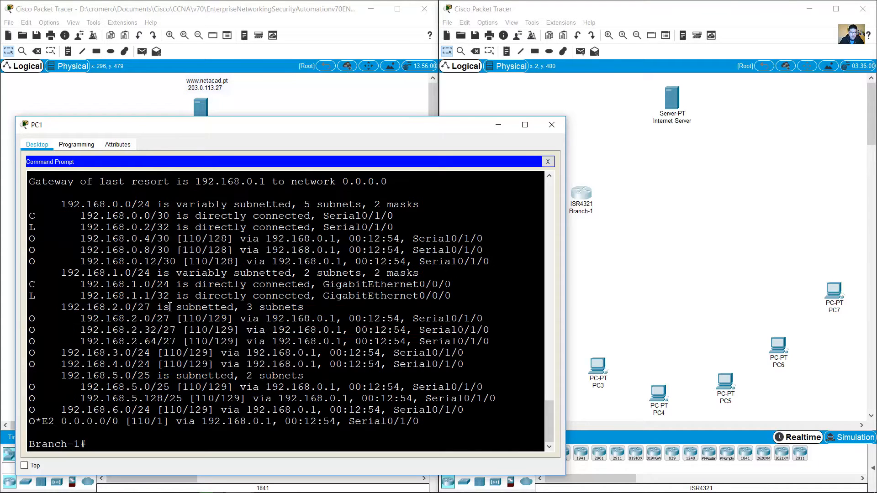
pyautogui.moveTo(32, 217); pyautogui.dragTo(54, 216)
pyautogui.moveTo(30, 284); pyautogui.dragTo(73, 284)
pyautogui.moveTo(31, 216); pyautogui.dragTo(54, 216)
pyautogui.moveTo(32, 285); pyautogui.dragTo(99, 293)
pyautogui.click(336, 375)
# Step: Run show ip route connected and highlight the 192.168.1.0/24 GigabitEthernet0/0/0 line
pyautogui.press('Up')
pyautogui.write('connected')
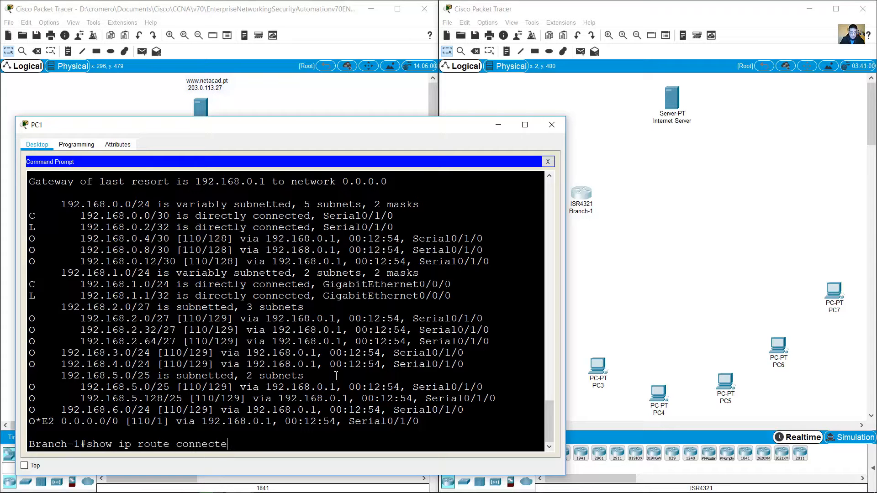
pyautogui.press('Return')
pyautogui.moveTo(35, 411); pyautogui.dragTo(472, 430)
pyautogui.click(385, 419)
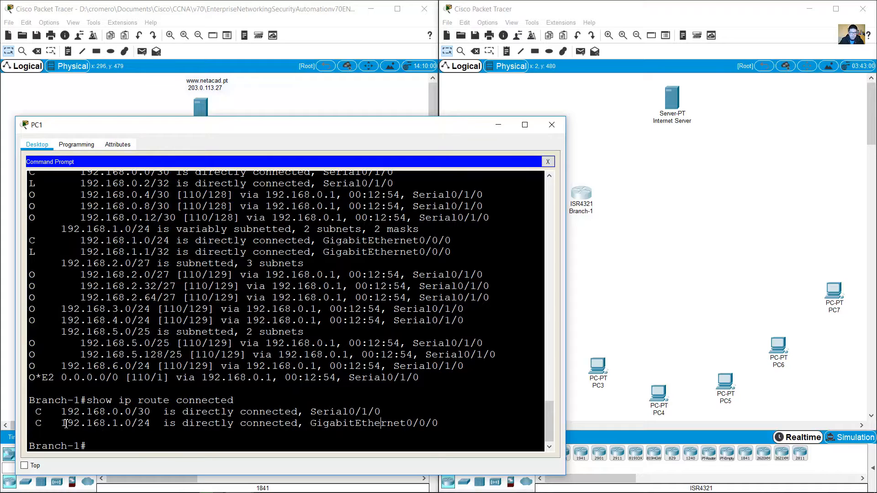
pyautogui.moveTo(36, 423); pyautogui.dragTo(152, 423)
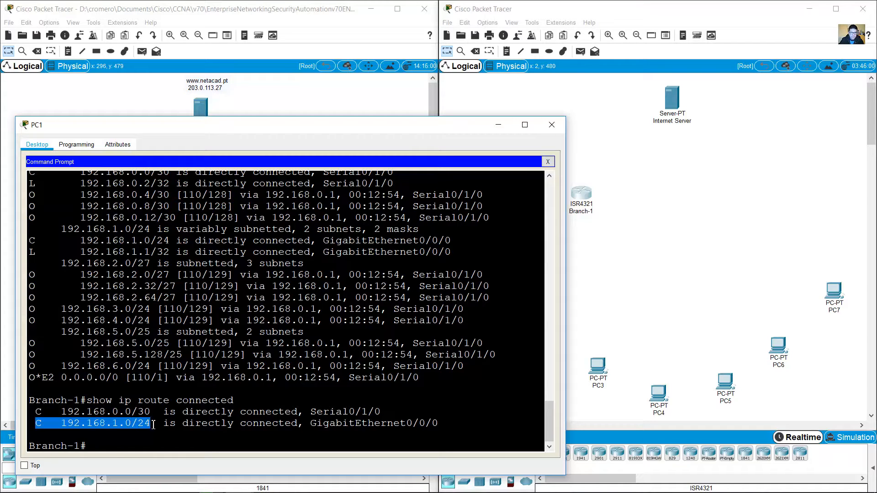
pyautogui.moveTo(61, 423); pyautogui.dragTo(435, 425)
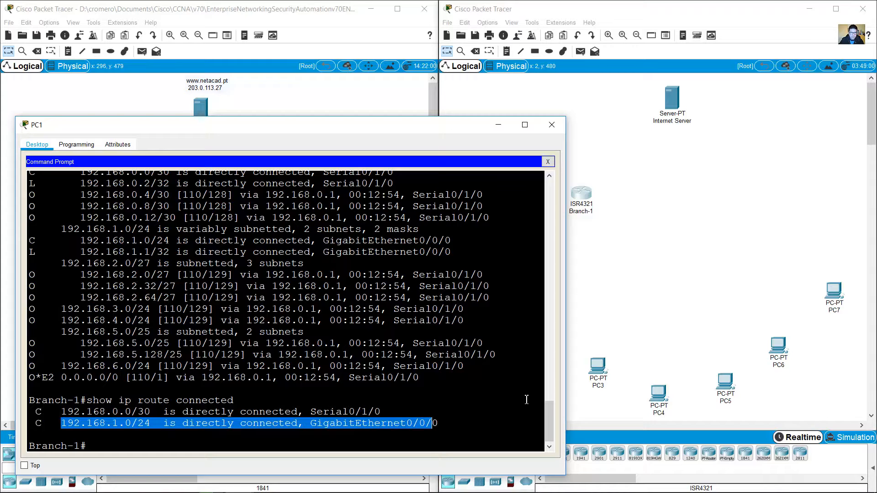
# Step: Nudge the 192.168.1.0/24 subnet note slightly right on the topology
pyautogui.click(599, 277)
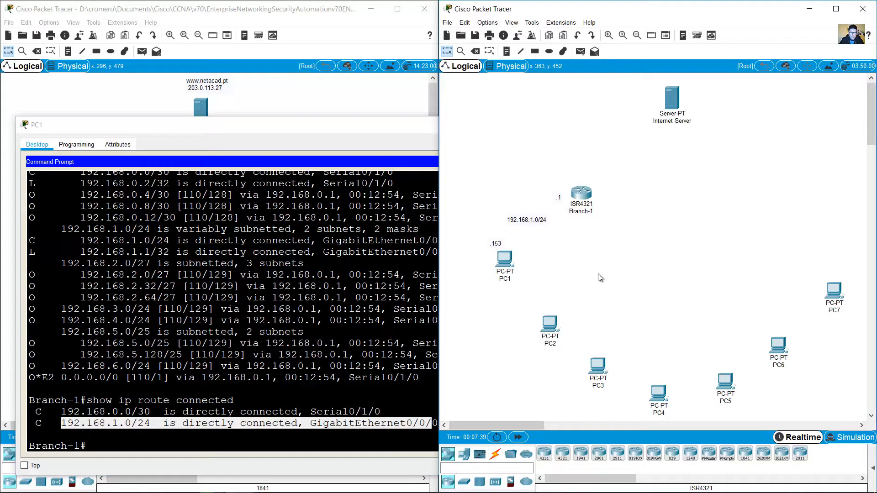
pyautogui.click(530, 223)
pyautogui.moveTo(525, 223); pyautogui.dragTo(529, 224)
pyautogui.click(574, 243)
# Step: Scroll the PC1 console back to the CDP output and highlight SW-B1 on Gig 0/0/0
pyautogui.click(323, 363)
pyautogui.moveTo(544, 419); pyautogui.dragTo(520, 377)
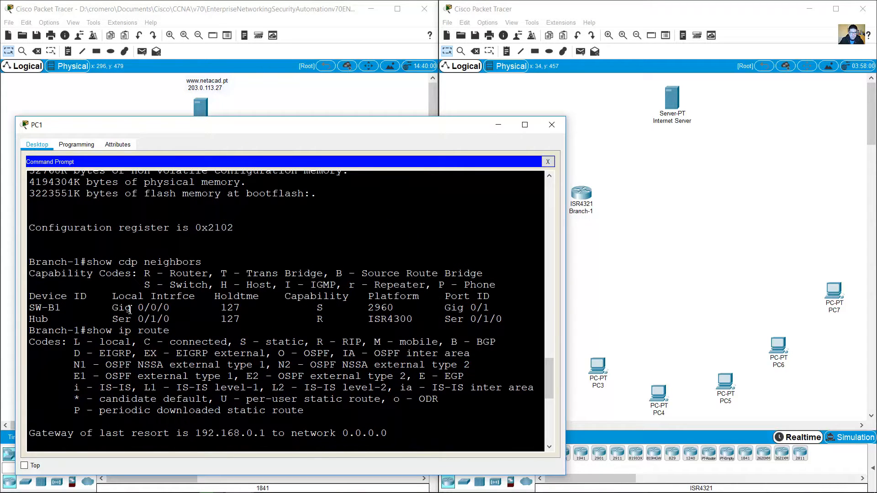
pyautogui.moveTo(112, 307); pyautogui.dragTo(176, 308)
pyautogui.click(60, 307)
pyautogui.moveTo(60, 307); pyautogui.dragTo(26, 312)
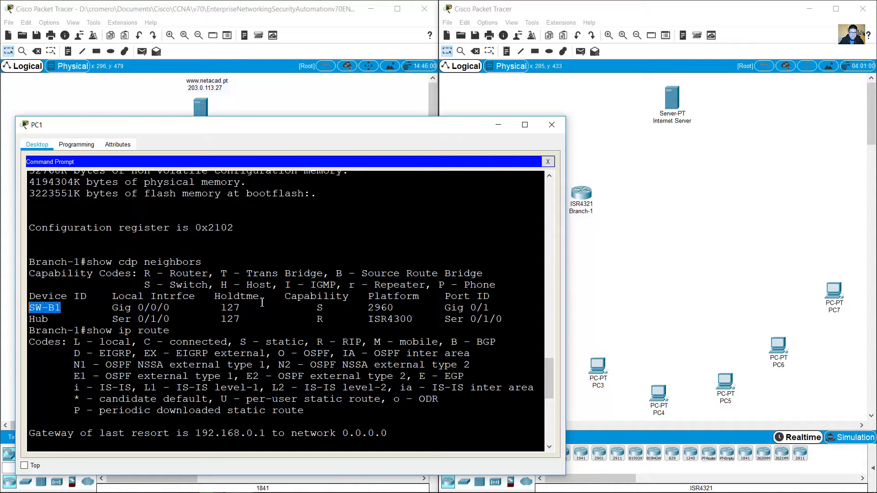
pyautogui.click(220, 307)
pyautogui.moveTo(62, 307); pyautogui.dragTo(159, 310)
pyautogui.click(170, 308)
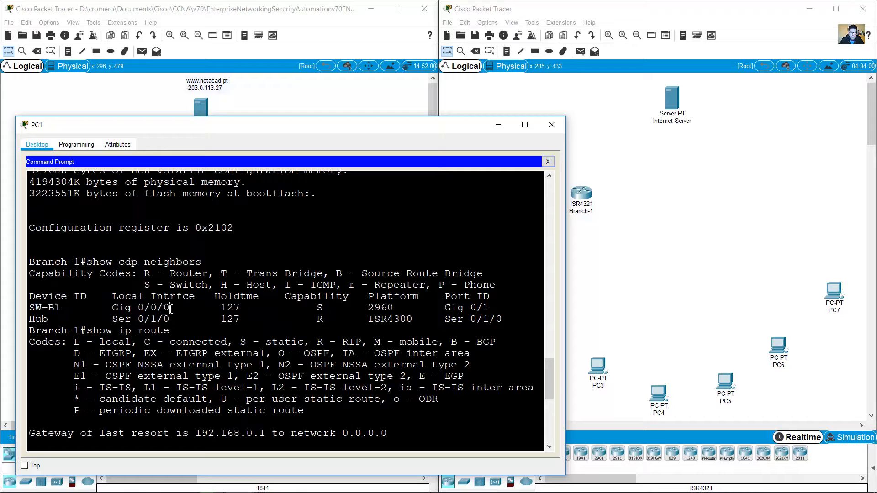
pyautogui.keyDown('shift'); pyautogui.click(491, 296); pyautogui.keyUp('shift')
pyautogui.click(639, 236)
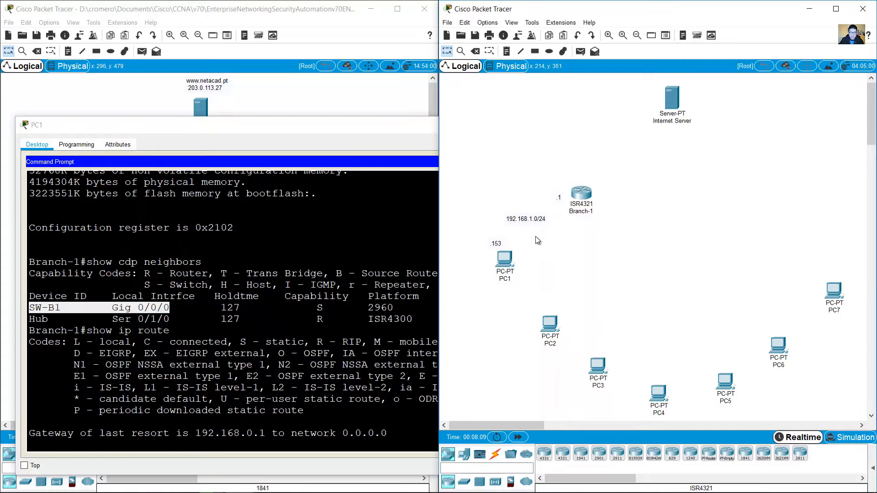
# Step: Shift the 192.168.1.0/24 note slightly and highlight the 2960 platform in the CDP output
pyautogui.moveTo(539, 222); pyautogui.dragTo(522, 215)
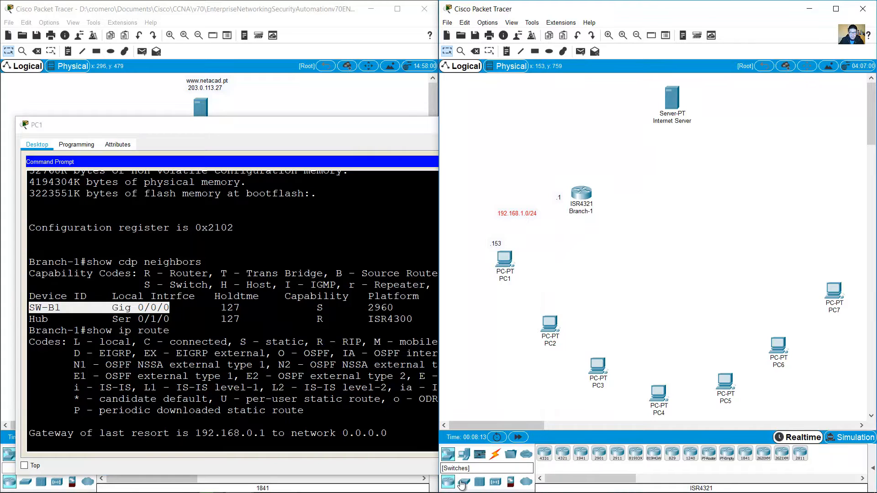
pyautogui.click(341, 306)
pyautogui.moveTo(368, 307); pyautogui.dragTo(400, 307)
pyautogui.click(450, 406)
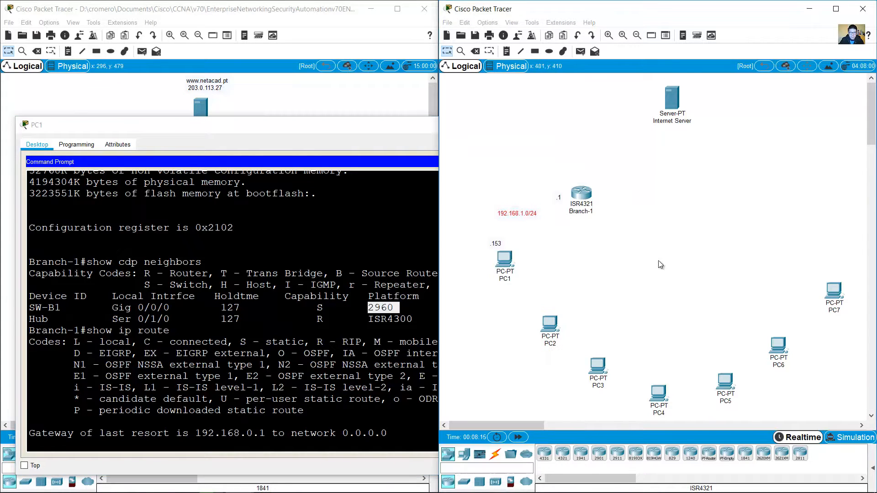
# Step: Place a 2960-24TT switch on the canvas below Branch-1
pyautogui.click(464, 482)
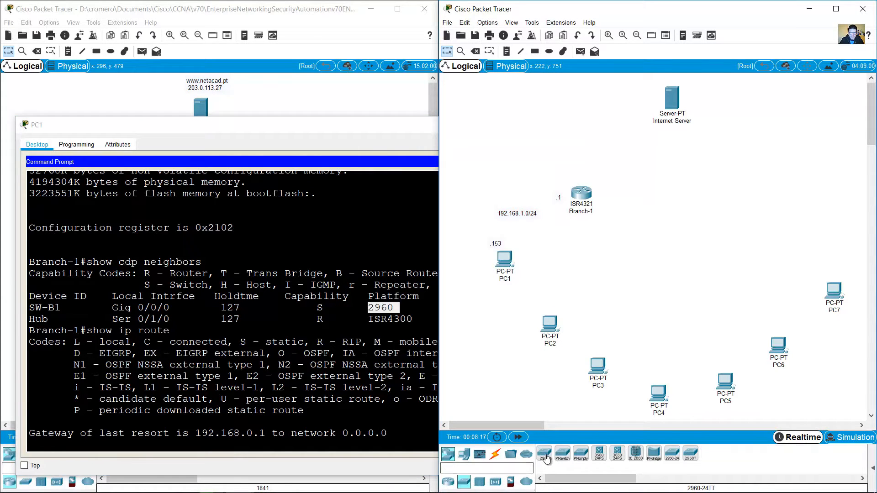
pyautogui.click(543, 453)
pyautogui.click(548, 234)
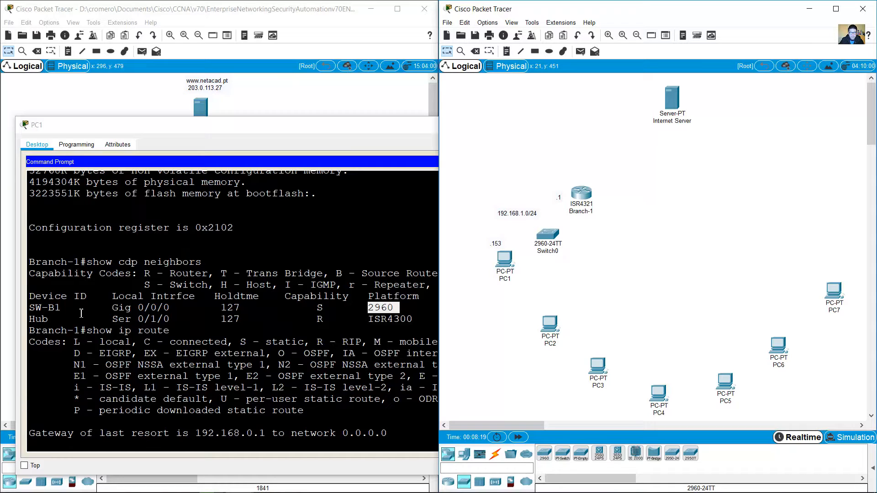
# Step: Rename the new switch from Switch0 to SW-B1 and nudge it into position
pyautogui.moveTo(30, 310); pyautogui.dragTo(60, 309)
pyautogui.click(568, 254)
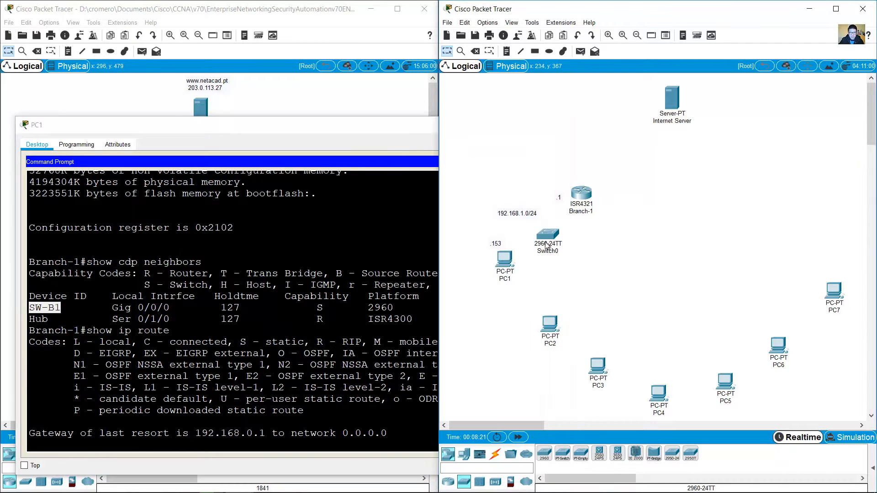
pyautogui.moveTo(567, 254); pyautogui.dragTo(536, 253)
pyautogui.write('Sw')
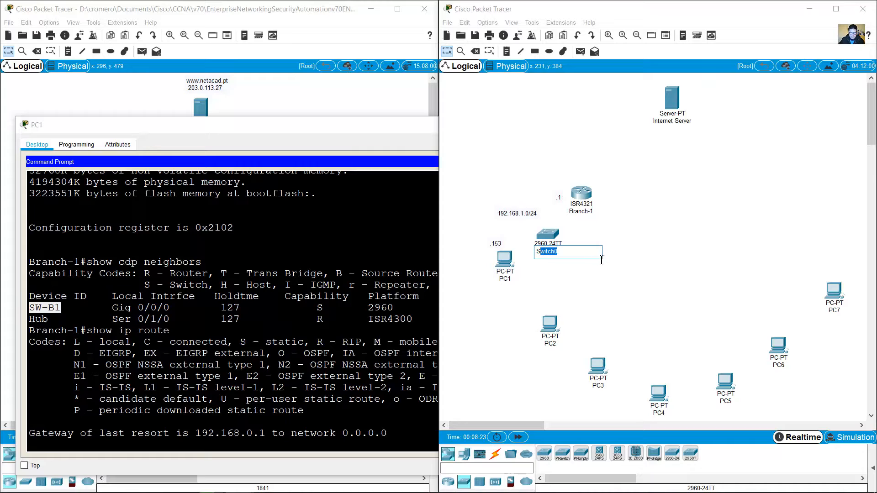
pyautogui.press('BackSpace')
pyautogui.write('W-B1')
pyautogui.press('Return')
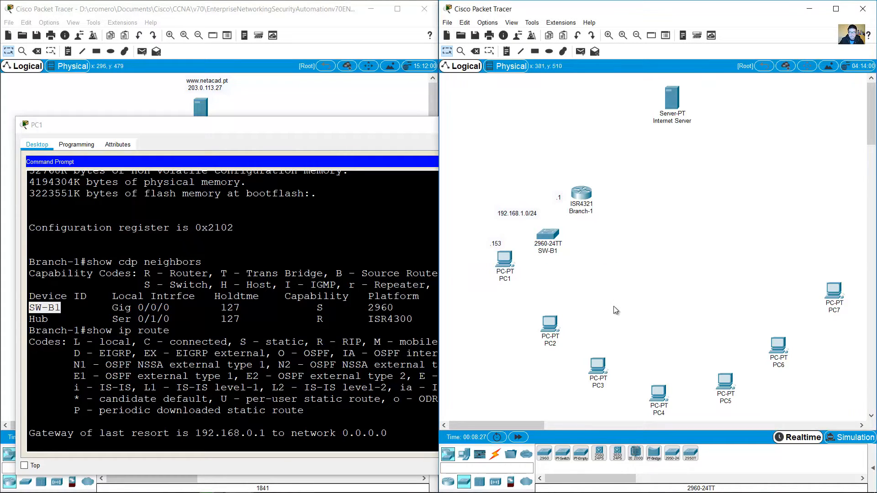
pyautogui.moveTo(543, 236); pyautogui.dragTo(541, 231)
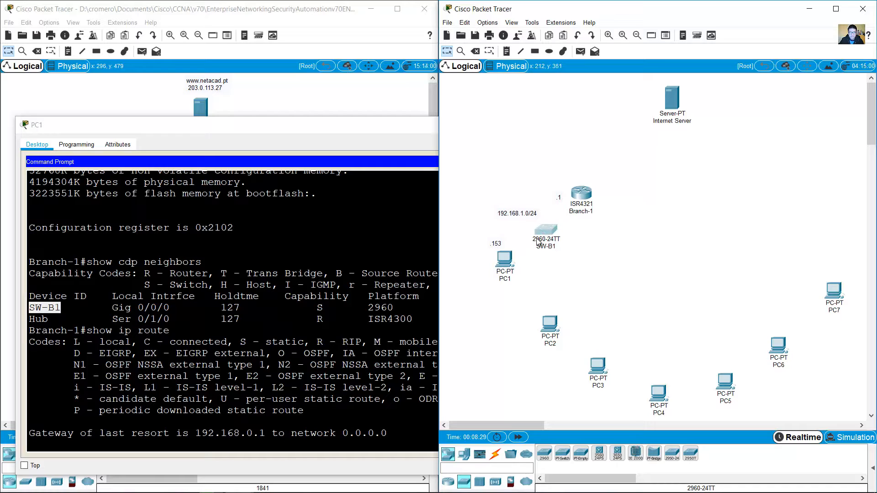
# Step: Highlight the router port Gig 0/0/0 and switch port Gig 0/1 in the CDP output
pyautogui.click(205, 299)
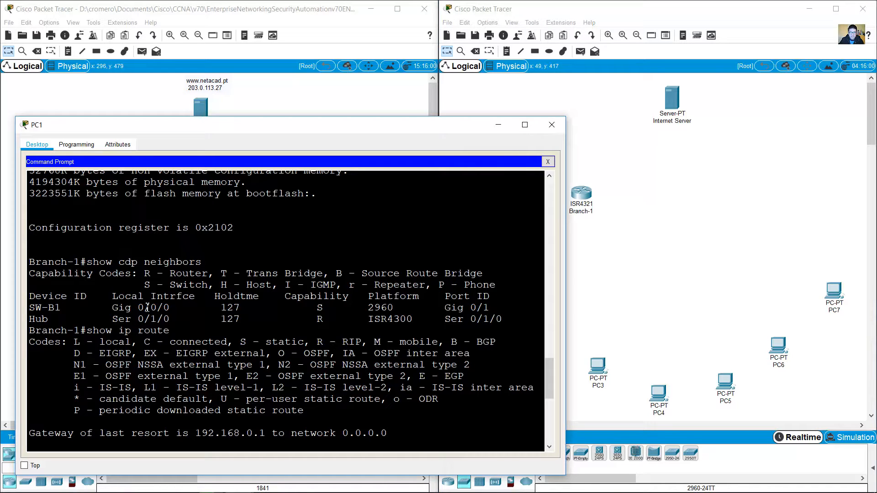
pyautogui.moveTo(112, 308); pyautogui.dragTo(169, 309)
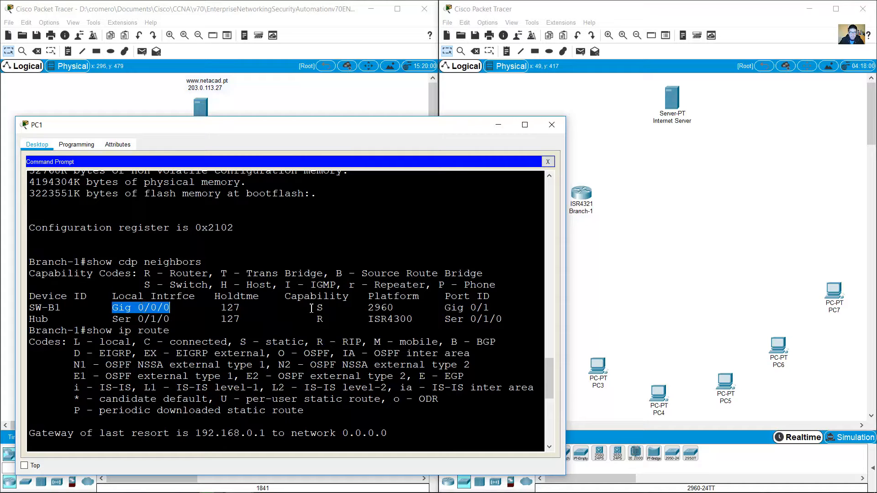
pyautogui.moveTo(441, 309); pyautogui.dragTo(490, 308)
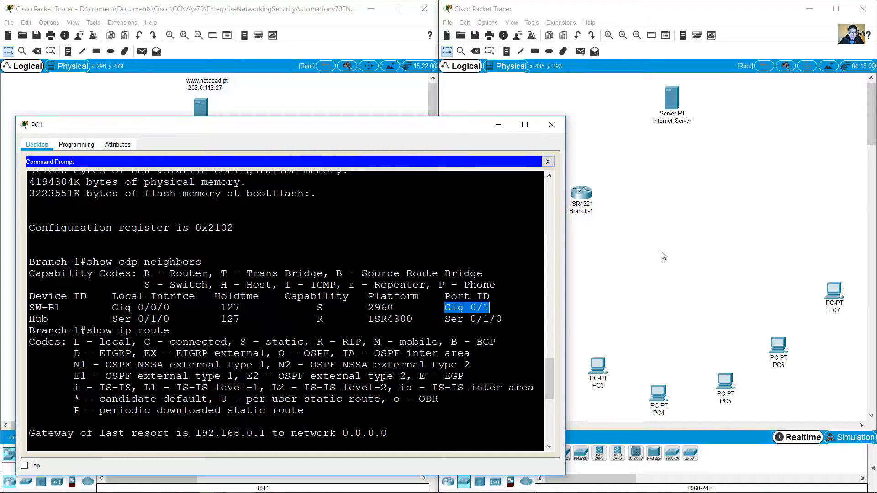
pyautogui.click(661, 252)
# Step: Connect Branch-1's Gig port to SW-B1's GigabitEthernet port with a copper straight-through cable
pyautogui.click(495, 454)
pyautogui.click(597, 455)
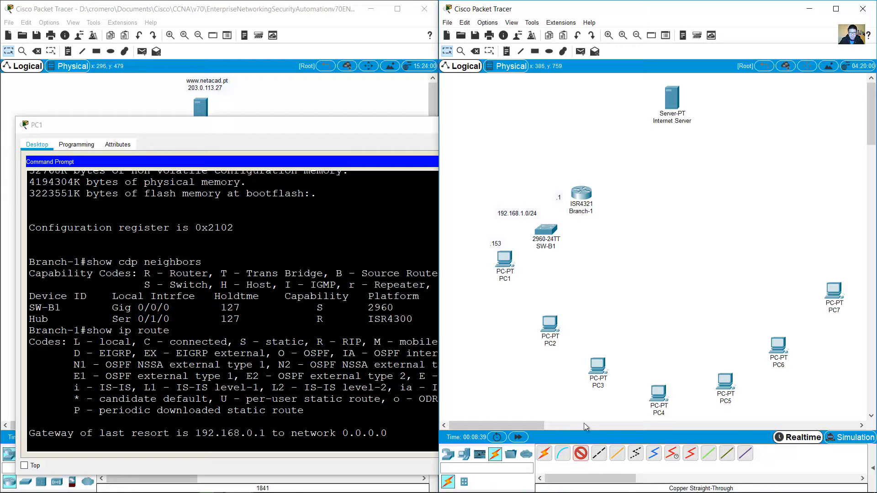
pyautogui.click(585, 193)
pyautogui.click(619, 227)
pyautogui.click(548, 229)
pyautogui.click(597, 282)
# Step: Tidy the layout by nudging SW-B1 and Branch-1 into place
pyautogui.moveTo(544, 232); pyautogui.dragTo(538, 234)
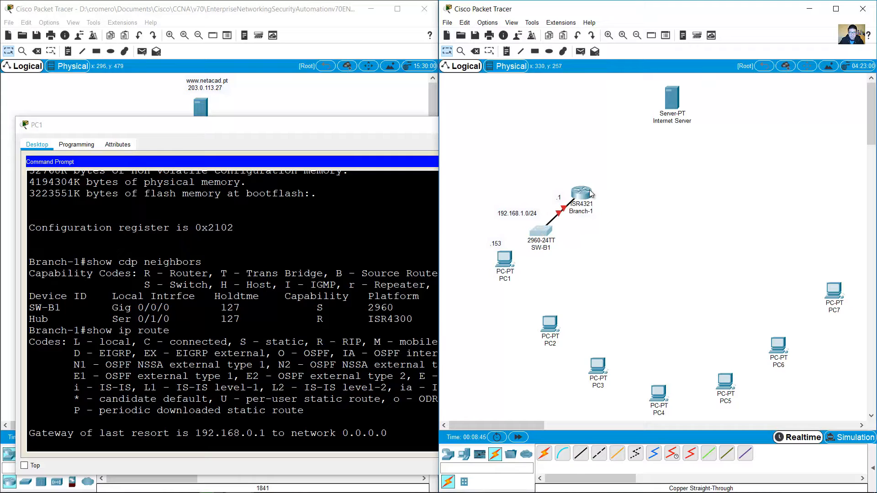
pyautogui.moveTo(586, 195); pyautogui.dragTo(594, 189)
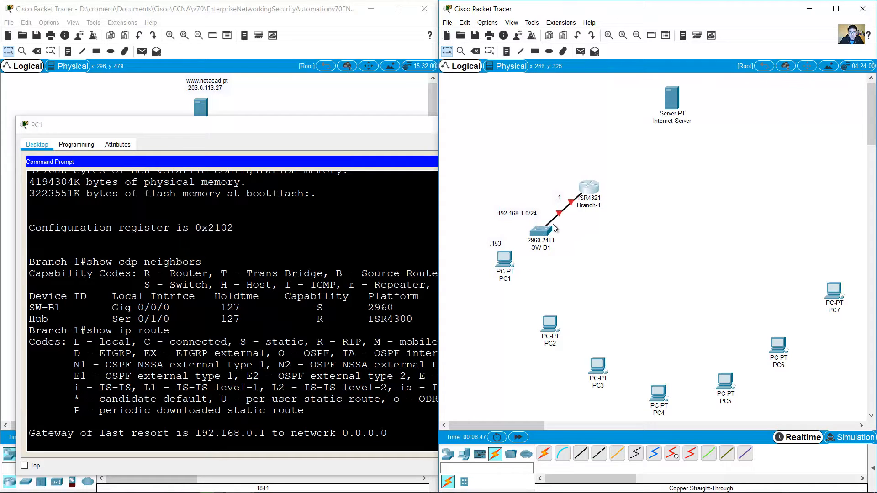
pyautogui.moveTo(544, 229); pyautogui.dragTo(548, 227)
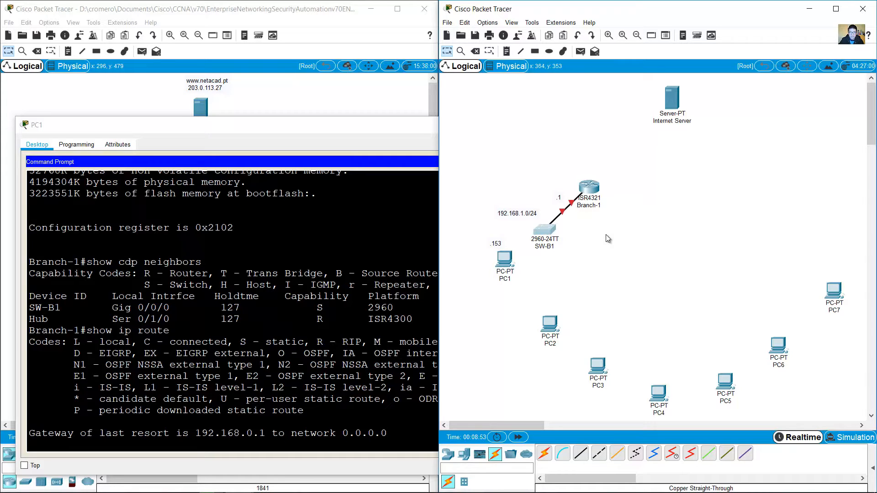
pyautogui.click(486, 23)
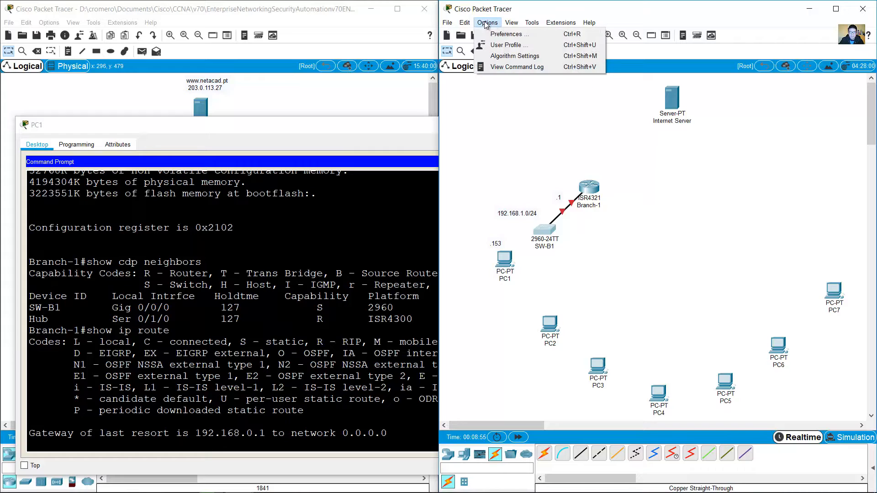
# Step: Toggle the port-labels-on-mouse-hover preference off and back on
pyautogui.click(505, 34)
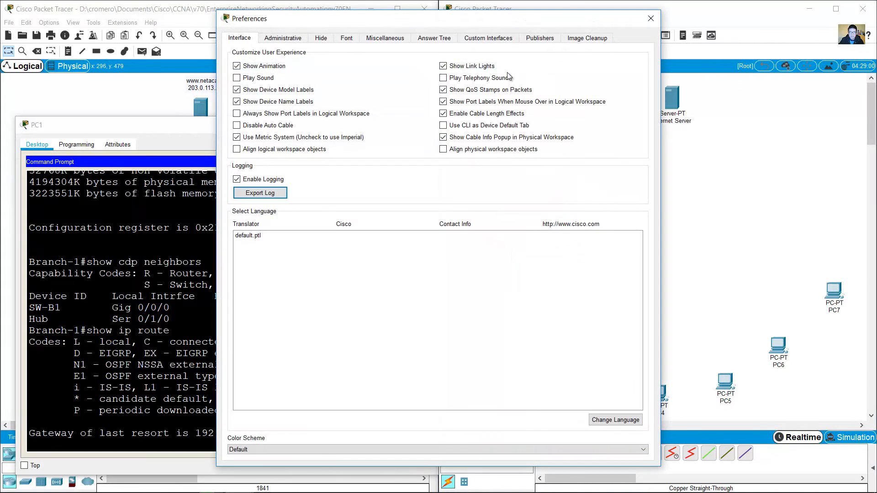
pyautogui.click(442, 103)
pyautogui.click(443, 102)
pyautogui.click(650, 18)
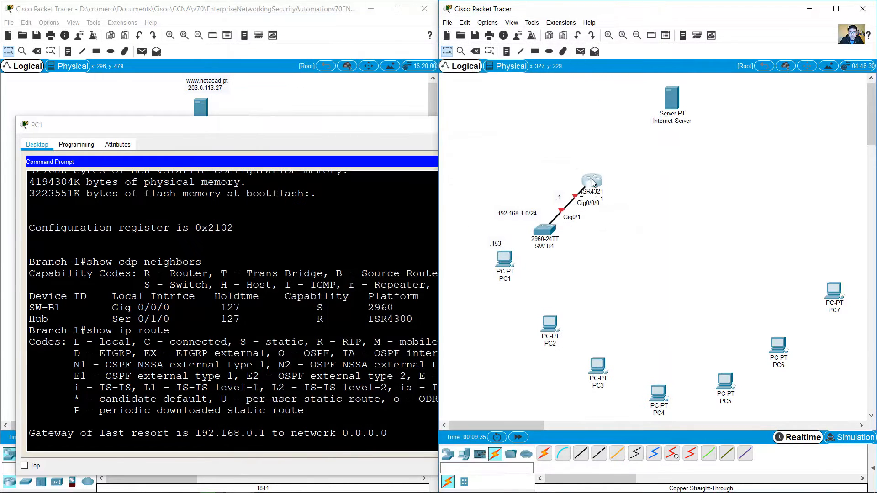
# Step: Nudge the ISR4321 router slightly right and bring the PC1 terminal forward
pyautogui.moveTo(593, 183); pyautogui.dragTo(598, 187)
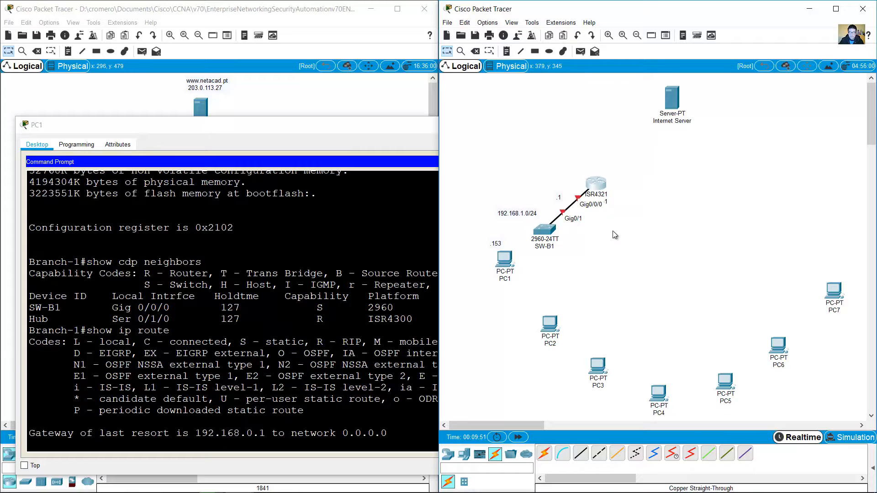
pyautogui.click(611, 231)
pyautogui.click(364, 275)
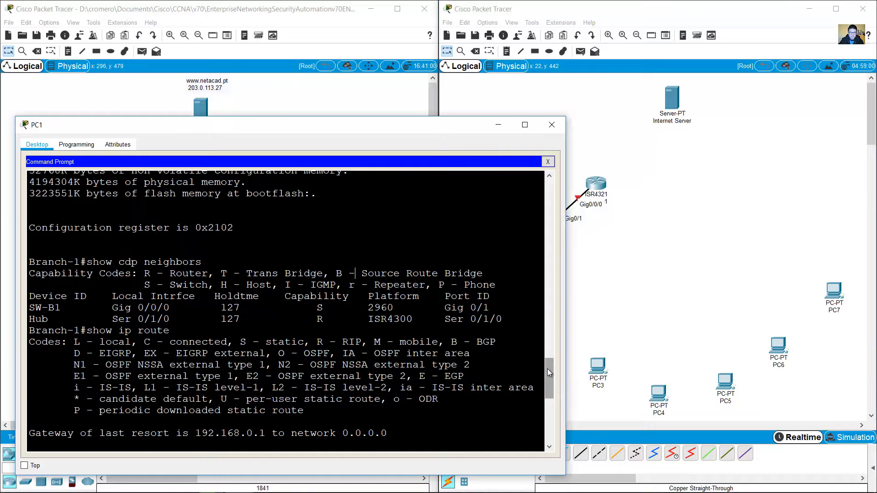
# Step: Highlight the 192.168.0.0/30 connected route on Serial0/1/0 in the terminal
pyautogui.moveTo(548, 369); pyautogui.dragTo(550, 434)
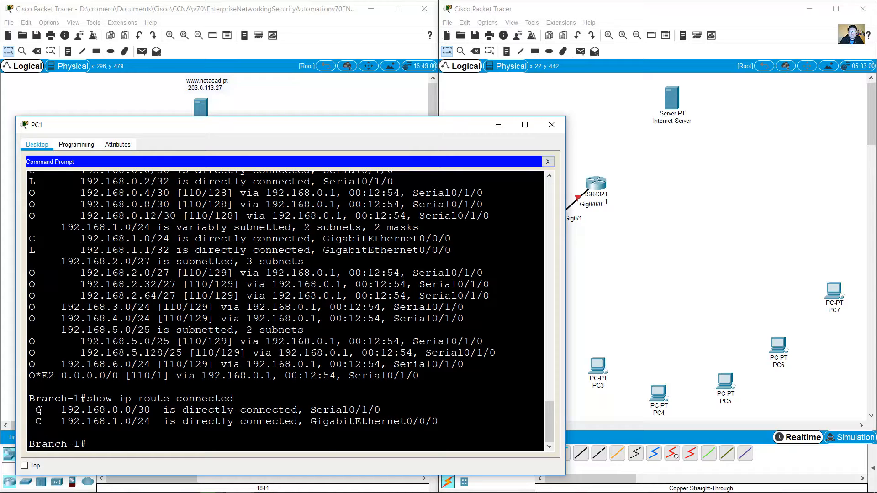
pyautogui.moveTo(40, 411); pyautogui.dragTo(151, 411)
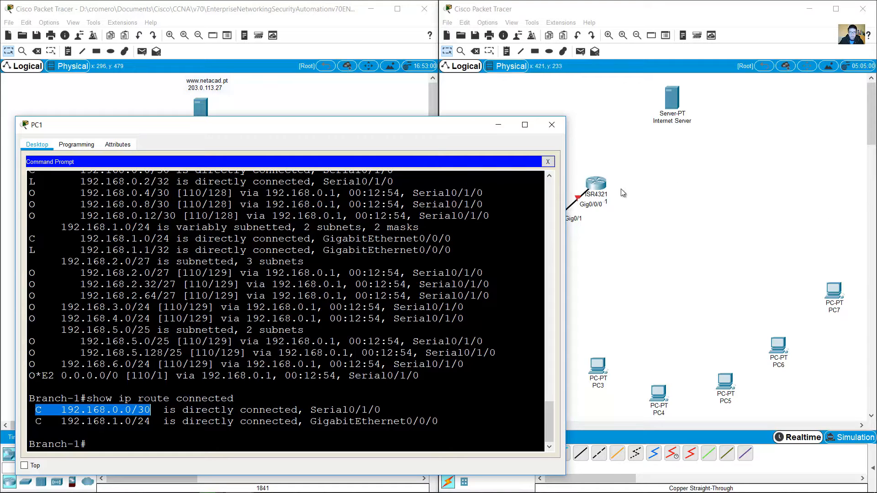
pyautogui.moveTo(314, 411); pyautogui.dragTo(387, 411)
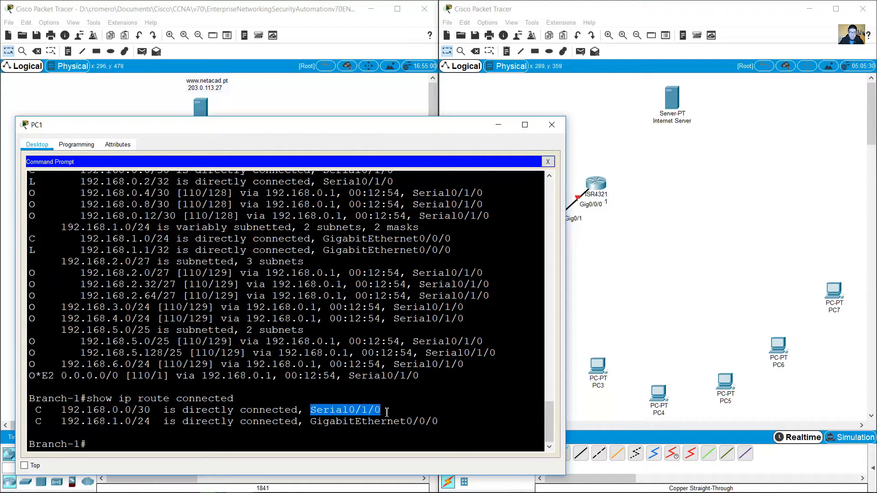
# Step: Copy and paste the 192.168.1.0/24 subnet note on the topology
pyautogui.click(646, 221)
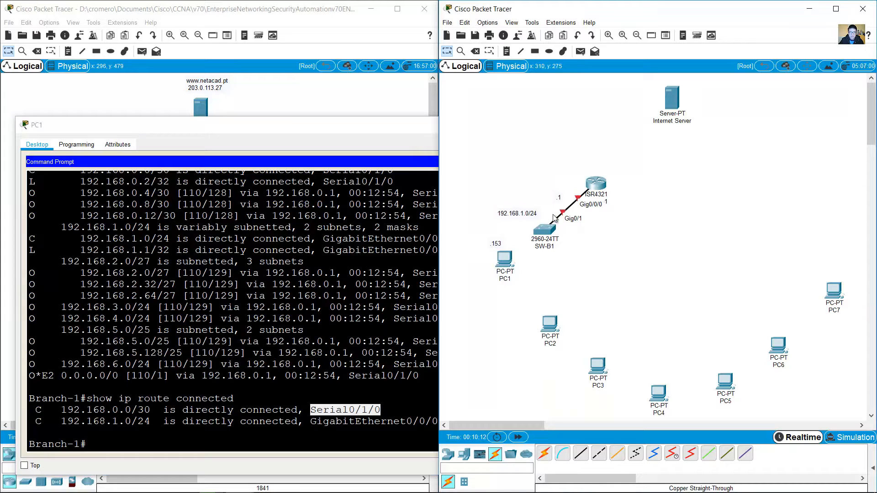
pyautogui.click(522, 213)
pyautogui.hotkey('ctrl', 'c')
pyautogui.hotkey('ctrl', 'v')
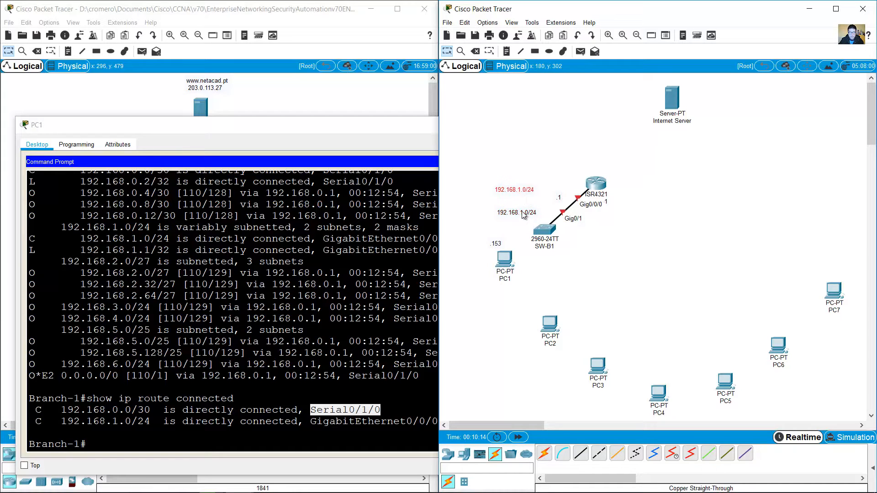
# Step: Move the pasted note above Branch-1, edit it to 192.168.0.0/30, and cross-check Serial0/1/0
pyautogui.moveTo(526, 190); pyautogui.dragTo(633, 166)
pyautogui.doubleClick(633, 166)
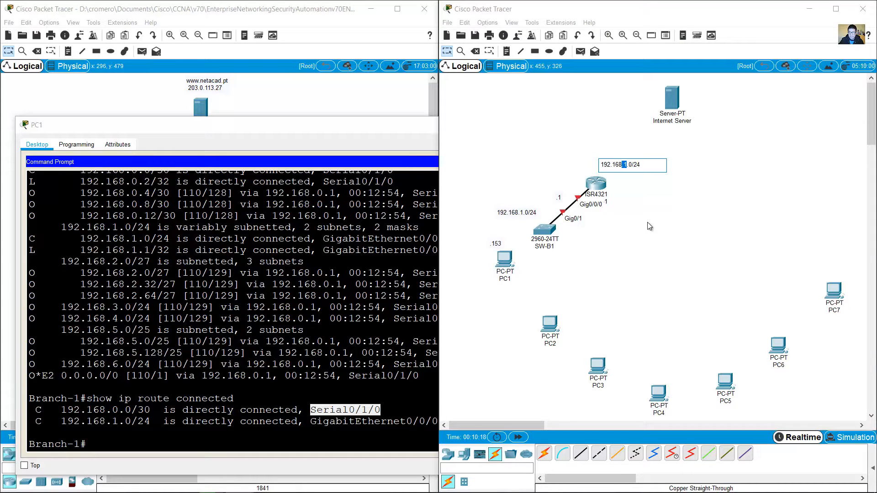
pyautogui.write('0')
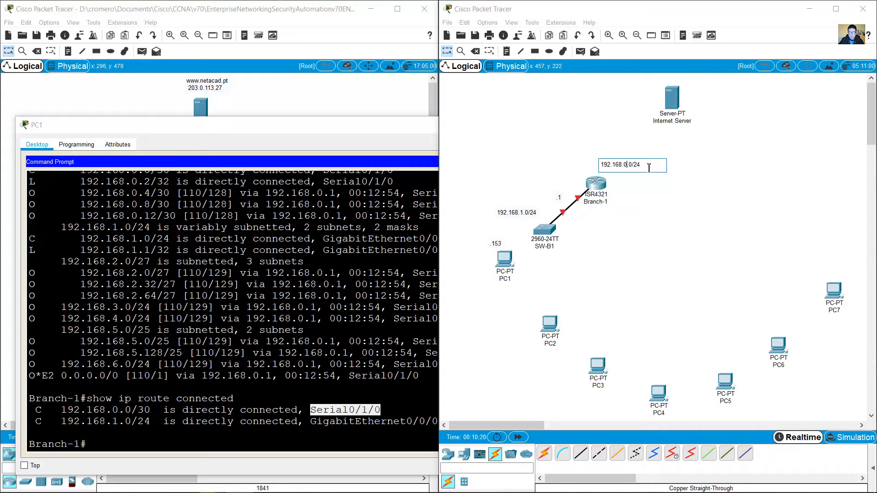
pyautogui.moveTo(648, 168); pyautogui.dragTo(637, 167)
pyautogui.write('30')
pyautogui.click(295, 309)
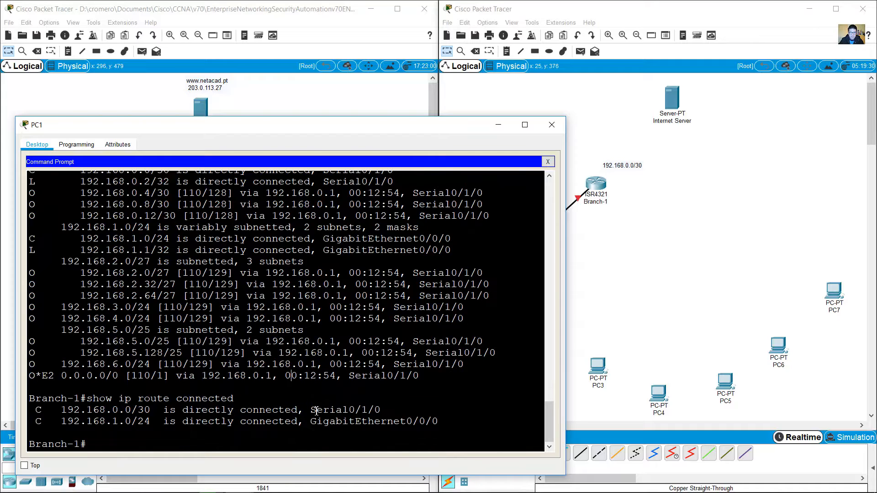
pyautogui.moveTo(312, 409); pyautogui.dragTo(382, 410)
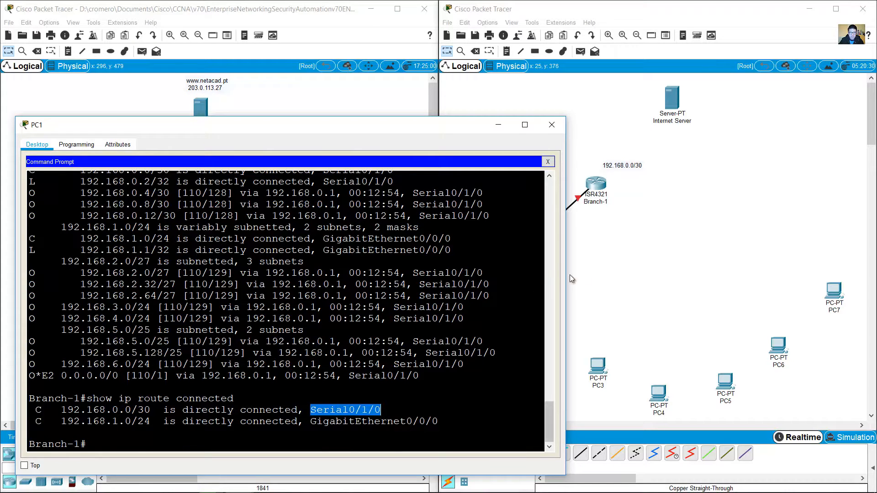
pyautogui.click(597, 187)
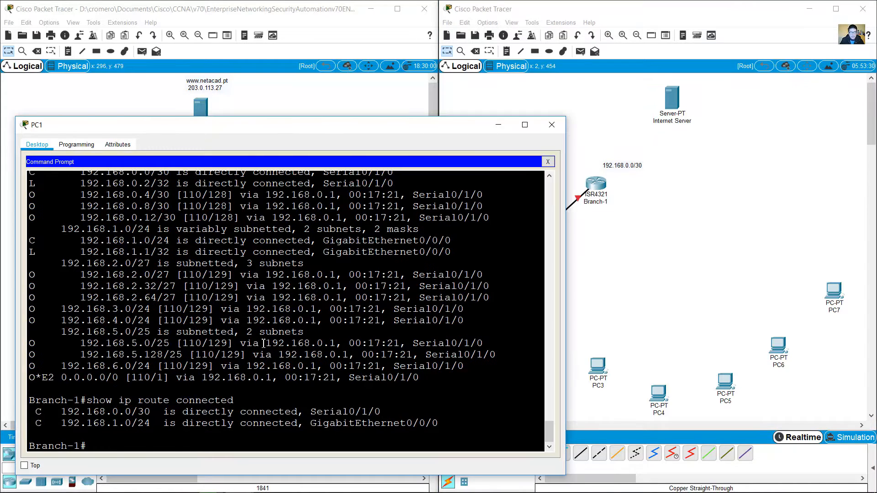
# Step: Run show ip int brief and highlight GigabitEthernet0/0/0 192.168.1.1 and Serial0/1/0 192.168.0.2
pyautogui.write('show ip int brief')
pyautogui.press('Return')
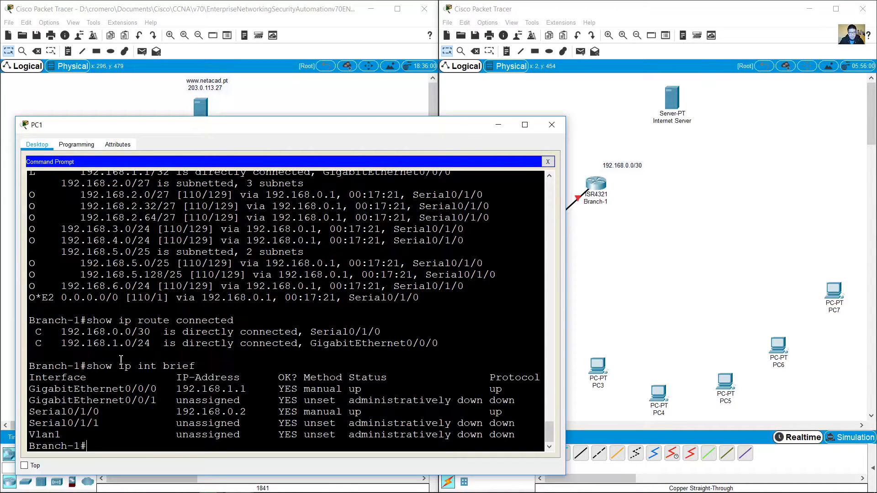
pyautogui.moveTo(106, 389); pyautogui.dragTo(257, 391)
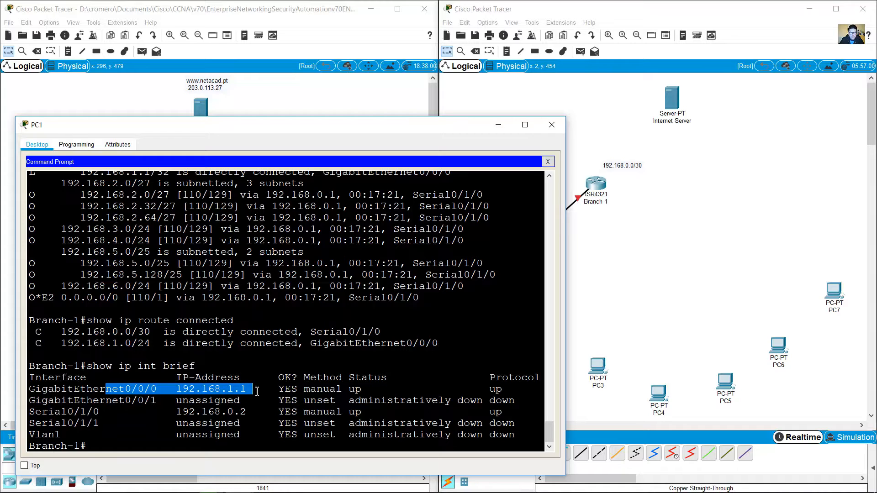
pyautogui.moveTo(35, 413); pyautogui.dragTo(247, 412)
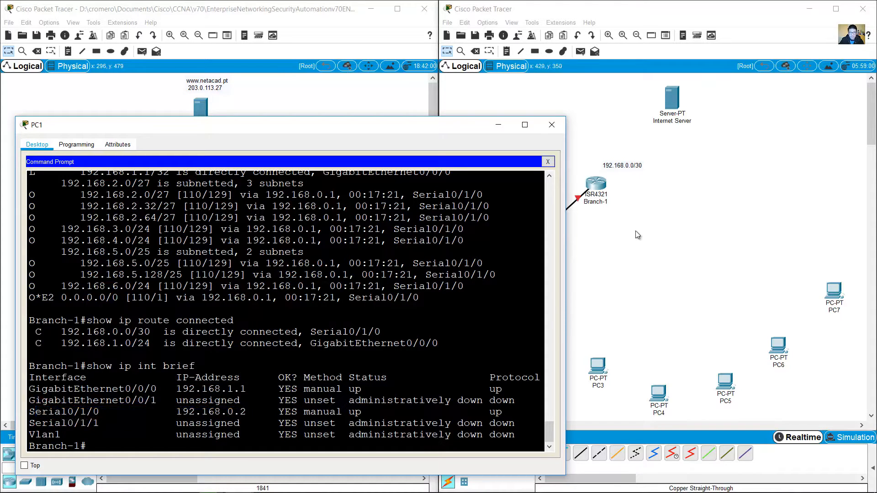
pyautogui.click(634, 231)
# Step: Add a '.2' note to the right of Branch-1 for its serial address
pyautogui.click(506, 51)
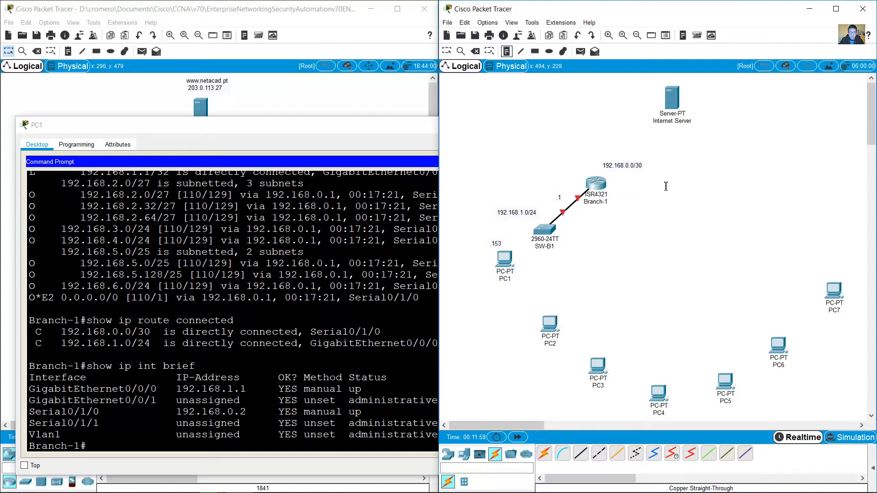
pyautogui.click(614, 179)
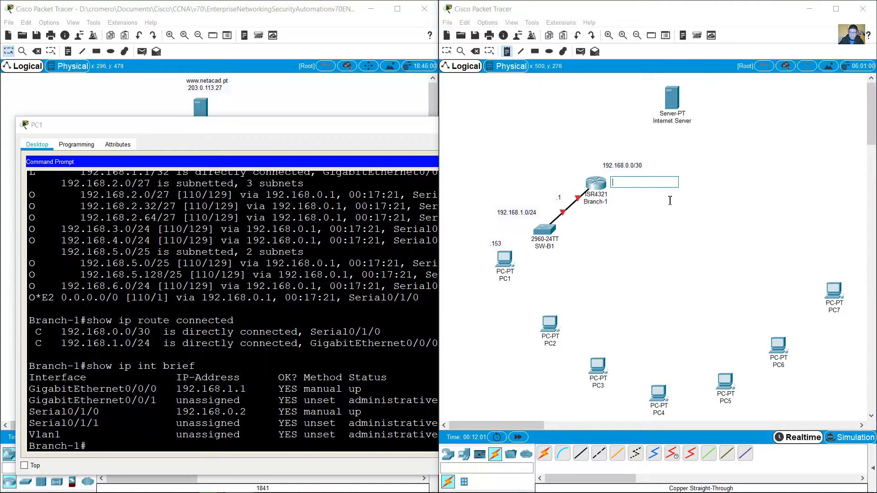
pyautogui.write('.2')
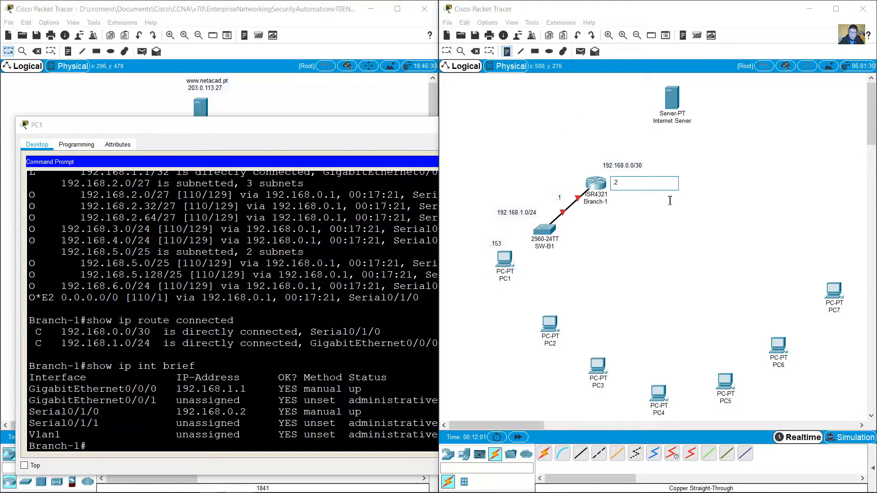
# Step: Reposition the 192.168.0.0/30, .2, .1 and 192.168.1.0/24 notes around Branch-1's links
pyautogui.click(447, 52)
pyautogui.moveTo(637, 169); pyautogui.dragTo(643, 156)
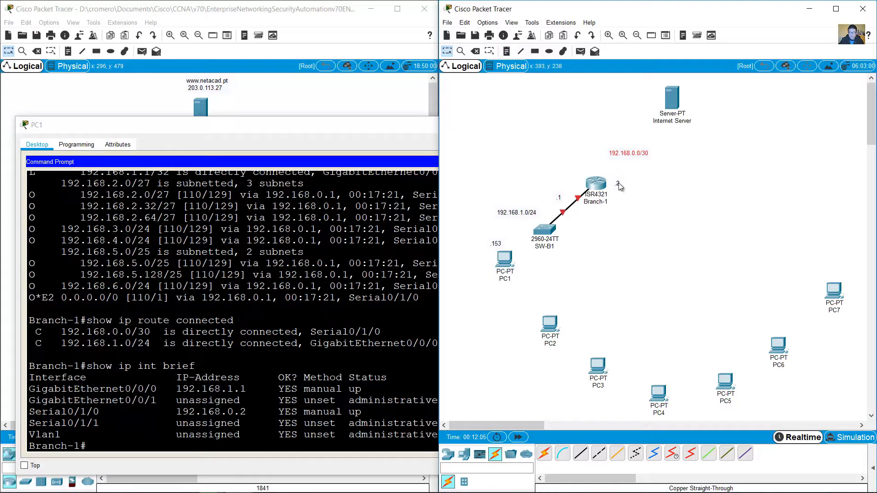
pyautogui.moveTo(619, 185); pyautogui.dragTo(615, 177)
pyautogui.click(560, 198)
pyautogui.moveTo(572, 197); pyautogui.dragTo(574, 189)
pyautogui.moveTo(533, 213); pyautogui.dragTo(543, 211)
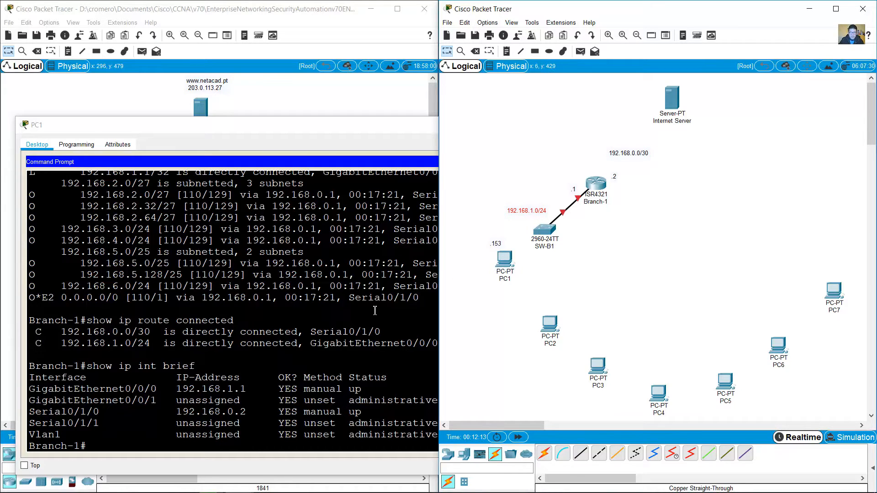
pyautogui.click(348, 319)
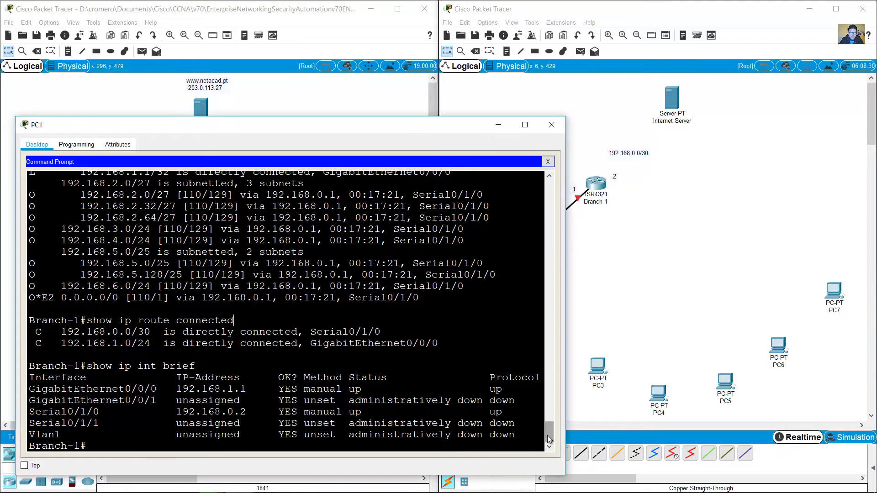
# Step: Highlight the SW-B1 entry in Branch-1's existing show cdp neighbors output
pyautogui.moveTo(549, 431); pyautogui.dragTo(545, 413)
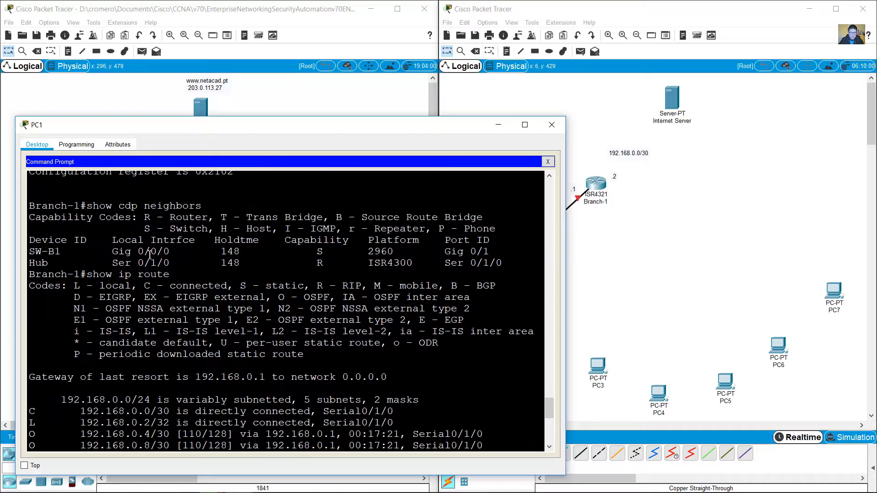
pyautogui.moveTo(38, 251); pyautogui.dragTo(491, 250)
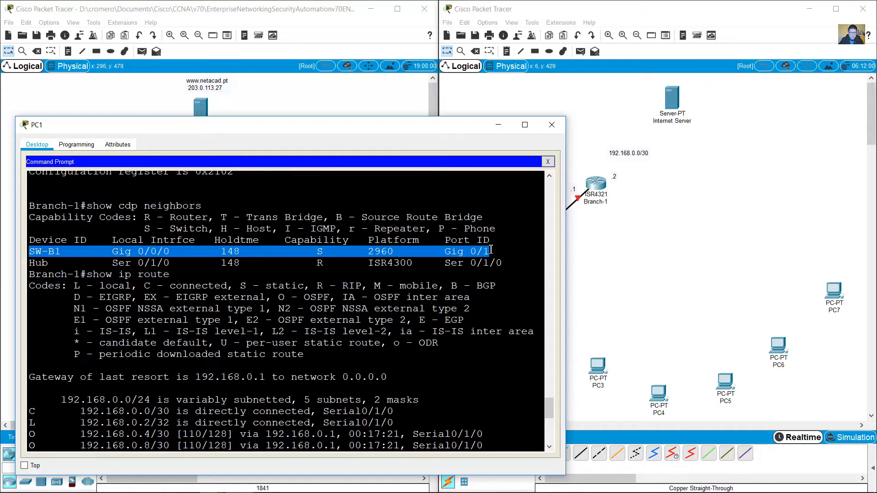
pyautogui.moveTo(85, 206); pyautogui.dragTo(201, 206)
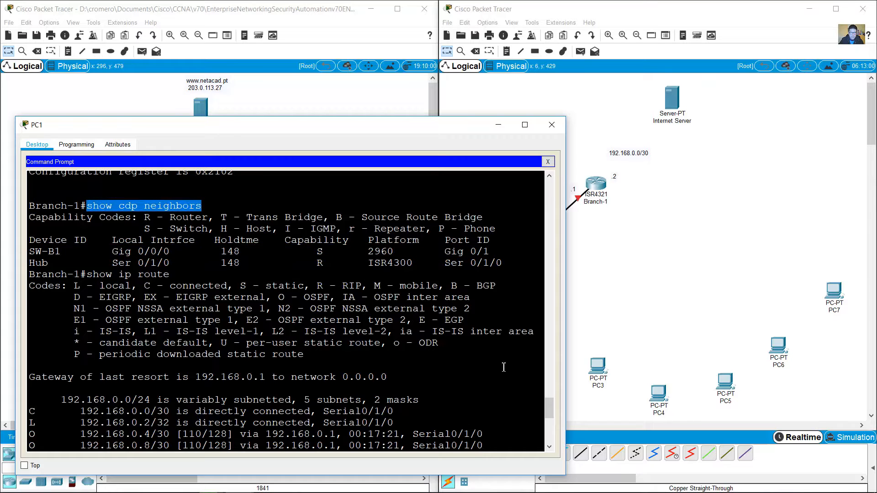
pyautogui.moveTo(546, 402); pyautogui.dragTo(547, 429)
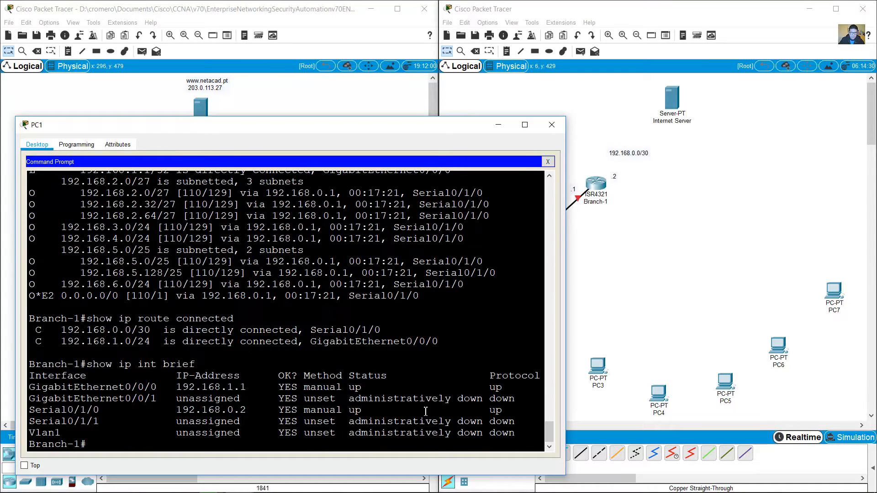
# Step: Run show cdp neighbors detail and highlight SW-B1's address 192.168.1.252
pyautogui.press('Up')
pyautogui.press('Up')
pyautogui.press('Up')
pyautogui.press('Up')
pyautogui.press('Up')
pyautogui.press('Down')
pyautogui.write('det')
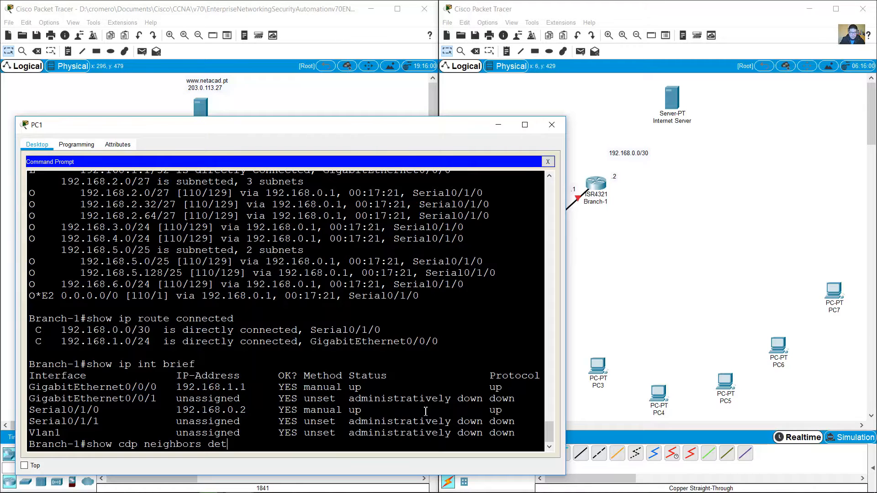
pyautogui.press('Return')
pyautogui.press('space')
pyautogui.scroll(5, 425, 411)
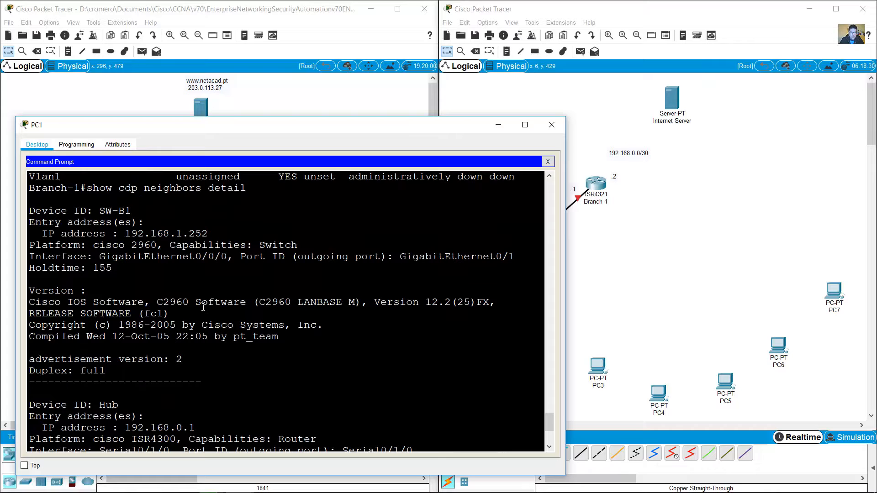
pyautogui.scroll(1, 207, 309)
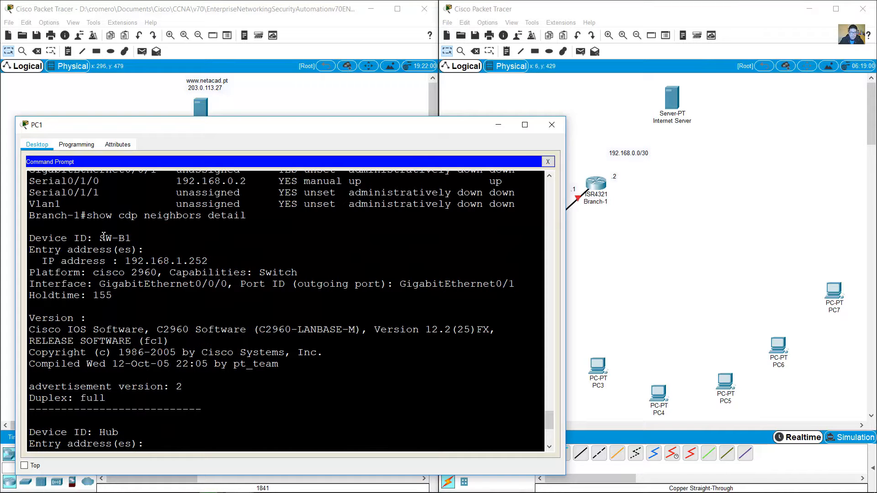
pyautogui.moveTo(100, 238); pyautogui.dragTo(132, 238)
pyautogui.moveTo(176, 260); pyautogui.dragTo(223, 260)
pyautogui.click(654, 229)
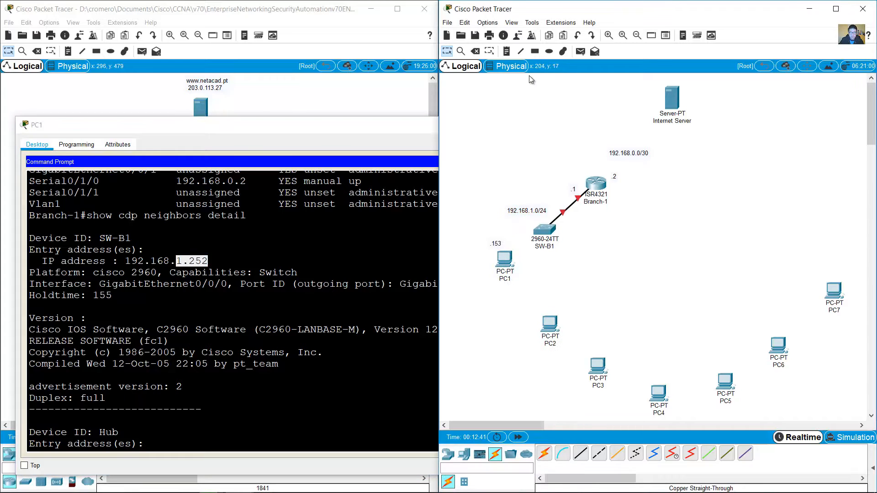
# Step: Add a '.252' note to the right of SW-B1
pyautogui.click(508, 52)
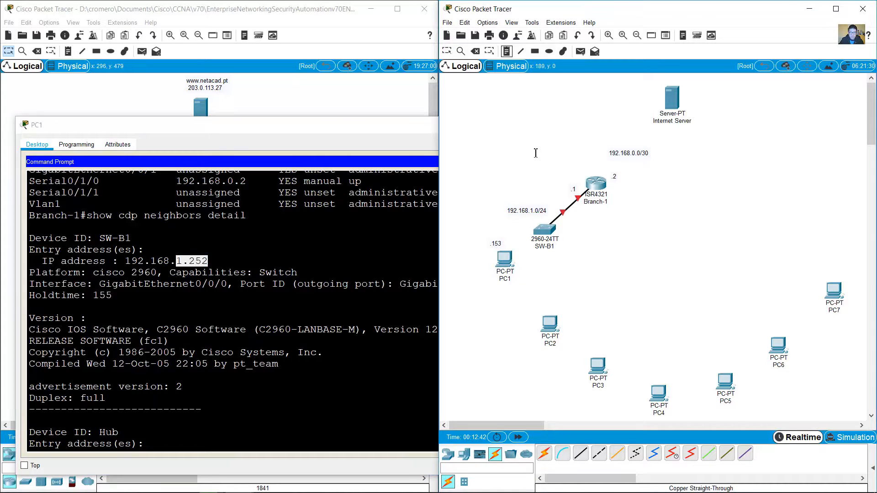
pyautogui.click(566, 236)
pyautogui.write('.252')
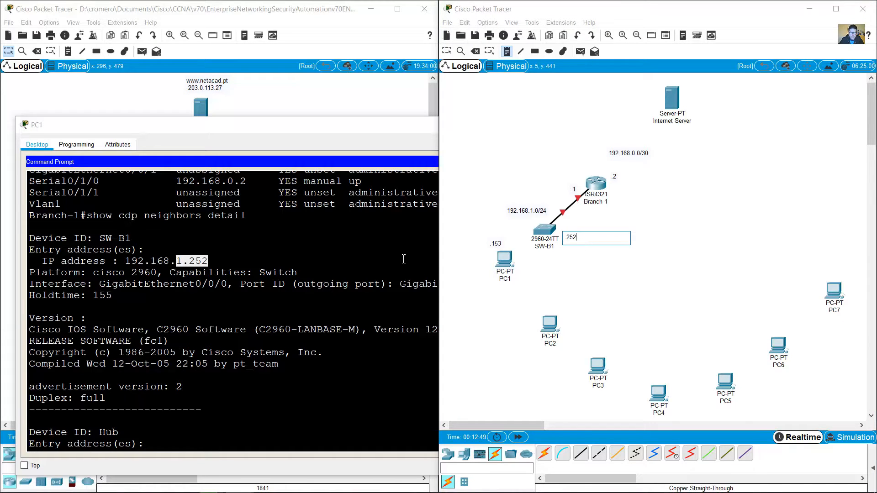
pyautogui.click(331, 233)
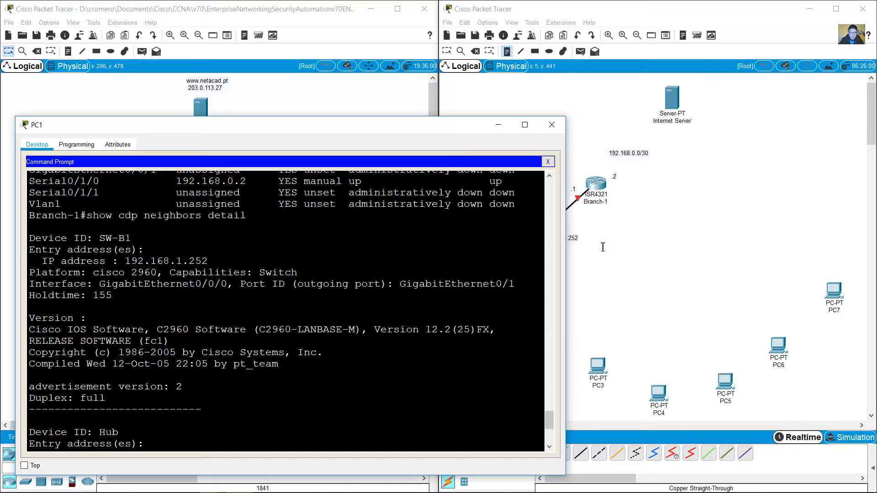
# Step: Locate the Hub neighbour entry and add a '.1' note beside the 192.168.0.0/30 label
pyautogui.scroll(-6, 154, 272)
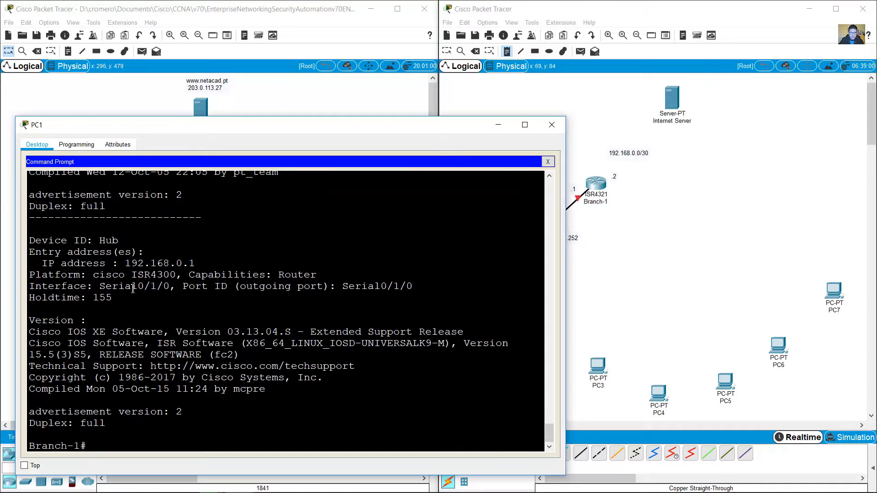
pyautogui.moveTo(96, 242); pyautogui.dragTo(203, 263)
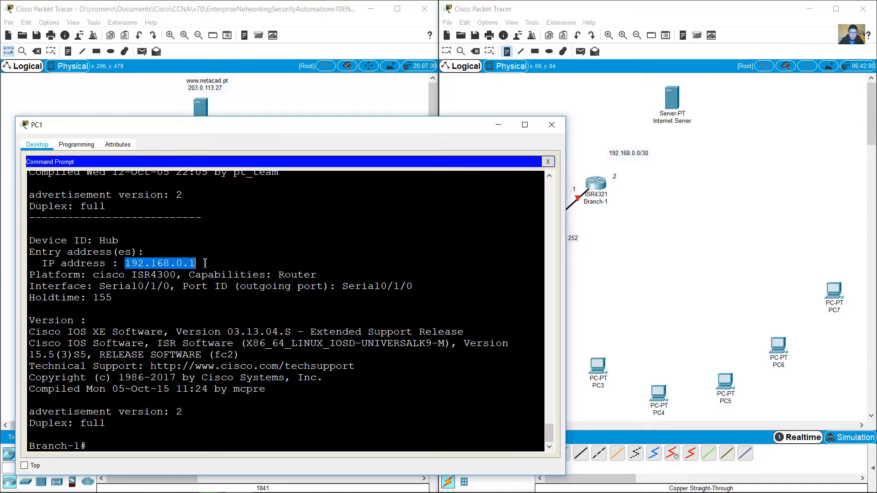
pyautogui.click(205, 263)
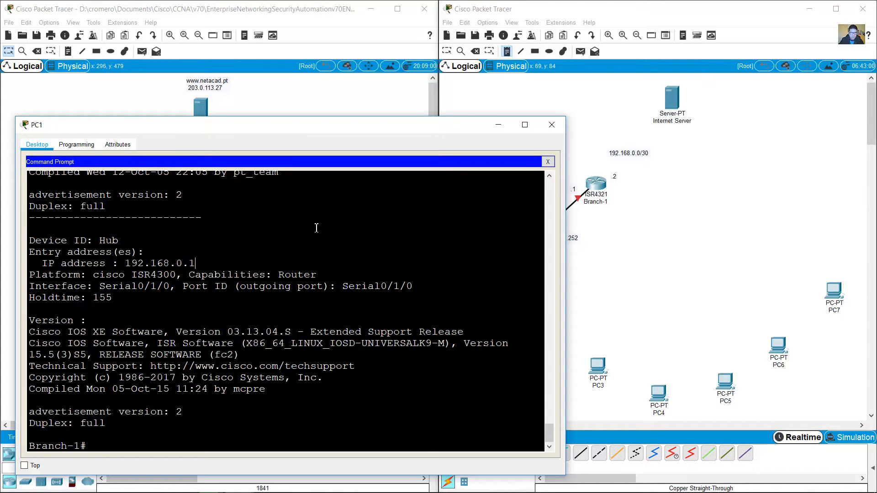
pyautogui.click(506, 53)
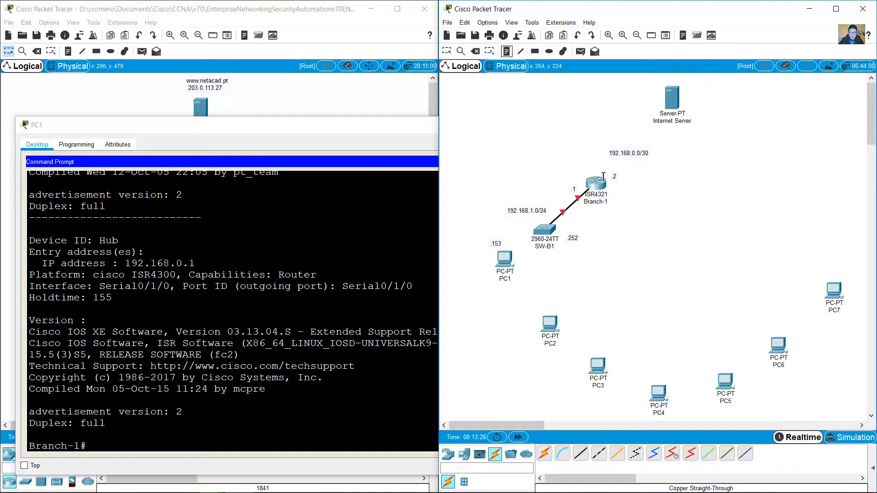
pyautogui.click(657, 158)
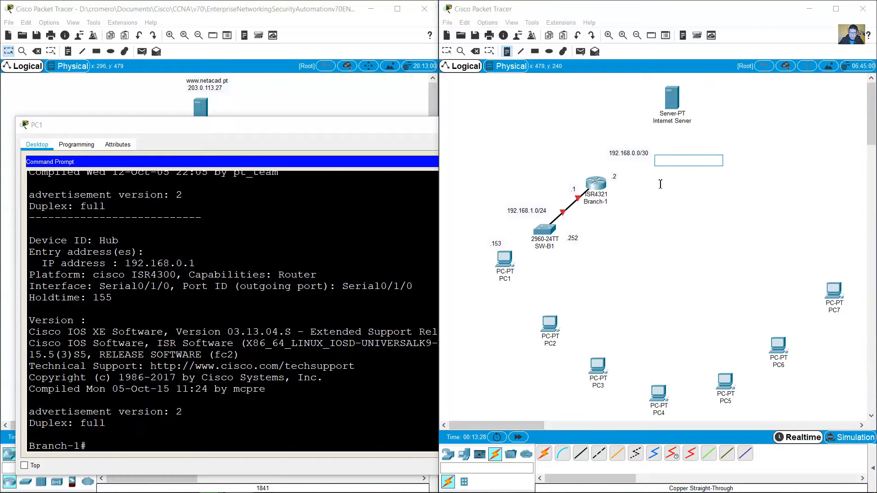
pyautogui.write('.1')
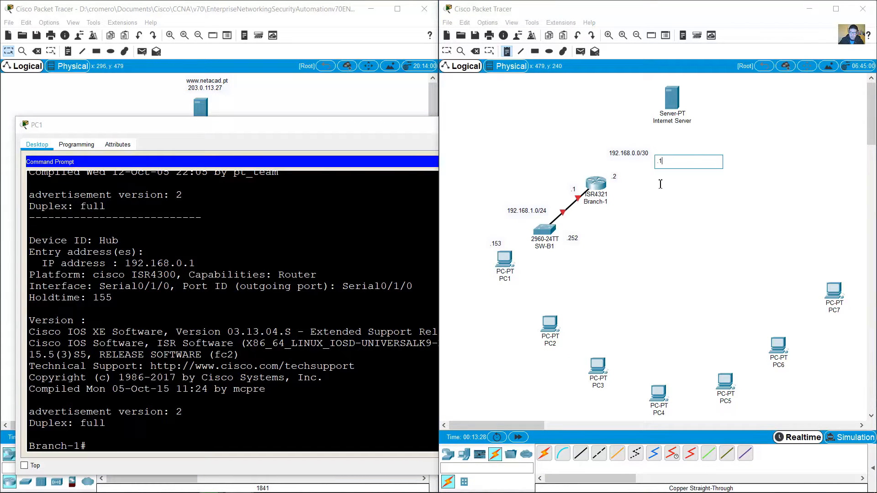
pyautogui.click(446, 51)
# Step: Highlight the neighbour's ISR4300 platform name in the CDP detail output
pyautogui.click(298, 290)
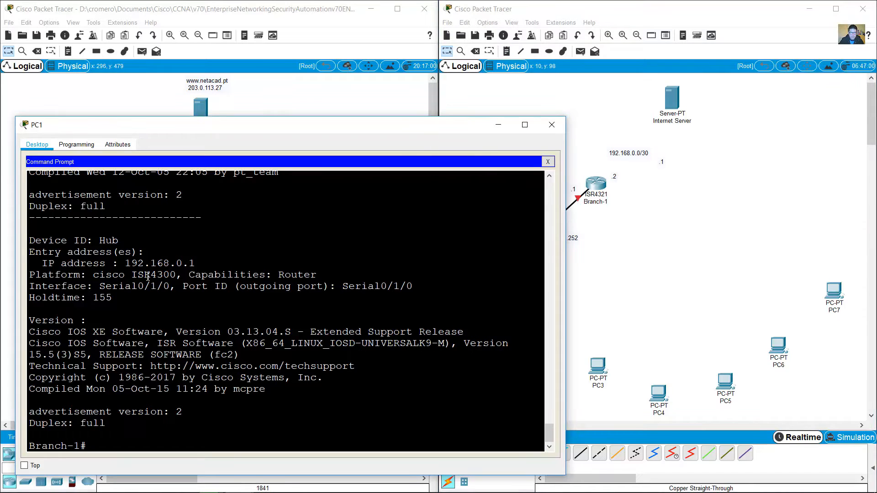
pyautogui.moveTo(133, 275); pyautogui.dragTo(179, 273)
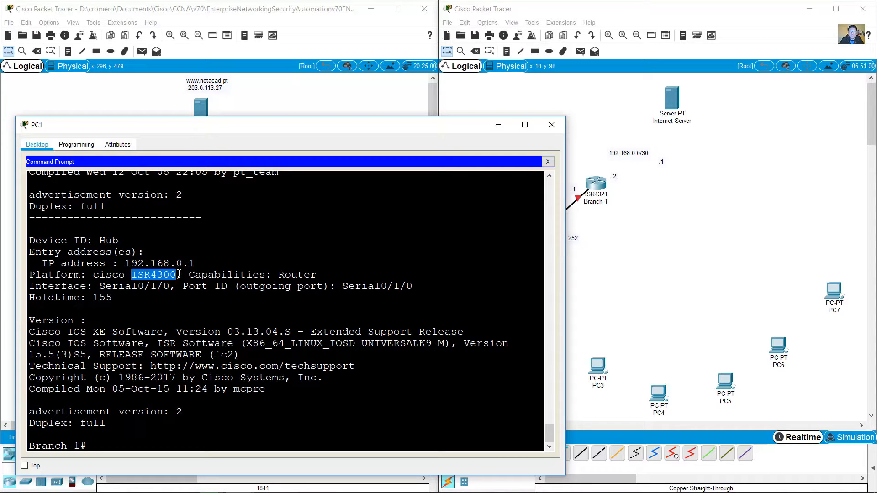
pyautogui.moveTo(179, 274); pyautogui.dragTo(179, 274)
pyautogui.click(586, 219)
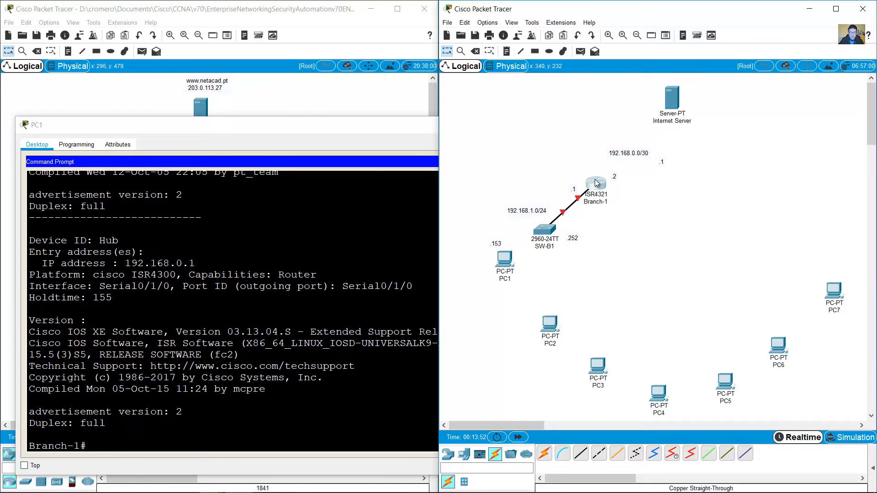
# Step: Fit a NIM-2T module into Branch-1's empty slot, power it on, and close the window
pyautogui.click(595, 183)
pyautogui.moveTo(482, 117); pyautogui.dragTo(353, 162)
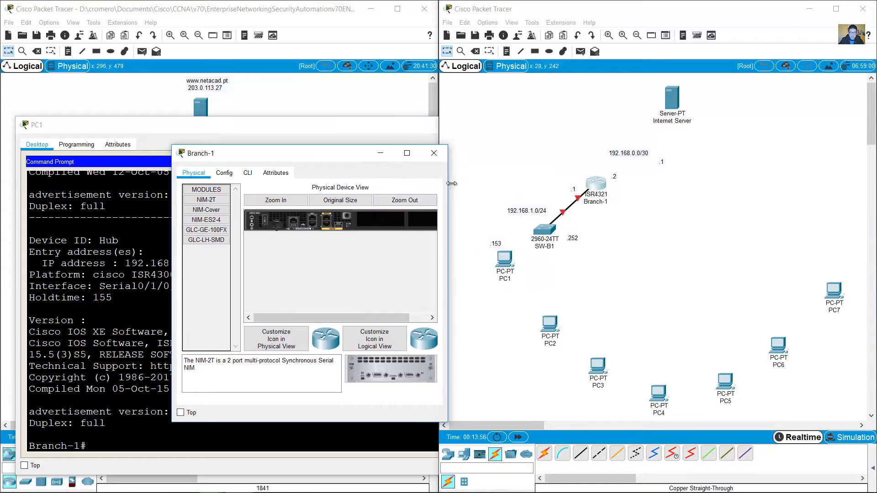
pyautogui.moveTo(451, 184); pyautogui.dragTo(860, 183)
pyautogui.click(388, 201)
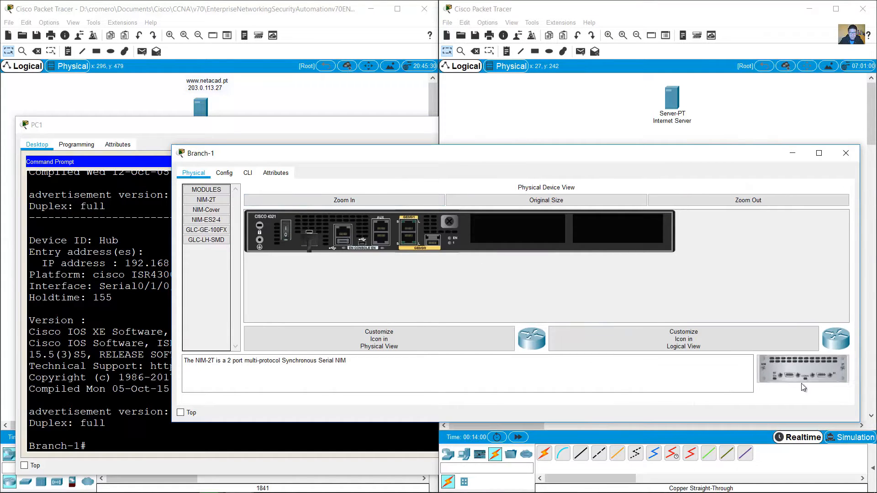
pyautogui.moveTo(802, 379); pyautogui.dragTo(507, 230)
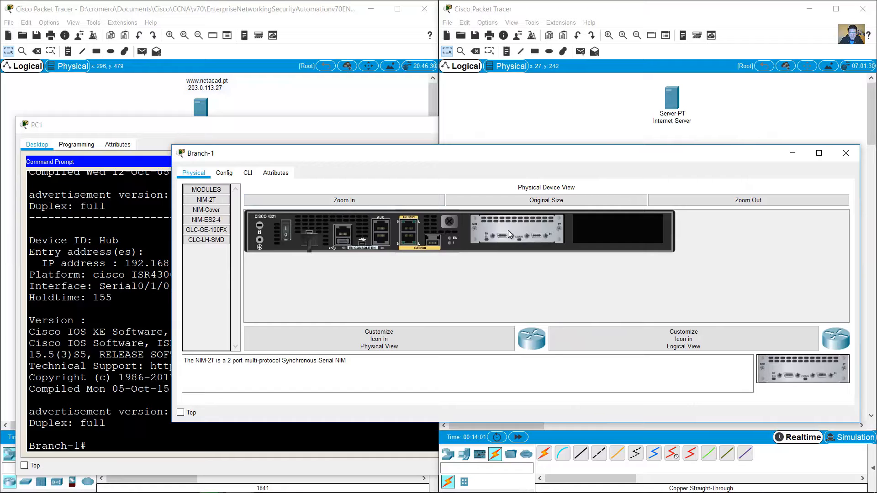
pyautogui.click(288, 234)
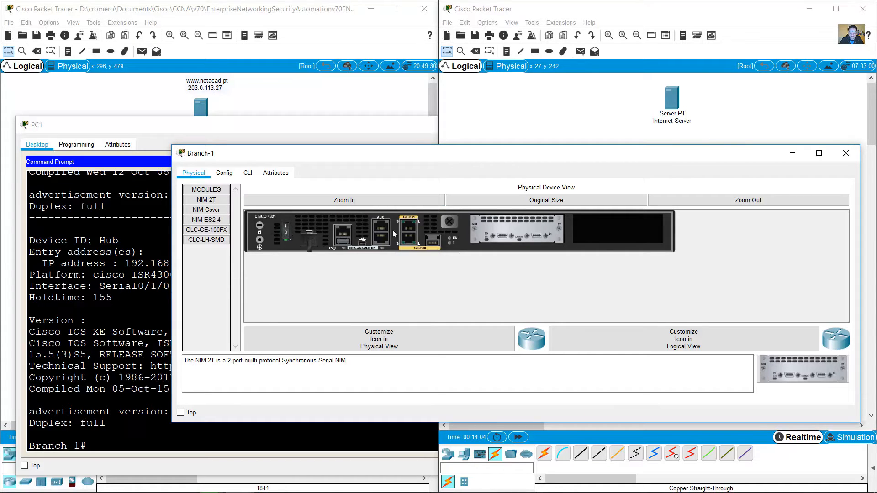
pyautogui.click(850, 158)
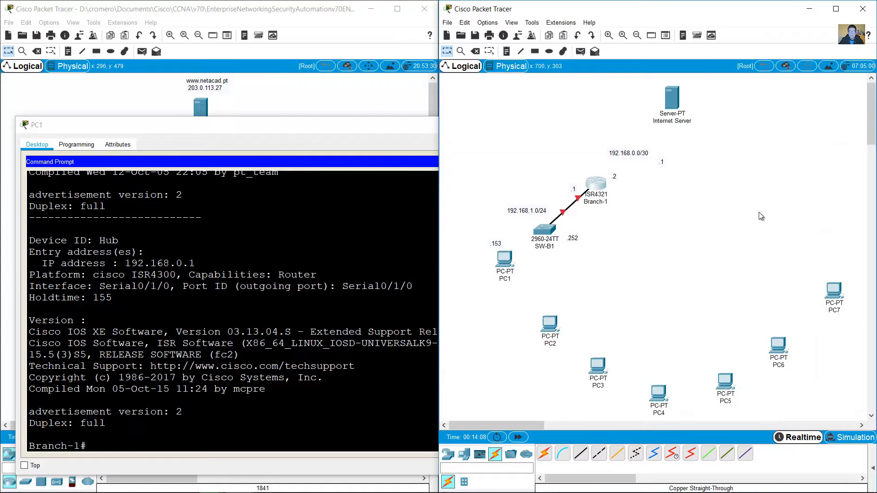
# Step: Confirm SW-B1's 192.168.1.252 address in the CDP output and select the switch with its label
pyautogui.click(414, 266)
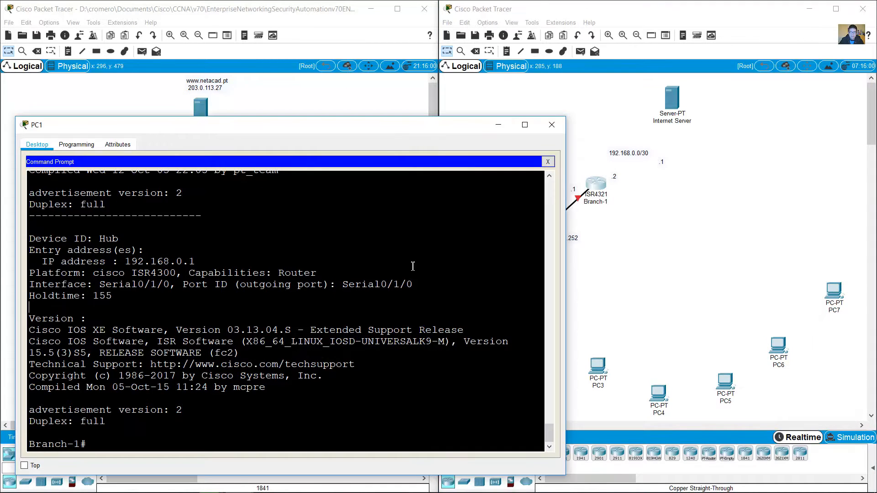
pyautogui.scroll(8, 335, 291)
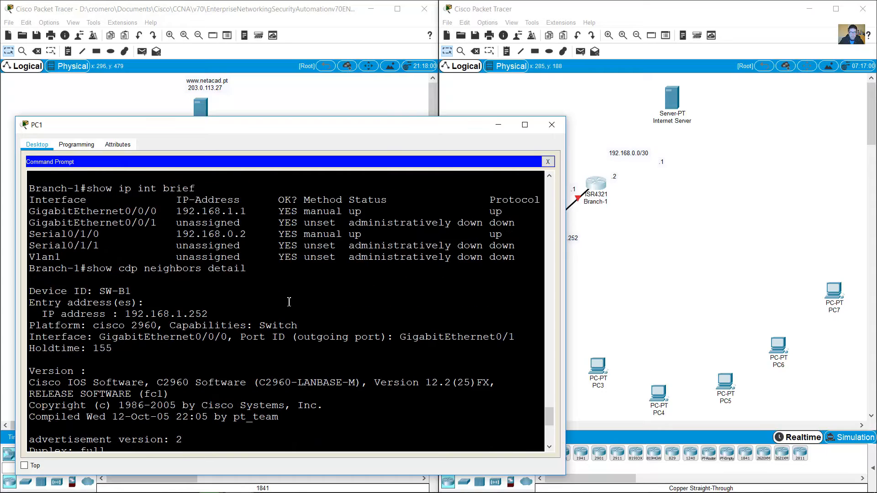
pyautogui.moveTo(119, 314); pyautogui.dragTo(470, 309)
pyautogui.click(613, 262)
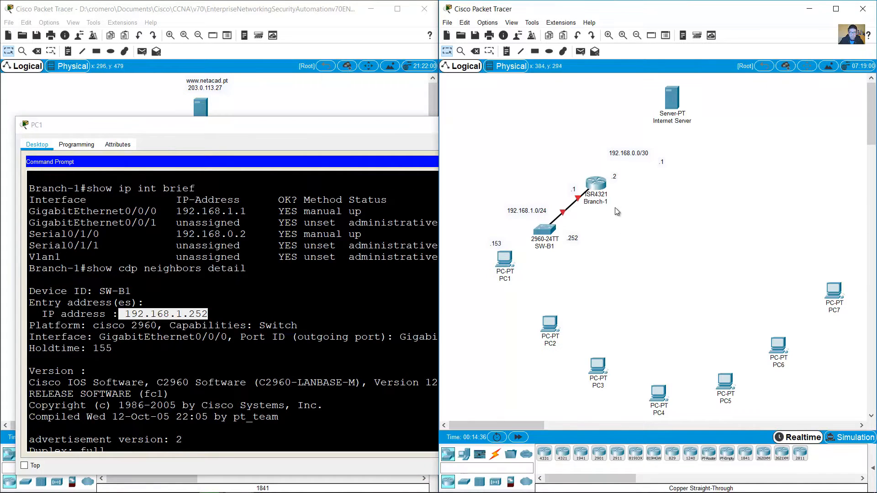
pyautogui.moveTo(582, 267); pyautogui.dragTo(533, 223)
pyautogui.click(290, 388)
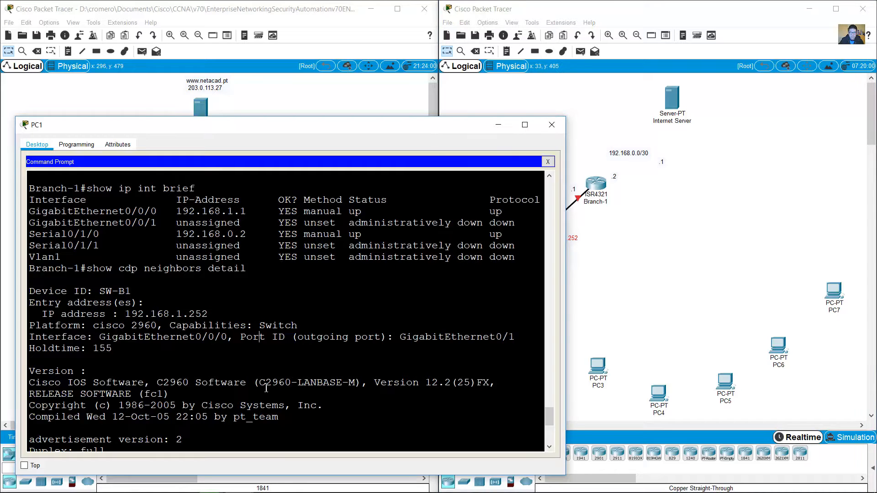
# Step: Telnet to 192.168.1.252 and log in with the line and enable passwords
pyautogui.write('tel')
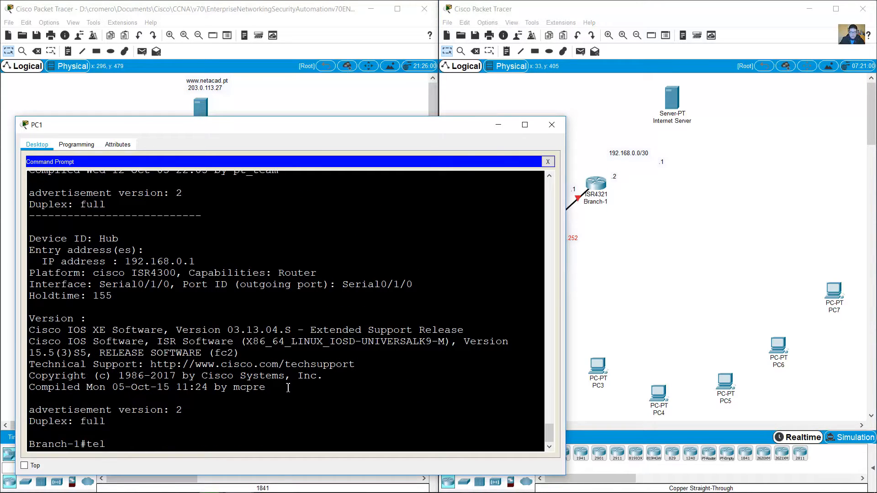
pyautogui.write('net 19.168')
pyautogui.press('BackSpace')
pyautogui.press('BackSpace')
pyautogui.press('BackSpace')
pyautogui.write('68.1.252')
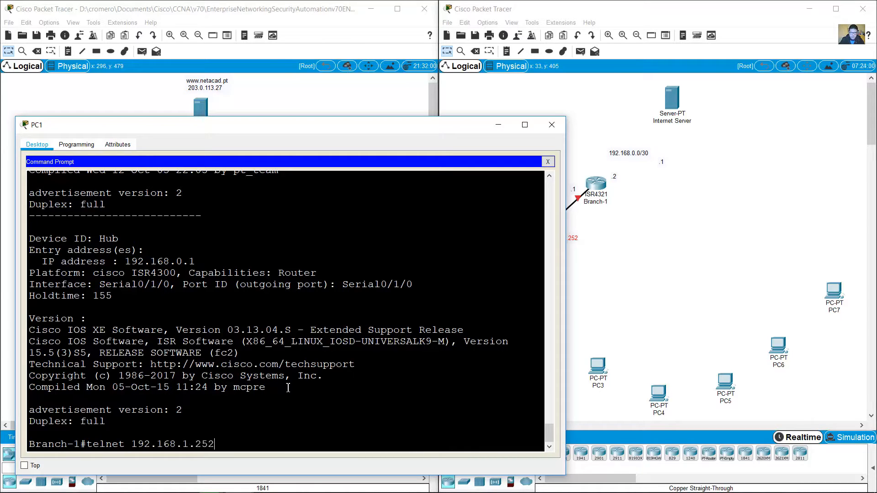
pyautogui.press('Return')
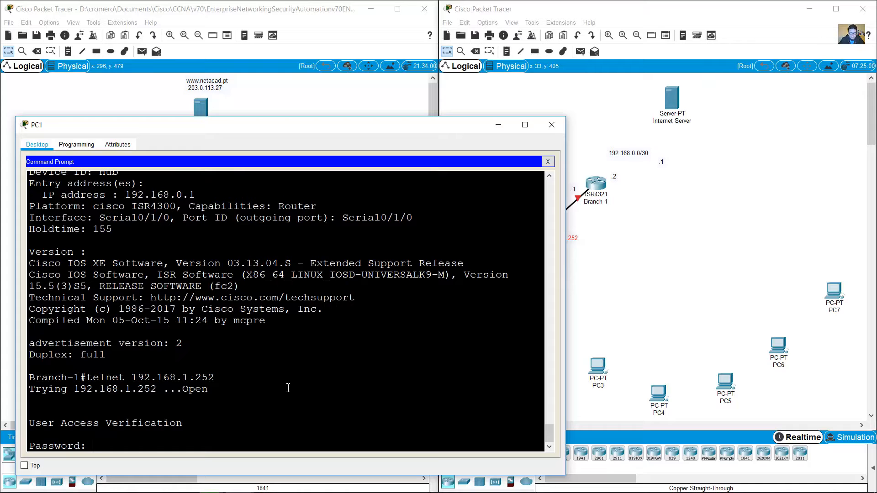
pyautogui.write('cisco')
pyautogui.press('Return')
pyautogui.write('en')
pyautogui.press('Return')
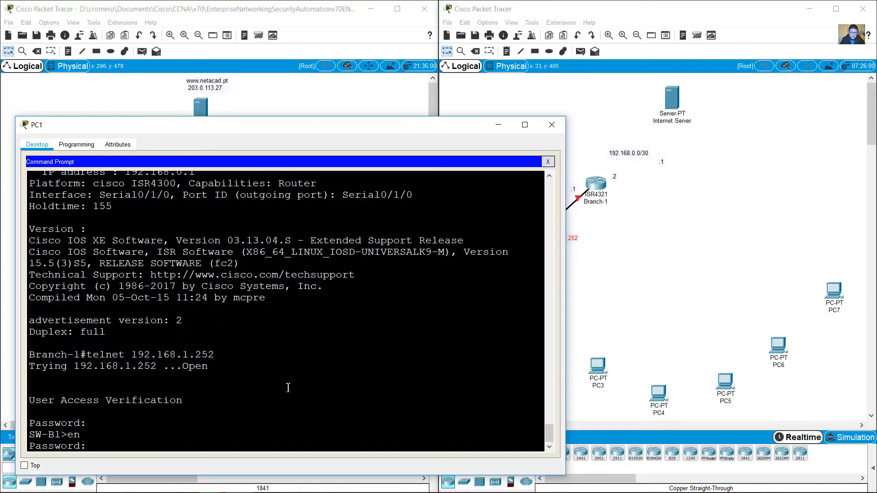
pyautogui.write('class')
pyautogui.press('Return')
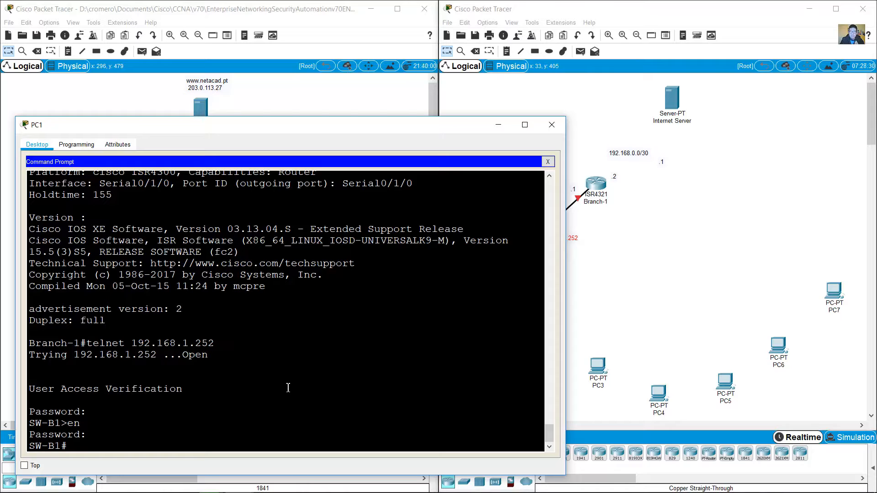
# Step: Run show run on SW-B1 and highlight Vlan1's 192.168.1.252 address
pyautogui.write('show run')
pyautogui.press('Return')
pyautogui.press('space')
pyautogui.press('space')
pyautogui.press('space')
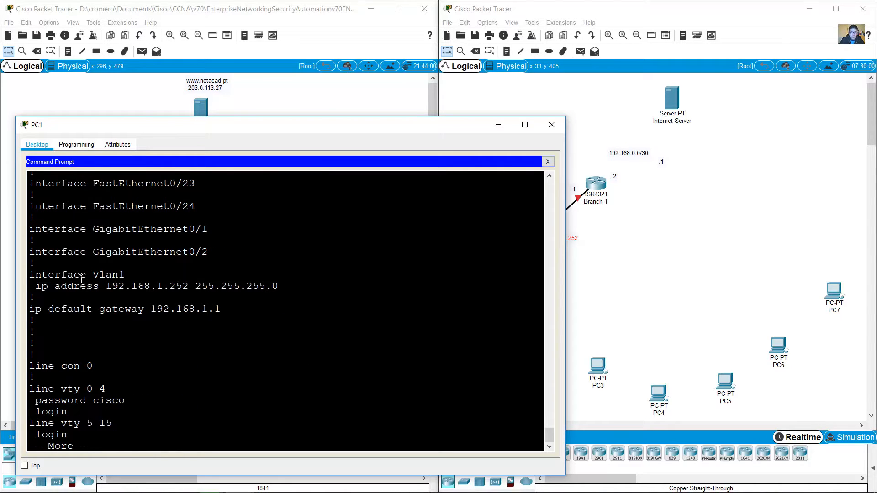
pyautogui.moveTo(93, 275); pyautogui.dragTo(278, 287)
pyautogui.click(598, 255)
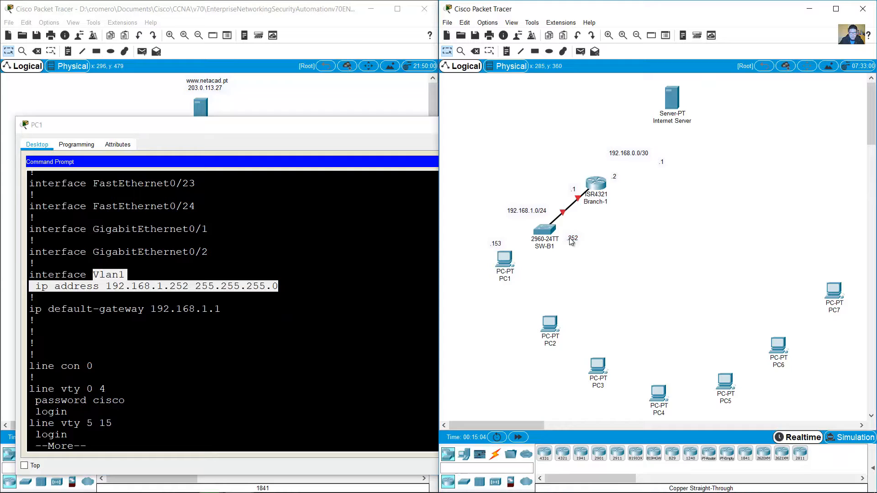
# Step: Prefix the SW-B1 note with 'VLAN 1' so it reads 'VLAN 1 .252'
pyautogui.doubleClick(571, 239)
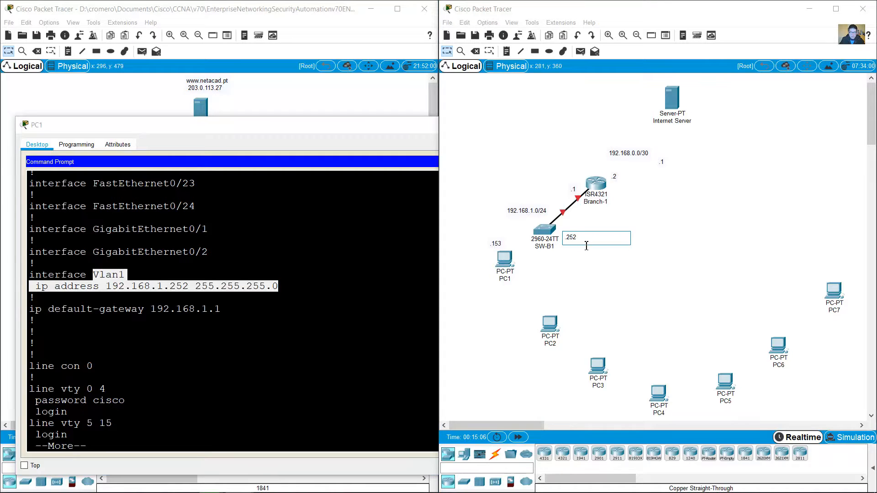
pyautogui.write('VLAN 1')
pyautogui.click(661, 233)
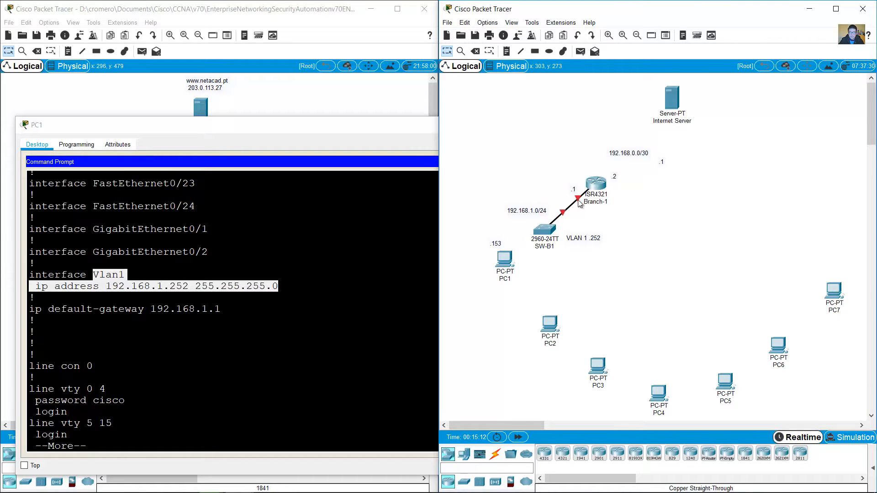
pyautogui.moveTo(579, 201)
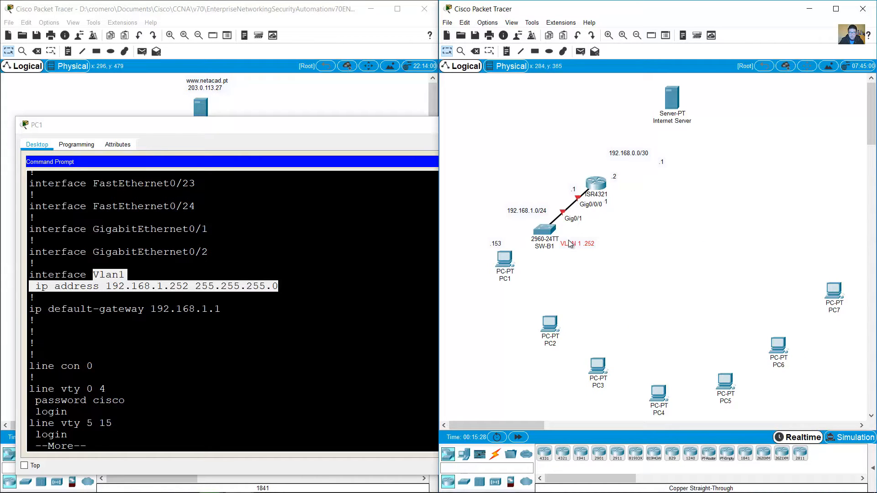
# Step: Nudge the 'VLAN 1 .252' note and page through the rest of SW-B1's configuration
pyautogui.moveTo(569, 243); pyautogui.dragTo(574, 247)
pyautogui.click(324, 336)
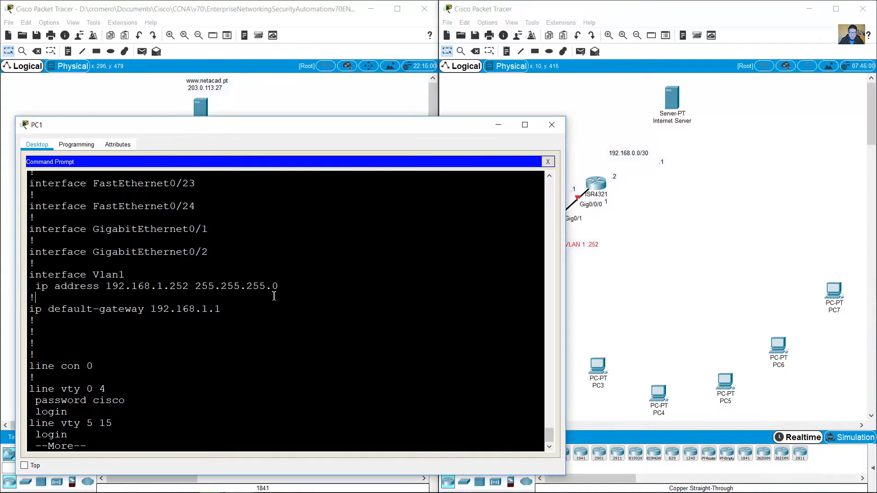
pyautogui.press('space')
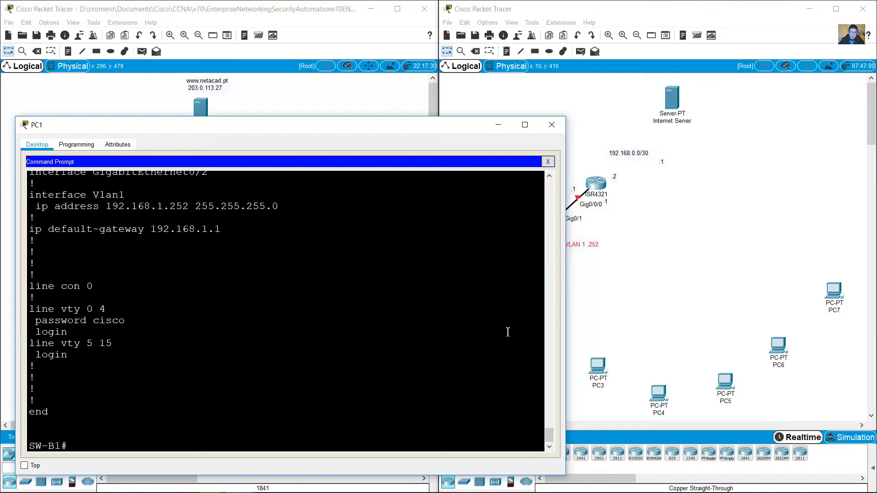
pyautogui.click(581, 274)
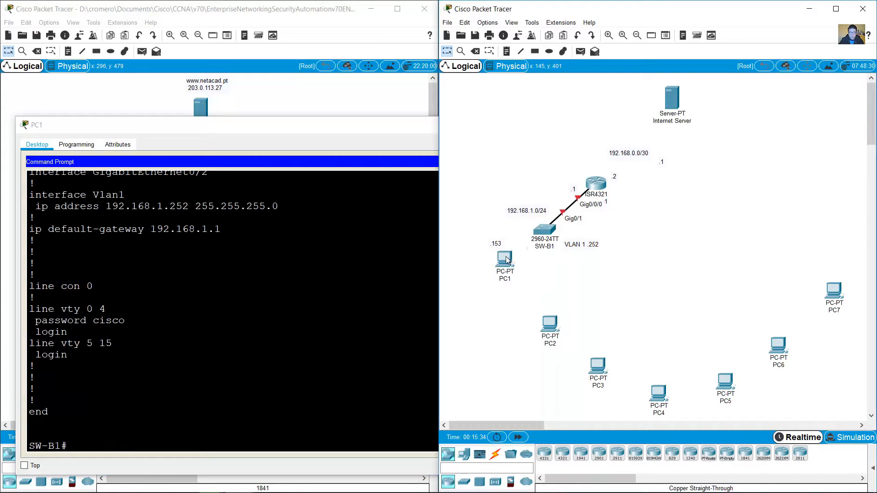
pyautogui.moveTo(507, 259)
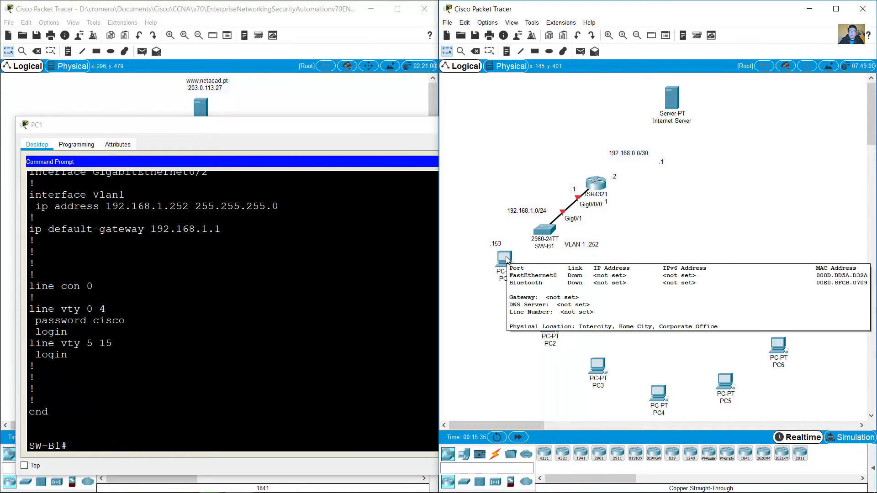
# Step: Run show ip int brief on SW-B1 and highlight the Gig0/1, Vlan1 and Fa0/1 lines
pyautogui.click(319, 321)
pyautogui.write('show')
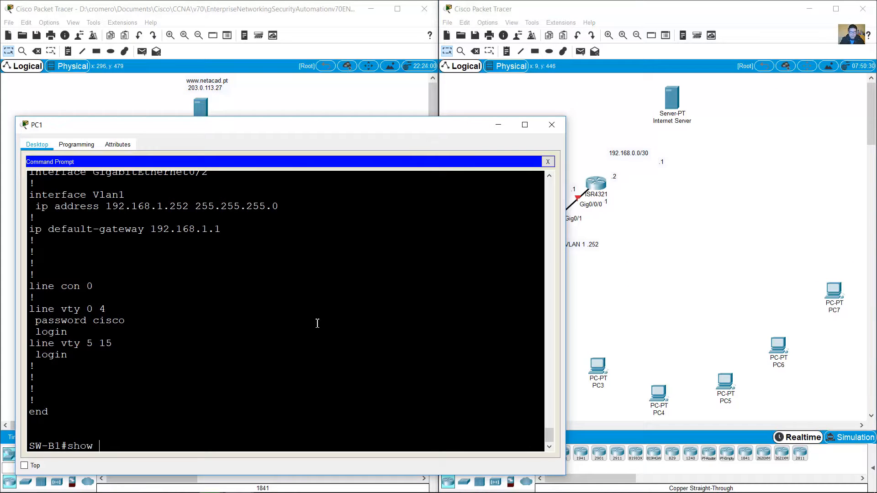
pyautogui.write(' ip int brief')
pyautogui.press('Return')
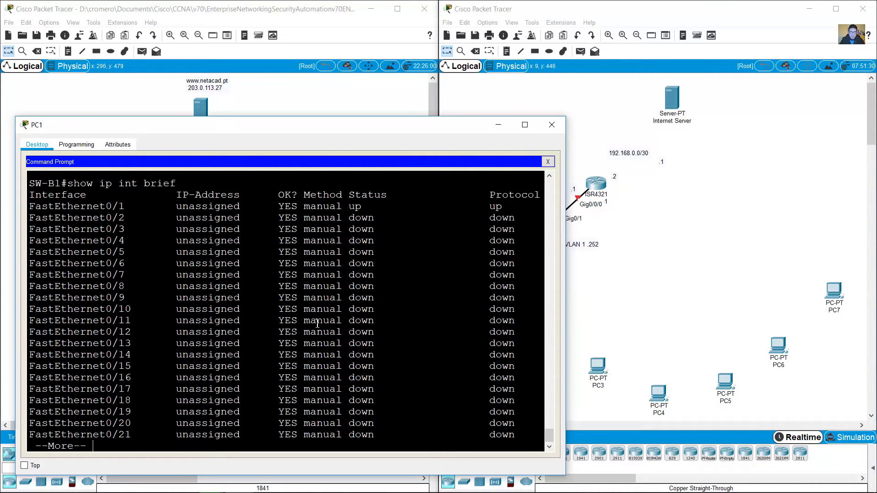
pyautogui.press('space')
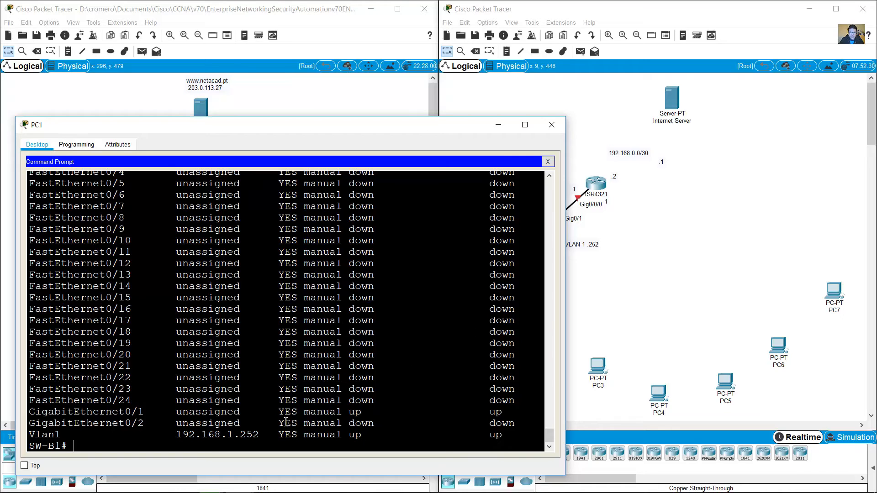
pyautogui.moveTo(39, 413); pyautogui.dragTo(511, 413)
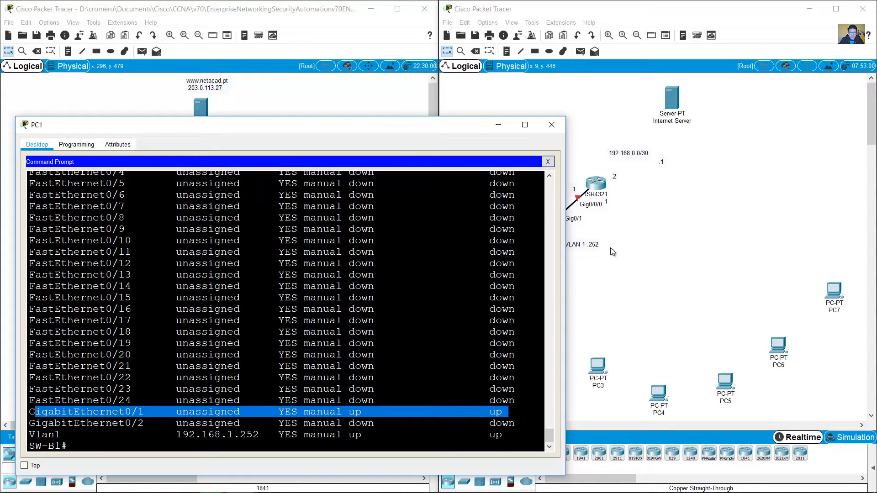
pyautogui.click(610, 247)
pyautogui.click(393, 359)
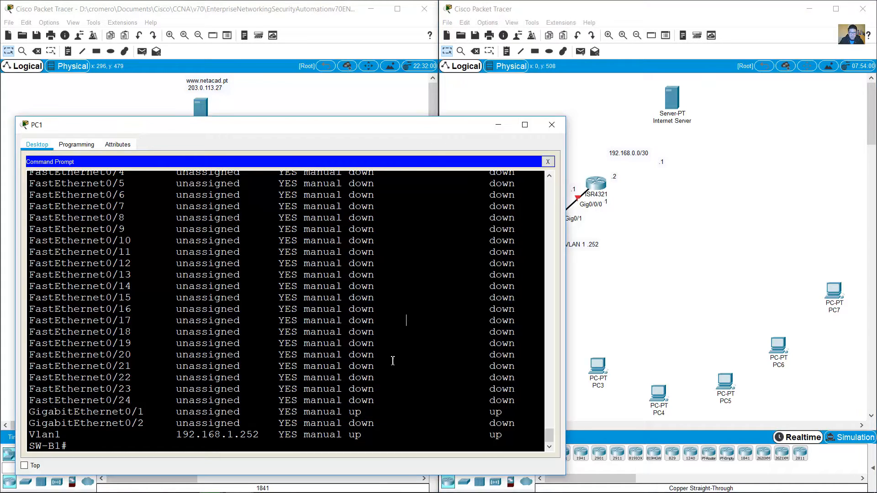
pyautogui.moveTo(35, 437); pyautogui.dragTo(549, 428)
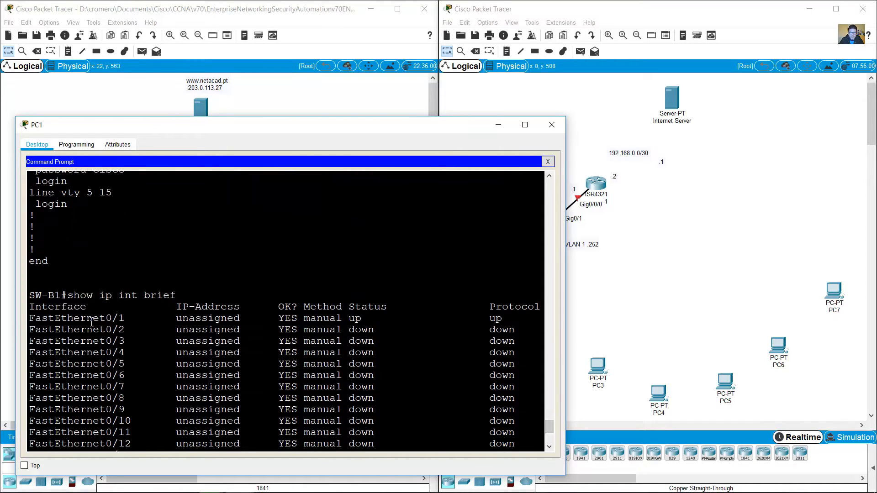
pyautogui.moveTo(61, 318); pyautogui.dragTo(518, 318)
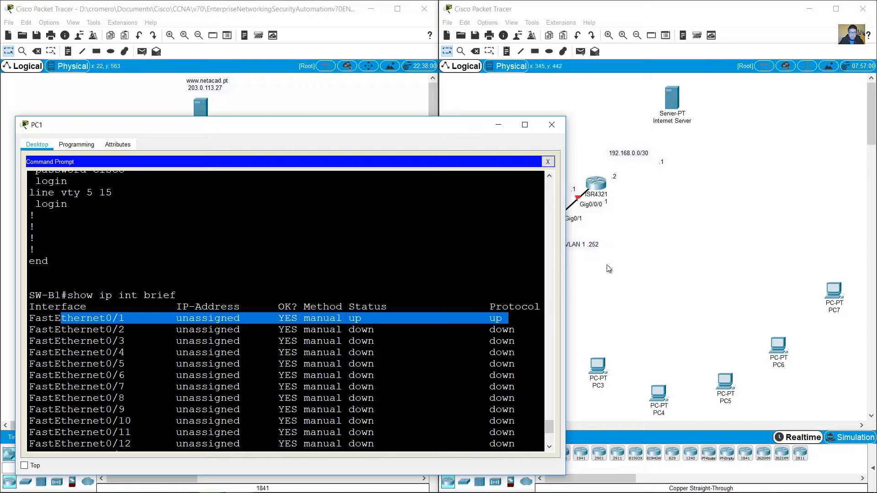
pyautogui.click(607, 266)
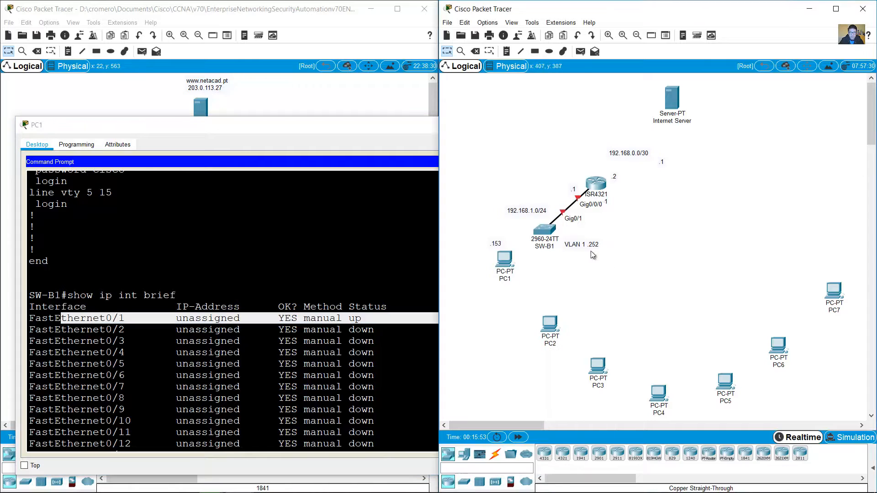
# Step: Cable SW-B1 to PC1's FastEthernet0
pyautogui.click(494, 454)
pyautogui.click(580, 454)
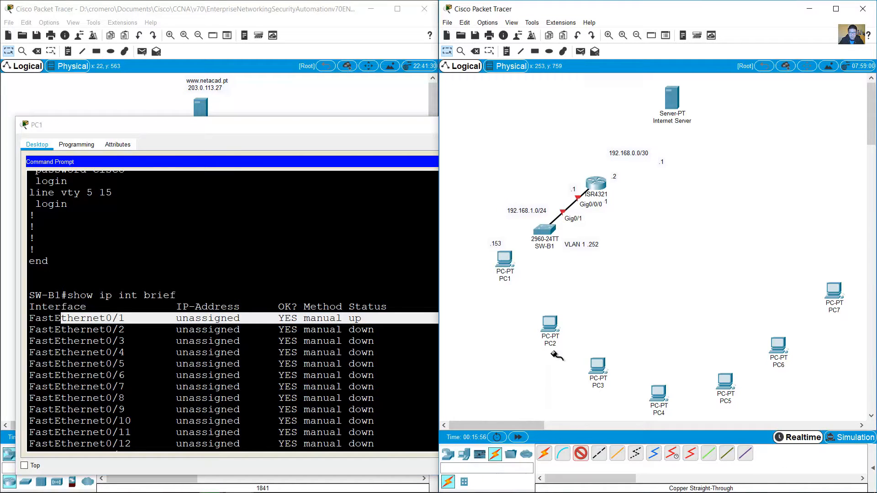
pyautogui.click(543, 230)
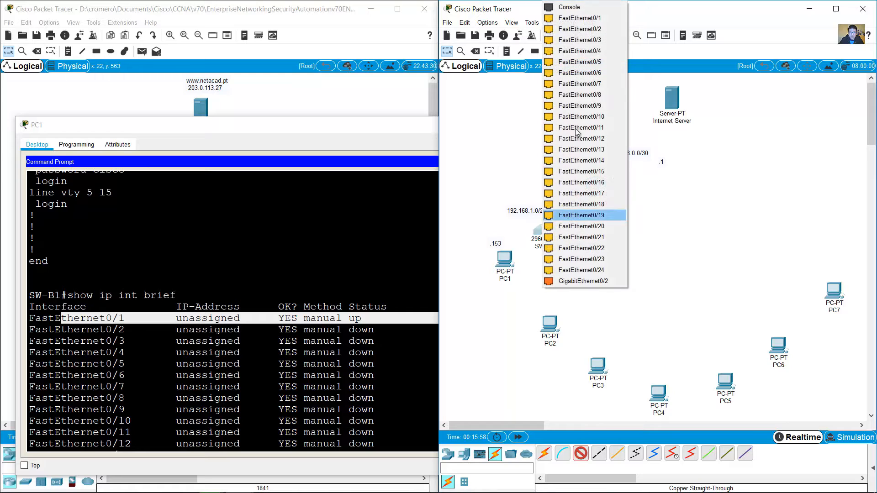
pyautogui.click(599, 13)
pyautogui.click(504, 258)
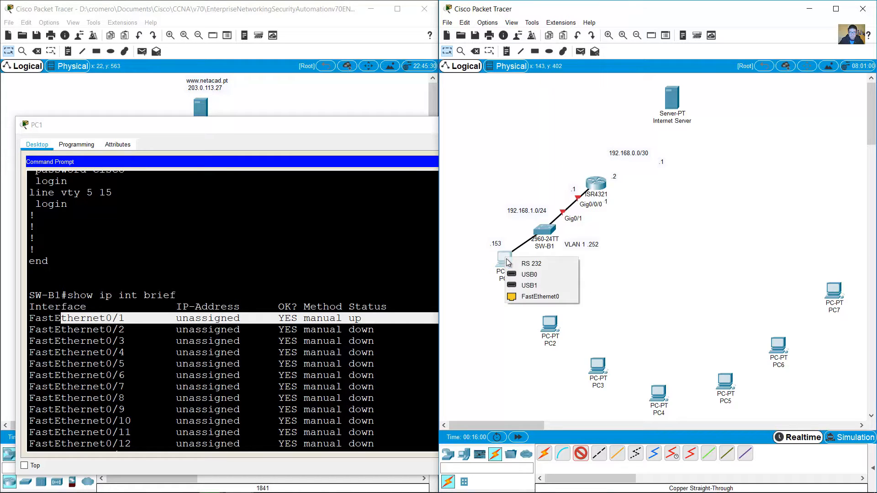
pyautogui.click(547, 298)
# Step: Exit the SW-B1 session back to Branch-1# and paste a '.1' note by 192.168.0.0/30
pyautogui.click(344, 279)
pyautogui.scroll(-5, 348, 330)
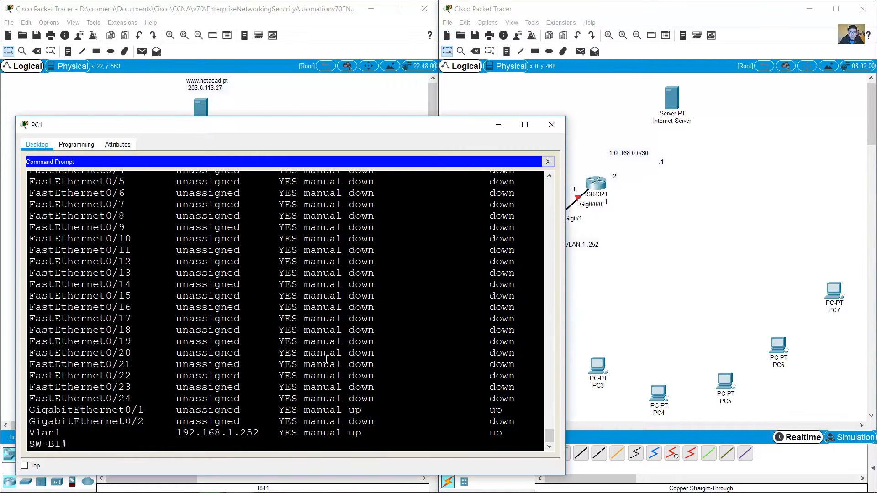
pyautogui.click(42, 446)
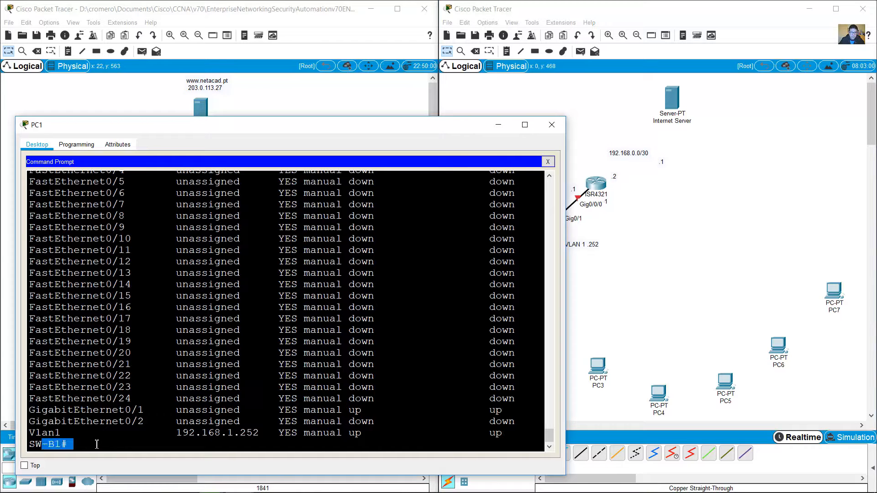
pyautogui.write('exit')
pyautogui.press('Return')
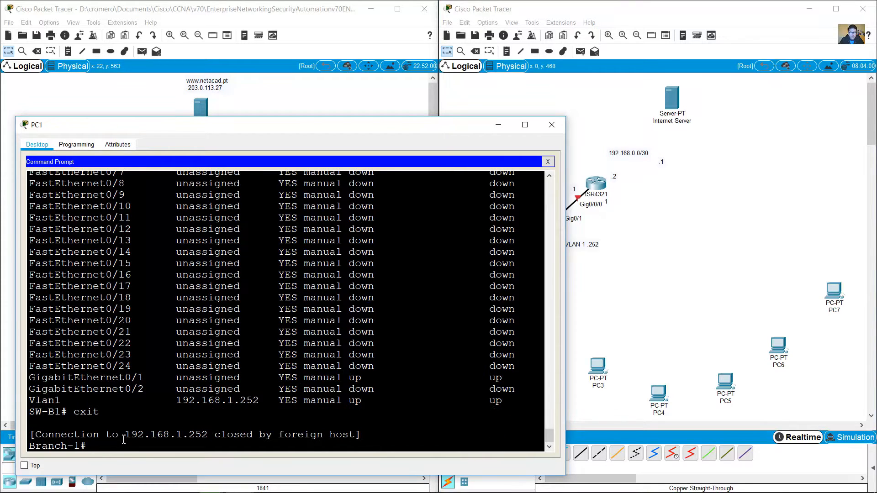
pyautogui.moveTo(121, 437); pyautogui.dragTo(88, 452)
pyautogui.click(118, 448)
pyautogui.click(640, 169)
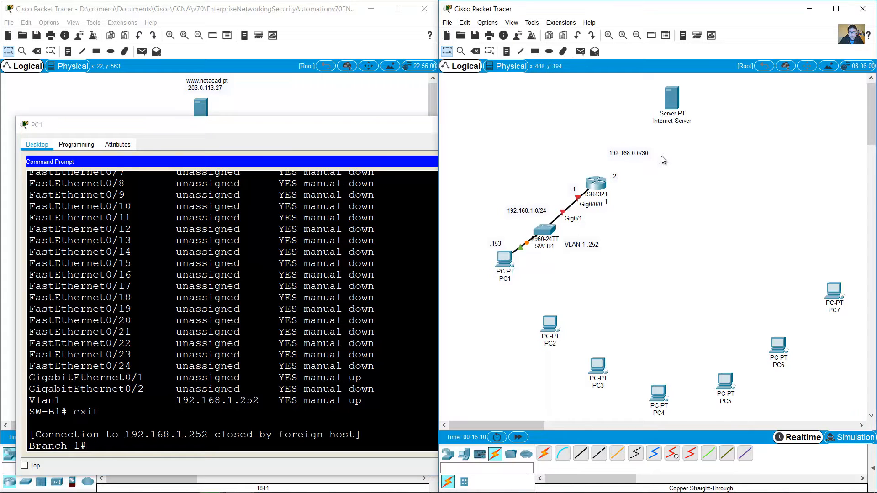
pyautogui.hotkey('ctrl', 'v')
# Step: Telnet to the Hub router at 192.168.0.1 and enter privileged mode with the enable password
pyautogui.click(222, 364)
pyautogui.write('telnet ')
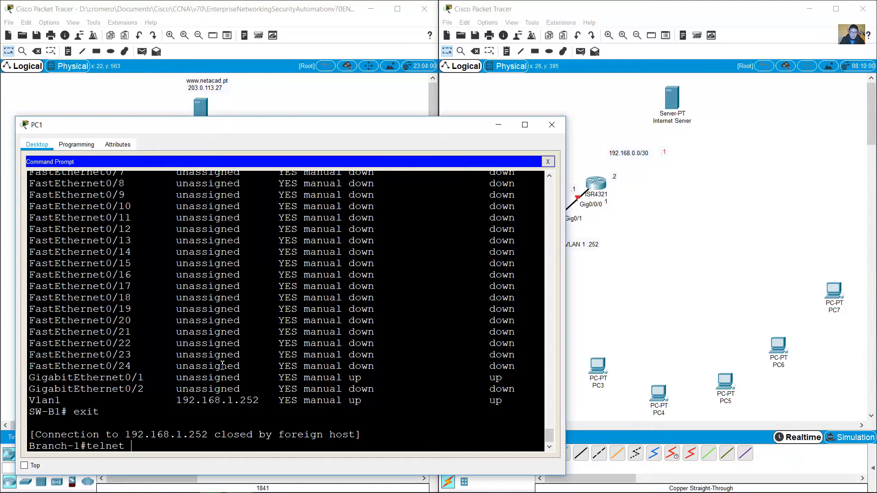
pyautogui.write('19.16')
pyautogui.press('BackSpace')
pyautogui.write('168')
pyautogui.press('Return')
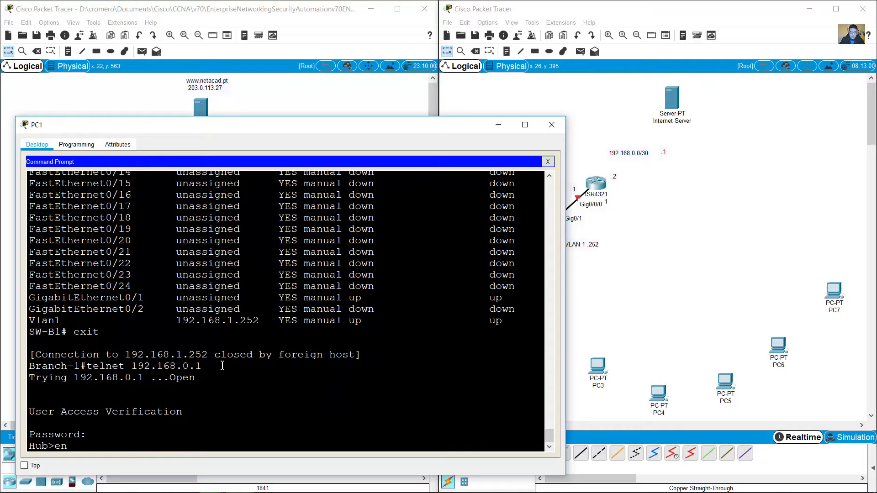
pyautogui.press('Return')
pyautogui.write('class')
pyautogui.press('Return')
# Step: Run show version on Hub and highlight the ISR4321 model and the Hub prompt
pyautogui.write('show version')
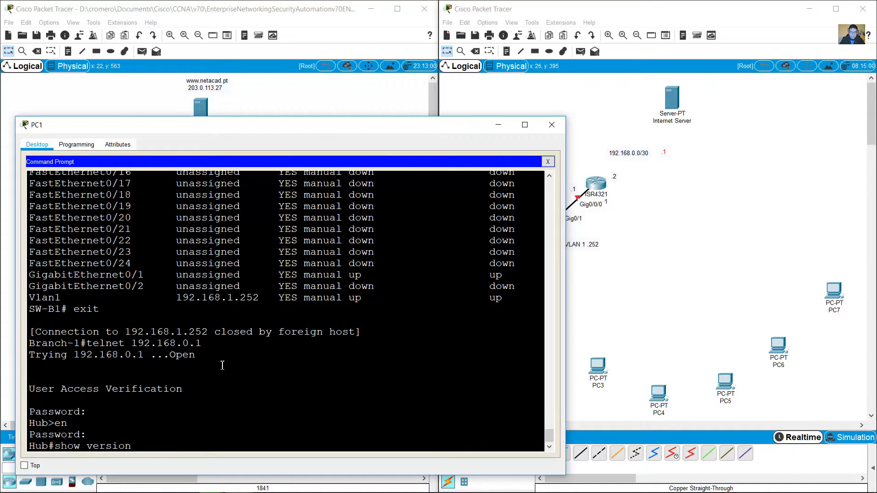
pyautogui.press('Return')
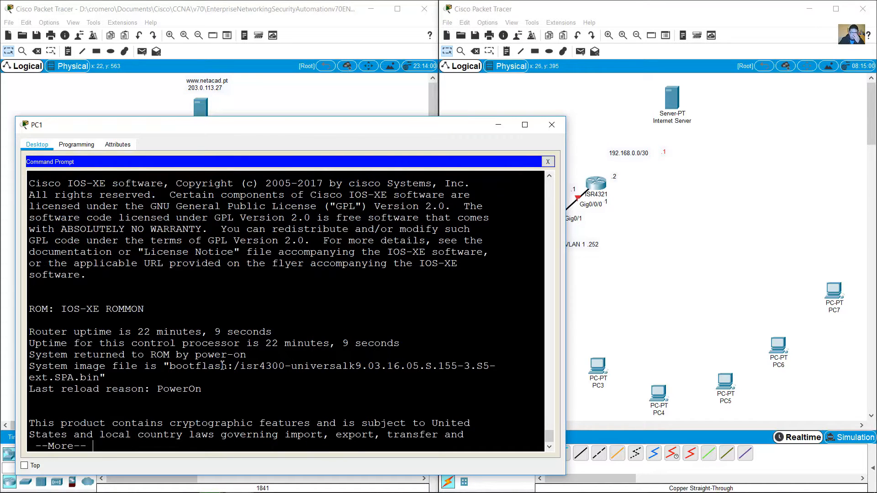
pyautogui.press('space')
pyautogui.press('space')
pyautogui.press('space')
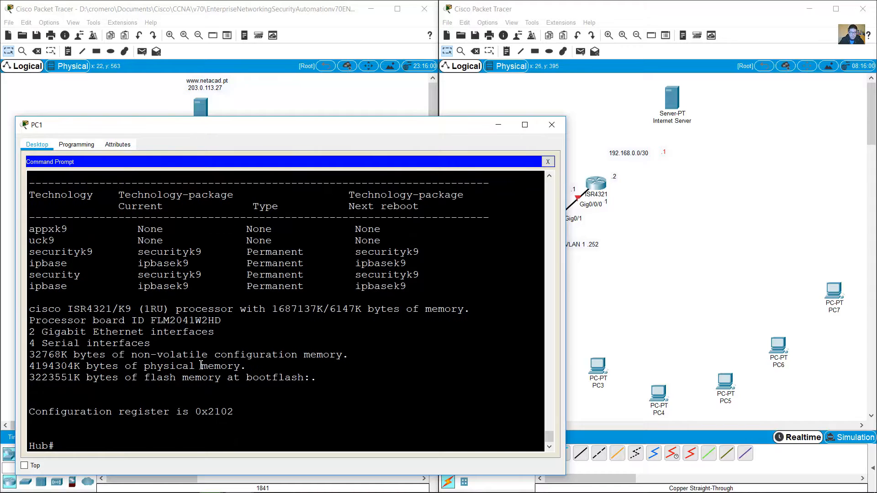
pyautogui.moveTo(85, 313); pyautogui.dragTo(116, 307)
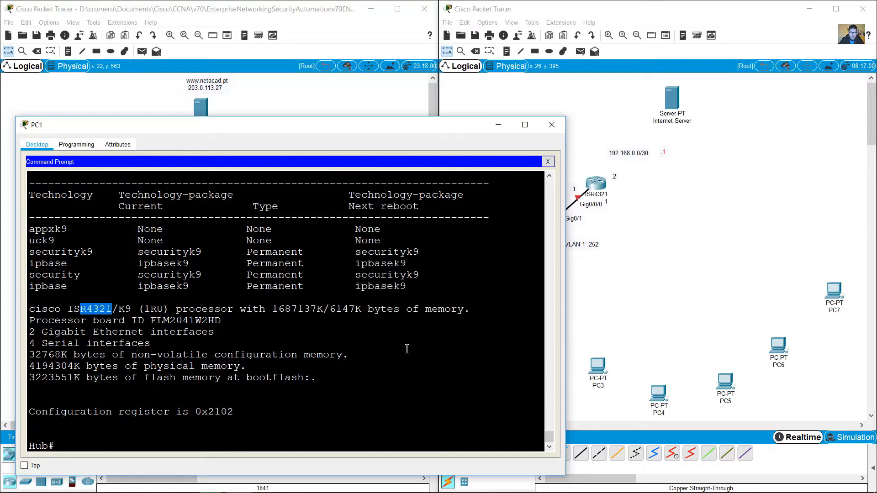
pyautogui.moveTo(50, 447); pyautogui.dragTo(29, 447)
pyautogui.click(621, 354)
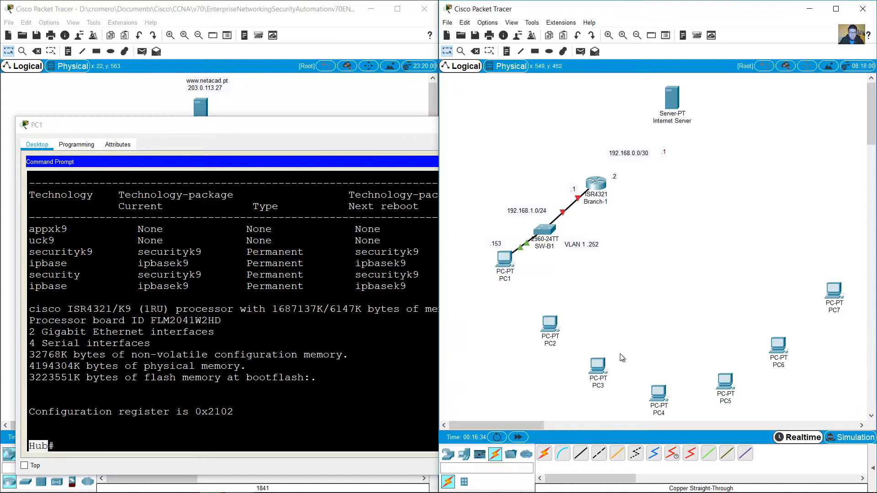
# Step: Place an ISR4321 router right of the 192.168.0.0/30 note and label it 'Hub'
pyautogui.click(448, 453)
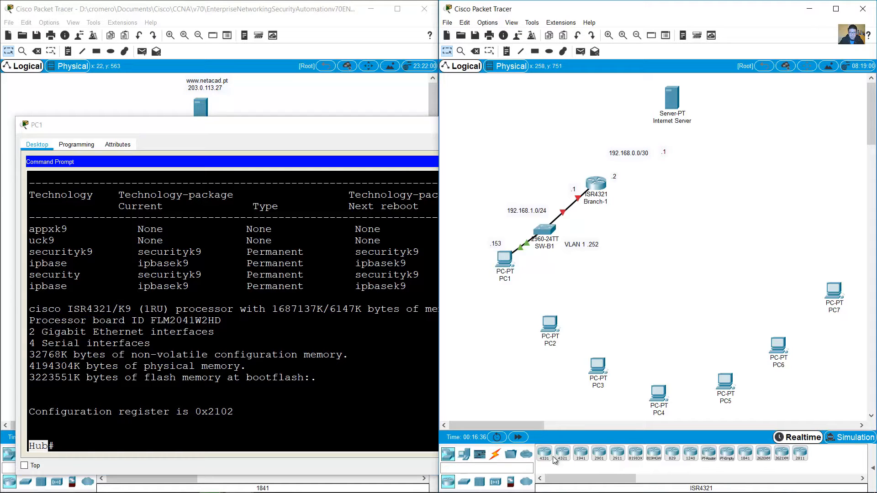
pyautogui.click(562, 455)
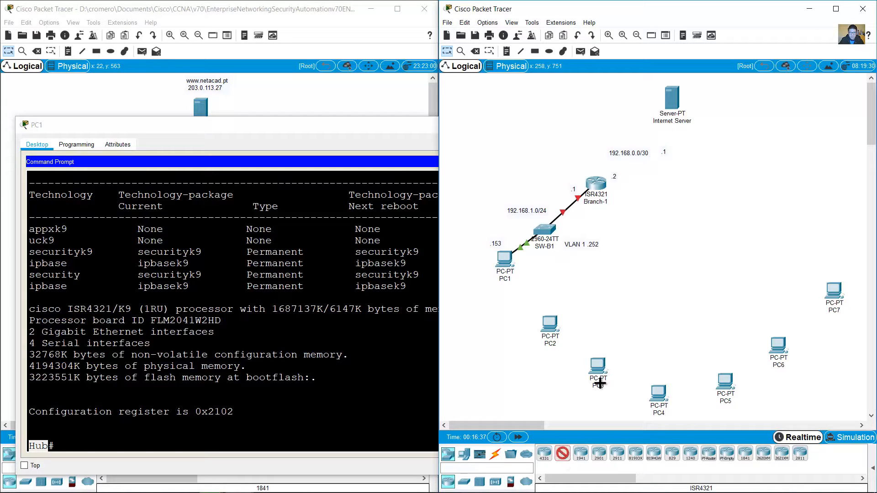
pyautogui.click(683, 160)
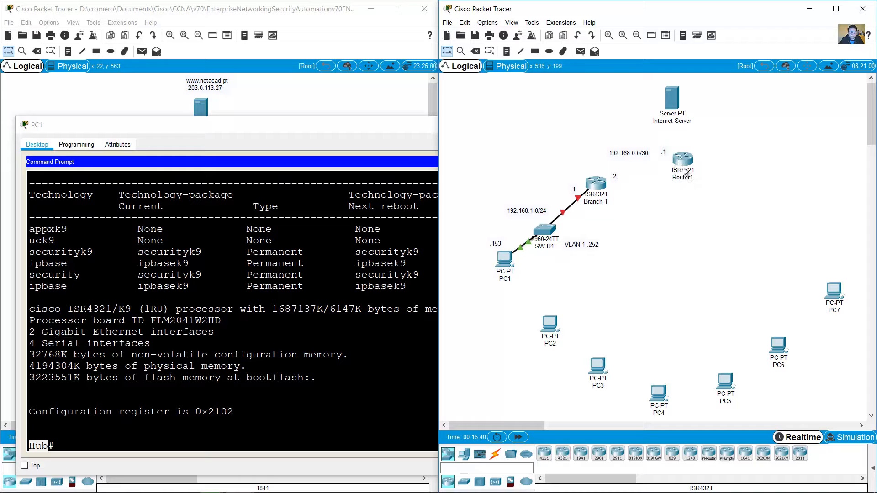
pyautogui.click(685, 179)
pyautogui.write('Hub')
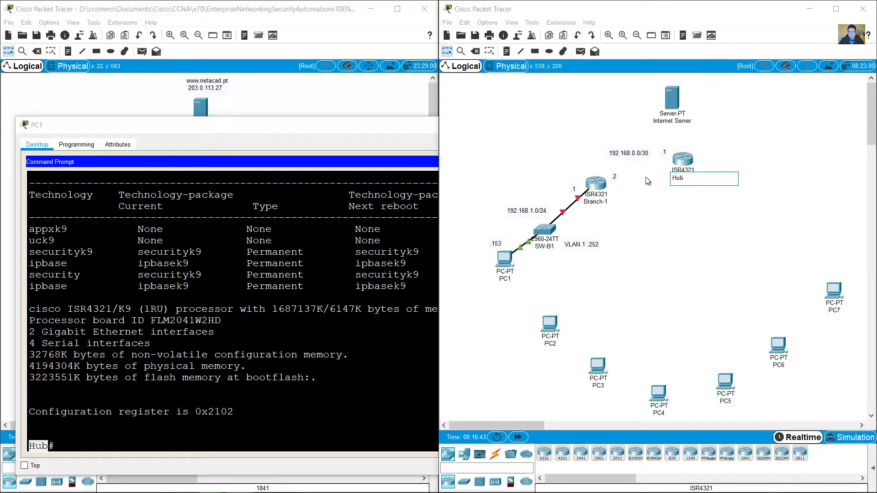
pyautogui.click(647, 177)
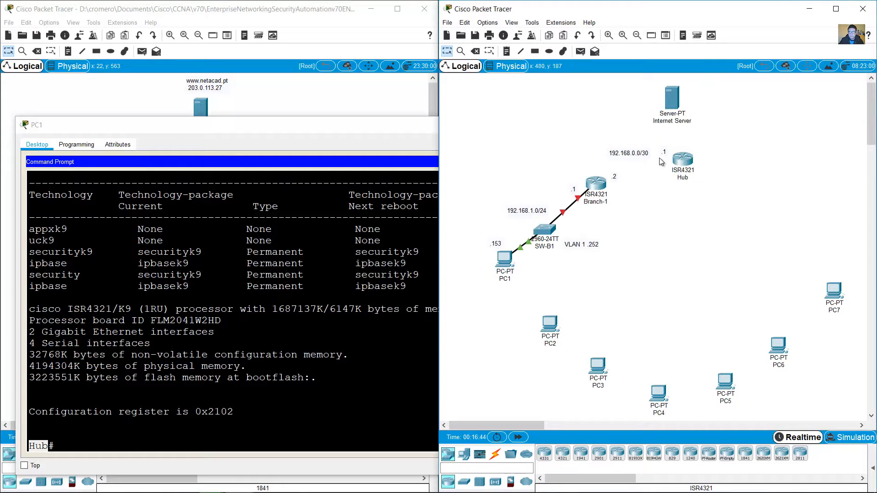
pyautogui.click(294, 366)
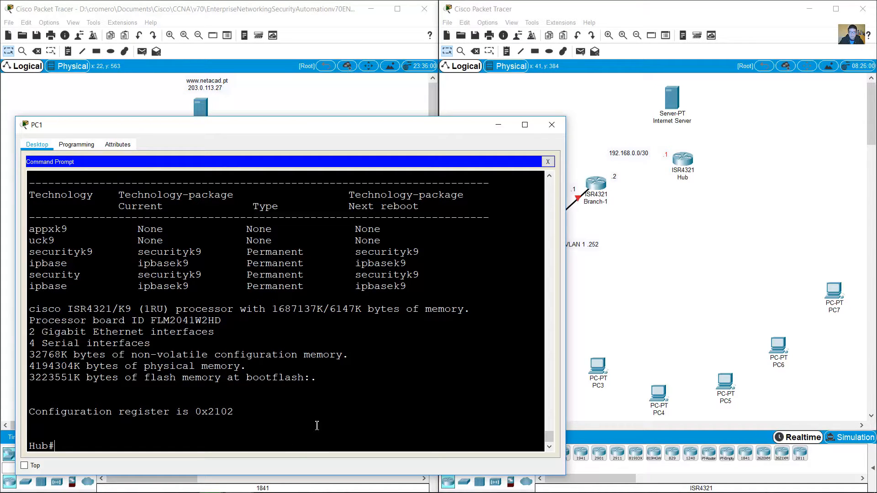
# Step: Run show cdp neighbors on Hub and highlight the ISP through Branch-2 rows
pyautogui.write('show cdp neighbors')
pyautogui.press('Return')
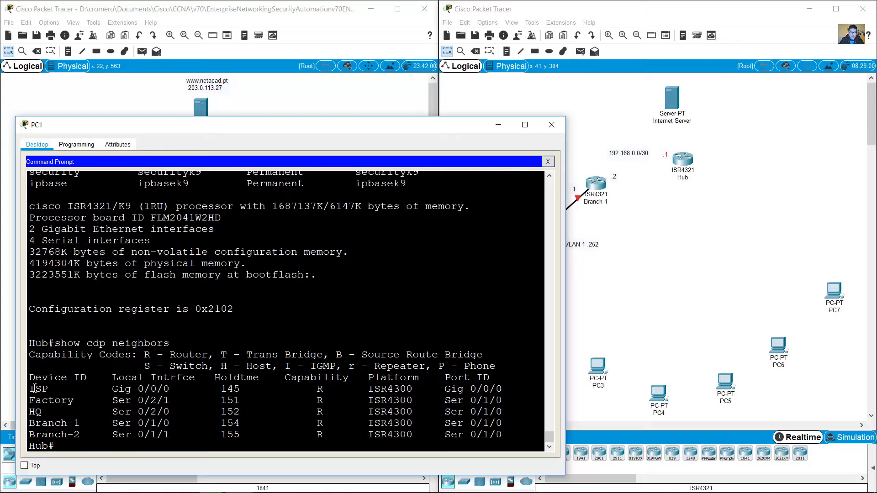
pyautogui.moveTo(35, 388); pyautogui.dragTo(509, 438)
pyautogui.click(592, 211)
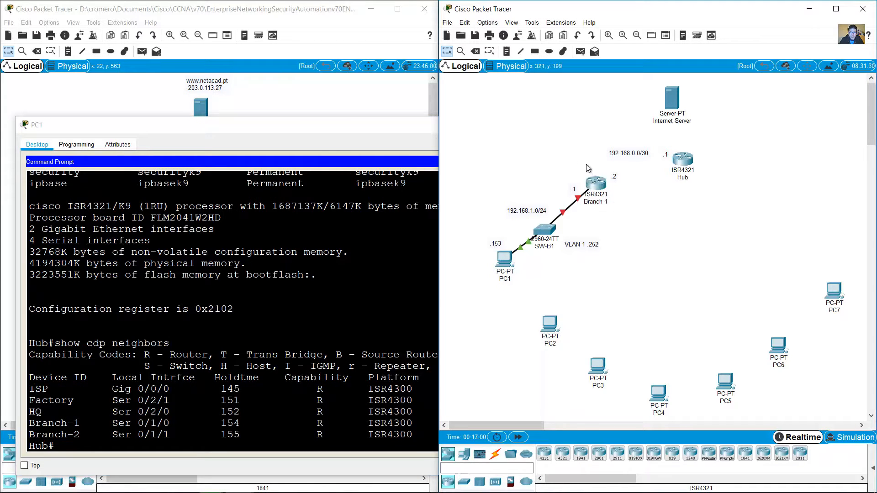
# Step: Highlight the Branch-1 row with its local and remote Ser 0/1/0 ports
pyautogui.click(86, 402)
pyautogui.moveTo(30, 423); pyautogui.dragTo(96, 423)
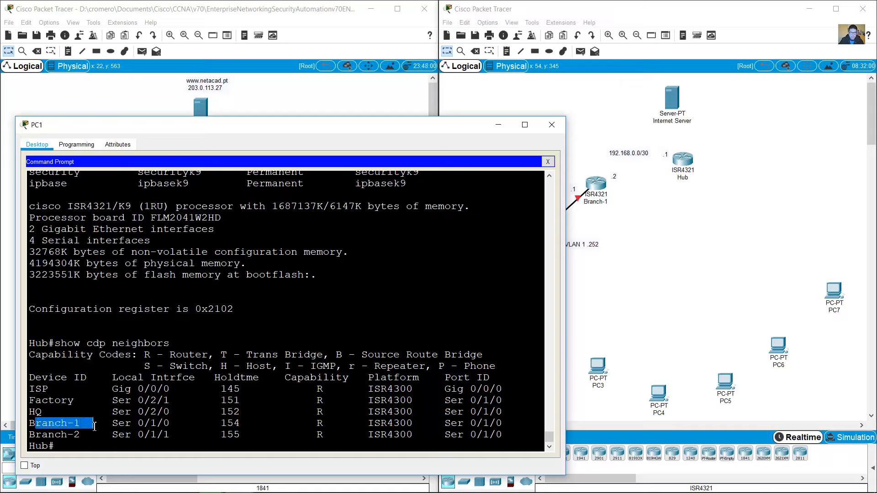
pyautogui.click(132, 424)
pyautogui.doubleClick(116, 423)
pyautogui.moveTo(149, 422); pyautogui.dragTo(172, 423)
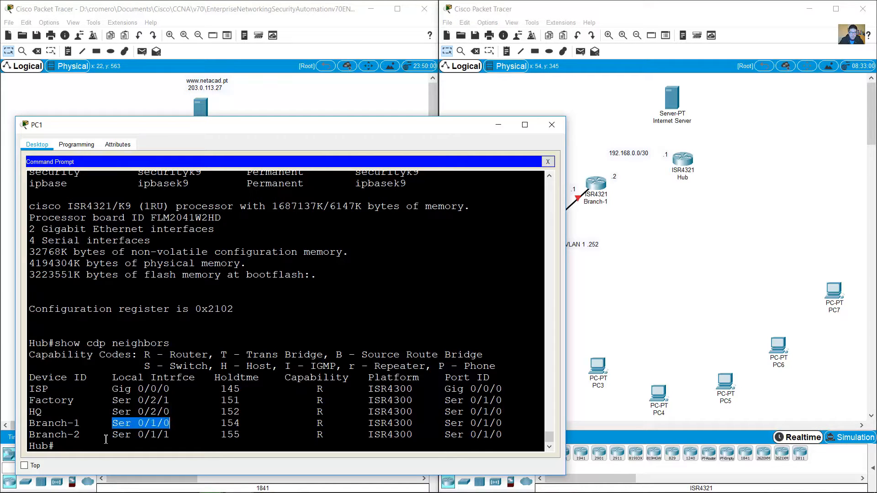
pyautogui.moveTo(56, 446); pyautogui.dragTo(29, 447)
pyautogui.moveTo(114, 426); pyautogui.dragTo(171, 424)
pyautogui.click(450, 424)
pyautogui.moveTo(450, 423); pyautogui.dragTo(509, 423)
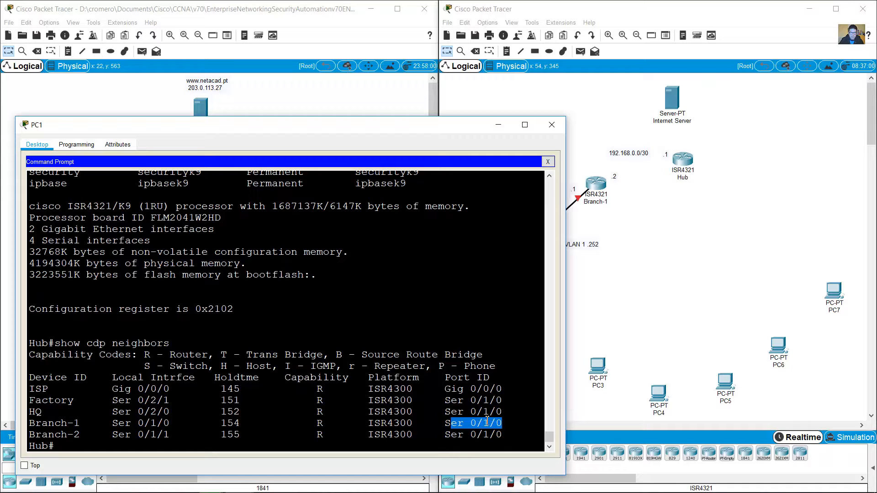
pyautogui.click(624, 230)
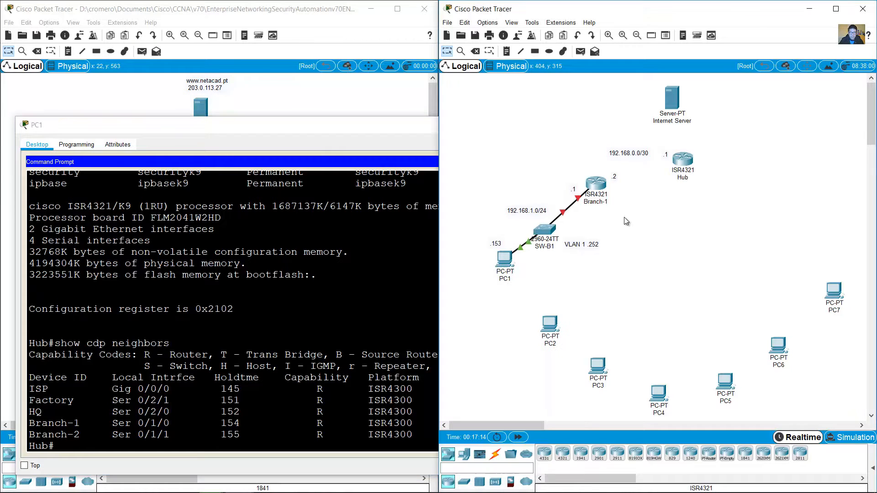
# Step: Power off Hub and install two NIM-2T serial modules in its empty slots
pyautogui.click(495, 454)
pyautogui.click(690, 453)
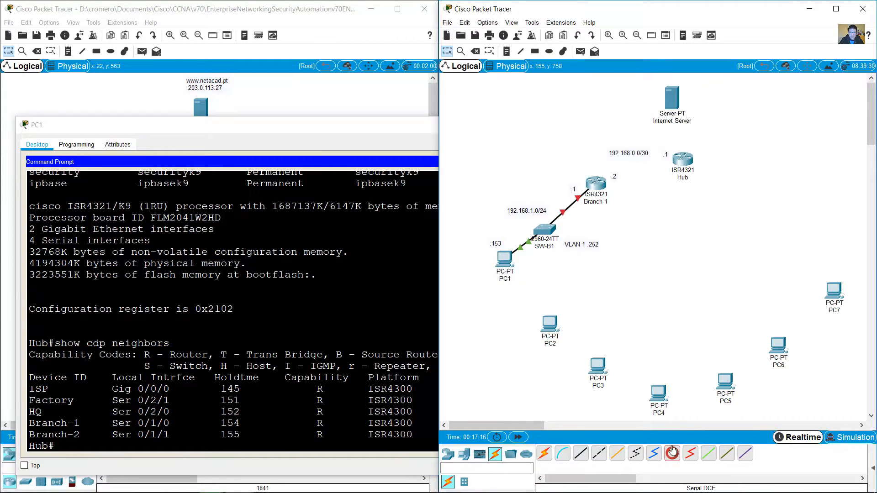
pyautogui.click(683, 171)
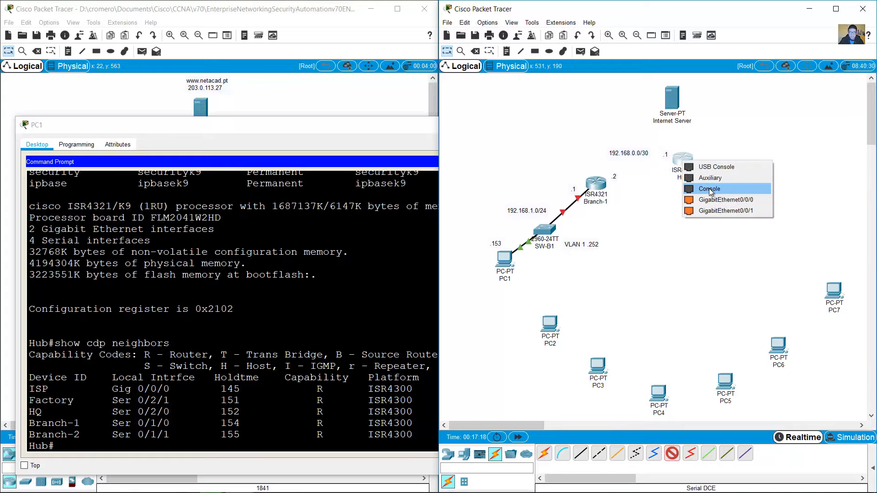
pyautogui.click(662, 200)
pyautogui.press('Escape')
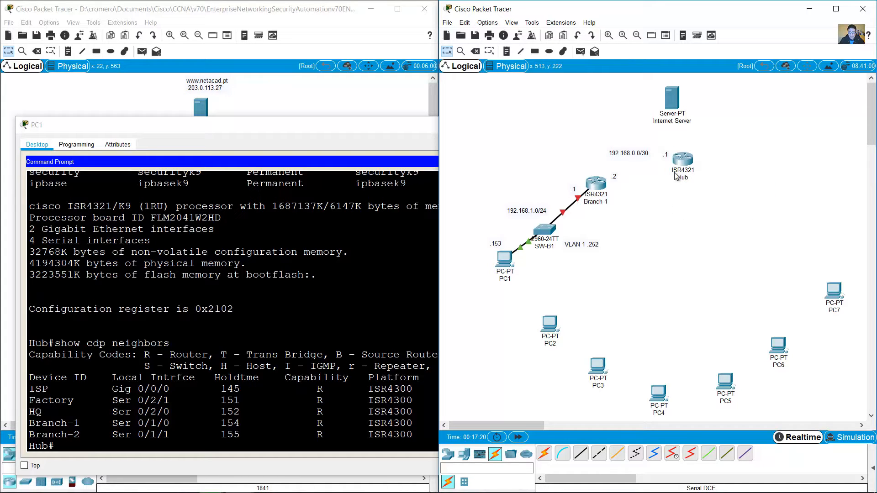
pyautogui.click(690, 162)
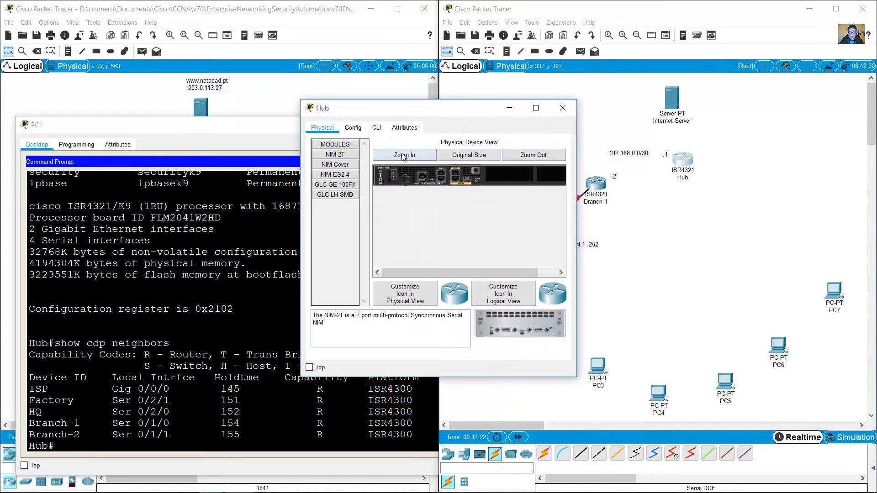
pyautogui.moveTo(576, 134); pyautogui.dragTo(830, 135)
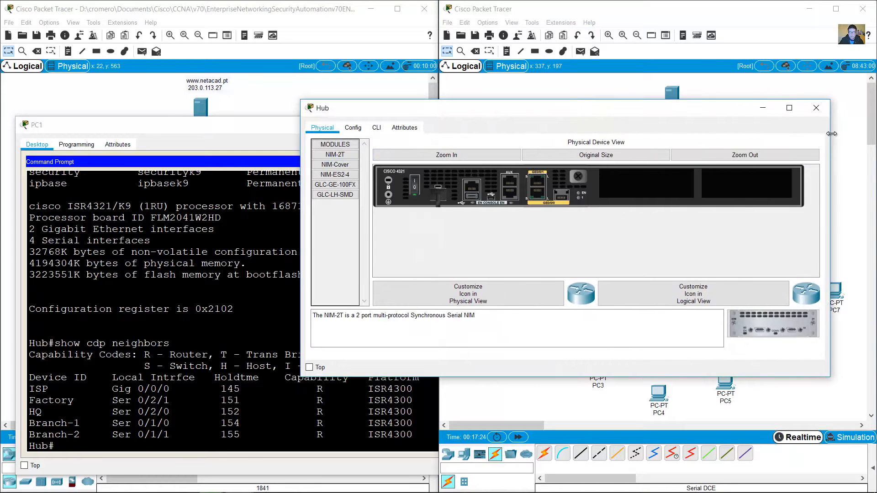
pyautogui.click(414, 185)
pyautogui.moveTo(773, 324); pyautogui.dragTo(645, 184)
pyautogui.moveTo(774, 329); pyautogui.dragTo(718, 194)
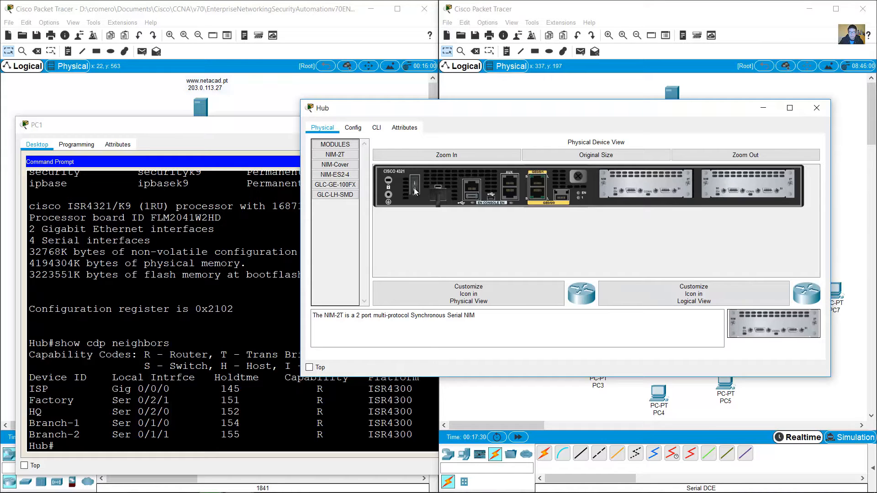
pyautogui.click(816, 108)
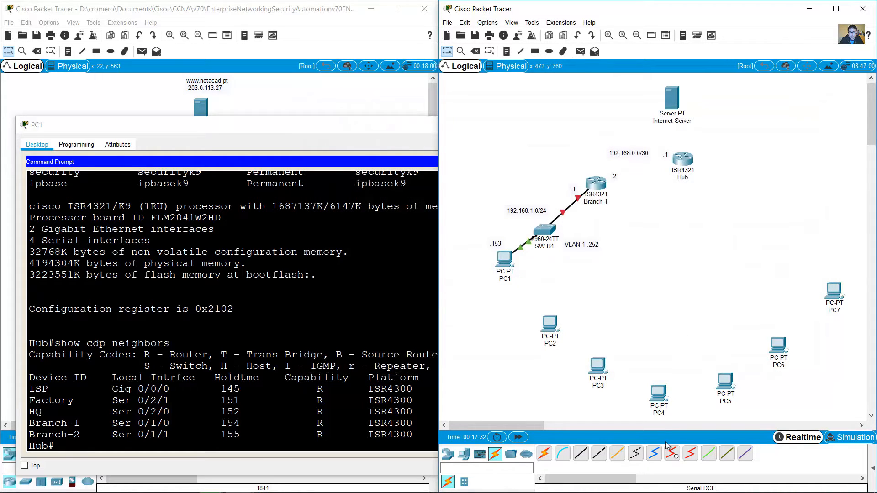
# Step: Link Hub's Serial0/1/0 to Branch-1's Serial0/1/0 with a serial DCE cable
pyautogui.click(671, 452)
pyautogui.click(684, 162)
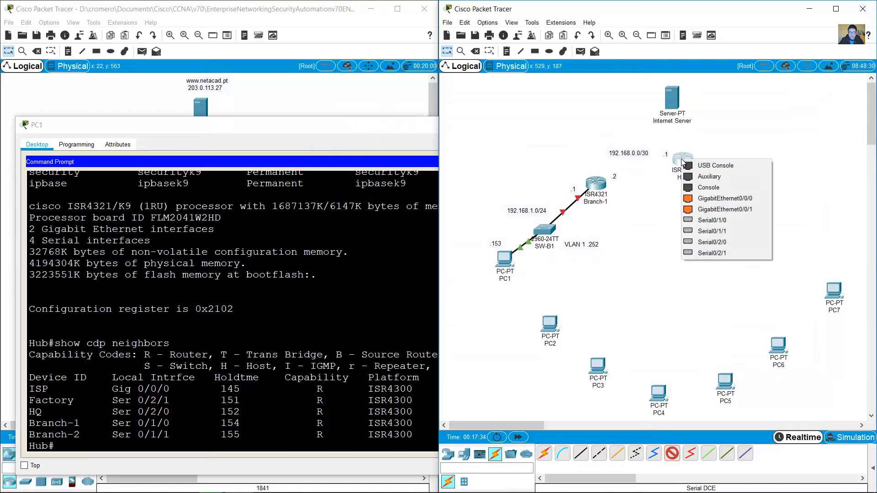
pyautogui.click(711, 220)
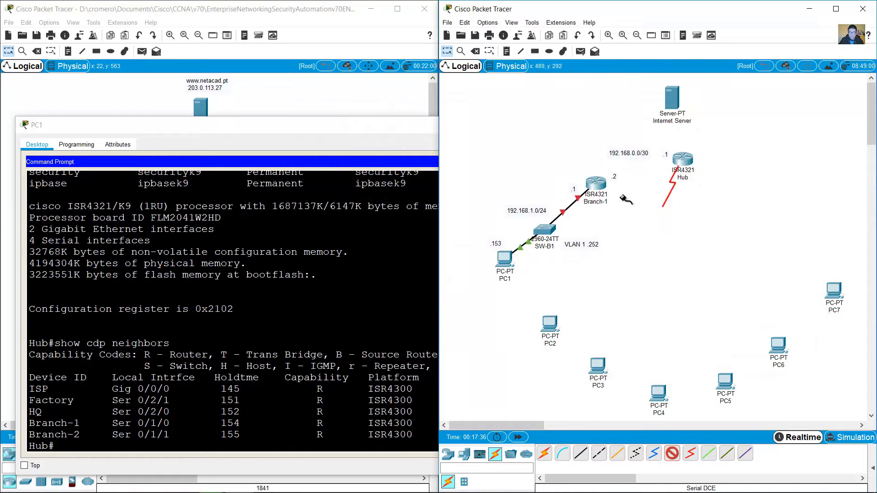
pyautogui.click(602, 185)
pyautogui.click(600, 183)
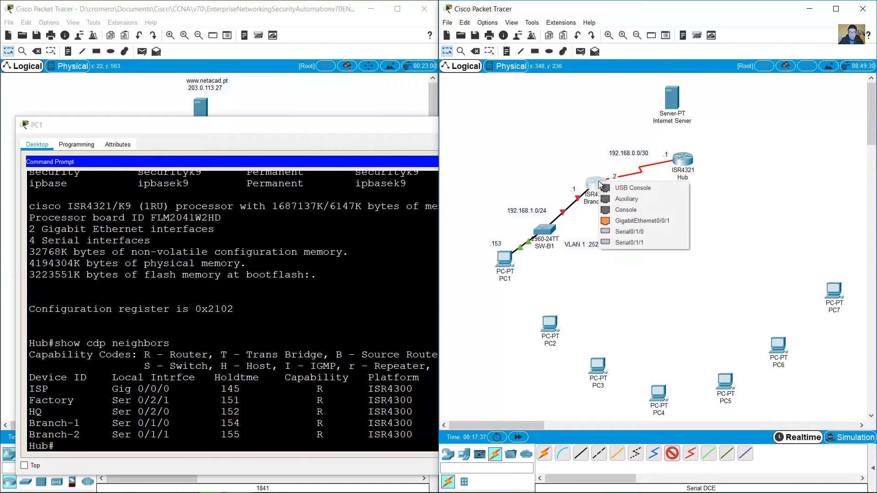
pyautogui.click(635, 232)
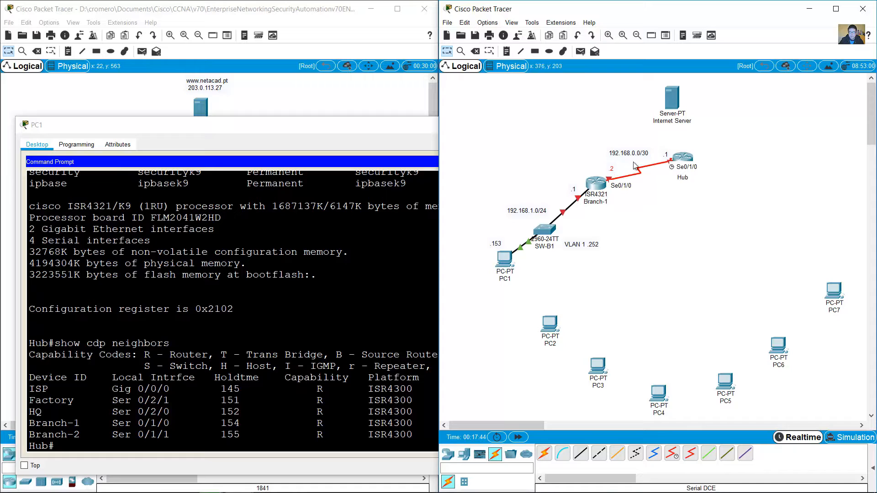
pyautogui.click(348, 348)
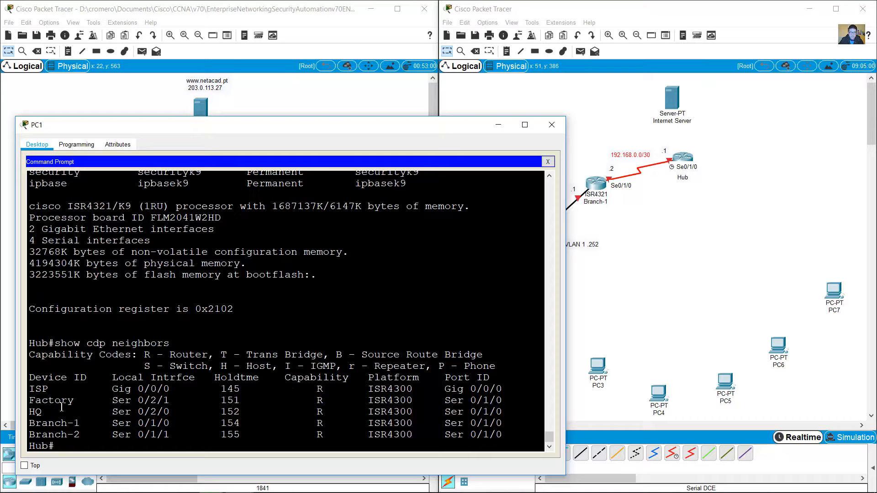
# Step: Highlight the CDP neighbour table, the ISP row's platform and port, and the capability codes
pyautogui.moveTo(38, 389); pyautogui.dragTo(493, 436)
pyautogui.moveTo(502, 389); pyautogui.dragTo(415, 389)
pyautogui.click(319, 401)
pyautogui.click(317, 389)
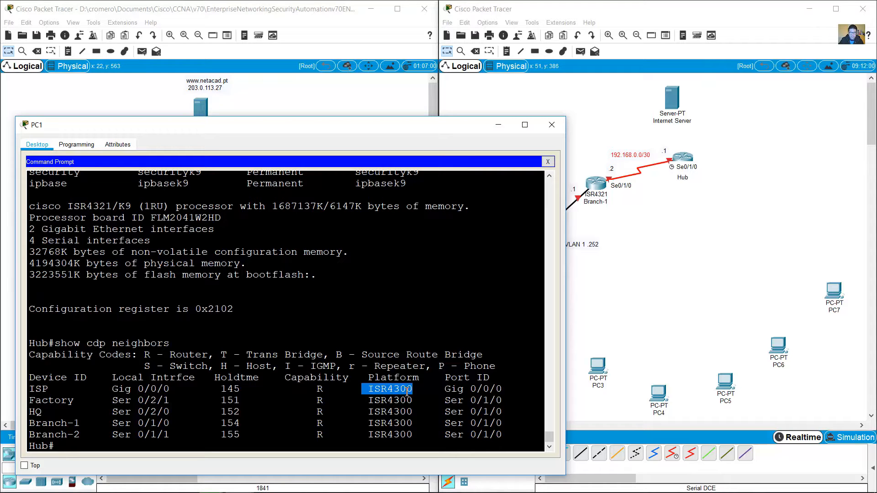
pyautogui.click(407, 391)
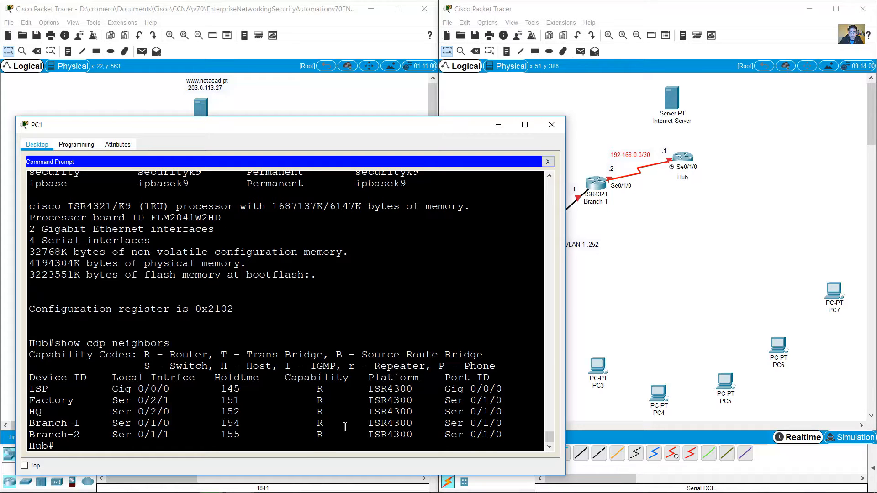
# Step: Run show ip route on Hub and page through the routing table
pyautogui.write('show ip route')
pyautogui.press('Return')
pyautogui.press('space')
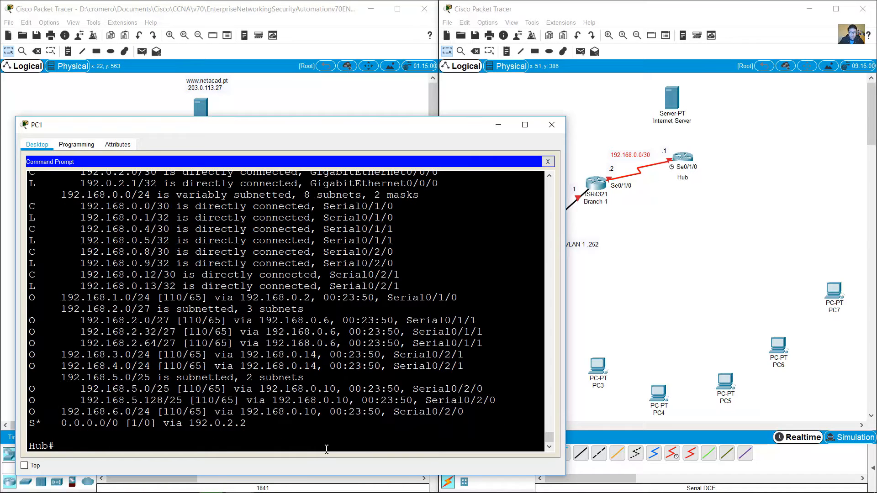
pyautogui.scroll(3, 301, 388)
pyautogui.scroll(-3, 299, 378)
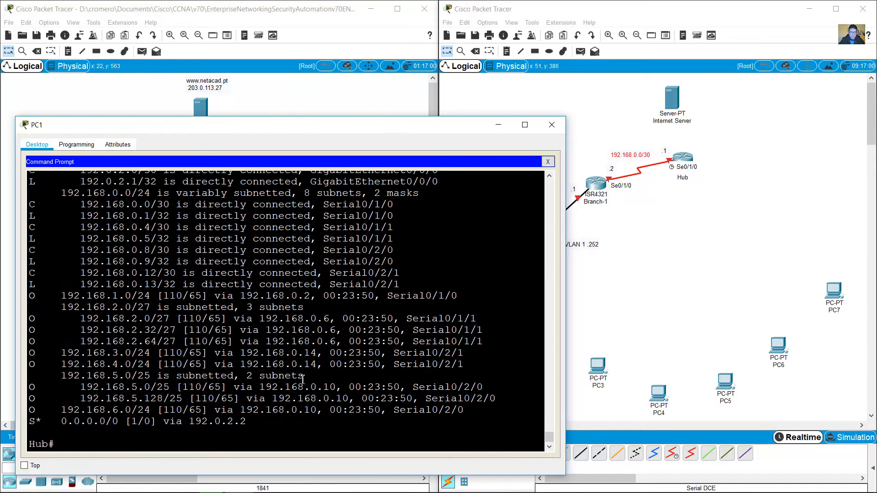
# Step: Rerun show cdp neighbors and show ip route connected, highlighting Gig0/0/0 and 192.0.2.0/30
pyautogui.press('Up')
pyautogui.press('Up')
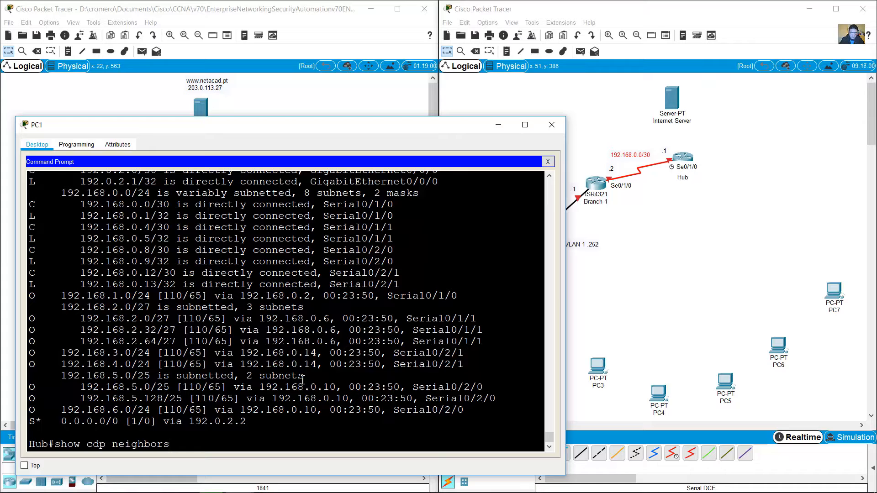
pyautogui.press('Return')
pyautogui.press('Up')
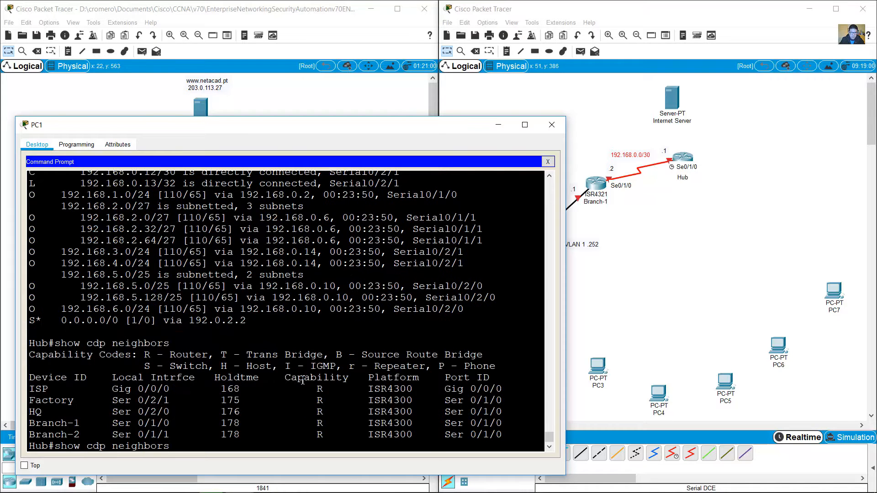
pyautogui.press('Up')
pyautogui.write('connected')
pyautogui.press('Return')
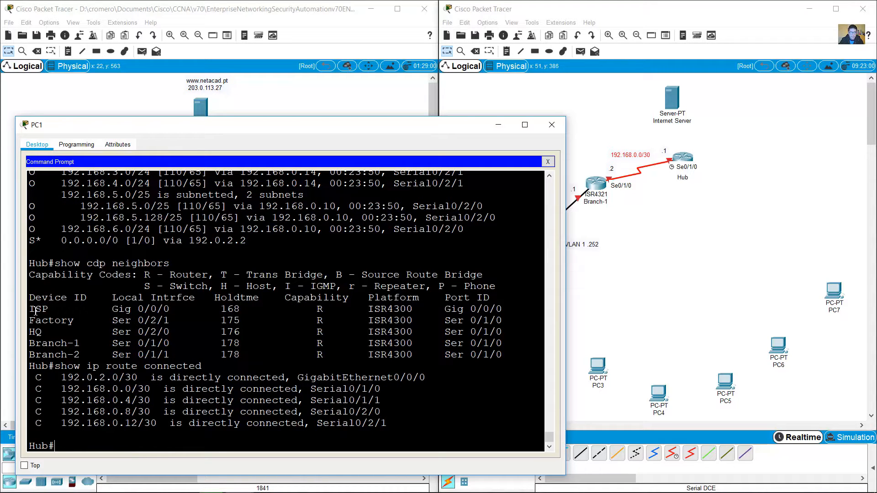
pyautogui.moveTo(47, 310); pyautogui.dragTo(346, 309)
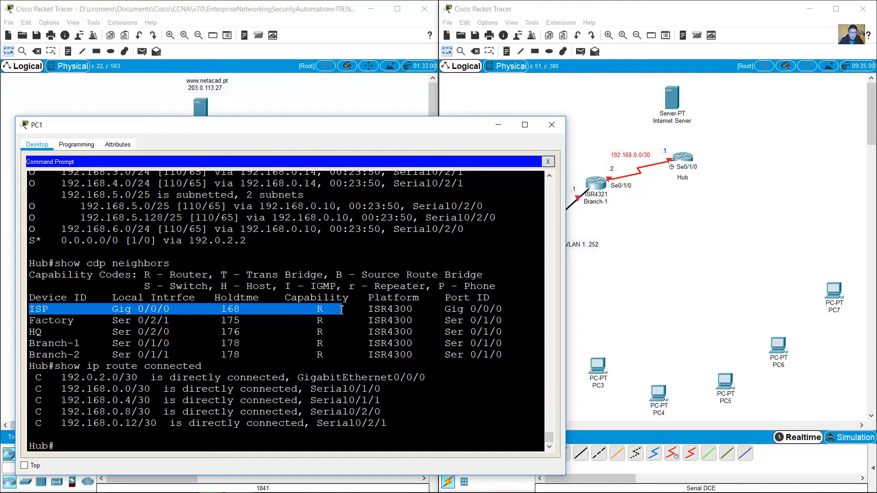
pyautogui.moveTo(170, 311); pyautogui.dragTo(96, 310)
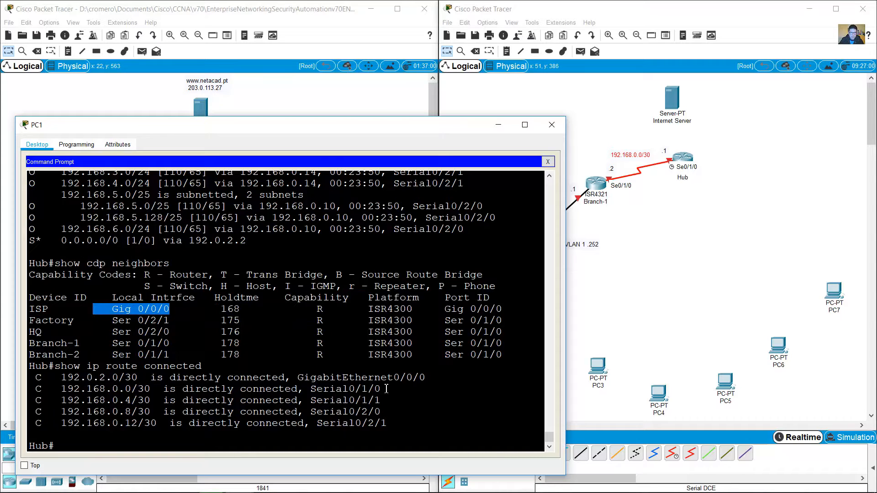
pyautogui.moveTo(428, 376); pyautogui.dragTo(279, 381)
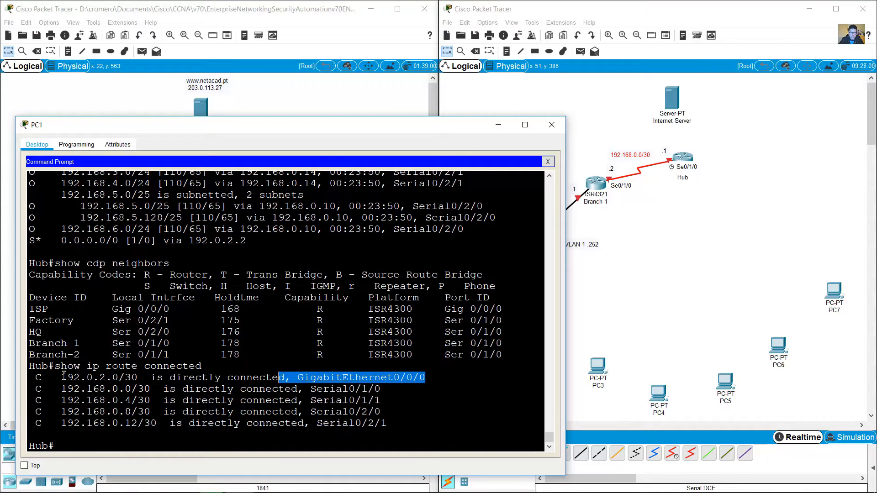
pyautogui.moveTo(62, 378); pyautogui.dragTo(141, 375)
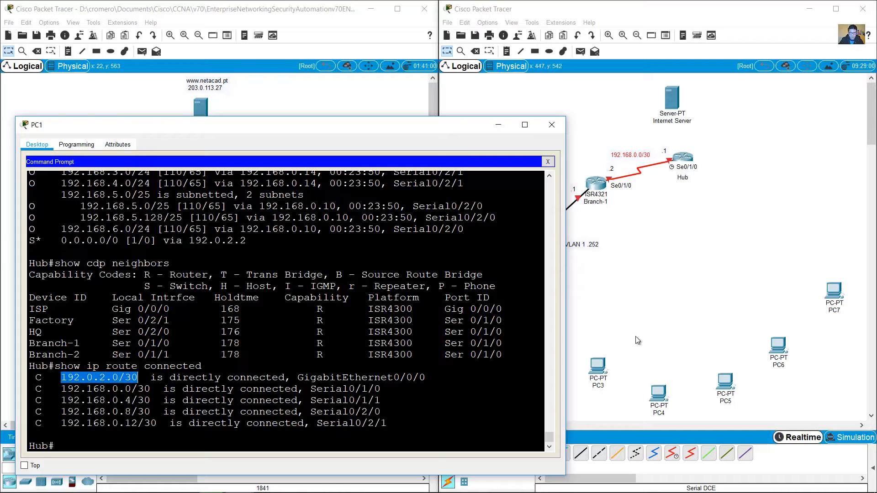
# Step: Add a '192.0.2.0/30' note and shift it and the Internet Server up-left
pyautogui.click(506, 51)
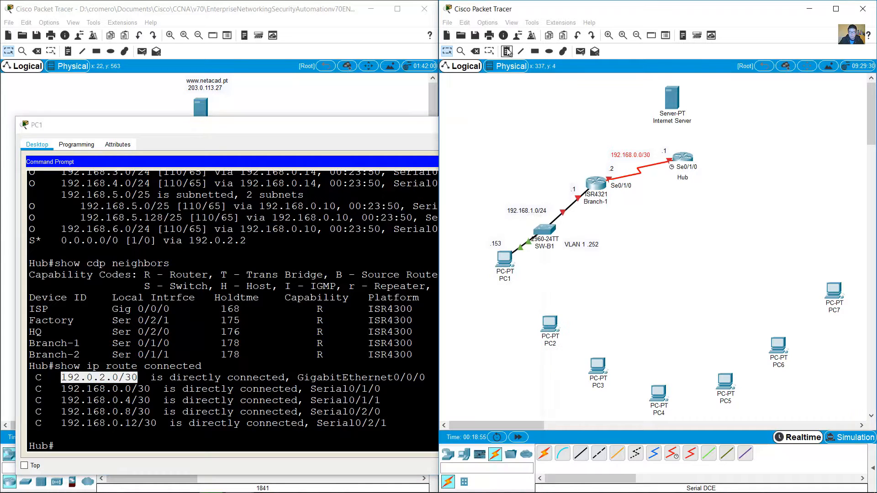
pyautogui.click(685, 132)
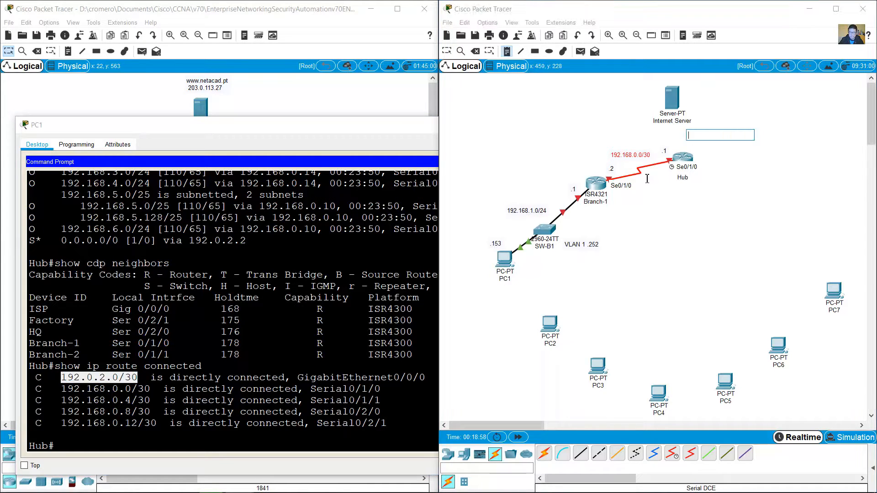
pyautogui.write('192.0.2.0/30')
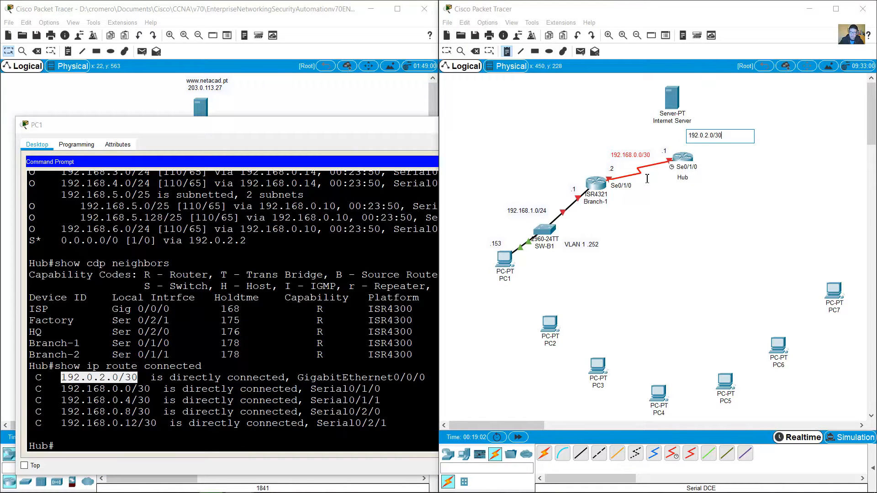
pyautogui.click(447, 52)
pyautogui.moveTo(672, 97); pyautogui.dragTo(619, 91)
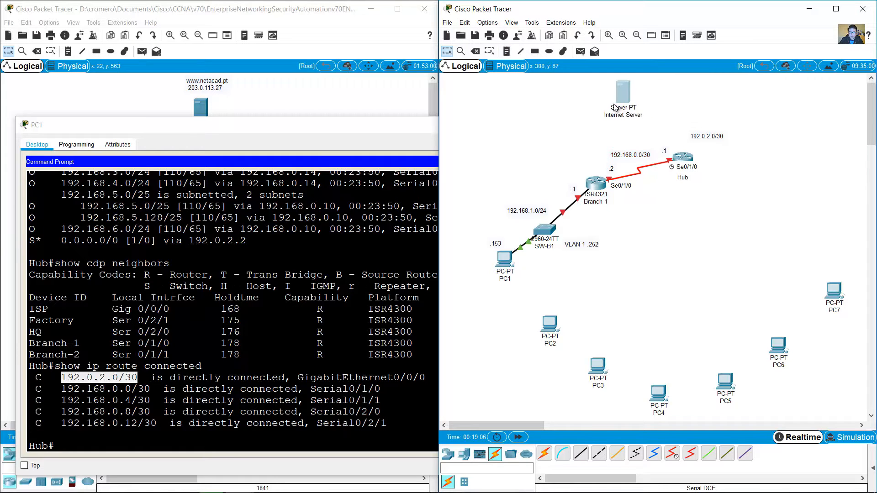
pyautogui.moveTo(710, 137); pyautogui.dragTo(687, 123)
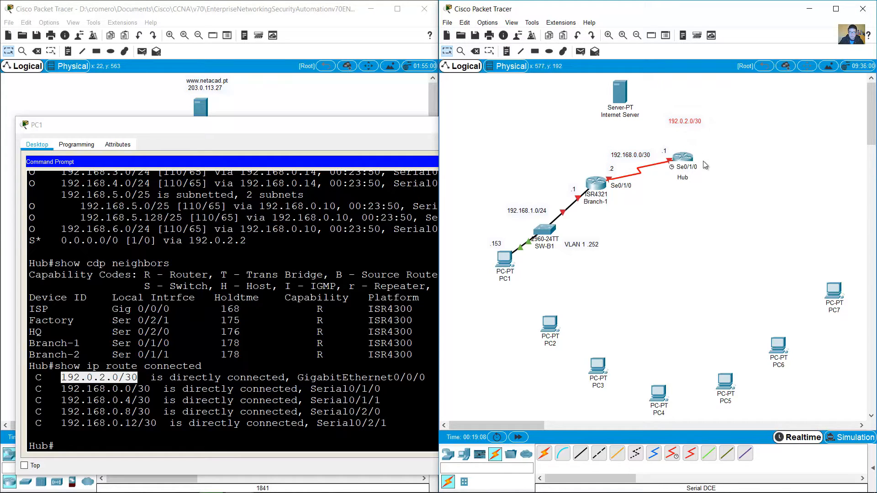
# Step: Move the Hub router slightly lower and to the right
pyautogui.click(683, 157)
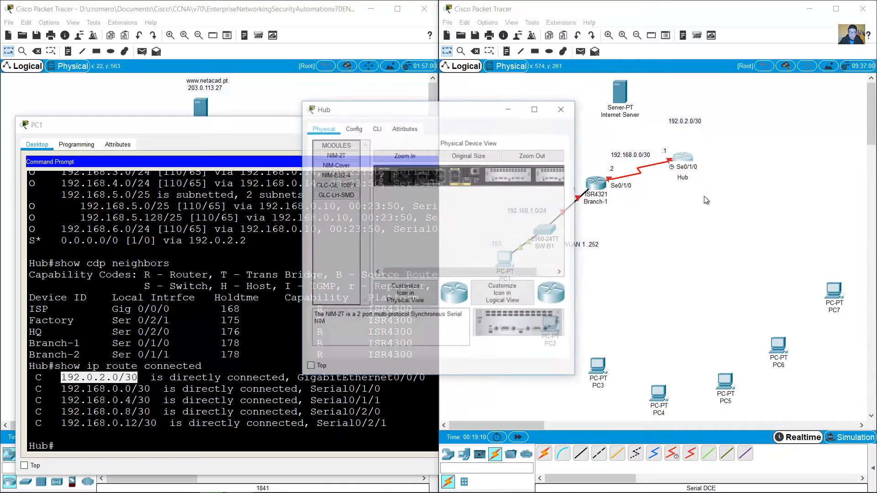
pyautogui.click(428, 110)
pyautogui.click(561, 108)
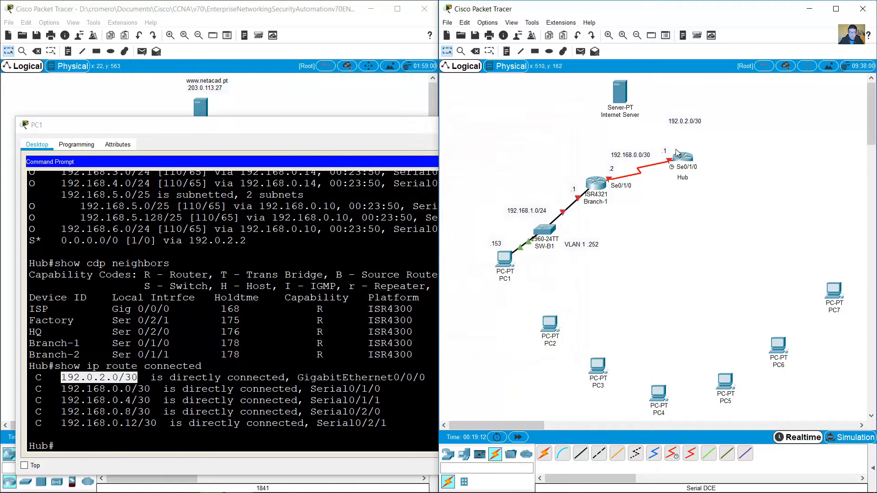
pyautogui.moveTo(686, 159); pyautogui.dragTo(693, 178)
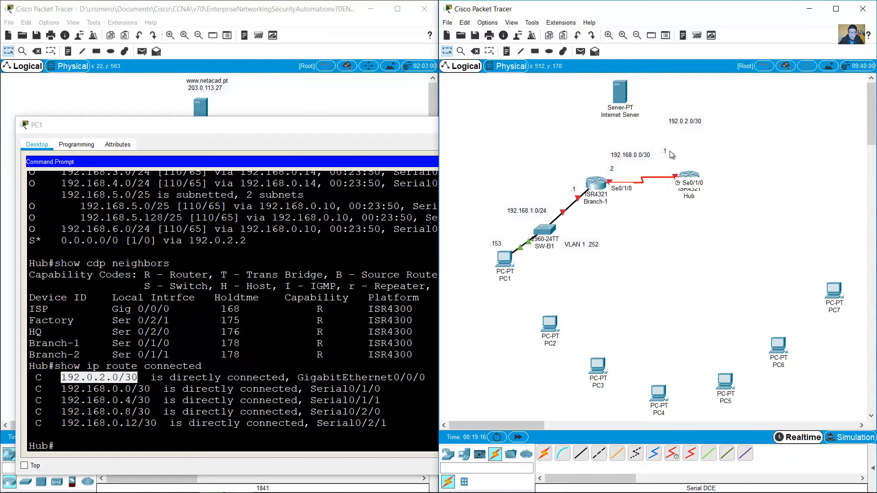
pyautogui.moveTo(663, 154); pyautogui.dragTo(648, 165)
pyautogui.click(666, 135)
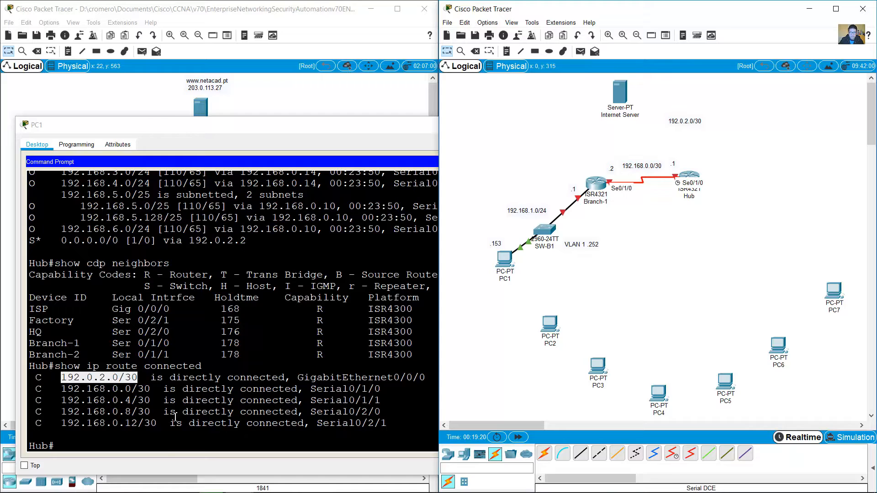
# Step: Run show ip int brief on Hub and highlight GigabitEthernet0/0/0's 192.0.2.1 address
pyautogui.click(163, 448)
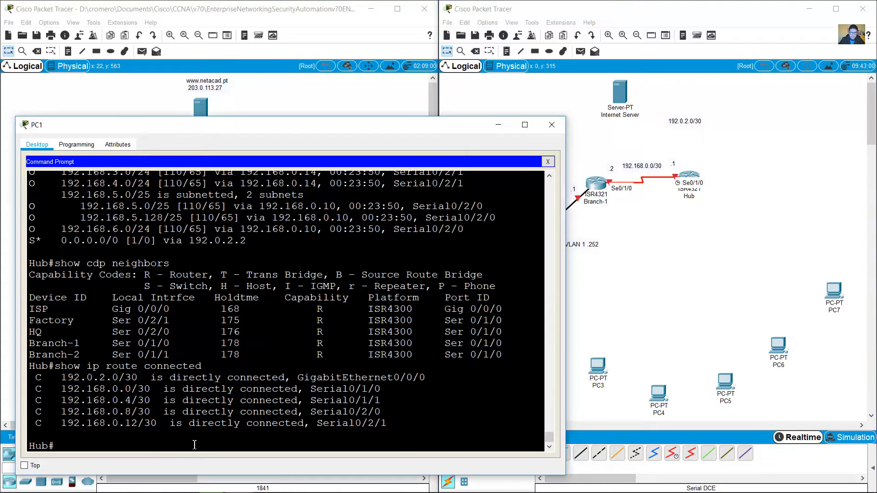
pyautogui.write('showip i')
pyautogui.write('t')
pyautogui.press('BackSpace')
pyautogui.press('BackSpace')
pyautogui.press('BackSpace')
pyautogui.press('BackSpace')
pyautogui.press('BackSpace')
pyautogui.write('ip int brief')
pyautogui.press('Return')
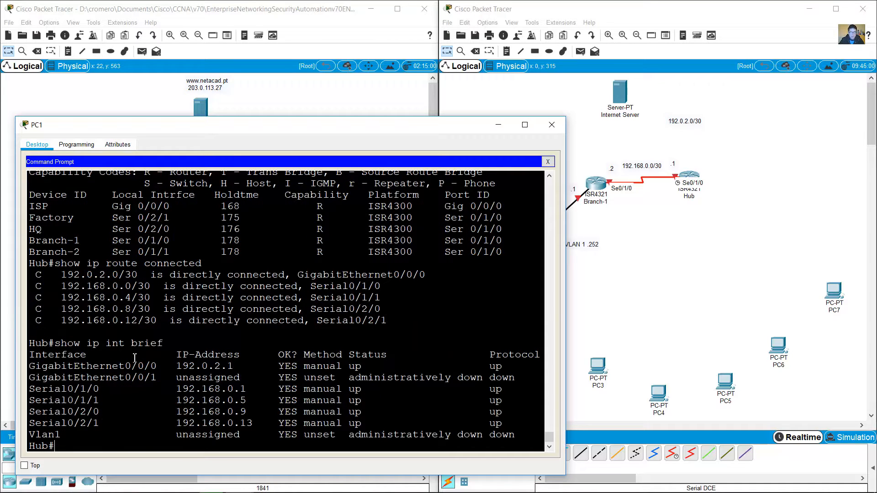
pyautogui.moveTo(113, 367); pyautogui.dragTo(227, 366)
pyautogui.moveTo(246, 366); pyautogui.dragTo(181, 366)
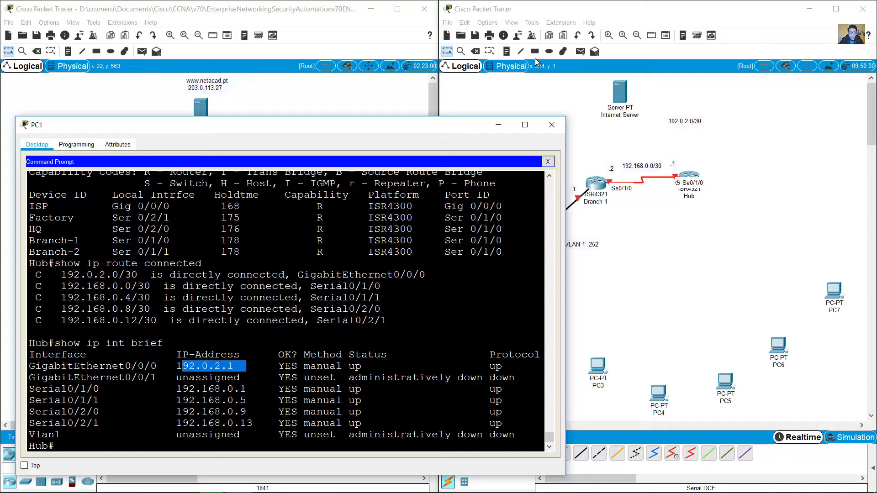
pyautogui.click(506, 51)
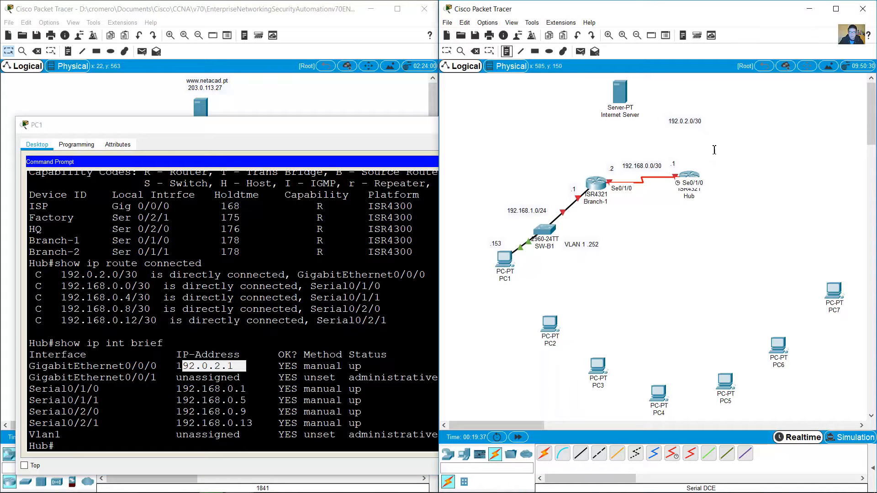
# Step: Place a '.1' note beside Hub marking its 192.0.2.1 address
pyautogui.click(693, 159)
pyautogui.write('.1')
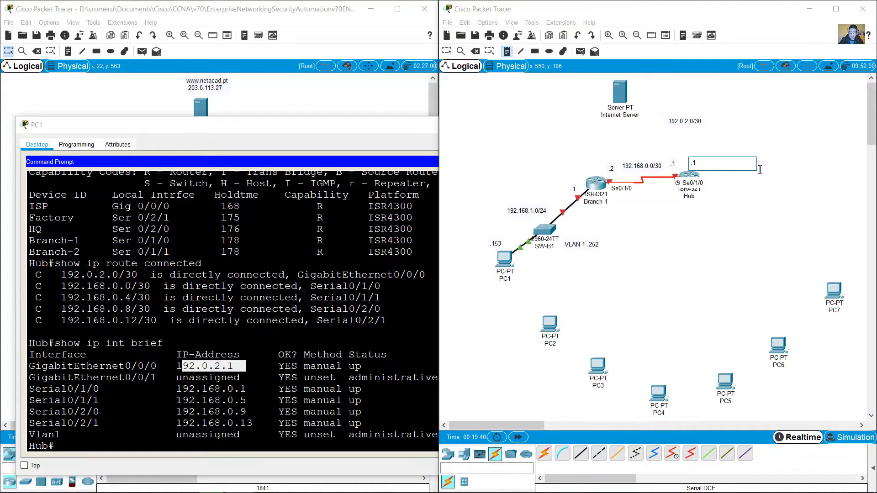
pyautogui.click(447, 52)
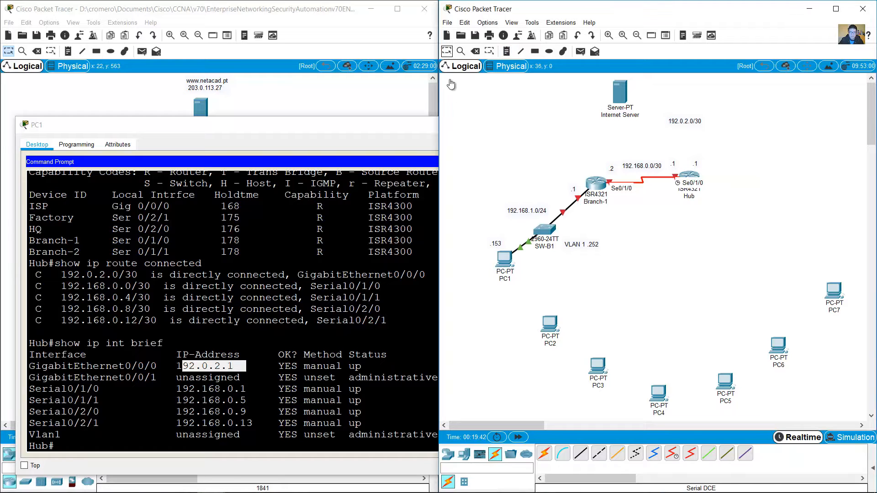
pyautogui.click(364, 269)
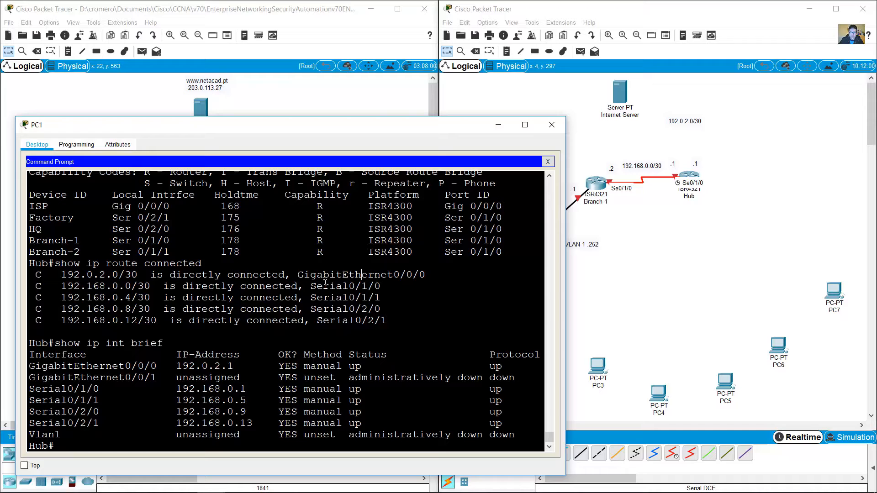
# Step: Highlight the ISP neighbor and its local interface Gig 0/0/0 in Hub's neighbors table
pyautogui.moveTo(30, 206); pyautogui.dragTo(61, 205)
pyautogui.scroll(1, 198, 232)
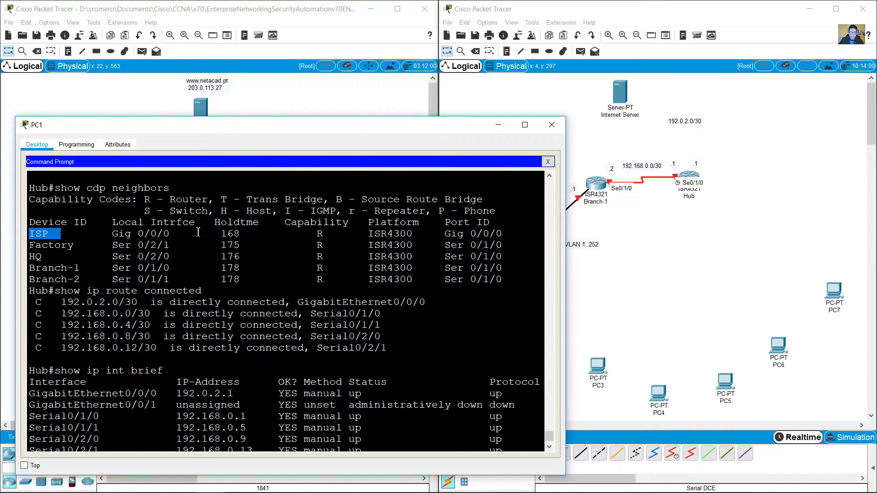
pyautogui.scroll(-2, 198, 232)
pyautogui.click(31, 205)
pyautogui.moveTo(30, 206); pyautogui.dragTo(60, 205)
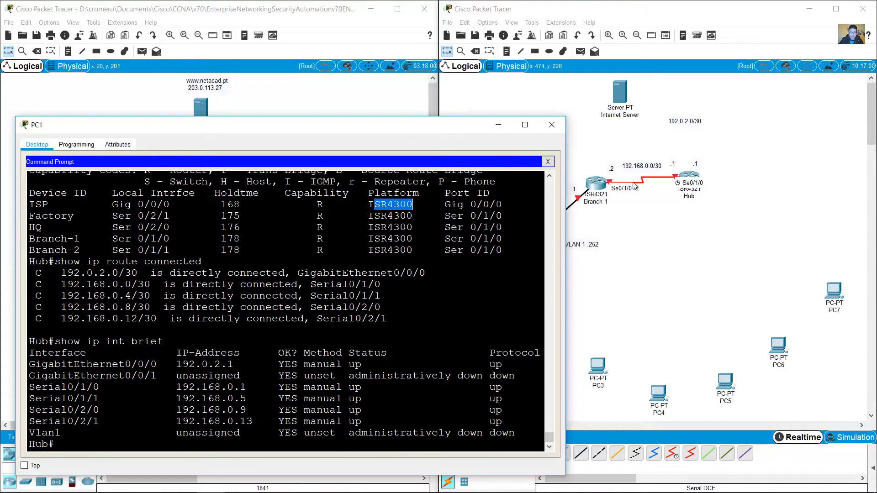
pyautogui.moveTo(112, 204); pyautogui.dragTo(165, 206)
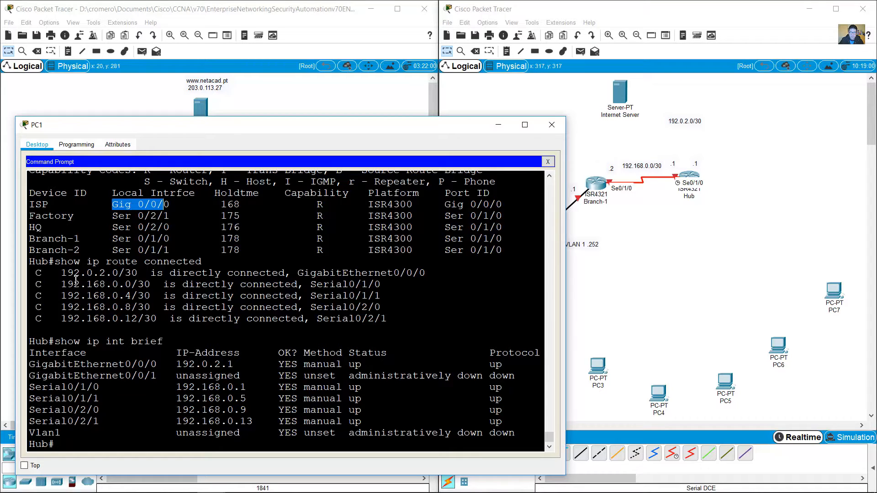
# Step: Mark the 192.0.2.0/30 connected route and Hub's 192.0.2.1 address, then list router models
pyautogui.moveTo(67, 273); pyautogui.dragTo(138, 272)
pyautogui.moveTo(176, 363); pyautogui.dragTo(234, 362)
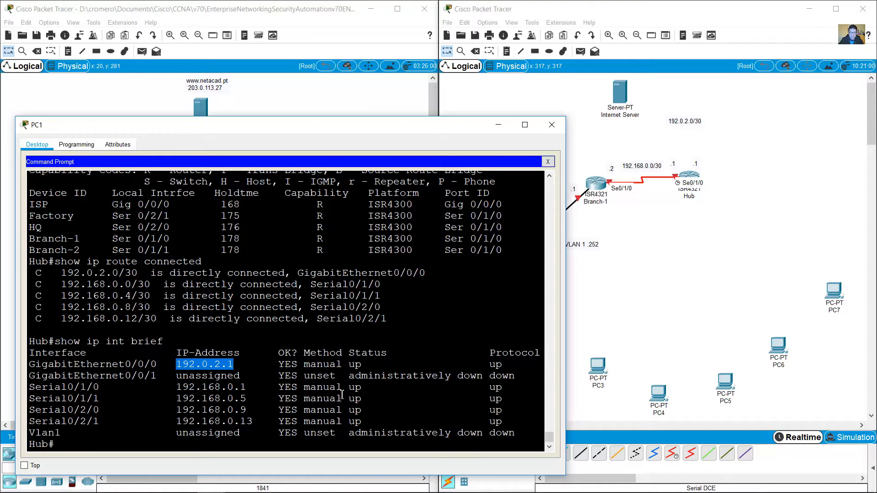
pyautogui.click(416, 408)
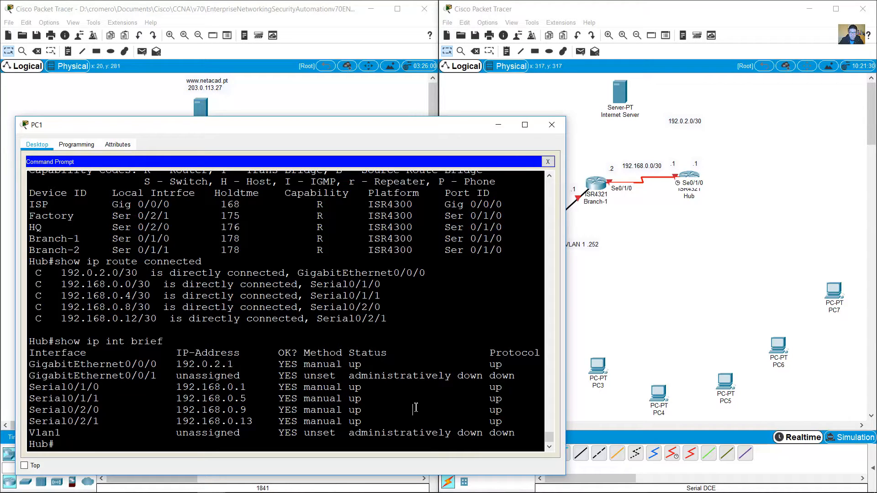
pyautogui.click(679, 283)
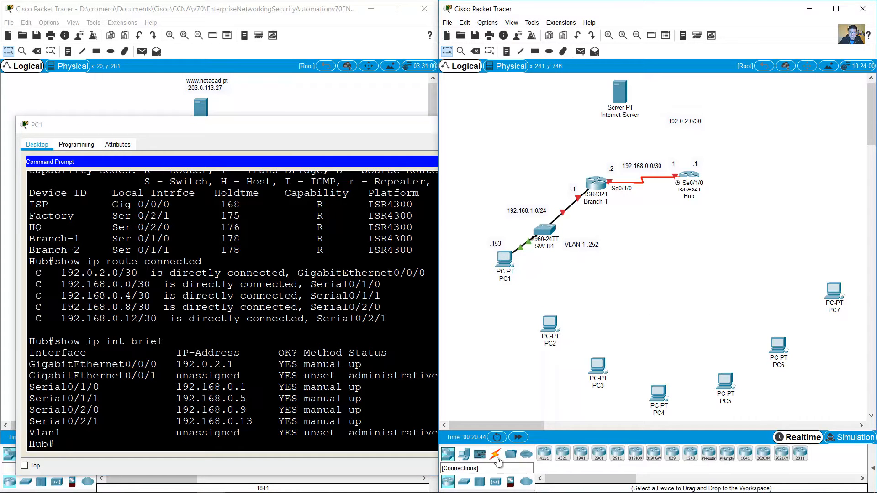
# Step: Place an ISR4321 router above Hub for the ISP neighbor
pyautogui.click(562, 453)
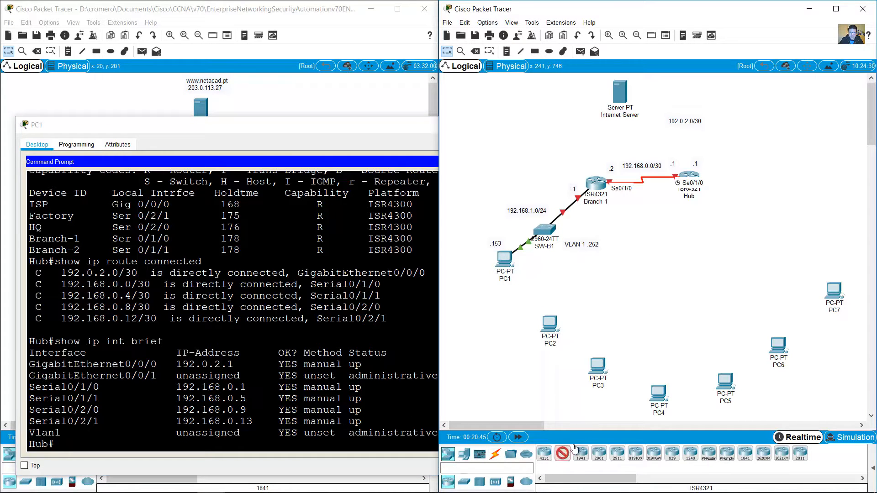
pyautogui.click(685, 96)
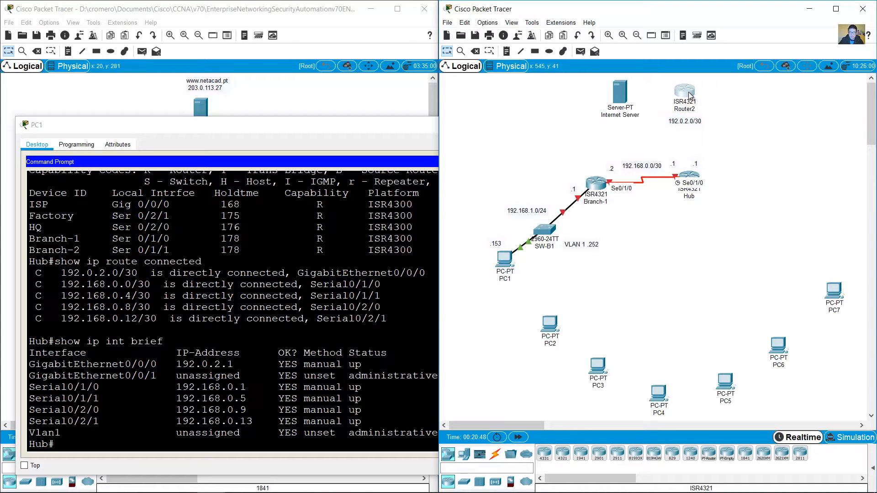
pyautogui.click(146, 222)
pyautogui.moveTo(55, 205); pyautogui.dragTo(31, 206)
pyautogui.click(639, 151)
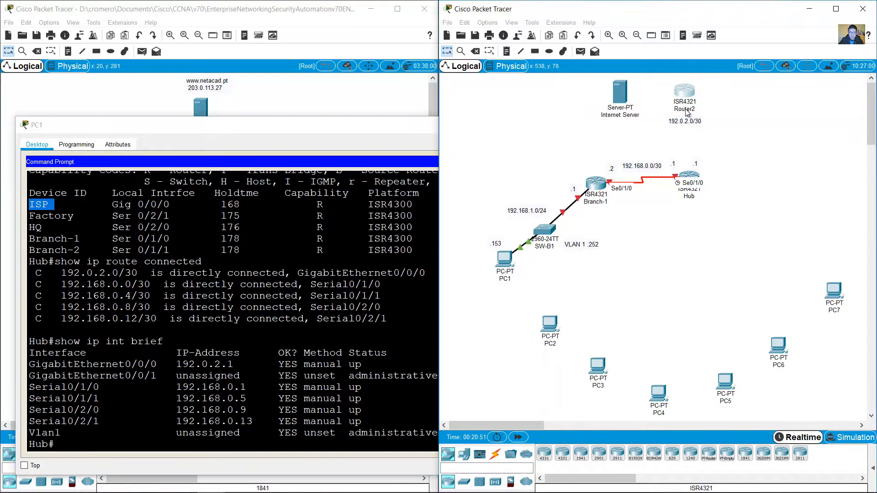
# Step: Rename the new router ISP and move the 192.0.2.0/30 label beneath it
pyautogui.click(678, 109)
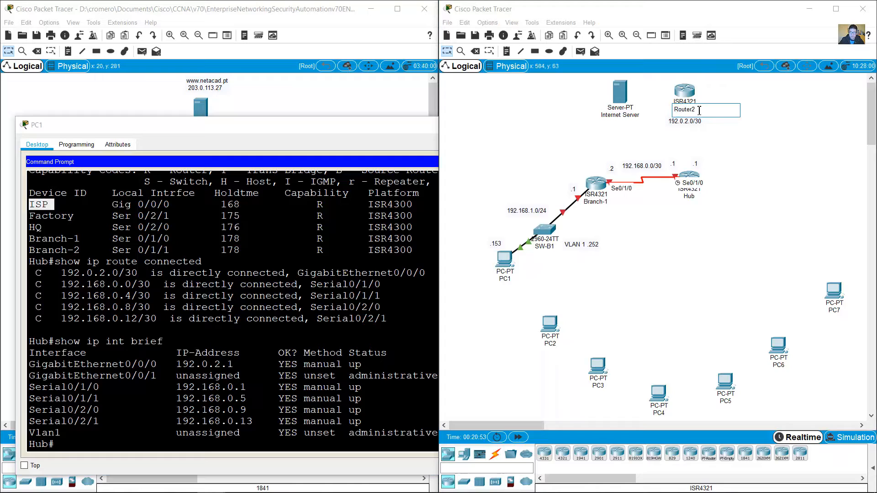
pyautogui.hotkey('ctrl', 'a')
pyautogui.write('ISP')
pyautogui.click(717, 87)
pyautogui.moveTo(695, 122); pyautogui.dragTo(698, 134)
# Step: Confirm in the neighbors table that ISP connects on Gig 0/0/0 at both ends
pyautogui.moveTo(118, 204); pyautogui.dragTo(170, 201)
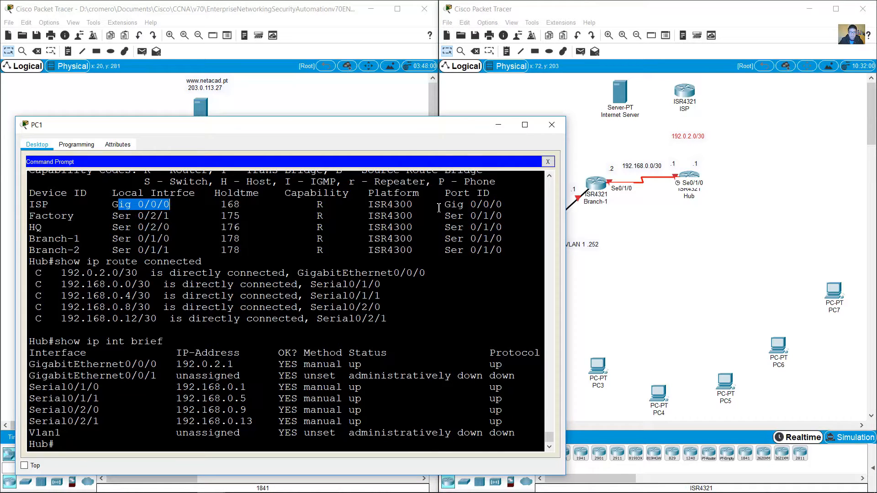
pyautogui.moveTo(447, 204); pyautogui.dragTo(503, 205)
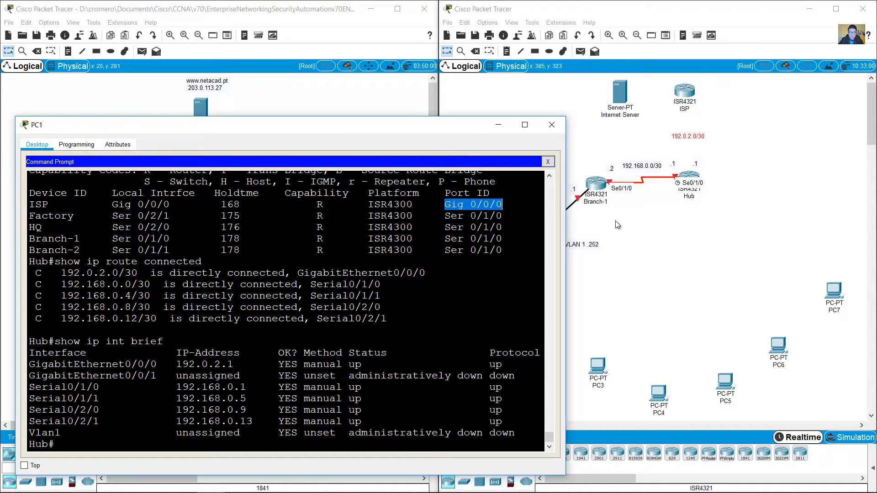
pyautogui.click(565, 422)
# Step: Link Hub's GigabitEthernet0/0/0 to ISP's GigabitEthernet0/0/0 with a copper straight-through cable
pyautogui.click(494, 454)
pyautogui.click(599, 453)
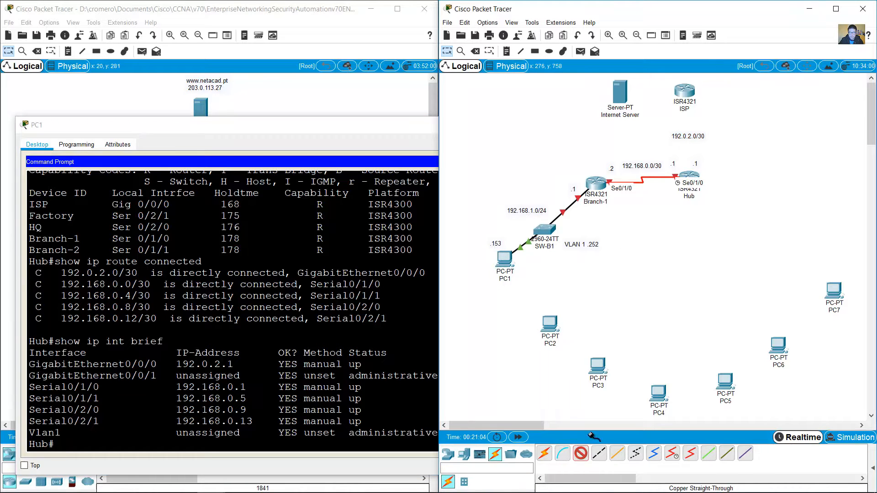
pyautogui.click(687, 173)
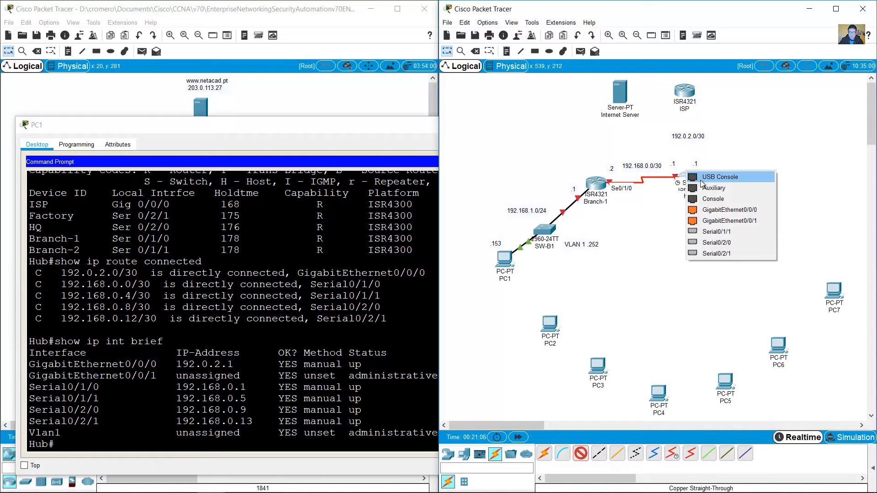
pyautogui.click(729, 210)
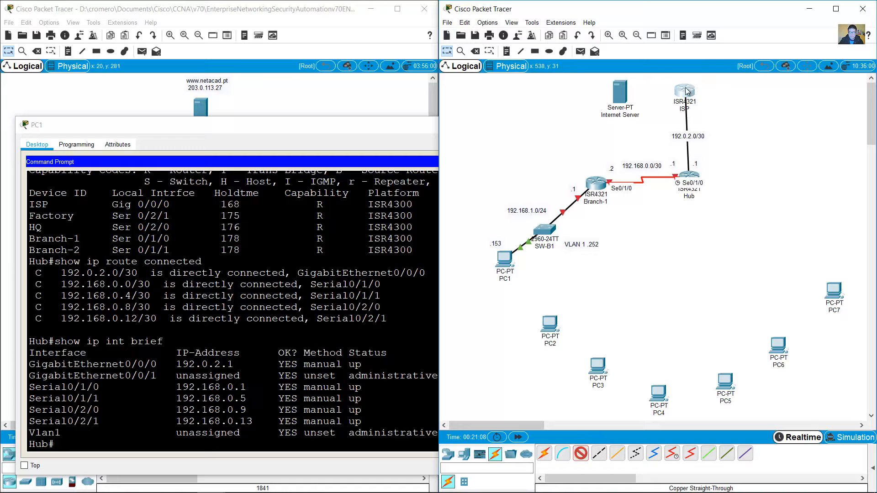
pyautogui.click(688, 90)
pyautogui.click(727, 128)
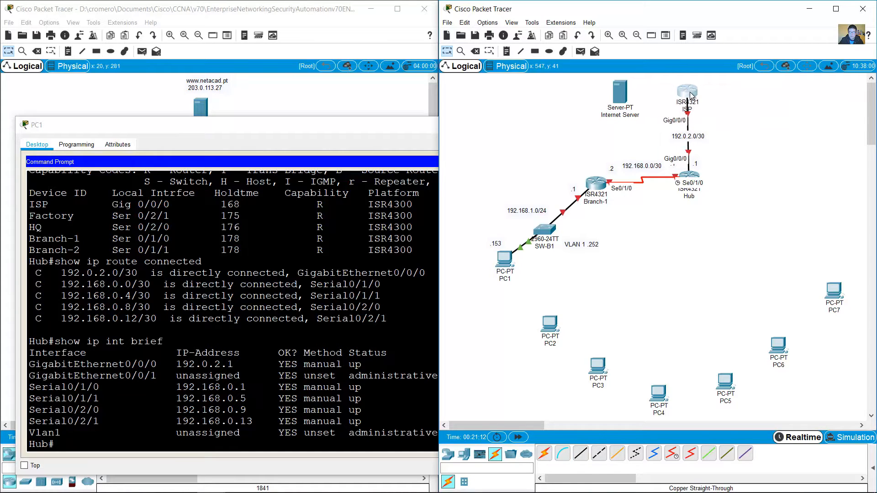
# Step: Tidy the ISP router and the 192.0.2.0/30 label along the new link
pyautogui.moveTo(690, 95); pyautogui.dragTo(689, 92)
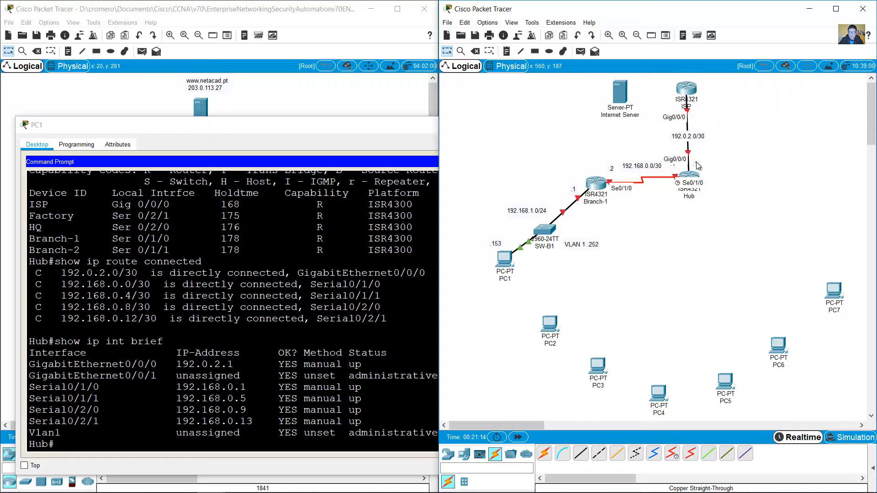
pyautogui.moveTo(695, 162); pyautogui.dragTo(693, 131)
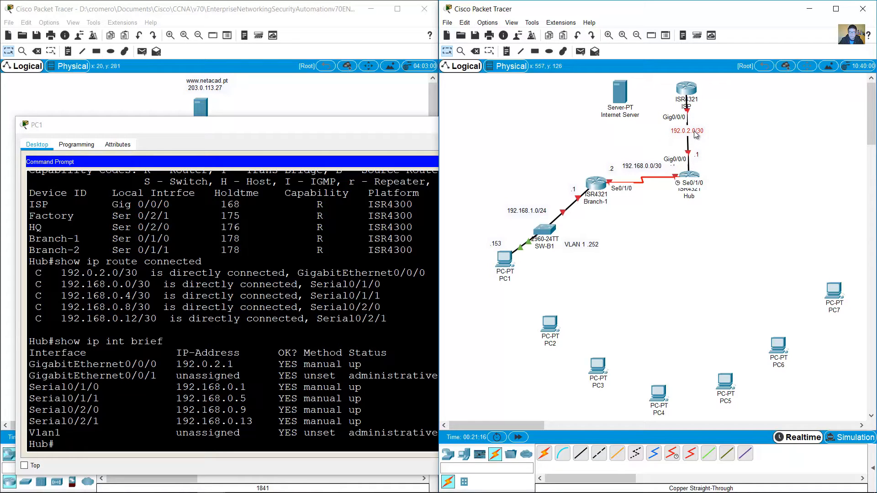
pyautogui.click(710, 106)
# Step: Run show cdp neighbors detail on Hub and find ISP's address 192.0.2.2
pyautogui.moveTo(693, 131); pyautogui.dragTo(671, 132)
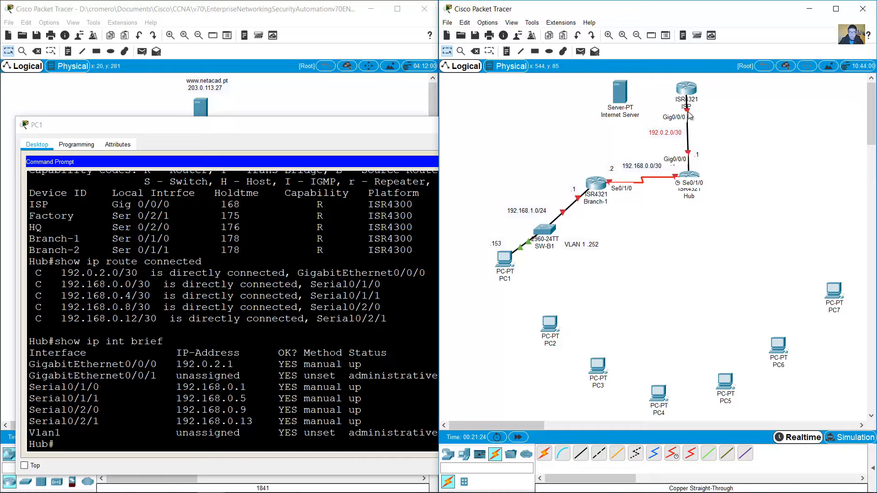
pyautogui.click(281, 443)
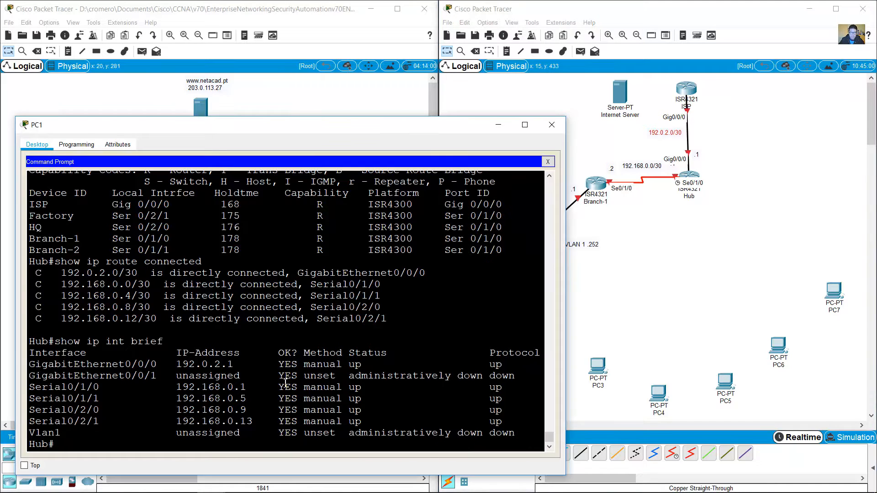
pyautogui.press('Up')
pyautogui.press('Up')
pyautogui.press('Up')
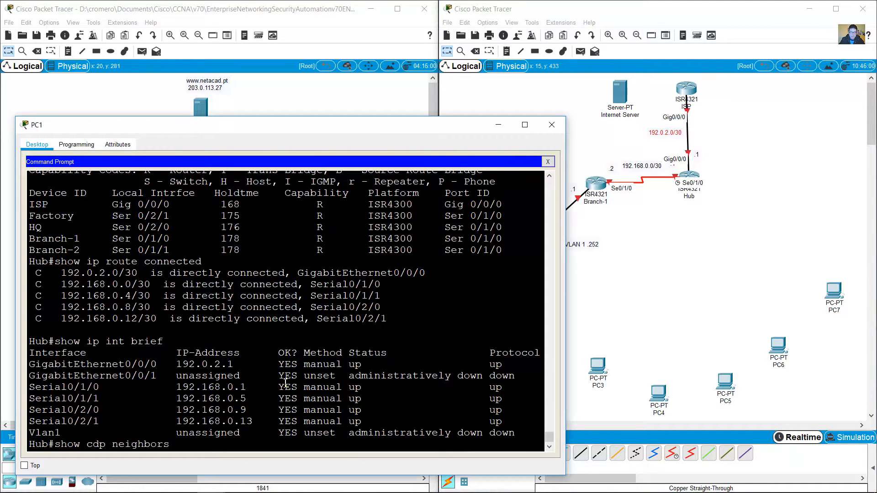
pyautogui.write('detail')
pyautogui.press('Return')
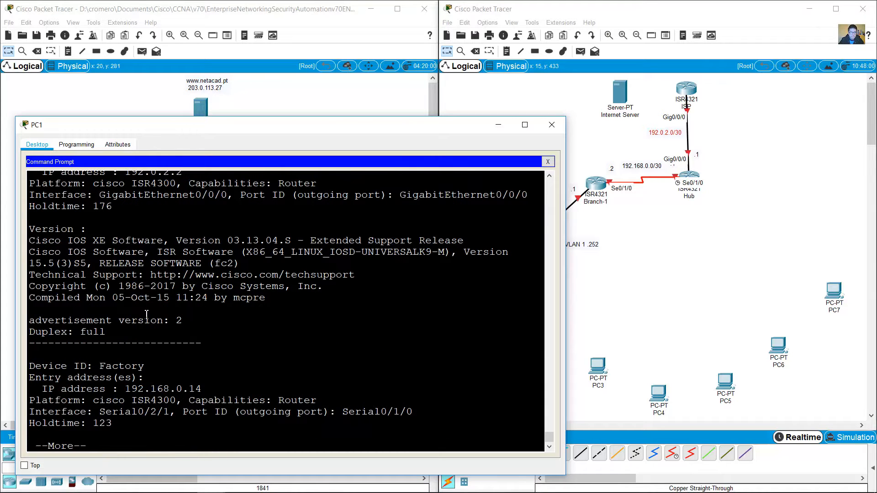
pyautogui.scroll(2, 146, 314)
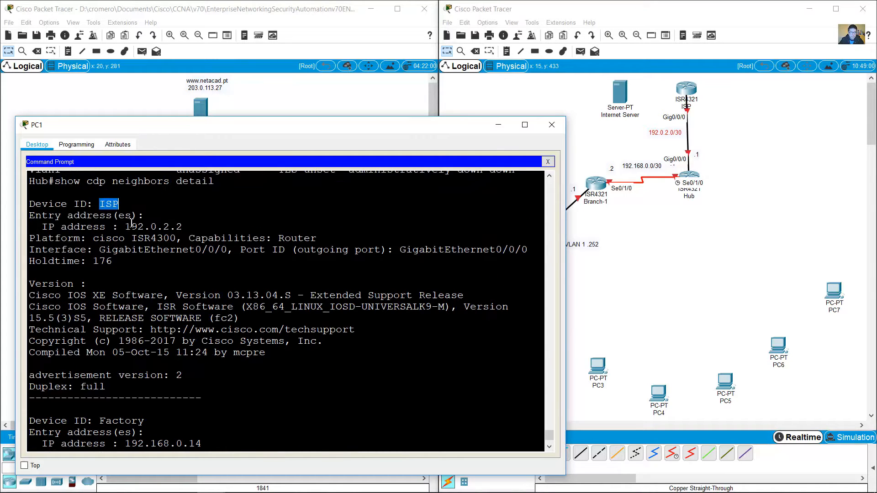
pyautogui.moveTo(126, 226); pyautogui.dragTo(184, 226)
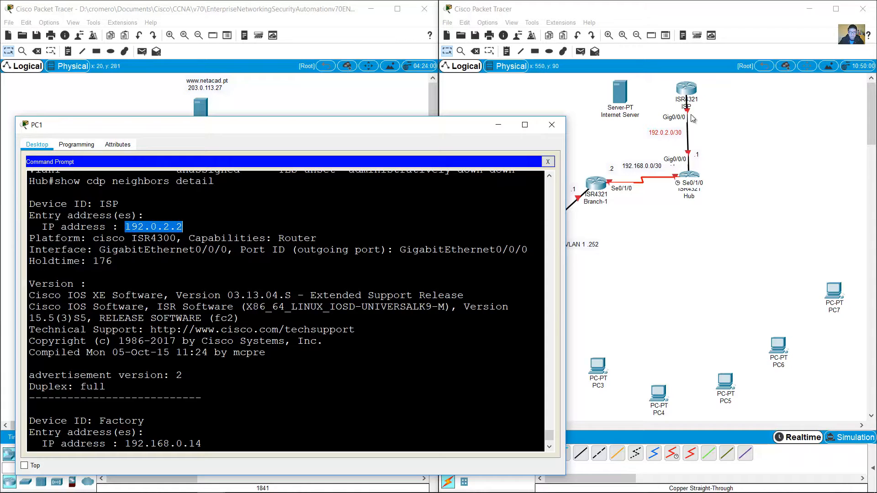
# Step: Copy the .1 note beside ISP and change it to .2
pyautogui.click(703, 132)
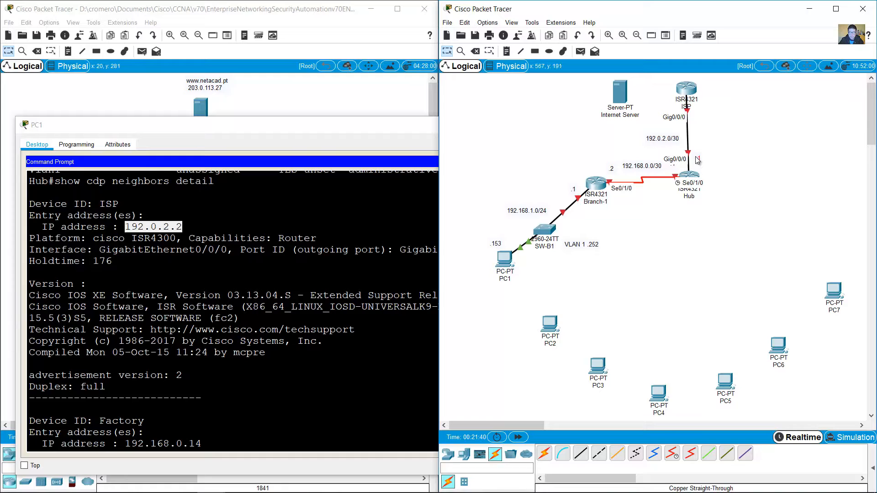
pyautogui.moveTo(698, 161); pyautogui.dragTo(700, 136)
pyautogui.doubleClick(697, 114)
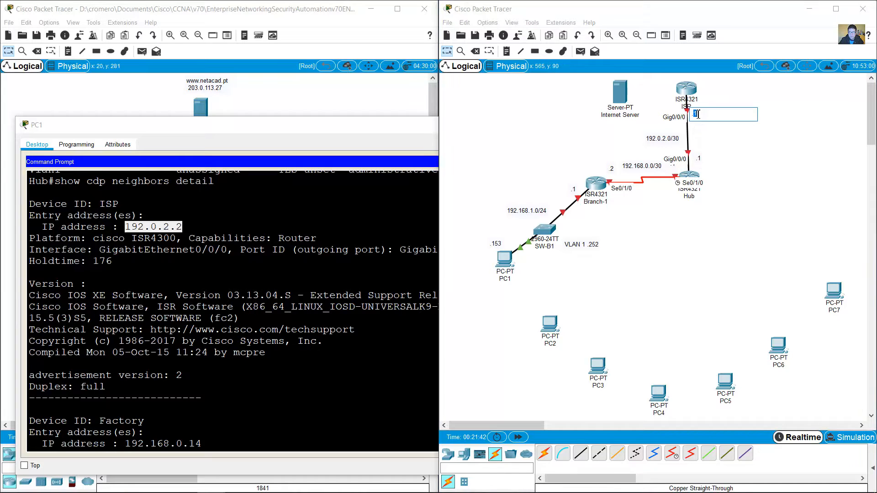
pyautogui.write('.2')
pyautogui.press('Return')
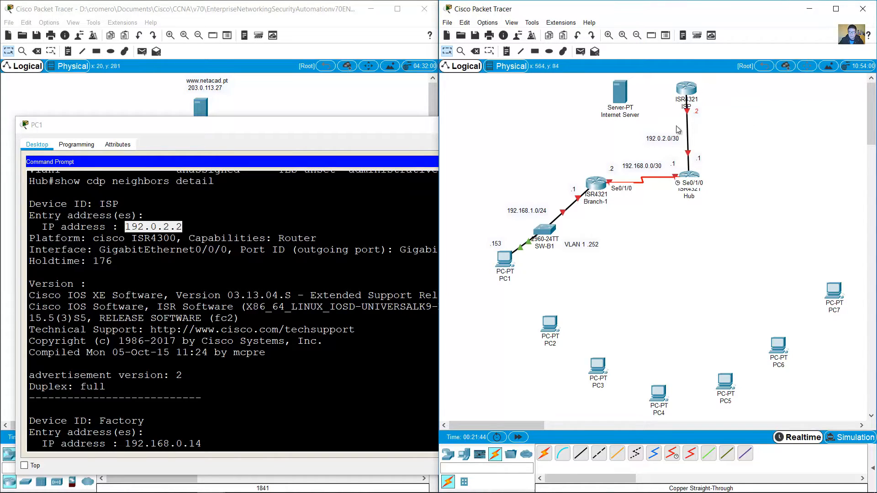
pyautogui.moveTo(669, 141); pyautogui.dragTo(671, 138)
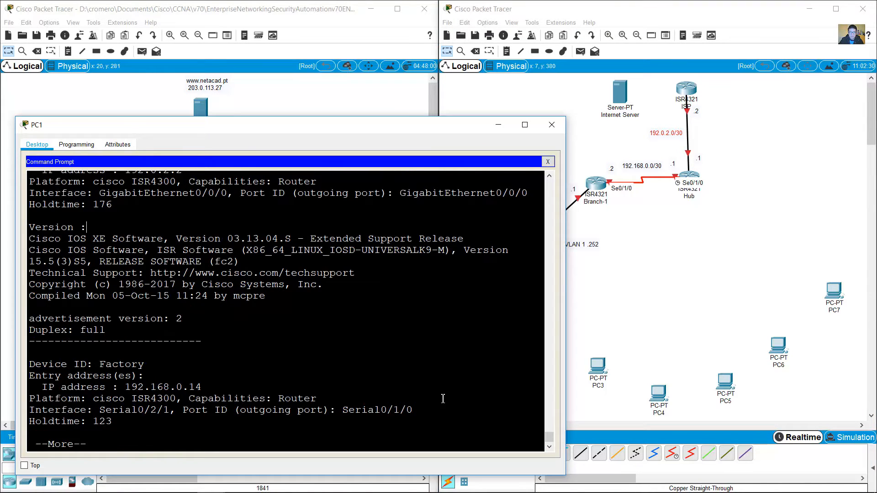
# Step: Locate the Factory entry in Hub's CDP neighbors table
pyautogui.scroll(12, 443, 399)
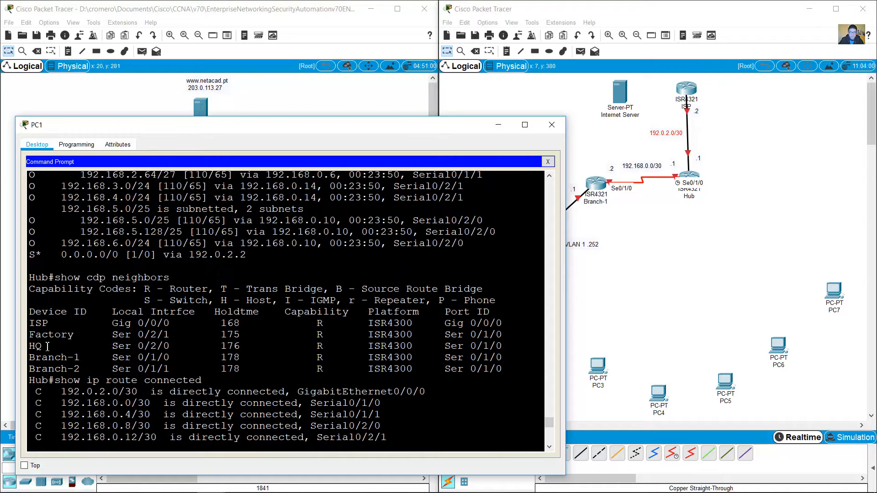
pyautogui.moveTo(31, 334); pyautogui.dragTo(94, 335)
pyautogui.moveTo(317, 335); pyautogui.dragTo(407, 335)
pyautogui.click(406, 334)
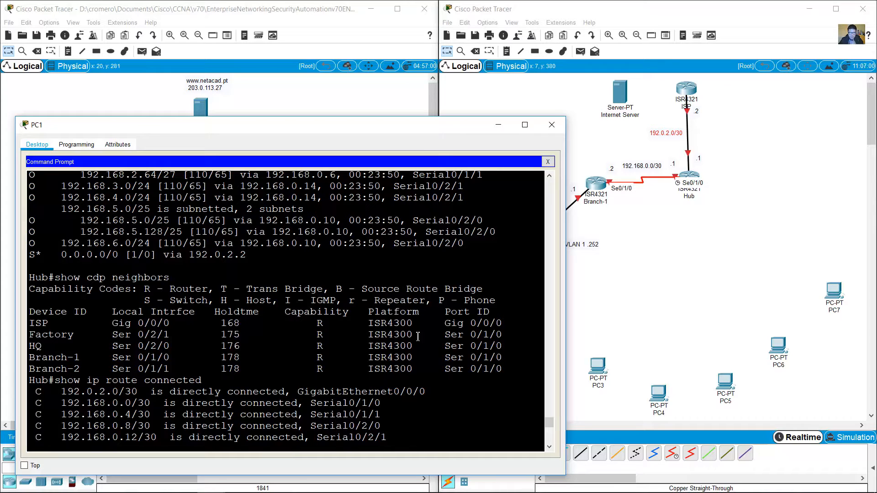
pyautogui.click(626, 284)
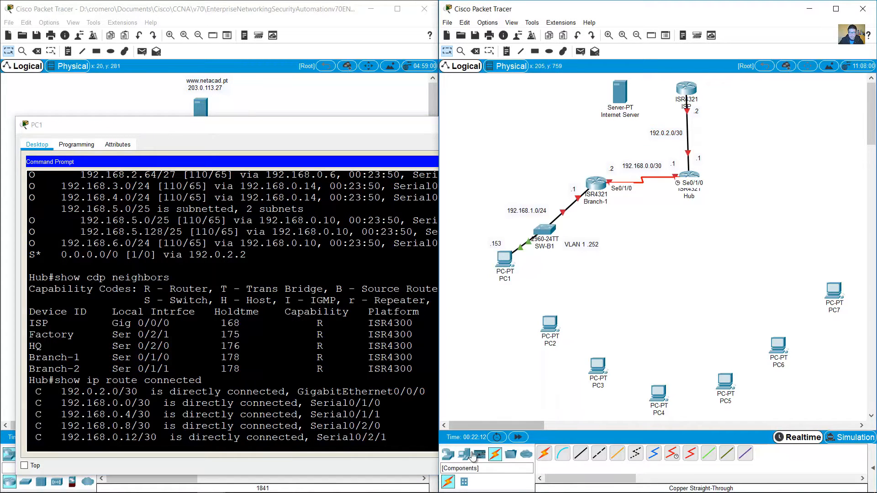
# Step: Place an ISR4321 router to the right of Hub
pyautogui.click(447, 453)
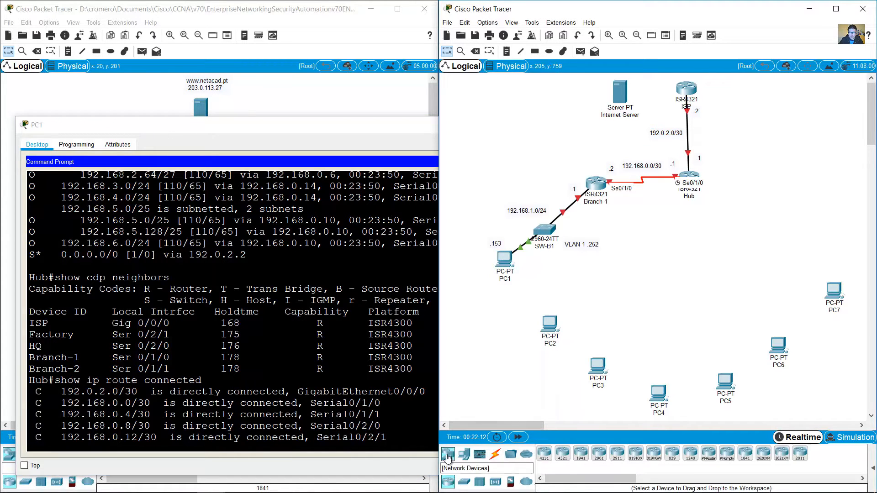
pyautogui.click(563, 459)
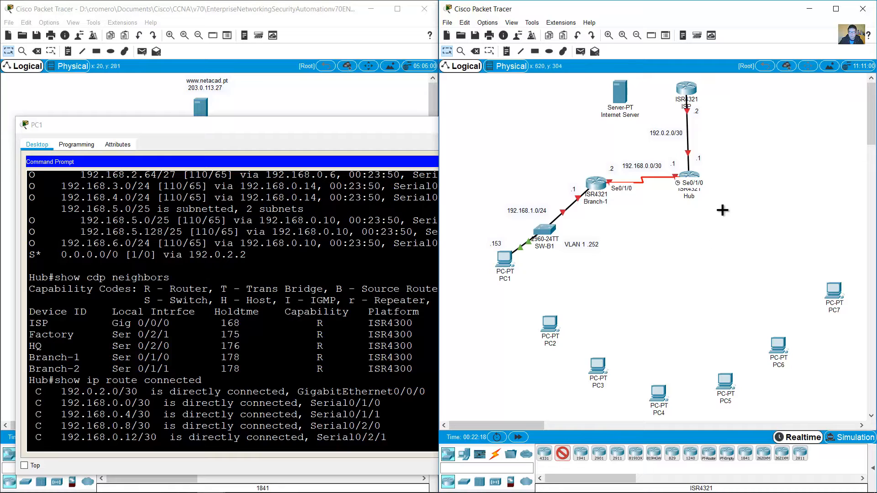
pyautogui.click(776, 174)
# Step: Rename the new router Factory and identify Hub's interface facing it
pyautogui.click(785, 192)
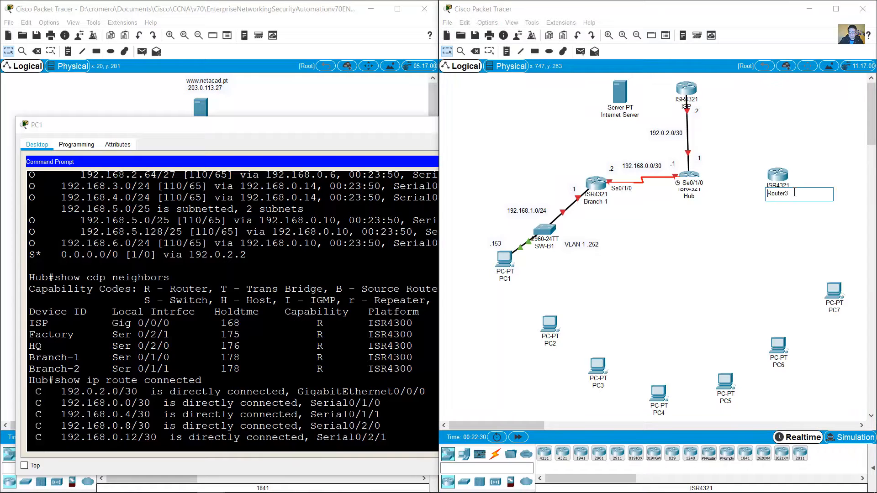
pyautogui.doubleClick(51, 334)
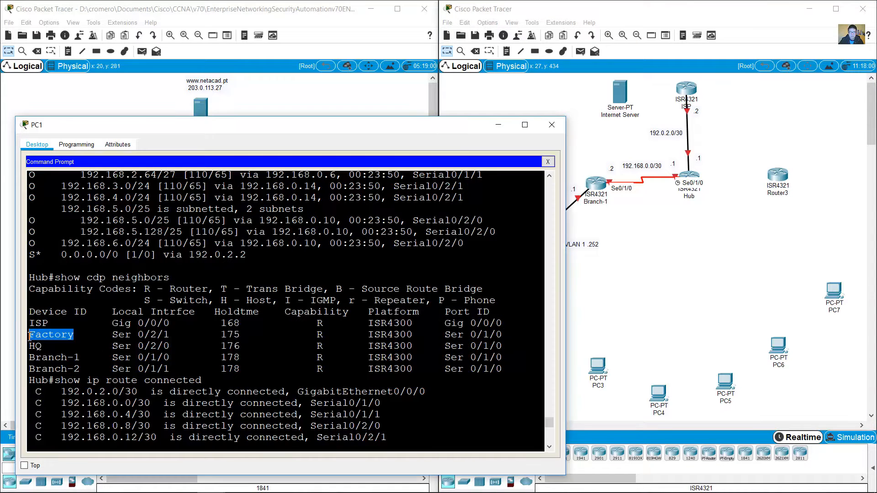
pyautogui.click(729, 201)
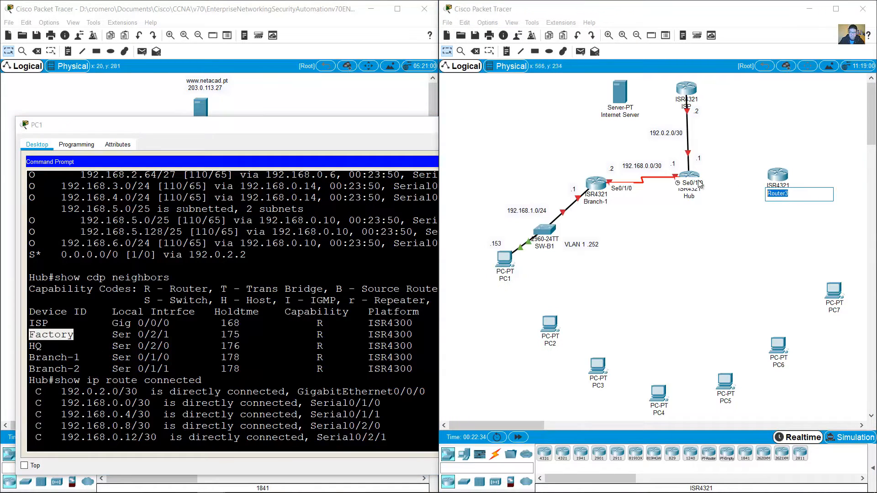
pyautogui.write('FA')
pyautogui.press('Left')
pyautogui.press('Left')
pyautogui.press('Left')
pyautogui.press('BackSpace')
pyautogui.click(757, 201)
pyautogui.moveTo(779, 175); pyautogui.dragTo(788, 175)
pyautogui.click(270, 305)
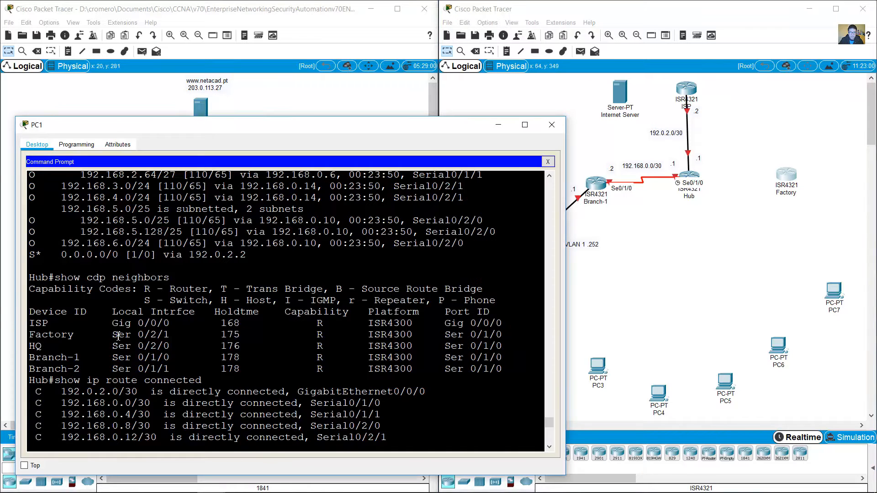
pyautogui.moveTo(107, 336); pyautogui.dragTo(187, 350)
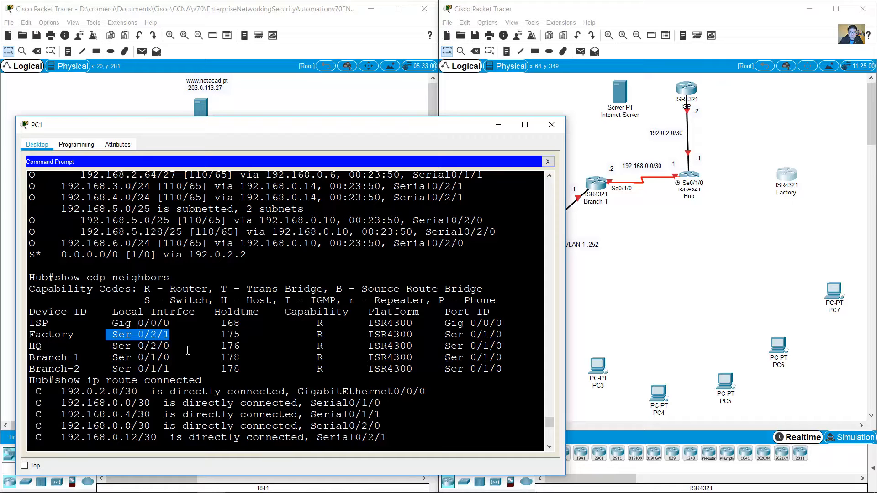
# Step: Find the 192.168.0.12/30 connected route on Serial0/2/1 in the routing output
pyautogui.scroll(-2, 186, 353)
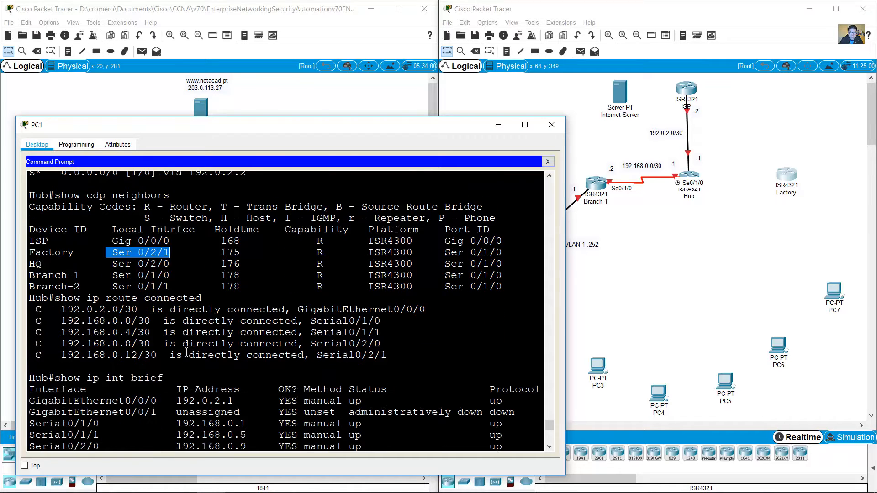
pyautogui.click(312, 343)
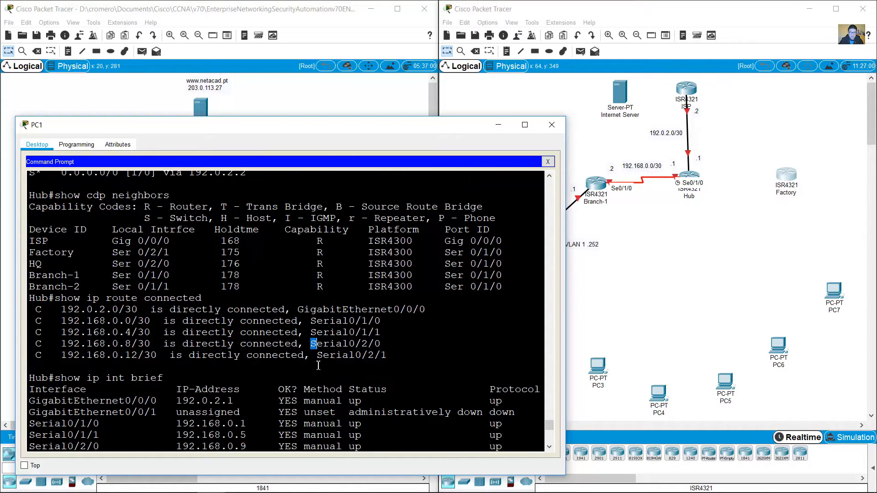
pyautogui.moveTo(317, 355); pyautogui.dragTo(388, 355)
pyautogui.moveTo(164, 356); pyautogui.dragTo(60, 360)
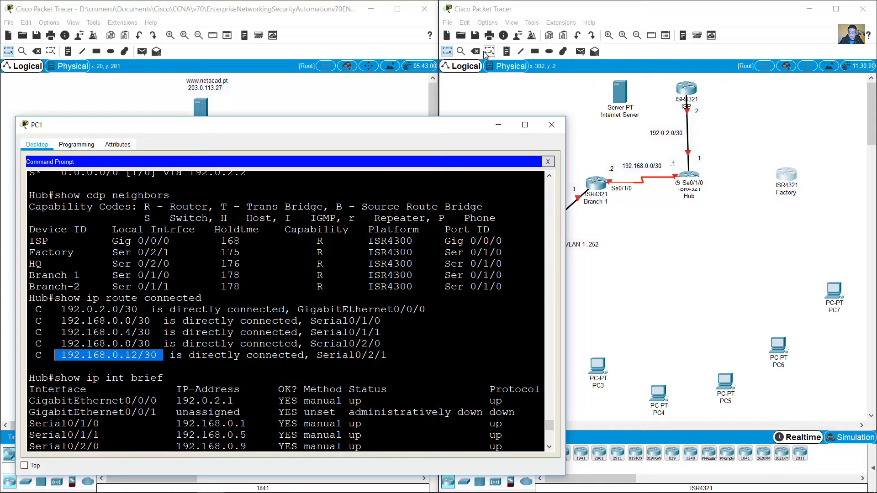
# Step: Copy the subnet note toward Factory and edit it to 192.168.0.12/30
pyautogui.click(449, 52)
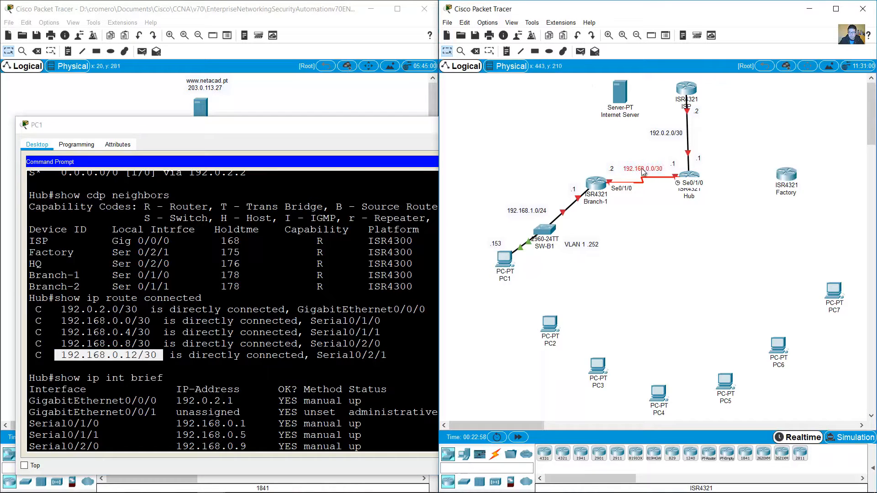
pyautogui.moveTo(642, 170); pyautogui.dragTo(736, 176)
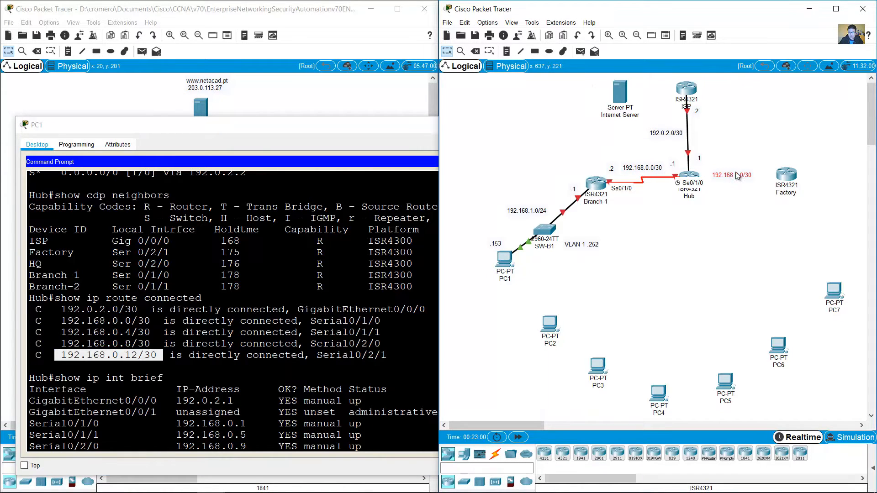
pyautogui.click(736, 176)
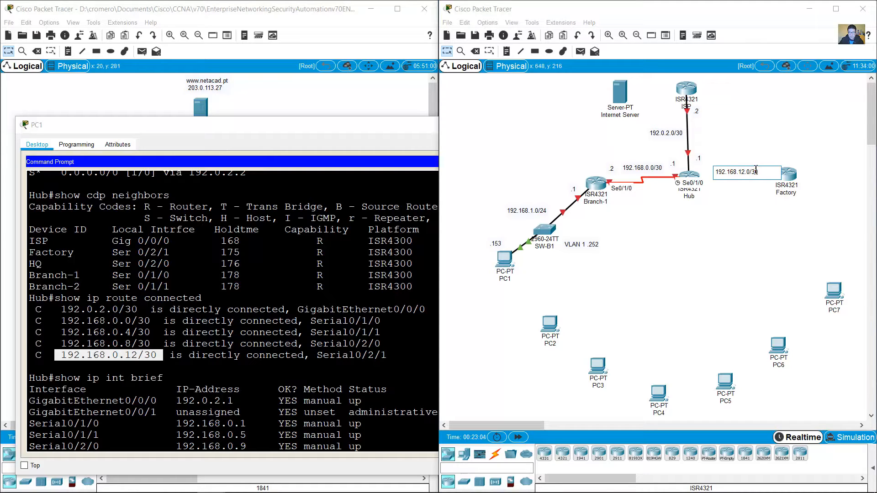
pyautogui.press('BackSpace')
pyautogui.press('BackSpace')
pyautogui.write('0')
pyautogui.press('BackSpace')
pyautogui.write('12')
pyautogui.click(763, 154)
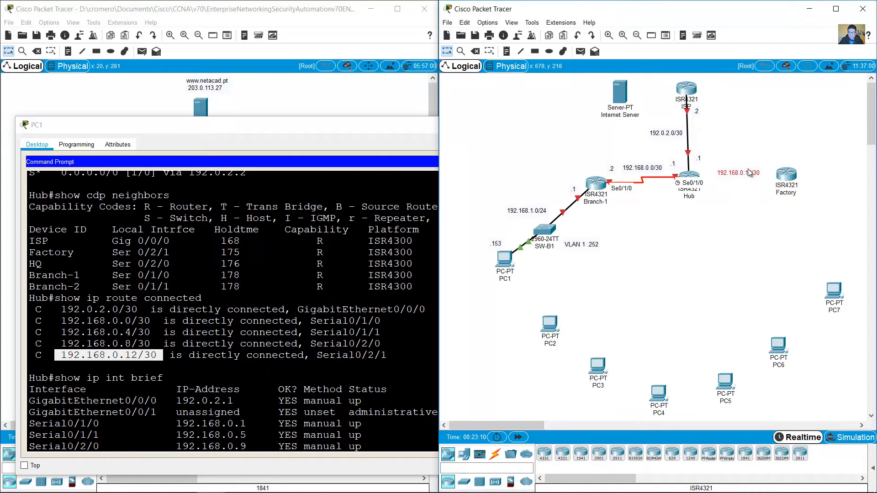
pyautogui.click(495, 249)
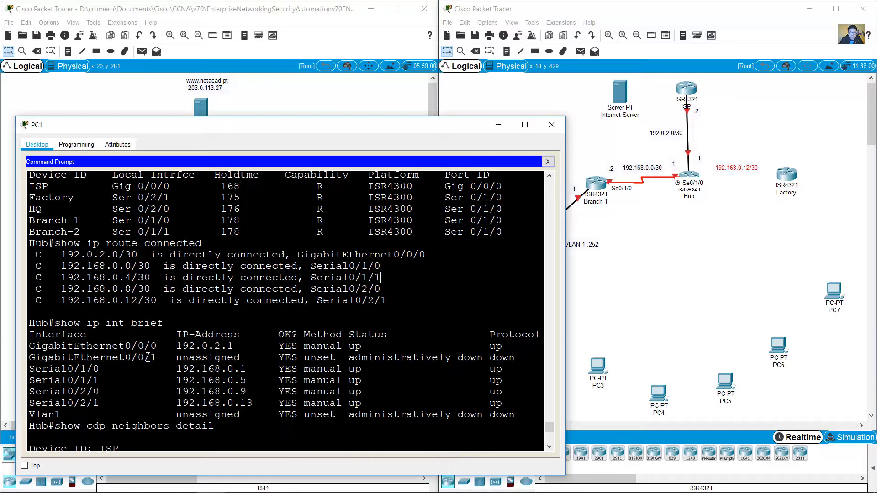
# Step: Confirm Serial0/2/1 ends in .13 and add a .13 note beside Hub
pyautogui.moveTo(329, 302); pyautogui.dragTo(395, 303)
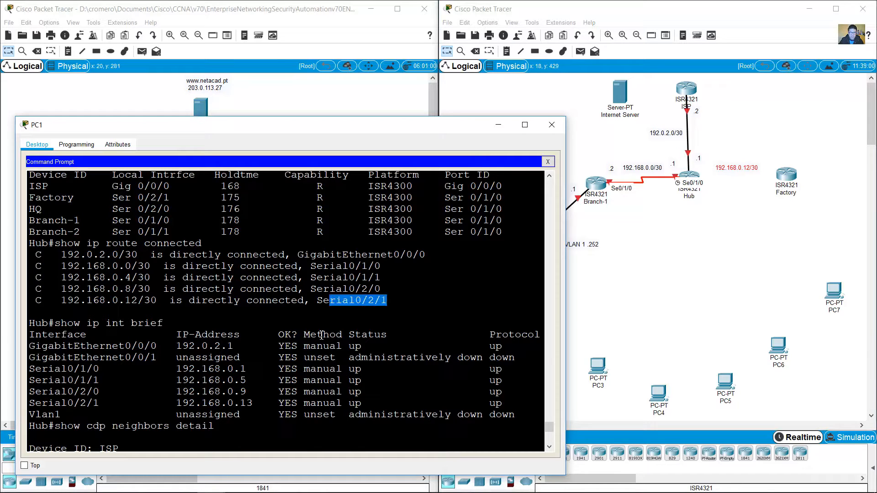
pyautogui.moveTo(55, 403); pyautogui.dragTo(132, 402)
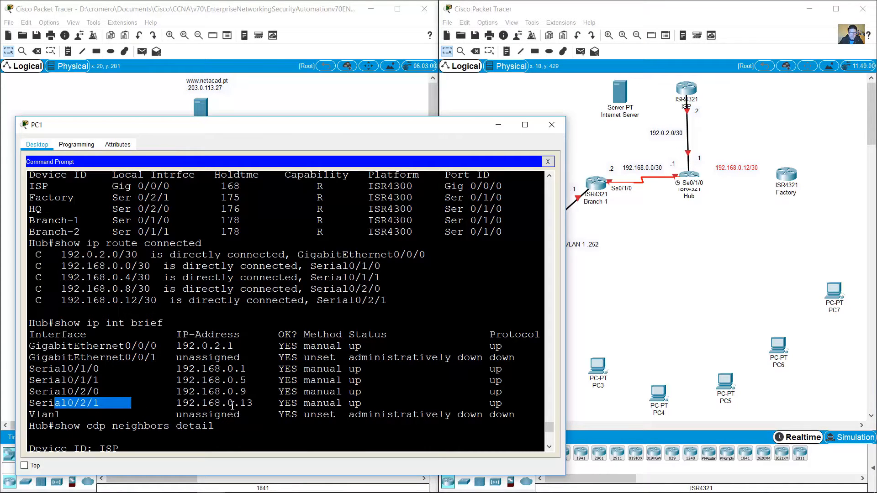
pyautogui.moveTo(240, 404); pyautogui.dragTo(248, 405)
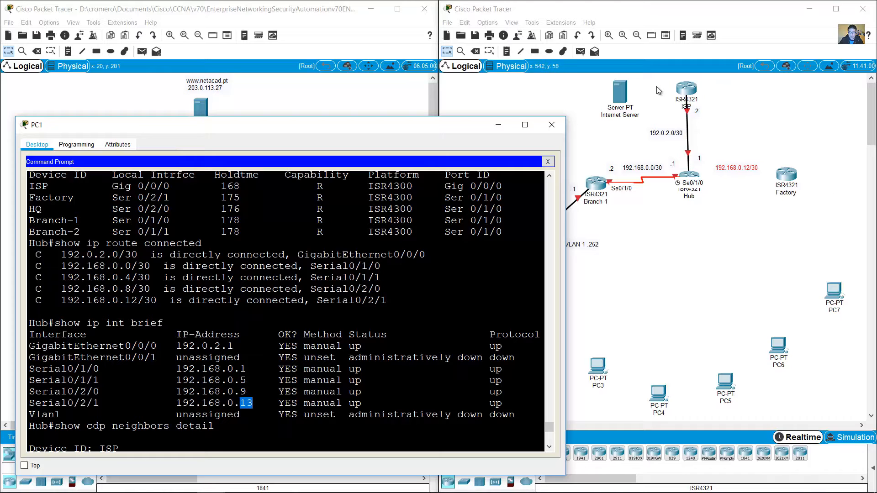
pyautogui.click(508, 52)
pyautogui.click(508, 52)
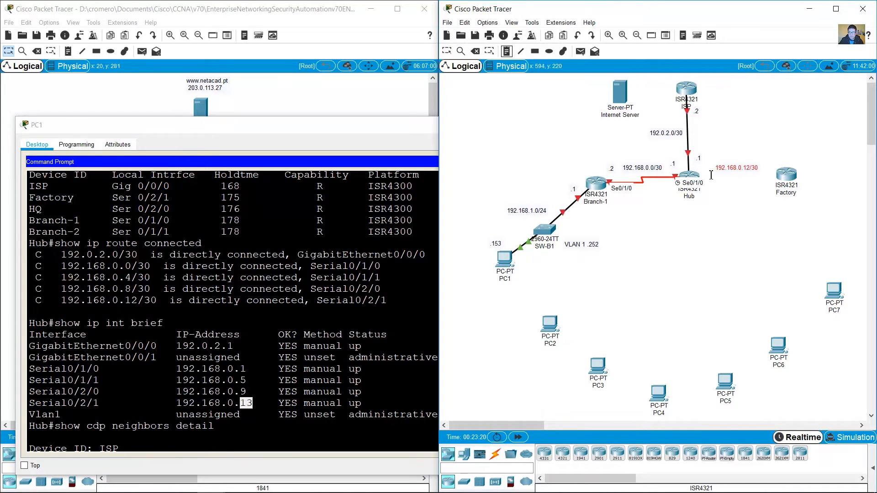
pyautogui.click(708, 175)
pyautogui.write('.13')
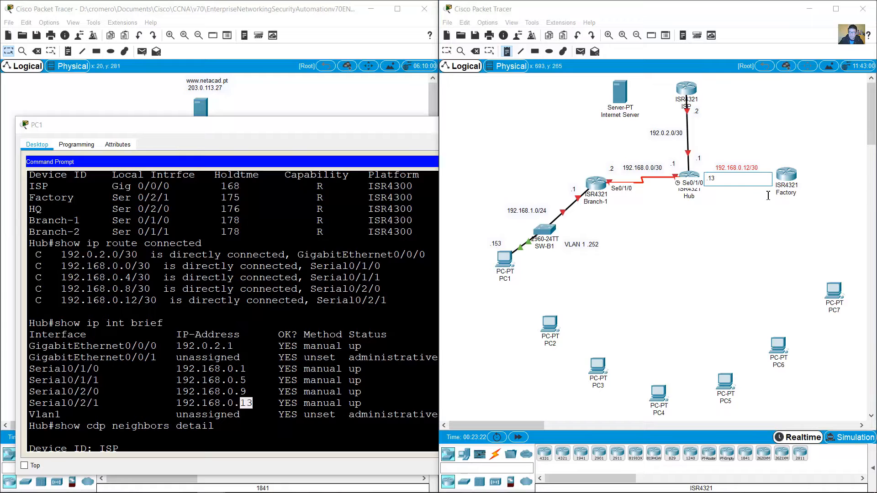
pyautogui.click(447, 51)
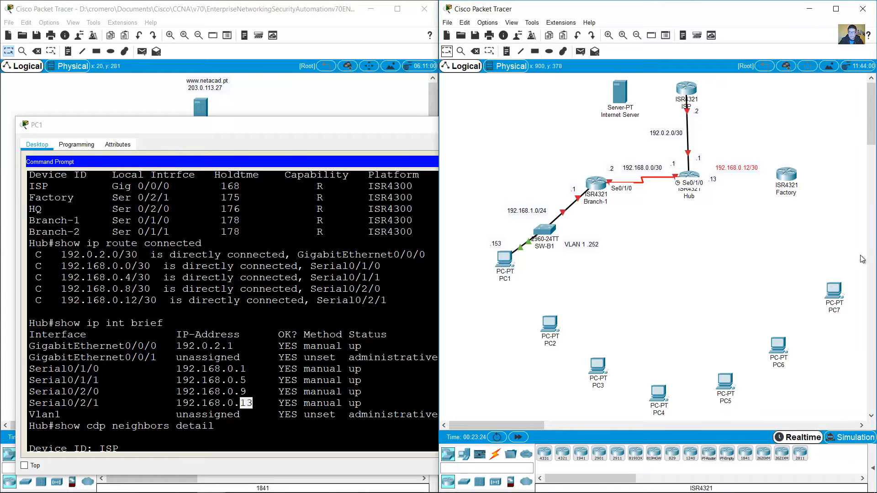
pyautogui.moveTo(719, 182); pyautogui.dragTo(787, 175)
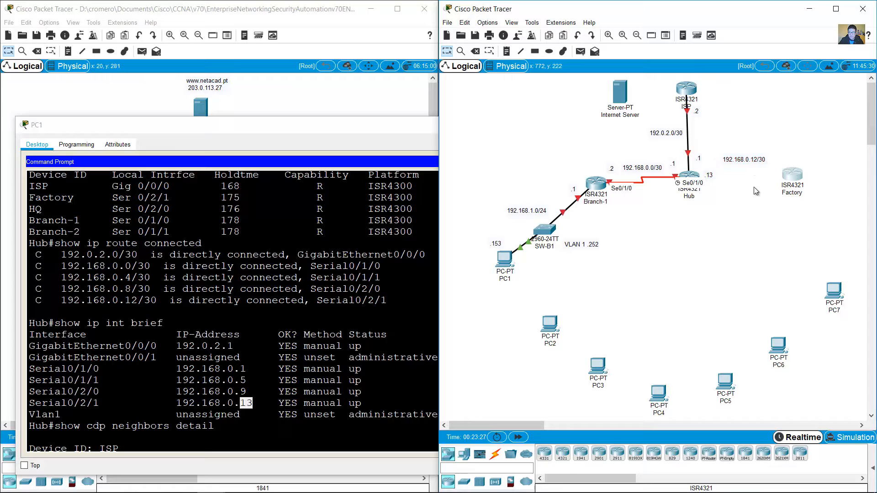
# Step: Read Factory's 192.168.0.14 from the CDP details and add a .14 note beside Factory
pyautogui.click(261, 363)
pyautogui.scroll(-7, 267, 387)
pyautogui.scroll(-3, 267, 387)
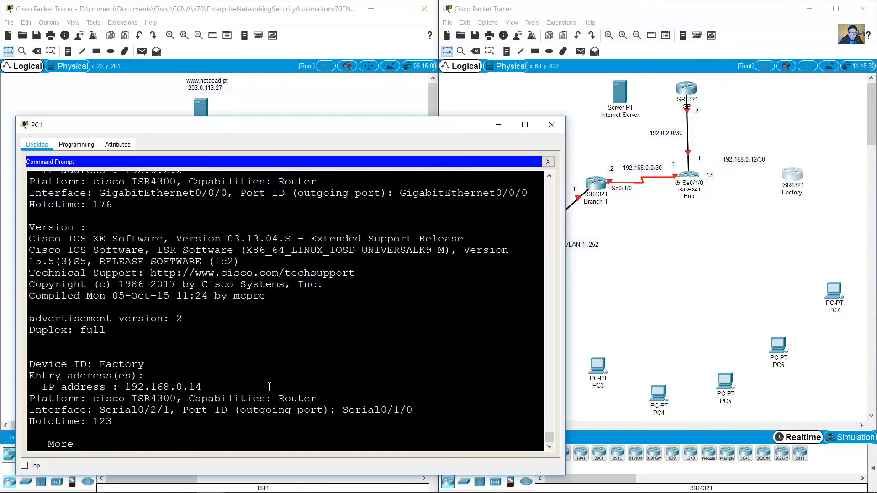
pyautogui.doubleClick(150, 364)
pyautogui.moveTo(125, 388); pyautogui.dragTo(202, 388)
pyautogui.click(809, 203)
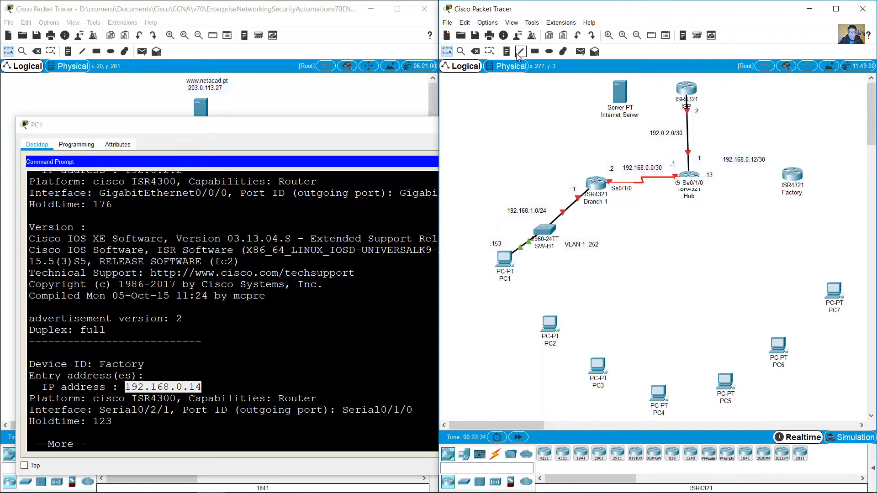
pyautogui.click(763, 172)
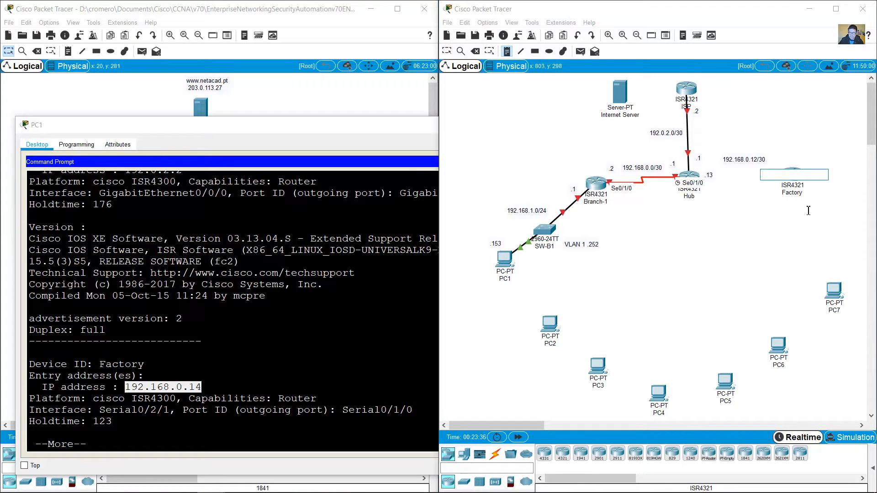
pyautogui.write('.14')
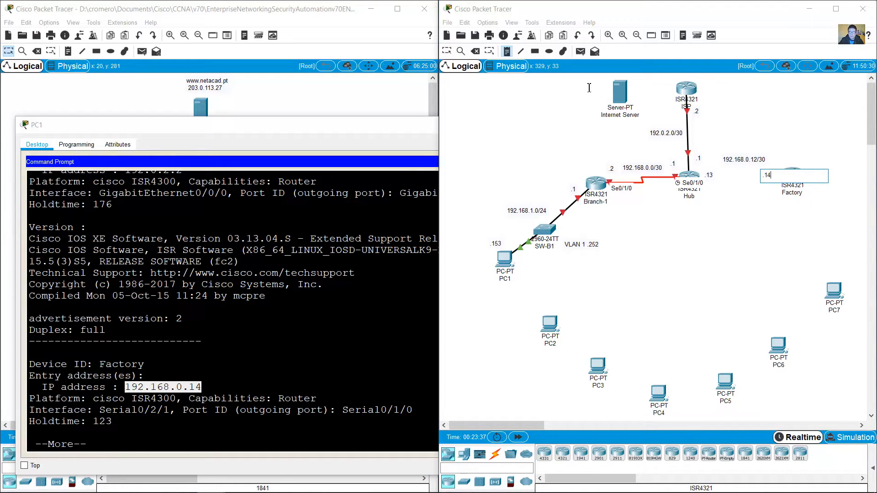
pyautogui.click(446, 51)
pyautogui.click(304, 342)
pyautogui.scroll(6, 304, 341)
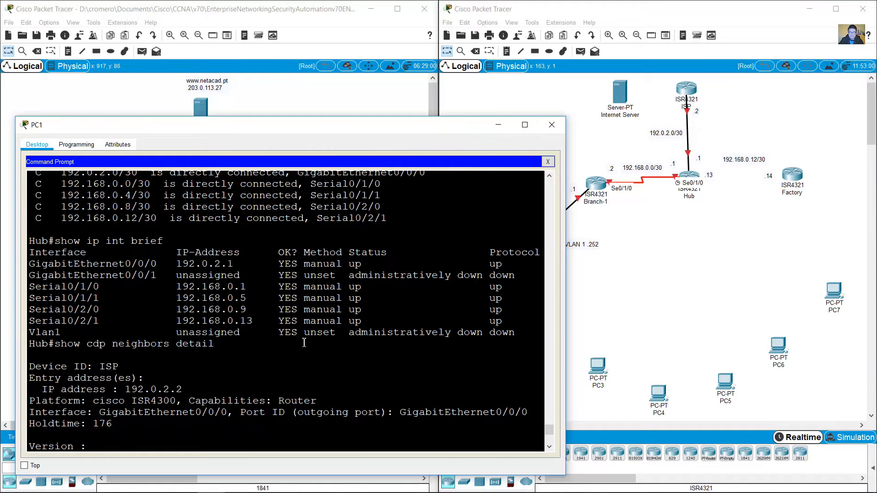
pyautogui.scroll(6, 304, 342)
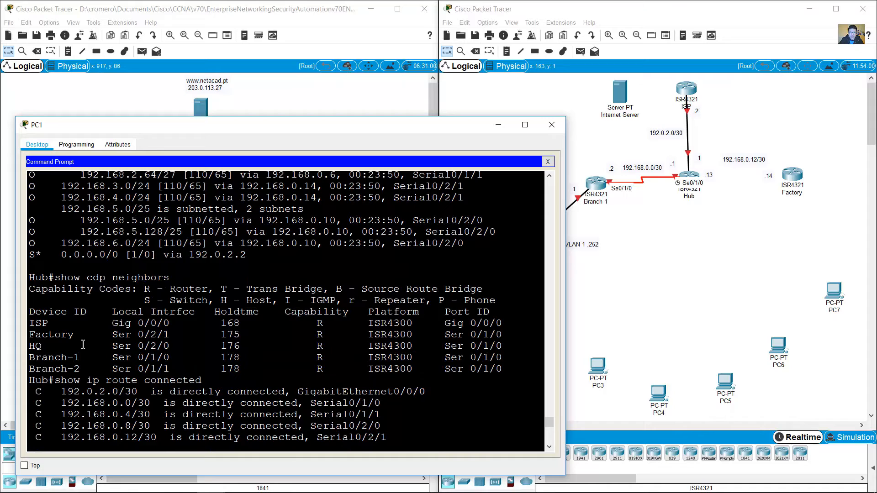
# Step: Install a NIM-2T module in Factory's empty slot to provide its Ser 0/1/0 port
pyautogui.moveTo(113, 335); pyautogui.dragTo(172, 337)
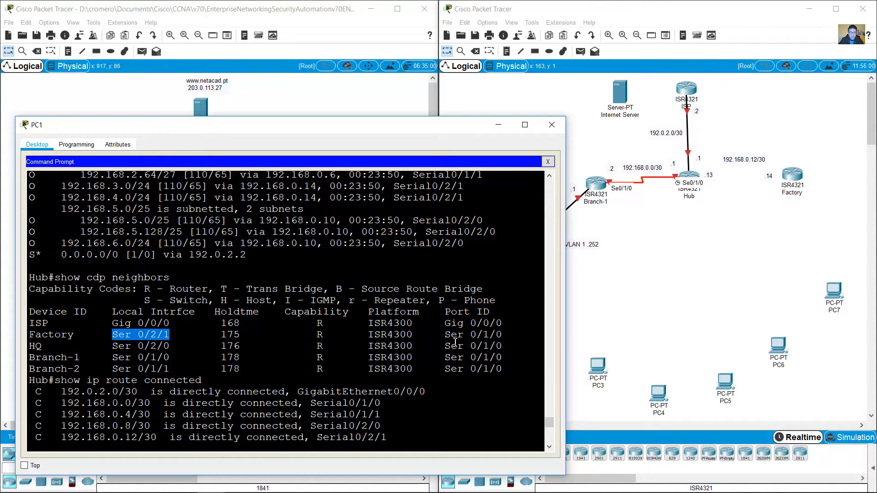
pyautogui.moveTo(446, 337); pyautogui.dragTo(506, 337)
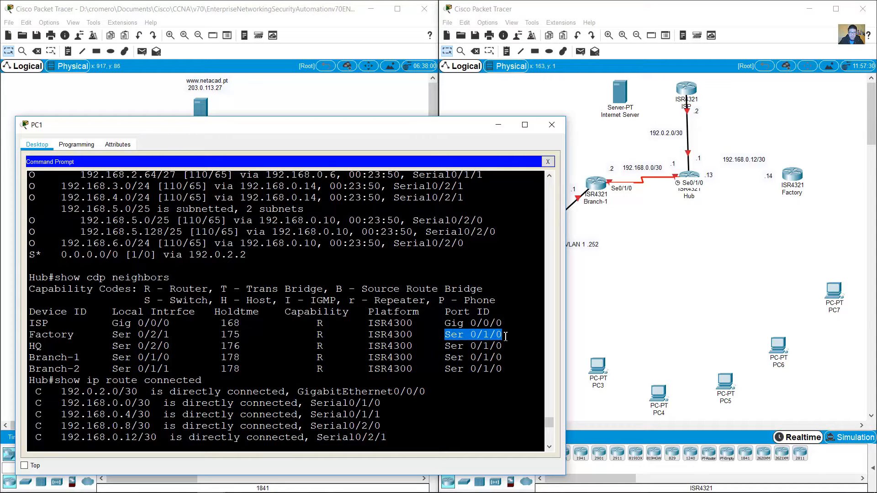
pyautogui.click(748, 247)
pyautogui.click(794, 176)
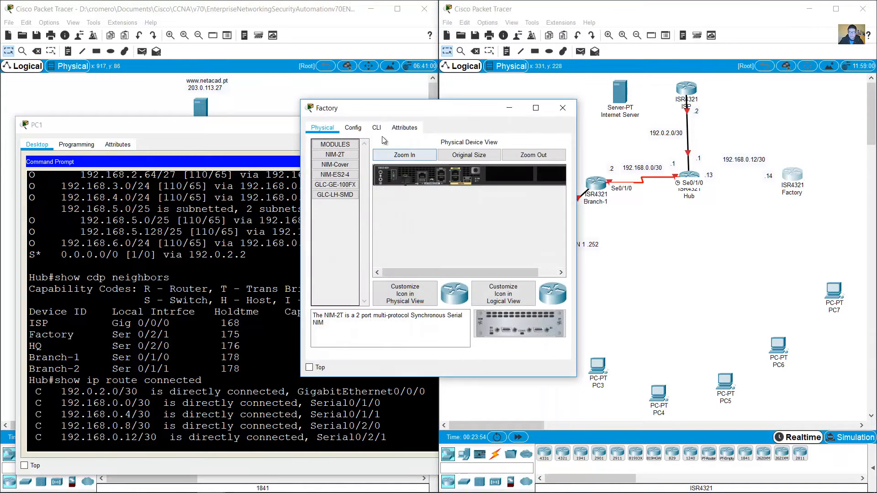
pyautogui.click(396, 155)
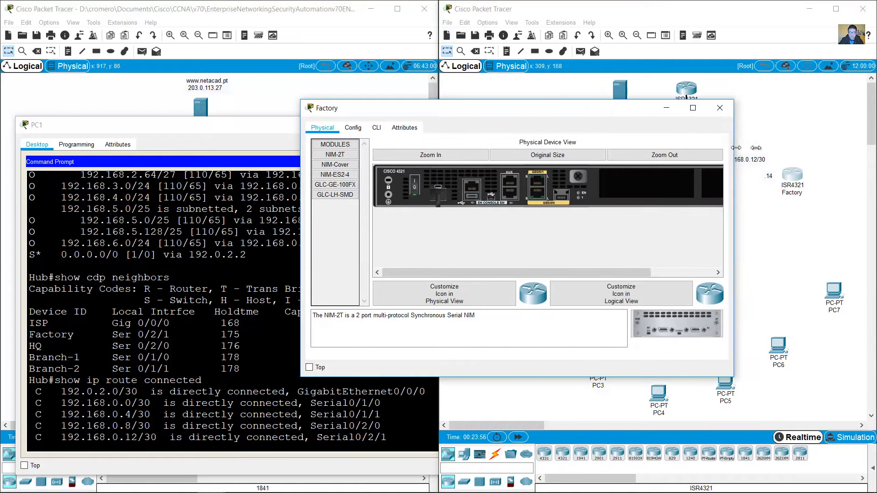
pyautogui.moveTo(738, 320); pyautogui.dragTo(641, 189)
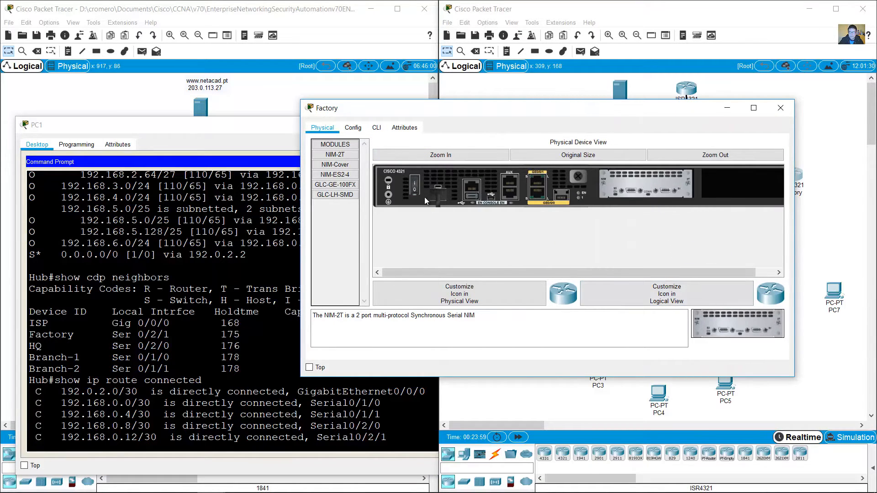
pyautogui.click(783, 109)
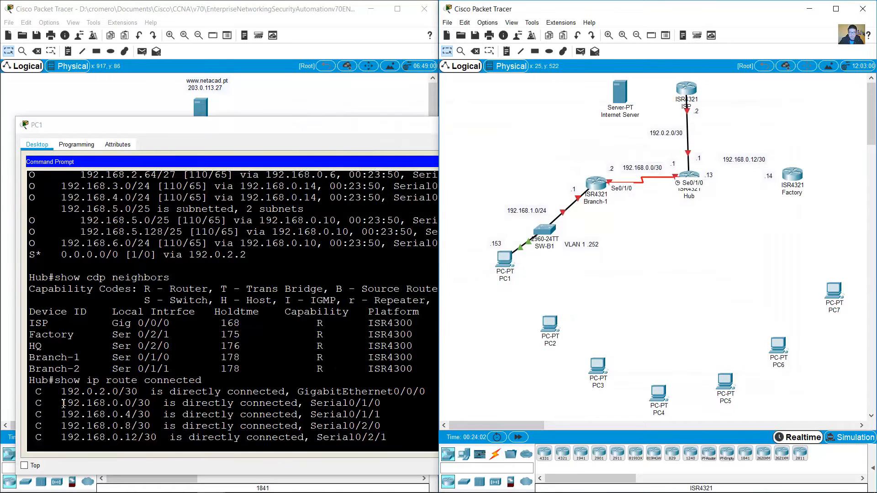
# Step: Connect Hub's Serial0/2/1 to Factory's Serial0/1/0 with a serial DCE cable
pyautogui.click(169, 328)
pyautogui.moveTo(112, 334); pyautogui.dragTo(169, 335)
pyautogui.moveTo(446, 334); pyautogui.dragTo(542, 334)
pyautogui.click(634, 360)
pyautogui.click(494, 454)
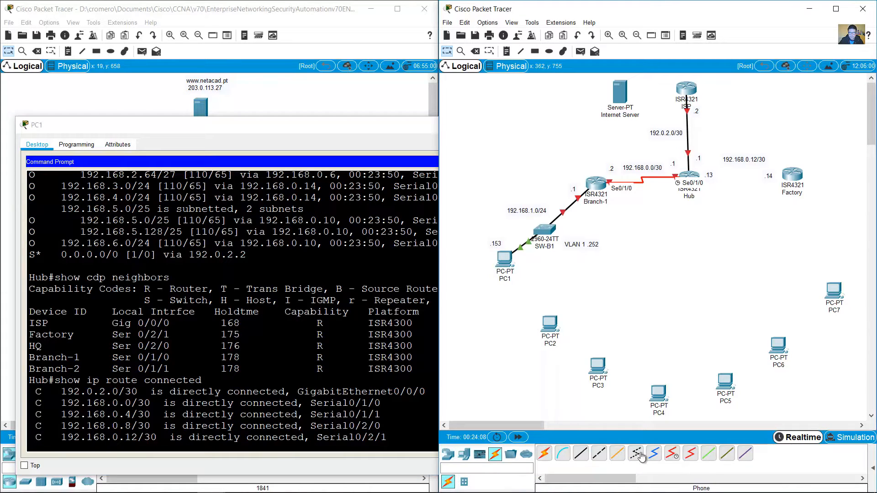
pyautogui.click(672, 453)
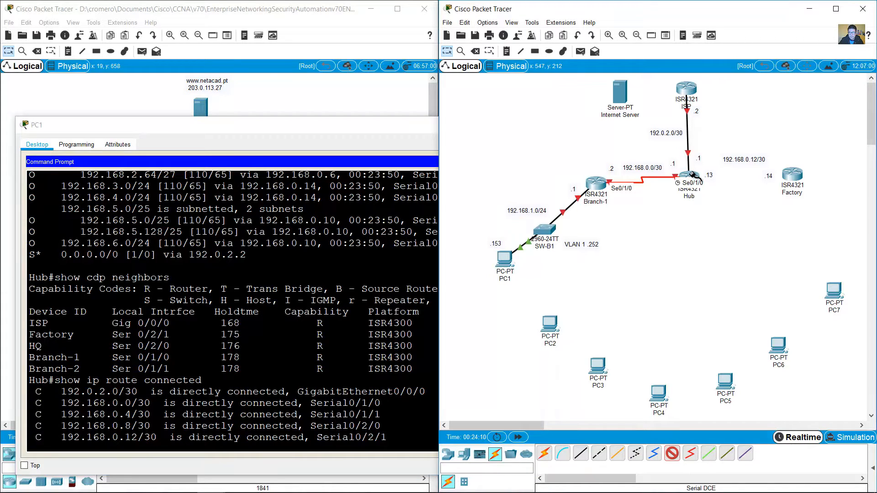
pyautogui.click(693, 174)
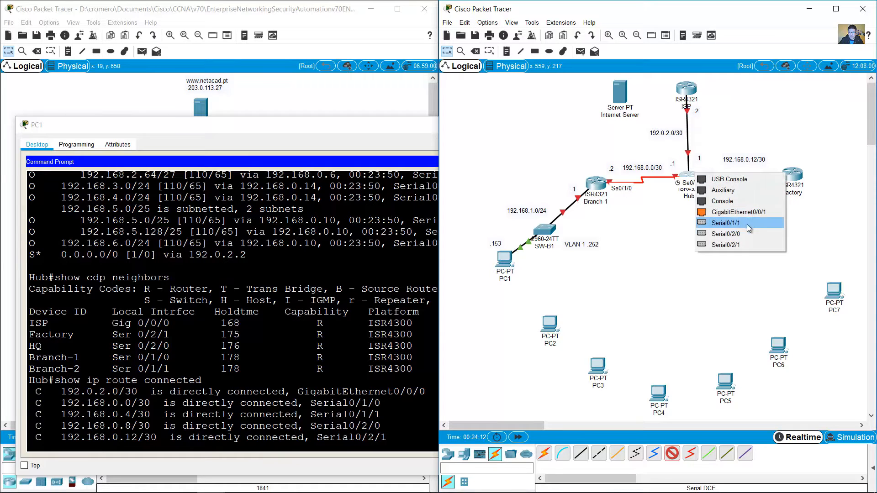
pyautogui.click(743, 245)
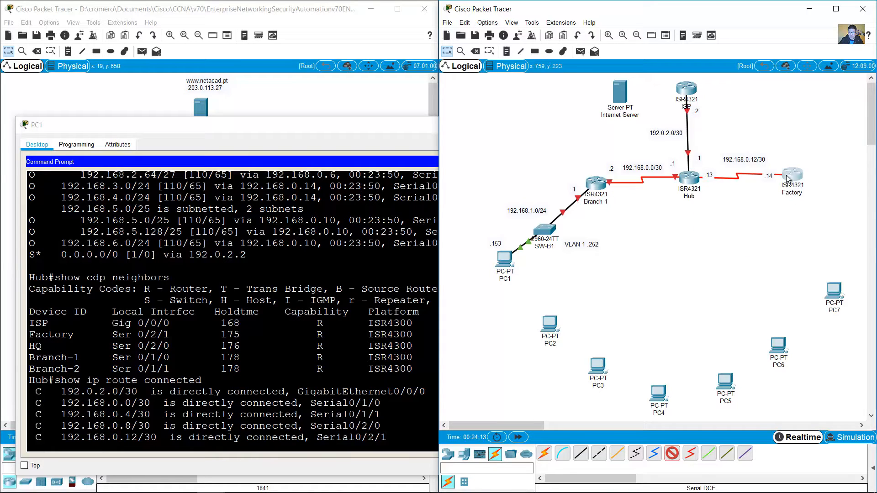
pyautogui.click(787, 176)
pyautogui.click(820, 237)
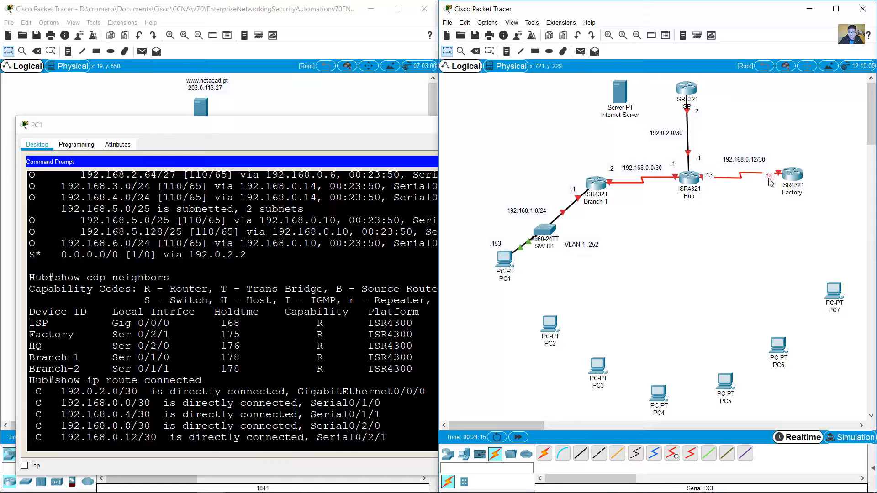
# Step: Align the .13 and 192.168.0.12/30 labels along the Hub–Factory link
pyautogui.moveTo(706, 179); pyautogui.dragTo(709, 190)
pyautogui.moveTo(735, 162); pyautogui.dragTo(733, 189)
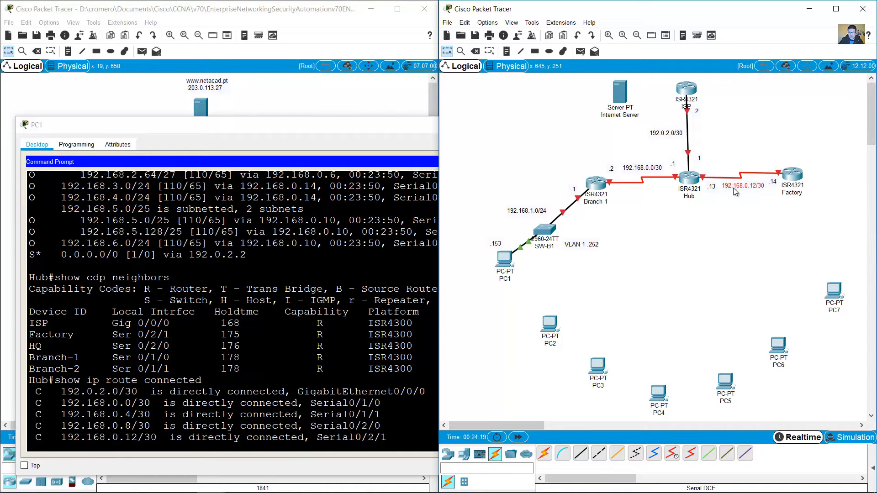
pyautogui.click(721, 133)
pyautogui.moveTo(698, 162); pyautogui.dragTo(701, 155)
pyautogui.moveTo(713, 191); pyautogui.dragTo(775, 168)
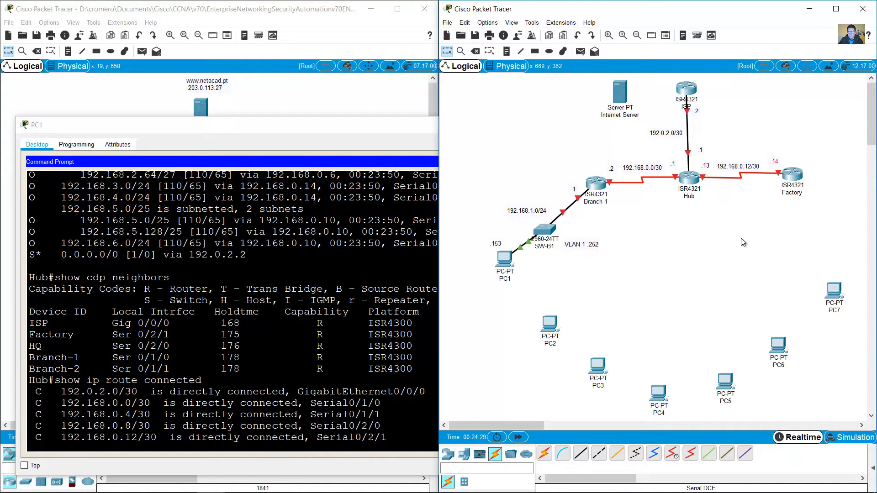
# Step: Check the HQ neighbor entry and place an ISR4321 router below Factory
pyautogui.click(82, 340)
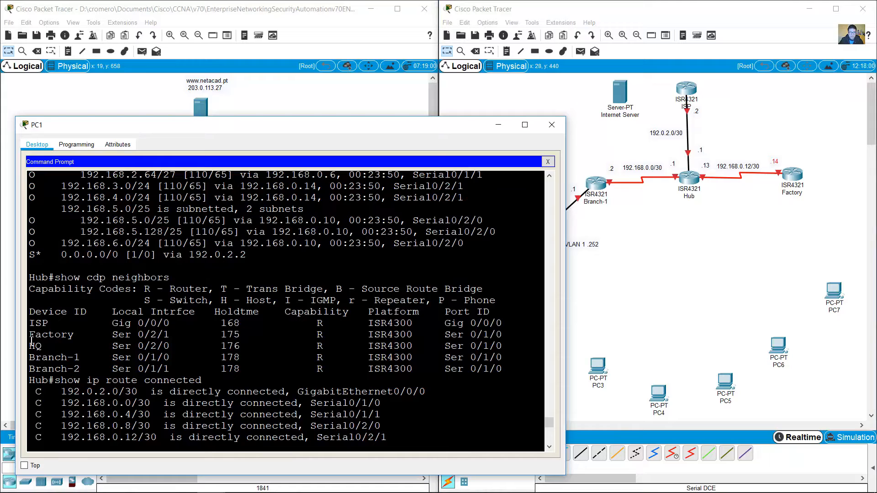
pyautogui.moveTo(30, 346); pyautogui.dragTo(55, 346)
pyautogui.moveTo(310, 346); pyautogui.dragTo(348, 346)
pyautogui.click(738, 262)
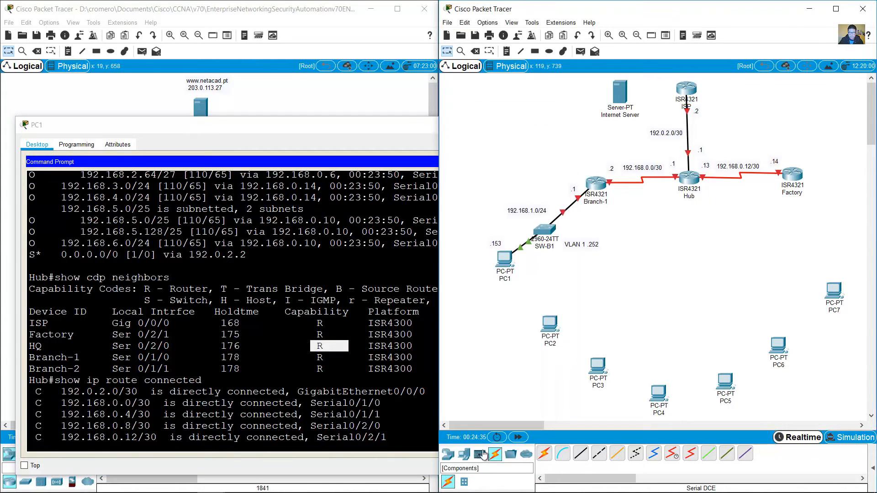
pyautogui.click(448, 454)
pyautogui.click(562, 454)
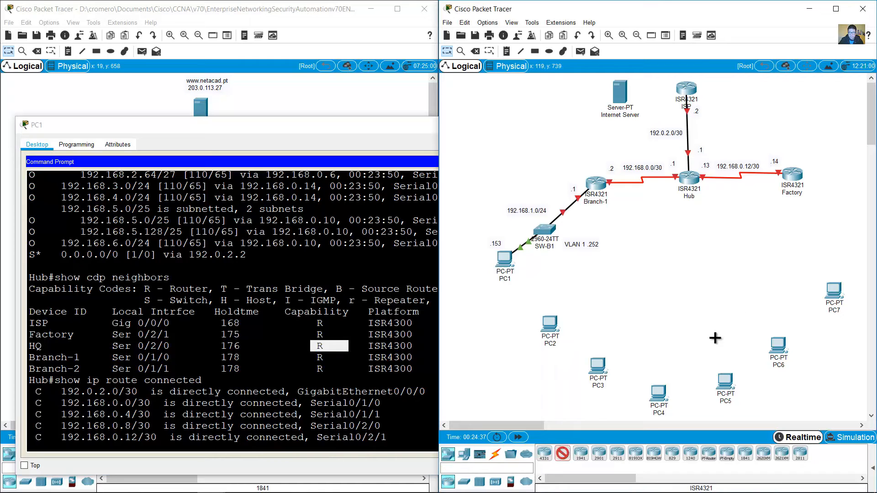
pyautogui.click(750, 259)
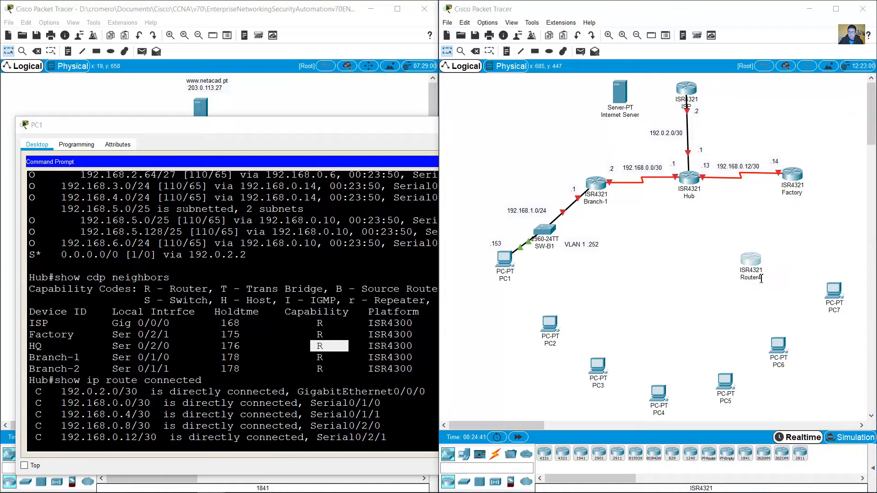
# Step: Name the new router HQ and return to PC1's command prompt
pyautogui.write('HQ')
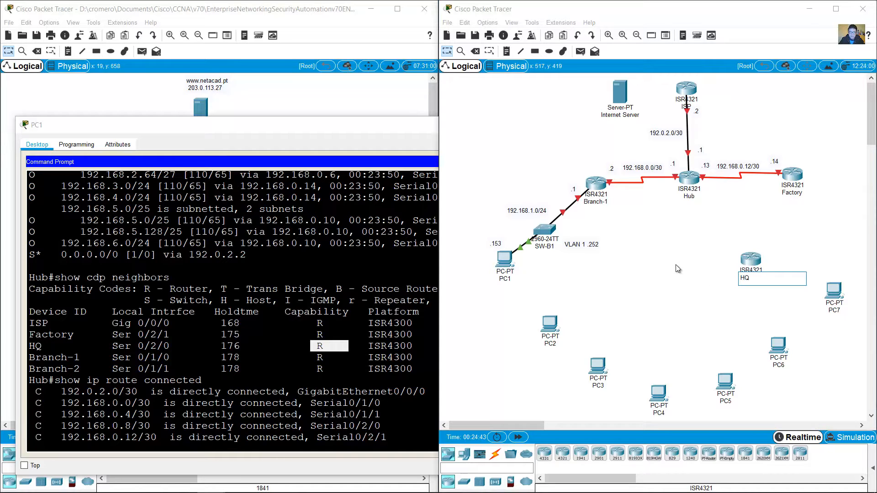
pyautogui.press('Return')
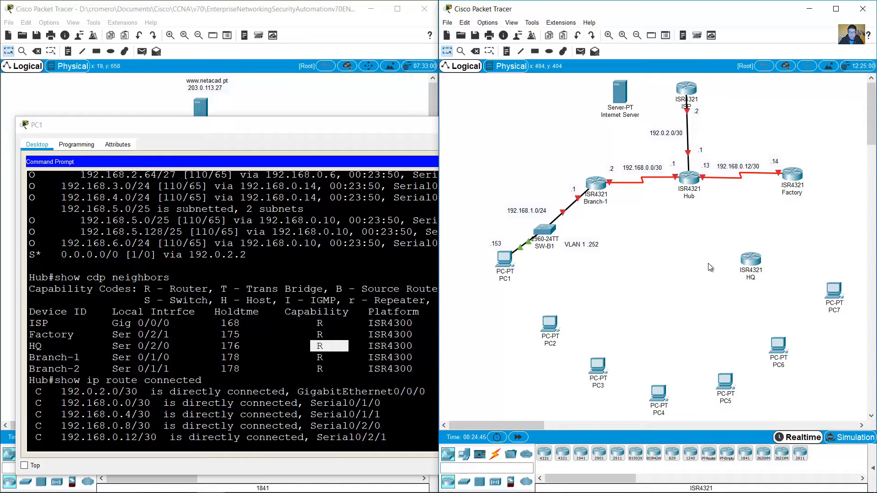
pyautogui.click(122, 348)
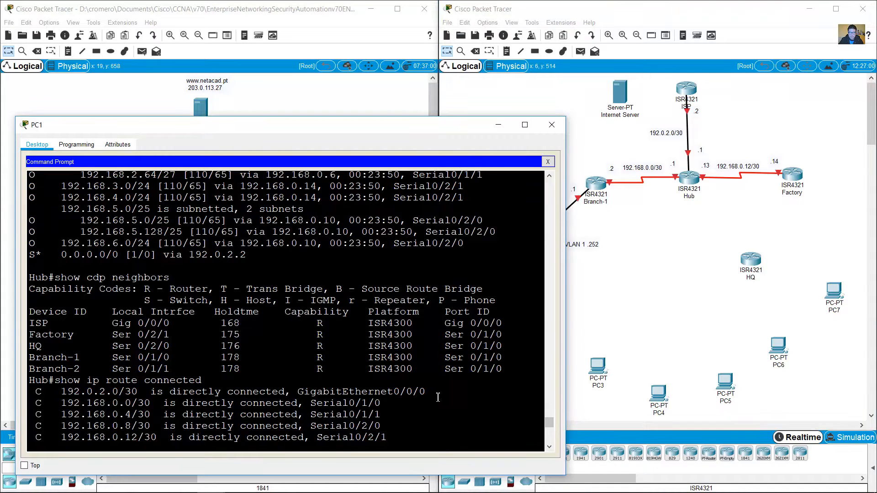
# Step: Highlight Hub's interface toward HQ and the 192.168.0.8/30 network in the terminal output
pyautogui.moveTo(115, 346); pyautogui.dragTo(170, 346)
pyautogui.scroll(-2, 551, 442)
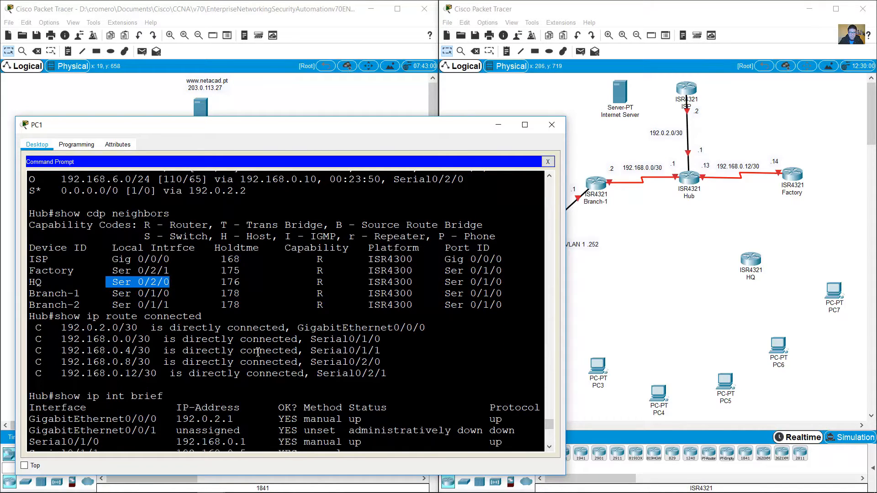
pyautogui.moveTo(311, 361); pyautogui.dragTo(380, 362)
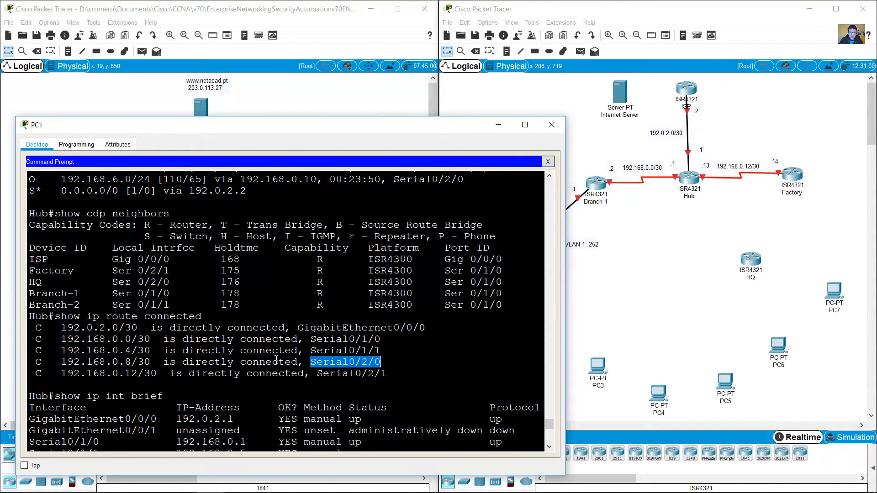
pyautogui.moveTo(61, 362); pyautogui.dragTo(147, 363)
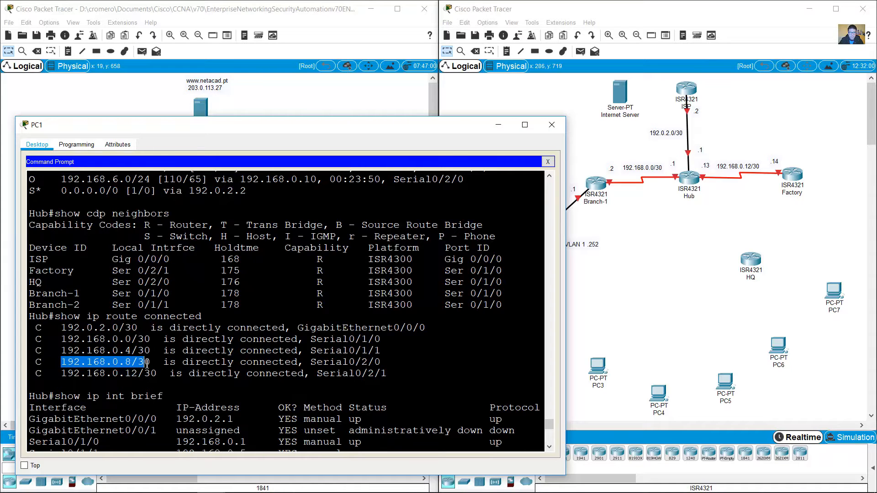
# Step: Copy the 192.168.0.12/30 note toward HQ and edit it to read 192.168.0.8/30
pyautogui.click(743, 129)
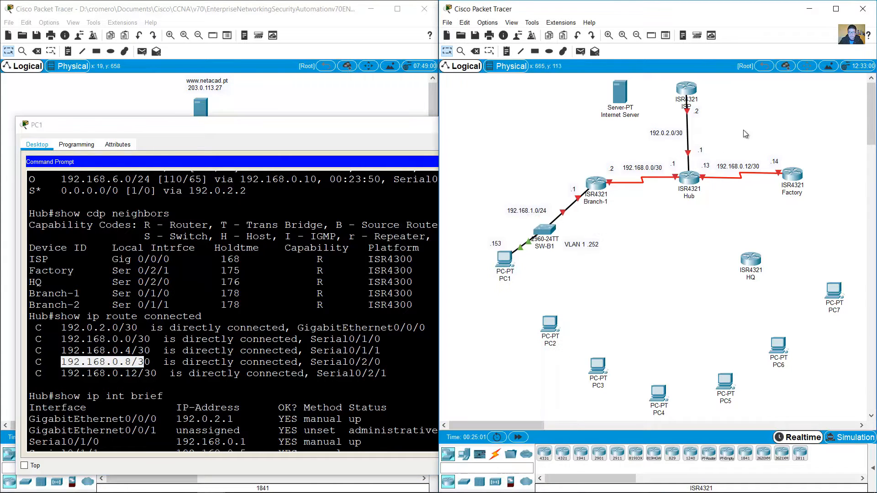
pyautogui.moveTo(738, 168); pyautogui.dragTo(732, 219)
pyautogui.click(732, 219)
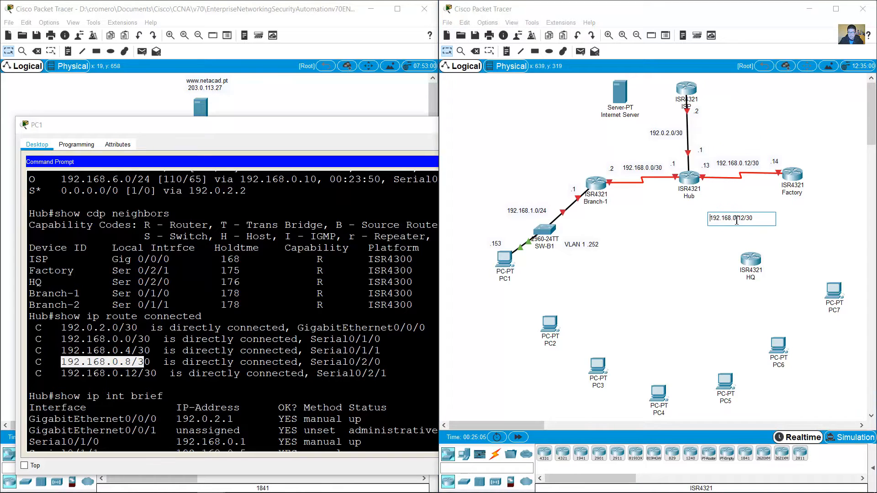
pyautogui.click(746, 220)
pyautogui.write('8')
pyautogui.click(782, 220)
# Step: Highlight Hub's Serial0/2/0 address 192.168.0.9 in the command prompt output
pyautogui.click(307, 353)
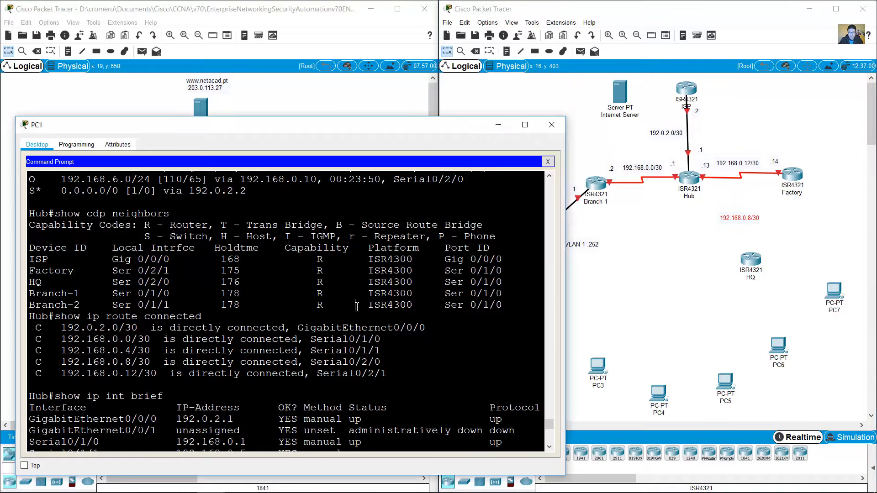
pyautogui.moveTo(315, 363); pyautogui.dragTo(394, 365)
pyautogui.scroll(-4, 401, 368)
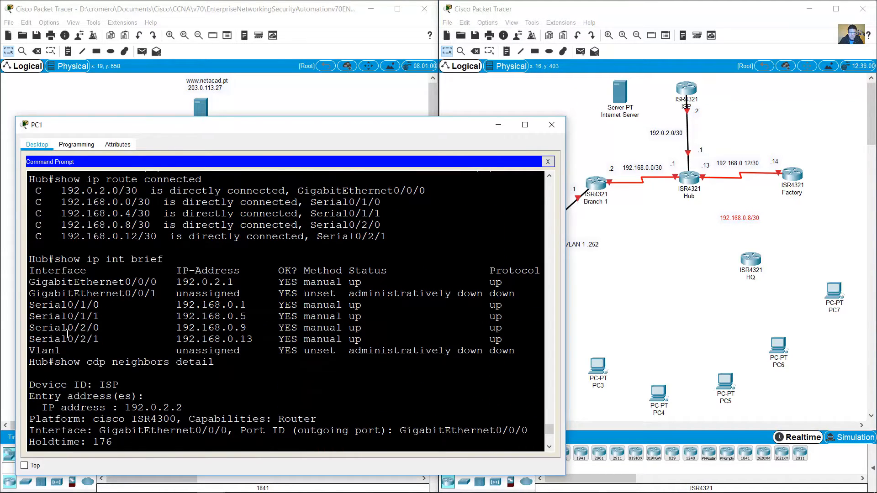
pyautogui.moveTo(64, 329); pyautogui.dragTo(239, 329)
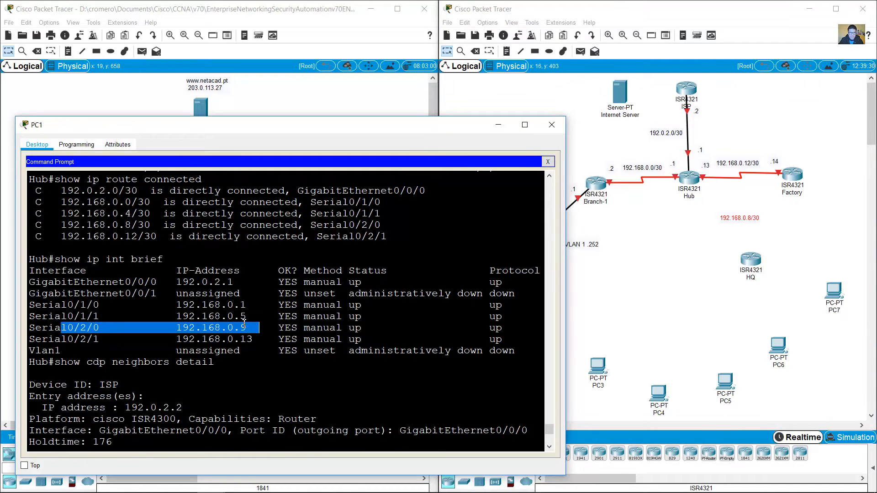
# Step: Add a '.9' note beside the Hub router on the HQ side
pyautogui.click(669, 253)
pyautogui.click(711, 194)
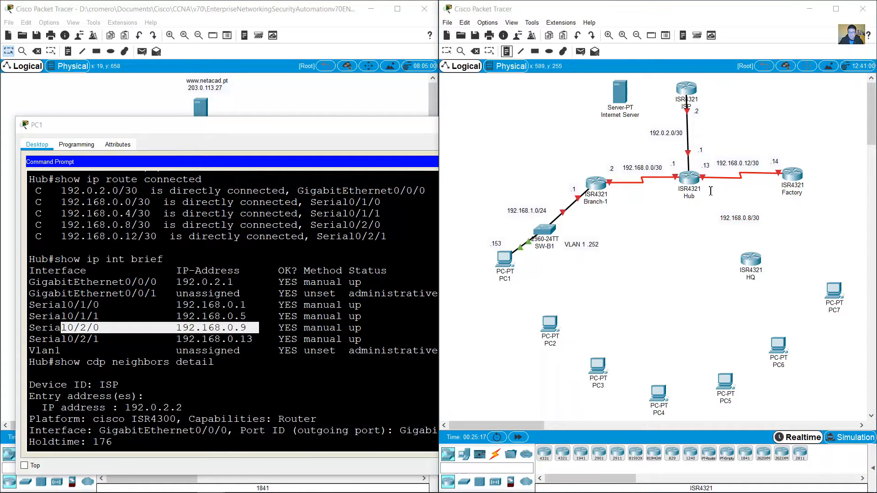
pyautogui.write('.9')
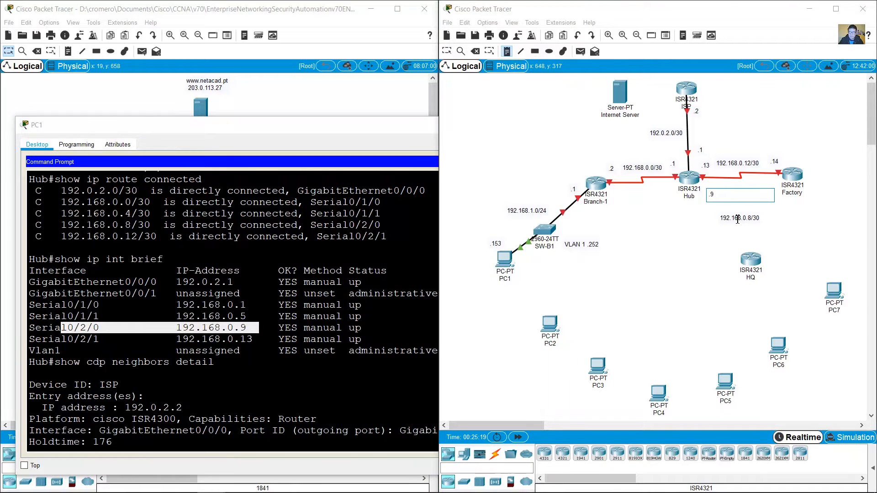
pyautogui.click(755, 184)
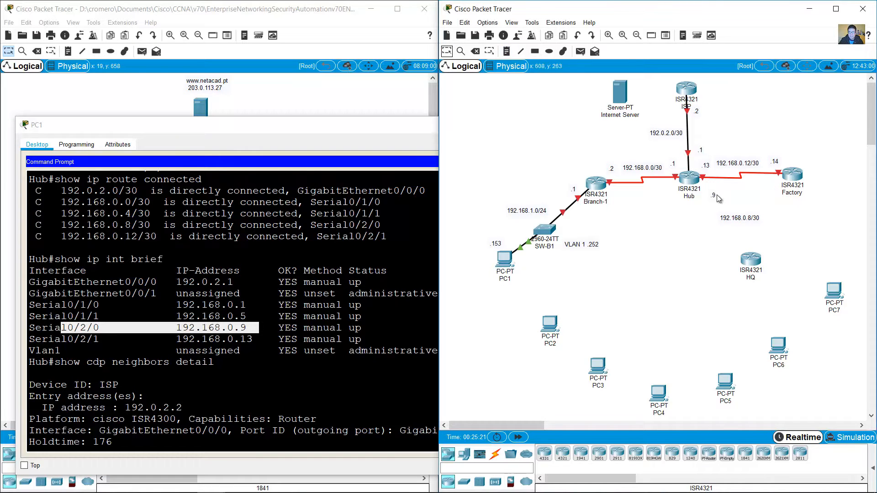
pyautogui.click(262, 353)
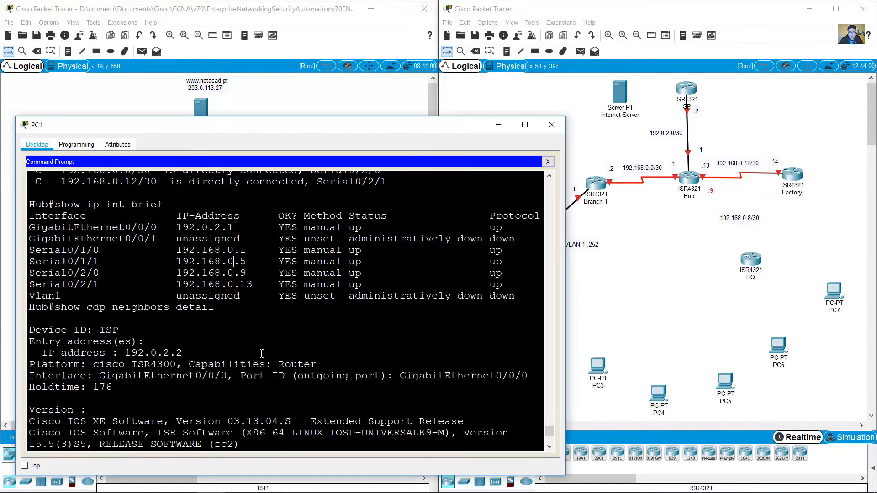
# Step: Page through the CDP neighbor details and highlight HQ's entry and address 192.168.0.10
pyautogui.press('space')
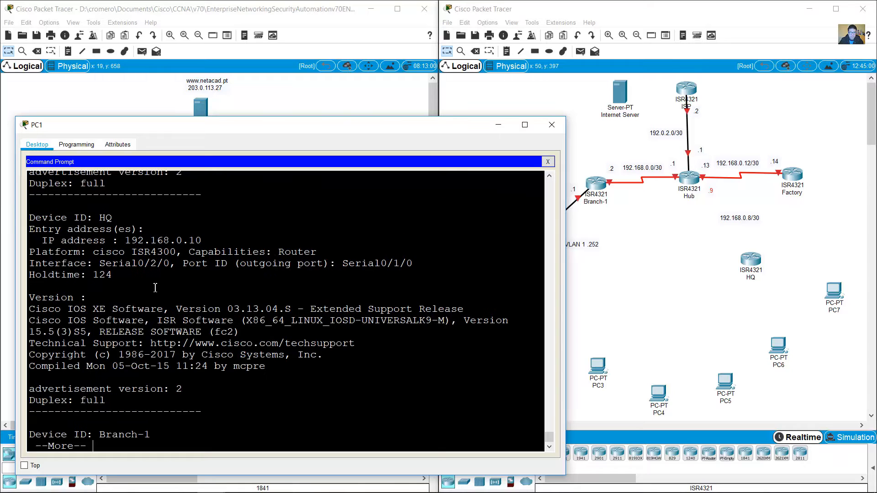
pyautogui.press('space')
pyautogui.scroll(6, 160, 289)
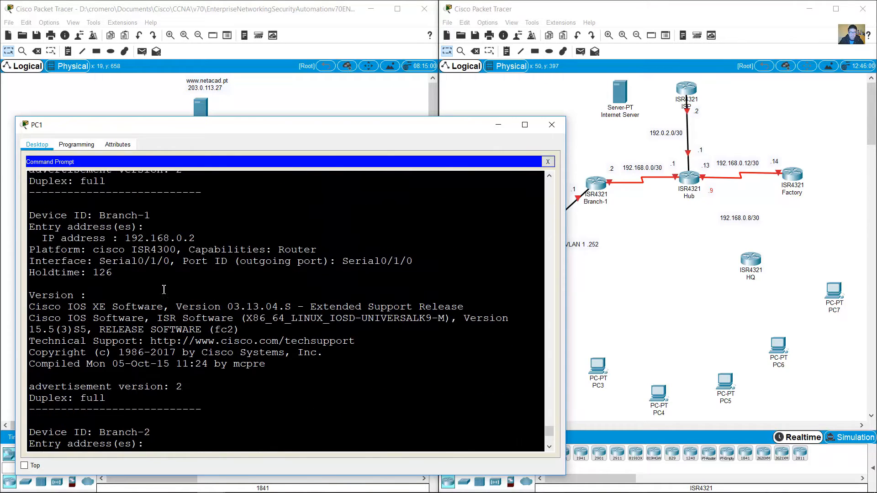
pyautogui.scroll(3, 164, 290)
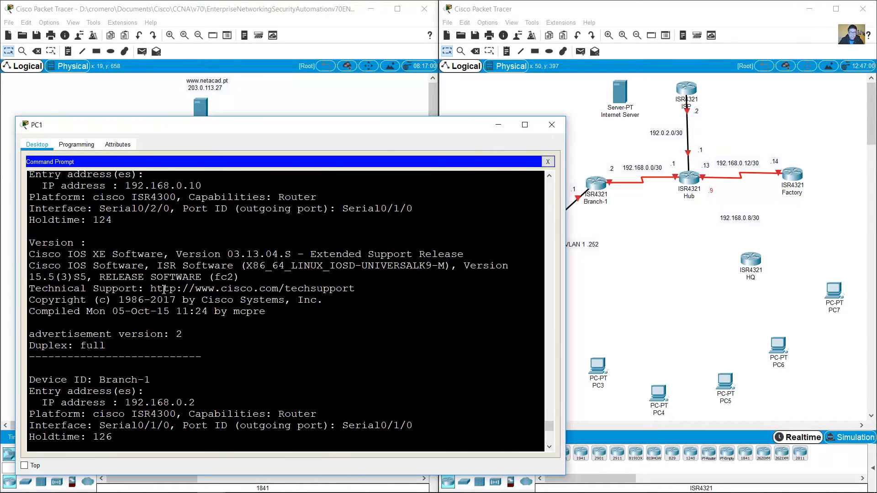
pyautogui.scroll(-4, 164, 289)
pyautogui.scroll(6, 165, 290)
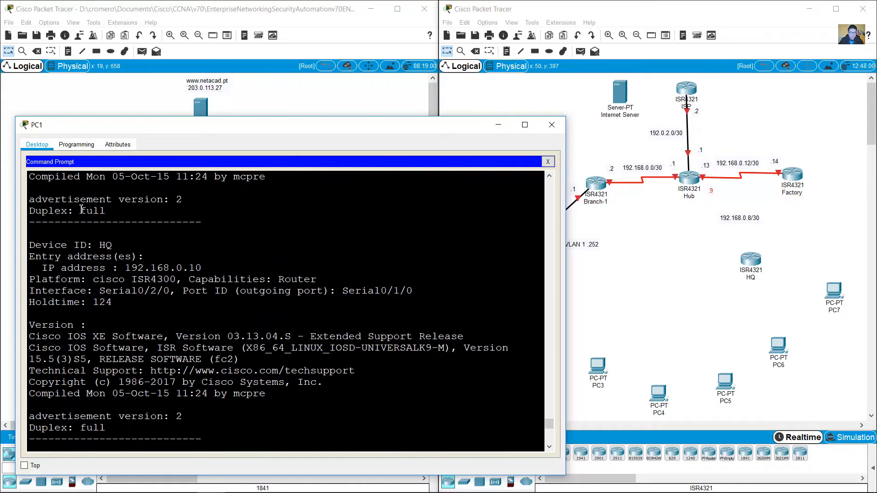
pyautogui.moveTo(80, 233); pyautogui.dragTo(120, 247)
pyautogui.moveTo(176, 268); pyautogui.dragTo(205, 268)
# Step: Place a '.10' note above the HQ router
pyautogui.click(686, 240)
pyautogui.click(506, 51)
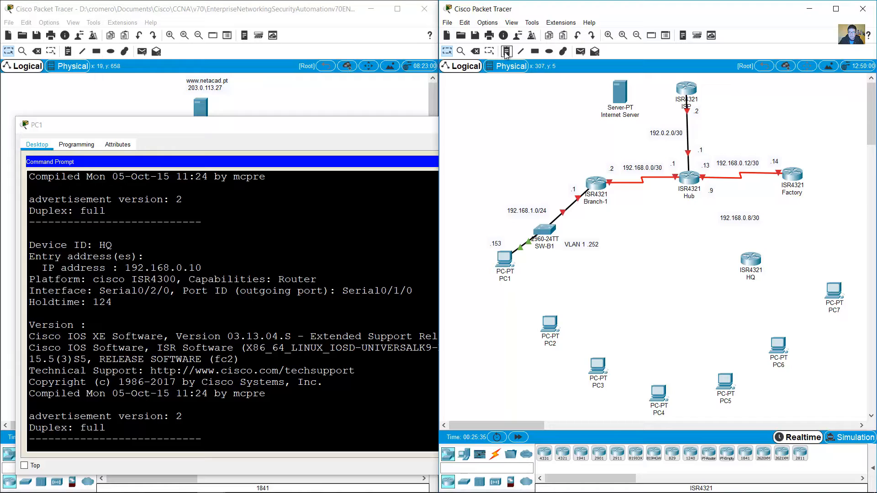
pyautogui.click(746, 243)
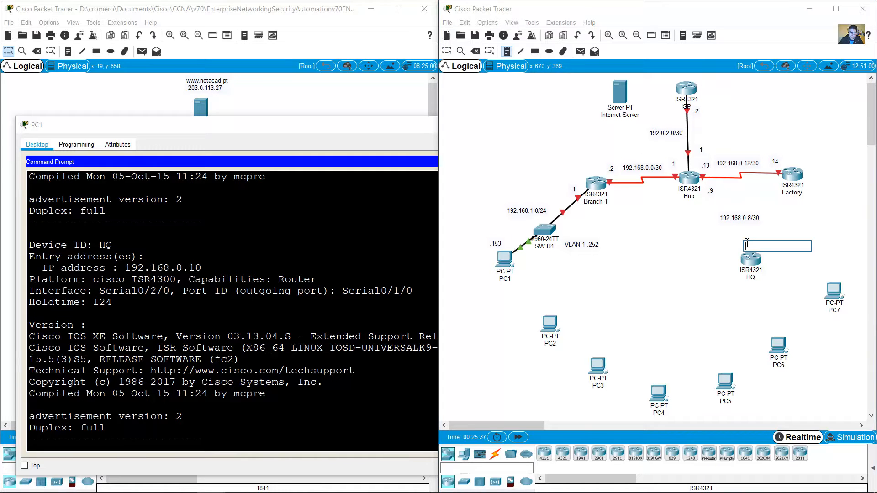
pyautogui.write('.10')
pyautogui.click(341, 278)
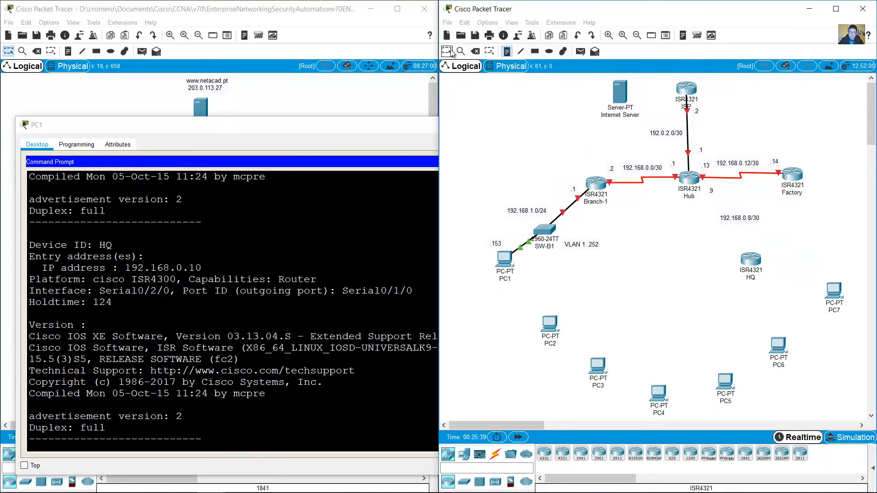
# Step: Highlight Hub's Ser 0/2/0 and HQ's Ser 0/1/0 in the CDP neighbor output
pyautogui.scroll(4, 341, 278)
pyautogui.scroll(20, 341, 279)
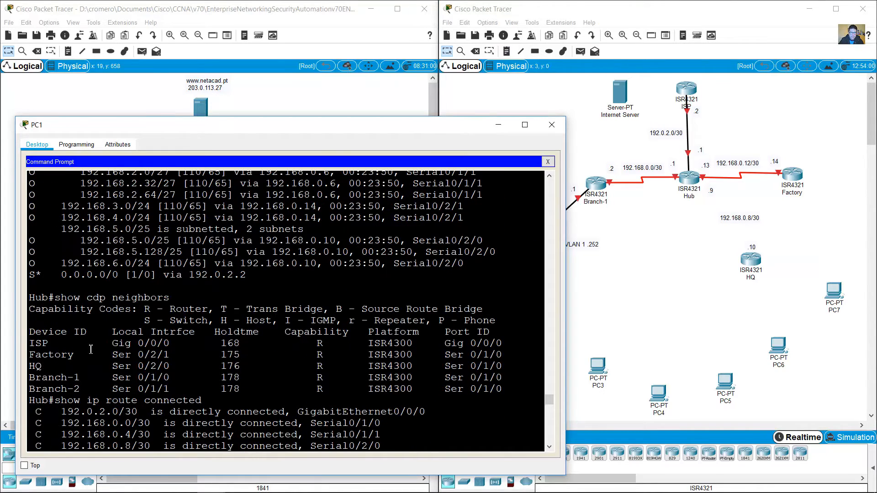
pyautogui.moveTo(112, 366); pyautogui.dragTo(171, 366)
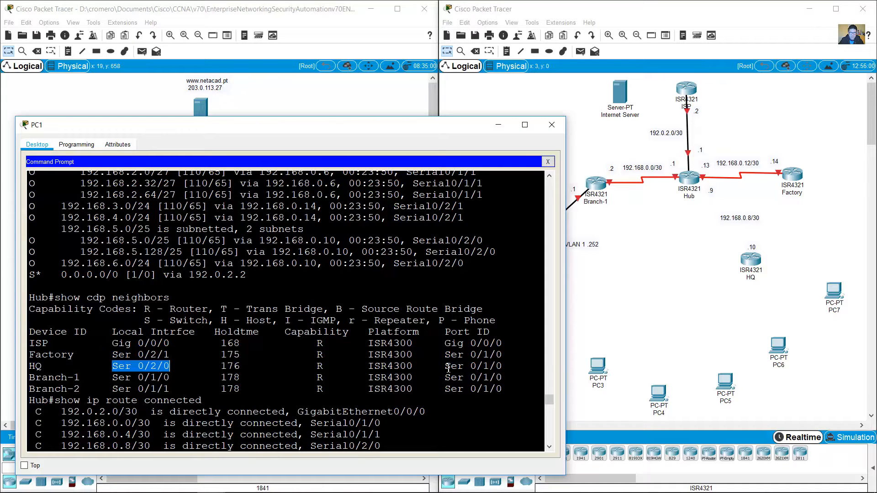
pyautogui.moveTo(445, 367); pyautogui.dragTo(506, 367)
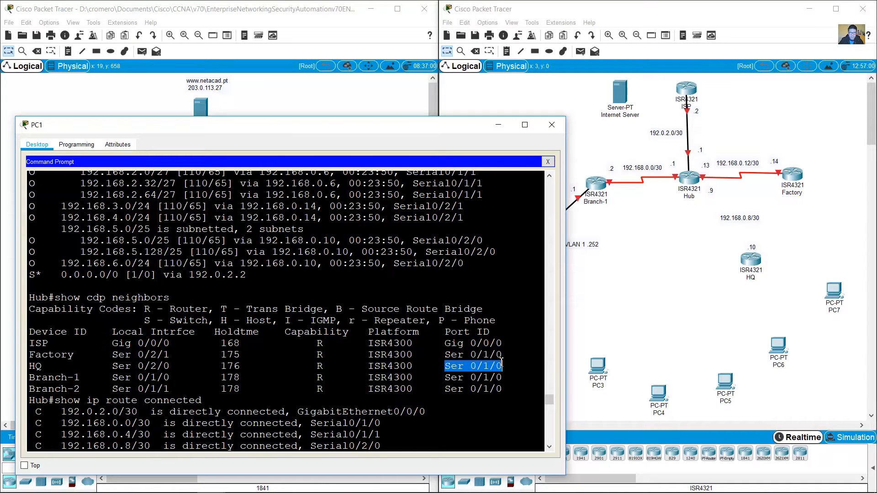
pyautogui.click(42, 367)
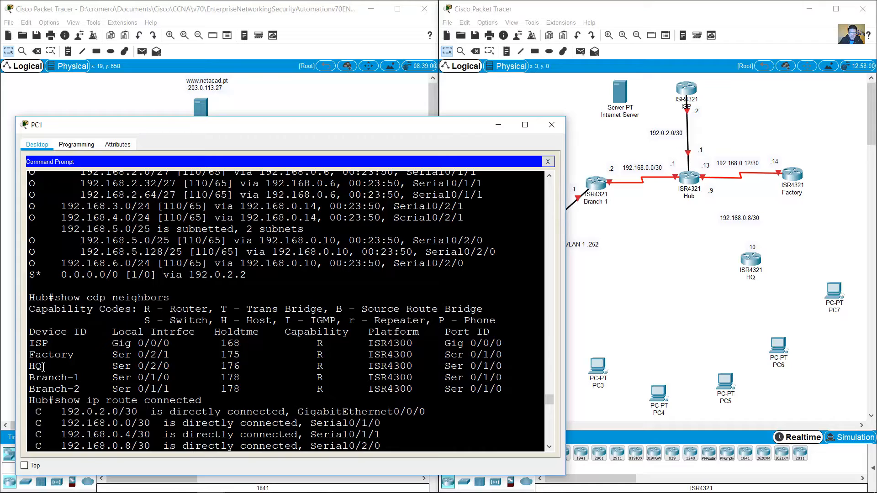
pyautogui.moveTo(31, 367); pyautogui.dragTo(43, 366)
pyautogui.click(115, 368)
pyautogui.moveTo(112, 366); pyautogui.dragTo(170, 366)
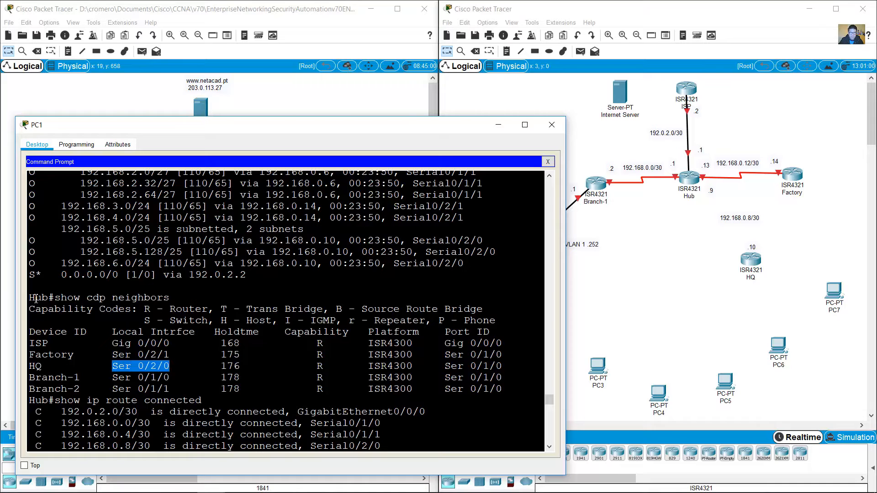
pyautogui.moveTo(50, 298); pyautogui.dragTo(13, 297)
pyautogui.click(141, 379)
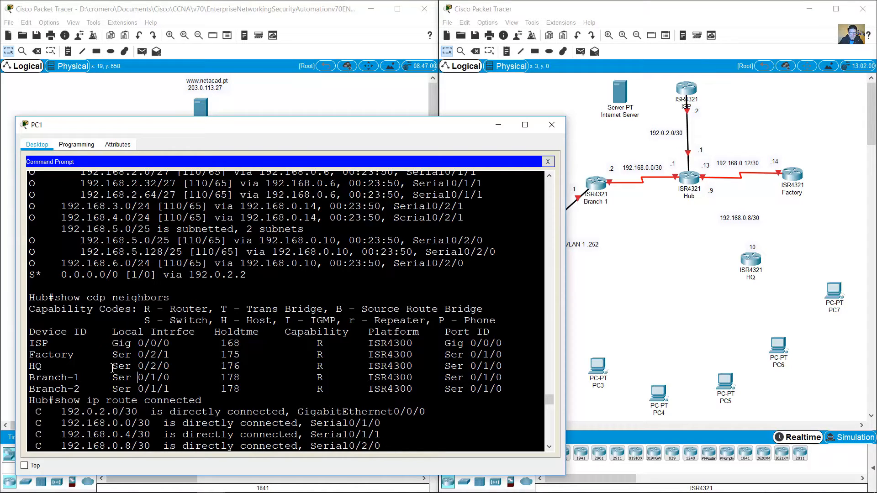
pyautogui.moveTo(112, 367); pyautogui.dragTo(170, 367)
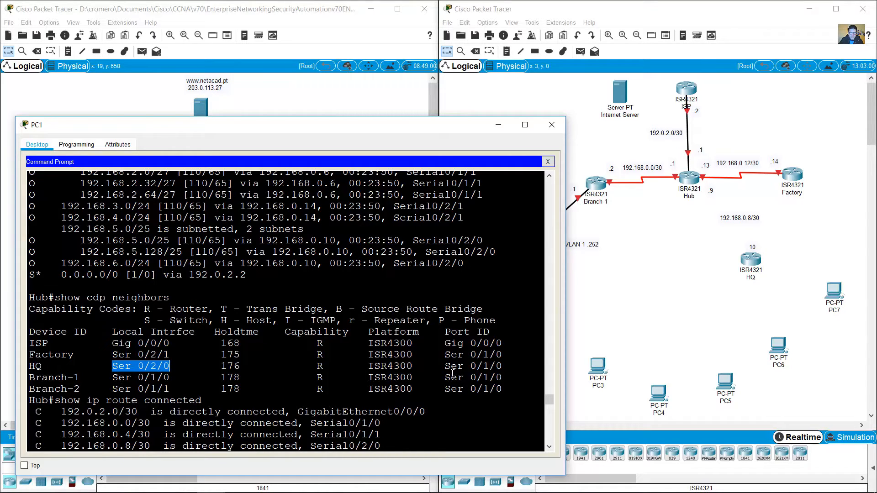
pyautogui.moveTo(450, 365); pyautogui.dragTo(502, 366)
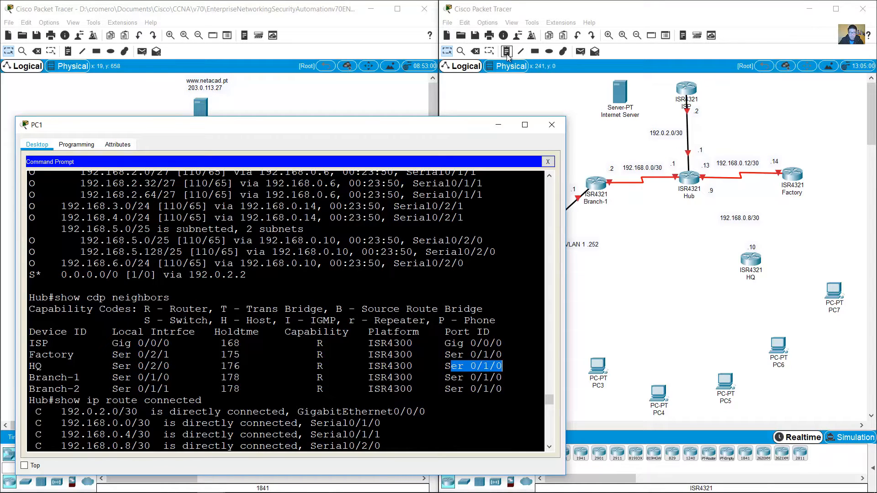
# Step: Try a Serial DCE cable from Hub's Serial0/2/0 to HQ, then cancel because HQ lacks serial ports
pyautogui.click(556, 95)
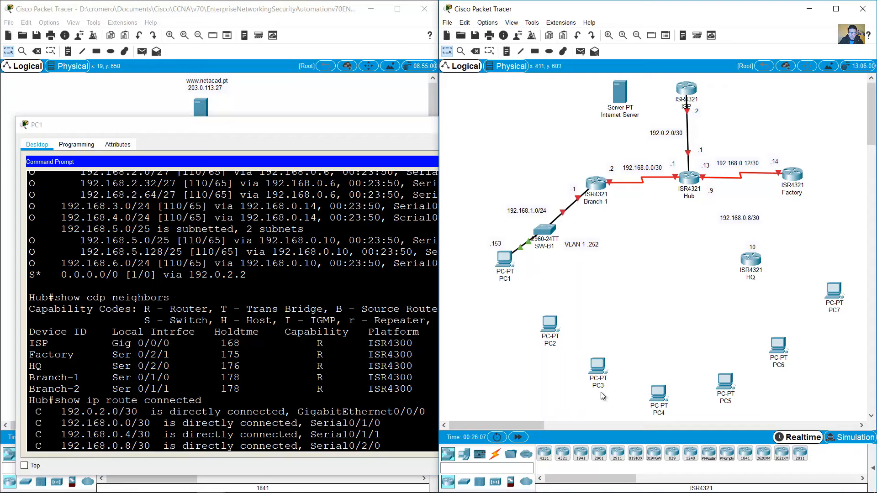
pyautogui.click(501, 456)
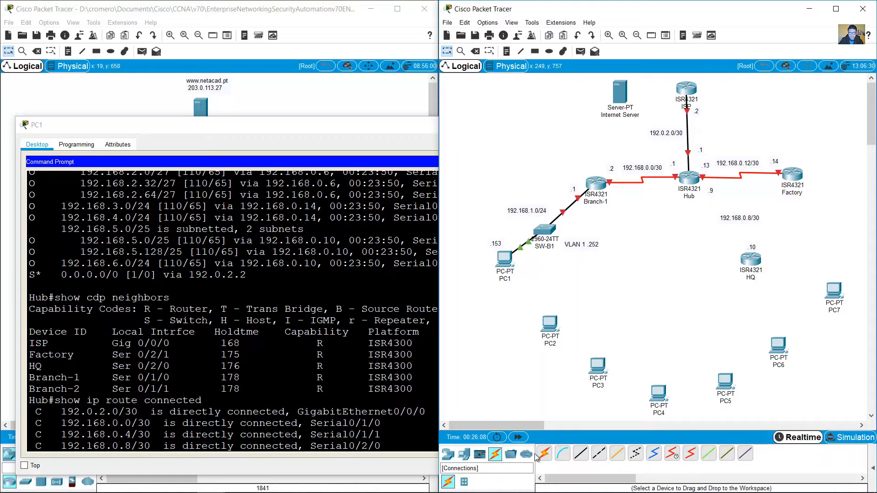
pyautogui.click(674, 457)
pyautogui.click(689, 176)
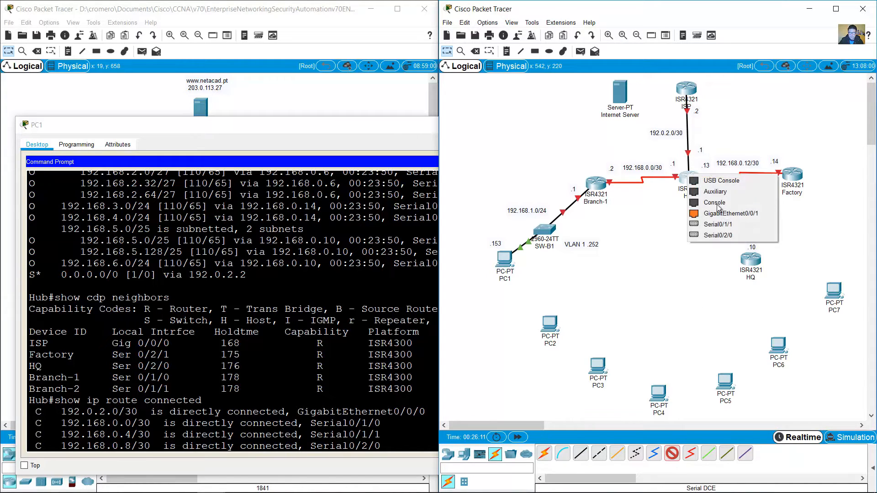
pyautogui.click(717, 235)
pyautogui.click(747, 257)
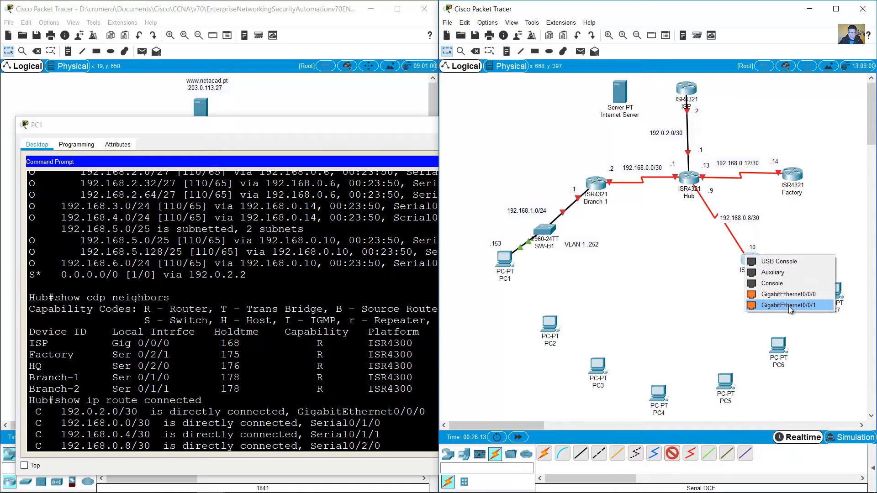
pyautogui.click(771, 243)
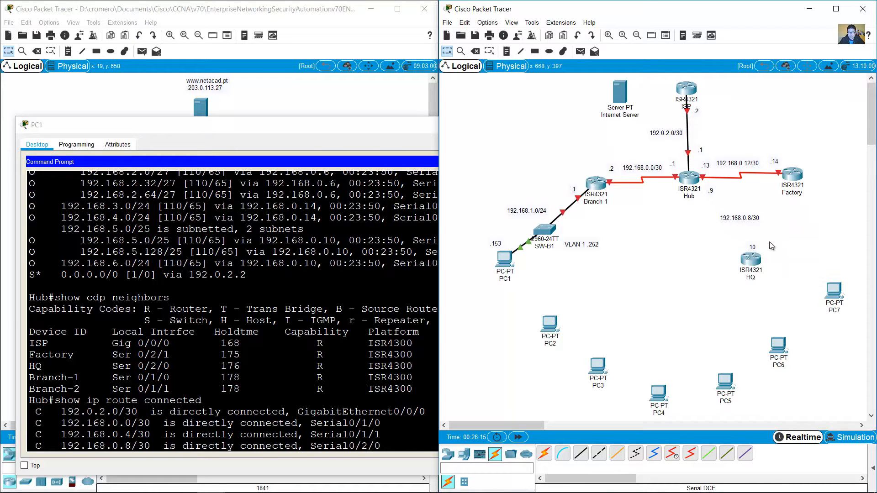
# Step: Widen HQ's device window and fit a NIM-2T module into its empty slot
pyautogui.click(751, 261)
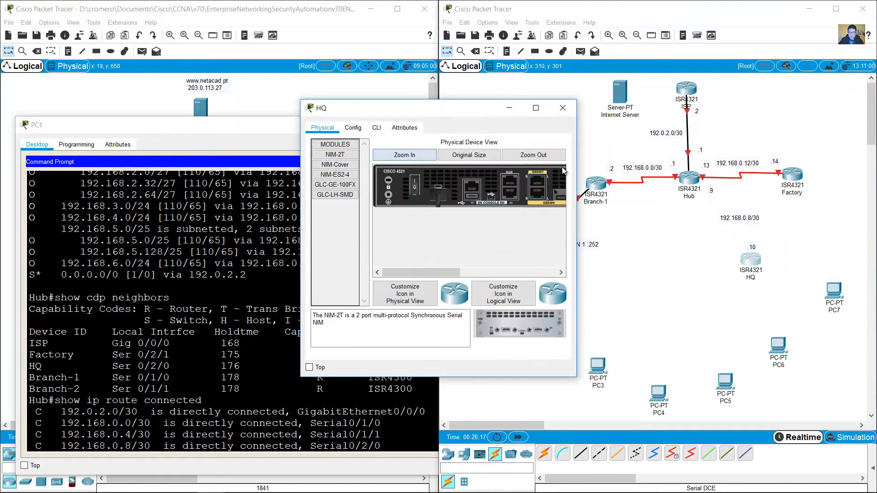
pyautogui.moveTo(575, 157); pyautogui.dragTo(812, 158)
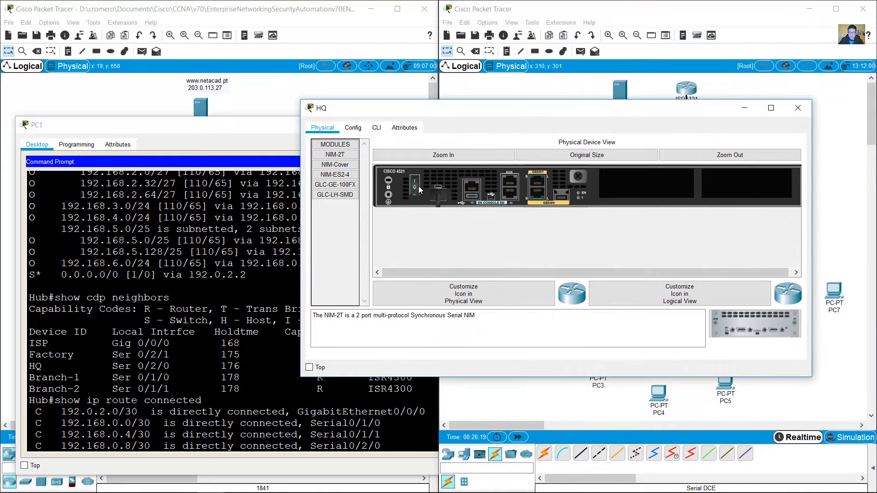
pyautogui.moveTo(750, 317); pyautogui.dragTo(644, 183)
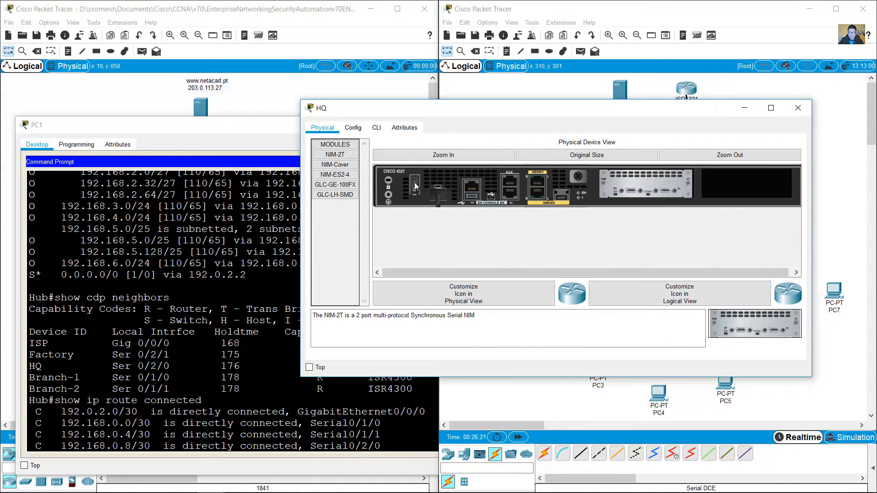
# Step: Cable Hub's Serial0/2/0 to HQ's Serial0/1/0 using a Serial DCE cable
pyautogui.click(746, 108)
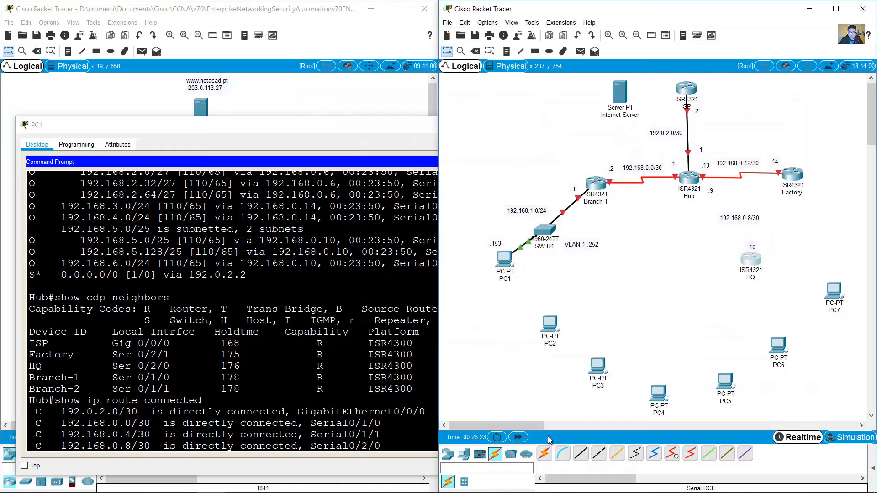
pyautogui.click(654, 454)
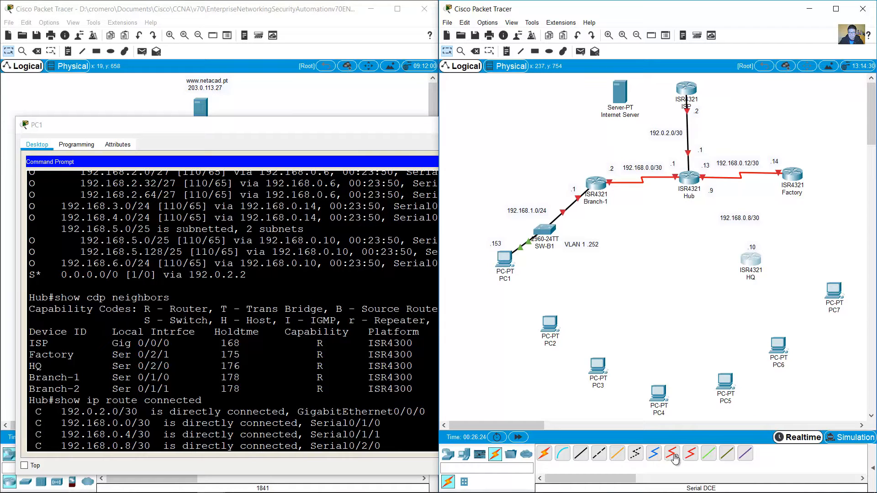
pyautogui.click(691, 179)
pyautogui.click(719, 237)
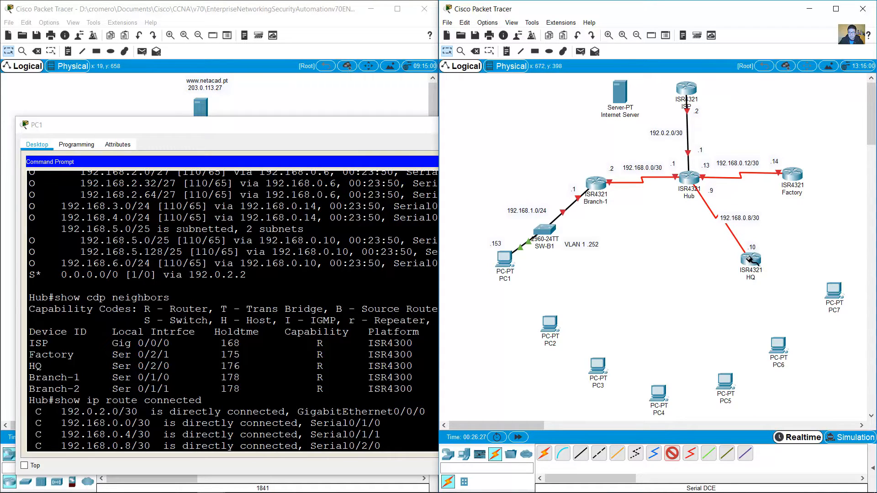
pyautogui.click(747, 257)
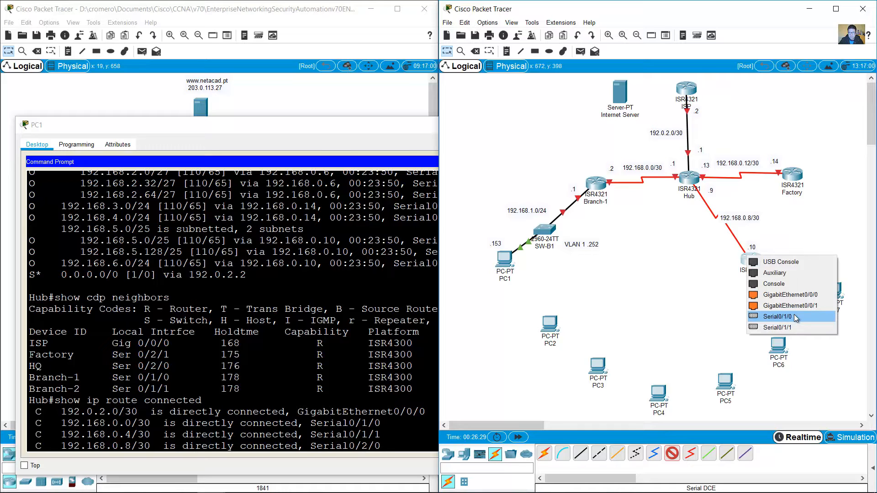
pyautogui.click(795, 317)
# Step: Highlight HQ's interface row and the Branch-2 neighbour entry in the terminal output
pyautogui.click(138, 366)
pyautogui.moveTo(138, 365); pyautogui.dragTo(502, 367)
pyautogui.click(655, 273)
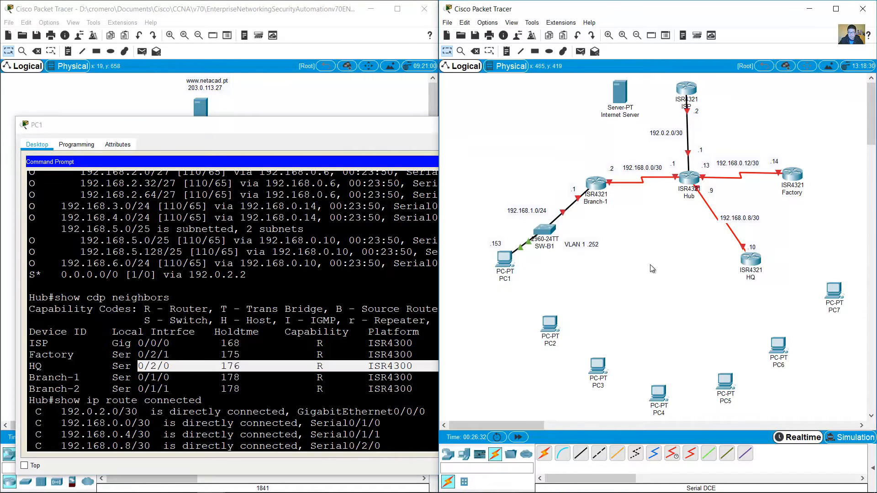
pyautogui.click(44, 382)
pyautogui.moveTo(36, 388); pyautogui.dragTo(92, 393)
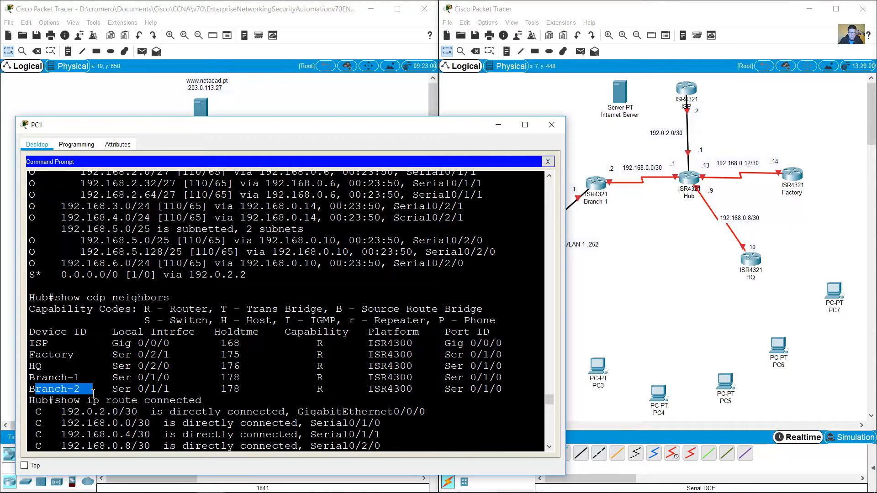
pyautogui.doubleClick(323, 388)
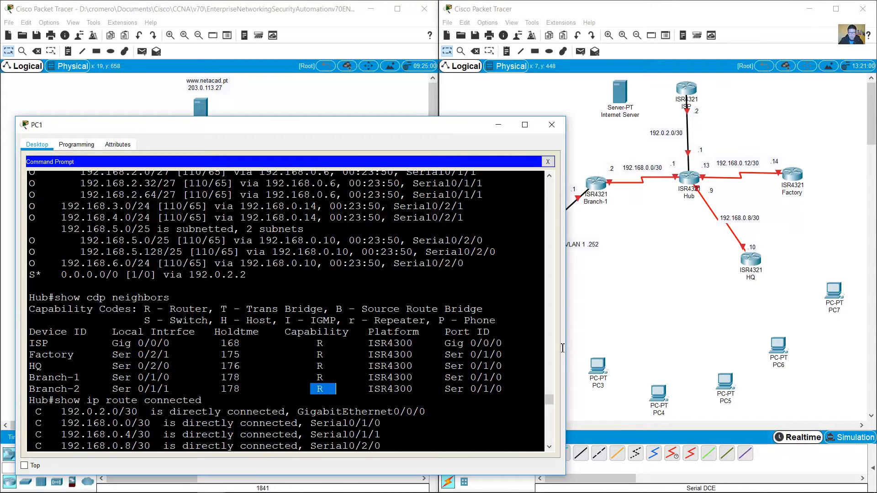
pyautogui.click(633, 290)
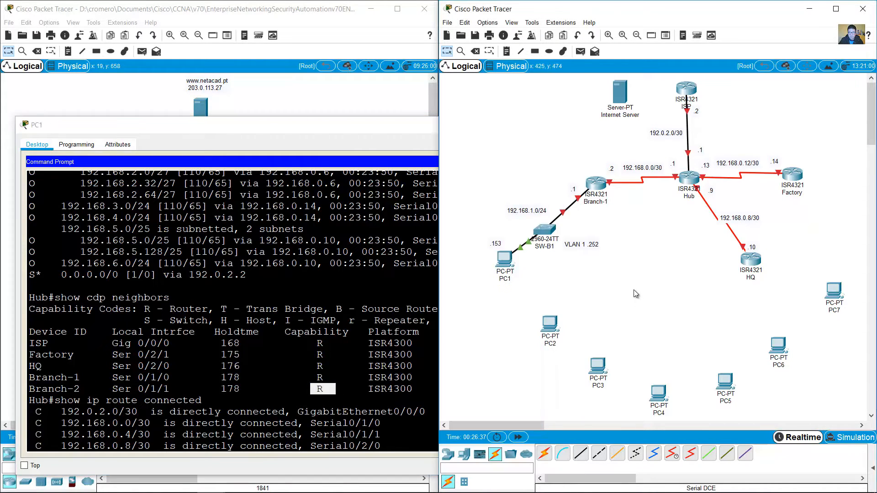
# Step: Place an ISR4321 router below the Hub, rename it Branch-2, and nudge it left
pyautogui.click(466, 455)
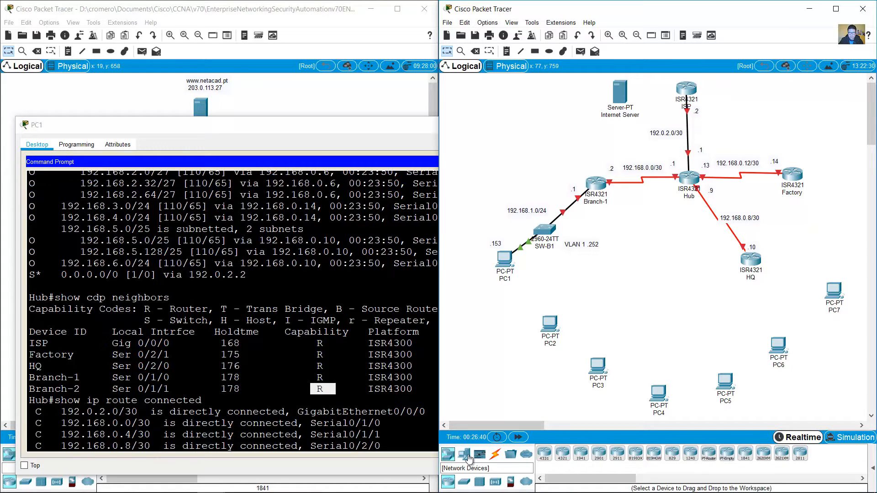
pyautogui.click(562, 453)
pyautogui.click(643, 265)
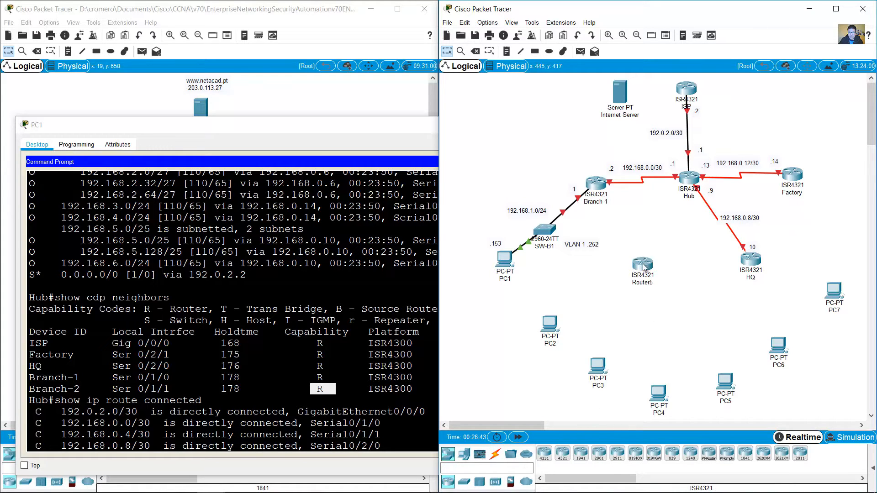
pyautogui.click(644, 283)
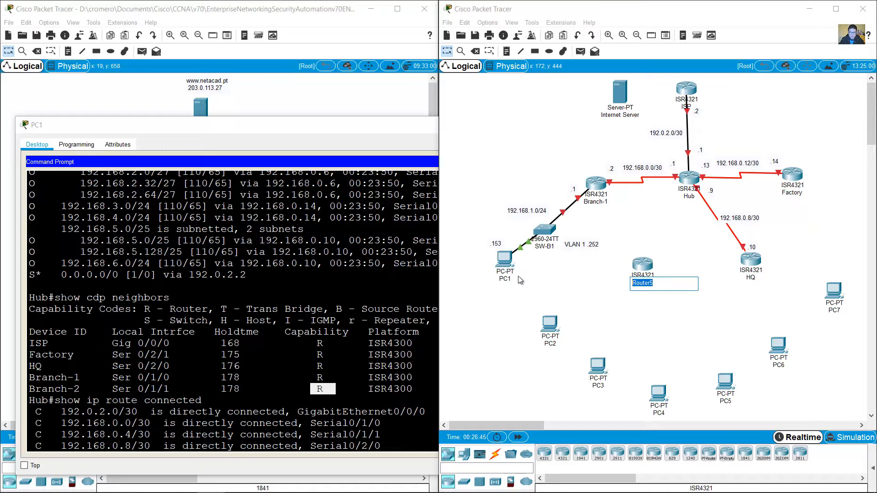
pyautogui.write('BRa')
pyautogui.press('Left')
pyautogui.press('Left')
pyautogui.press('Left')
pyautogui.press('BackSpace')
pyautogui.write('r')
pyautogui.click(596, 279)
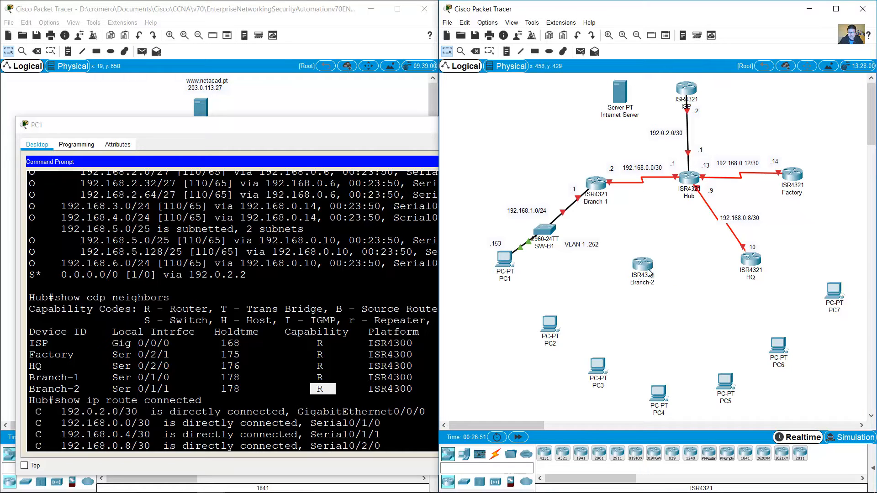
pyautogui.moveTo(649, 272); pyautogui.dragTo(641, 272)
# Step: Highlight Ser 0/1/1 and the 192.168.0.4/30 subnet in the terminal output
pyautogui.click(233, 349)
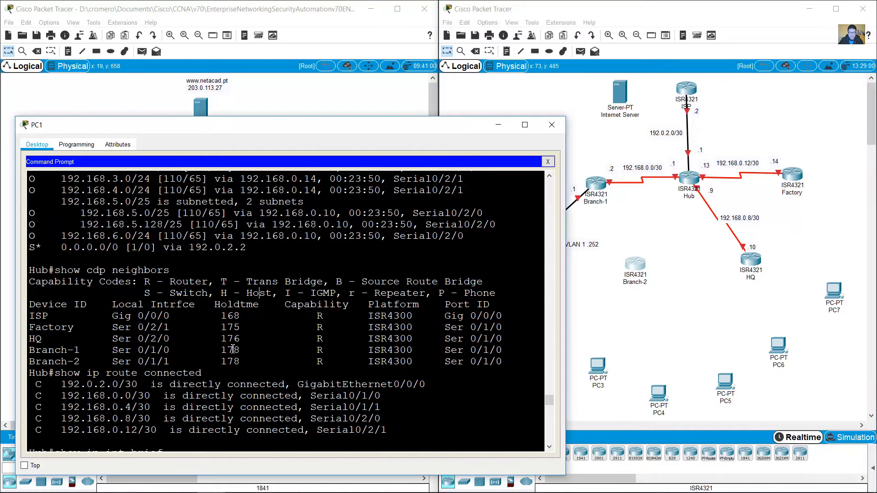
pyautogui.moveTo(103, 362); pyautogui.dragTo(171, 362)
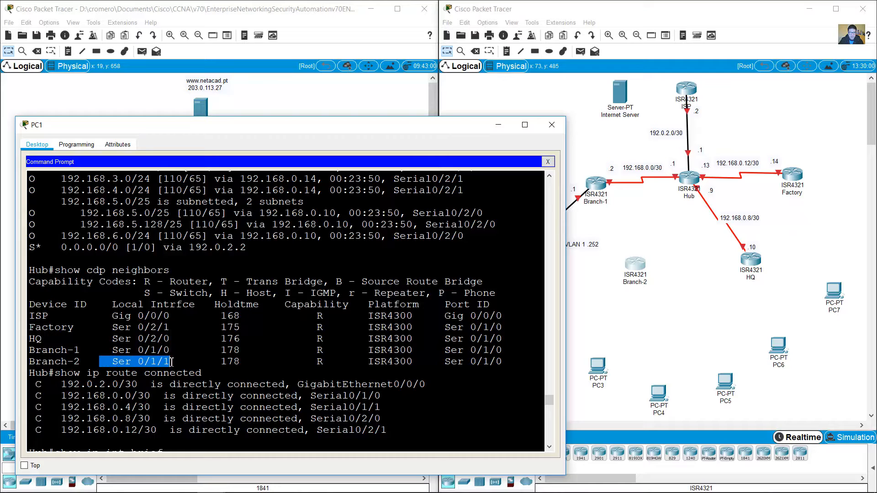
pyautogui.moveTo(49, 270); pyautogui.dragTo(30, 271)
pyautogui.click(239, 366)
pyautogui.scroll(-4, 238, 366)
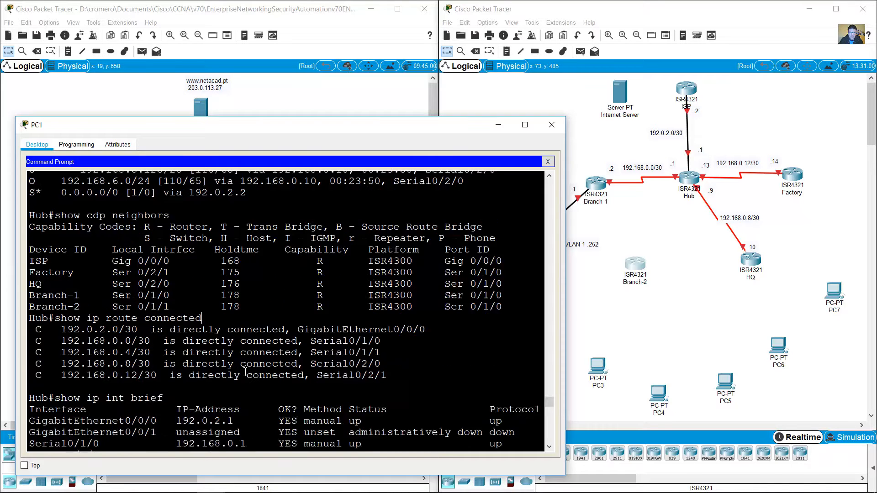
pyautogui.scroll(2, 237, 361)
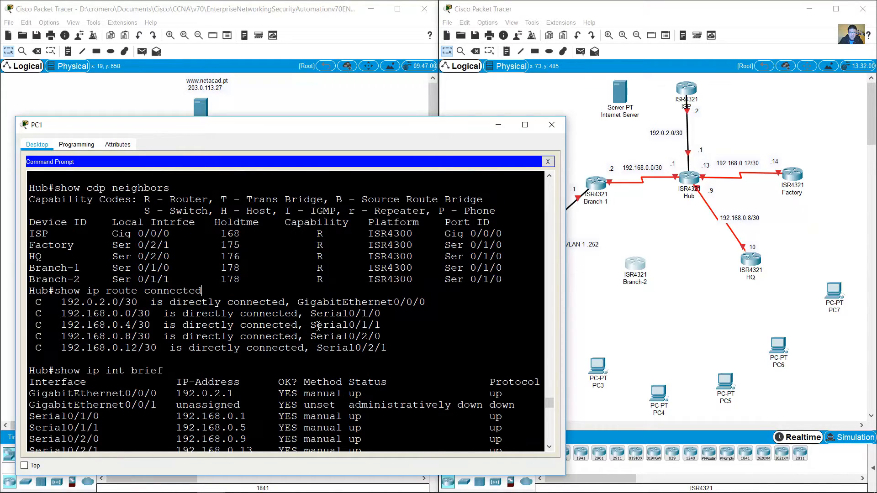
pyautogui.moveTo(311, 326); pyautogui.dragTo(386, 331)
pyautogui.moveTo(151, 325); pyautogui.dragTo(60, 325)
pyautogui.click(689, 264)
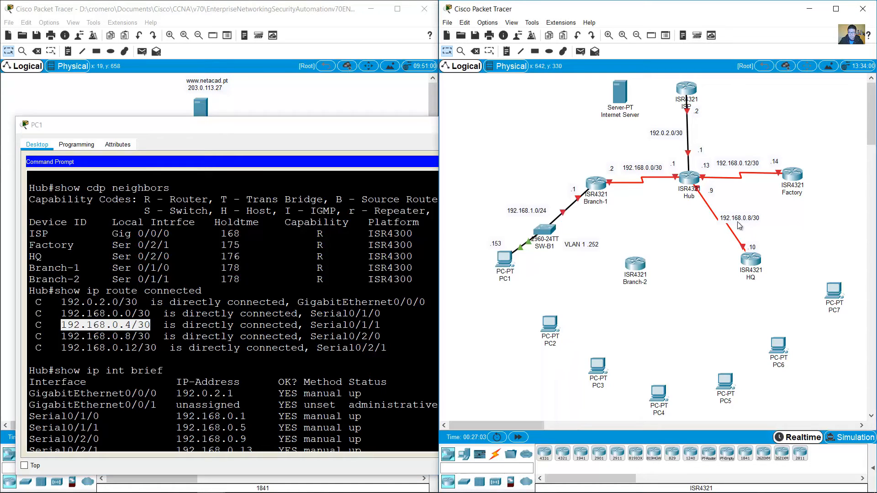
# Step: Copy the 192.168.0.8/30 label above Branch-2 and change it to 192.168.0.4/30
pyautogui.moveTo(743, 221); pyautogui.dragTo(651, 226)
pyautogui.click(651, 226)
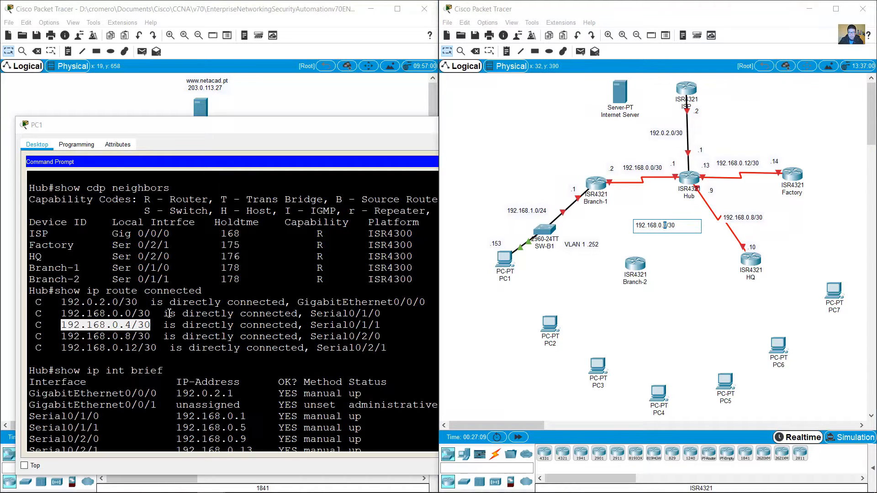
pyautogui.click(104, 332)
pyautogui.moveTo(58, 325); pyautogui.dragTo(151, 325)
pyautogui.click(648, 248)
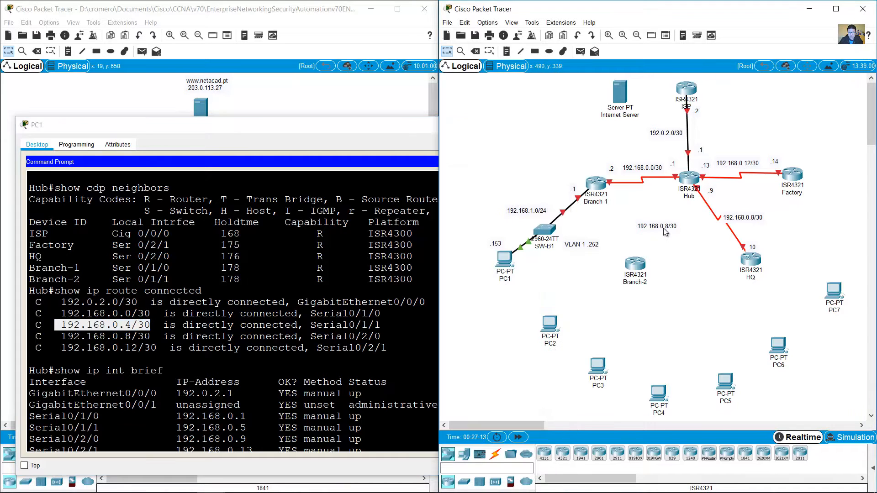
pyautogui.click(662, 227)
pyautogui.write('4')
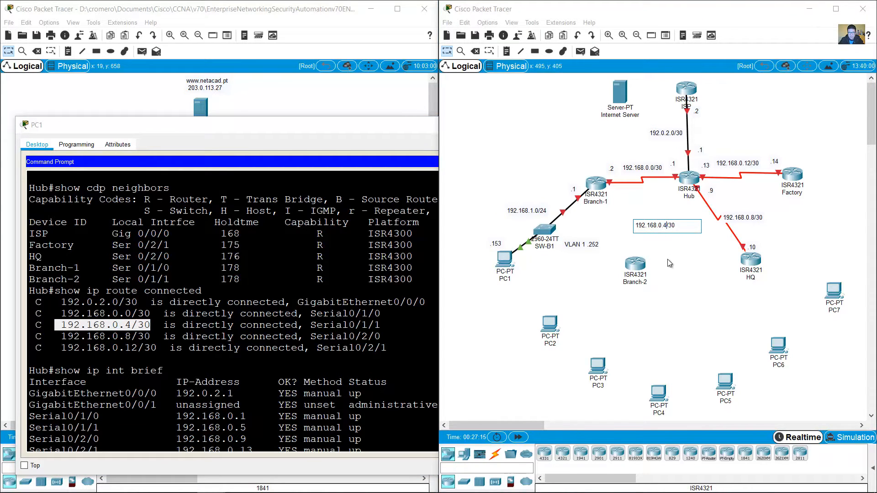
pyautogui.click(670, 263)
# Step: Confirm Serial0/1/1's address 192.168.0.5 and add a '.5' note below the Hub
pyautogui.click(211, 336)
pyautogui.moveTo(323, 326); pyautogui.dragTo(413, 329)
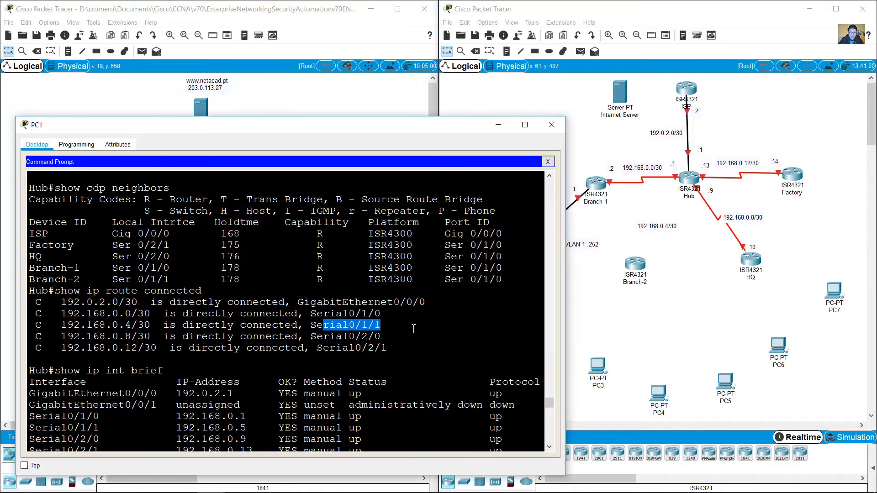
pyautogui.click(390, 341)
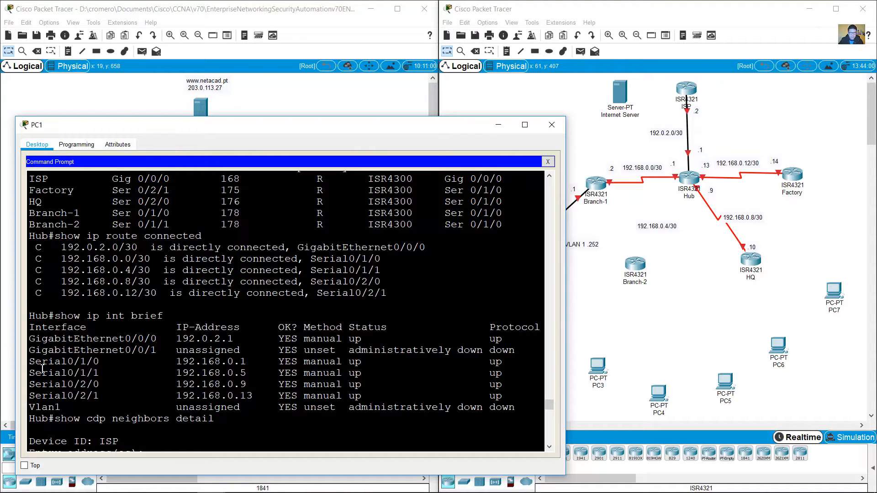
pyautogui.moveTo(36, 372); pyautogui.dragTo(244, 378)
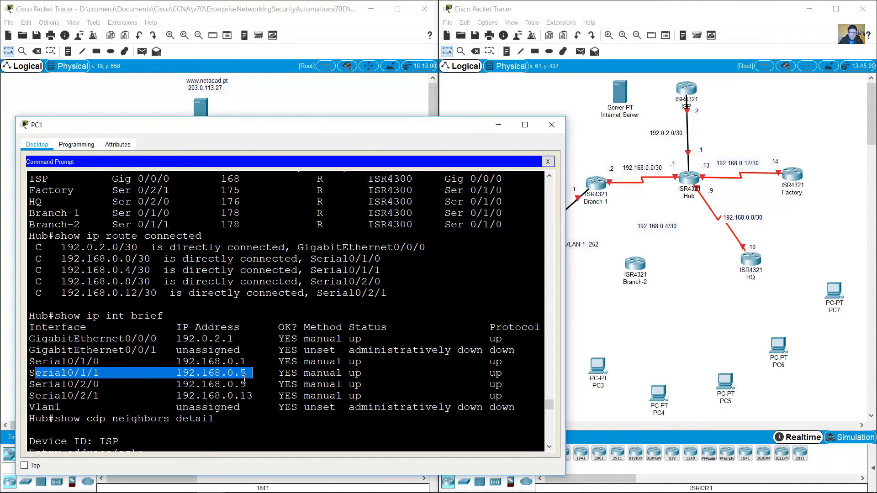
pyautogui.click(650, 239)
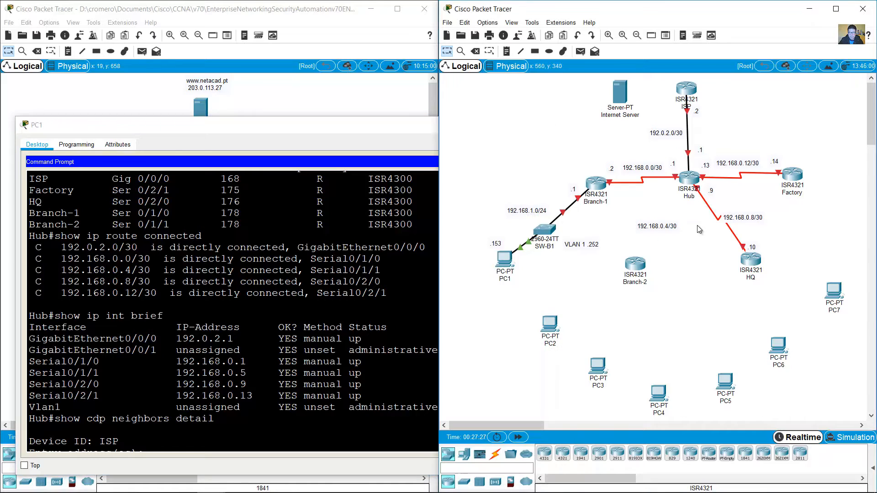
pyautogui.click(506, 51)
pyautogui.click(667, 195)
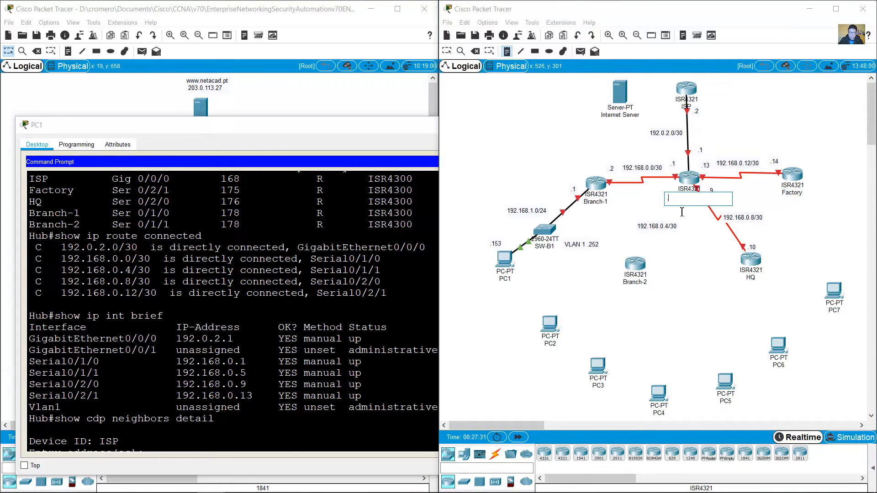
pyautogui.write('.5')
pyautogui.click(447, 51)
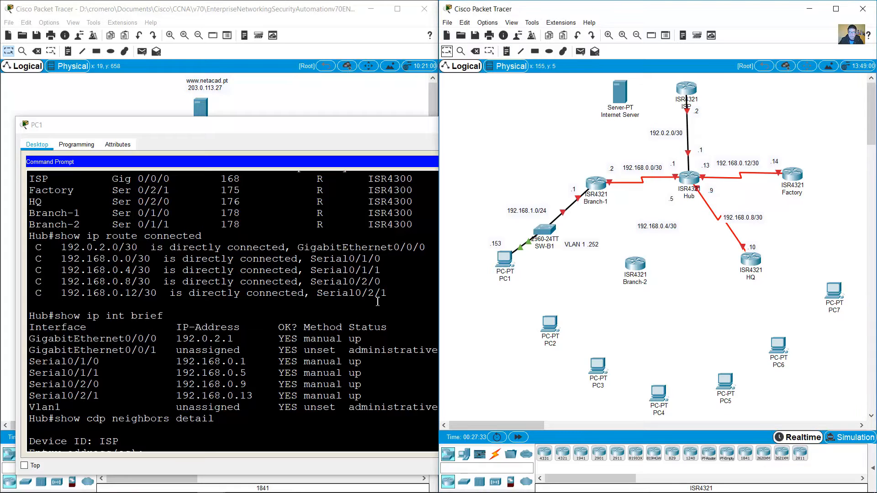
# Step: Confirm Branch-2's 0.6 address and add a '.6' note just above Branch-2
pyautogui.click(306, 311)
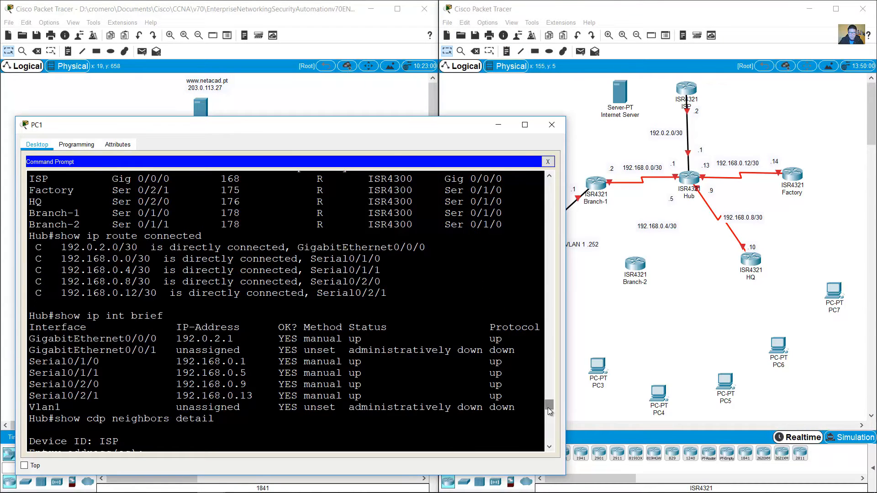
pyautogui.moveTo(548, 405); pyautogui.dragTo(548, 431)
pyautogui.scroll(-3, 549, 434)
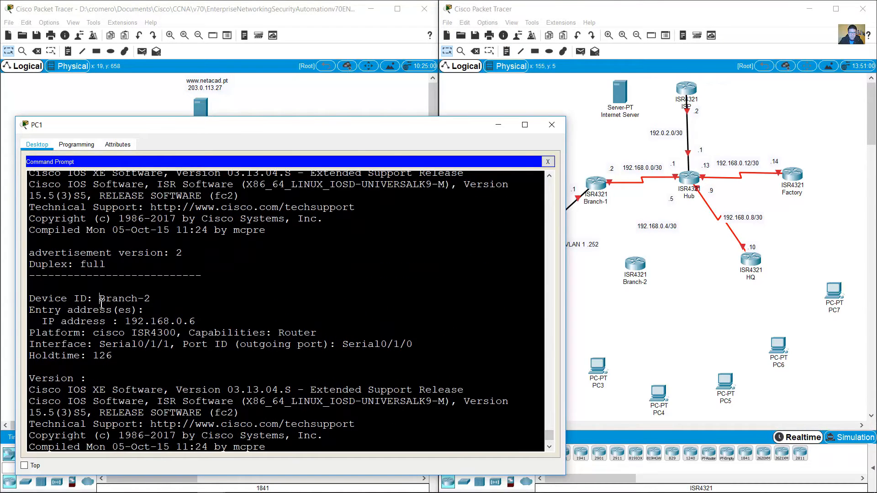
pyautogui.moveTo(99, 299); pyautogui.dragTo(204, 325)
pyautogui.click(289, 325)
pyautogui.click(506, 51)
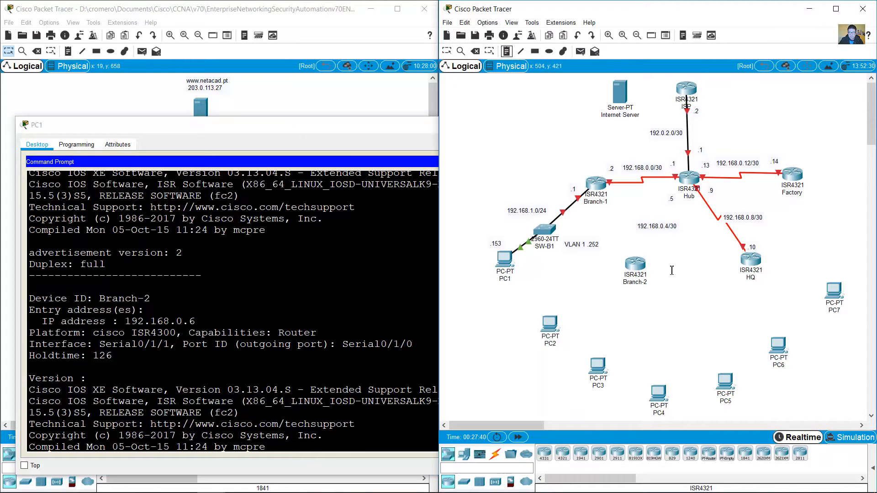
pyautogui.click(638, 250)
pyautogui.write('.6')
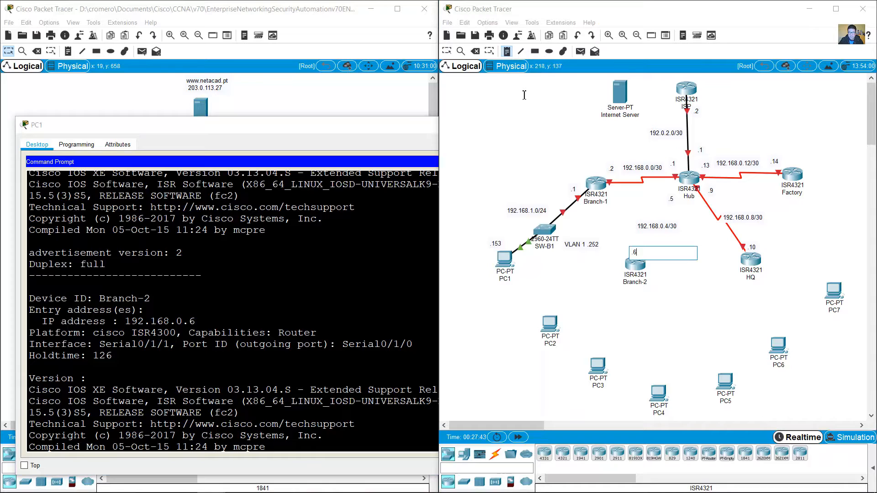
pyautogui.click(675, 225)
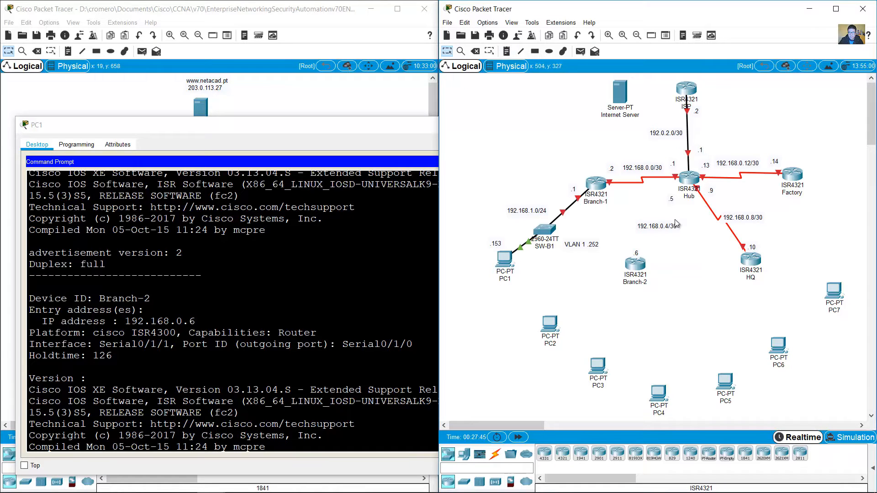
pyautogui.moveTo(633, 252); pyautogui.dragTo(634, 243)
# Step: Fit a NIM-2T module into Branch-2's empty slot, power it on, and close the window
pyautogui.click(243, 339)
pyautogui.scroll(5, 243, 340)
pyautogui.click(634, 264)
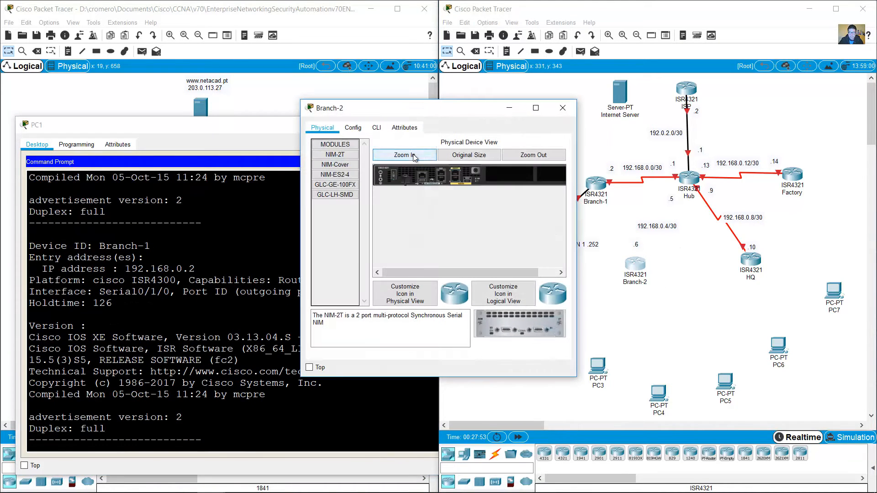
pyautogui.click(409, 154)
pyautogui.moveTo(578, 145); pyautogui.dragTo(847, 145)
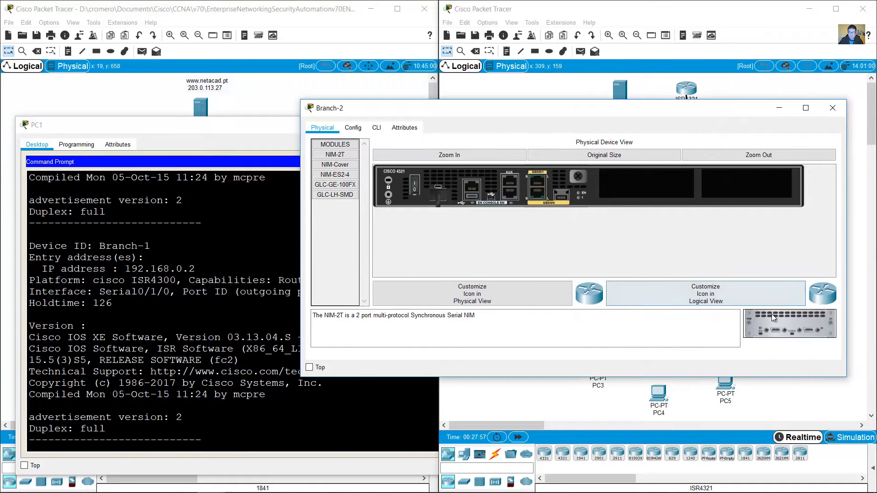
pyautogui.moveTo(796, 322); pyautogui.dragTo(646, 185)
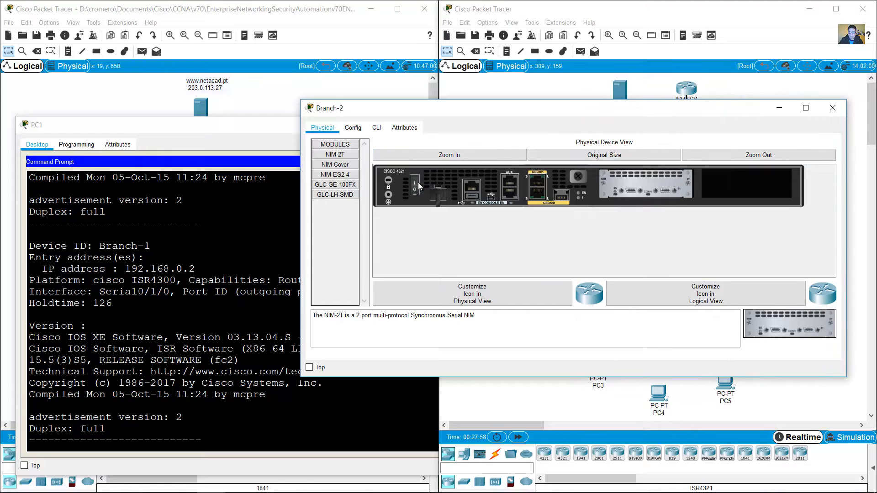
pyautogui.click(416, 184)
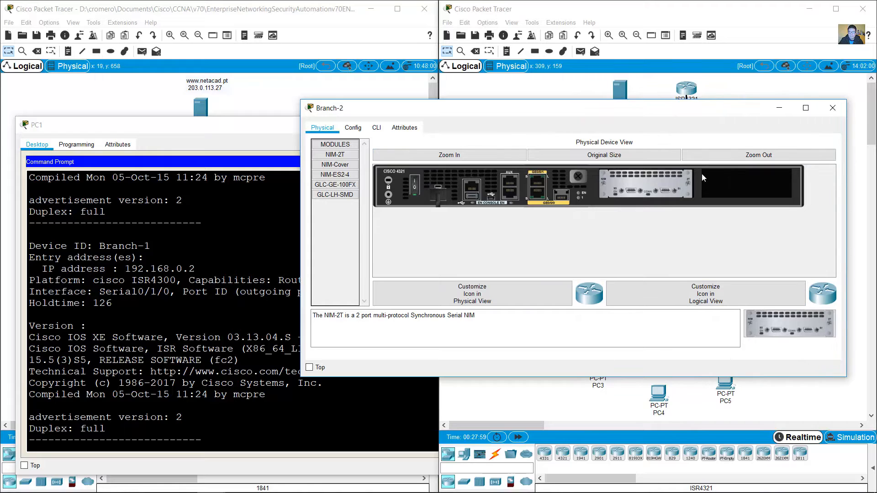
pyautogui.click(831, 109)
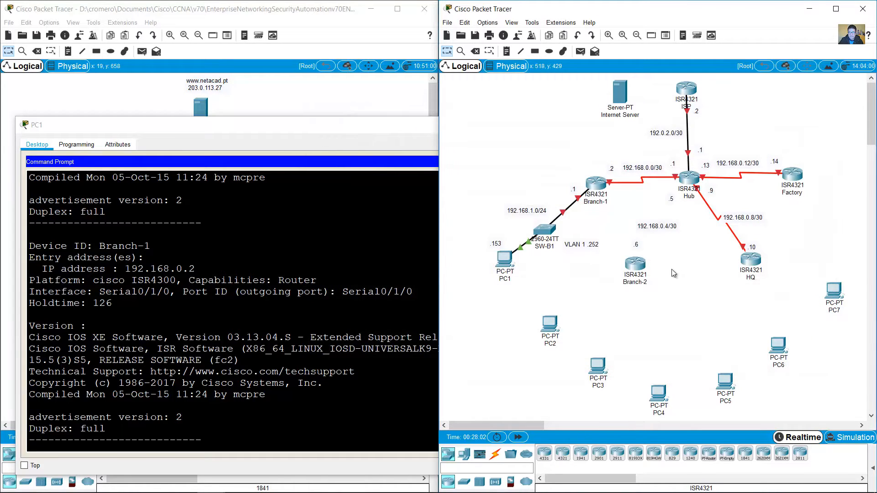
# Step: In Hub's CDP table, highlight Branch-2 on local Ser 0/1/1 with remote port Ser 0/1/0
pyautogui.click(338, 305)
pyautogui.scroll(10, 339, 299)
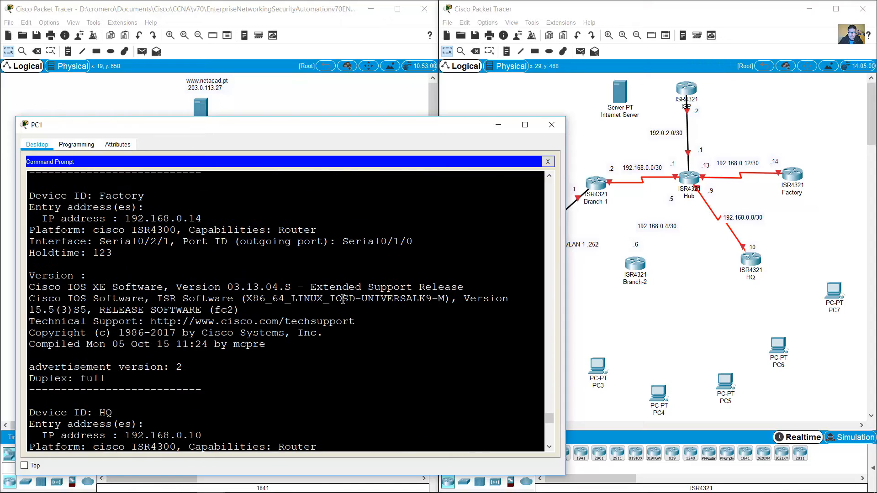
pyautogui.scroll(10, 343, 299)
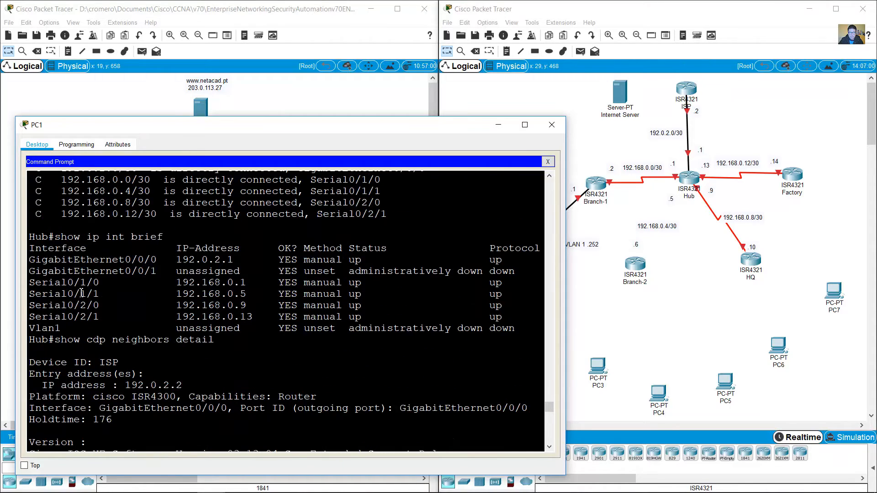
pyautogui.scroll(6, 81, 293)
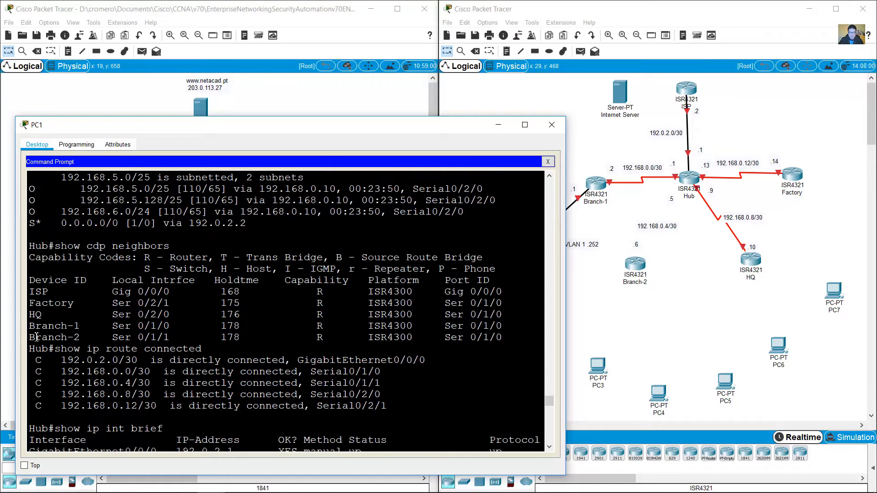
pyautogui.moveTo(36, 337); pyautogui.dragTo(176, 341)
pyautogui.click(144, 340)
pyautogui.moveTo(116, 340); pyautogui.dragTo(178, 340)
pyautogui.moveTo(48, 245); pyautogui.dragTo(28, 246)
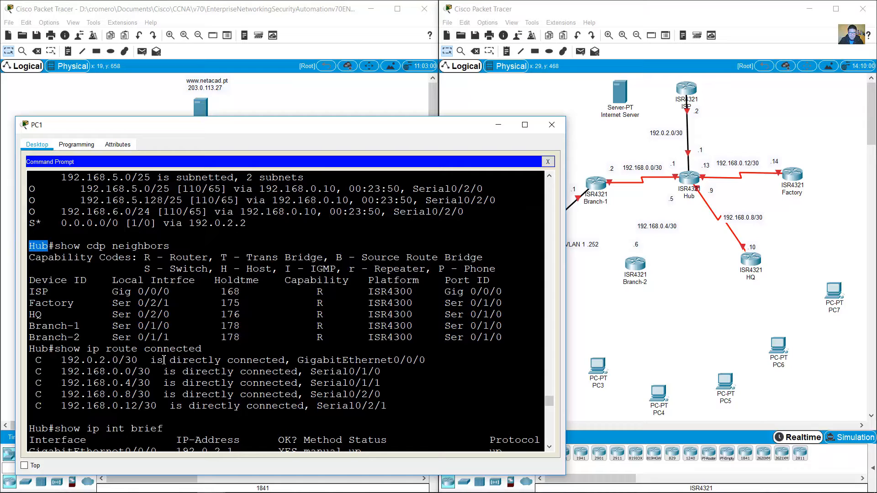
pyautogui.moveTo(122, 341); pyautogui.dragTo(166, 341)
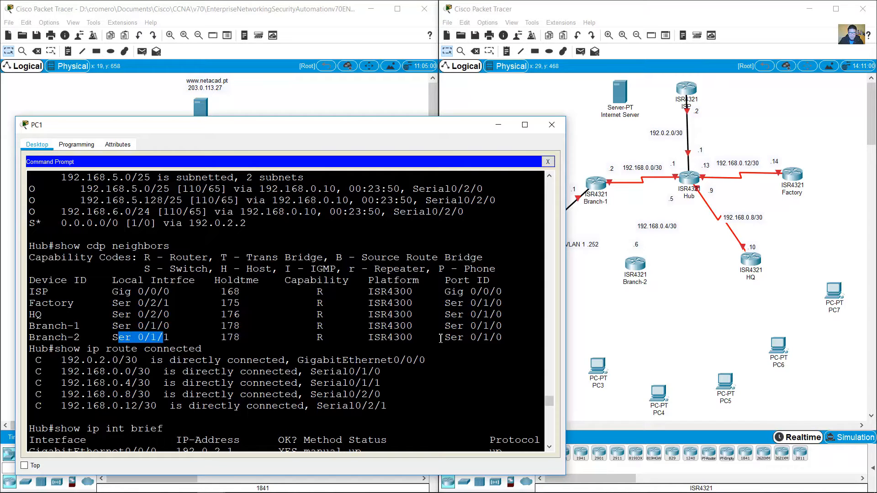
pyautogui.moveTo(438, 338); pyautogui.dragTo(502, 338)
pyautogui.click(609, 316)
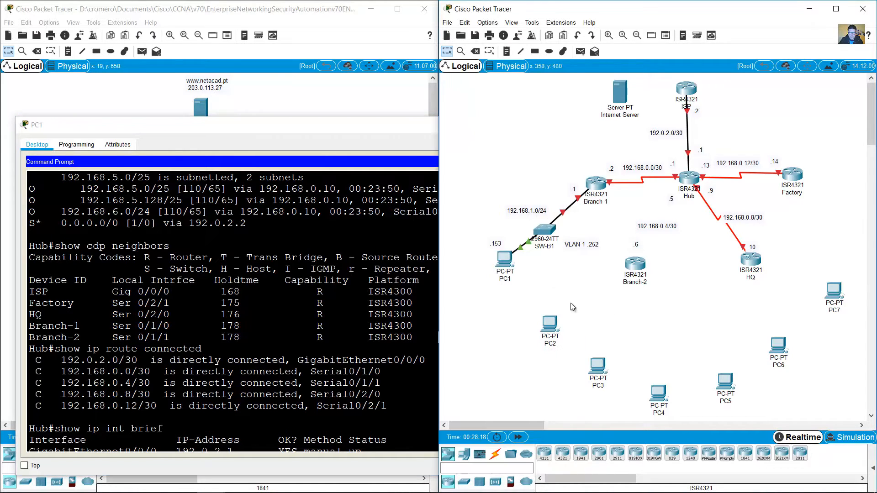
pyautogui.click(494, 453)
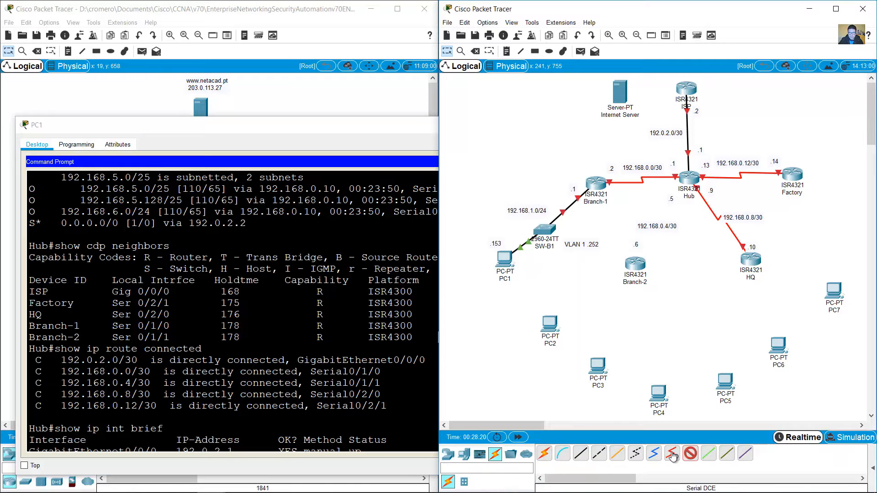
# Step: Run a Serial DCE cable from Hub's Serial0/1/1 to Branch-2's Serial0/1/0
pyautogui.click(672, 454)
pyautogui.click(690, 176)
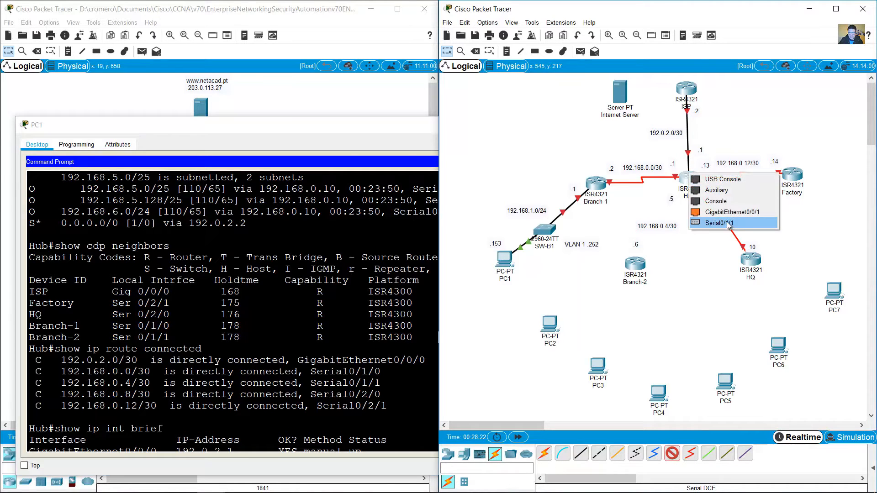
pyautogui.click(706, 225)
pyautogui.click(634, 260)
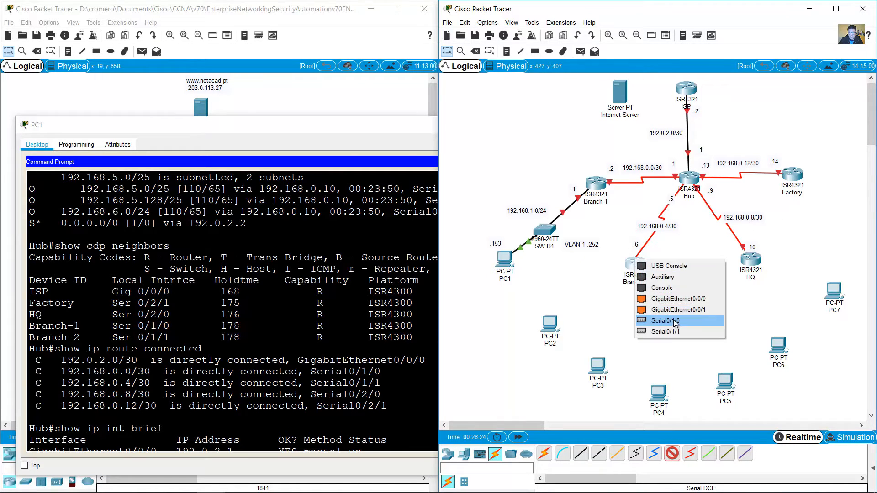
pyautogui.click(665, 320)
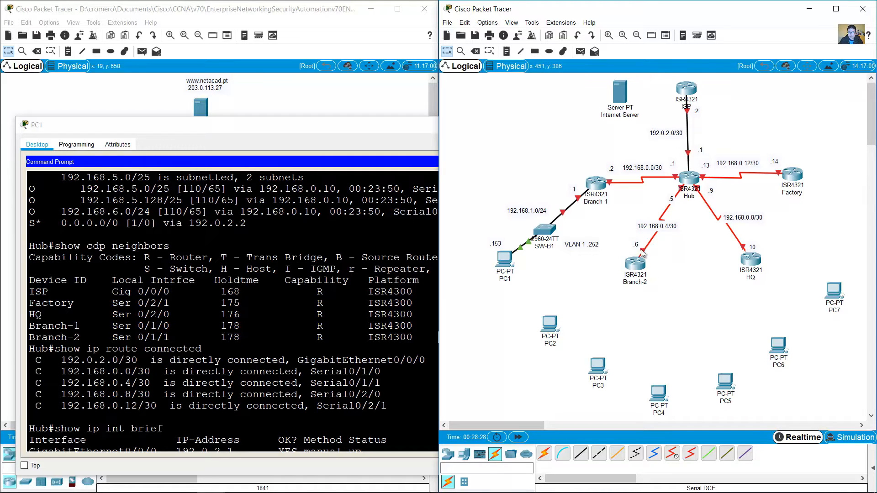
pyautogui.moveTo(642, 253)
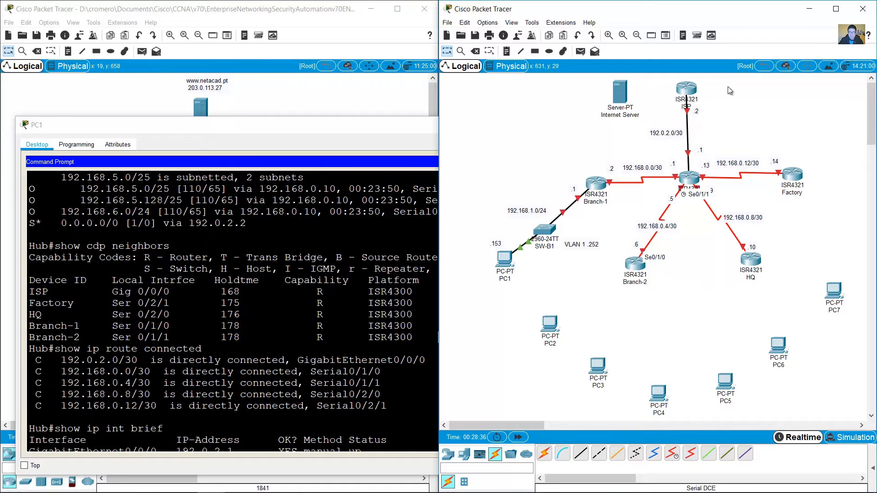
# Step: From PC1's prompt, telnet to ISP at 192.0.2.2, log in and enter privileged mode
pyautogui.moveTo(728, 86); pyautogui.dragTo(669, 106)
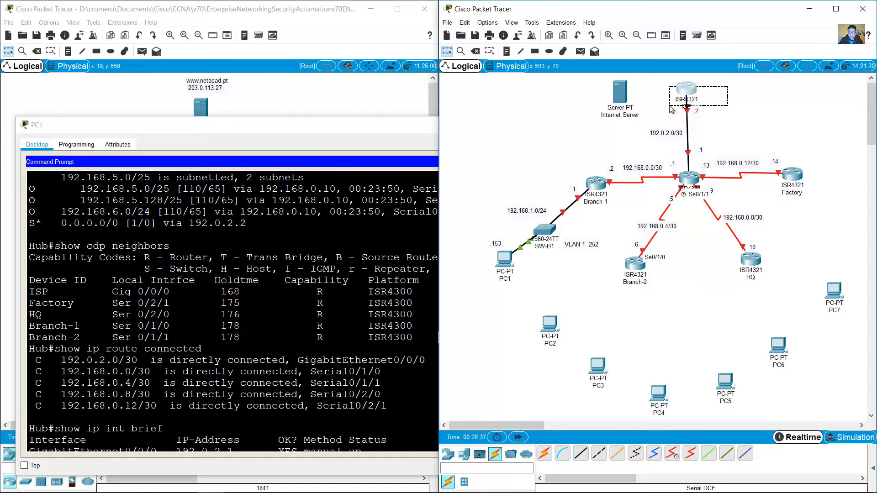
pyautogui.click(668, 137)
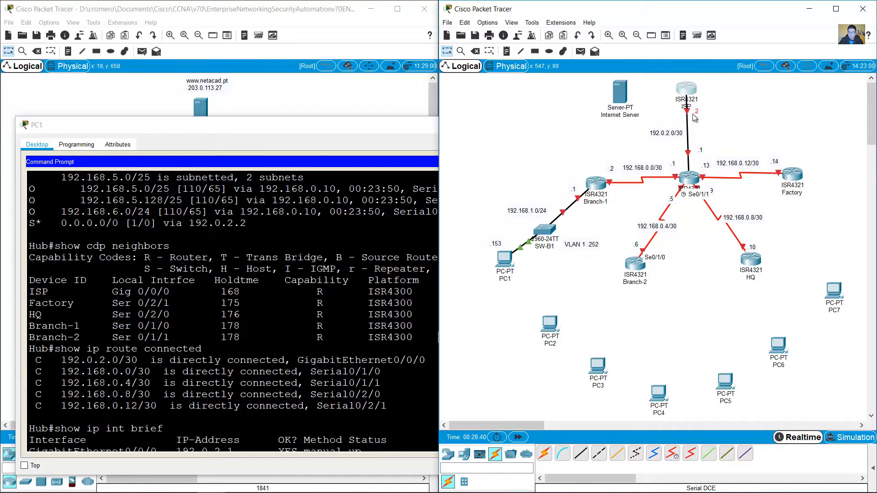
pyautogui.click(333, 408)
pyautogui.scroll(-10, 333, 408)
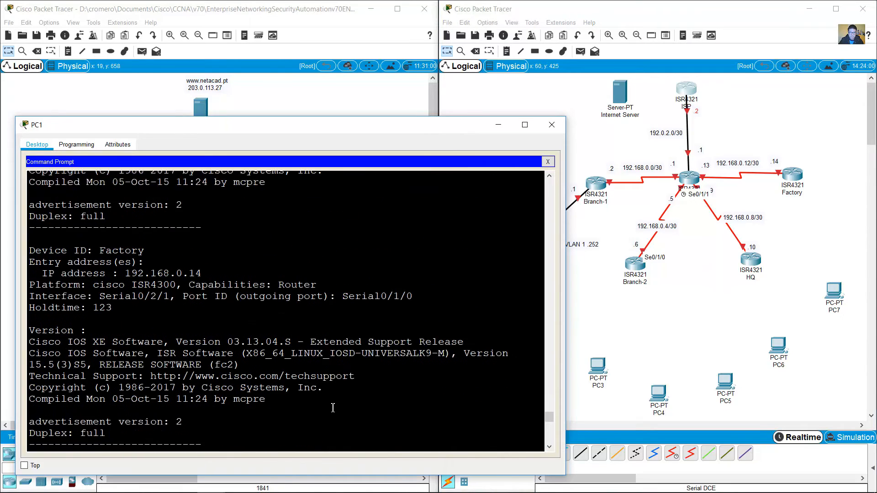
pyautogui.scroll(-15, 333, 408)
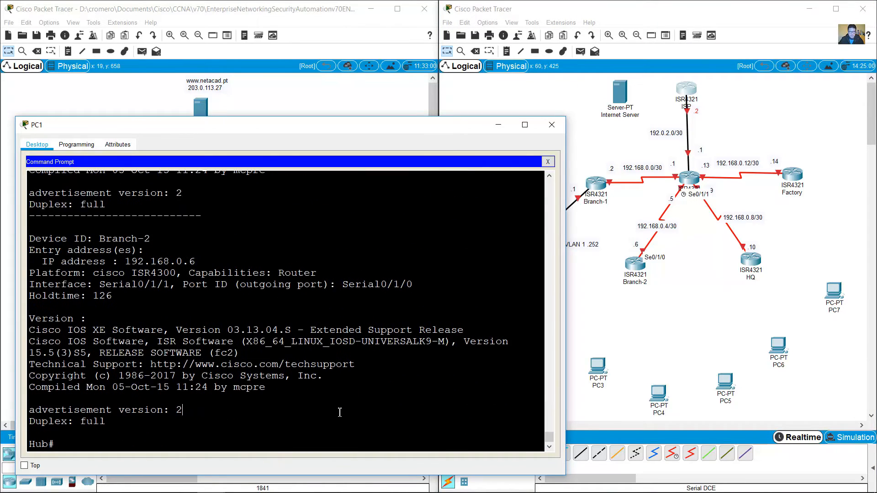
pyautogui.write('telnet 192')
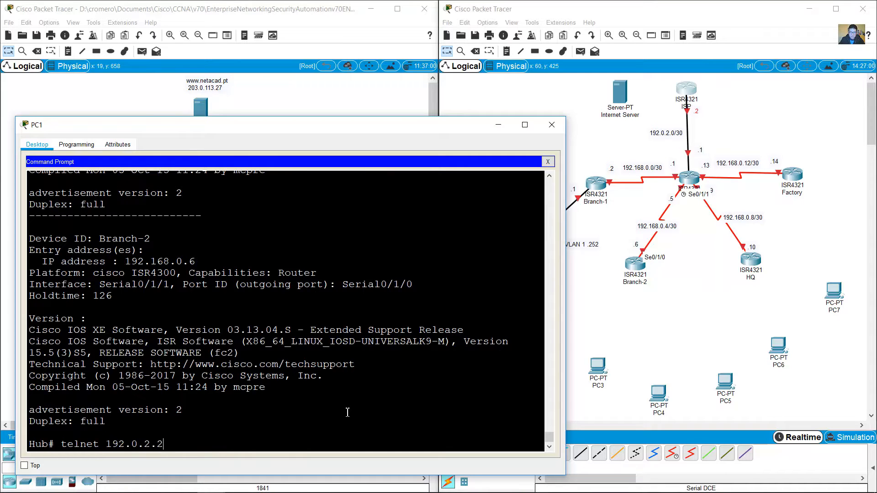
pyautogui.write('.0.2.2')
pyautogui.press('Return')
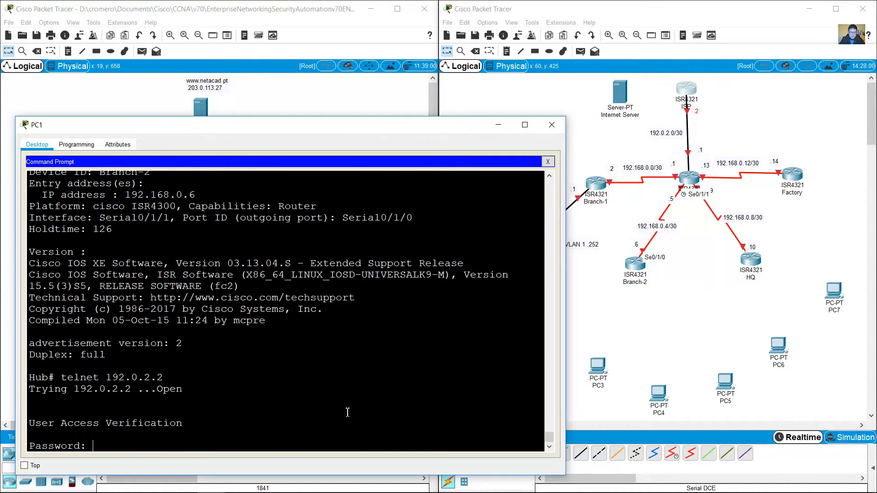
pyautogui.write('cisco')
pyautogui.press('Return')
pyautogui.write('en')
pyautogui.press('Return')
pyautogui.write('class')
pyautogui.press('Return')
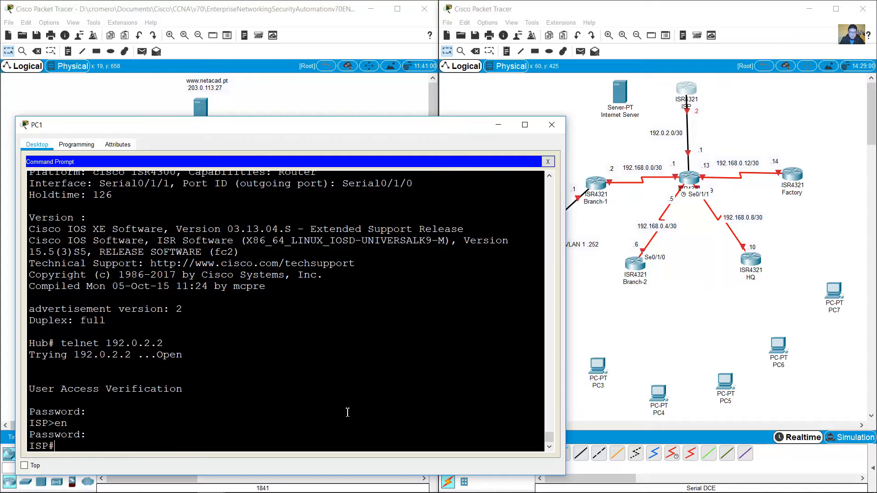
# Step: Run show cdp neighbors on ISP and highlight the Hub neighbour row
pyautogui.write('show cdp neigh')
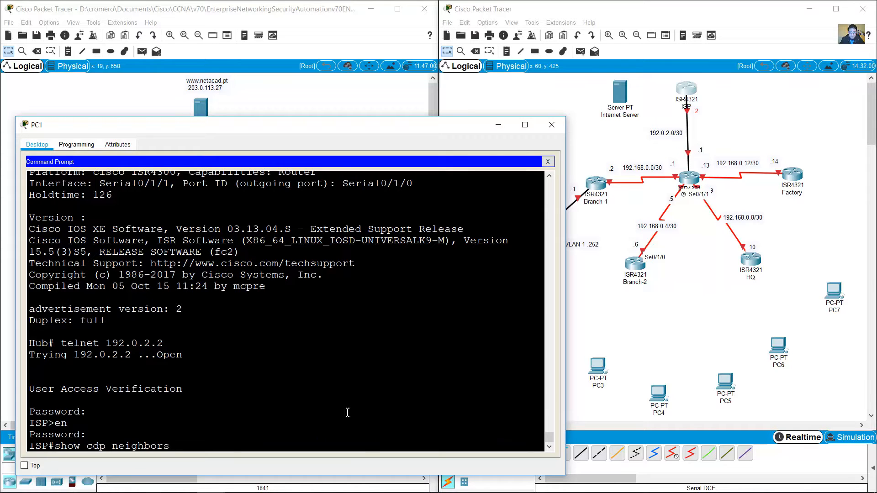
pyautogui.write('bors')
pyautogui.press('Return')
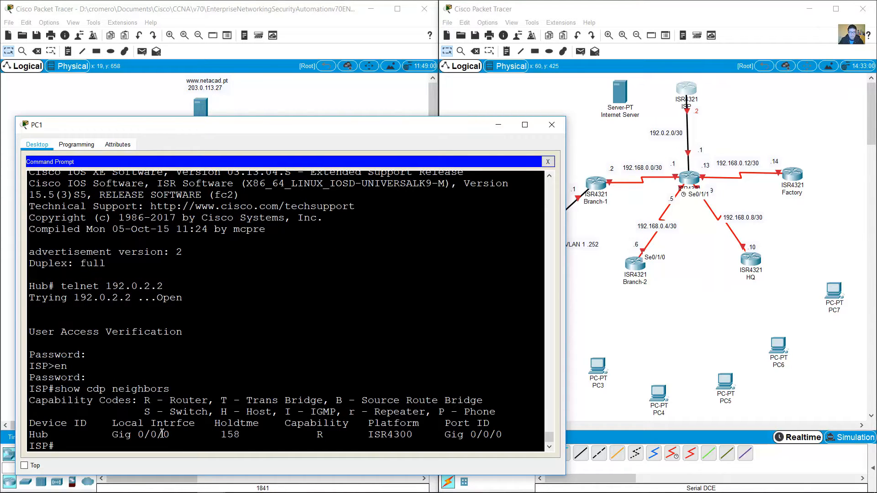
pyautogui.moveTo(30, 434); pyautogui.dragTo(496, 434)
pyautogui.click(728, 145)
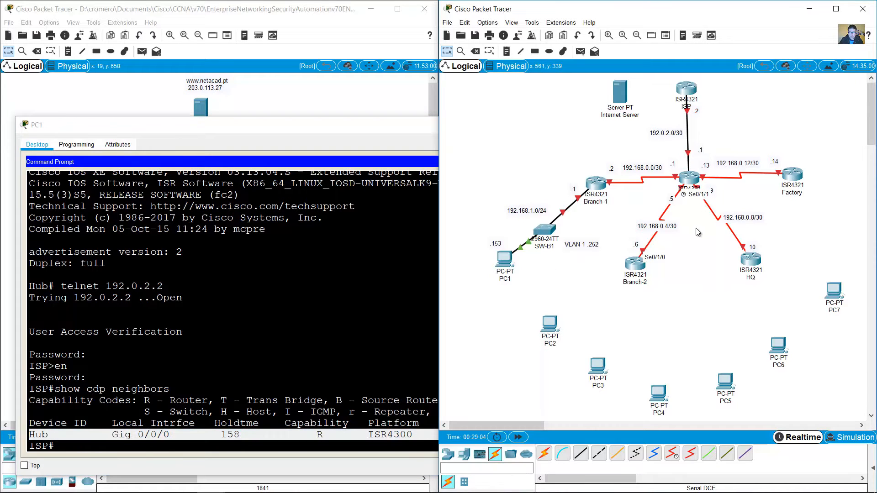
pyautogui.click(198, 444)
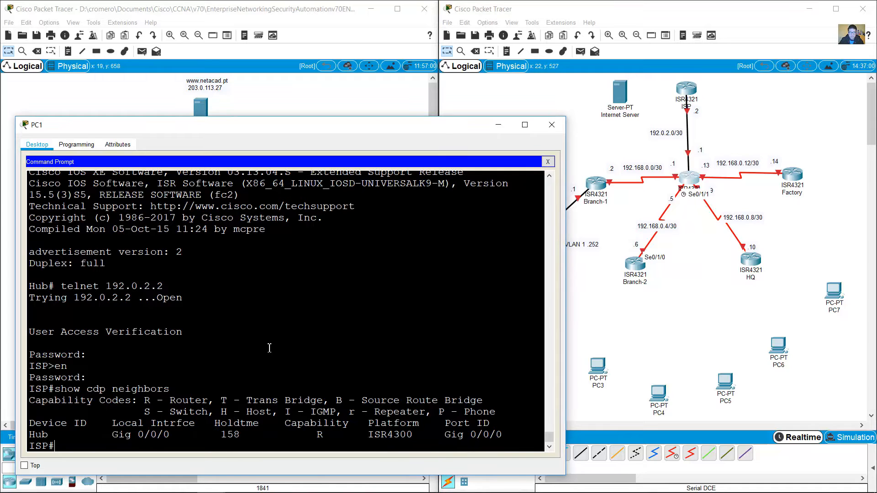
# Step: Display ISP's full routing table, then only its directly connected routes
pyautogui.write('show ip route')
pyautogui.press('Return')
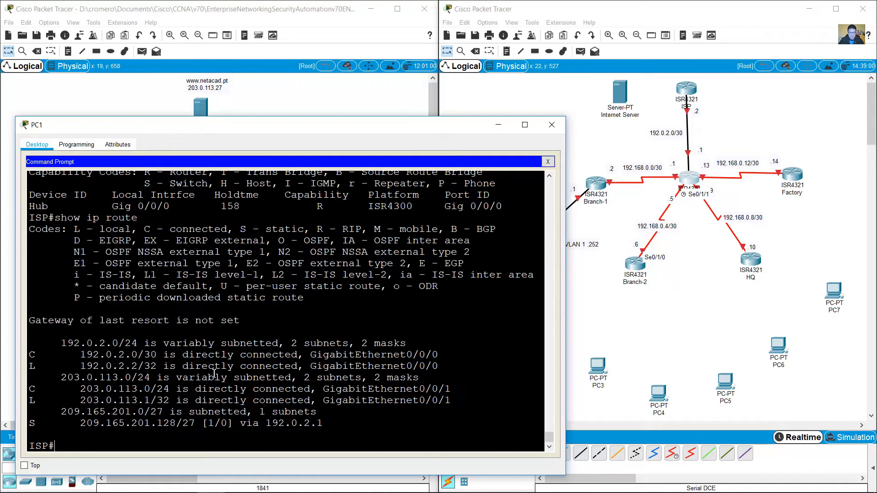
pyautogui.press('Up')
pyautogui.write('connected')
pyautogui.press('Return')
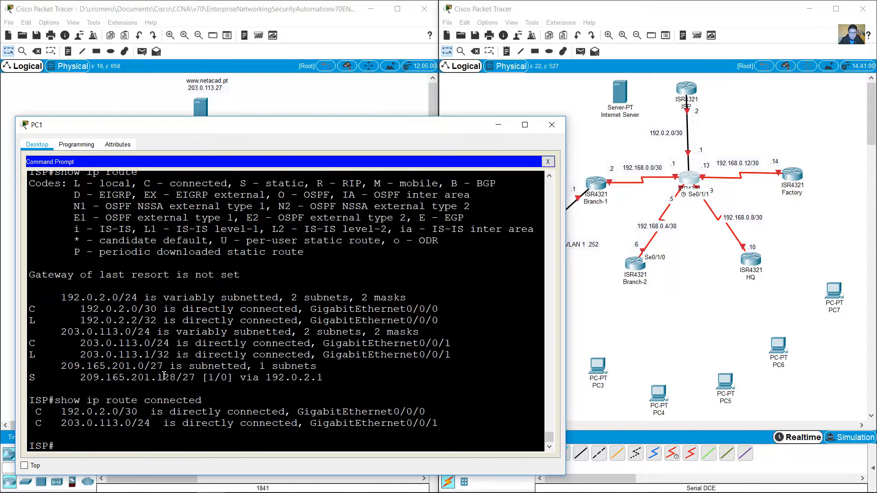
# Step: Highlight the connected routes, marking network 192.0.2.0 on GigabitEthernet0/0/0
pyautogui.moveTo(61, 413); pyautogui.dragTo(443, 425)
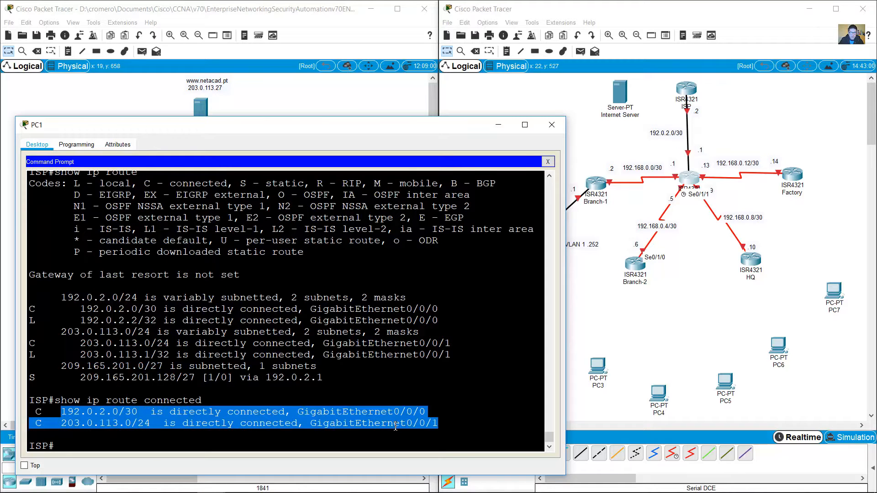
pyautogui.click(147, 411)
pyautogui.moveTo(48, 412); pyautogui.dragTo(143, 413)
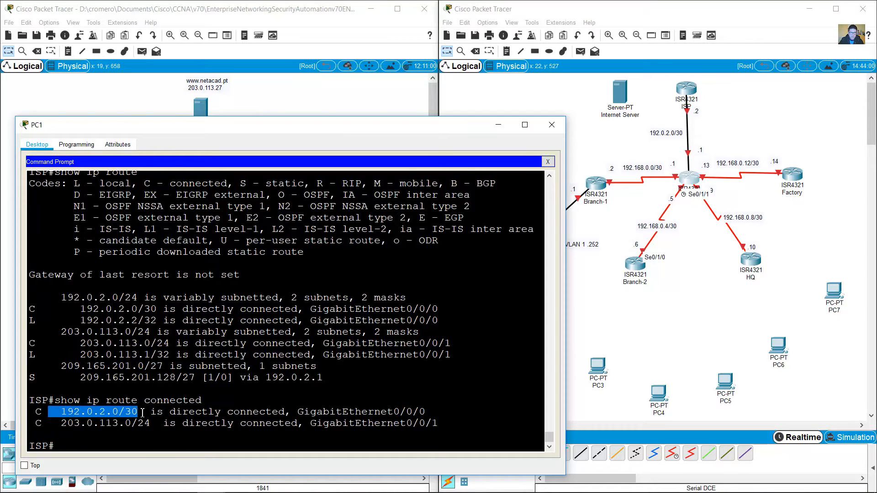
pyautogui.click(126, 410)
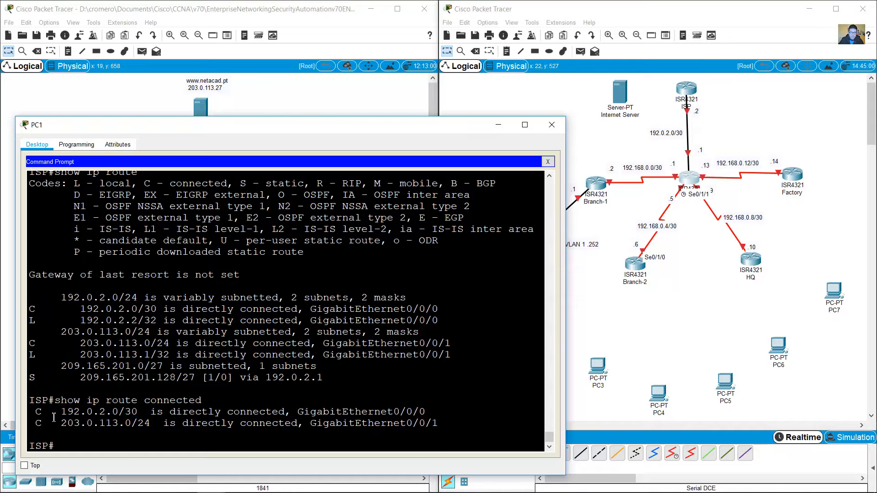
pyautogui.moveTo(54, 411); pyautogui.dragTo(436, 423)
pyautogui.click(359, 421)
pyautogui.moveTo(298, 411); pyautogui.dragTo(430, 414)
pyautogui.moveTo(48, 411); pyautogui.dragTo(122, 413)
# Step: Highlight the 203.0.113 connected route on GigabitEthernet0/0/1 in ISP's output
pyautogui.click(607, 151)
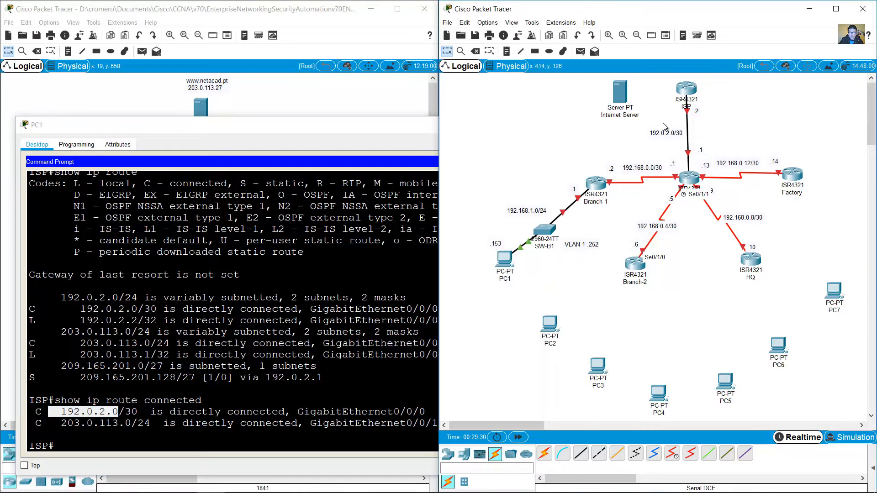
pyautogui.moveTo(688, 112)
pyautogui.click(86, 437)
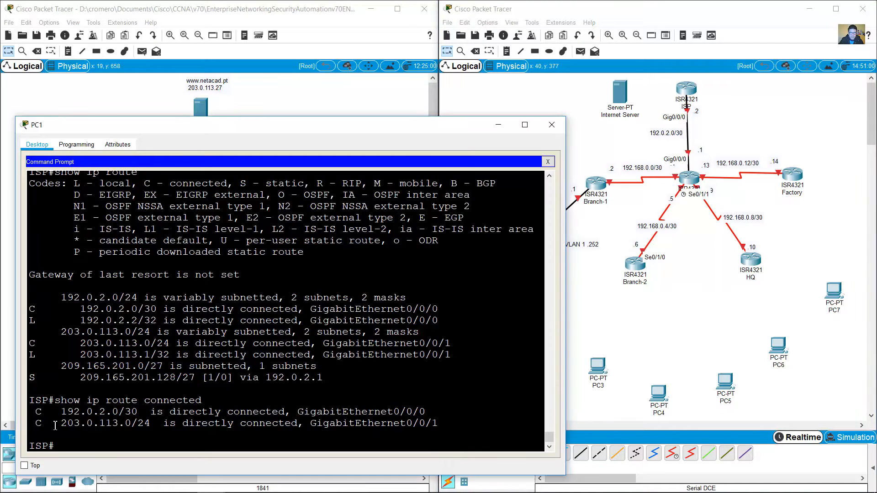
pyautogui.moveTo(311, 424); pyautogui.dragTo(439, 424)
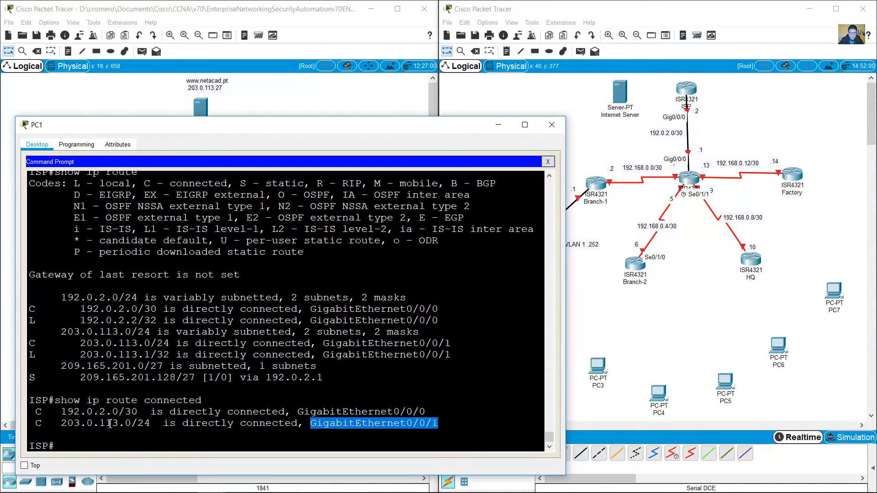
pyautogui.moveTo(62, 424); pyautogui.dragTo(150, 424)
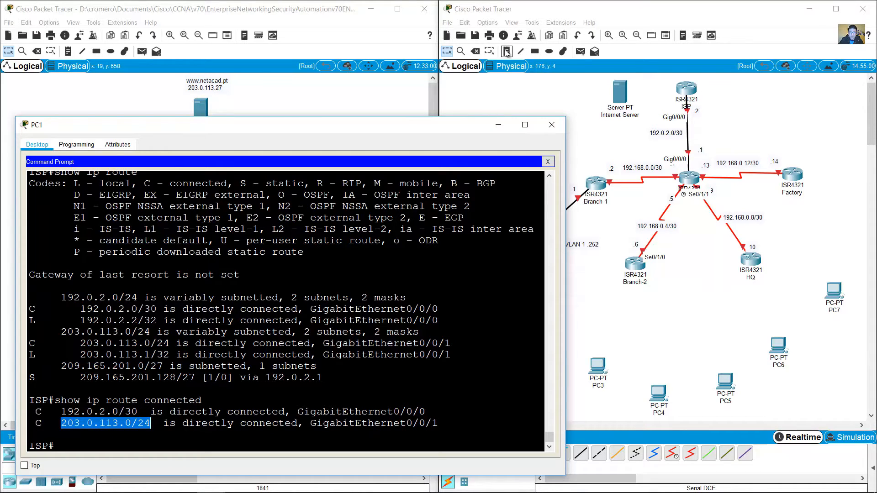
# Step: Move the Internet Server left and add a 203.0.113.0/24 note beside ISP
pyautogui.moveTo(619, 92); pyautogui.dragTo(540, 93)
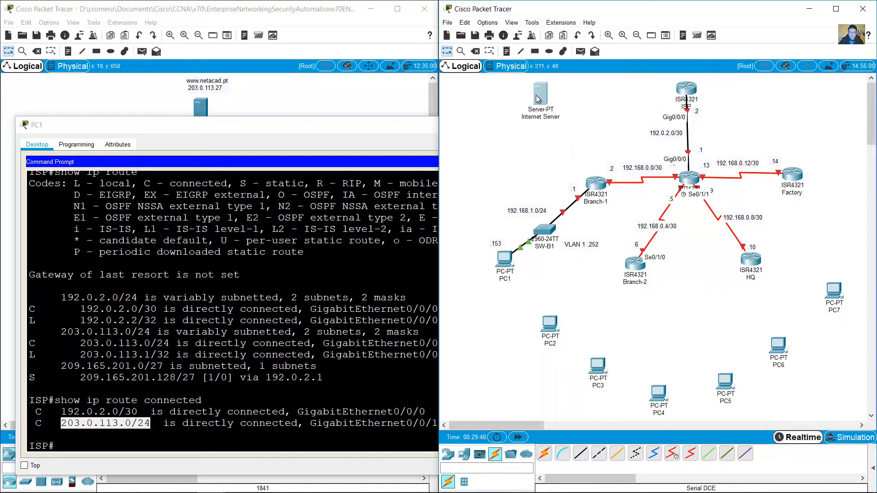
pyautogui.click(505, 51)
pyautogui.click(601, 92)
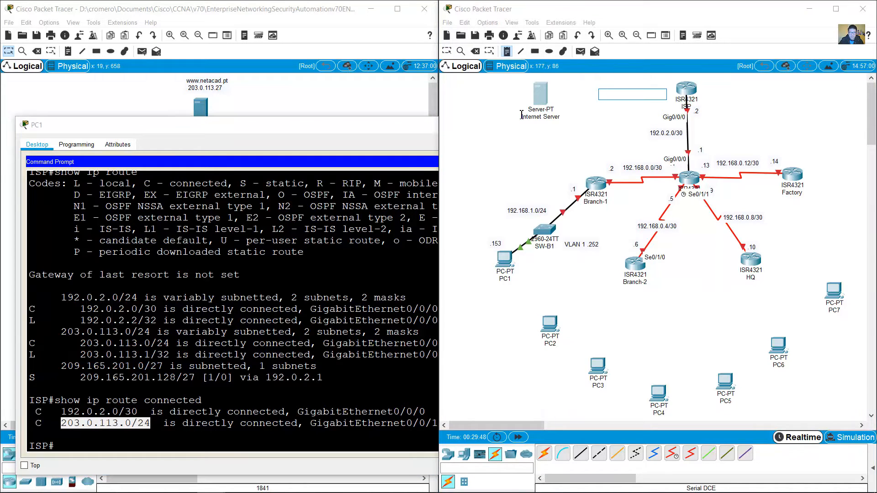
pyautogui.write('203.0.113.0/24')
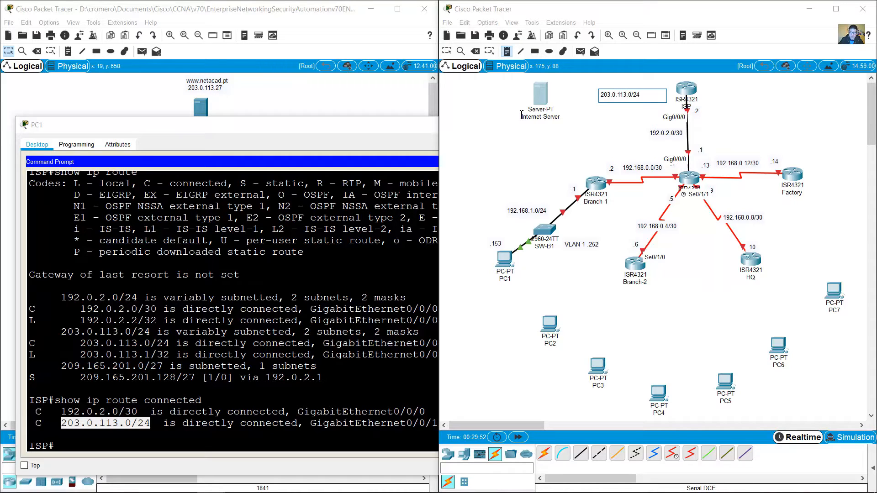
pyautogui.click(448, 51)
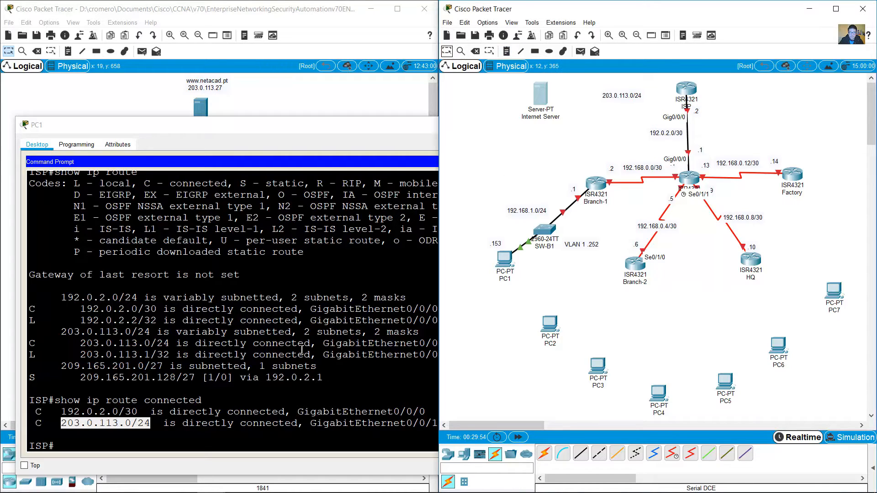
# Step: Run show ip int brief on ISP and highlight its 203.0.113.1 address on Gig0/0/1
pyautogui.click(253, 372)
pyautogui.write('show i')
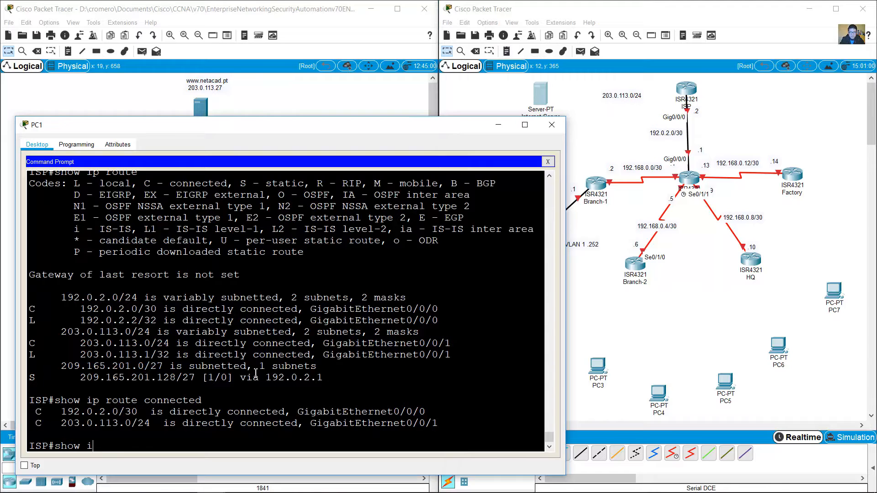
pyautogui.write('p int brief')
pyautogui.press('Return')
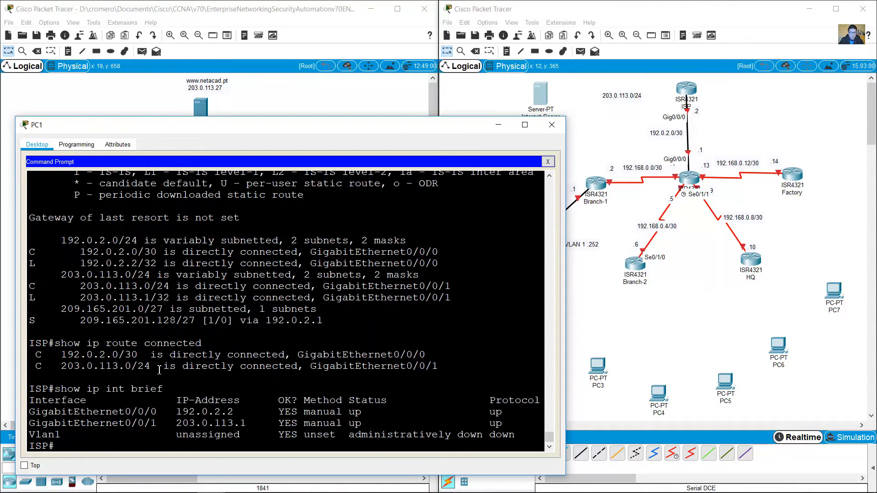
pyautogui.moveTo(310, 367); pyautogui.dragTo(425, 367)
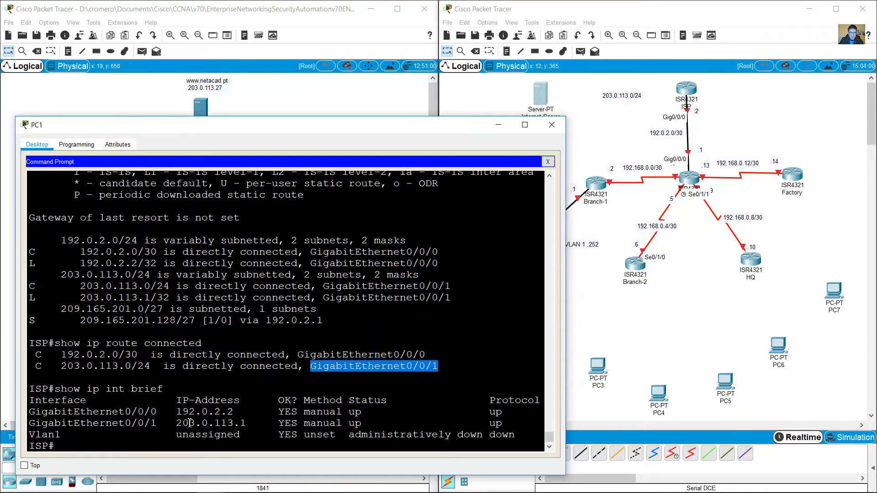
pyautogui.moveTo(183, 423); pyautogui.dragTo(247, 423)
# Step: Add a '.1' note beside ISP and nudge the 203.0.113.0/24 note closer
pyautogui.click(626, 120)
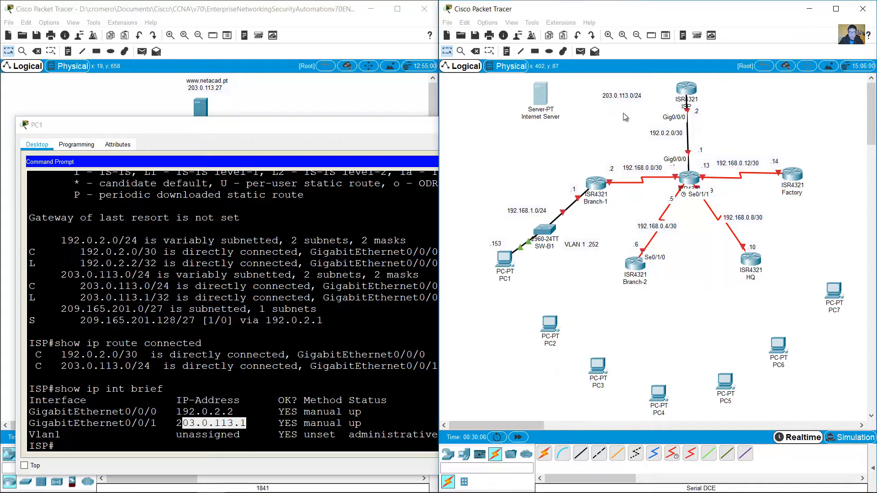
pyautogui.click(510, 54)
pyautogui.click(658, 90)
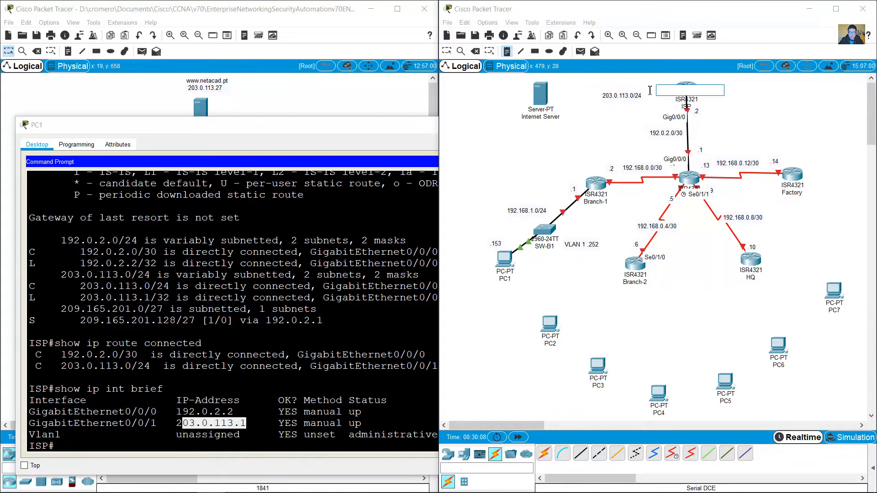
pyautogui.write('.1')
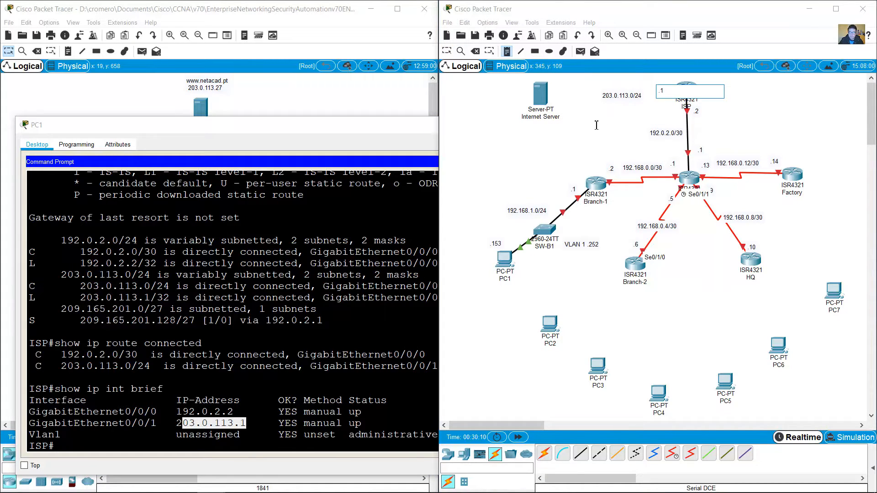
pyautogui.press('Escape')
pyautogui.moveTo(629, 96); pyautogui.dragTo(640, 93)
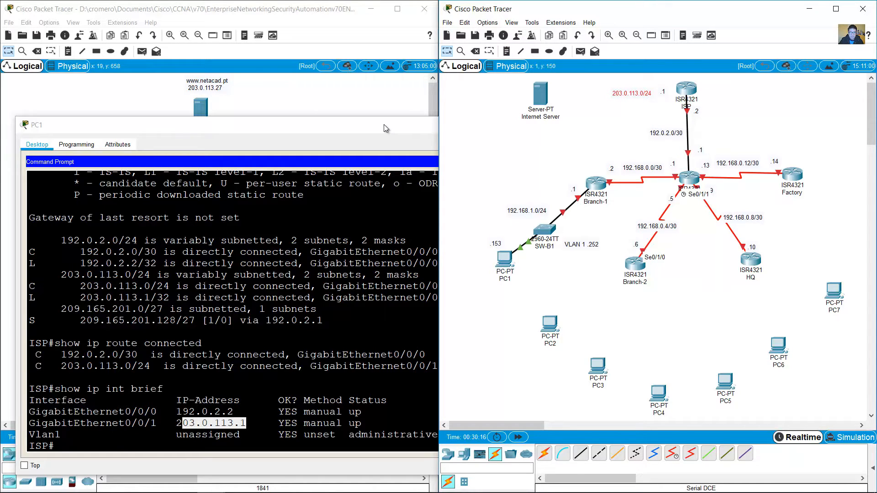
pyautogui.click(318, 83)
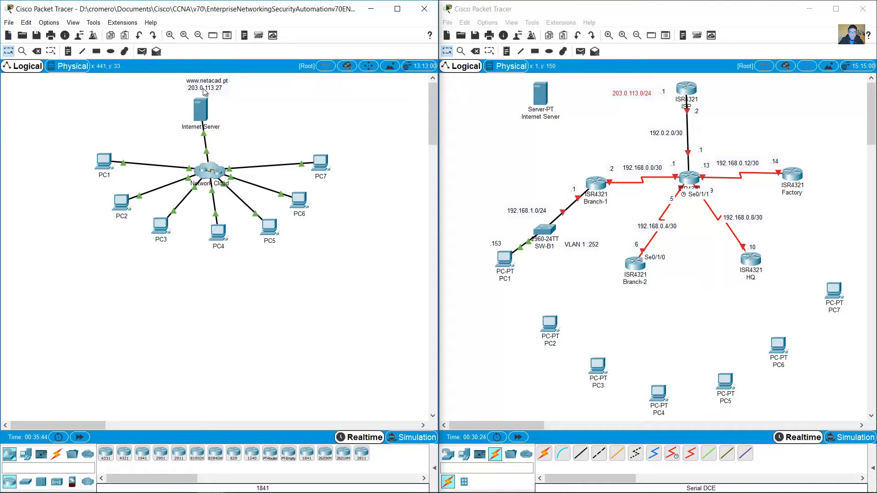
# Step: Reposition the 203.0.113.0/24 label and Internet Server, then add a '.27' note beside the server
pyautogui.click(640, 114)
pyautogui.moveTo(636, 95); pyautogui.dragTo(638, 98)
pyautogui.moveTo(539, 101); pyautogui.dragTo(559, 99)
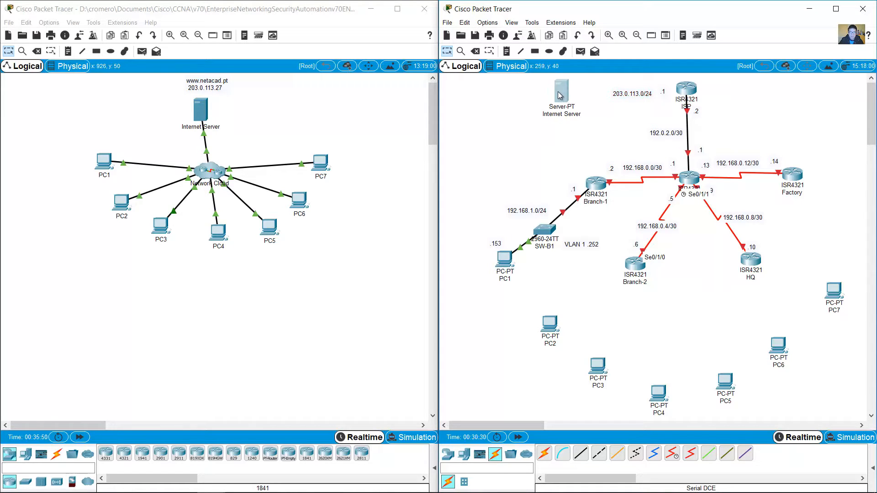
pyautogui.click(507, 52)
pyautogui.click(576, 95)
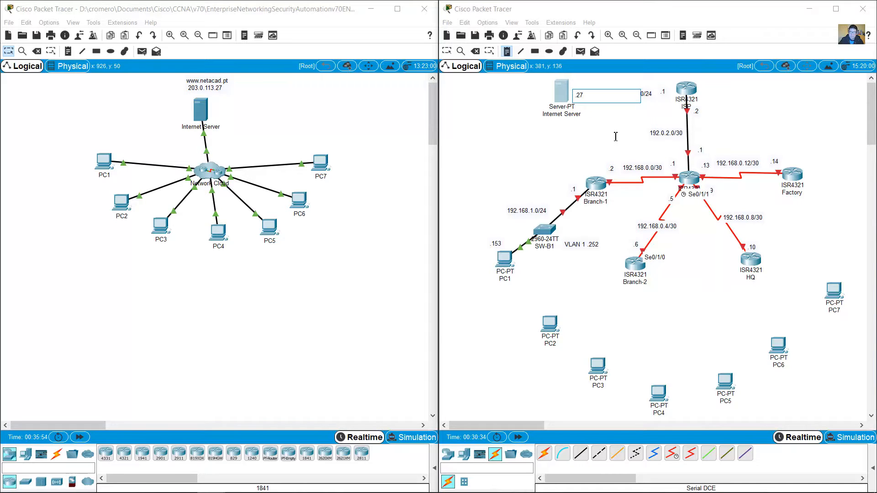
pyautogui.click(448, 51)
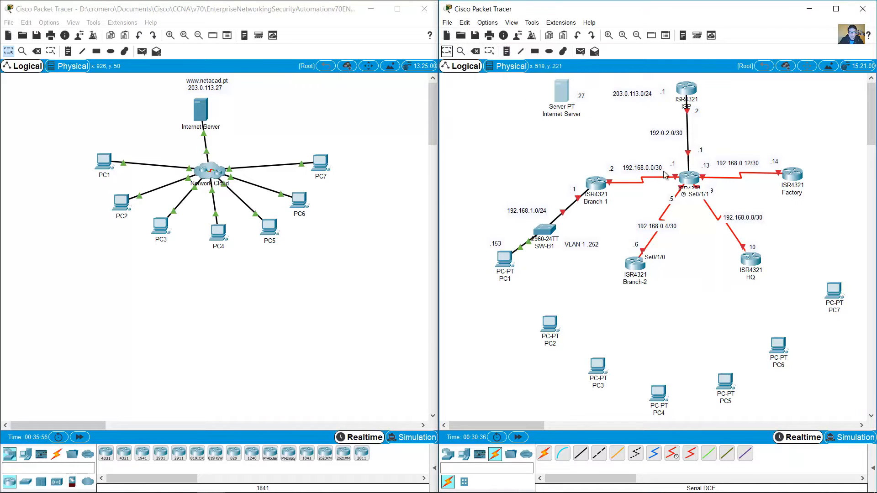
# Step: In PC1's terminal, highlight ISP's Hub CDP entry and the 203.0.113.0/24 connected route
pyautogui.click(105, 168)
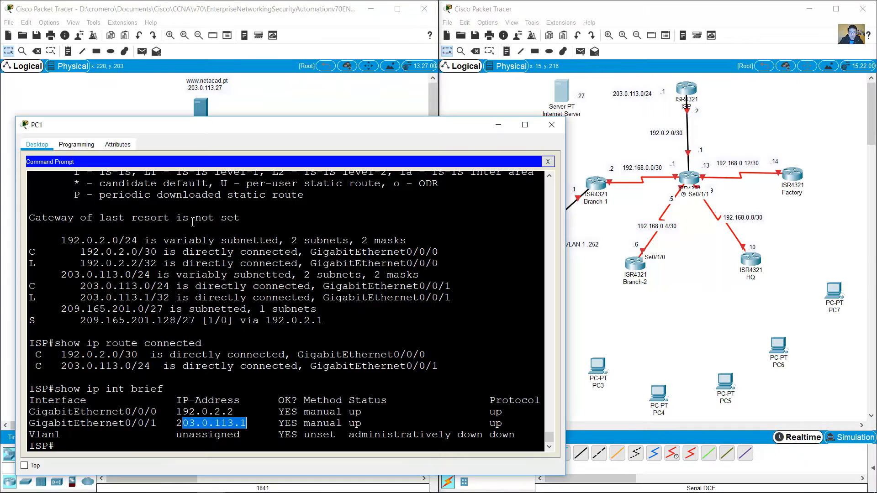
pyautogui.scroll(6, 264, 418)
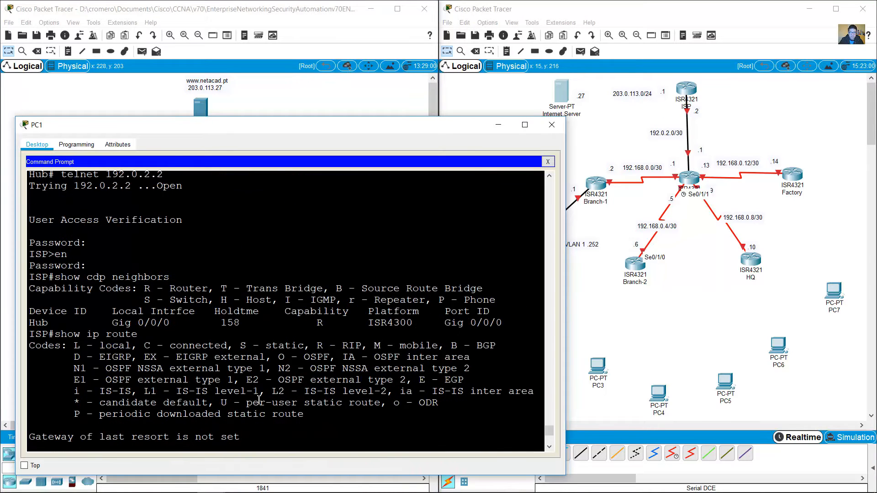
pyautogui.moveTo(70, 276); pyautogui.dragTo(170, 278)
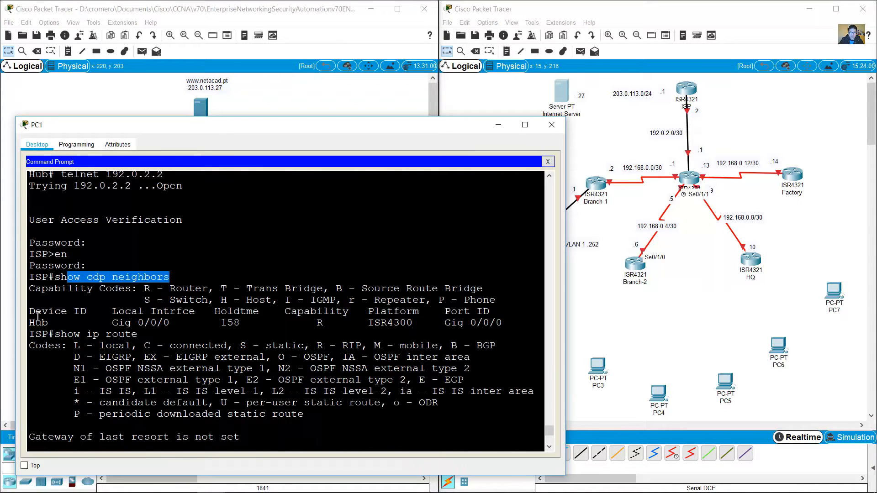
pyautogui.moveTo(30, 322); pyautogui.dragTo(502, 324)
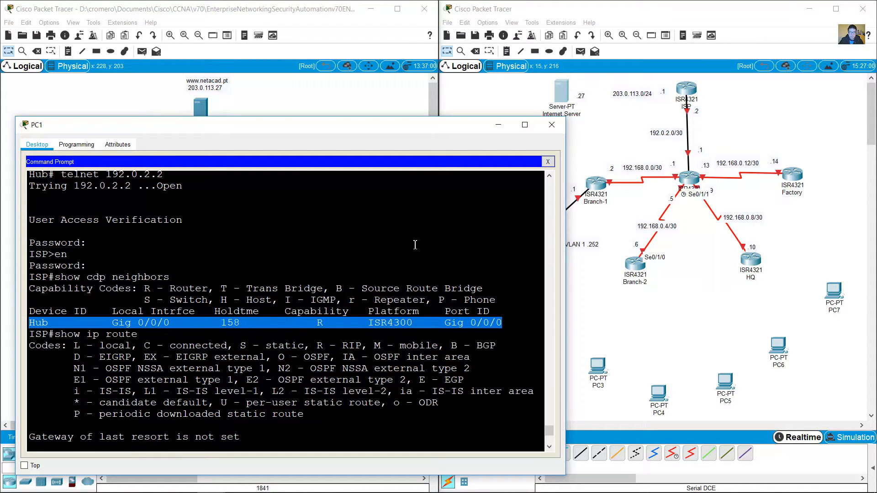
pyautogui.click(571, 122)
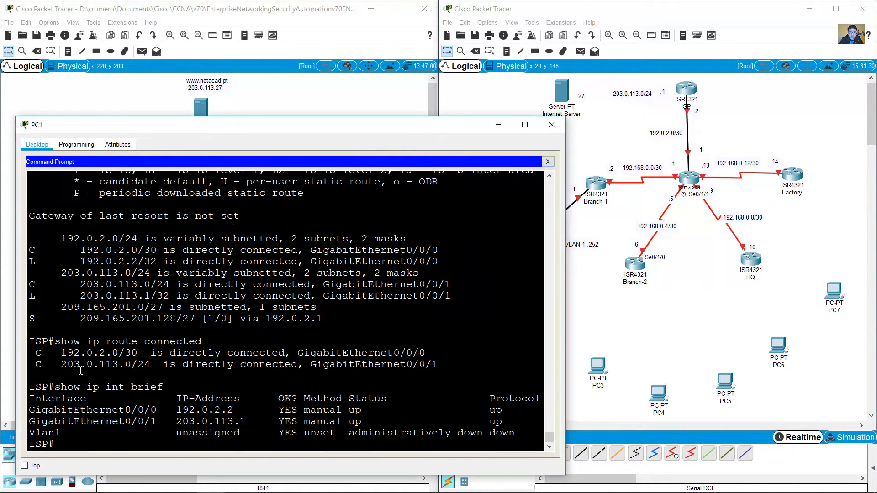
pyautogui.moveTo(81, 367); pyautogui.dragTo(401, 361)
pyautogui.click(607, 135)
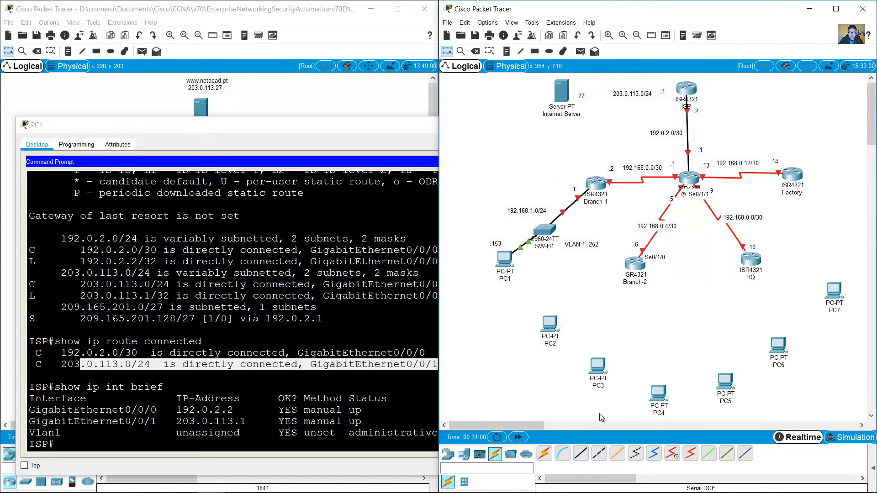
# Step: Connect ISP to the Internet Server's FastEthernet0 with a copper straight-through cable
pyautogui.click(580, 454)
pyautogui.click(689, 89)
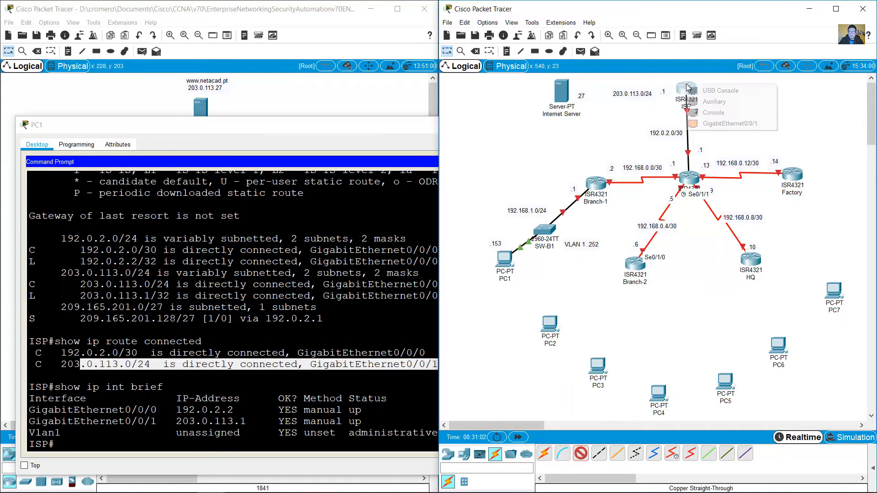
pyautogui.click(712, 122)
pyautogui.click(566, 92)
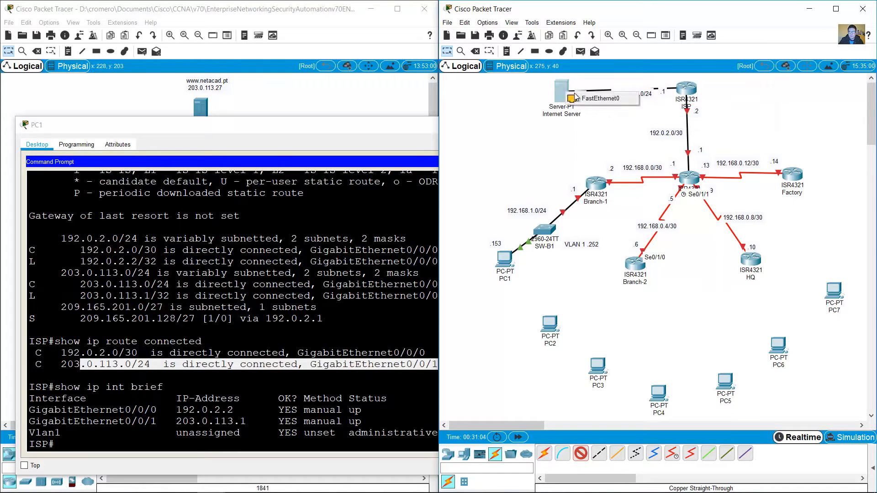
pyautogui.click(582, 99)
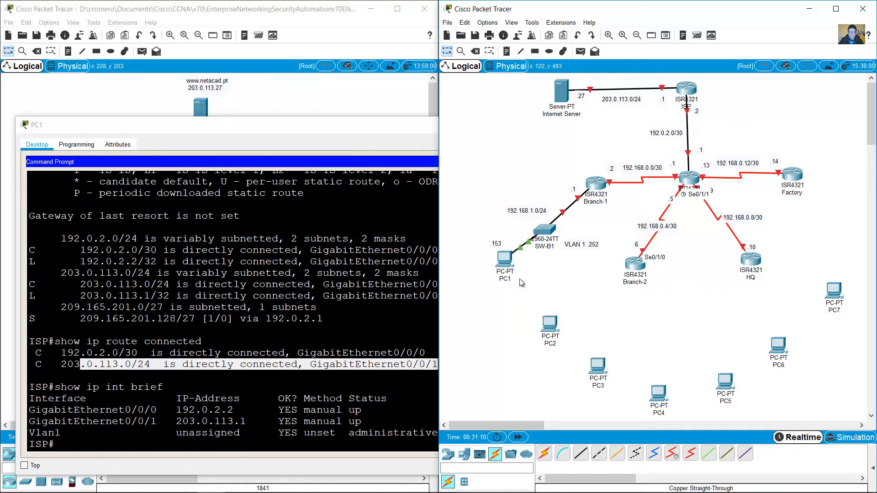
# Step: Exit the telnet session to ISP, returning to the Hub prompt
pyautogui.click(311, 367)
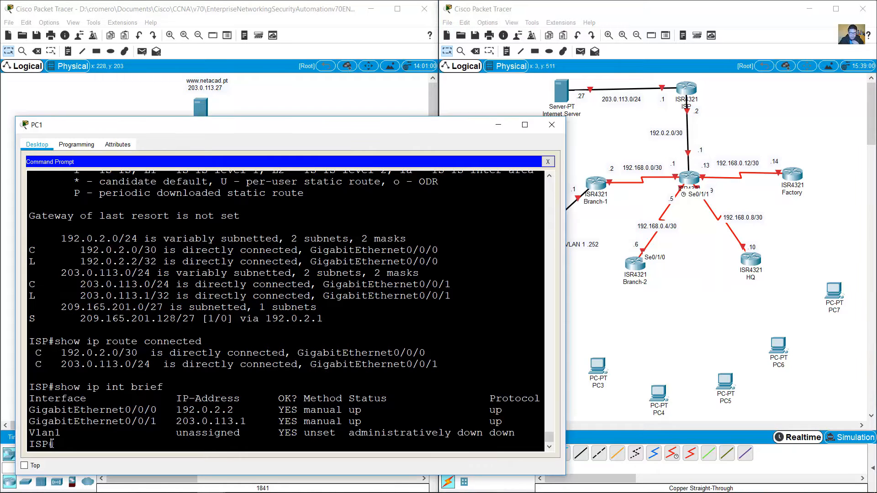
pyautogui.write('exit')
pyautogui.press('Return')
pyautogui.moveTo(816, 227); pyautogui.dragTo(786, 149)
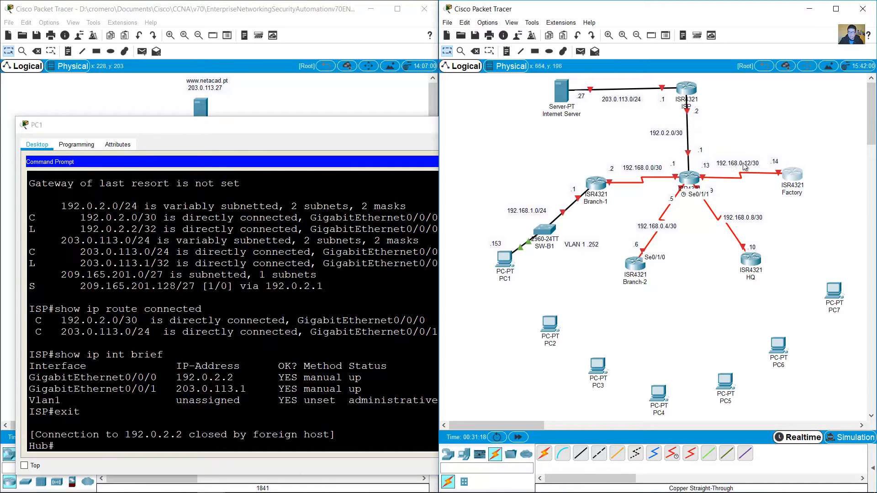
pyautogui.click(253, 377)
# Step: Telnet from PC1 to Factory at 192.168.0.14, log in, enable and run show cdp neighbors
pyautogui.press('Up')
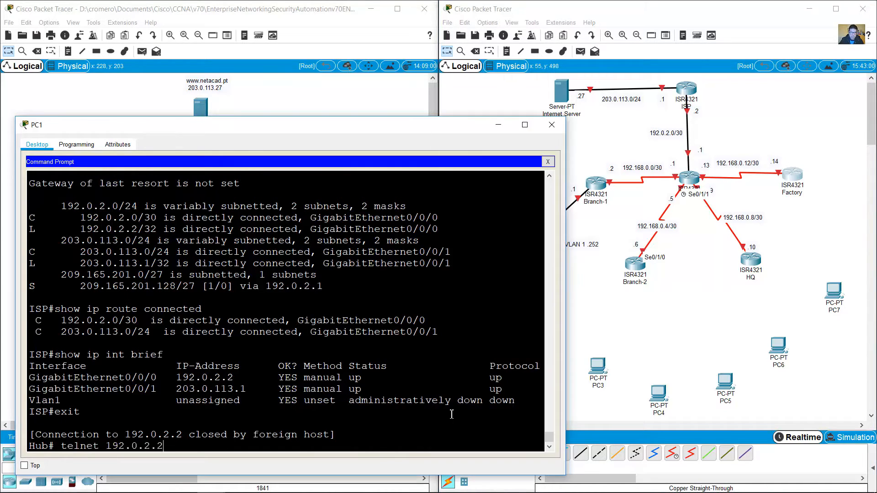
pyautogui.press('Left')
pyautogui.press('Left')
pyautogui.press('BackSpace')
pyautogui.write('1678')
pyautogui.press('Left')
pyautogui.press('BackSpace')
pyautogui.press('Return')
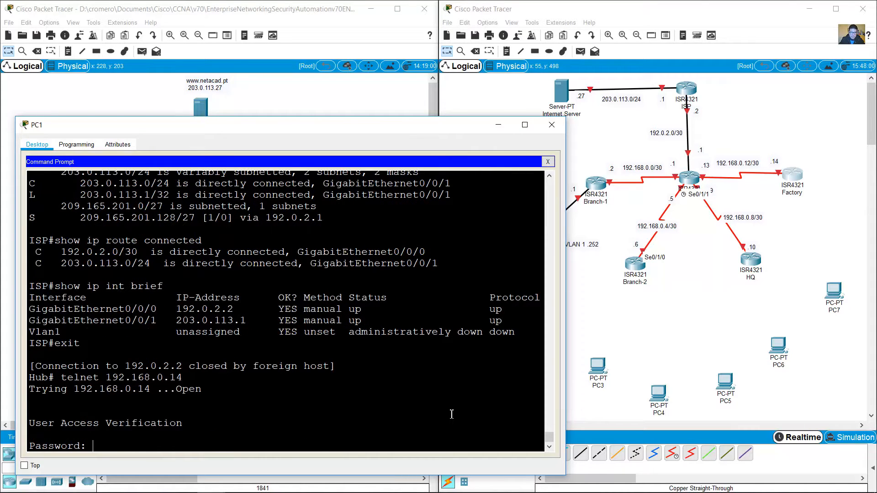
pyautogui.press('Return')
pyautogui.write('en')
pyautogui.press('Return')
pyautogui.press('Return')
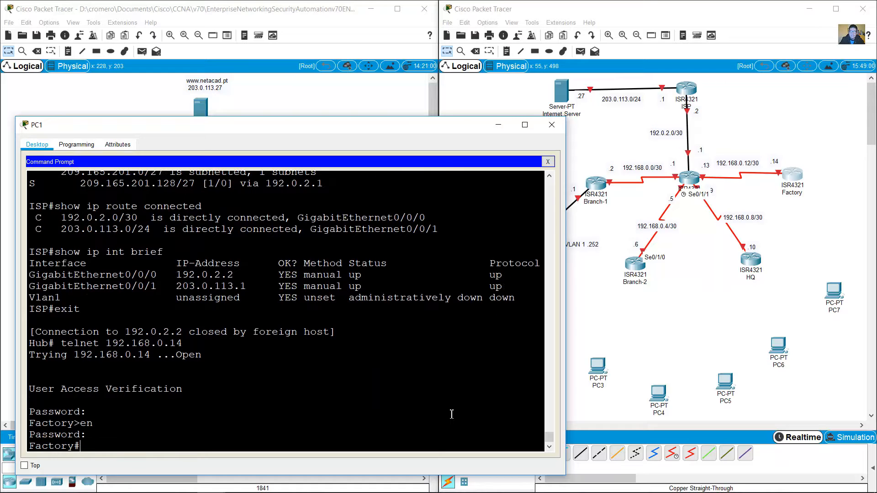
pyautogui.write('show cdp neighbors')
pyautogui.press('Return')
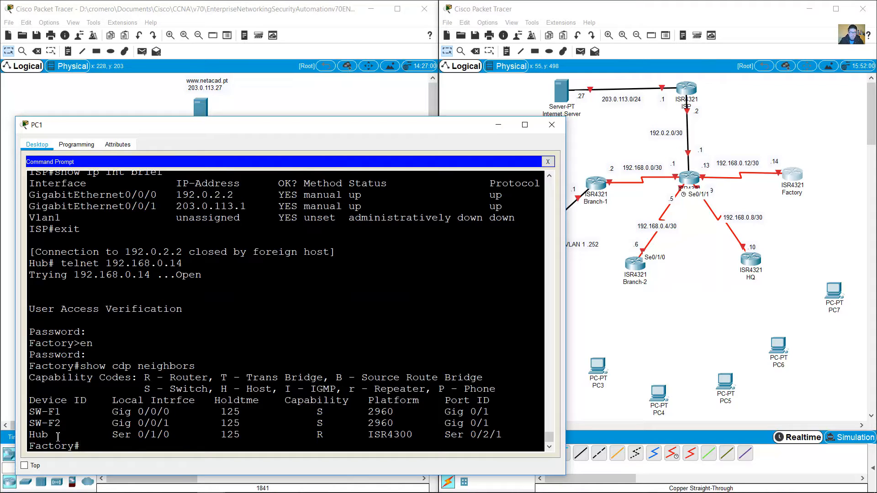
# Step: Highlight the SW-F1 and SW-F2 switch rows and the Hub router row in Factory's CDP table
pyautogui.moveTo(29, 412); pyautogui.dragTo(494, 421)
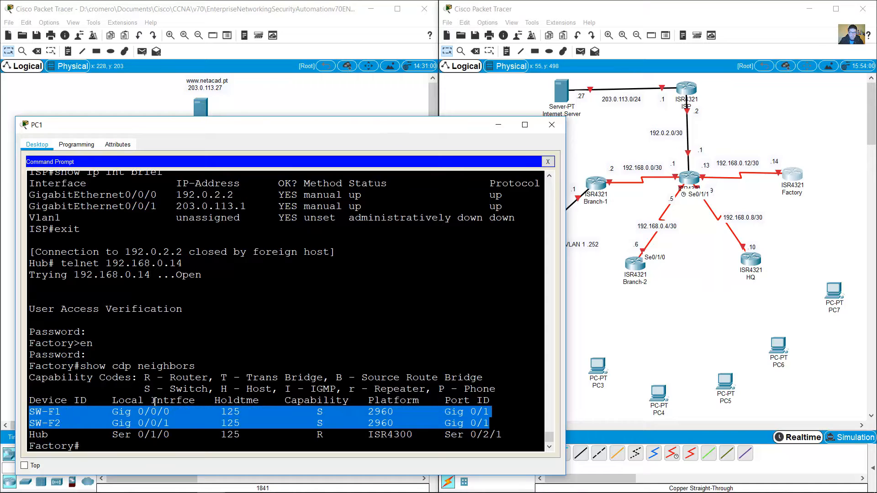
pyautogui.moveTo(297, 411); pyautogui.dragTo(320, 423)
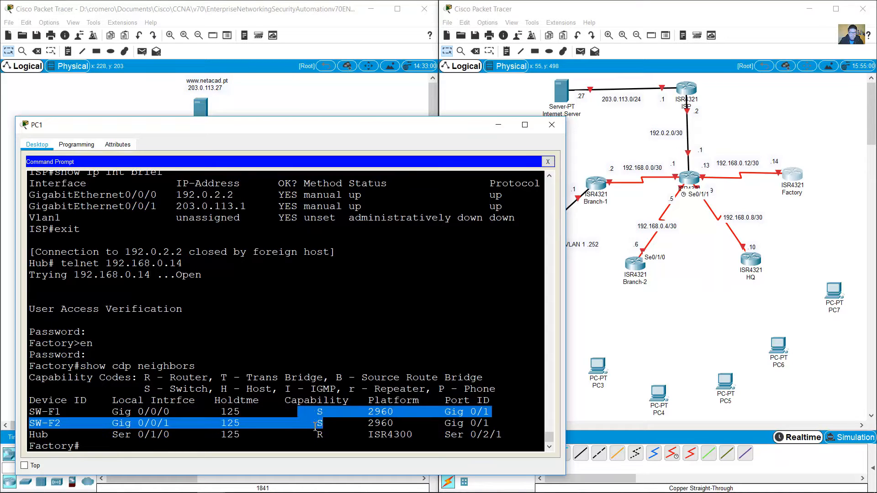
pyautogui.click(157, 423)
pyautogui.moveTo(37, 436); pyautogui.dragTo(52, 437)
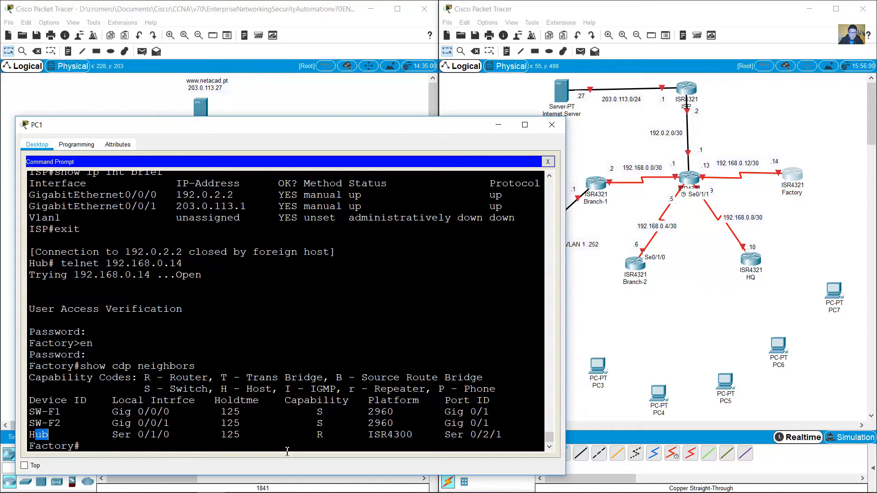
pyautogui.moveTo(309, 434); pyautogui.dragTo(324, 434)
pyautogui.moveTo(702, 226); pyautogui.dragTo(680, 168)
pyautogui.click(373, 418)
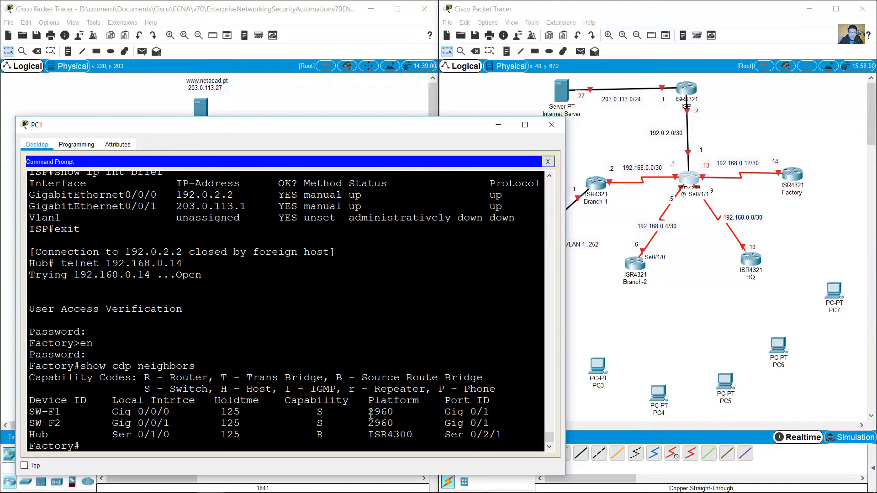
pyautogui.moveTo(369, 412); pyautogui.dragTo(400, 425)
pyautogui.click(638, 324)
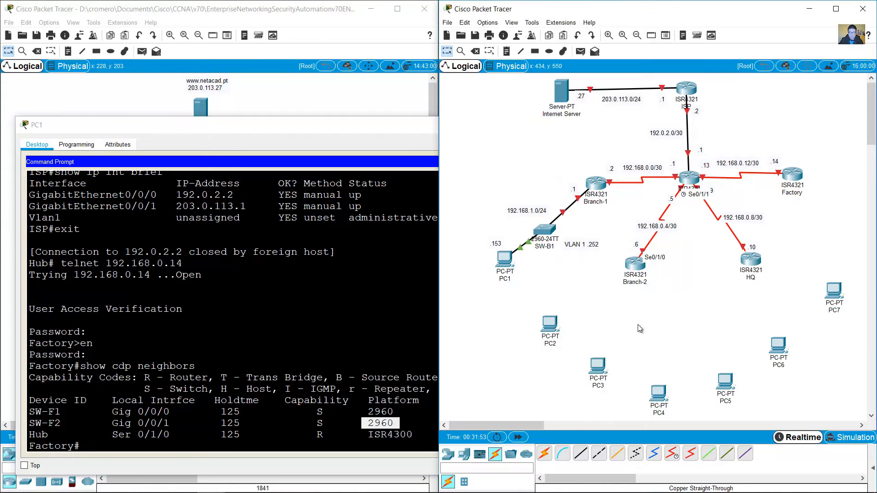
# Step: Shift the topology left and place two 2960-24TT switches on the right
pyautogui.moveTo(848, 403); pyautogui.dragTo(504, 90)
pyautogui.moveTo(562, 93); pyautogui.dragTo(519, 95)
pyautogui.click(568, 387)
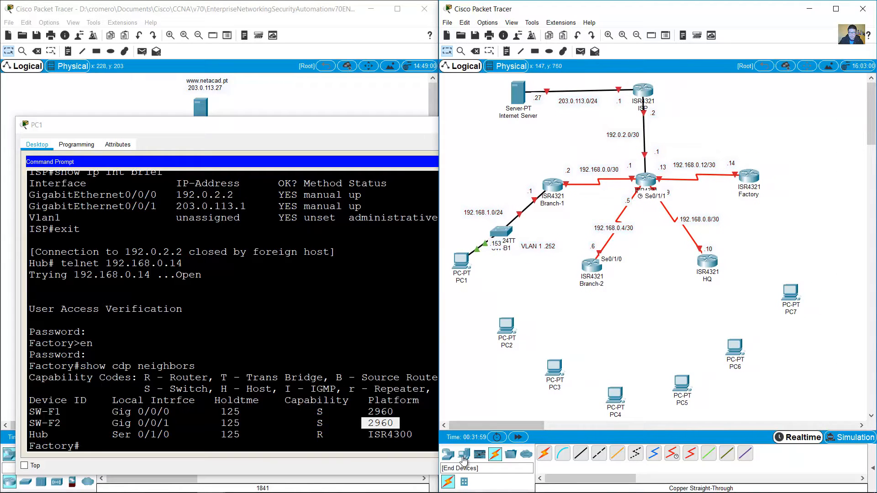
pyautogui.click(447, 453)
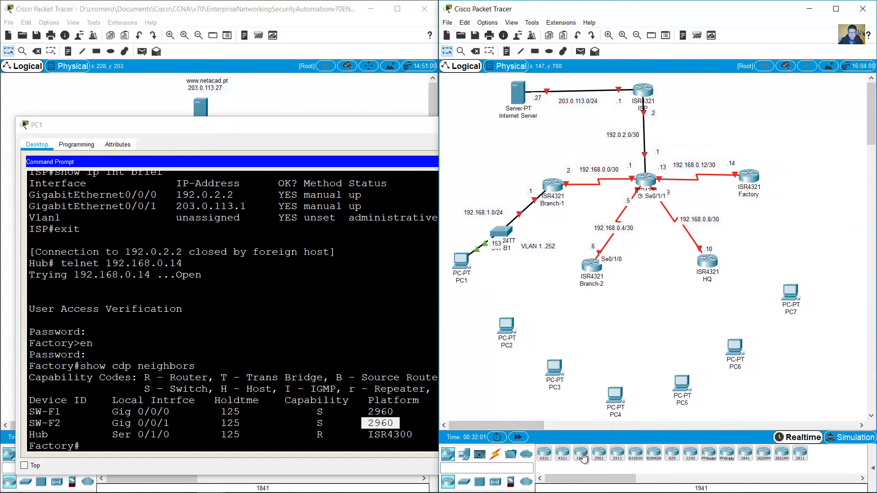
pyautogui.click(463, 483)
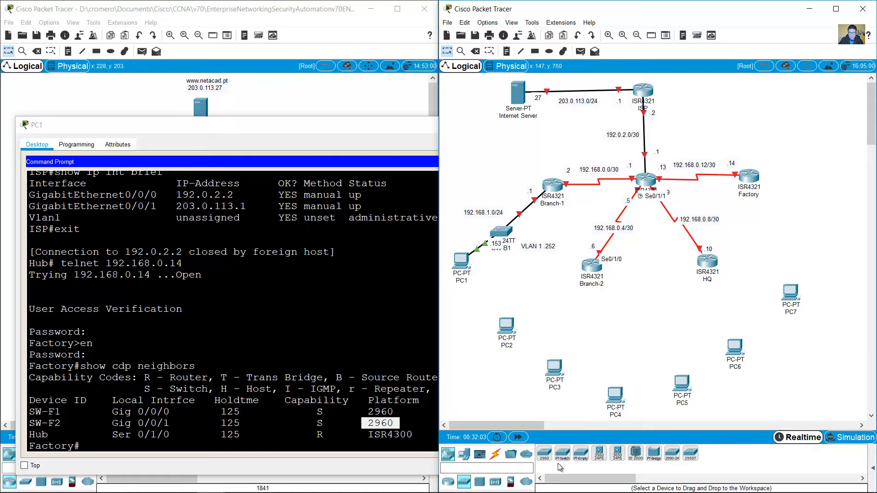
pyautogui.click(544, 453)
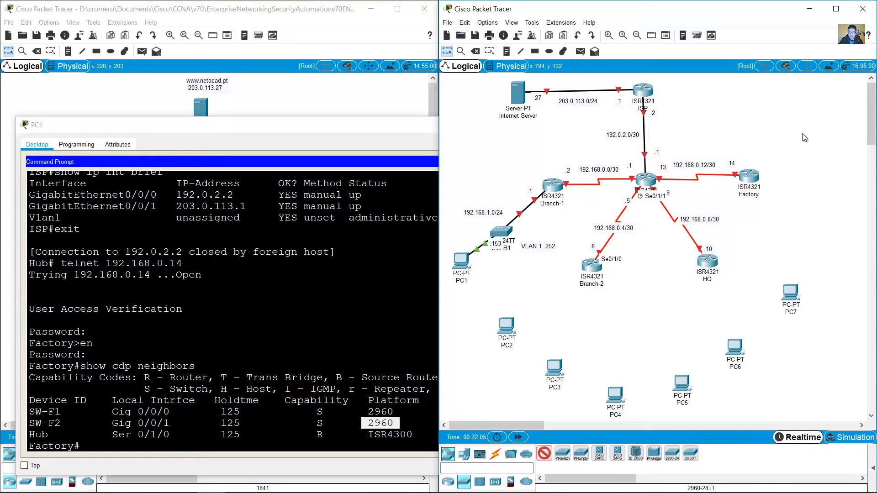
pyautogui.click(801, 134)
pyautogui.click(801, 206)
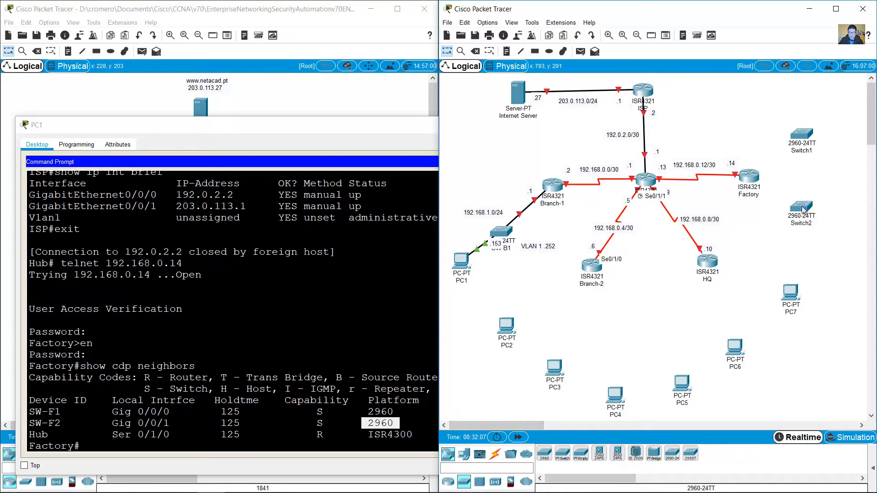
# Step: Rename Switch1 to SW-F1 and Switch2 to SW-F2, nudging SW-F2 lower
pyautogui.click(32, 413)
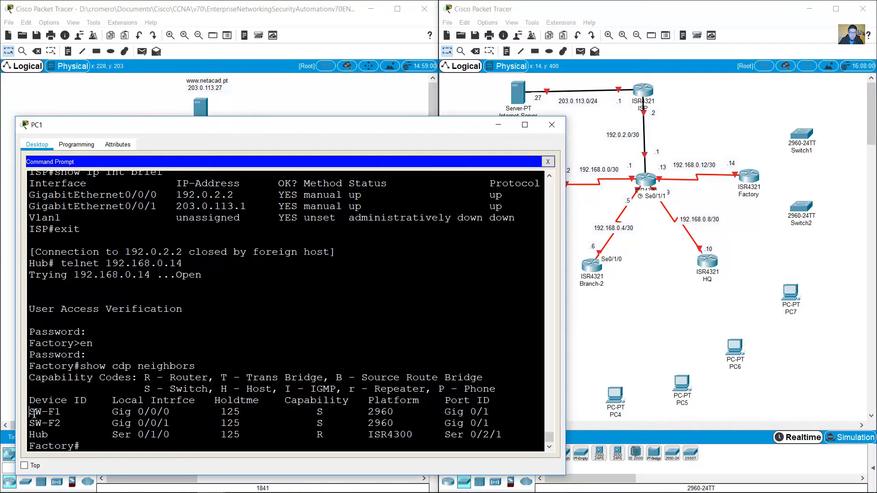
pyautogui.moveTo(32, 413); pyautogui.dragTo(60, 413)
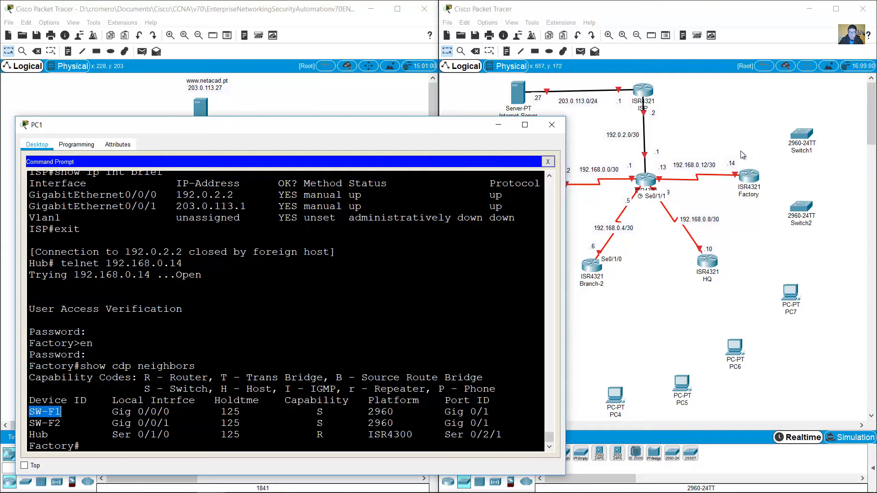
pyautogui.click(805, 153)
pyautogui.moveTo(805, 153); pyautogui.dragTo(796, 153)
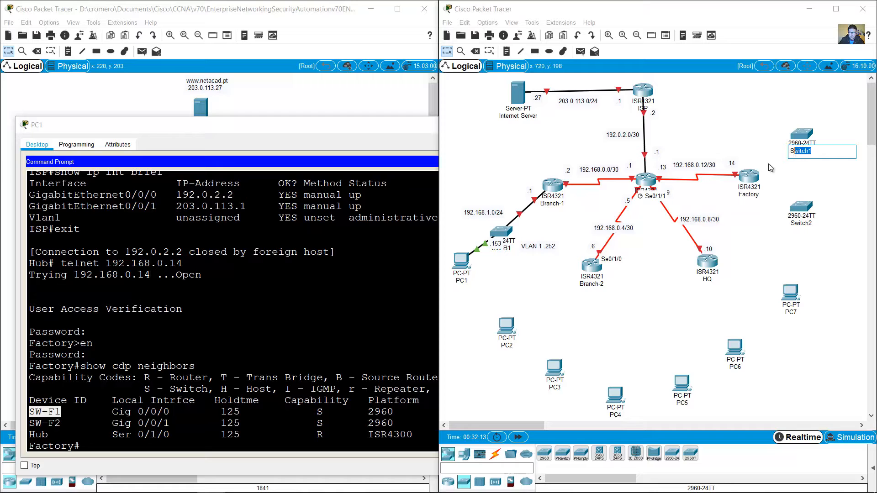
pyautogui.write('W-F1')
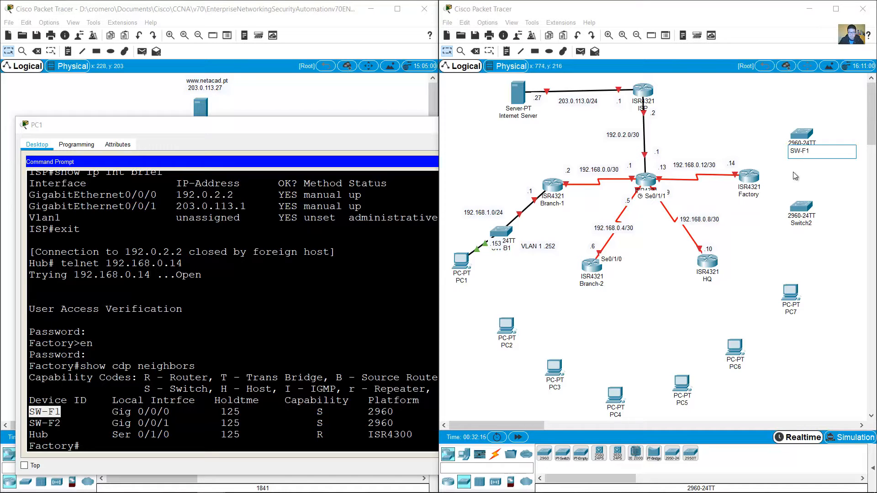
pyautogui.click(811, 223)
pyautogui.moveTo(811, 223); pyautogui.dragTo(798, 225)
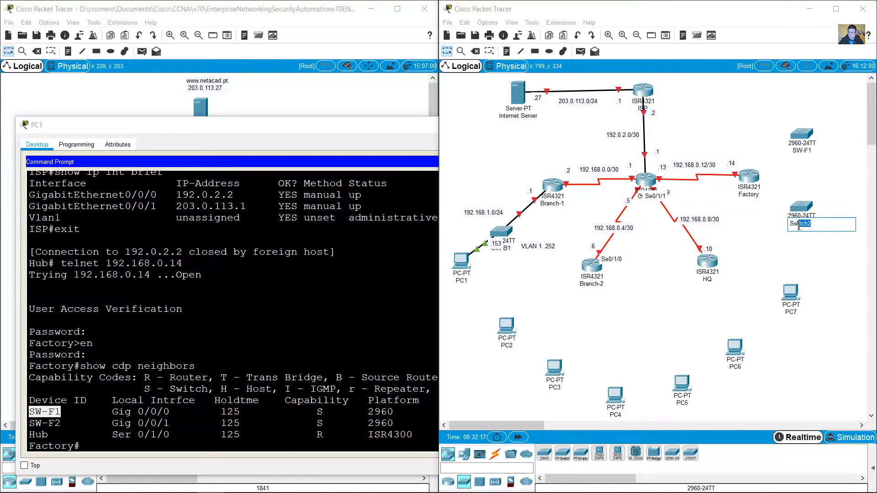
pyautogui.write('W-F2')
pyautogui.click(752, 218)
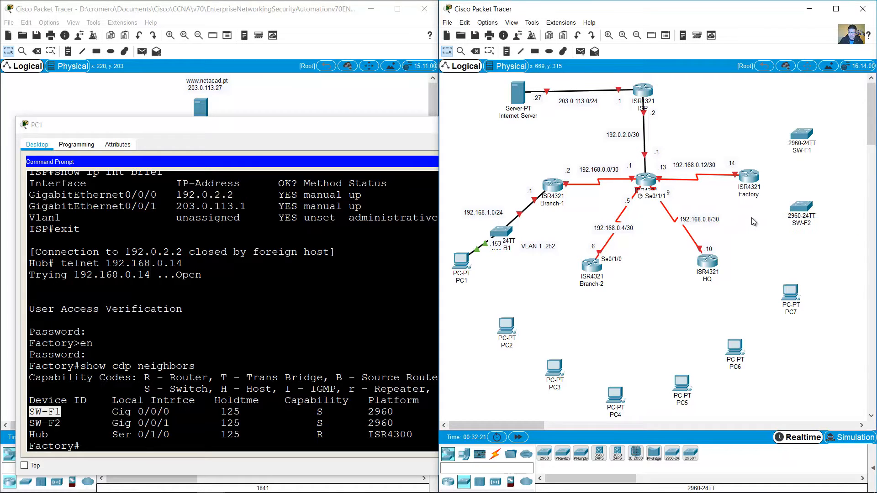
pyautogui.moveTo(800, 210); pyautogui.dragTo(800, 220)
pyautogui.moveTo(800, 133); pyautogui.dragTo(800, 133)
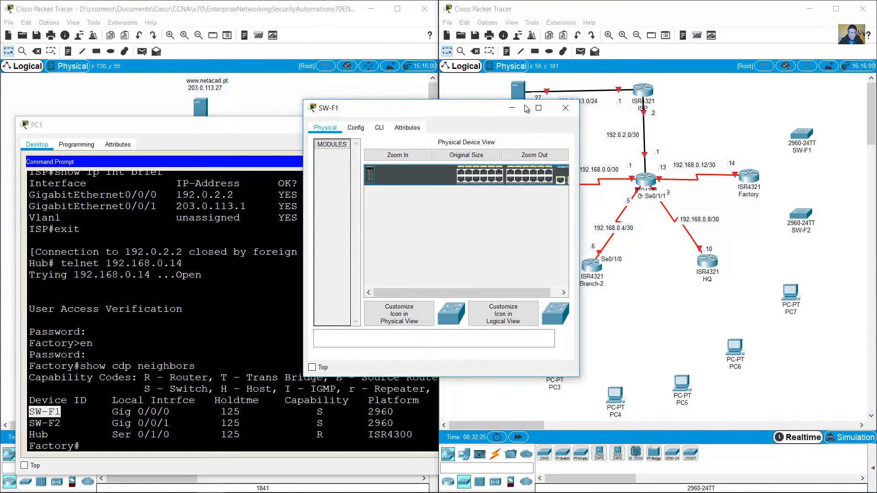
# Step: Highlight SW-F1's link in Factory's CDP output: local Gig 0/0/0, remote Gig 0/1
pyautogui.click(557, 109)
pyautogui.click(127, 384)
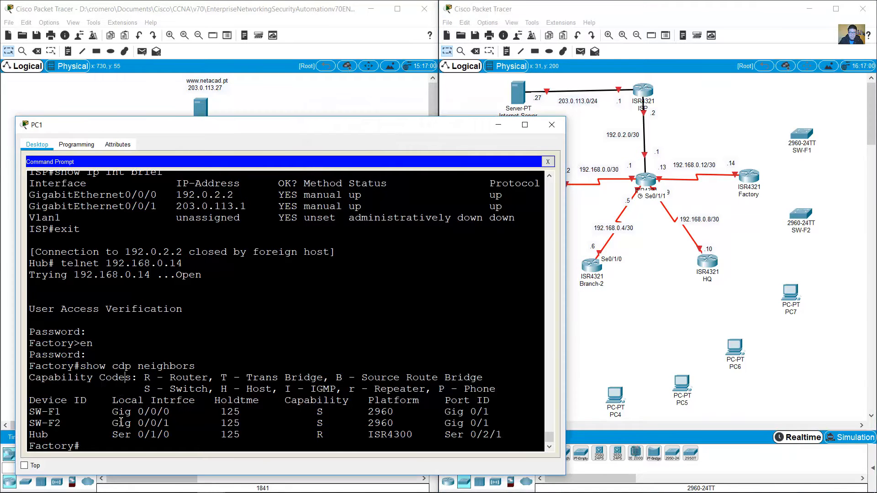
pyautogui.moveTo(114, 414); pyautogui.dragTo(169, 415)
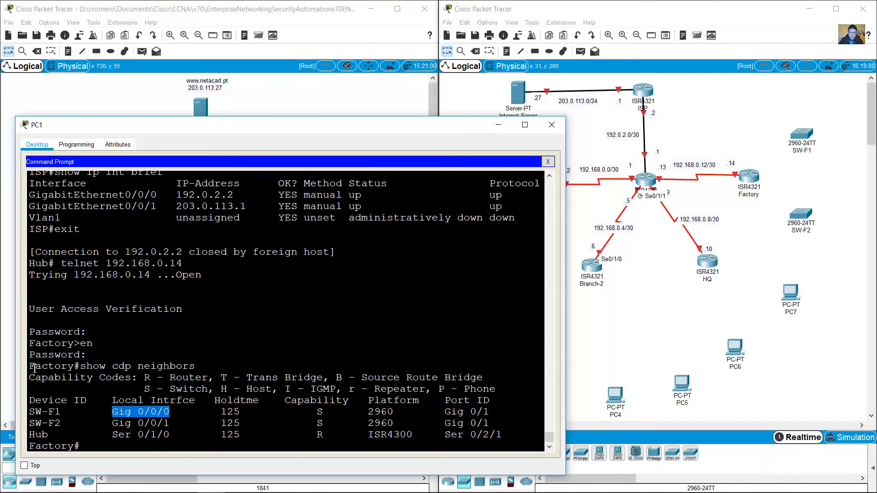
pyautogui.moveTo(34, 368); pyautogui.dragTo(71, 368)
pyautogui.moveTo(112, 414); pyautogui.dragTo(171, 412)
pyautogui.moveTo(35, 413); pyautogui.dragTo(61, 413)
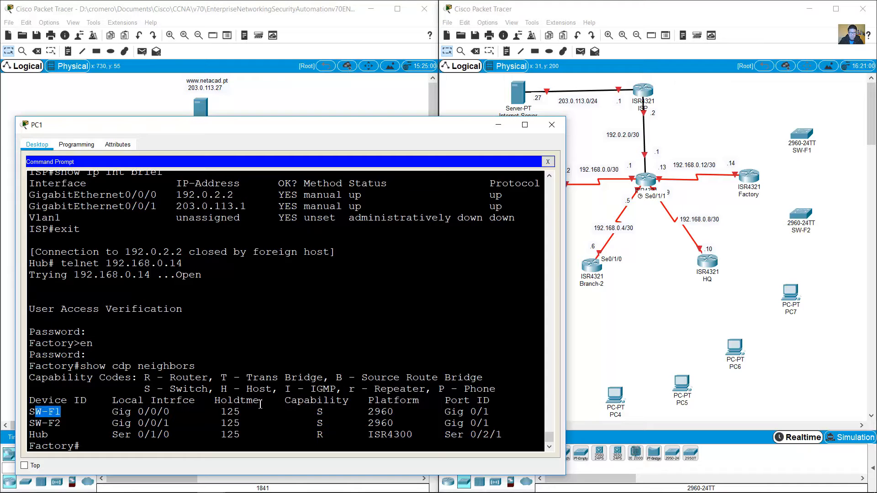
pyautogui.moveTo(452, 412); pyautogui.dragTo(510, 411)
# Step: Cable Factory Gig0/0/0 to SW-F1 Gig0/1 with copper straight-through
pyautogui.click(603, 414)
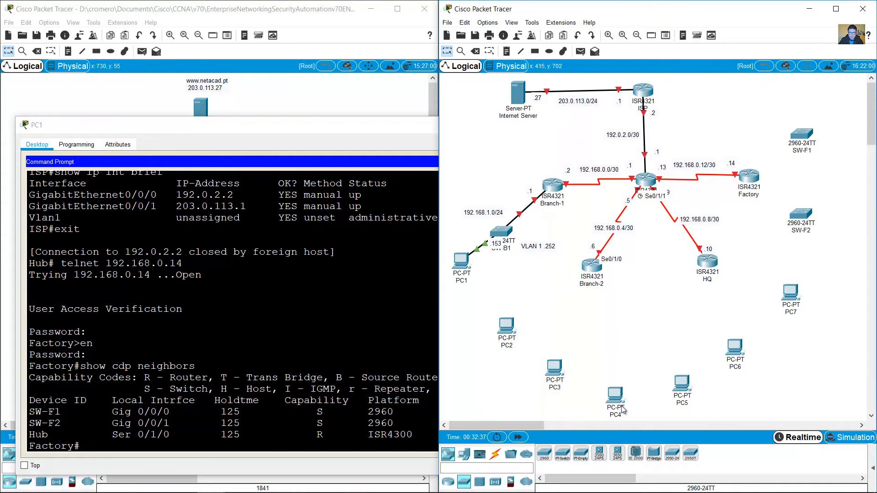
pyautogui.click(495, 456)
pyautogui.click(580, 454)
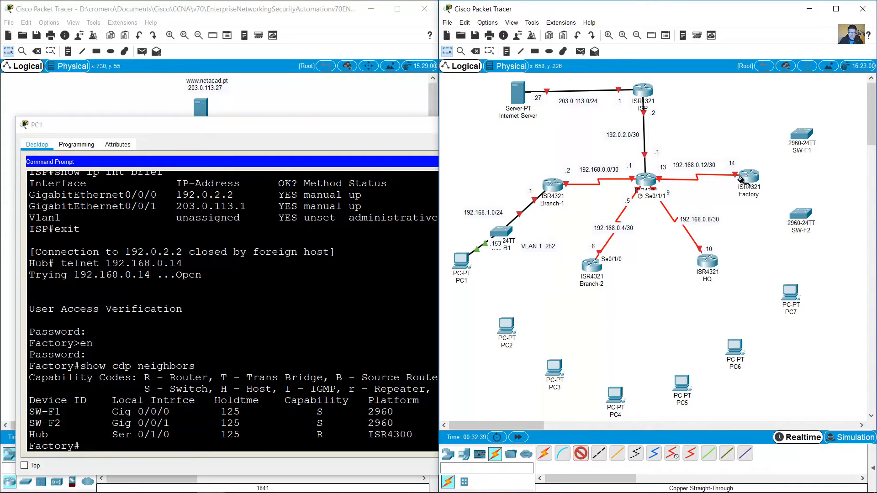
pyautogui.click(749, 177)
pyautogui.click(803, 211)
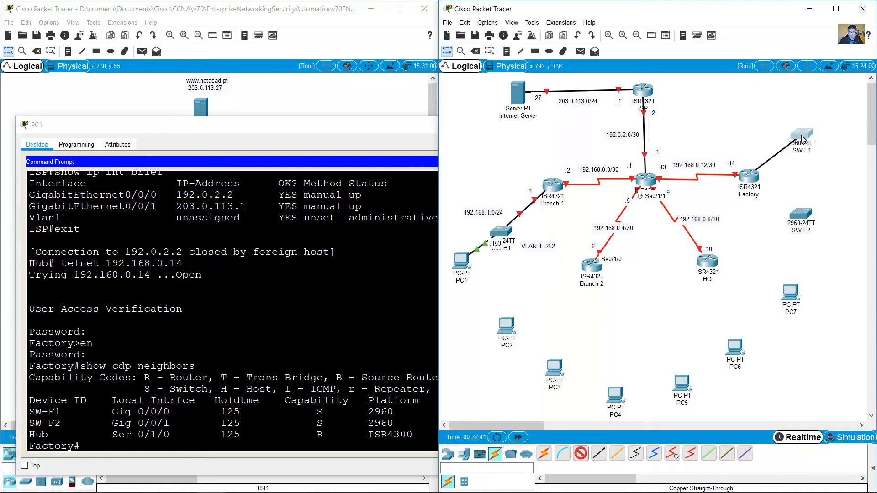
pyautogui.click(801, 134)
pyautogui.click(839, 427)
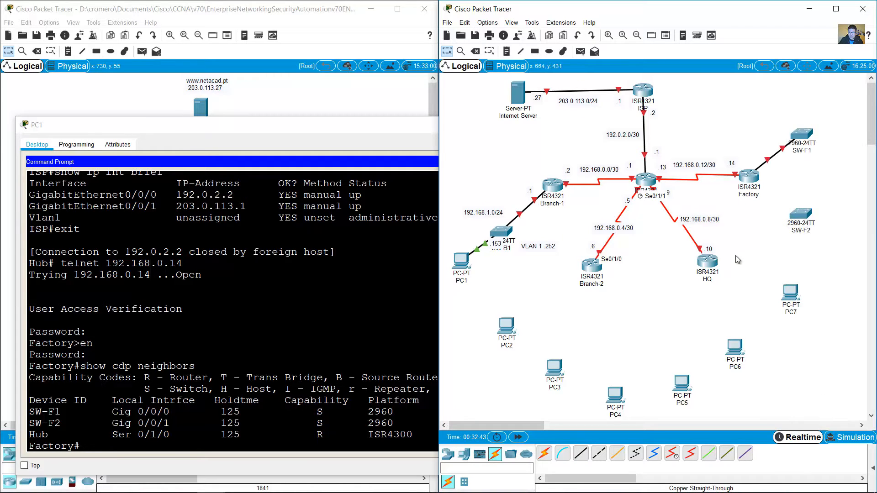
# Step: Note SW-F2's remote port Gig 0/1, then cable Factory Gig0/0/1 to SW-F2 Gig0/1
pyautogui.moveTo(29, 423); pyautogui.dragTo(171, 424)
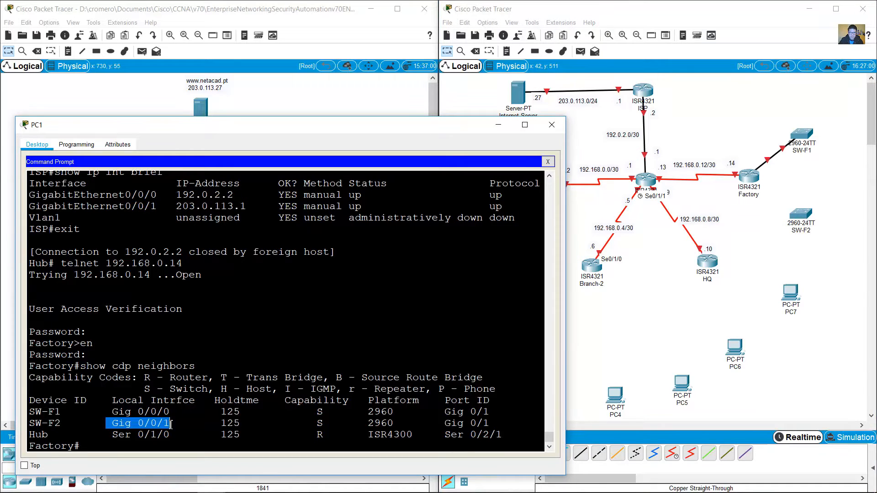
pyautogui.moveTo(444, 423); pyautogui.dragTo(495, 423)
pyautogui.click(644, 339)
pyautogui.click(580, 458)
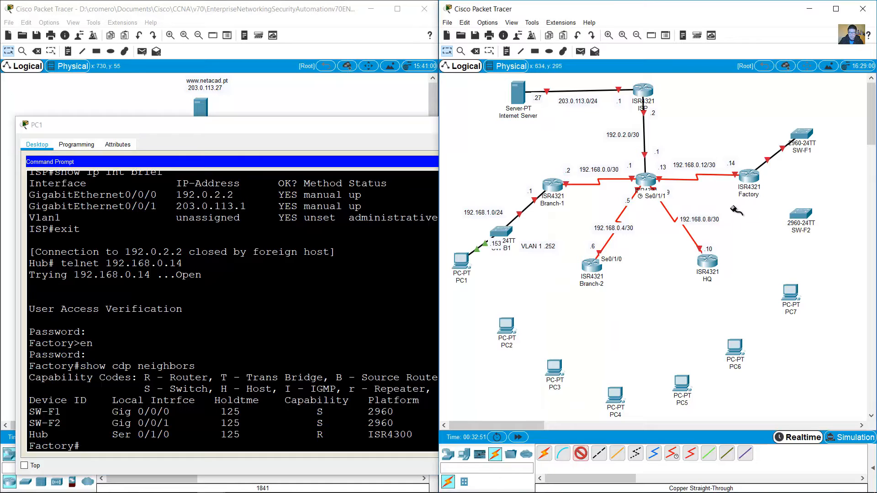
pyautogui.click(748, 177)
pyautogui.click(797, 220)
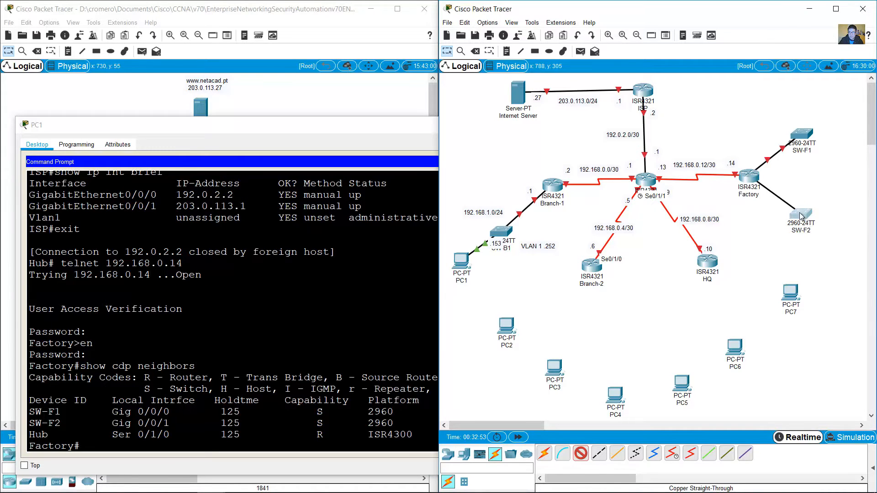
pyautogui.click(802, 216)
pyautogui.click(843, 281)
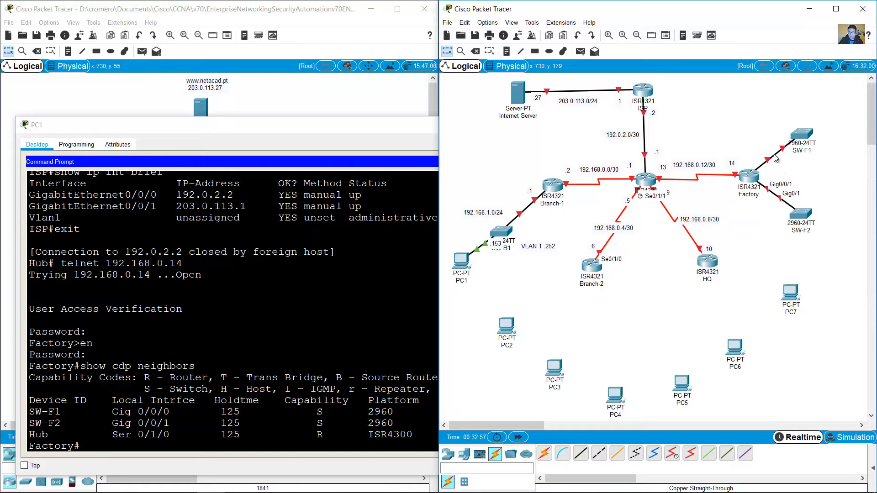
pyautogui.moveTo(762, 156)
pyautogui.click(193, 446)
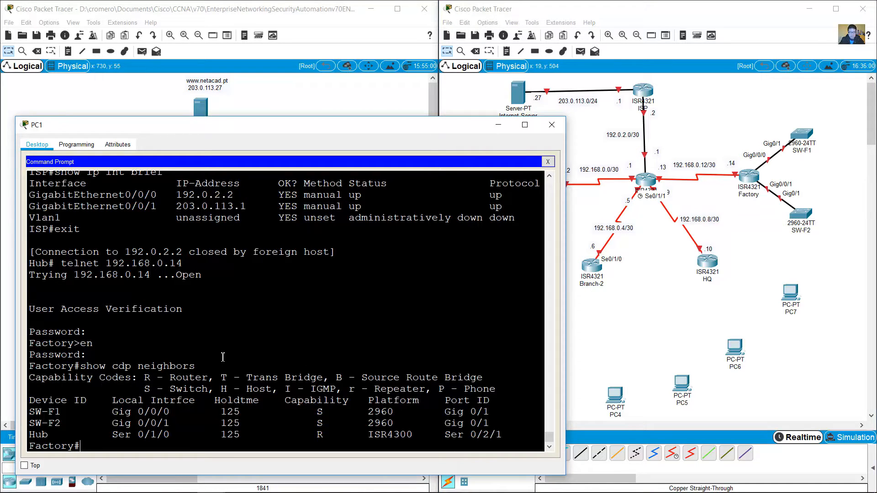
# Step: Show Factory's full routing table, then rerun show cdp neighbors
pyautogui.write('show ip route')
pyautogui.press('Return')
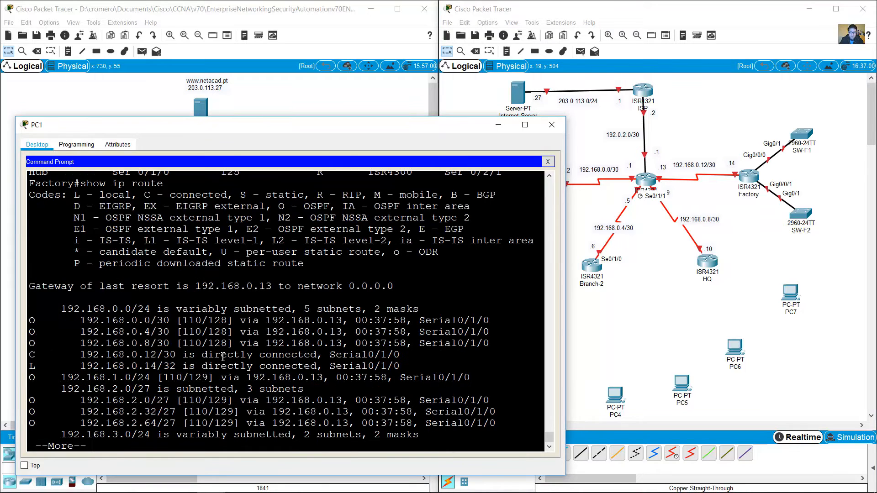
pyautogui.press('space')
pyautogui.press('Up')
pyautogui.press('Up')
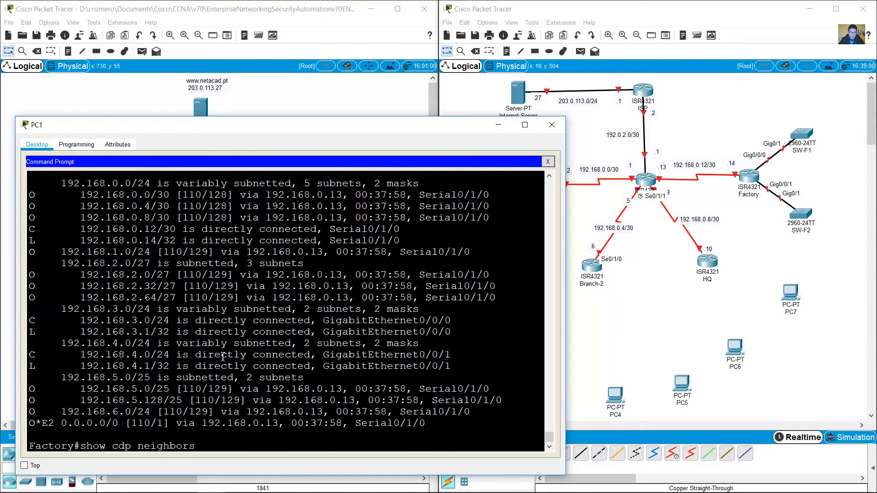
pyautogui.press('Return')
# Step: Run show ip route connected and highlight the three routes, especially 192.168.0.12/30 on Serial0/1/0
pyautogui.press('Up')
pyautogui.press('Up')
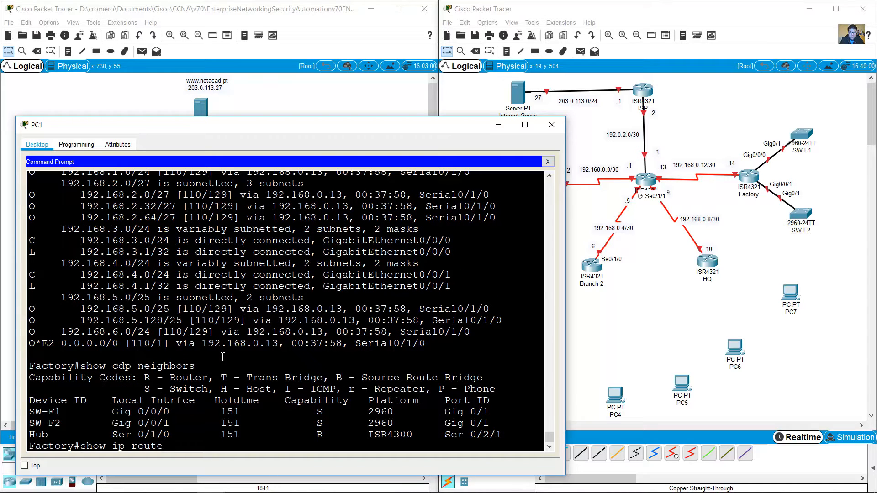
pyautogui.write('connected')
pyautogui.press('Return')
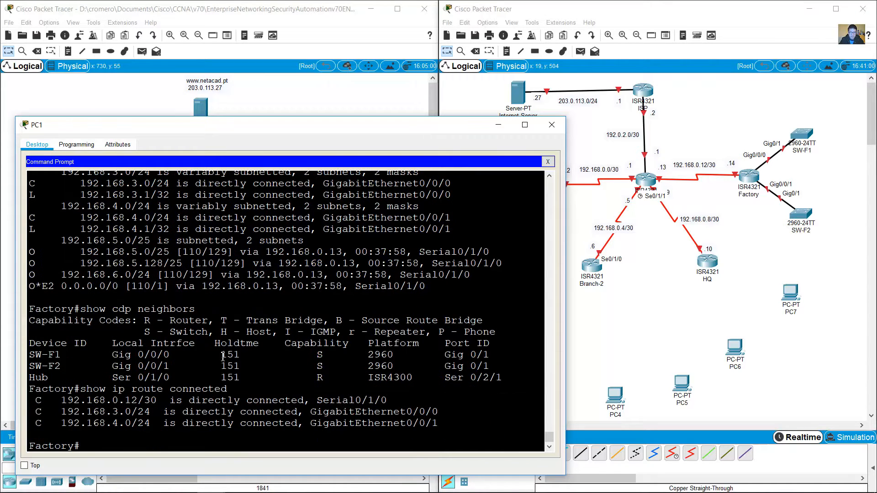
pyautogui.moveTo(38, 406); pyautogui.dragTo(397, 417)
pyautogui.moveTo(63, 398); pyautogui.dragTo(391, 401)
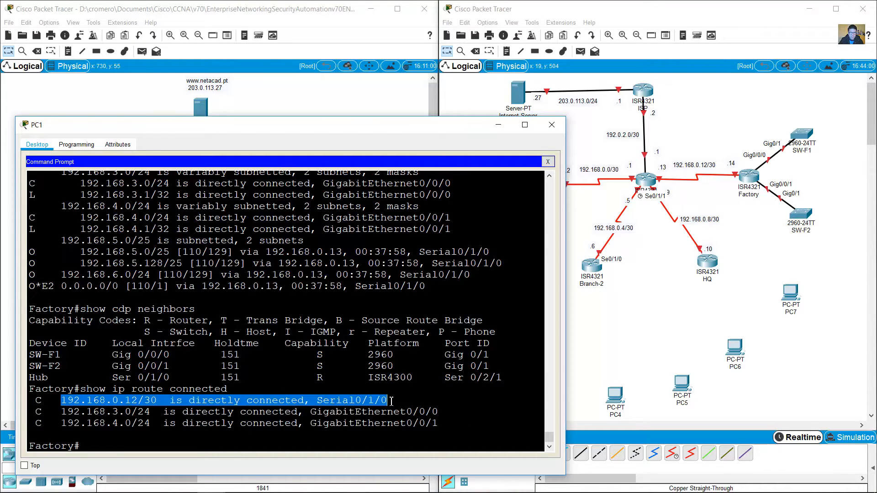
pyautogui.click(711, 188)
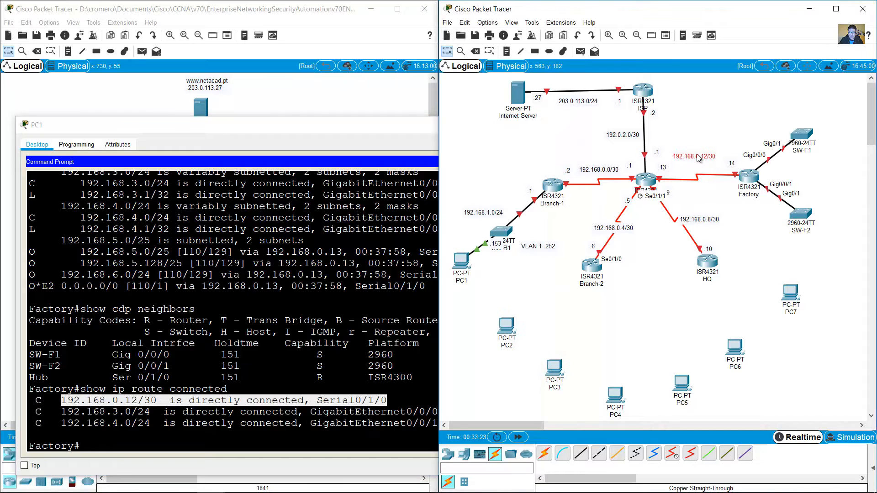
# Step: Lower the 192.168.0.12/30 note slightly and highlight the 192.168.3.0/24 connected route
pyautogui.moveTo(698, 157); pyautogui.dragTo(697, 169)
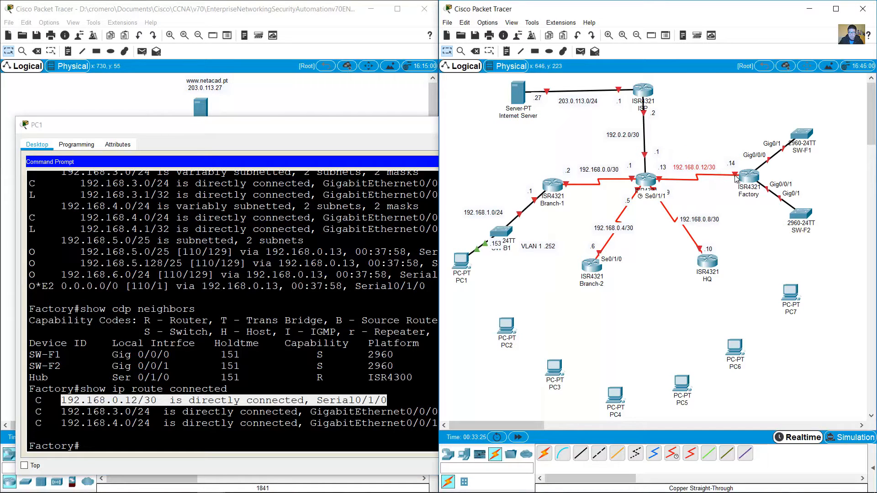
pyautogui.moveTo(734, 176)
pyautogui.click(71, 411)
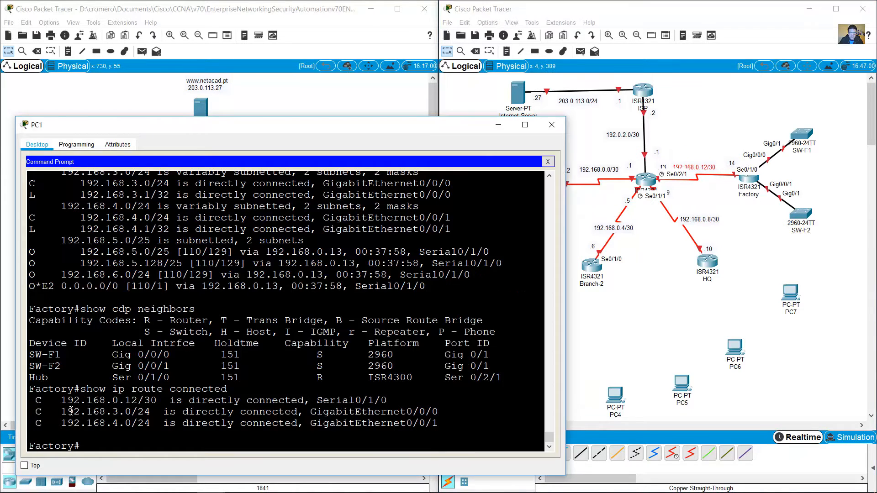
pyautogui.moveTo(443, 413); pyautogui.dragTo(66, 410)
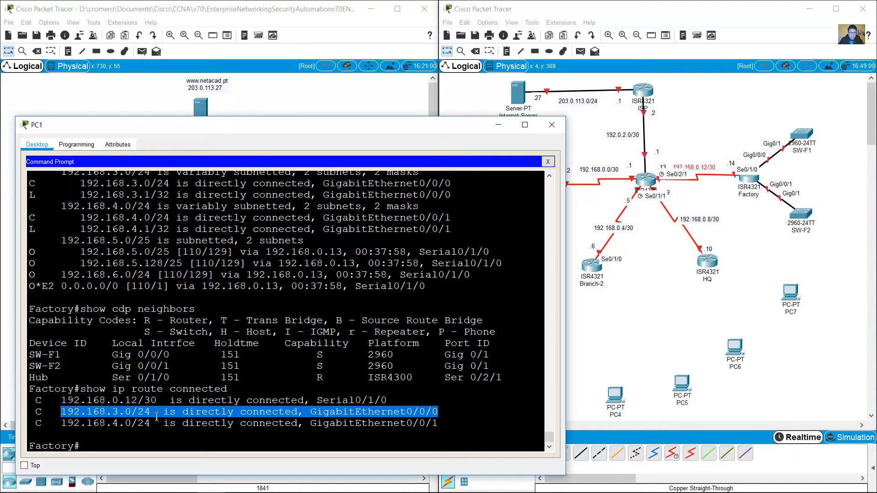
# Step: Copy a subnet note beside SW-F1 and change it to 192.168.3.0/24
pyautogui.click(706, 113)
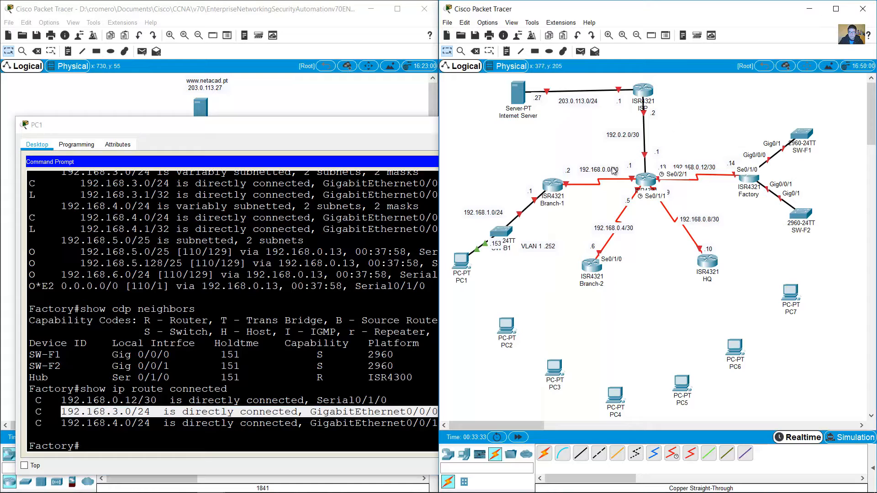
pyautogui.moveTo(611, 168); pyautogui.dragTo(775, 123)
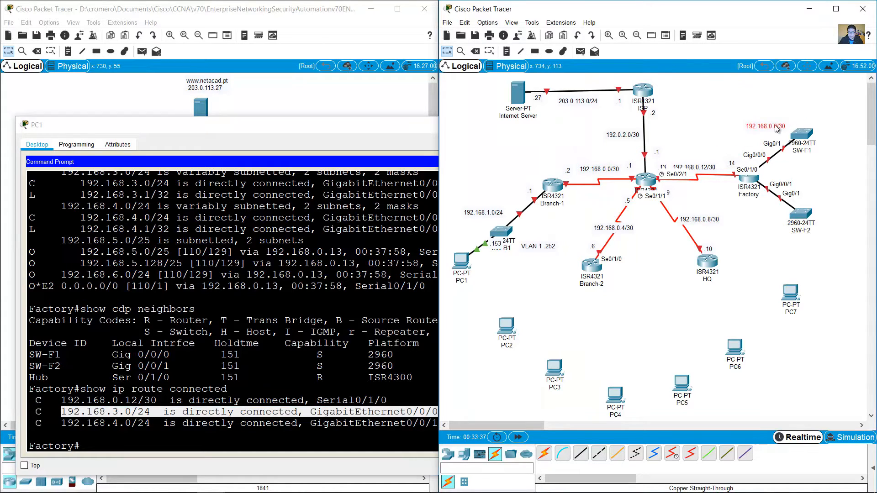
pyautogui.doubleClick(775, 124)
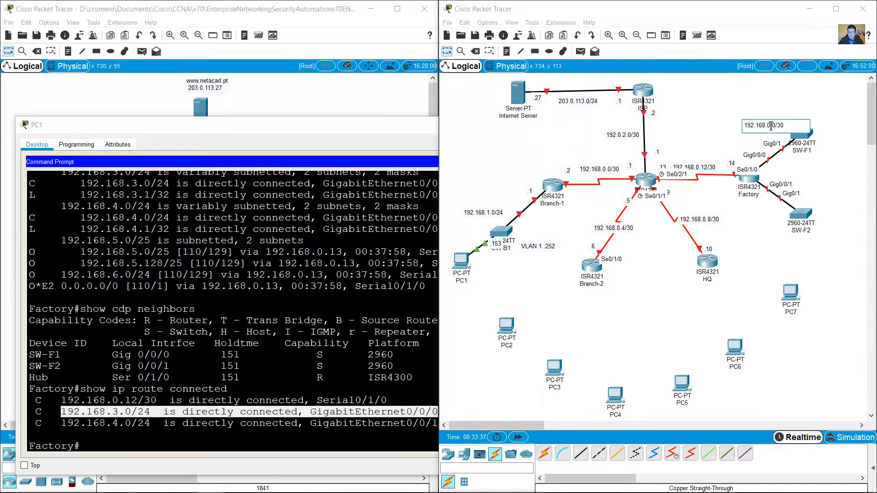
pyautogui.click(762, 160)
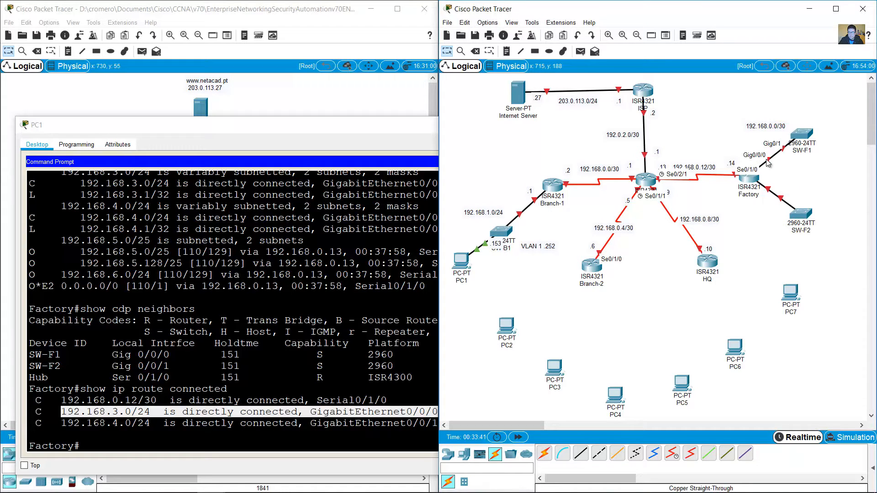
pyautogui.doubleClick(771, 127)
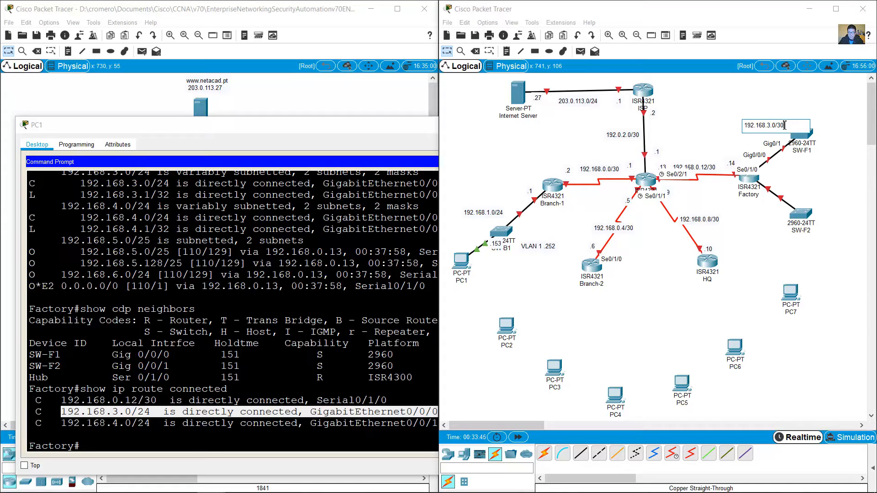
pyautogui.click(708, 134)
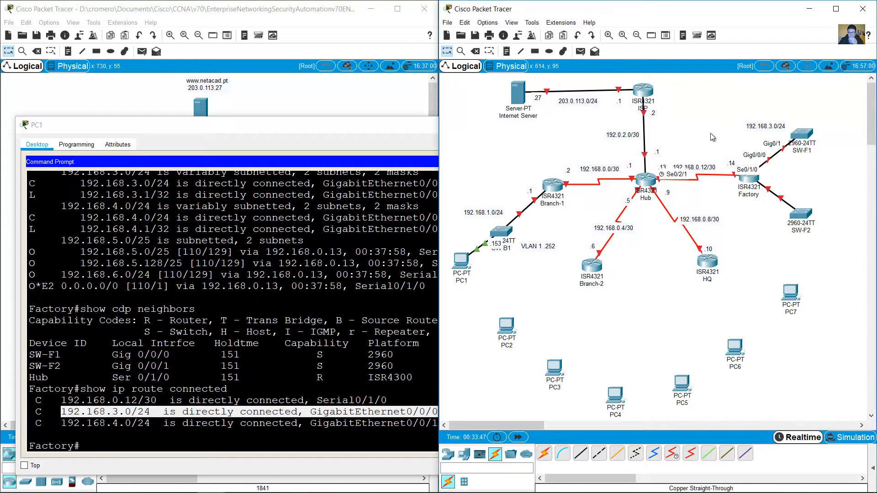
# Step: Duplicate the note beside SW-F2 as 192.168.4.0/24, matching the highlighted route
pyautogui.moveTo(124, 423); pyautogui.dragTo(119, 424)
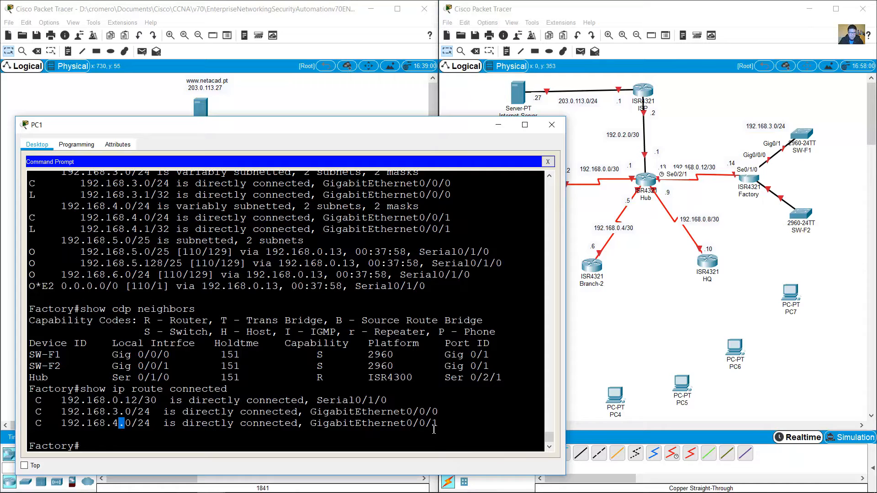
pyautogui.moveTo(438, 427); pyautogui.dragTo(325, 425)
pyautogui.moveTo(93, 425); pyautogui.dragTo(146, 427)
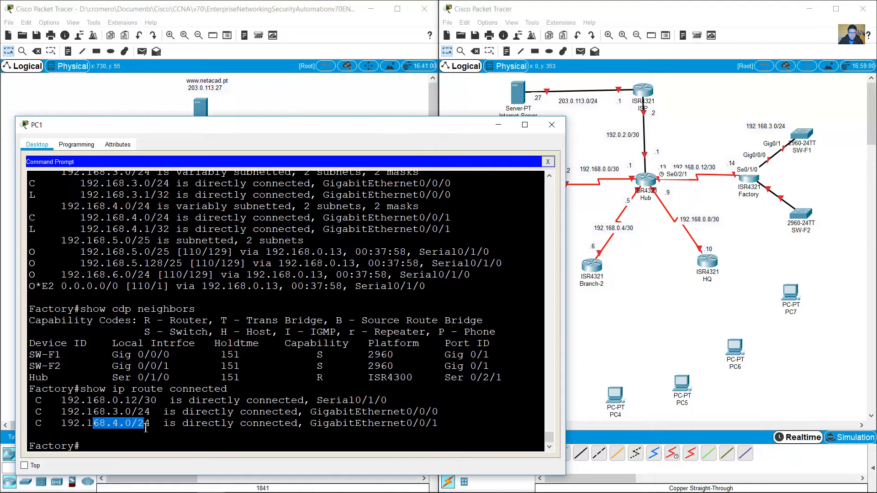
pyautogui.click(809, 171)
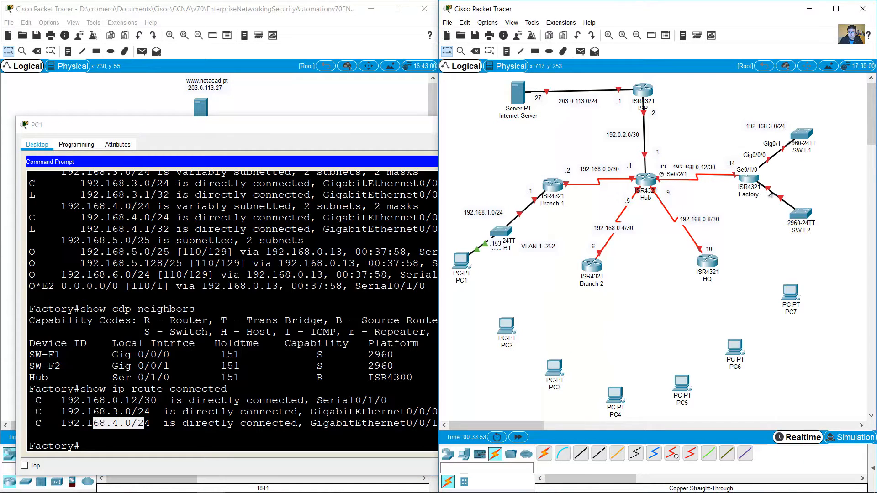
pyautogui.moveTo(765, 128); pyautogui.dragTo(767, 124)
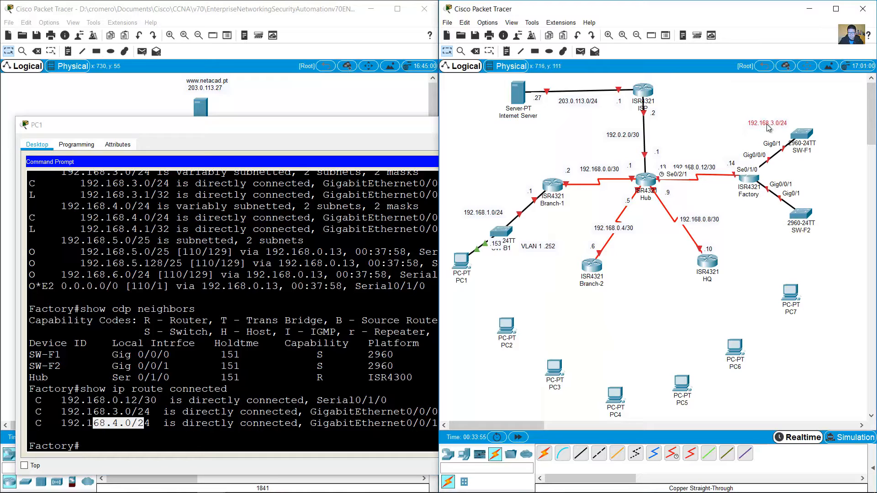
pyautogui.hotkey('ctrl', 'v')
pyautogui.click(773, 218)
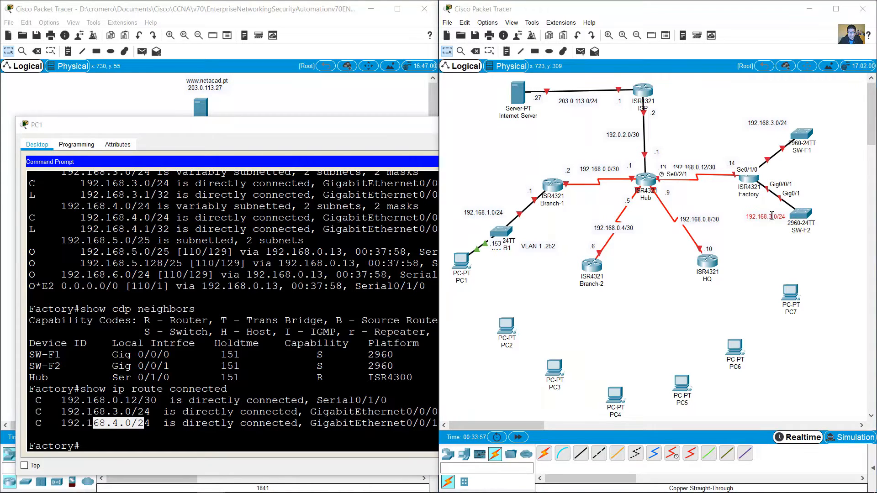
pyautogui.click(773, 249)
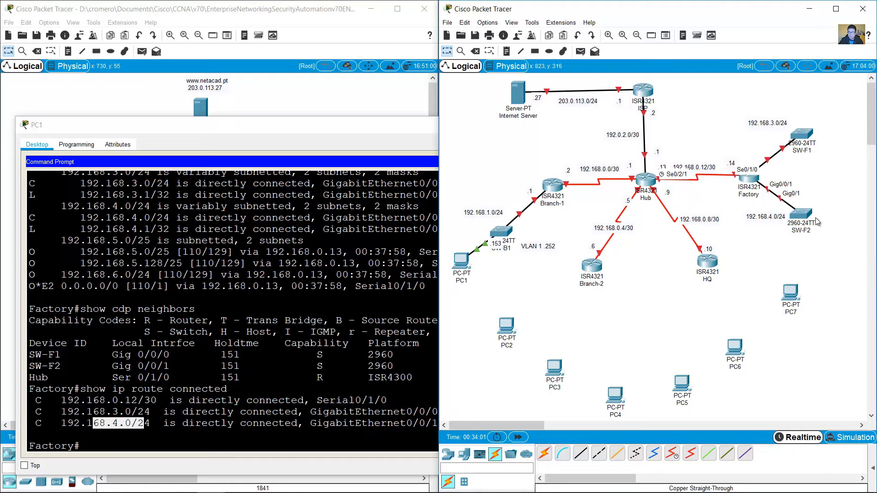
pyautogui.moveTo(805, 216); pyautogui.dragTo(776, 217)
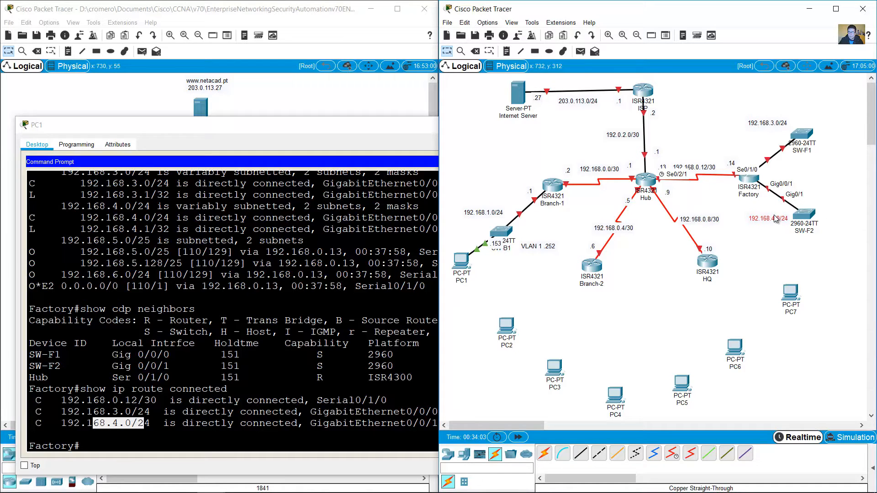
# Step: Reposition the 192.168.3.0/24 note beside SW-F1 and clear the selections
pyautogui.moveTo(782, 129); pyautogui.dragTo(777, 133)
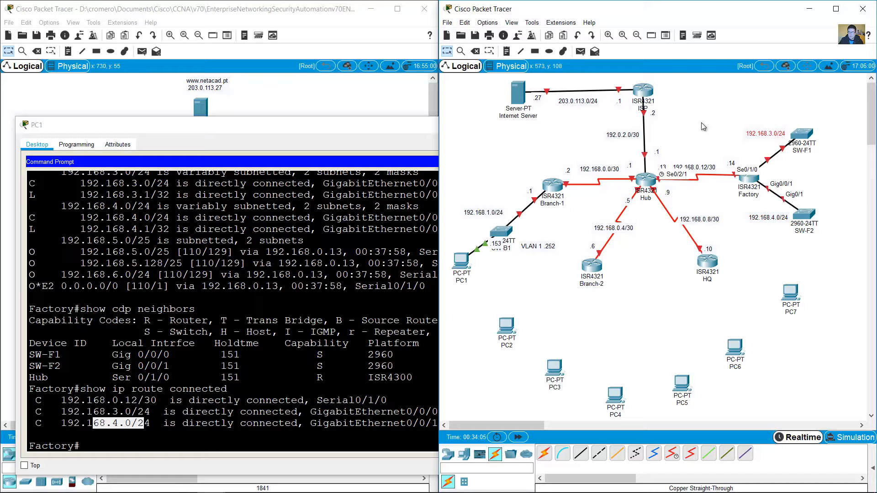
pyautogui.click(791, 105)
pyautogui.click(321, 372)
pyautogui.click(810, 112)
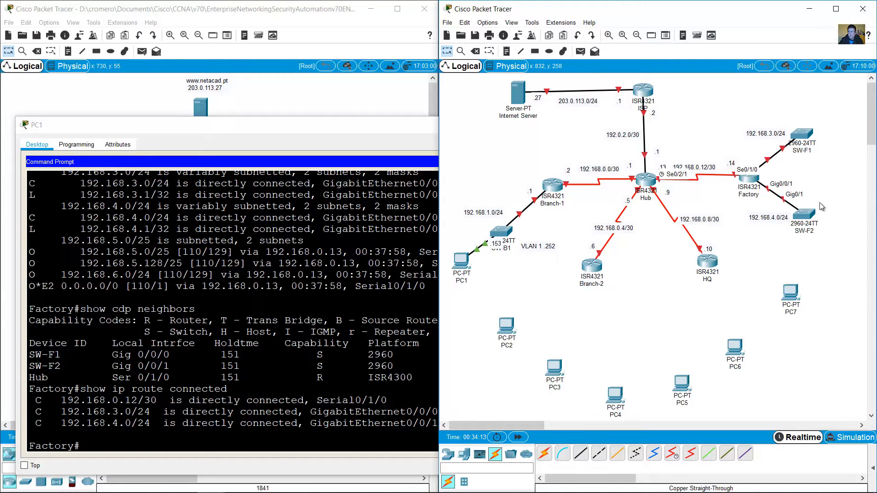
# Step: Run show cdp neighbors detail on Factory and highlight SW-F1's 192.168.3.252 address
pyautogui.click(246, 370)
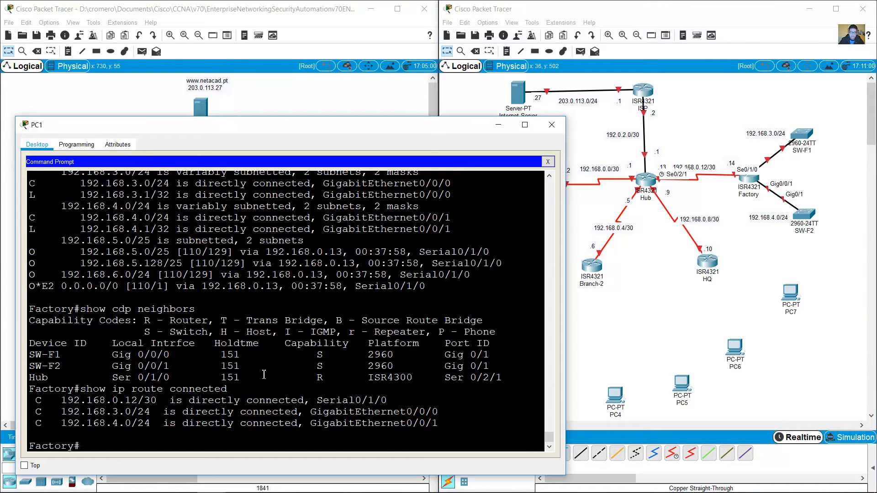
pyautogui.press('Up')
pyautogui.press('Up')
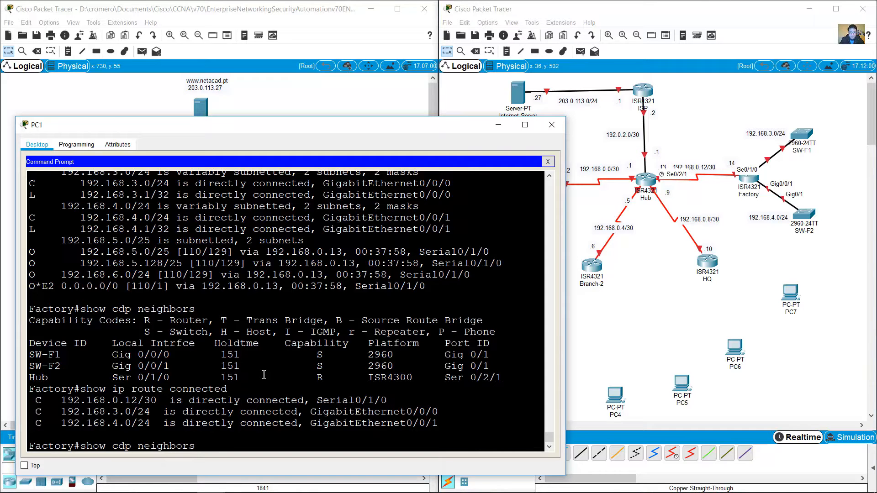
pyautogui.write('detail')
pyautogui.press('Return')
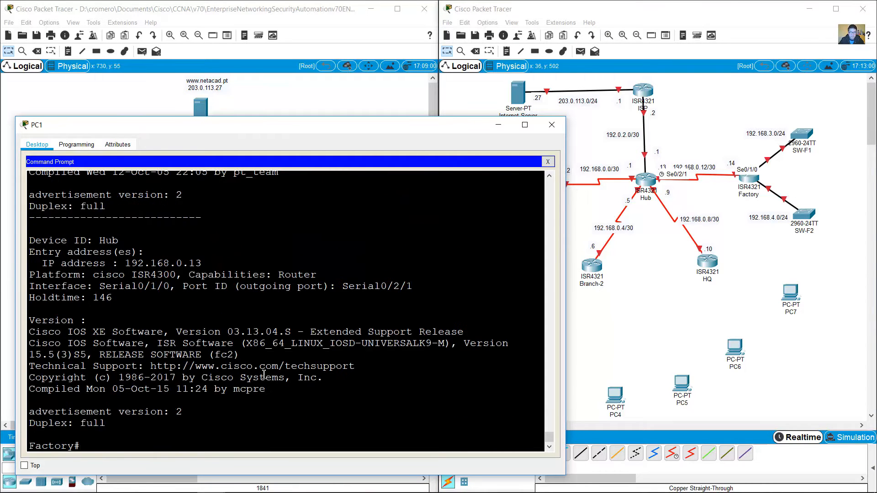
pyautogui.scroll(4, 239, 354)
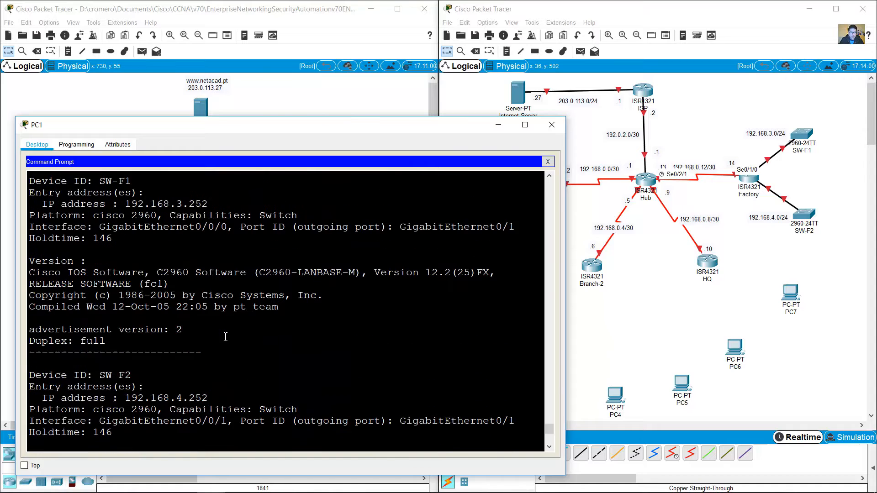
pyautogui.moveTo(103, 212); pyautogui.dragTo(133, 208)
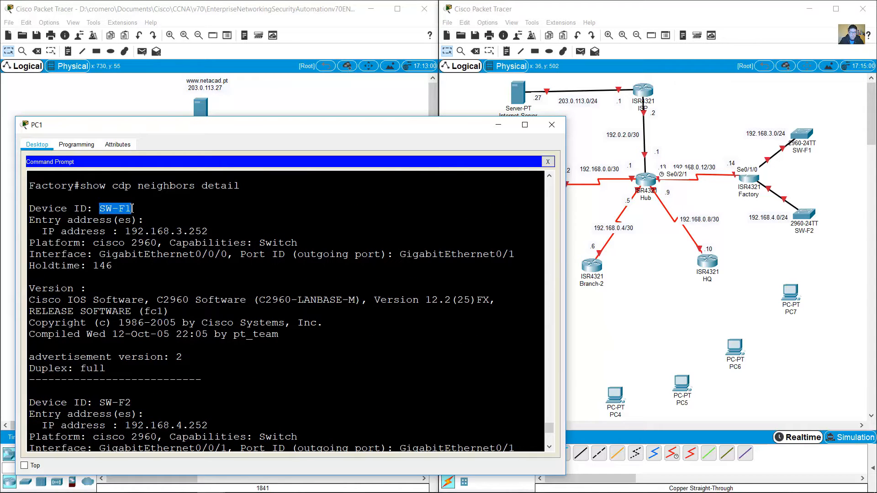
pyautogui.moveTo(177, 232); pyautogui.dragTo(214, 233)
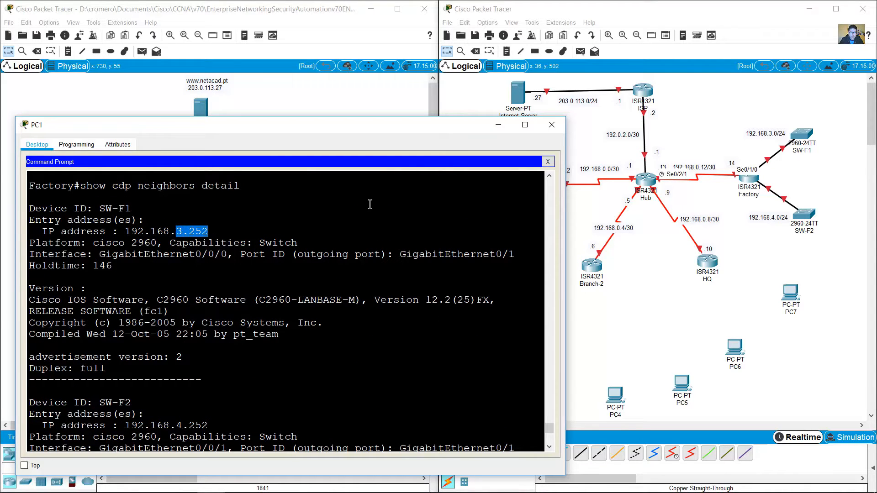
# Step: Add a .252 note above SW-F1
pyautogui.click(725, 107)
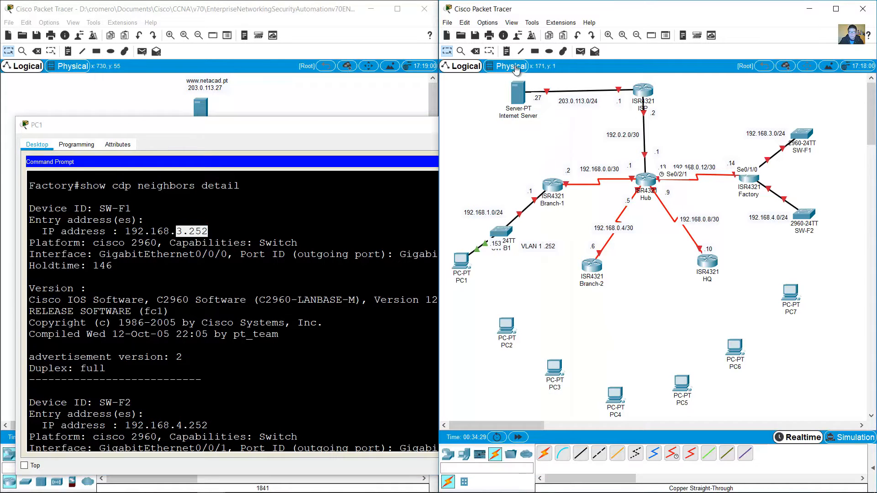
pyautogui.click(800, 123)
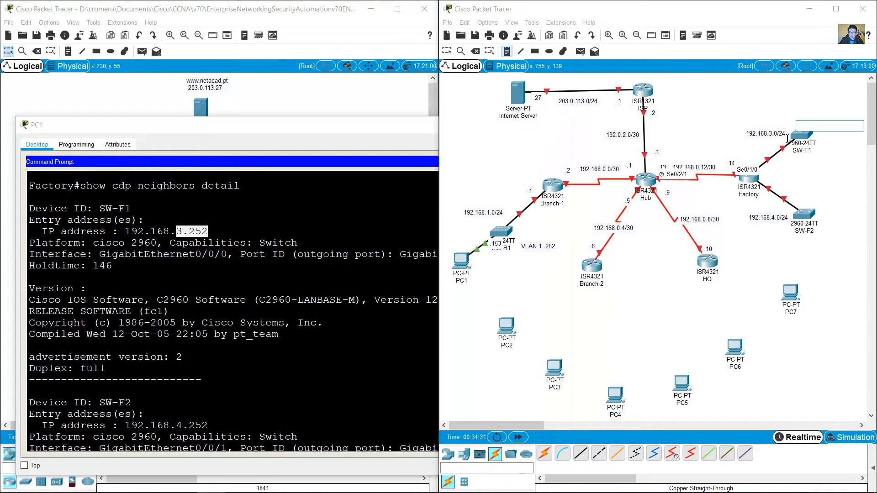
pyautogui.write('.252')
pyautogui.click(447, 52)
# Step: Scroll to the SW-F2 entry and highlight its 192.168.4.252 address
pyautogui.click(328, 245)
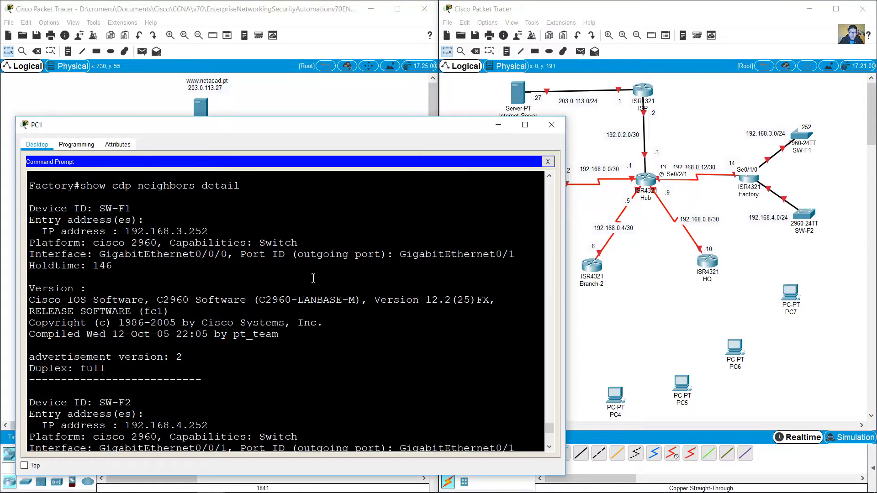
pyautogui.scroll(-3, 328, 245)
pyautogui.moveTo(86, 293); pyautogui.dragTo(135, 293)
pyautogui.scroll(-2, 235, 318)
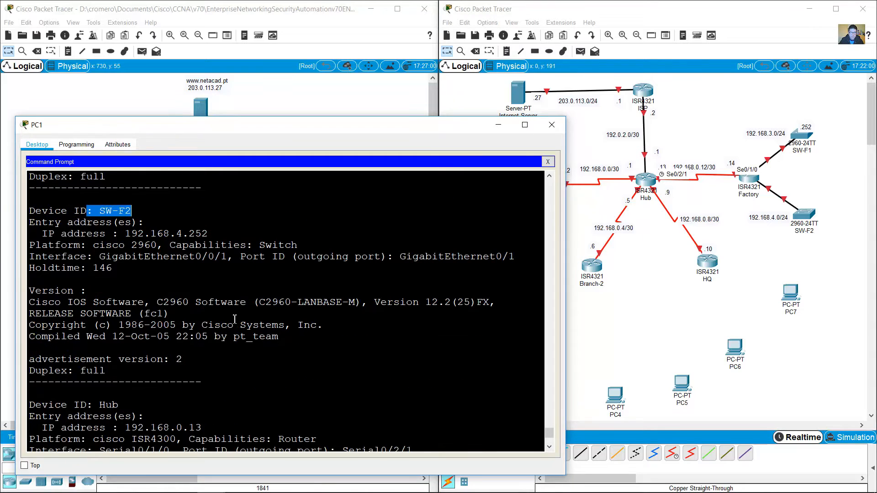
pyautogui.moveTo(177, 235); pyautogui.dragTo(214, 232)
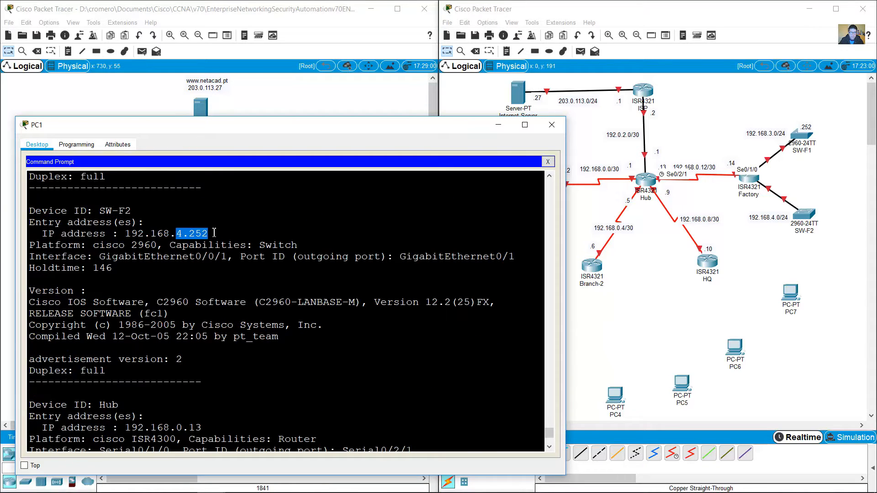
# Step: Add a .252 note beside SW-F2
pyautogui.click(748, 232)
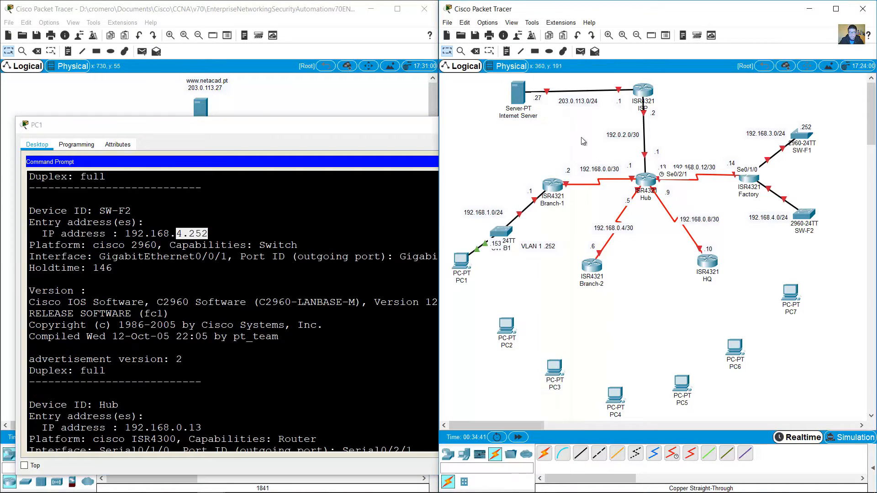
pyautogui.click(809, 202)
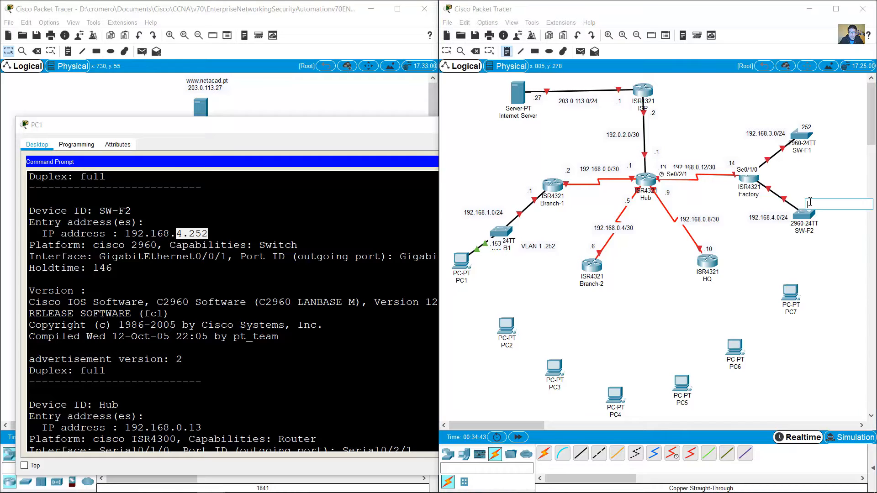
pyautogui.write('.252')
pyautogui.click(851, 208)
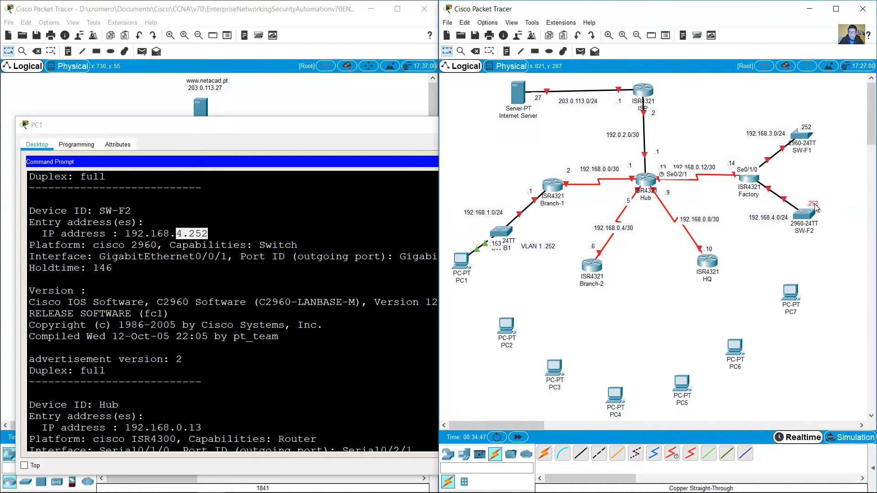
pyautogui.moveTo(814, 204); pyautogui.dragTo(811, 201)
# Step: Nudge SW-F1 and SW-F2 under their labels and touch up the 192.168.0.8/30 label
pyautogui.moveTo(809, 140)
pyautogui.mouseDown()
pyautogui.moveTo(812, 132)
pyautogui.moveTo(812, 142)
pyautogui.mouseUp()
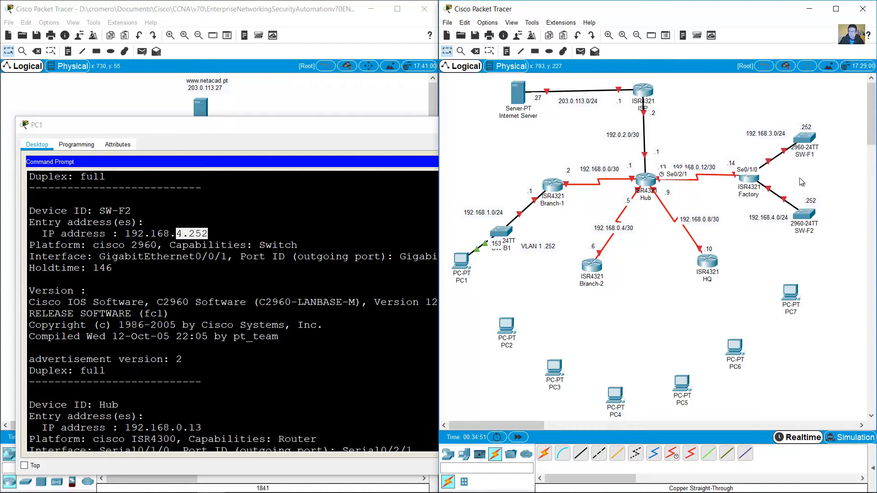
pyautogui.moveTo(805, 214); pyautogui.dragTo(809, 214)
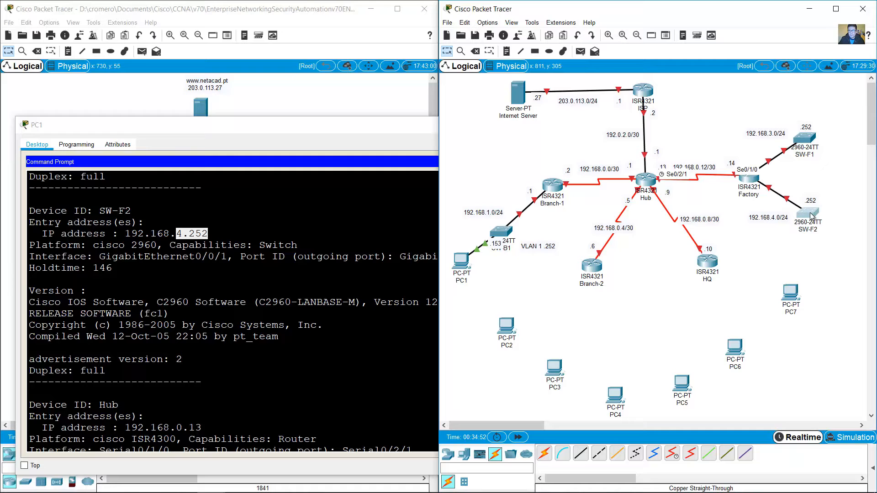
pyautogui.doubleClick(710, 218)
pyautogui.click(720, 210)
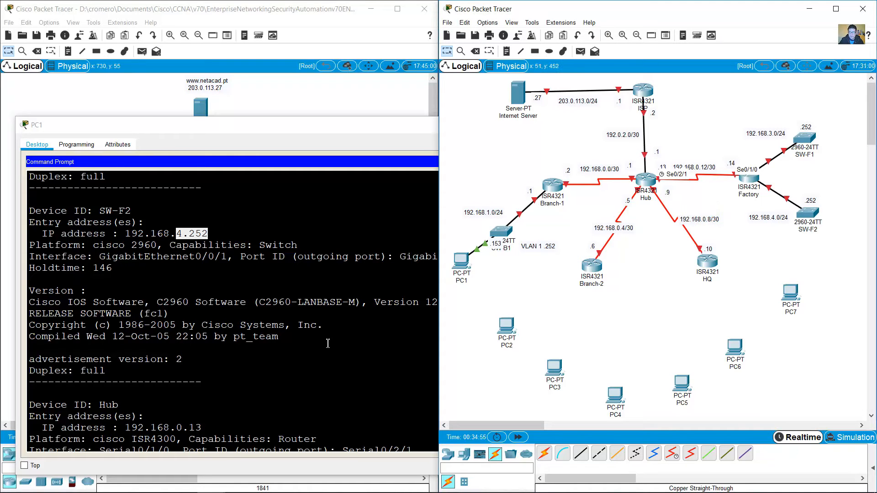
# Step: Telnet from Factory to SW-F1 at 192.168.3.252, log in and enter privileged mode
pyautogui.click(206, 373)
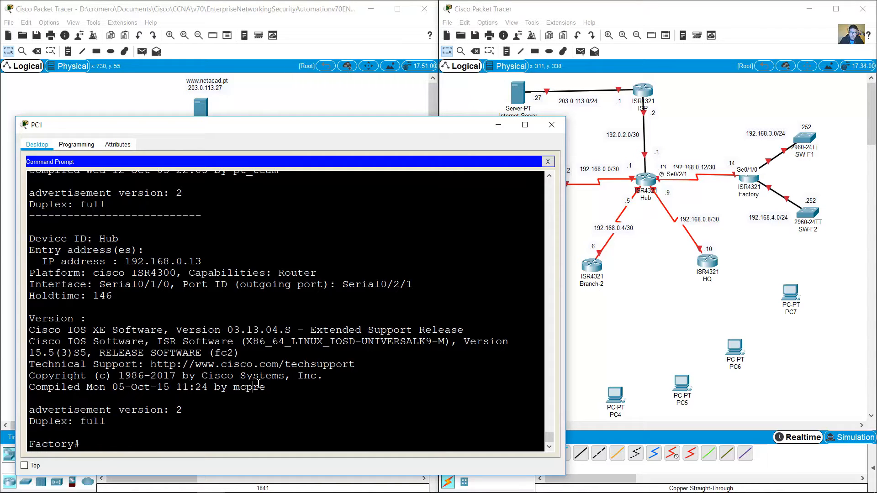
pyautogui.write('telnet 192.168.3.252')
pyautogui.press('Return')
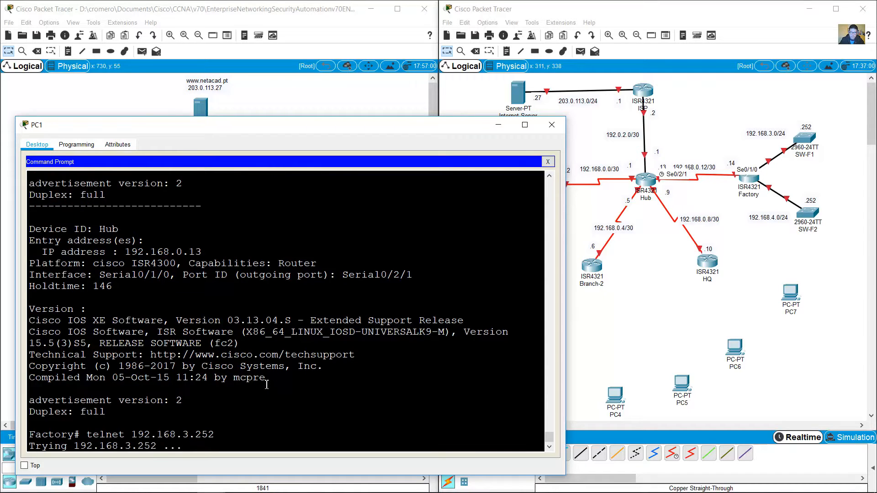
pyautogui.press('Return')
pyautogui.write('en')
pyautogui.press('Return')
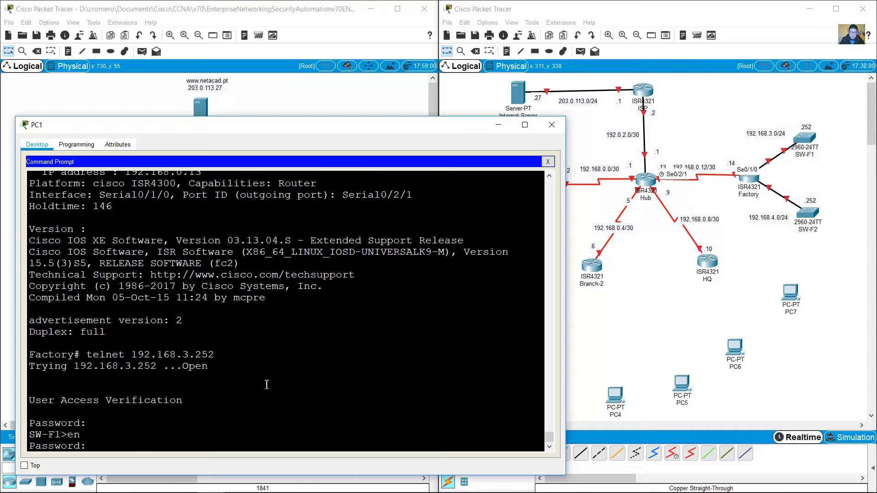
pyautogui.press('Return')
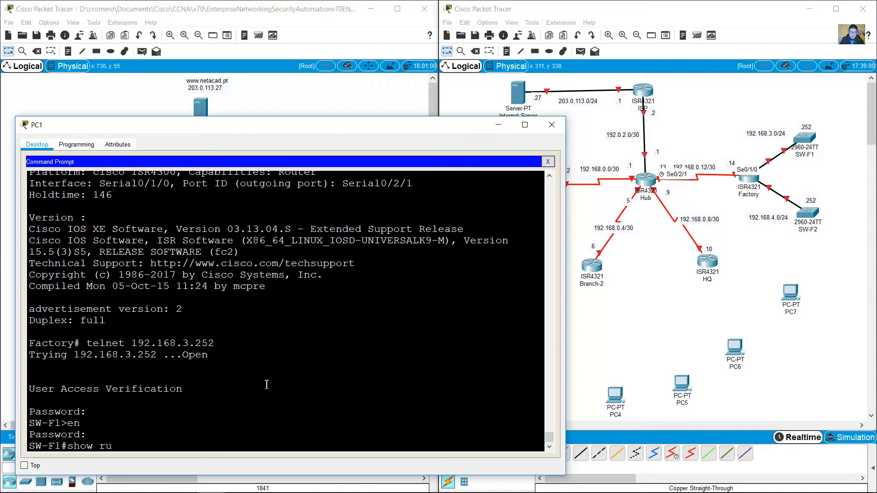
# Step: Show SW-F1's running config and mark its Vlan1 IP address lines
pyautogui.write('show ru')
pyautogui.press('Return')
pyautogui.press('space')
pyautogui.press('space')
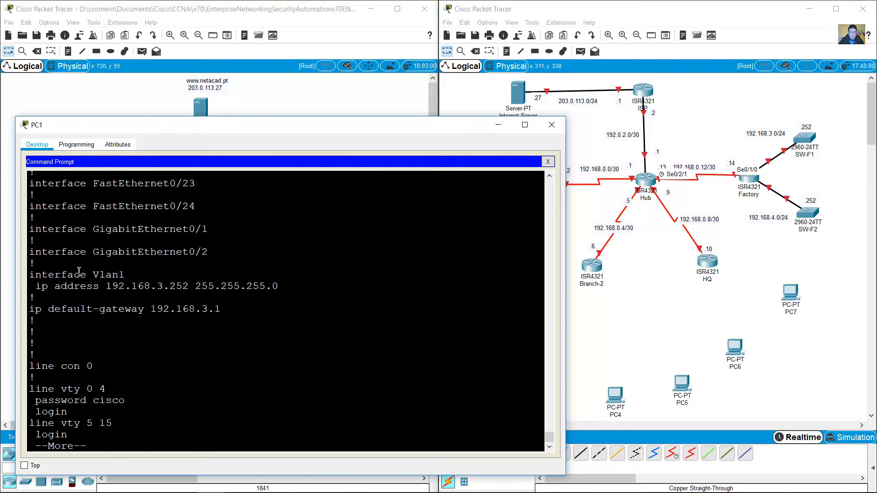
pyautogui.moveTo(79, 271); pyautogui.dragTo(272, 292)
# Step: Relabel SW-F1's note as 'VLAN 1 .252'
pyautogui.click(117, 280)
pyautogui.click(805, 127)
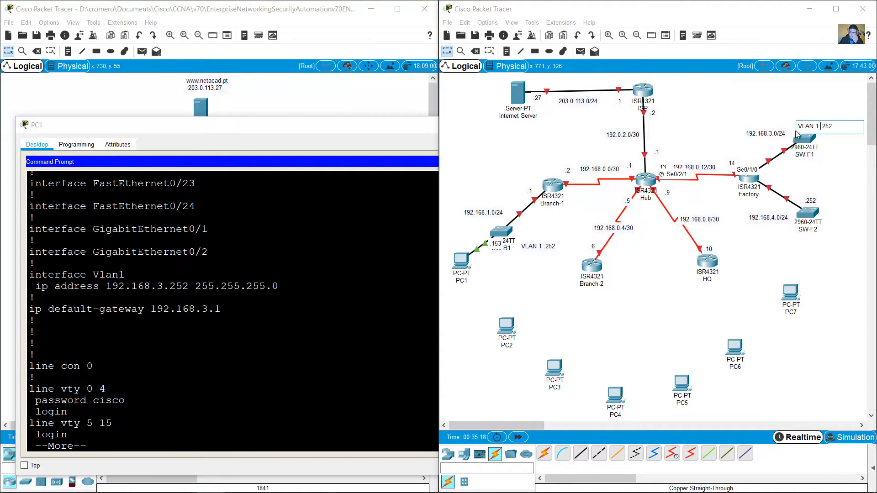
pyautogui.click(776, 116)
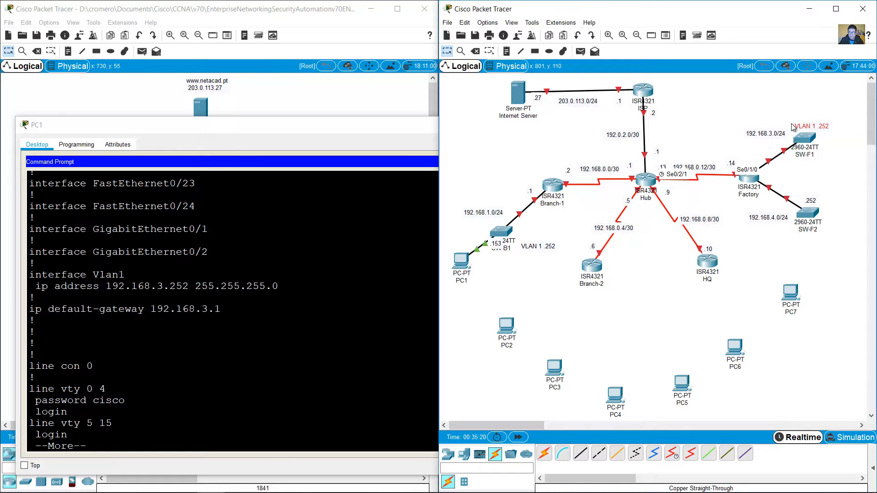
# Step: Page through the rest of SW-F1's running configuration
pyautogui.click(182, 392)
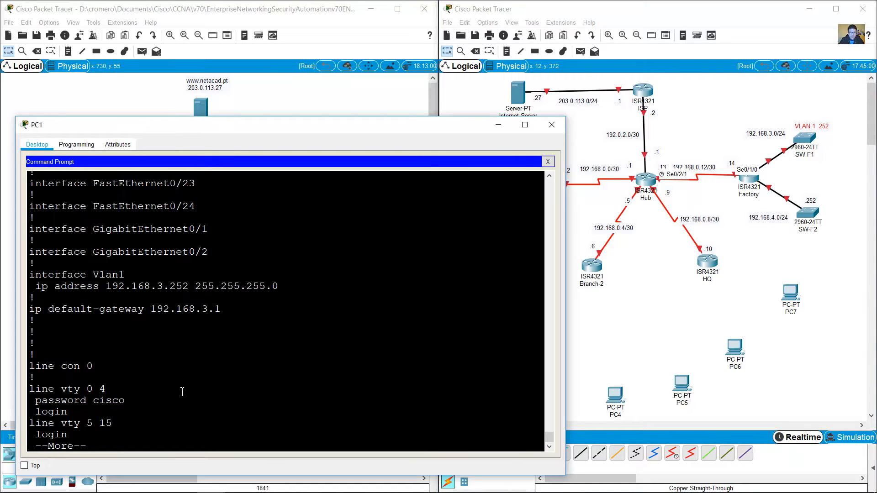
pyautogui.press('space')
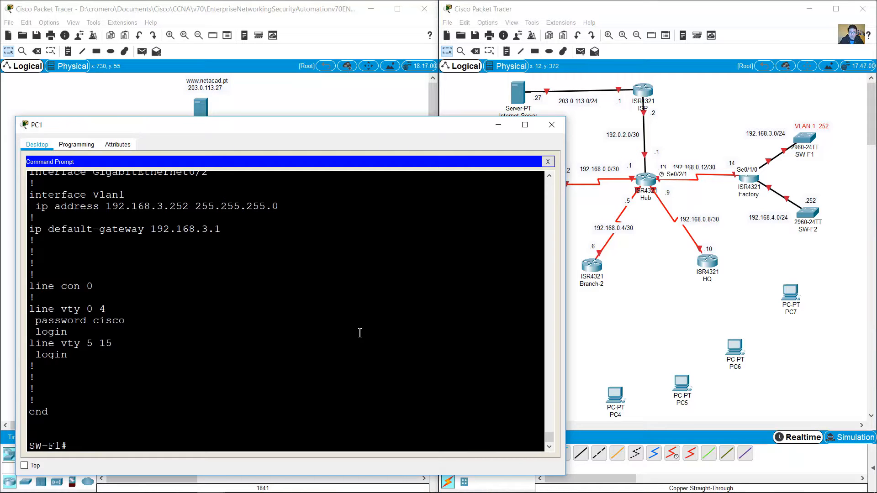
pyautogui.scroll(6, 359, 333)
pyautogui.scroll(3, 341, 331)
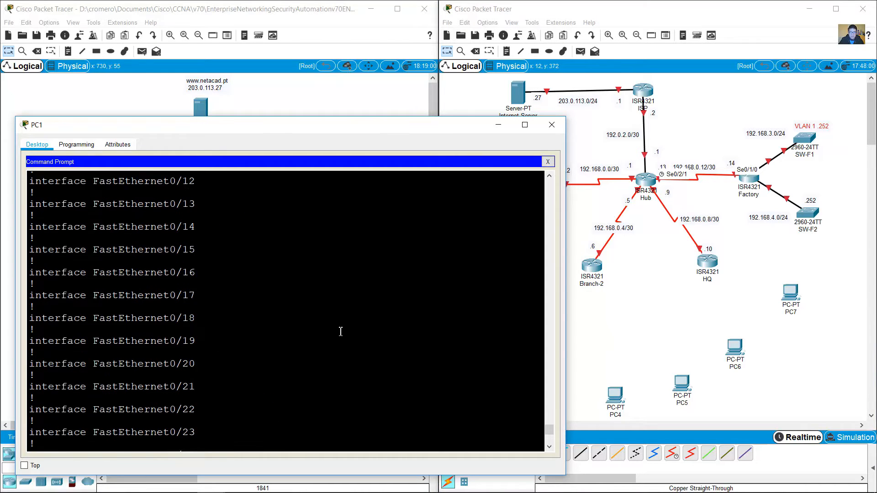
pyautogui.scroll(-9, 347, 334)
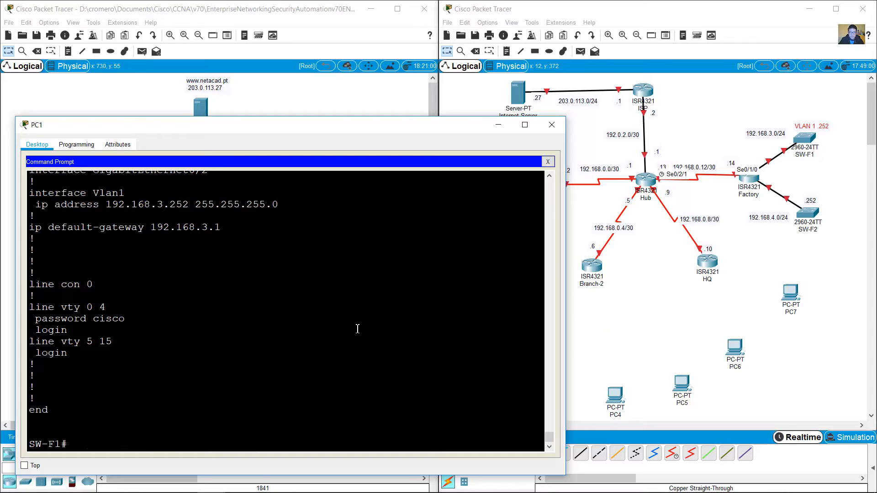
# Step: Run show ip int brief on SW-F1 and check the Factory–SW-F1 link ports
pyautogui.write('ow ip int brief')
pyautogui.press('Return')
pyautogui.press('space')
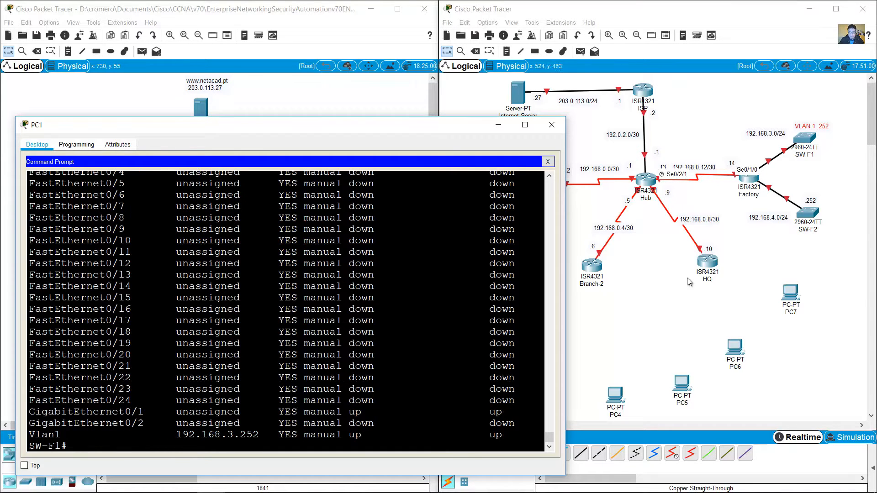
pyautogui.click(811, 170)
pyautogui.moveTo(785, 154)
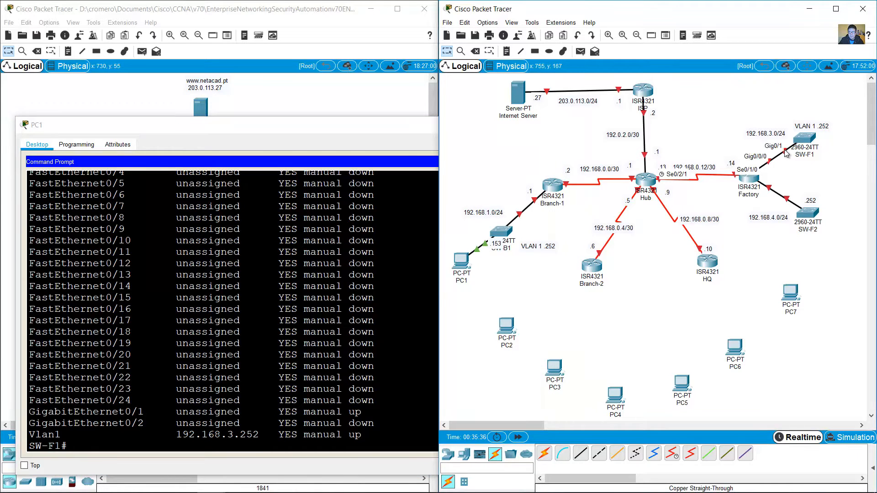
# Step: Highlight the GigabitEthernet0/1, Vlan1 and FastEthernet0/1 status rows
pyautogui.click(354, 398)
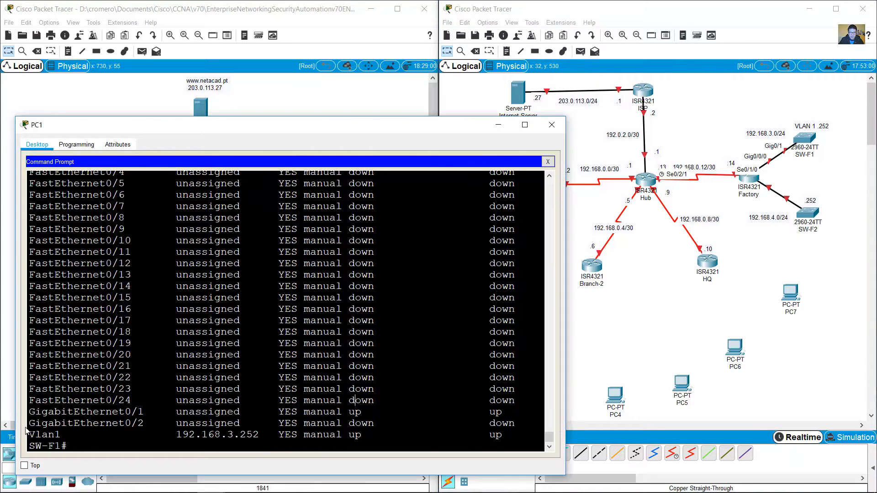
pyautogui.moveTo(36, 413); pyautogui.dragTo(512, 415)
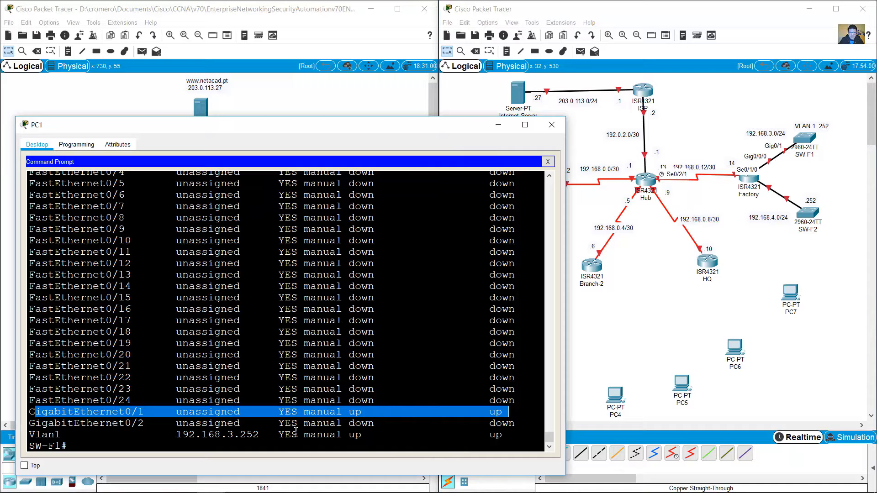
pyautogui.moveTo(35, 436); pyautogui.dragTo(548, 434)
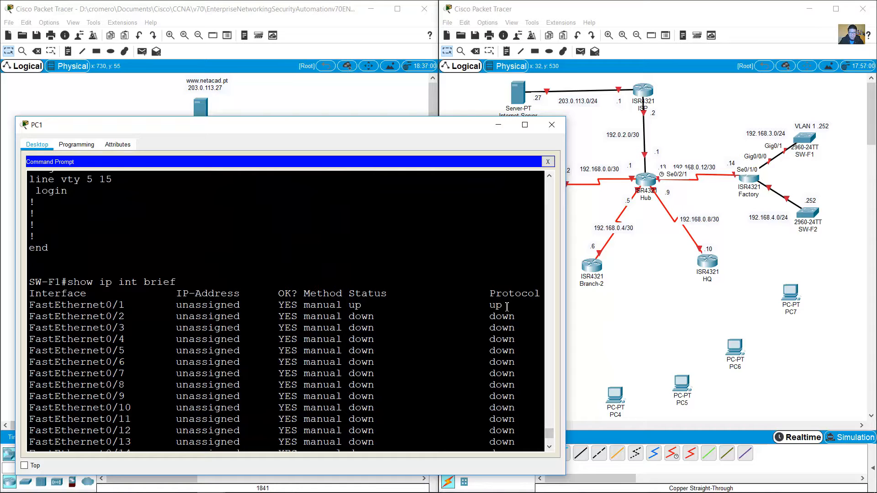
pyautogui.moveTo(506, 306); pyautogui.dragTo(29, 307)
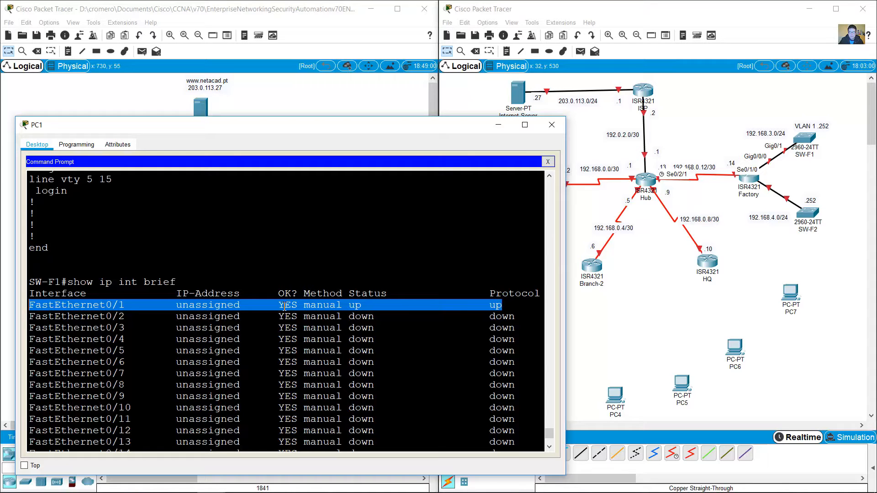
pyautogui.moveTo(35, 304); pyautogui.dragTo(520, 303)
# Step: Minimize PC1's terminal, nudge the 192.168.3.0/24 and 192.168.4.0/24 notes, then open PC2
pyautogui.click(498, 124)
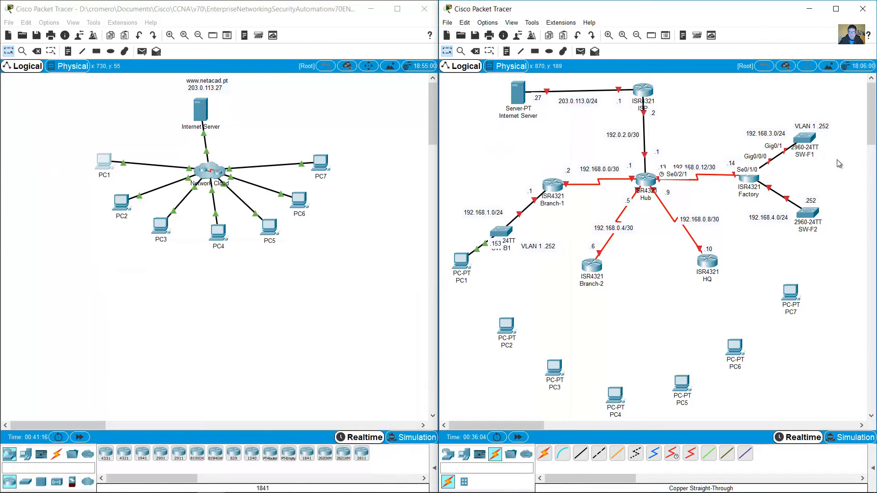
pyautogui.moveTo(781, 138)
pyautogui.mouseDown()
pyautogui.moveTo(766, 139)
pyautogui.moveTo(778, 138)
pyautogui.mouseUp()
pyautogui.moveTo(772, 136); pyautogui.dragTo(776, 137)
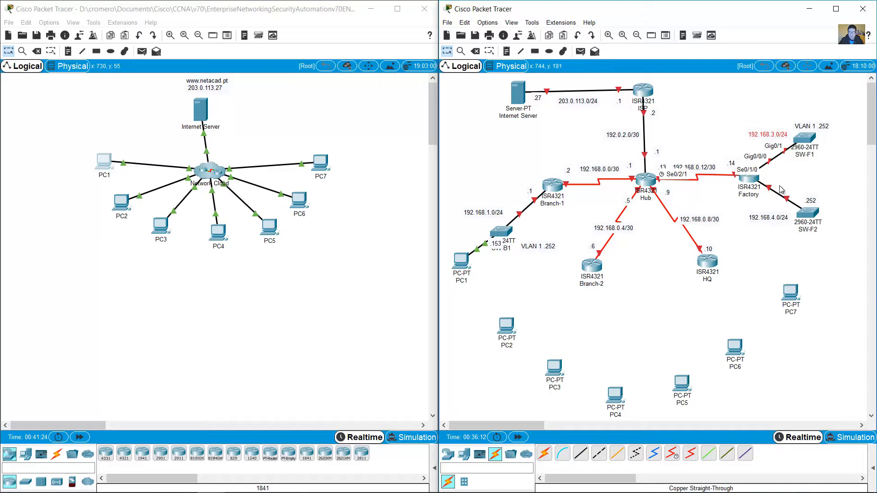
pyautogui.moveTo(780, 222); pyautogui.dragTo(785, 219)
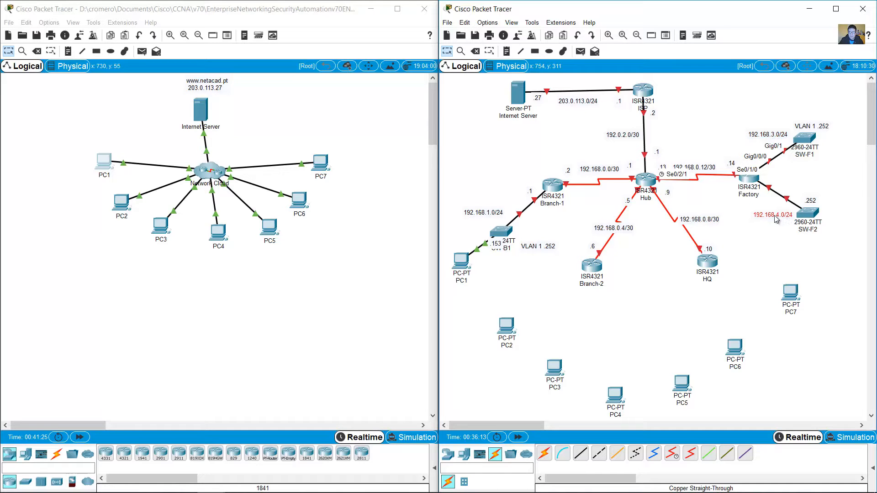
pyautogui.click(122, 205)
# Step: Check PC2's IP configuration: address 192.168.3.50, subnet mask and default gateway
pyautogui.click(344, 170)
pyautogui.doubleClick(398, 196)
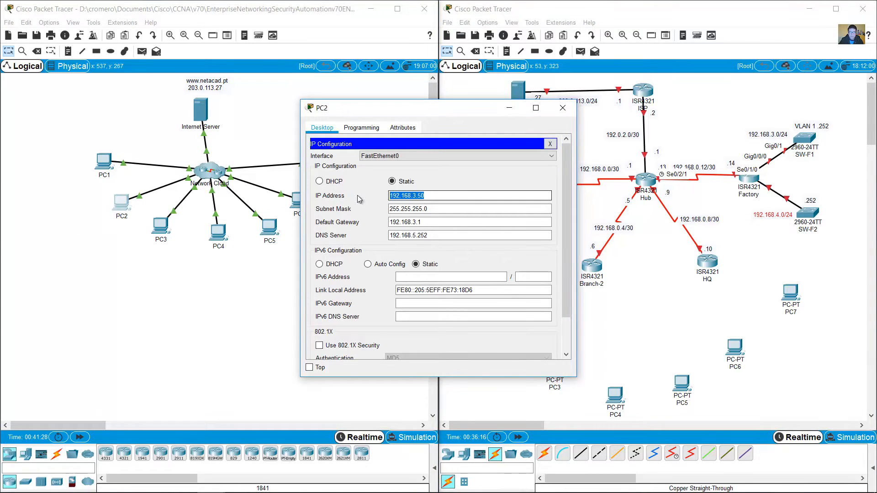
pyautogui.press('Tab')
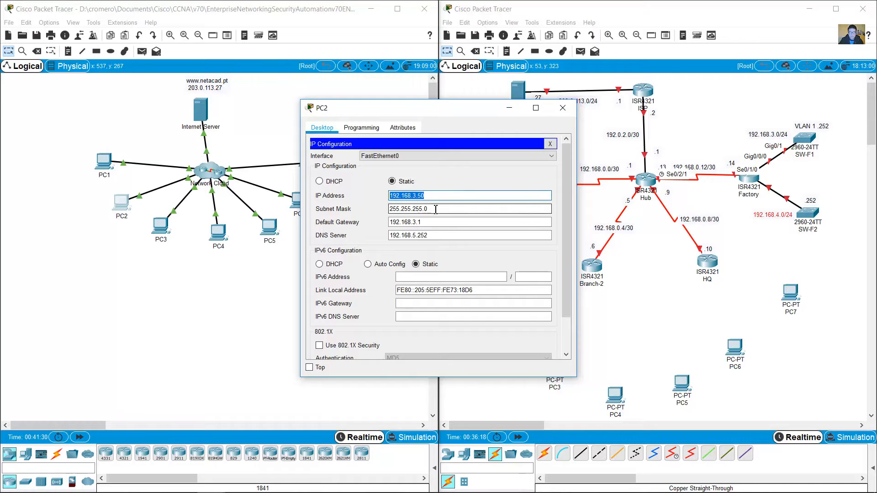
pyautogui.press('Tab')
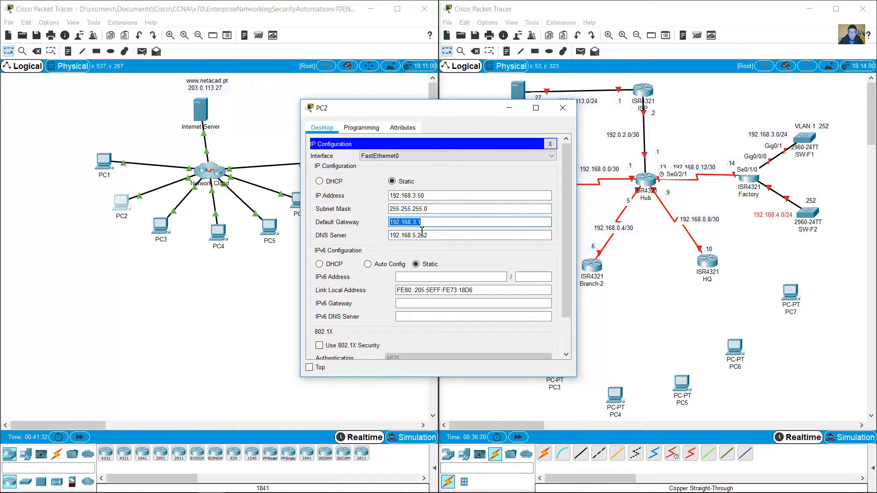
pyautogui.click(561, 108)
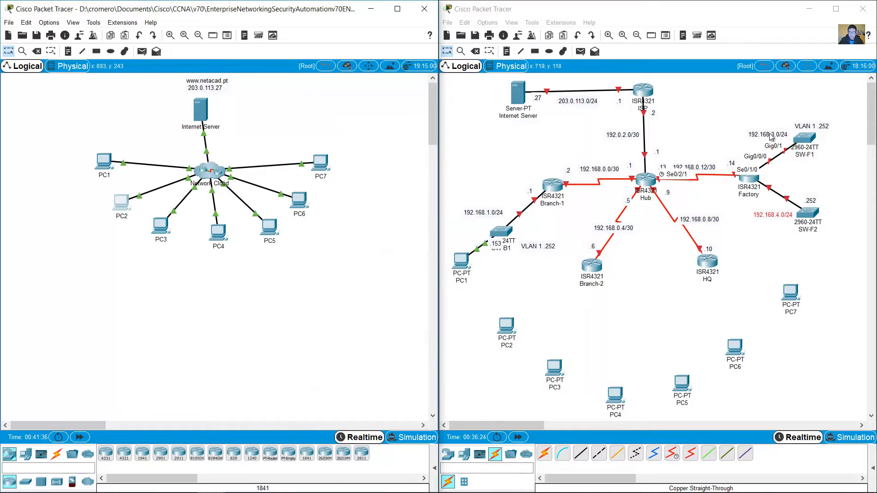
# Step: Place PC2 beside SW-F1 and cable its FastEthernet0 to SW-F1 with copper straight-through
pyautogui.moveTo(767, 136); pyautogui.dragTo(766, 131)
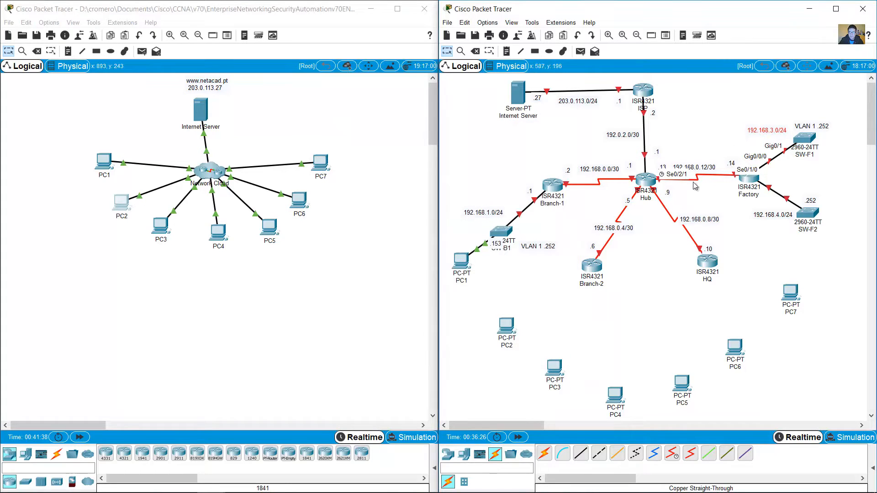
pyautogui.moveTo(509, 330); pyautogui.dragTo(853, 99)
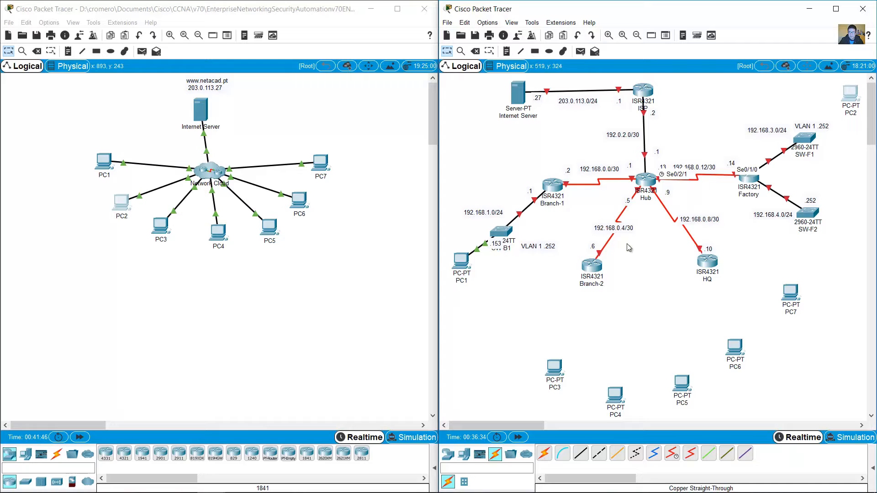
pyautogui.click(586, 453)
pyautogui.click(850, 96)
pyautogui.click(843, 131)
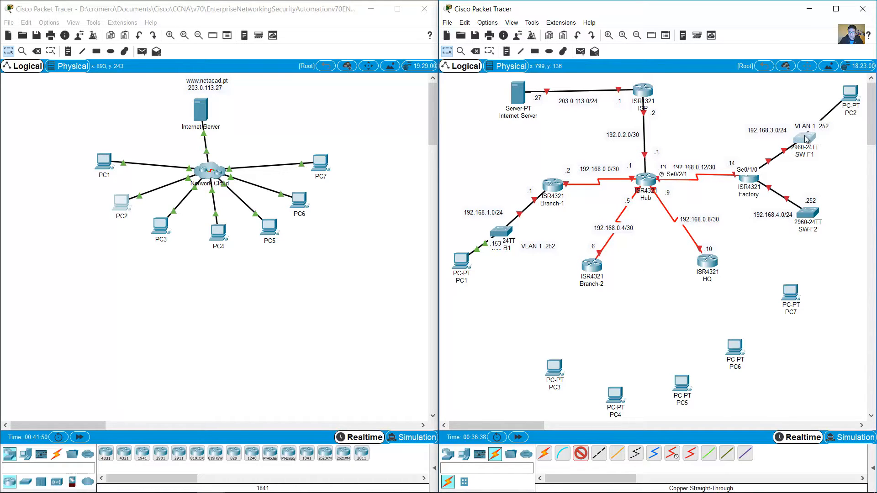
pyautogui.click(805, 138)
pyautogui.click(819, 152)
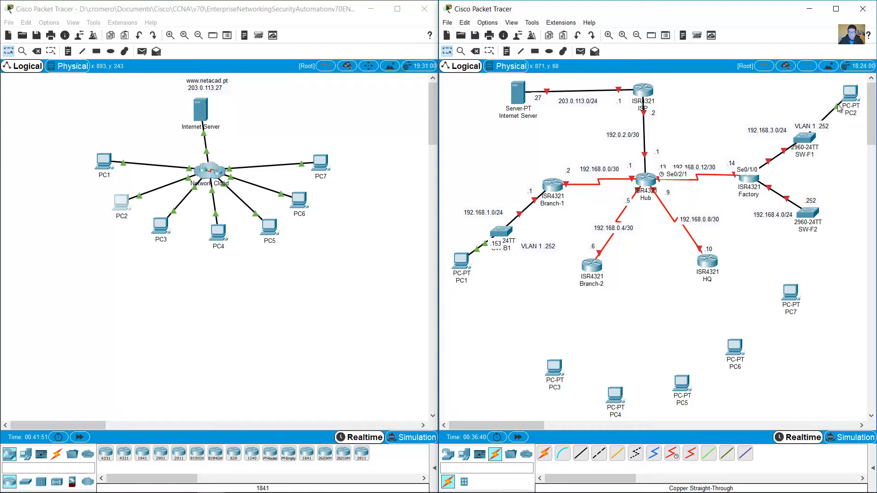
pyautogui.moveTo(815, 130); pyautogui.dragTo(768, 139)
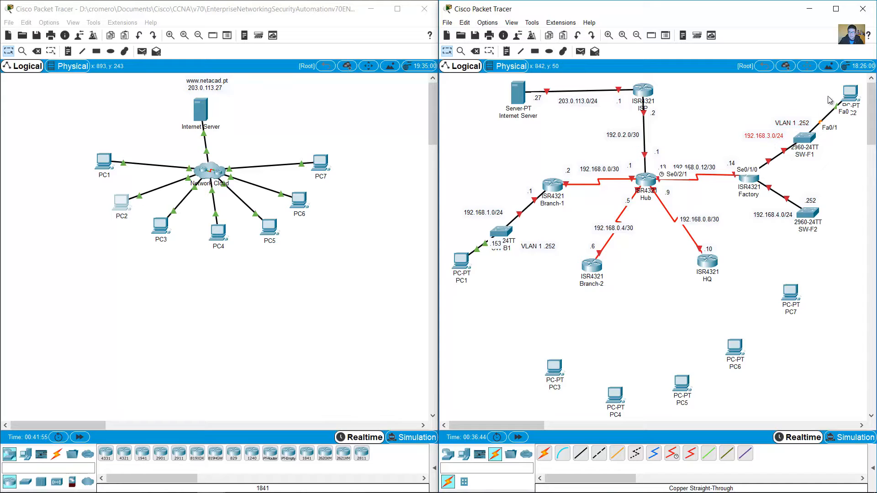
pyautogui.moveTo(849, 101); pyautogui.dragTo(849, 110)
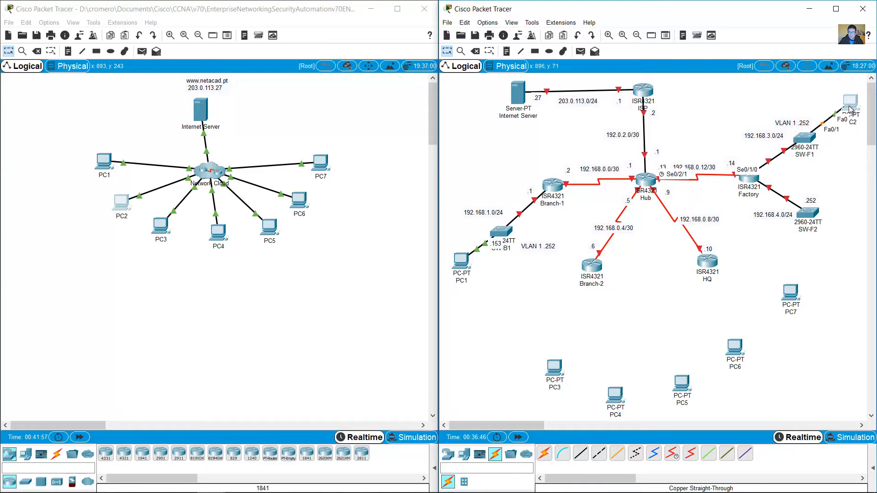
pyautogui.click(806, 101)
# Step: Confirm PC2's .50 host address and add a .50 note beside PC2
pyautogui.click(122, 204)
pyautogui.click(352, 200)
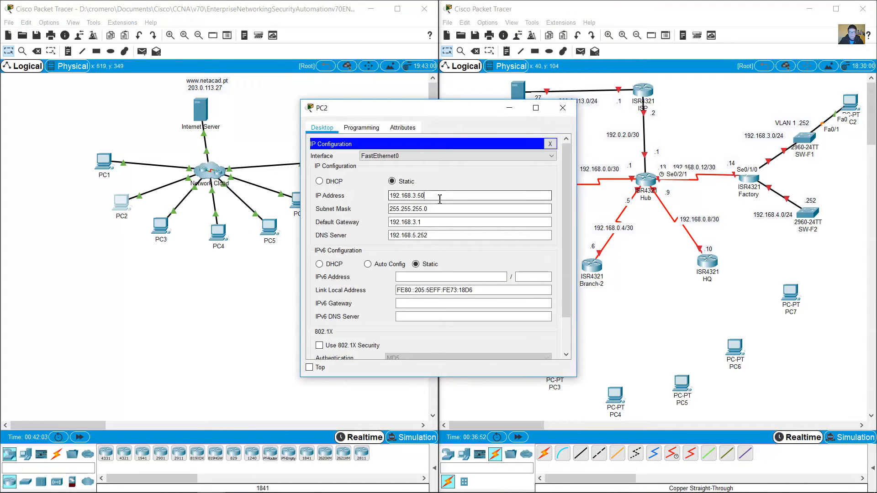
pyautogui.moveTo(440, 198); pyautogui.dragTo(416, 197)
pyautogui.click(563, 107)
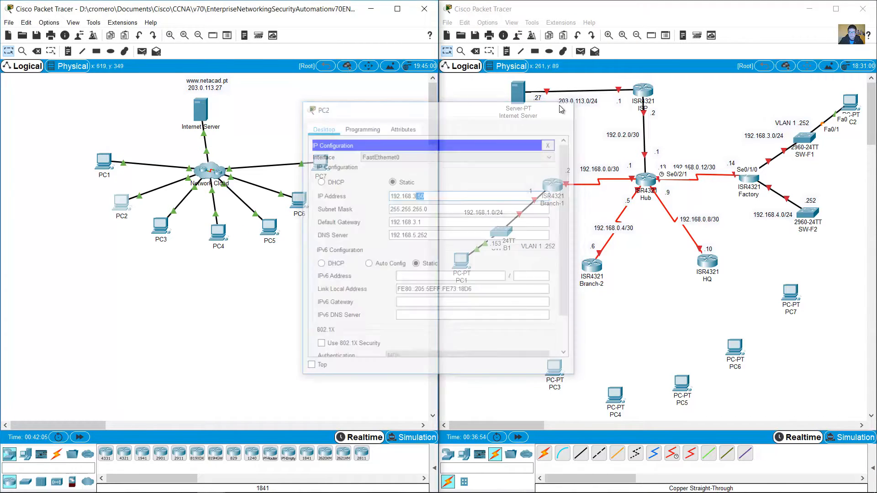
pyautogui.click(821, 97)
pyautogui.click(826, 102)
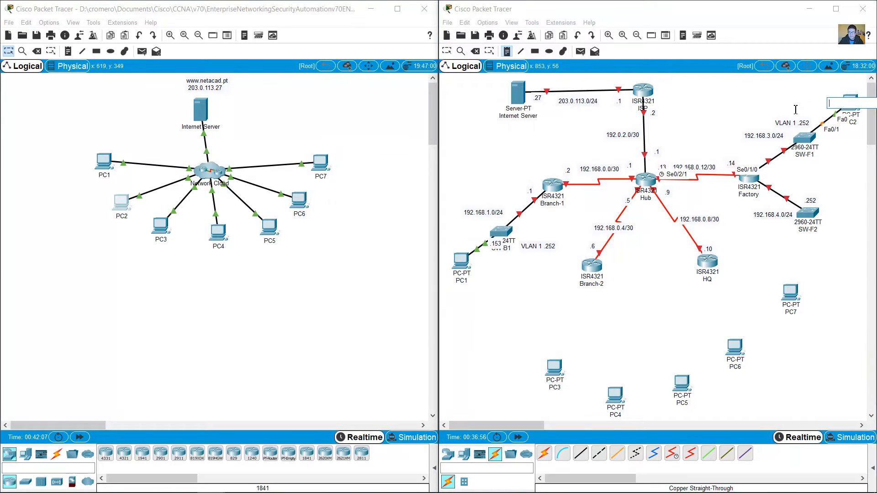
pyautogui.click(769, 112)
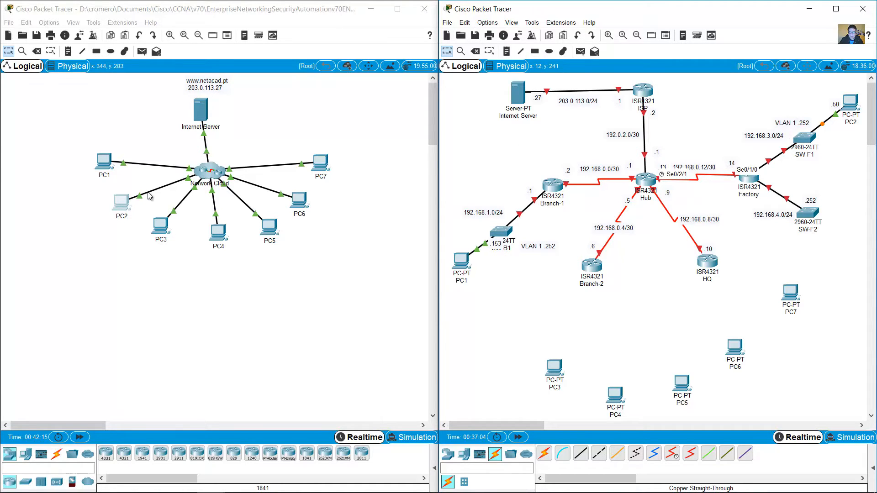
# Step: Exit the SW-F1 session and telnet to SW-F2 at 192.168.4.252 instead
pyautogui.click(106, 165)
pyautogui.scroll(-5, 224, 424)
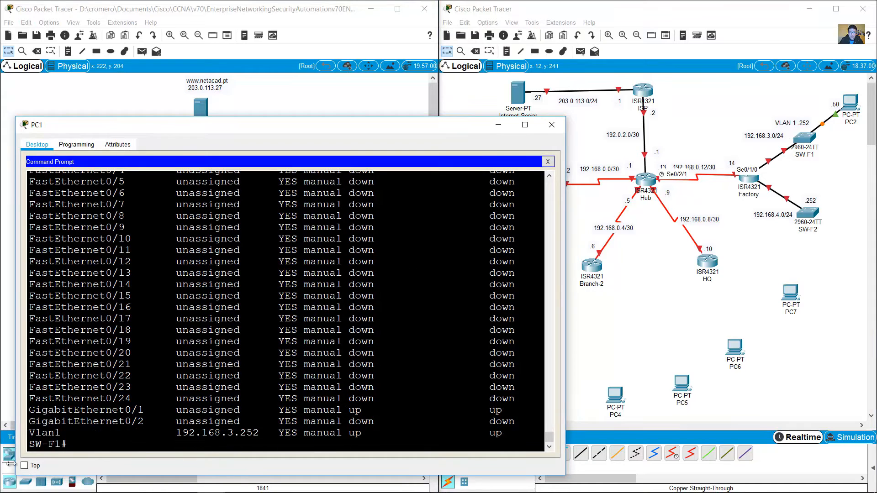
pyautogui.moveTo(69, 445); pyautogui.dragTo(28, 445)
pyautogui.write('exit')
pyautogui.press('Return')
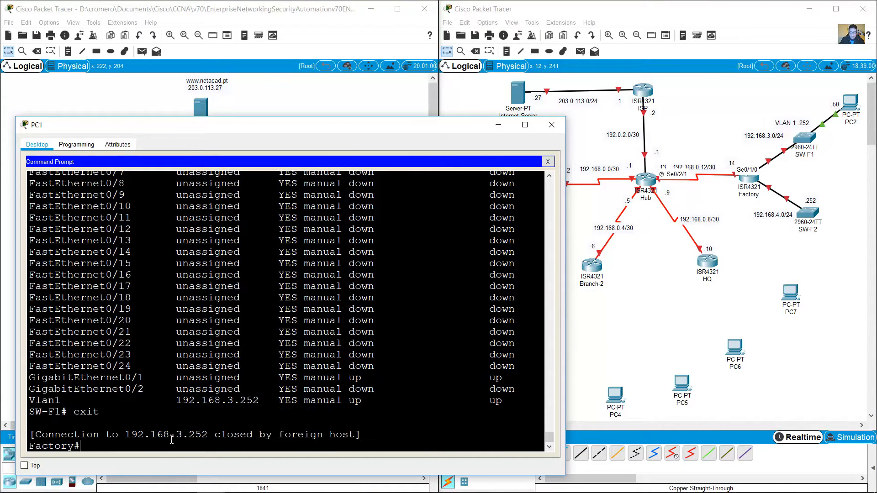
pyautogui.click(818, 235)
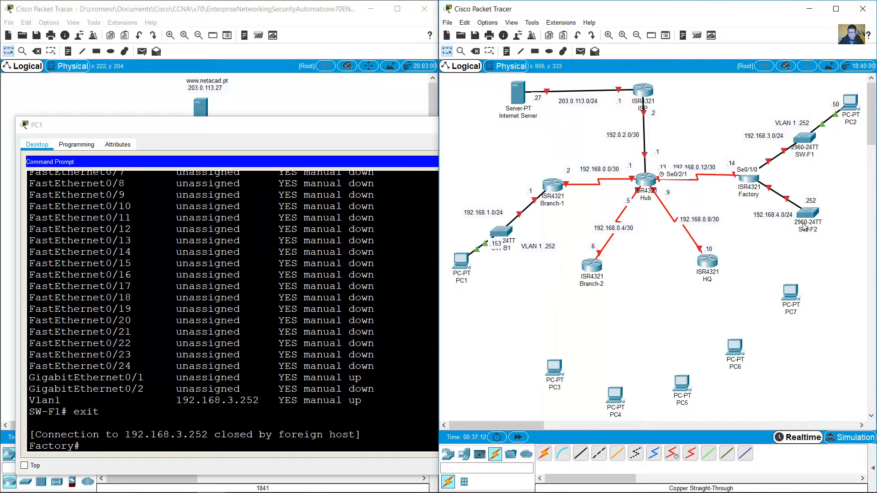
pyautogui.click(325, 376)
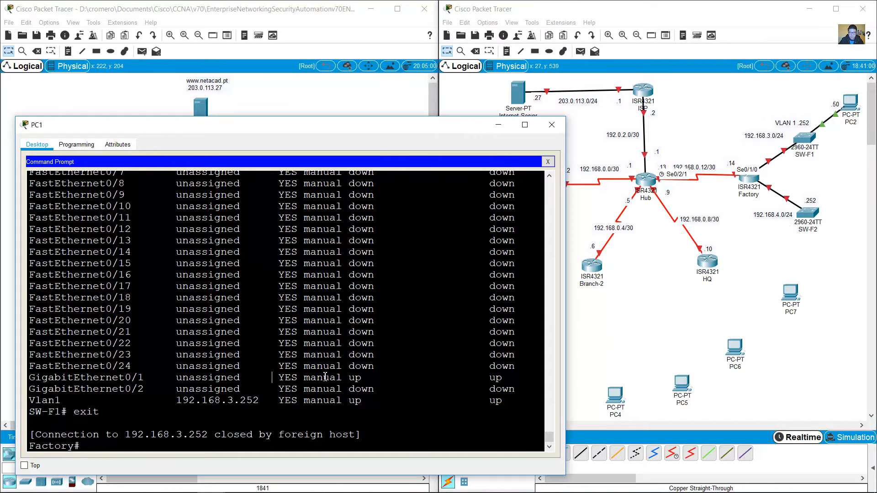
pyautogui.press('Up')
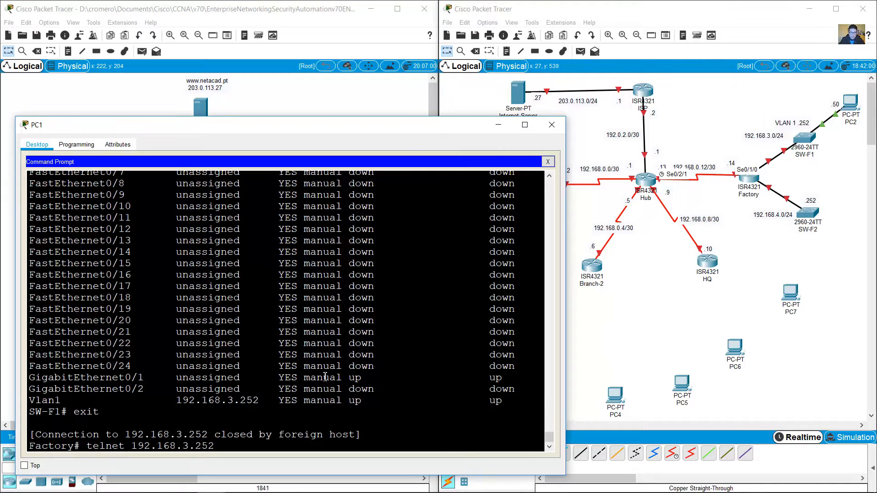
pyautogui.press('BackSpace')
pyautogui.write('4')
pyautogui.press('Return')
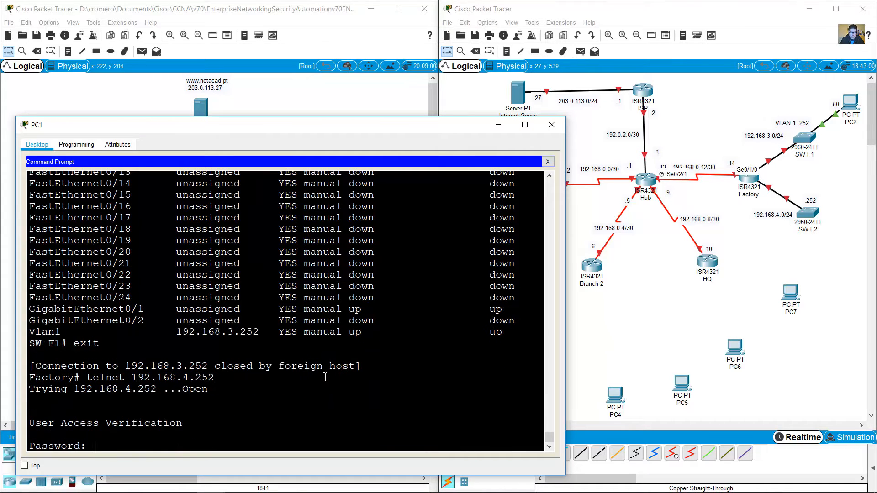
# Step: Log in to SW-F2, enter enable mode and page through show run
pyautogui.press('Return')
pyautogui.write('en')
pyautogui.press('Return')
pyautogui.press('Return')
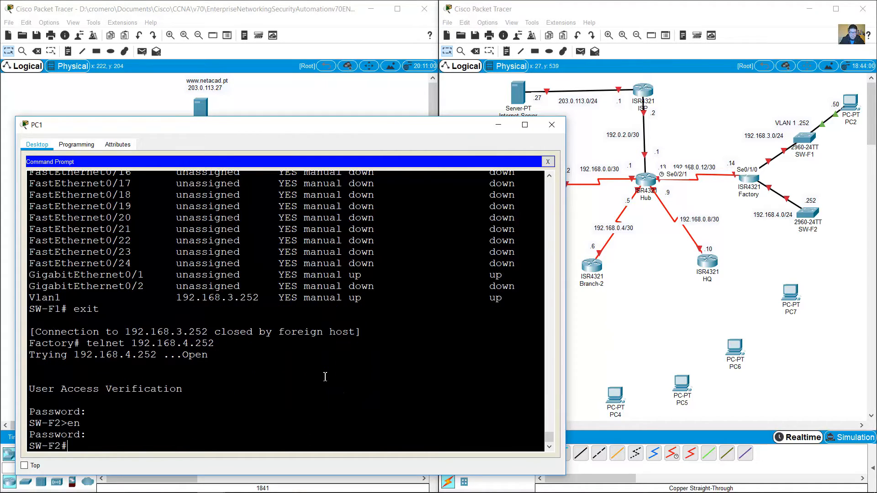
pyautogui.write('show run')
pyautogui.press('Return')
pyautogui.press('space')
pyautogui.press('space')
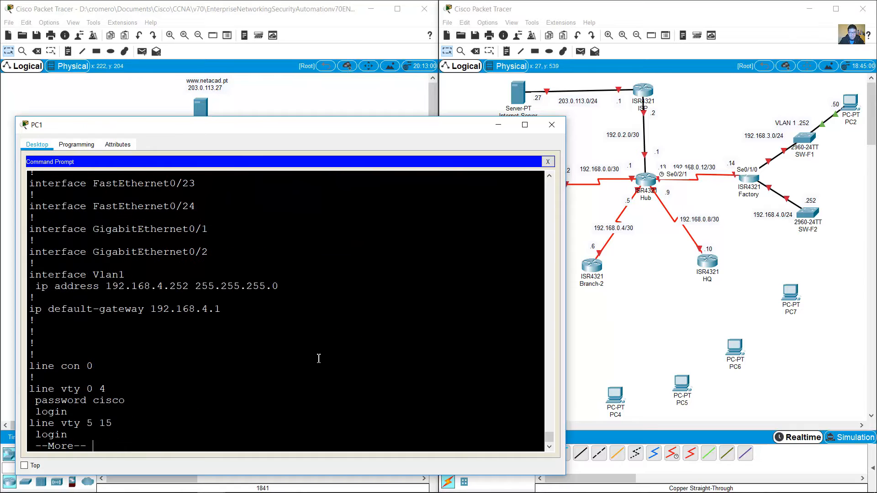
pyautogui.moveTo(147, 280); pyautogui.dragTo(215, 294)
# Step: Change the note beside SW-F2 to read 'VLAN 1 .252'
pyautogui.click(315, 286)
pyautogui.click(811, 201)
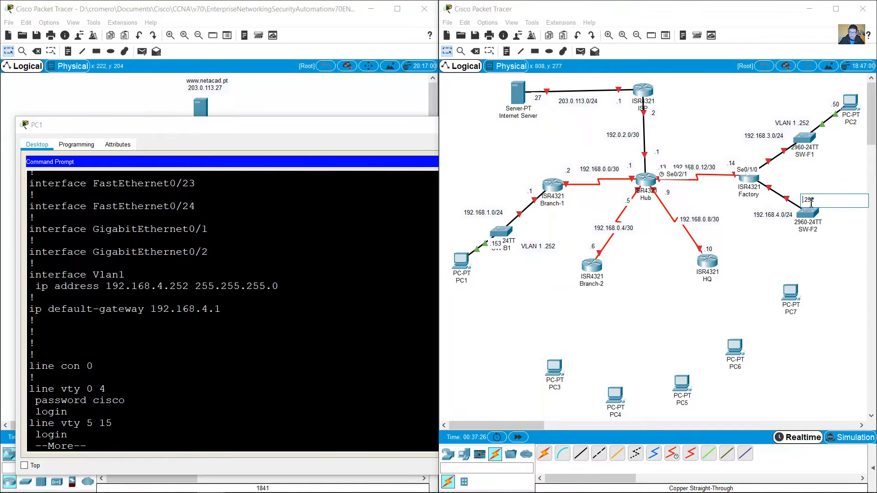
pyautogui.write('VLAN 1')
pyautogui.click(822, 179)
# Step: Finish the running config and run show ip int brief on SW-F2
pyautogui.click(286, 387)
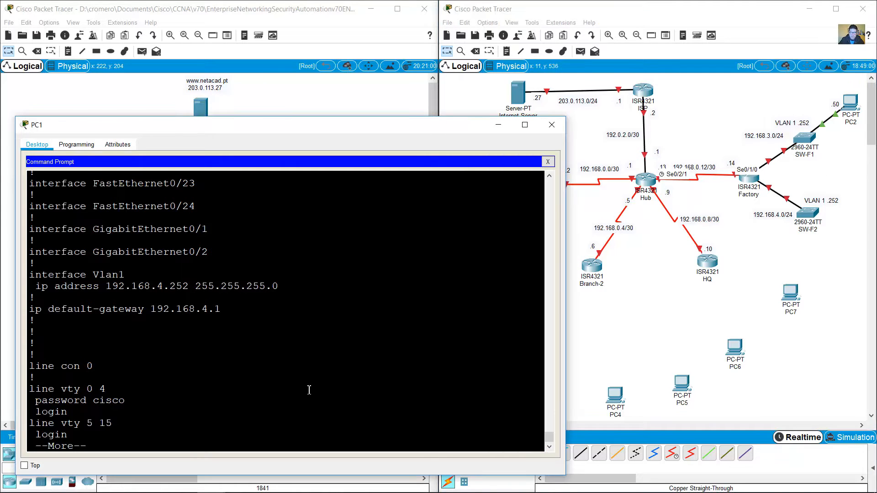
pyautogui.press('space')
pyautogui.write('show ip')
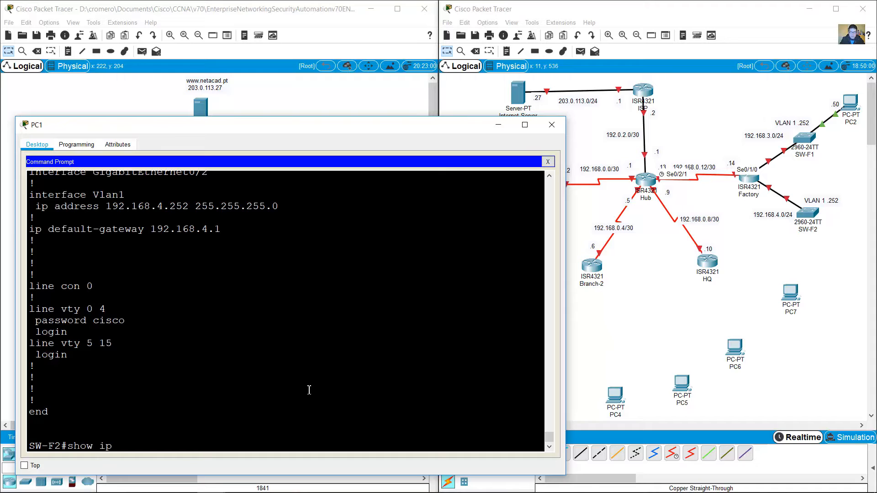
pyautogui.write(' int brief')
pyautogui.press('Return')
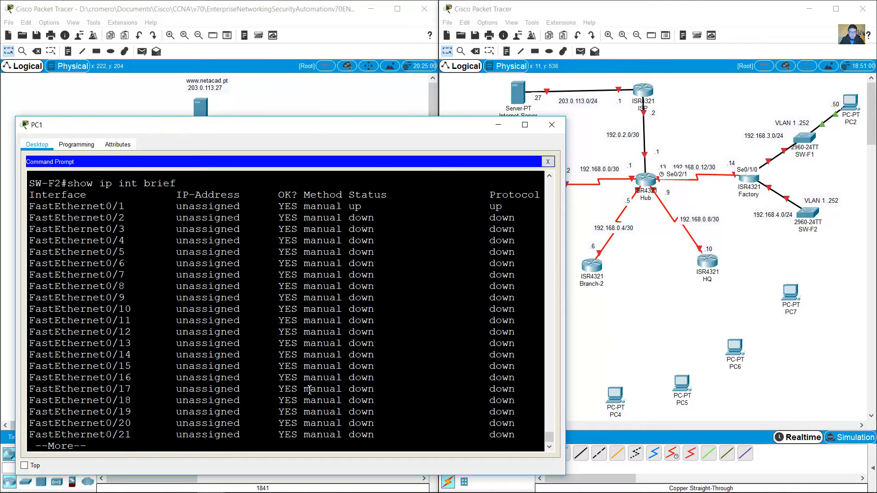
pyautogui.press('space')
# Step: Review SW-F2's interfaces: FastEthernet0/1, GigabitEthernet0/1 and Vlan1 192.168.4.252 up
pyautogui.moveTo(44, 414); pyautogui.dragTo(495, 412)
pyautogui.moveTo(187, 434); pyautogui.dragTo(494, 435)
pyautogui.scroll(3, 475, 366)
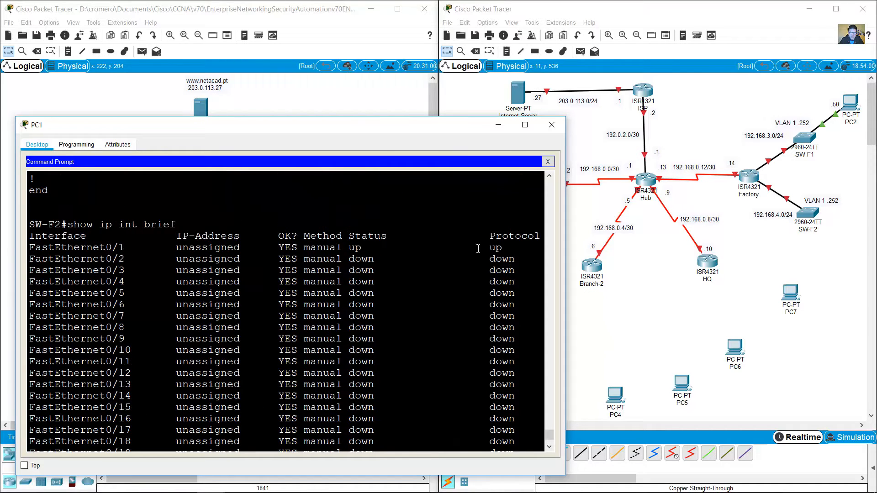
pyautogui.moveTo(478, 248); pyautogui.dragTo(8, 244)
pyautogui.click(376, 282)
pyautogui.scroll(-3, 436, 338)
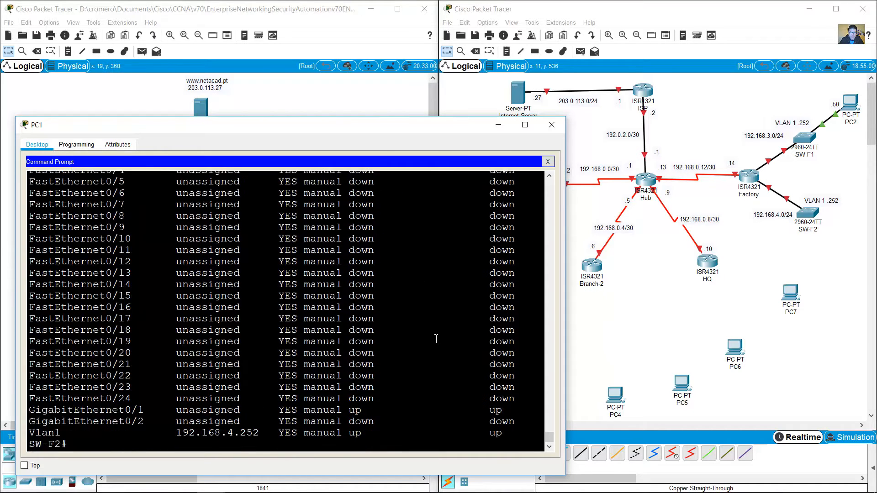
pyautogui.scroll(3, 393, 297)
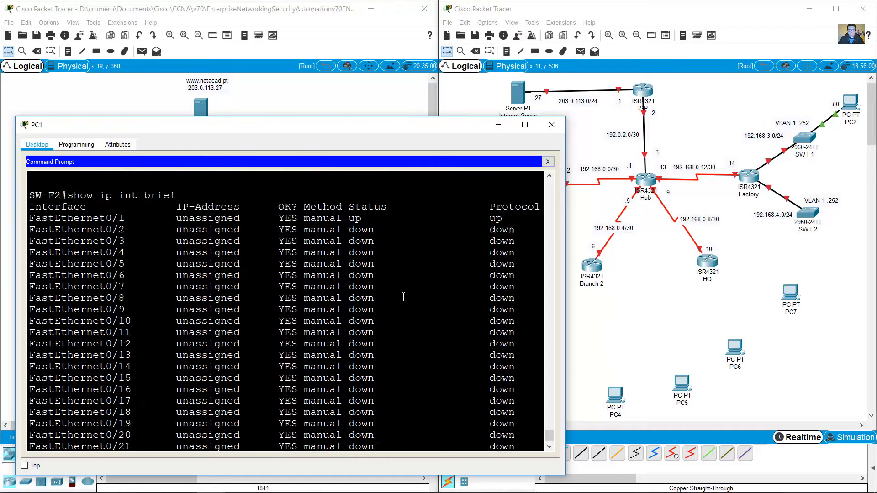
pyautogui.moveTo(491, 249); pyautogui.dragTo(9, 245)
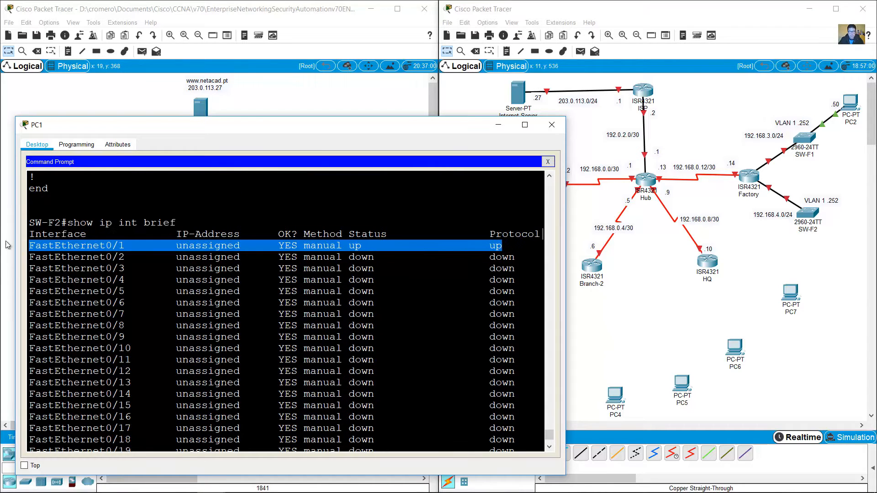
pyautogui.scroll(-3, 376, 323)
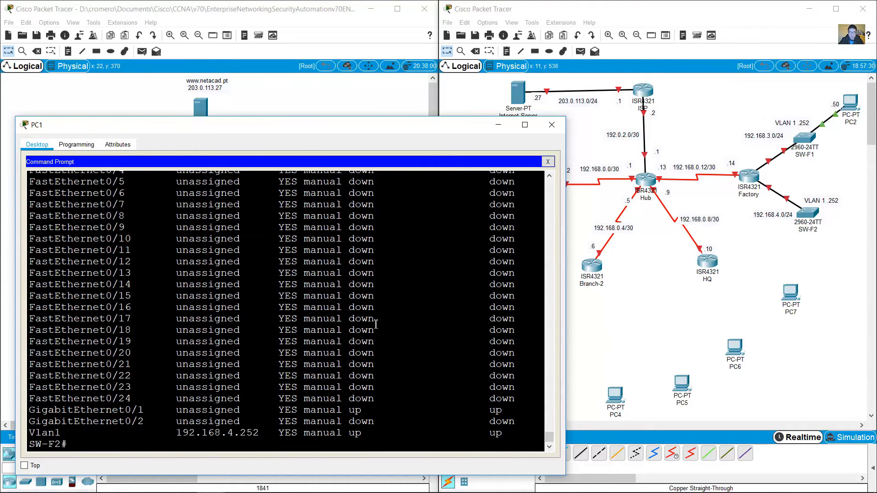
pyautogui.click(500, 132)
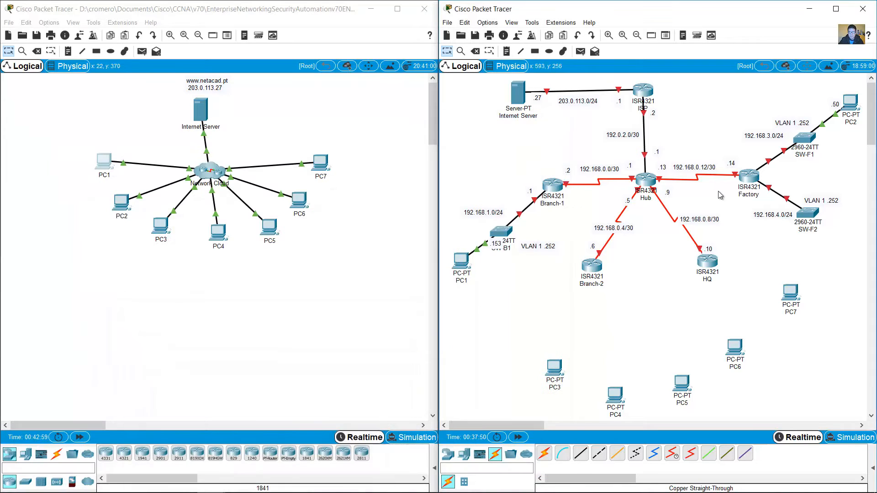
# Step: Check PC3's IP configuration and nudge the 192.168.4.0/24 label down-left
pyautogui.moveTo(781, 217); pyautogui.dragTo(788, 218)
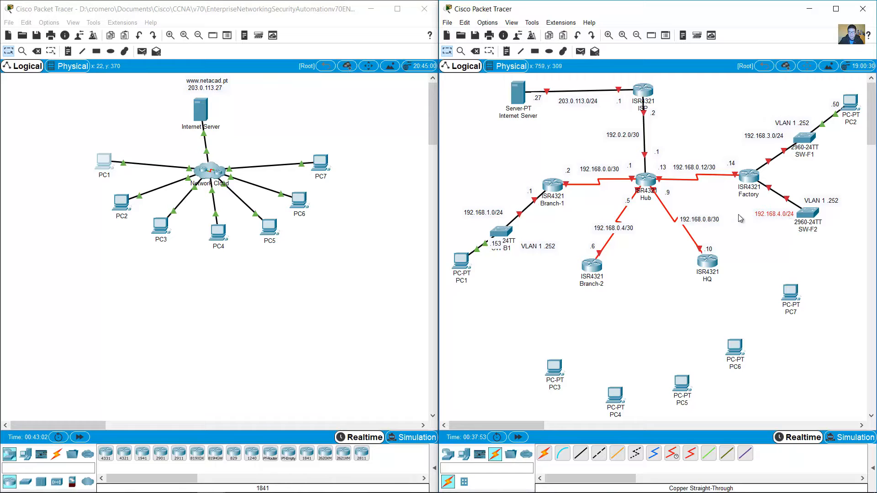
pyautogui.click(164, 227)
pyautogui.click(336, 171)
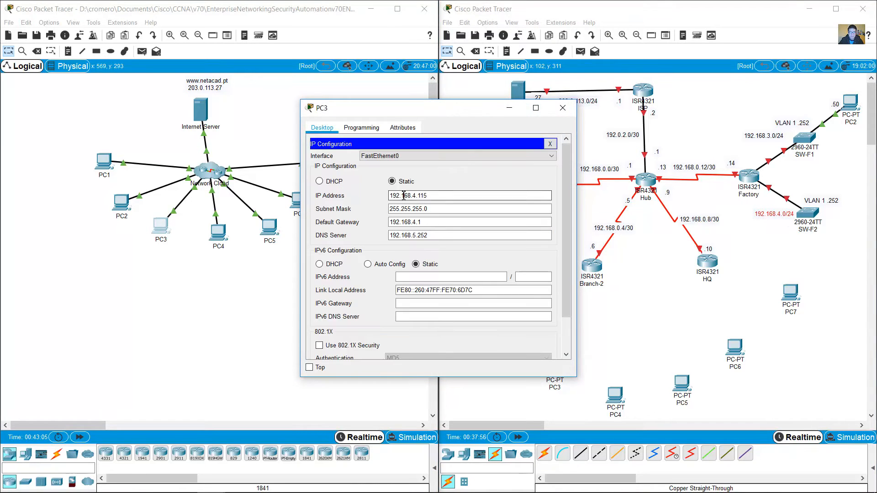
pyautogui.moveTo(412, 195); pyautogui.dragTo(362, 208)
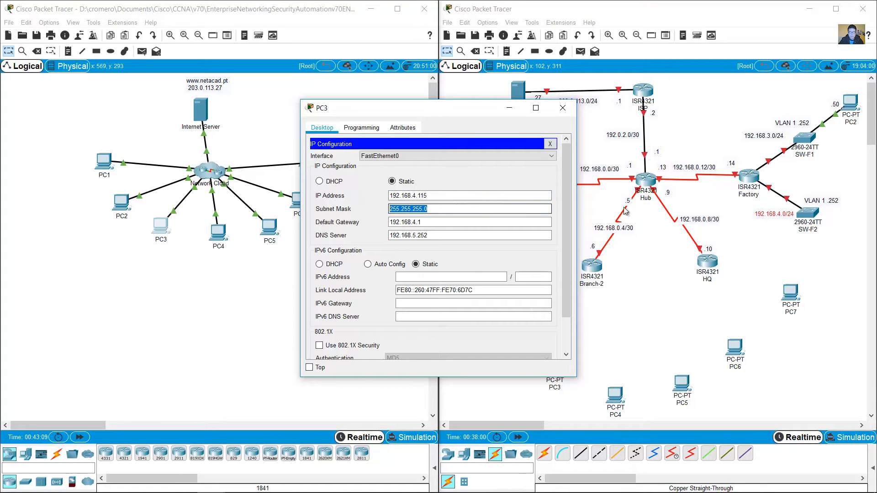
pyautogui.moveTo(780, 216)
pyautogui.mouseDown()
pyautogui.moveTo(776, 228)
pyautogui.moveTo(770, 220)
pyautogui.mouseUp()
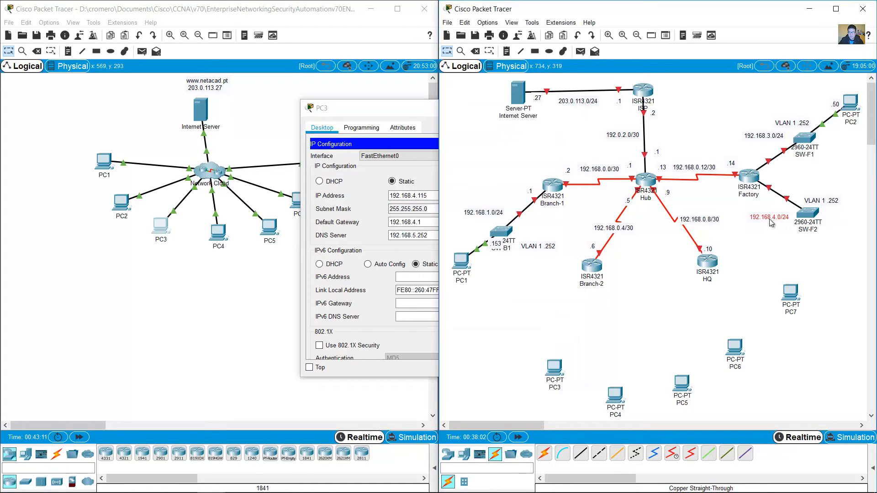
pyautogui.click(372, 108)
pyautogui.click(531, 108)
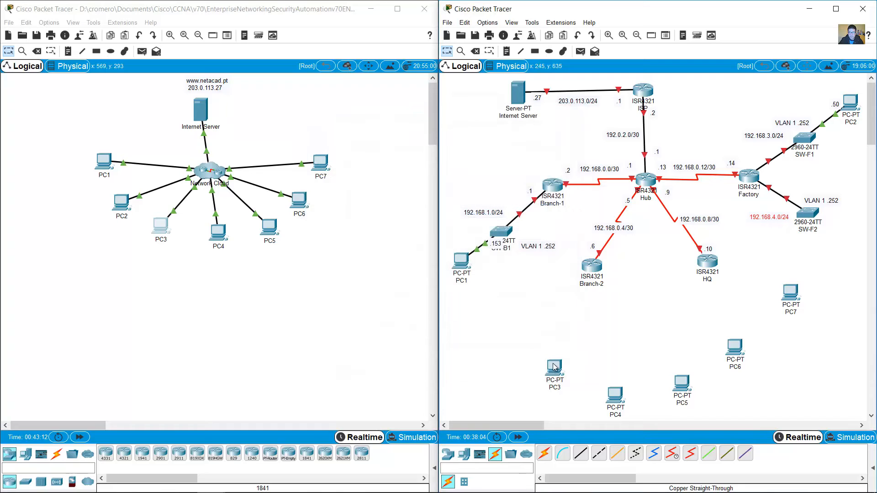
# Step: Move PC3 beside SW-F2 and cable its FastEthernet0 to SW-F2's first FastEthernet port
pyautogui.moveTo(554, 367); pyautogui.dragTo(852, 240)
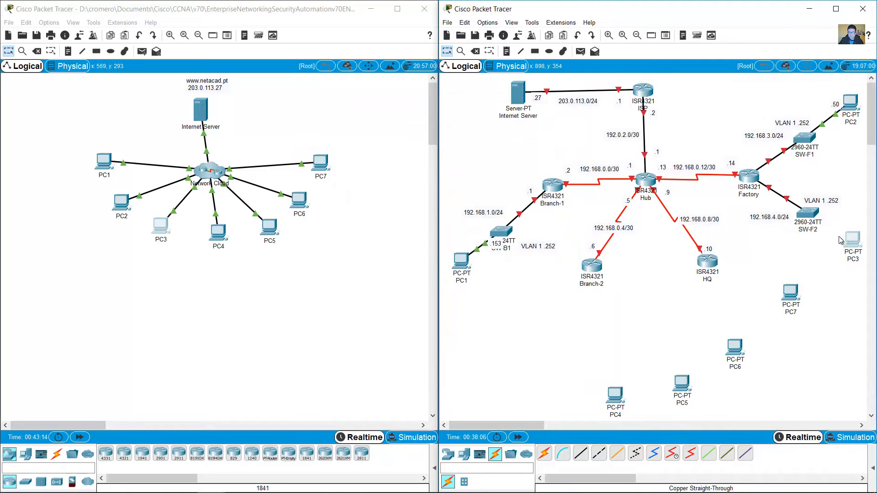
pyautogui.click(580, 453)
pyautogui.click(851, 248)
pyautogui.click(840, 274)
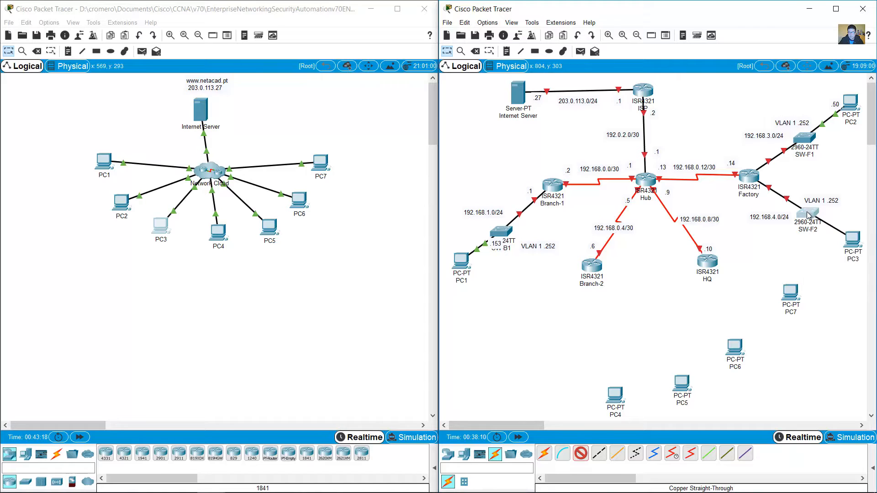
pyautogui.click(807, 215)
pyautogui.click(813, 19)
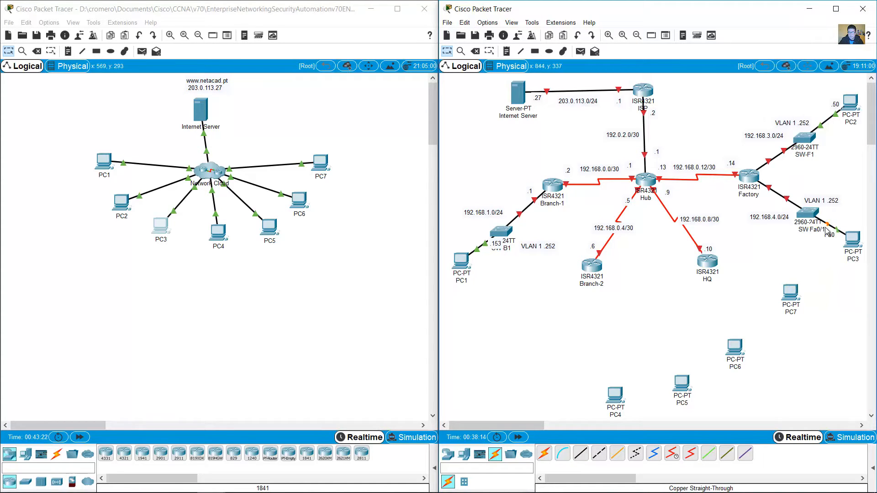
# Step: Confirm PC3's host address 192.168.4.115 and add a '.115' note beside PC3
pyautogui.click(159, 225)
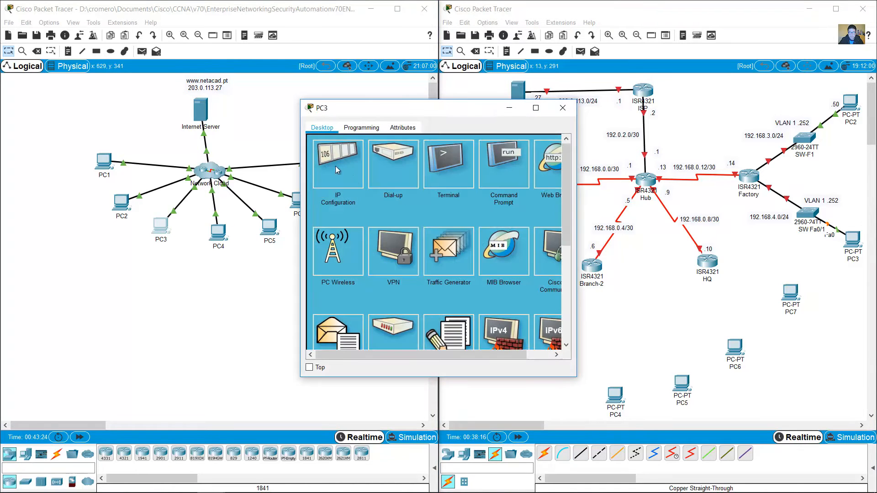
pyautogui.click(338, 170)
pyautogui.moveTo(427, 196); pyautogui.dragTo(420, 195)
pyautogui.click(563, 108)
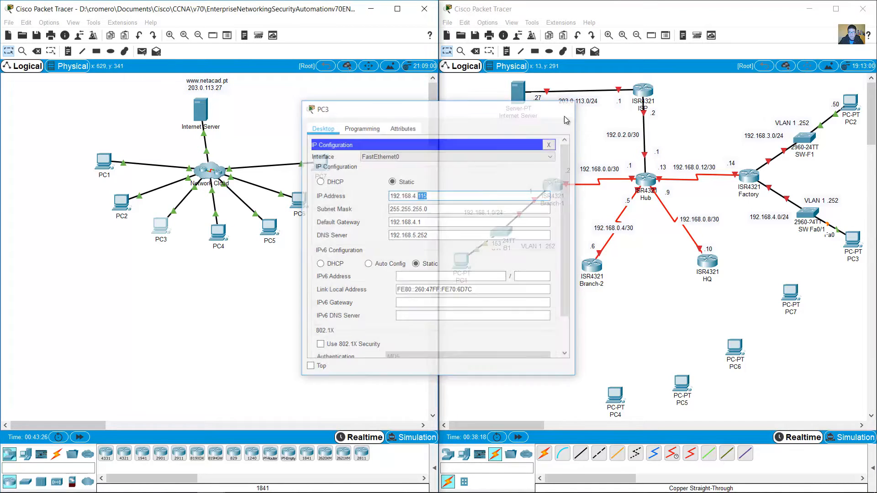
pyautogui.click(508, 52)
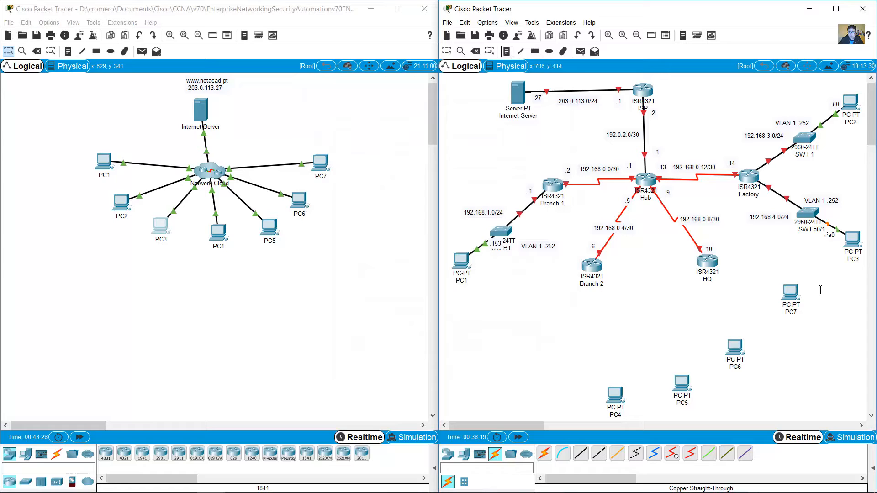
pyautogui.click(831, 254)
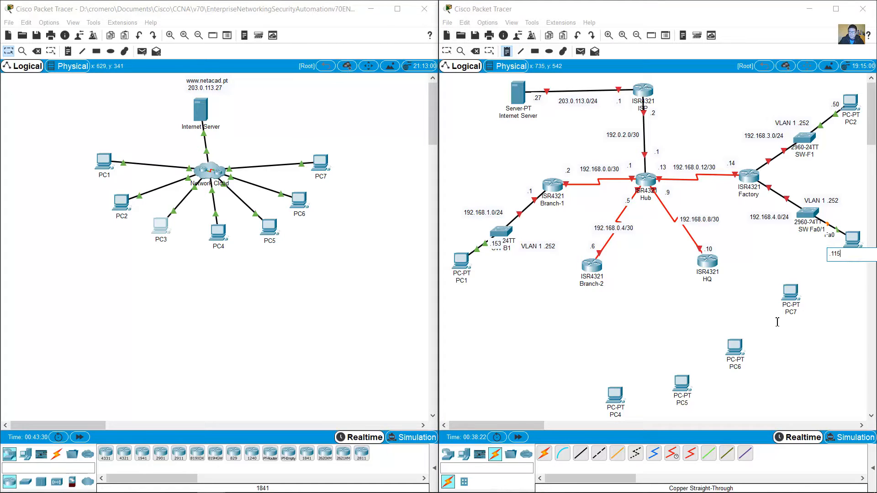
pyautogui.press('Escape')
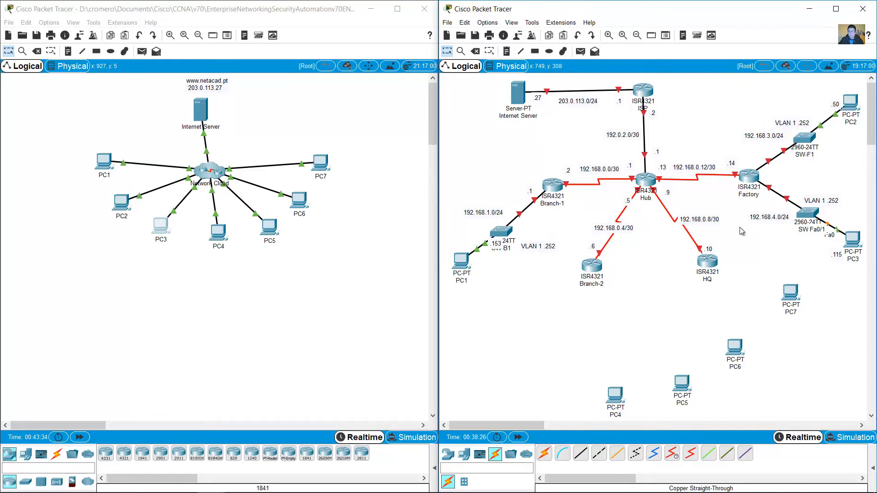
# Step: Exit the SW-F2 telnet session back to the Factory prompt
pyautogui.click(98, 167)
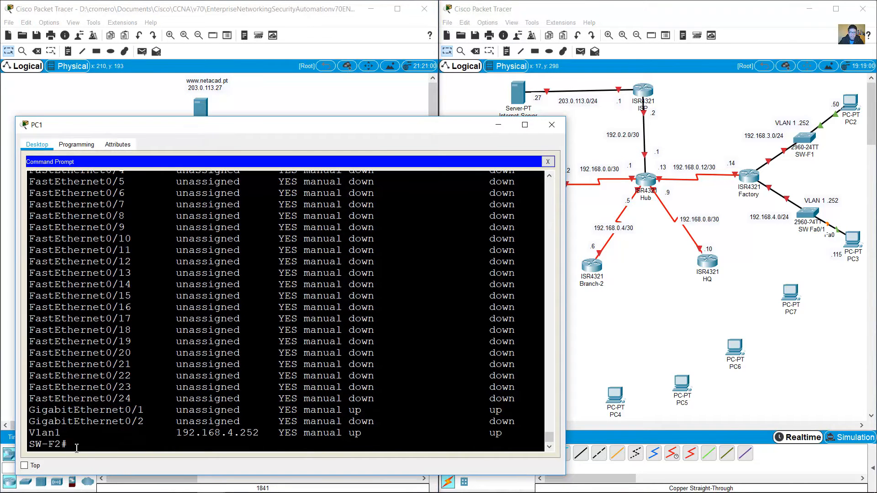
pyautogui.write('exit')
pyautogui.press('Return')
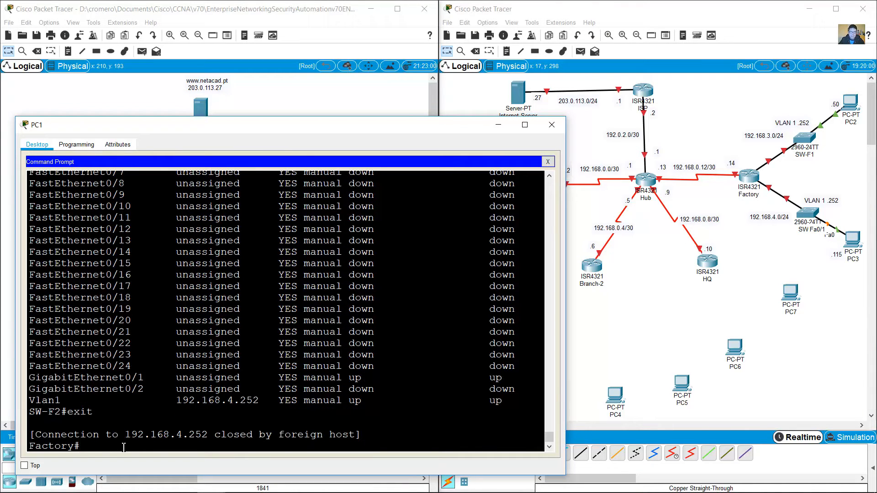
pyautogui.hotkey('shift', 'Home')
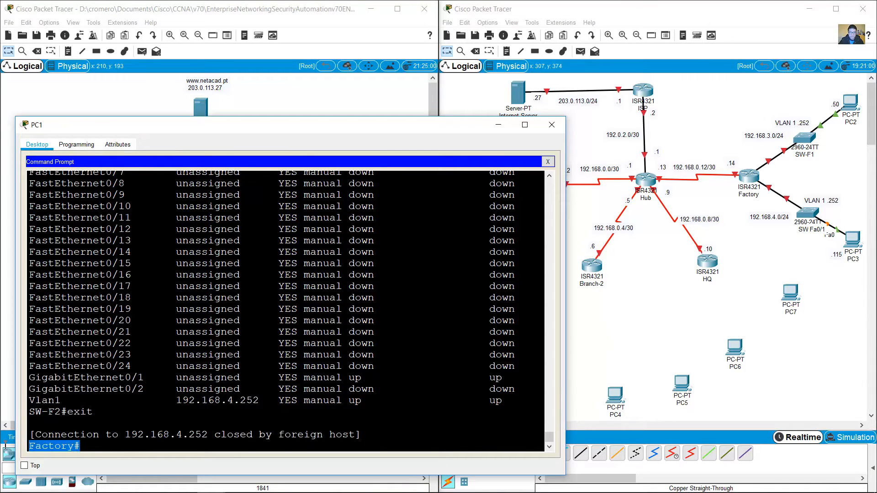
pyautogui.click(717, 211)
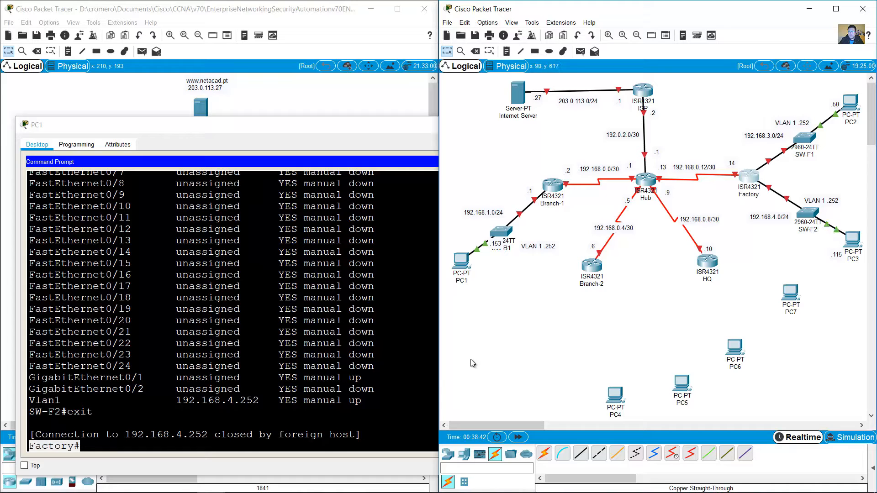
# Step: Exit Factory back to the Hub prompt and locate Hub and HQ on the topology
pyautogui.click(115, 448)
pyautogui.write('ex')
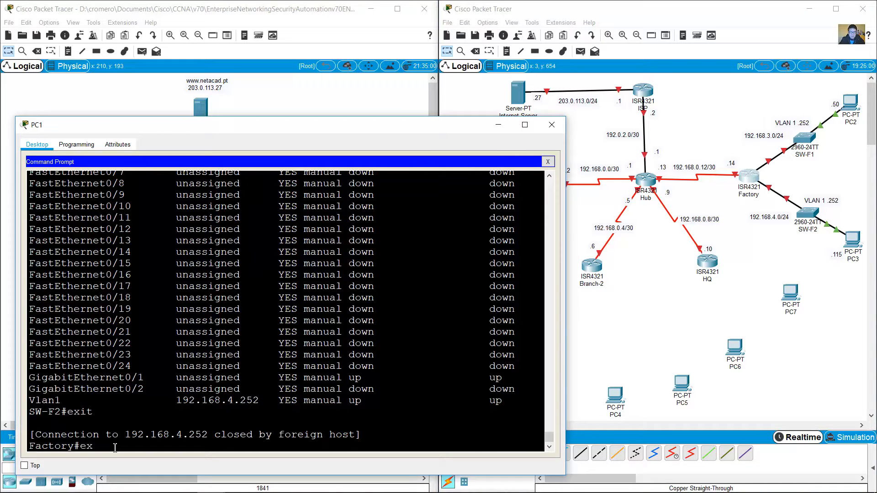
pyautogui.write('it')
pyautogui.press('Return')
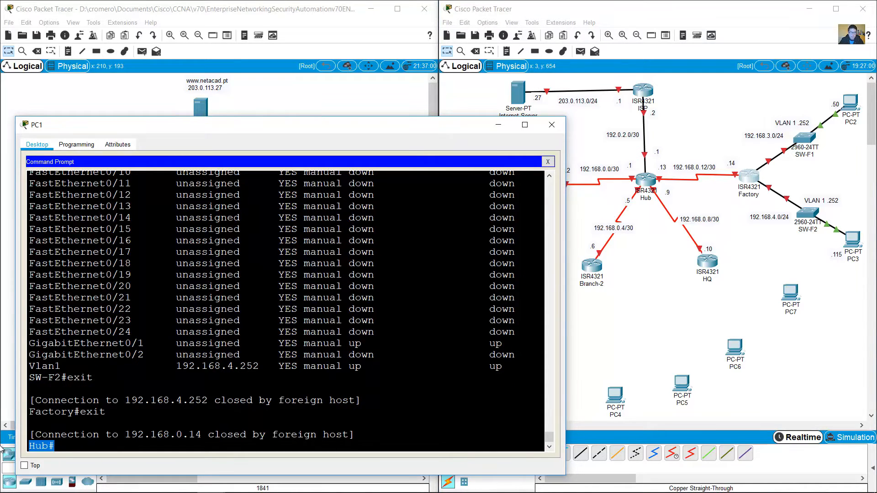
pyautogui.moveTo(655, 234); pyautogui.dragTo(641, 166)
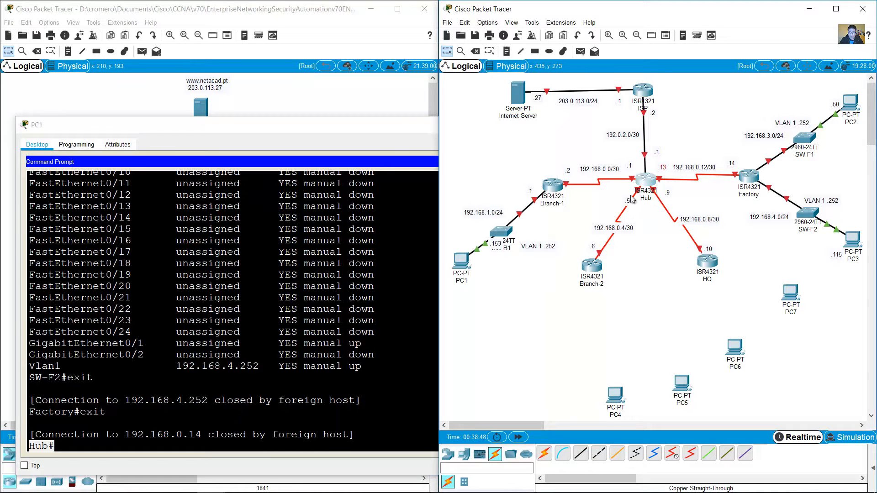
pyautogui.click(736, 284)
pyautogui.moveTo(736, 315); pyautogui.dragTo(662, 237)
pyautogui.click(739, 244)
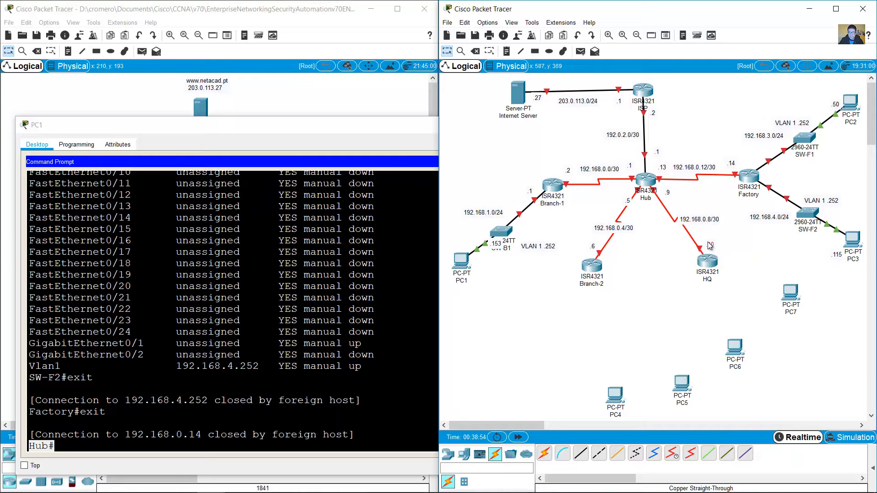
pyautogui.click(316, 326)
# Step: Telnet from Hub into the HQ router, log in and enter enable mode
pyautogui.write('telnet 192.168.0.14')
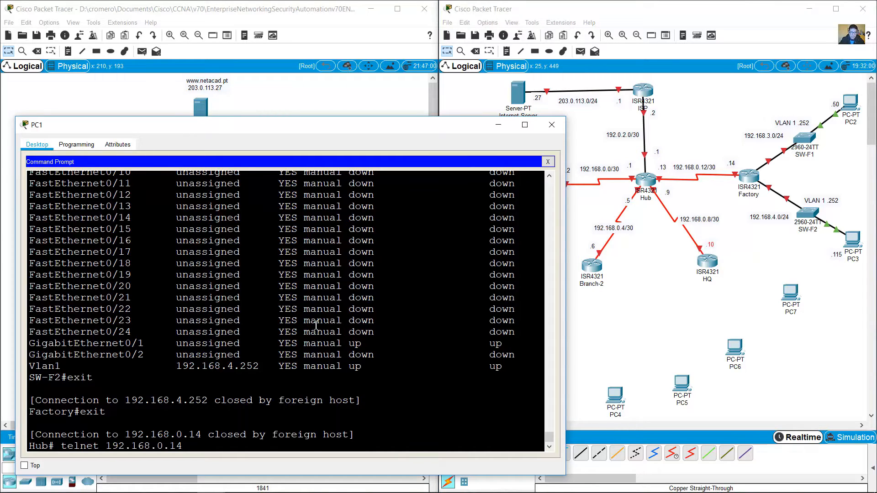
pyautogui.press('Return')
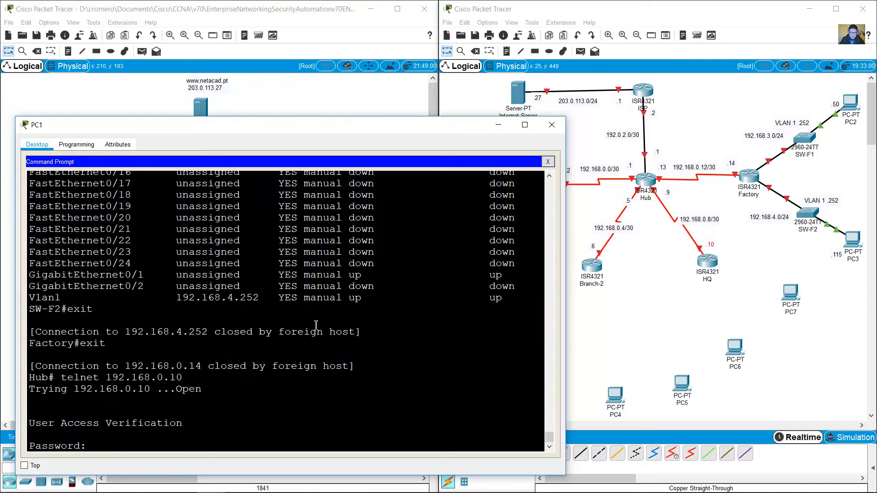
pyautogui.press('Return')
pyautogui.write('en')
pyautogui.press('Return')
pyautogui.press('Return')
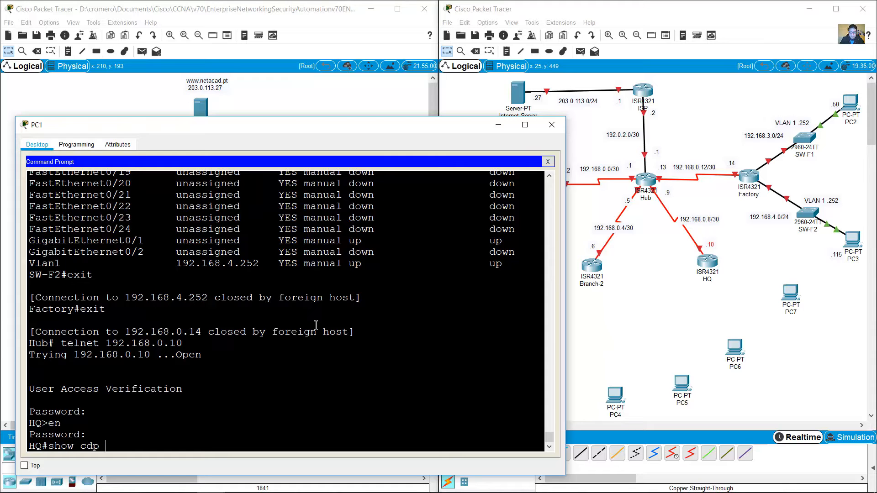
# Step: Run show cdp neighbors, show ip route connected and show ip int brief on HQ
pyautogui.write('show cdp neighbors')
pyautogui.press('Return')
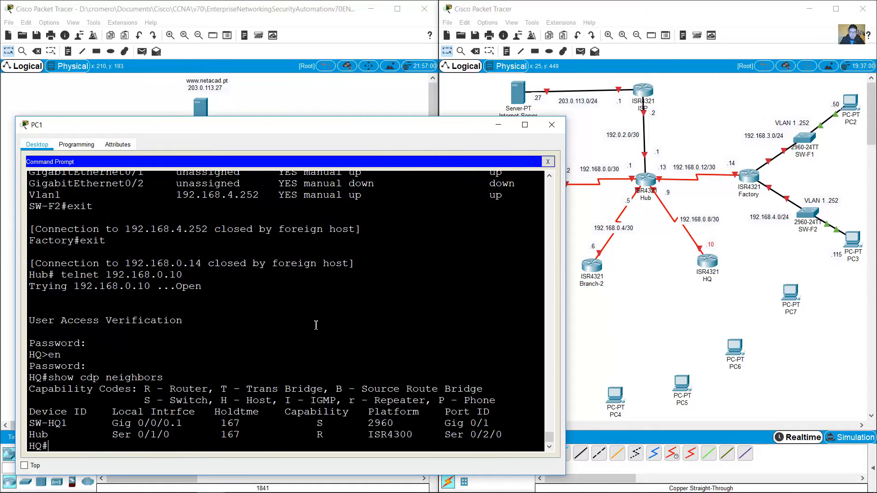
pyautogui.write('show ip route connected')
pyautogui.press('Return')
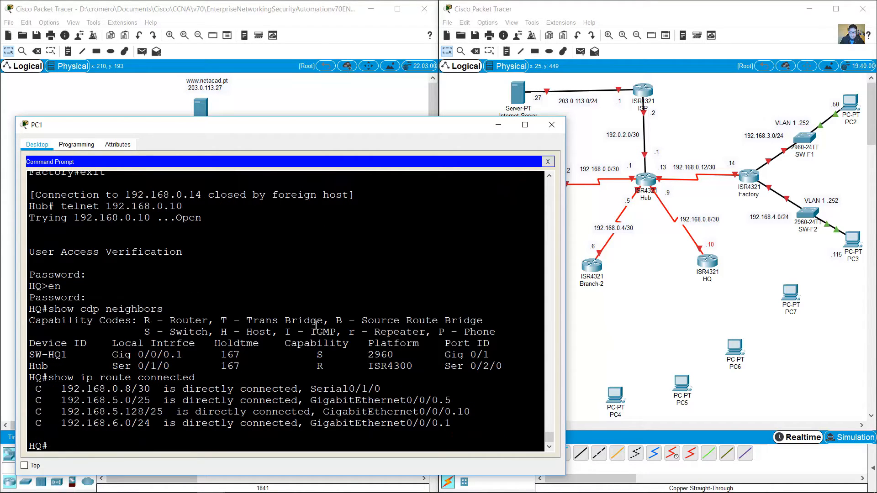
pyautogui.write('show ip int brief')
pyautogui.press('Return')
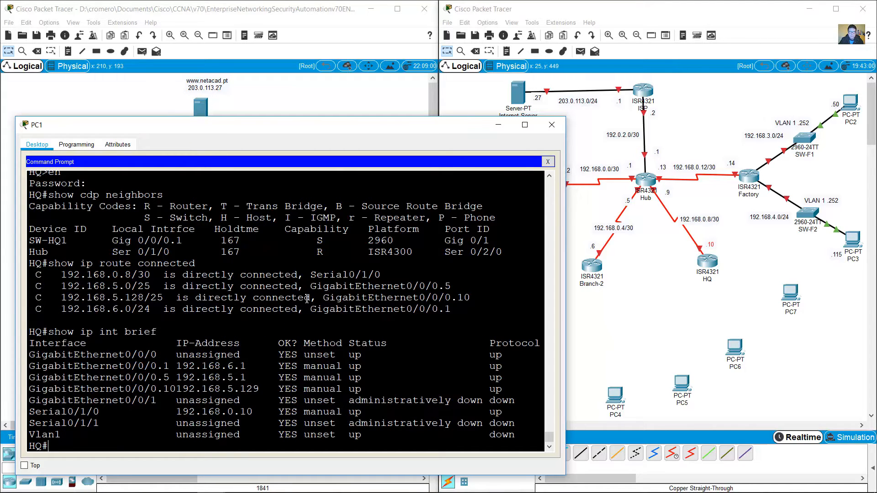
# Step: Inspect HQ's neighbours: Hub and SW-HQ1, a 2960 switch with S capability
pyautogui.moveTo(35, 241); pyautogui.dragTo(502, 253)
pyautogui.click(76, 254)
pyautogui.doubleClick(43, 253)
pyautogui.click(643, 244)
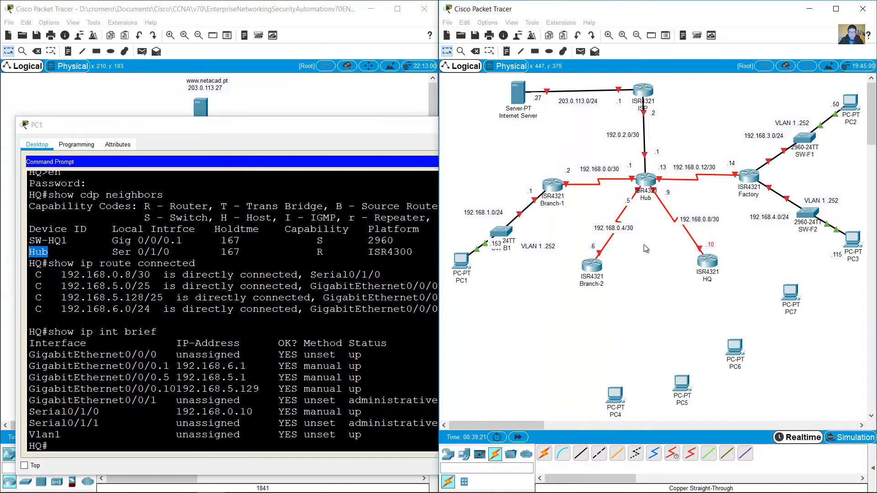
pyautogui.moveTo(677, 126); pyautogui.dragTo(598, 222)
pyautogui.click(36, 247)
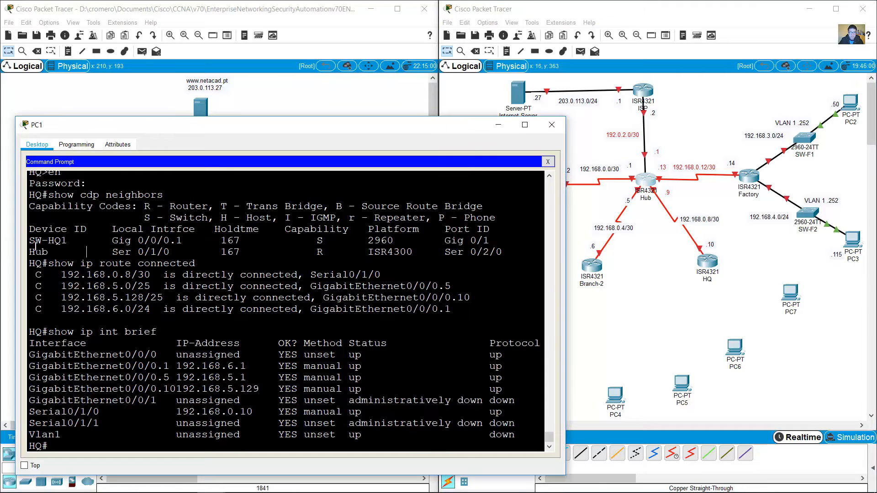
pyautogui.moveTo(31, 242); pyautogui.dragTo(69, 243)
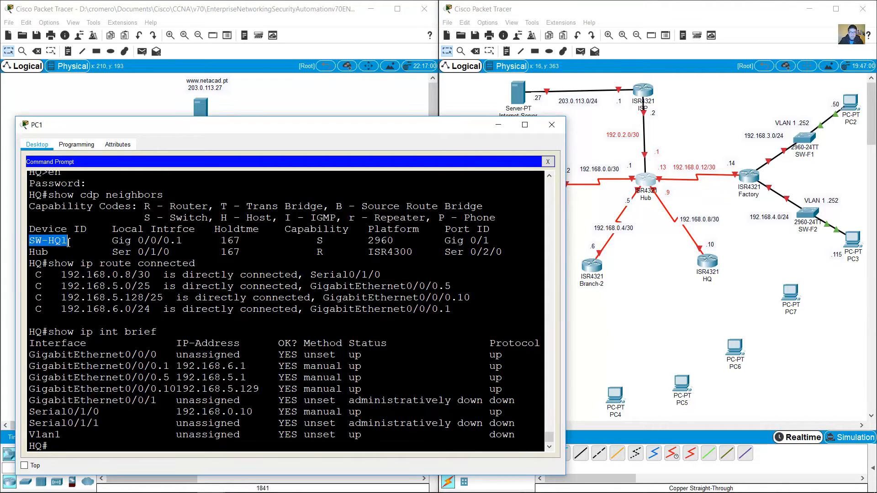
pyautogui.moveTo(365, 242); pyautogui.dragTo(414, 242)
pyautogui.moveTo(316, 242); pyautogui.dragTo(336, 242)
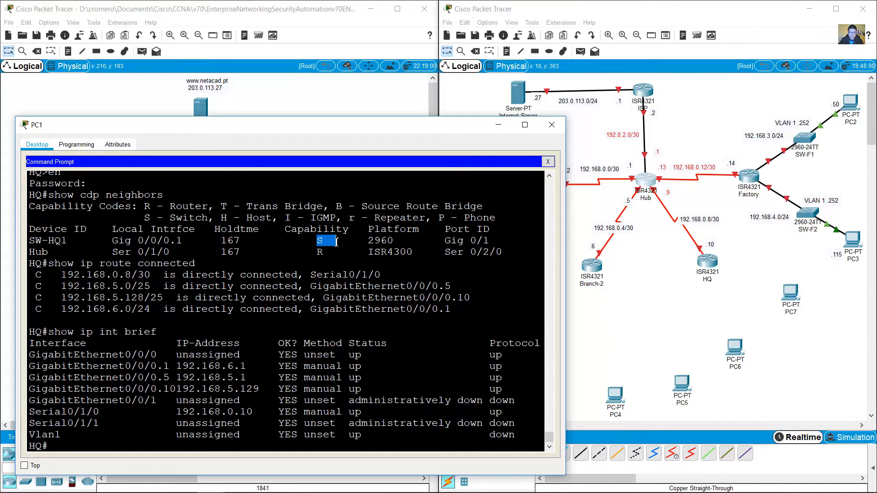
pyautogui.click(670, 295)
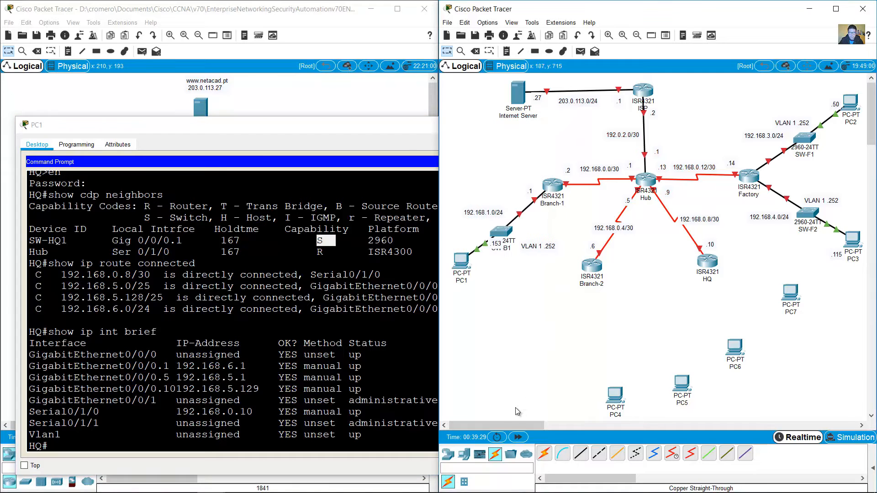
pyautogui.click(446, 456)
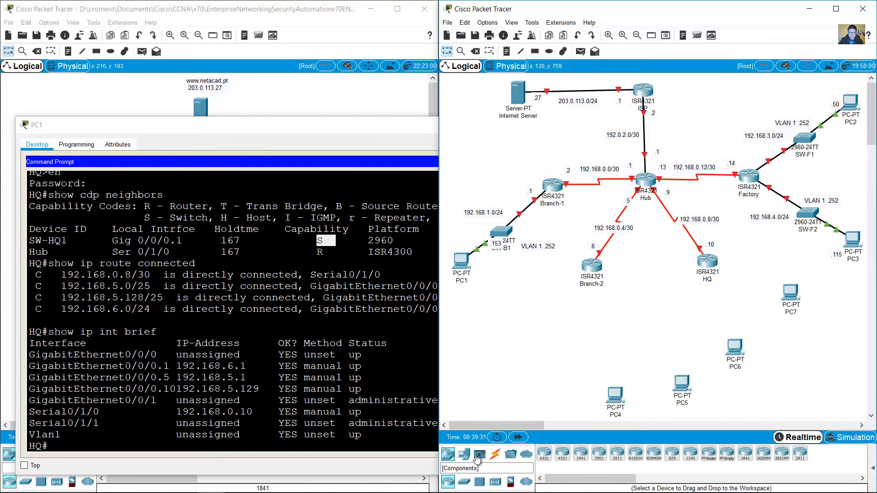
pyautogui.click(466, 484)
pyautogui.click(672, 453)
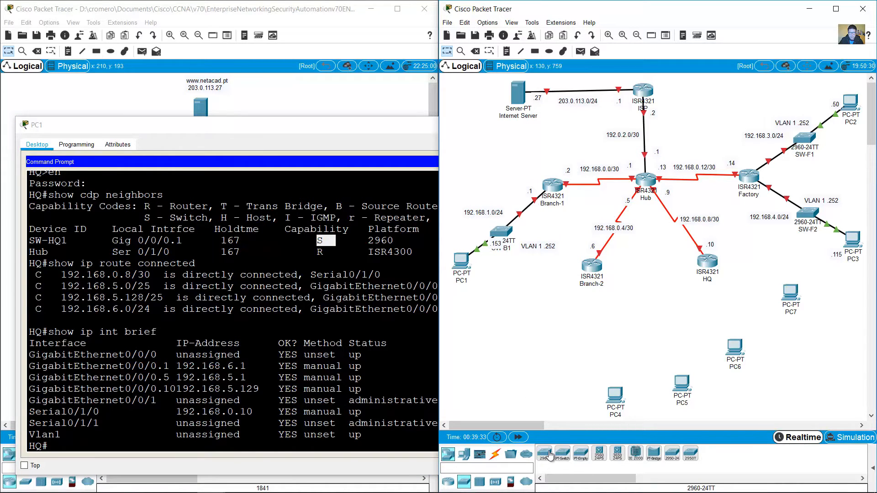
pyautogui.click(744, 284)
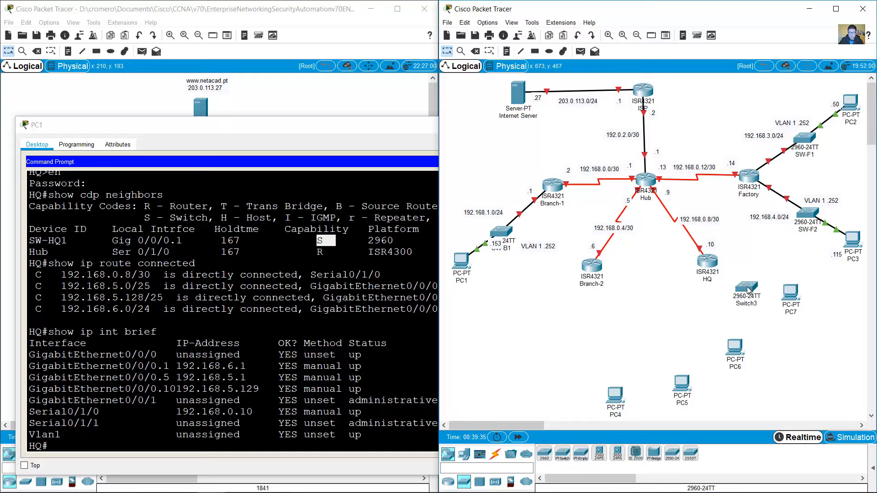
pyautogui.click(751, 304)
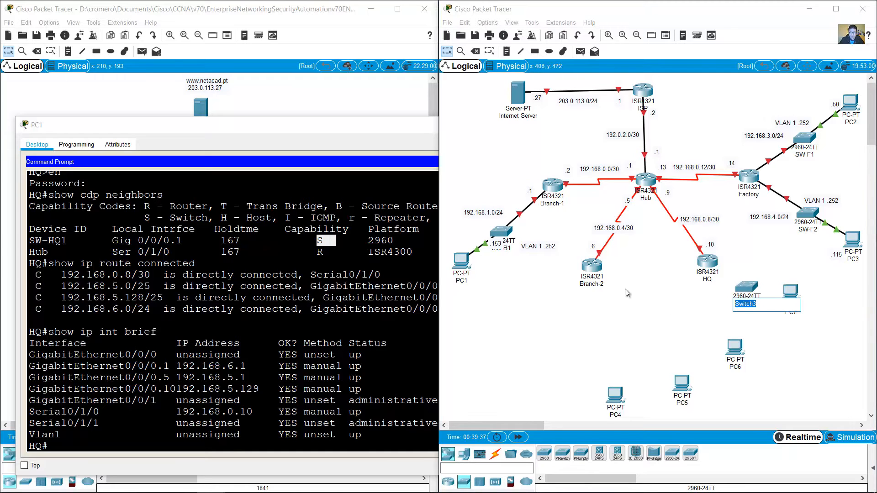
pyautogui.write('SW-HQ1')
pyautogui.click(614, 286)
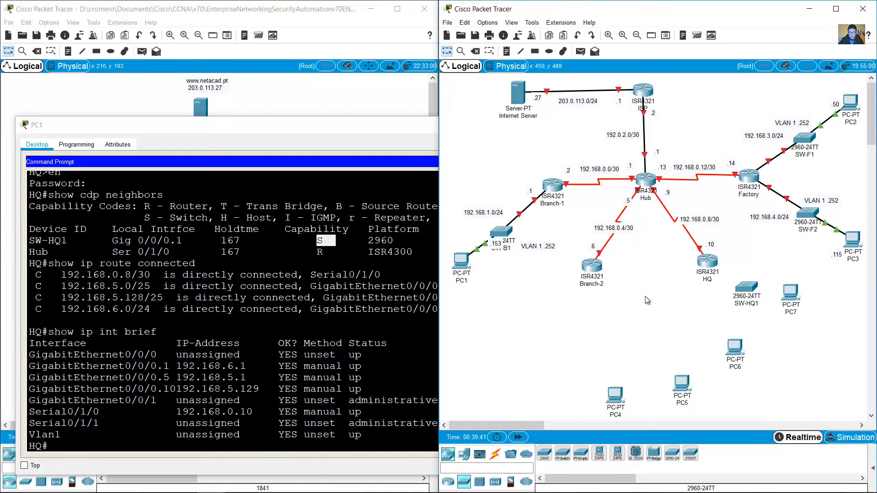
pyautogui.click(189, 239)
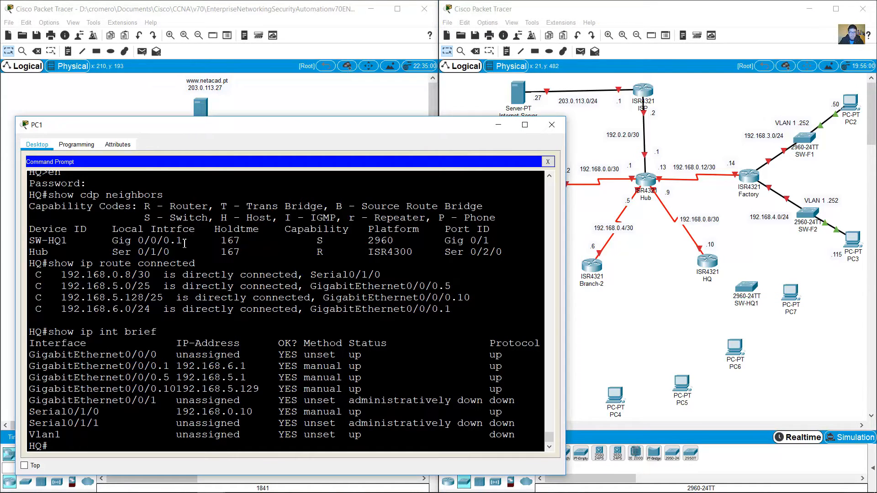
pyautogui.moveTo(184, 241); pyautogui.dragTo(112, 241)
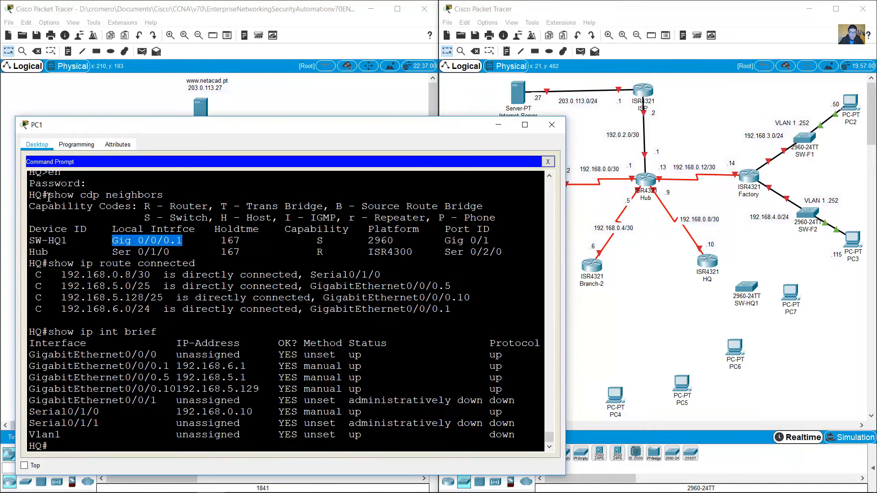
pyautogui.moveTo(48, 197); pyautogui.dragTo(29, 195)
pyautogui.moveTo(112, 241)
pyautogui.mouseDown()
pyautogui.moveTo(182, 242)
pyautogui.moveTo(115, 241)
pyautogui.mouseUp()
pyautogui.click(183, 242)
pyautogui.click(156, 241)
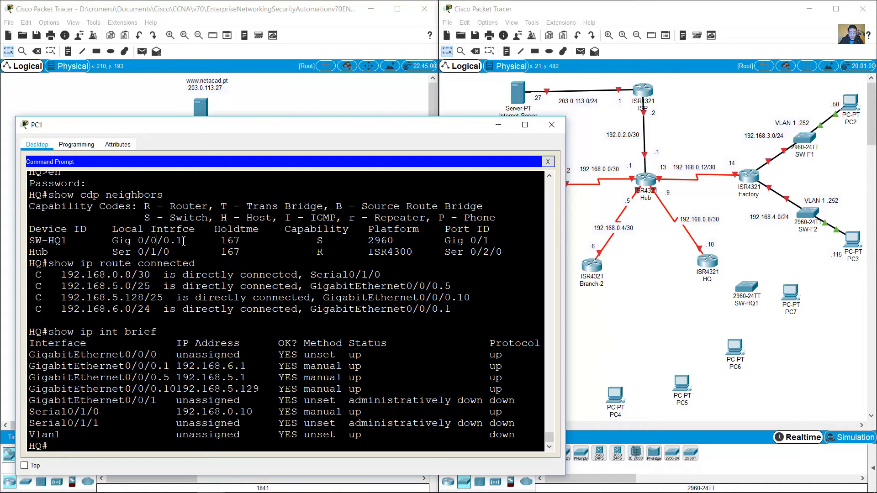
pyautogui.moveTo(183, 241); pyautogui.dragTo(109, 242)
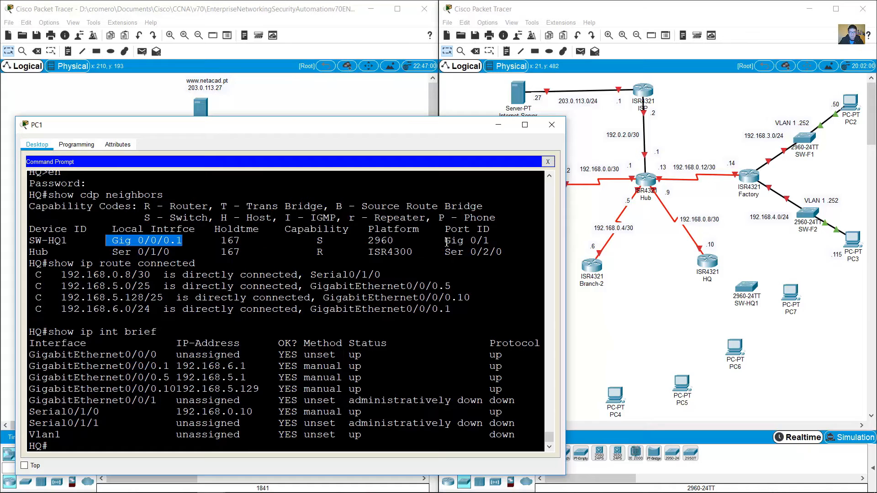
pyautogui.moveTo(445, 241); pyautogui.dragTo(488, 240)
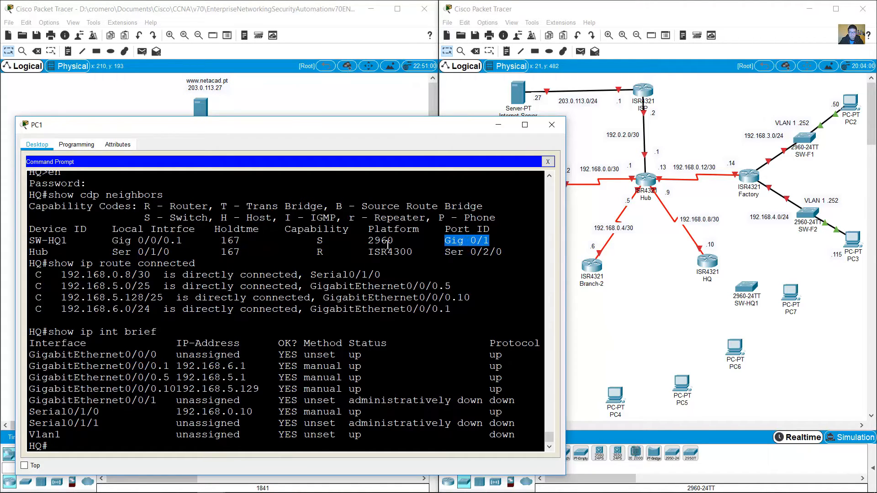
pyautogui.click(643, 303)
# Step: Cable HQ GigabitEthernet0/0/0 to SW-HQ1 GigabitEthernet0/1 with copper straight-through
pyautogui.click(496, 455)
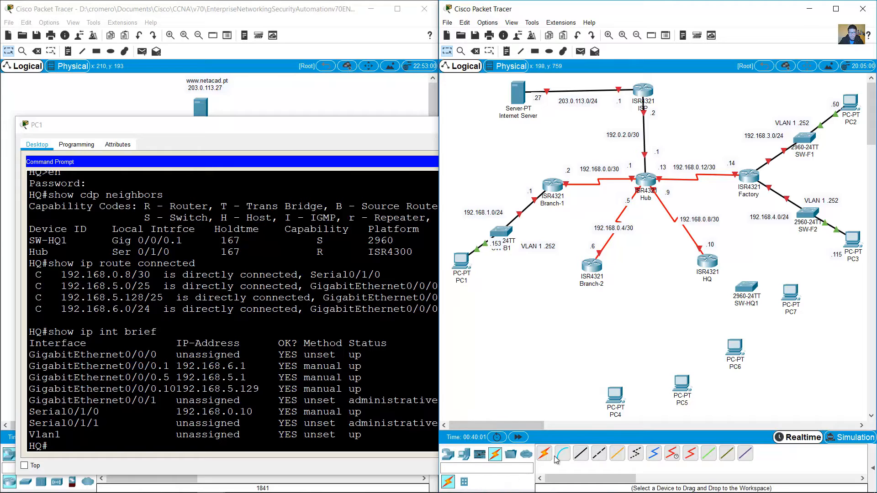
pyautogui.click(581, 453)
pyautogui.click(707, 261)
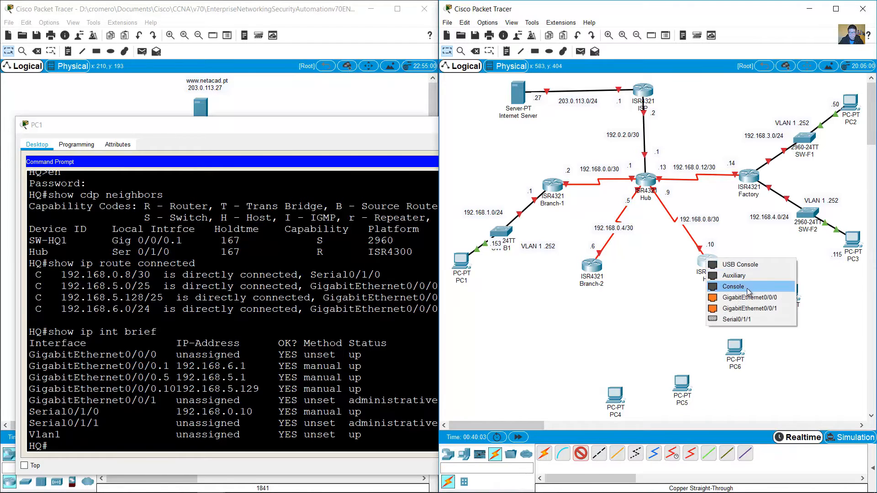
pyautogui.click(749, 297)
pyautogui.click(749, 288)
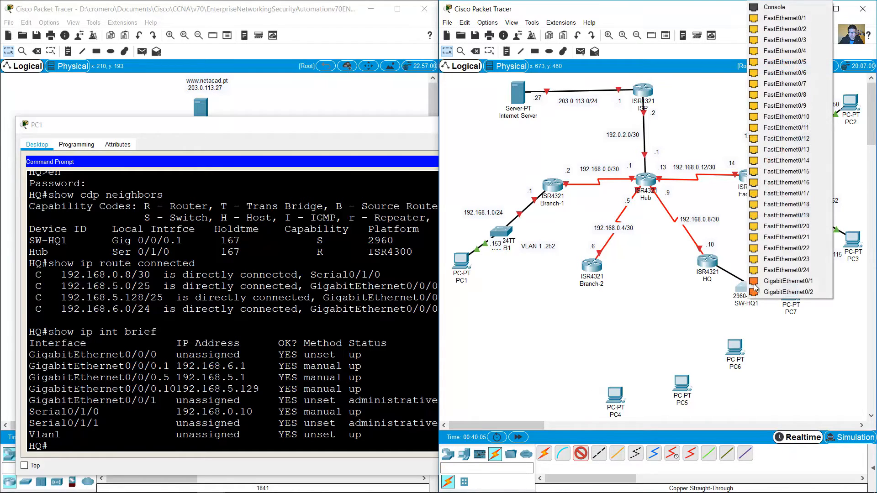
pyautogui.click(754, 281)
# Step: Rearrange SW-HQ1, HQ, Branch-2 and the 192.168.0.8/30 label into a tidy layout
pyautogui.moveTo(744, 292); pyautogui.dragTo(743, 316)
pyautogui.moveTo(712, 262)
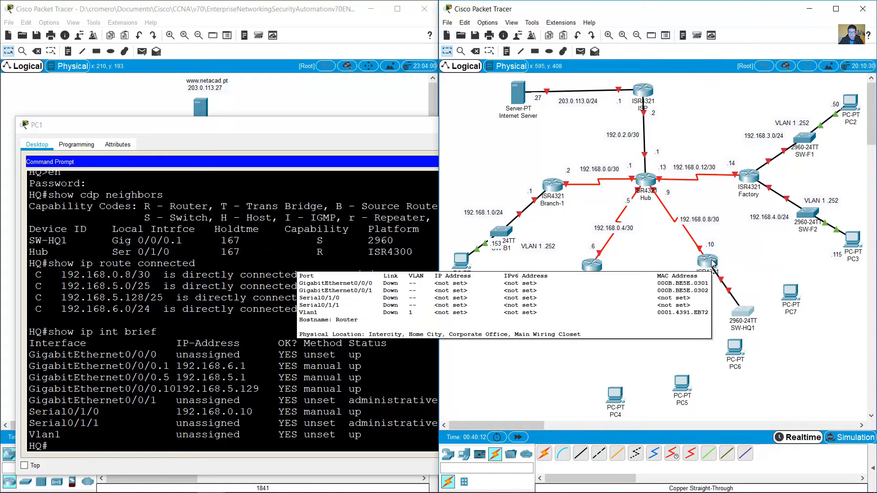
pyautogui.moveTo(712, 261); pyautogui.dragTo(695, 210)
pyautogui.moveTo(592, 265); pyautogui.dragTo(597, 240)
pyautogui.moveTo(613, 227); pyautogui.dragTo(600, 220)
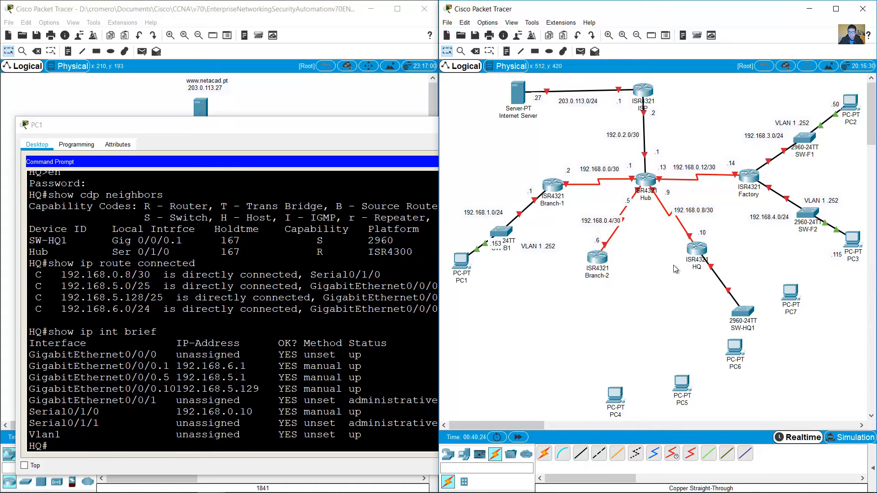
pyautogui.moveTo(744, 313); pyautogui.dragTo(736, 305)
pyautogui.click(285, 400)
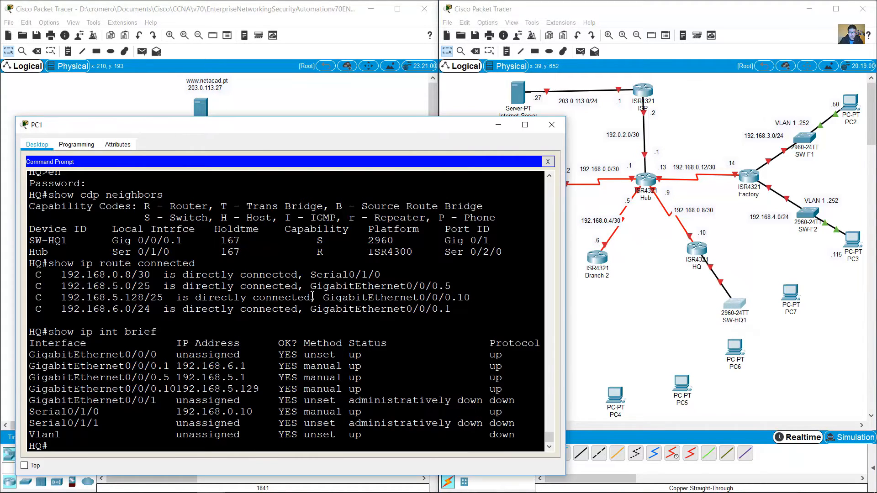
pyautogui.moveTo(116, 240); pyautogui.dragTo(178, 241)
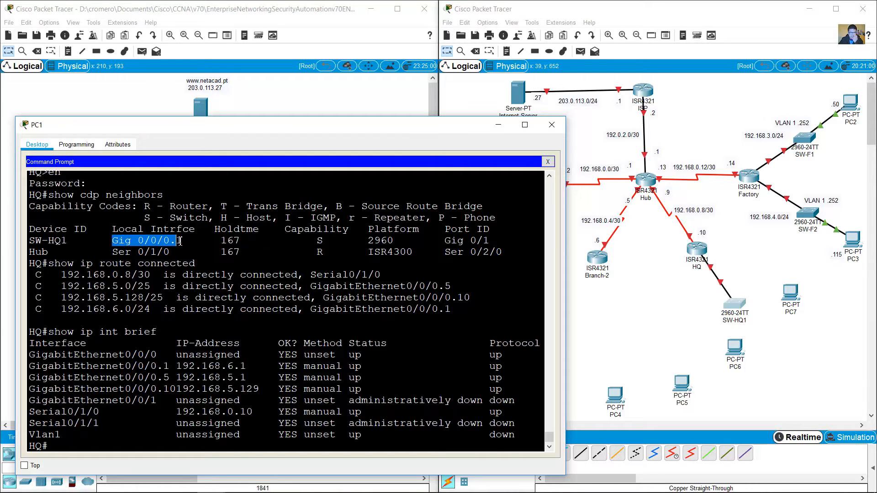
# Step: Highlight HQ's three GigabitEthernet0/0/0 subinterface rows in the interface summary
pyautogui.click(126, 368)
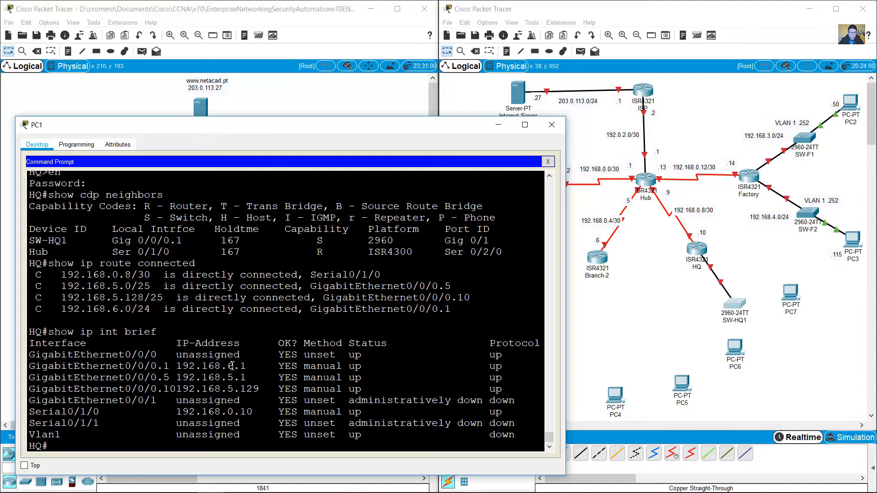
pyautogui.moveTo(232, 366); pyautogui.dragTo(247, 366)
pyautogui.click(109, 377)
pyautogui.moveTo(128, 368); pyautogui.dragTo(523, 385)
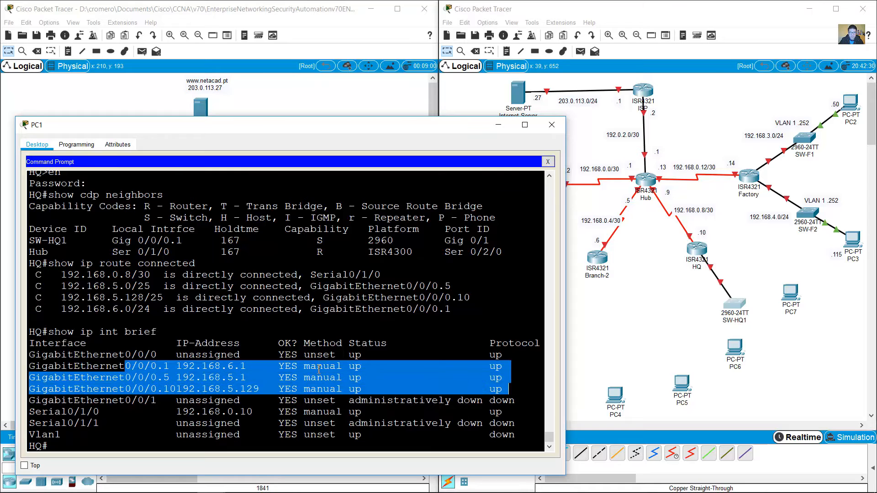
pyautogui.click(236, 369)
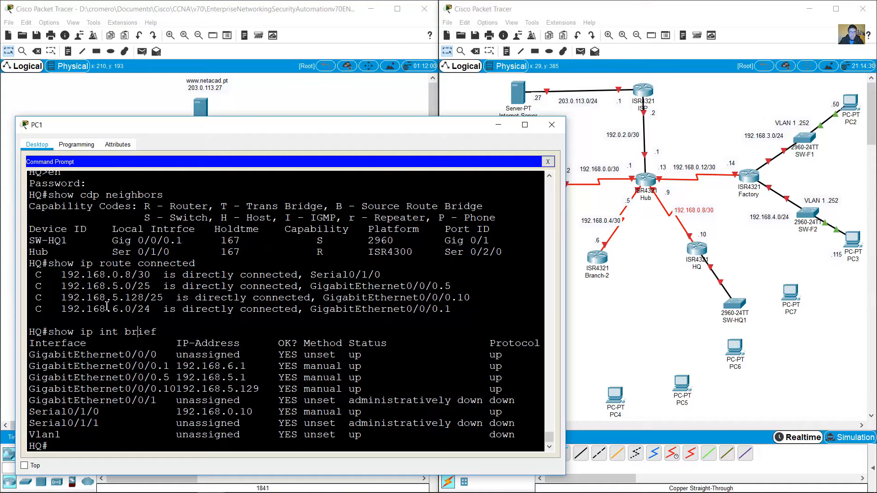
# Step: Review HQ's connected routes, including the subinterface routes and 192.168.0.8/30 on Serial0/1/0
pyautogui.moveTo(322, 287); pyautogui.dragTo(455, 307)
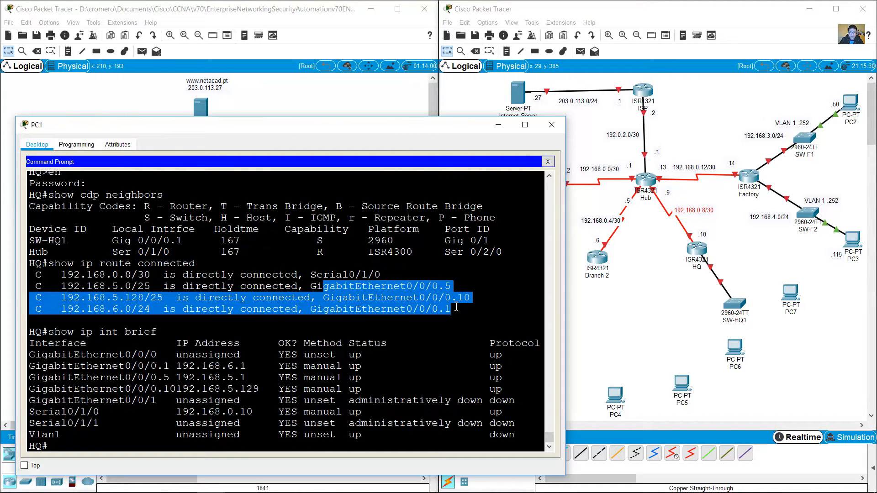
pyautogui.moveTo(35, 287); pyautogui.dragTo(457, 316)
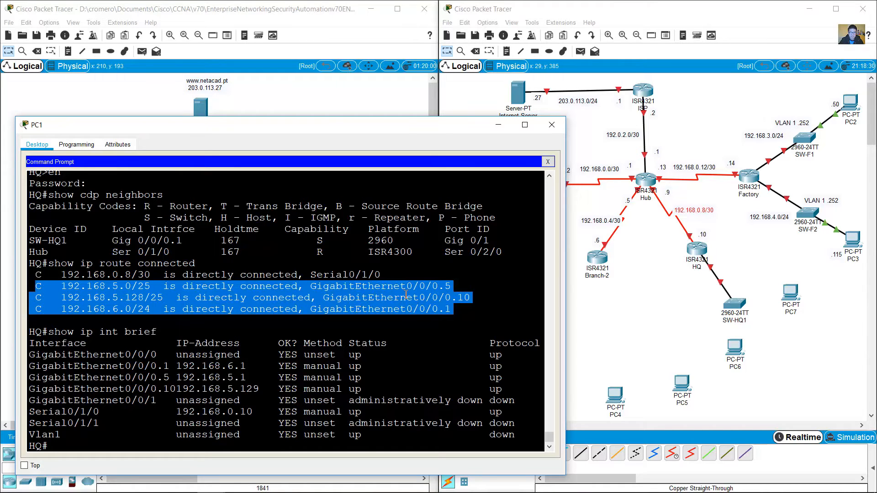
pyautogui.moveTo(406, 289); pyautogui.dragTo(37, 288)
pyautogui.click(360, 288)
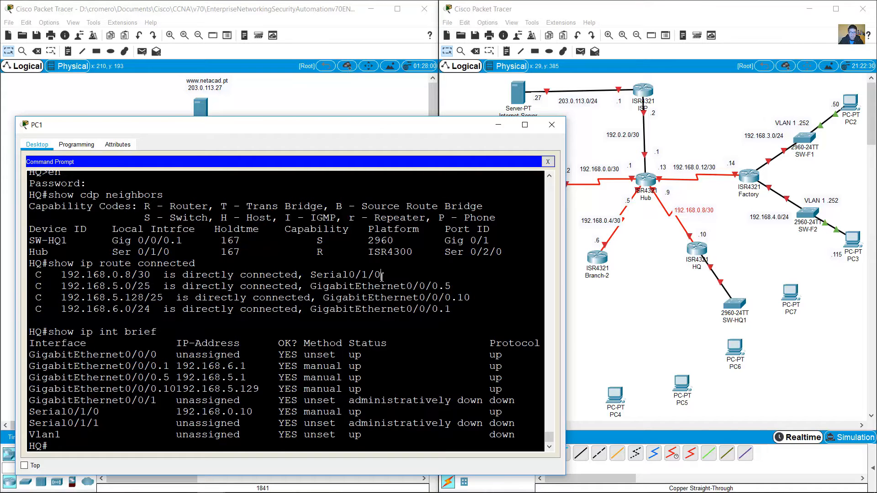
pyautogui.moveTo(383, 274); pyautogui.dragTo(29, 275)
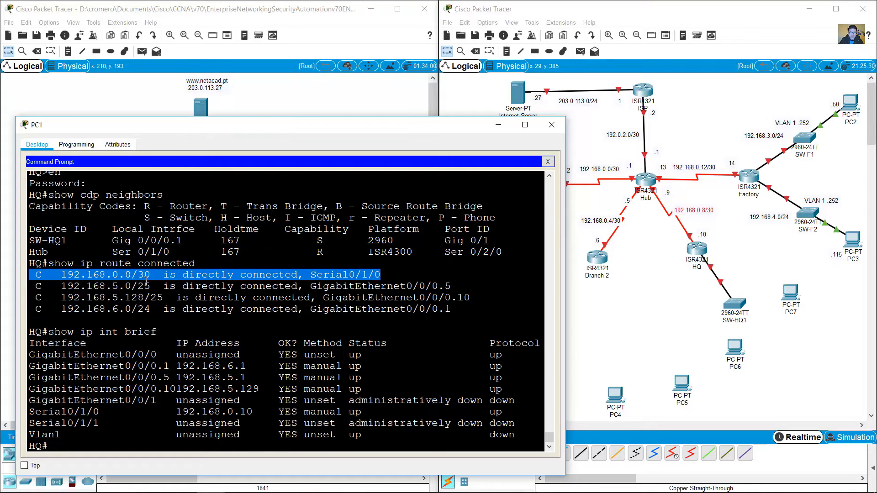
pyautogui.click(167, 275)
pyautogui.click(703, 217)
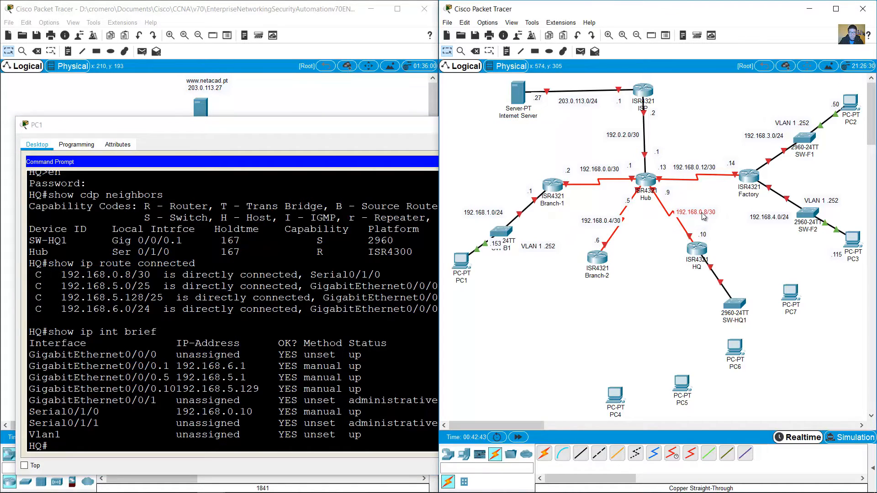
# Step: Shift the 192.168.0.8/30 label slightly left on the topology
pyautogui.moveTo(698, 213); pyautogui.dragTo(638, 178)
pyautogui.click(668, 246)
pyautogui.click(195, 290)
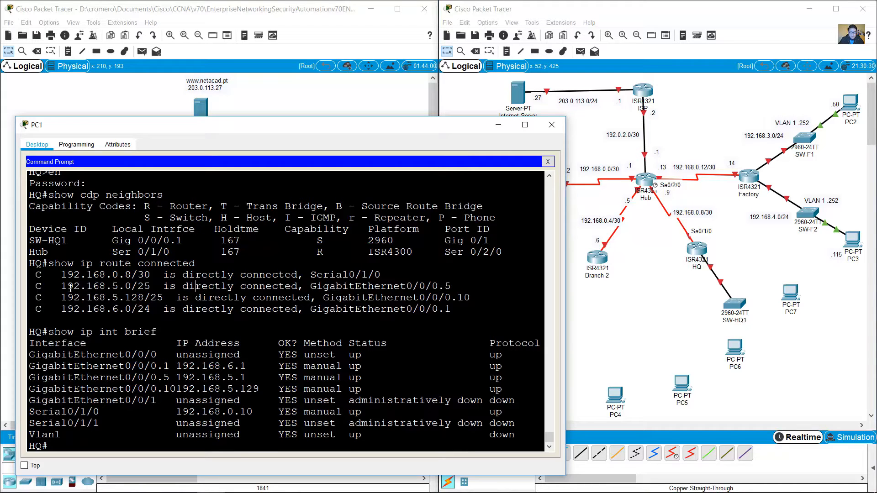
# Step: Highlight HQ's routes 192.168.5.0/25, 192.168.5.128/25 and 192.168.6.0/24
pyautogui.moveTo(59, 287); pyautogui.dragTo(437, 316)
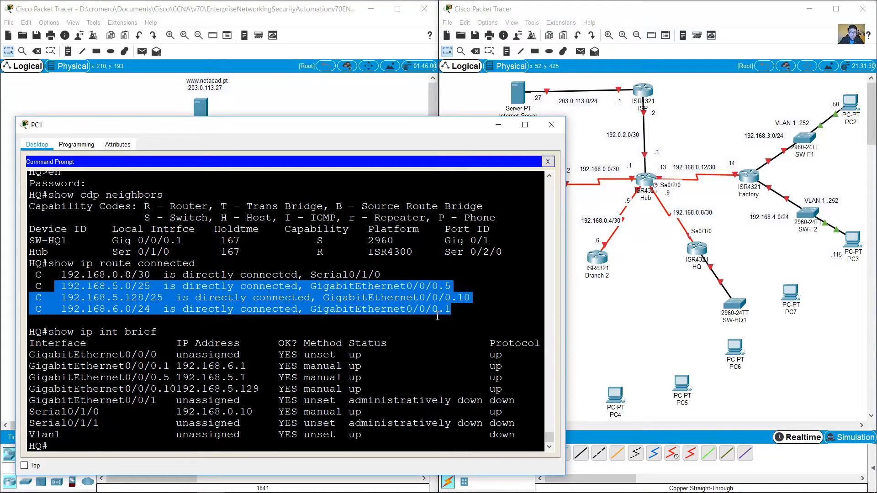
pyautogui.click(137, 300)
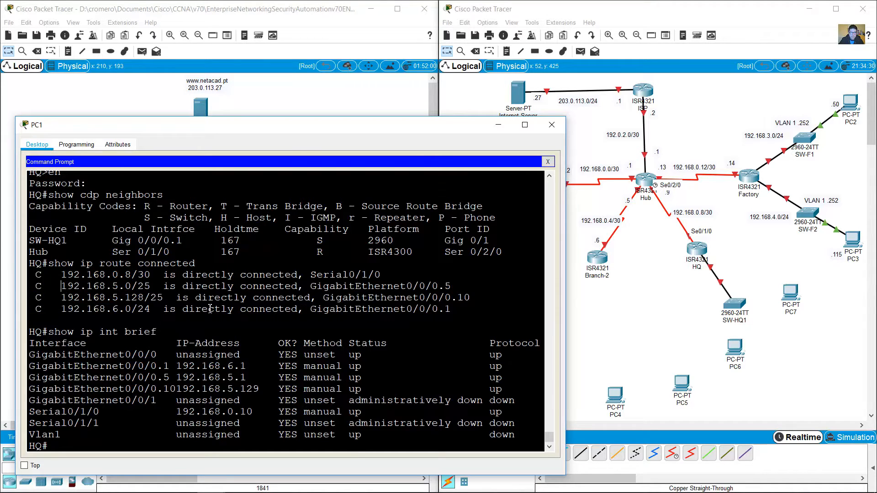
pyautogui.moveTo(210, 310); pyautogui.dragTo(416, 317)
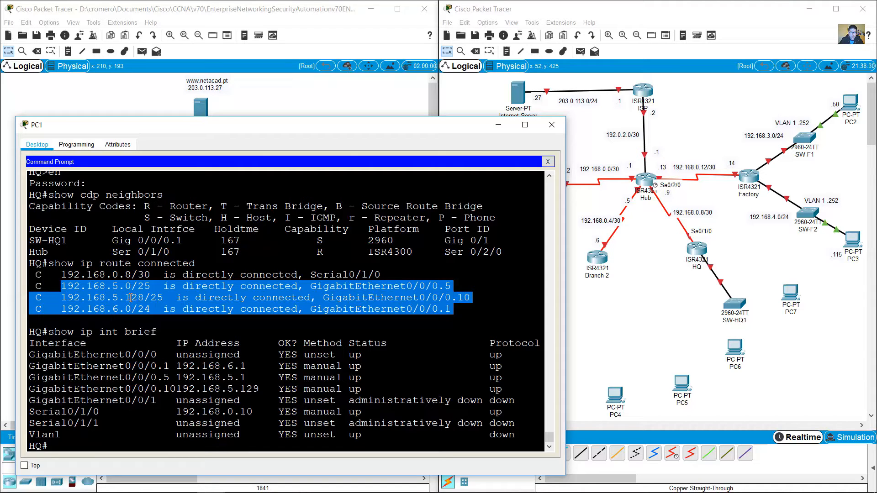
# Step: Add a note right of HQ listing 192.168.5.0/25, 192.168.5.128/25 and 192.168.6.0/24
pyautogui.click(506, 53)
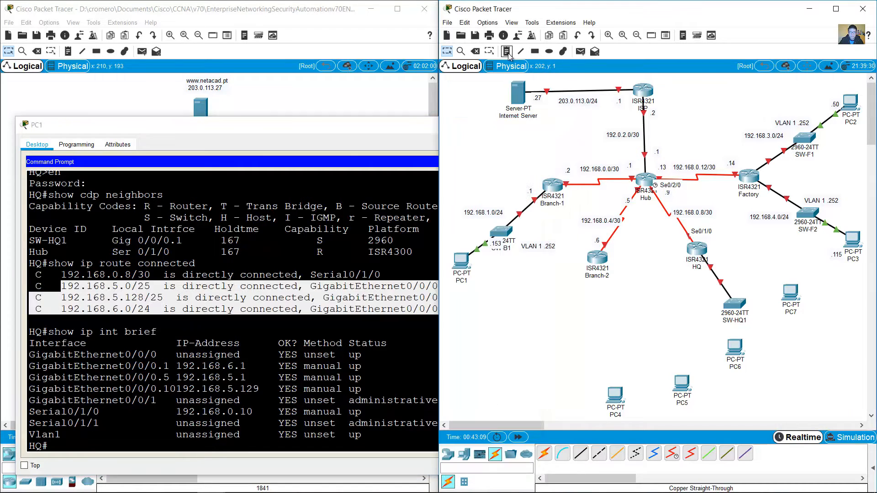
pyautogui.click(741, 269)
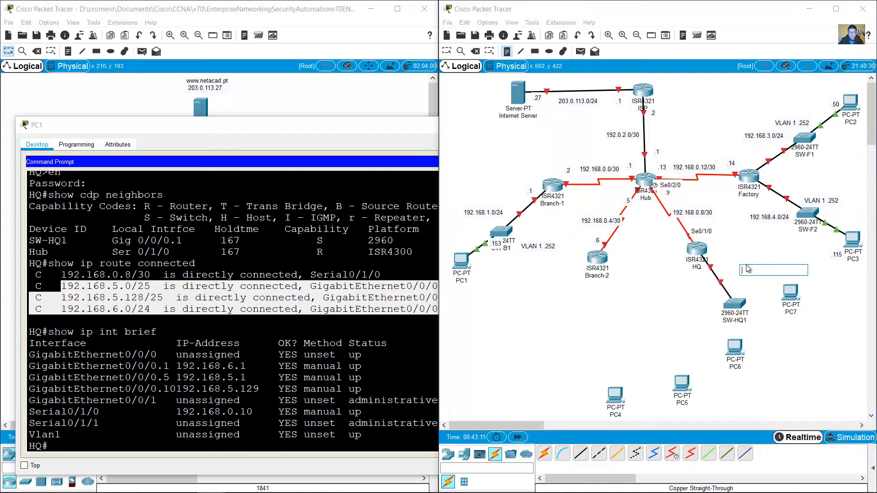
pyautogui.write('192.168.5.0')
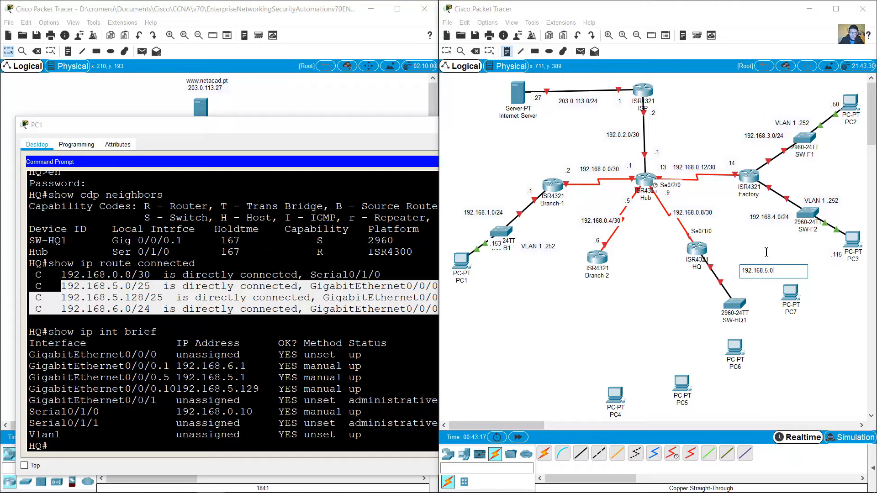
pyautogui.write('/25')
pyautogui.press('Return')
pyautogui.write('192.168.5.128/25')
pyautogui.press('Return')
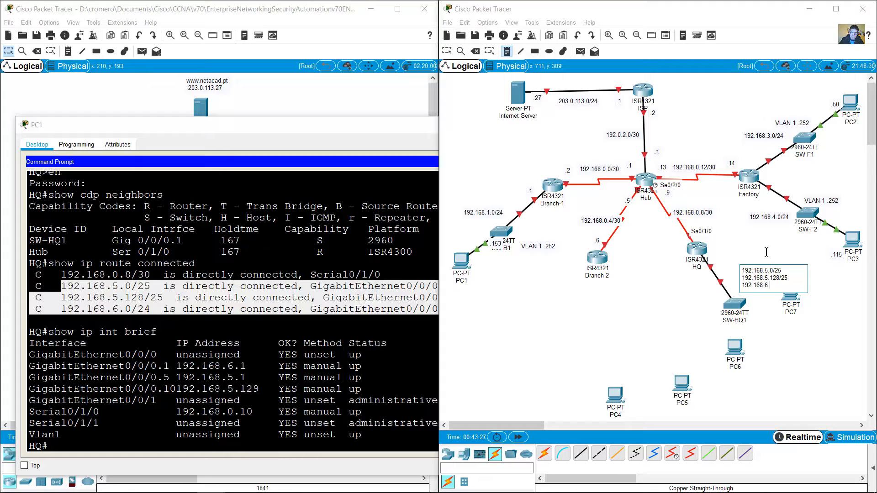
pyautogui.write('192.168.6.0/24')
pyautogui.click(446, 51)
# Step: Line PC4–PC7 up along the bottom row and move the subnet note beside SW-HQ1
pyautogui.moveTo(790, 293); pyautogui.dragTo(835, 372)
pyautogui.moveTo(746, 352); pyautogui.dragTo(758, 397)
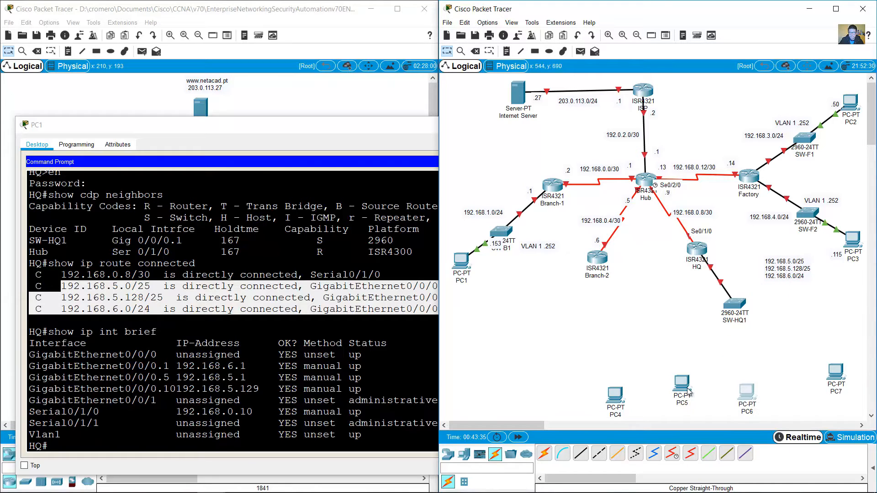
pyautogui.moveTo(690, 392); pyautogui.dragTo(683, 402)
pyautogui.moveTo(615, 403); pyautogui.dragTo(602, 400)
pyautogui.moveTo(834, 374); pyautogui.dragTo(836, 387)
pyautogui.moveTo(797, 274); pyautogui.dragTo(790, 299)
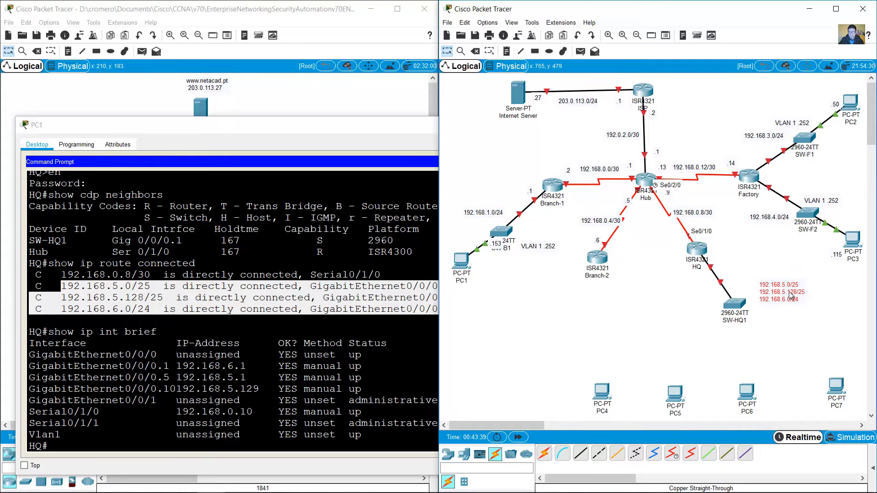
pyautogui.click(714, 279)
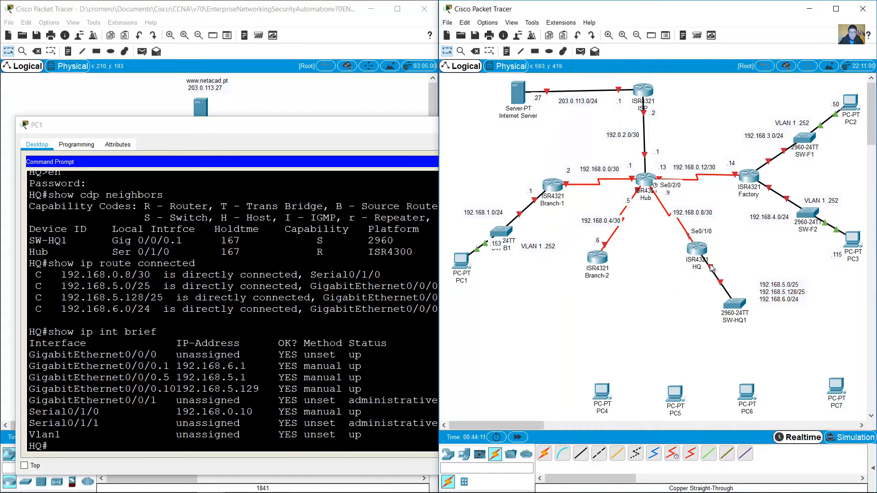
pyautogui.moveTo(710, 270)
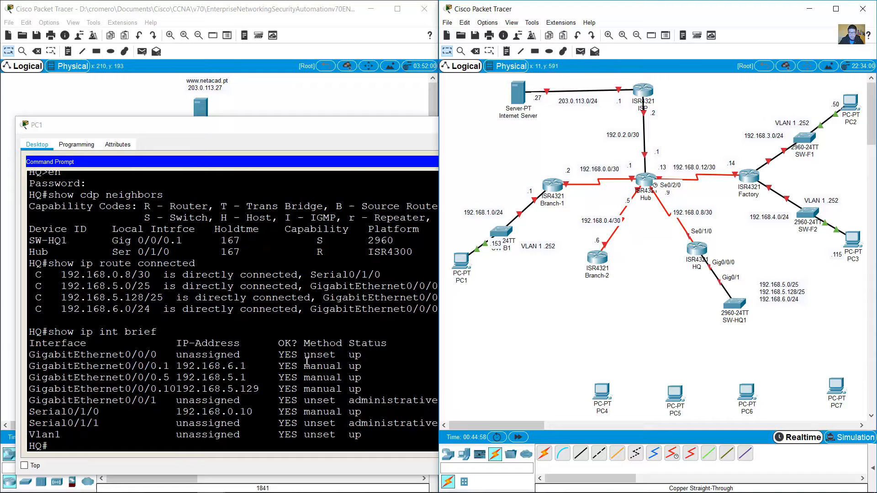
pyautogui.click(160, 376)
pyautogui.moveTo(177, 365); pyautogui.dragTo(252, 389)
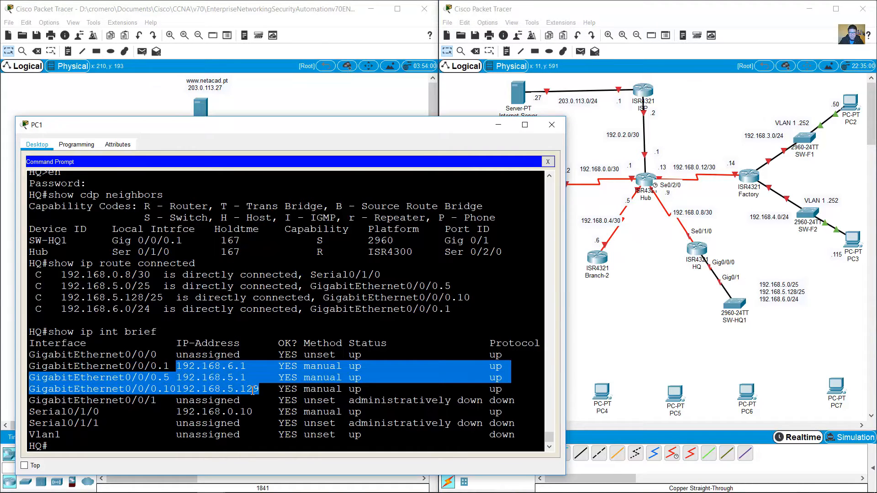
pyautogui.click(208, 386)
pyautogui.moveTo(54, 332); pyautogui.dragTo(158, 332)
pyautogui.click(196, 386)
pyautogui.moveTo(182, 366); pyautogui.dragTo(258, 390)
pyautogui.click(777, 299)
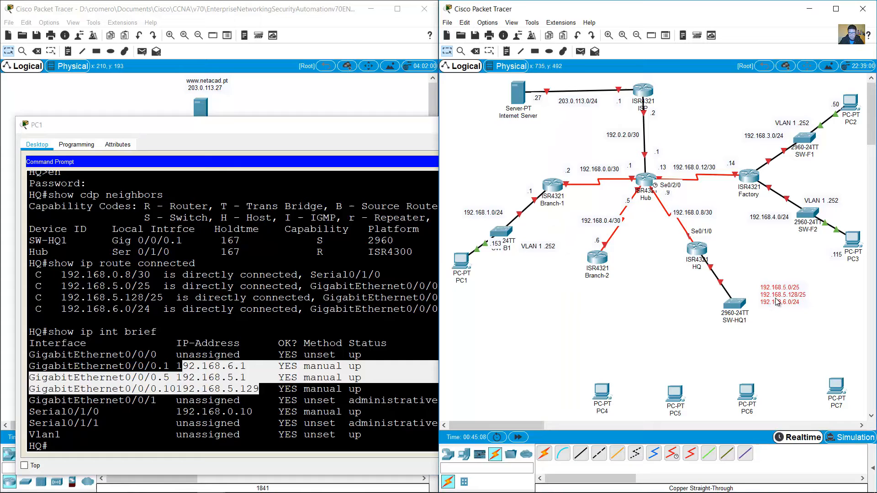
# Step: Copy the subnet note next to HQ and change it to 192.168.5.1, 192.168.5.129 and 192.168.6.1
pyautogui.moveTo(777, 301); pyautogui.dragTo(762, 250)
pyautogui.doubleClick(731, 254)
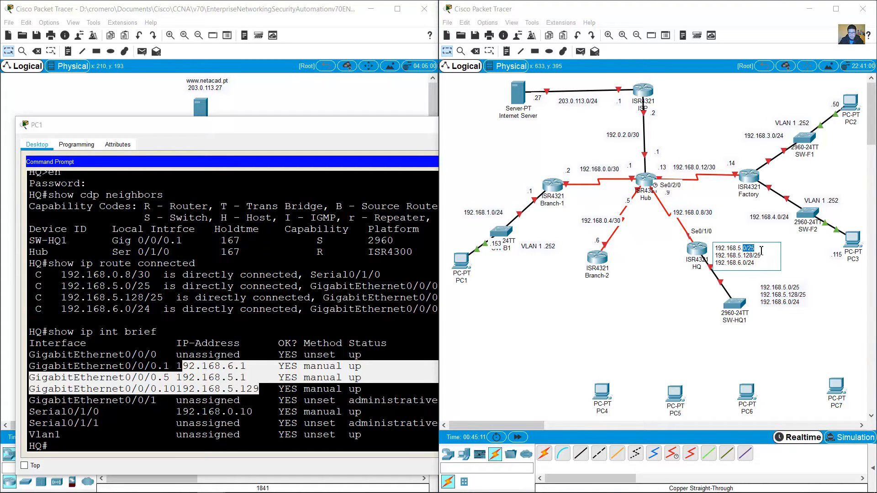
pyautogui.write('1')
pyautogui.moveTo(751, 256)
pyautogui.mouseDown()
pyautogui.moveTo(786, 253)
pyautogui.moveTo(749, 256)
pyautogui.mouseUp()
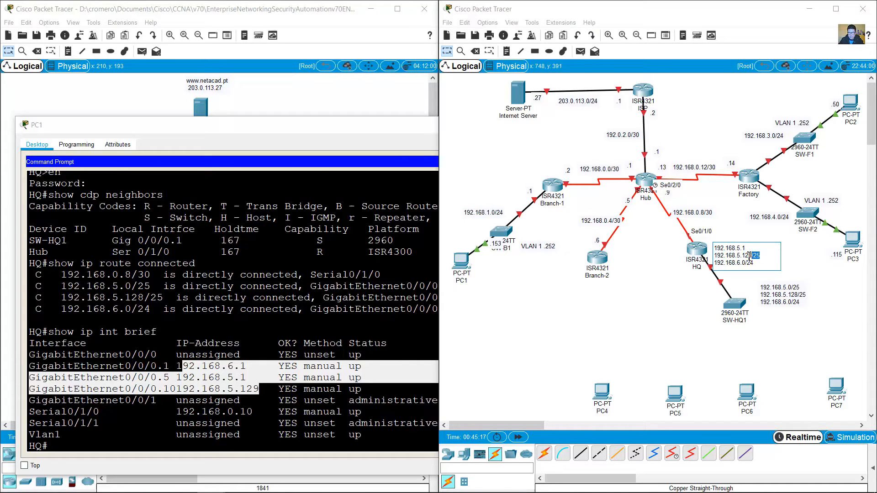
pyautogui.press('BackSpace')
pyautogui.press('BackSpace')
pyautogui.write('9')
pyautogui.moveTo(753, 263); pyautogui.dragTo(745, 267)
pyautogui.write('1')
pyautogui.click(447, 51)
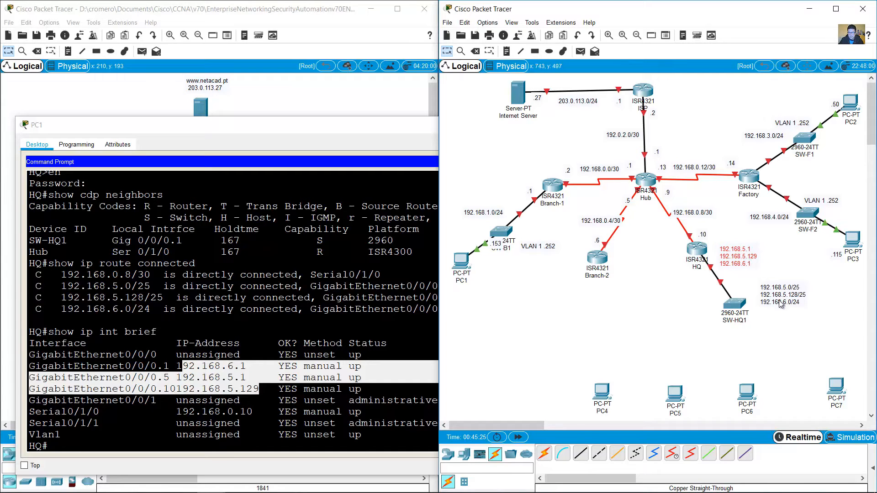
pyautogui.click(699, 283)
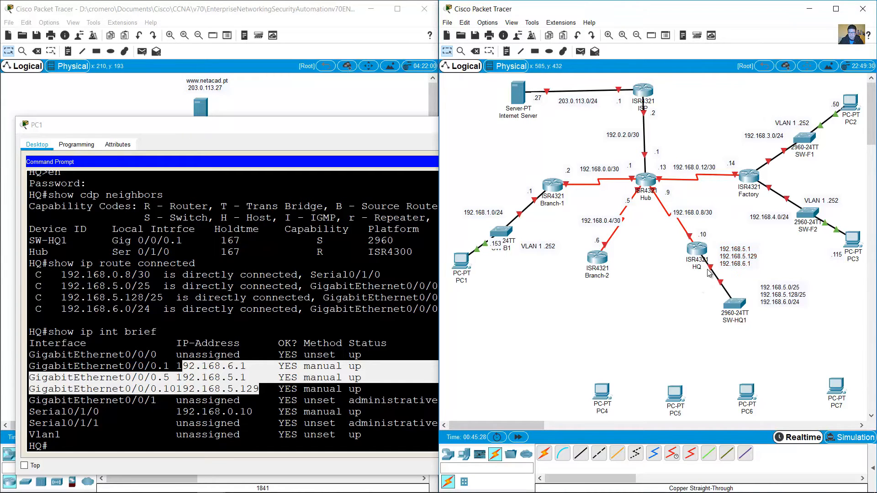
# Step: Prefix the note's lines with G0/0/0.5, G0/0/0.10 and G0/0/0.1, and reposition the subnet note
pyautogui.doubleClick(732, 252)
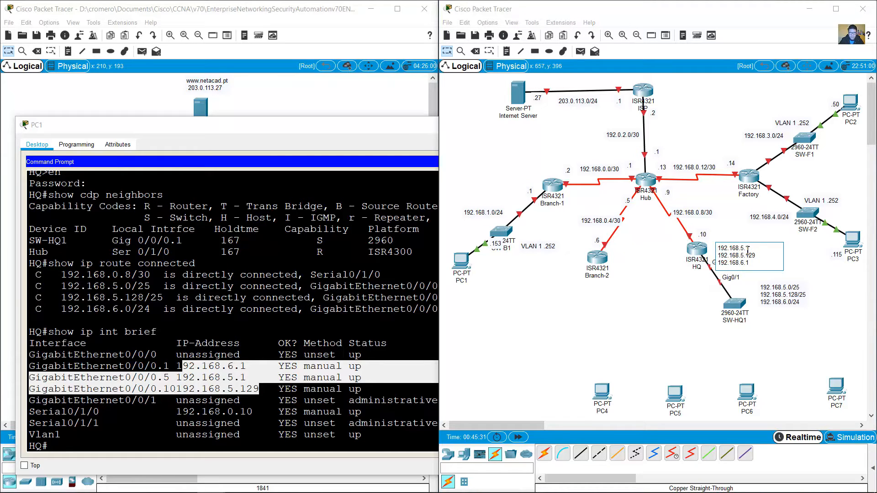
pyautogui.write('G0/0/0.5 ')
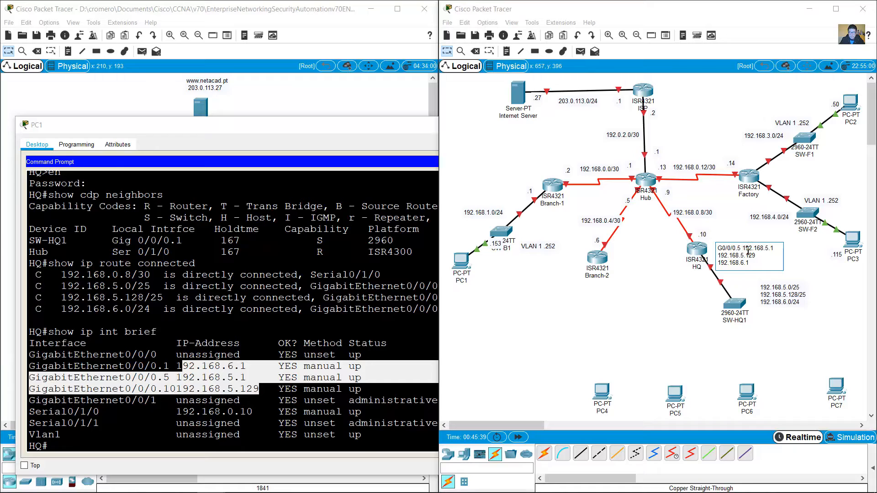
pyautogui.write('-')
pyautogui.hotkey('shift', 'Home')
pyautogui.hotkey('ctrl', 'c')
pyautogui.press('Down')
pyautogui.hotkey('ctrl', 'v')
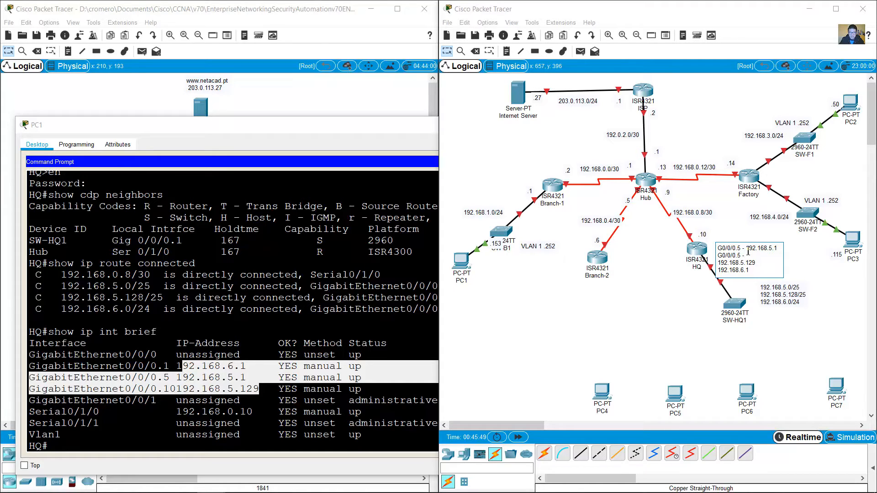
pyautogui.press('BackSpace')
pyautogui.write('10')
pyautogui.hotkey('ctrl', 'v')
pyautogui.click(642, 293)
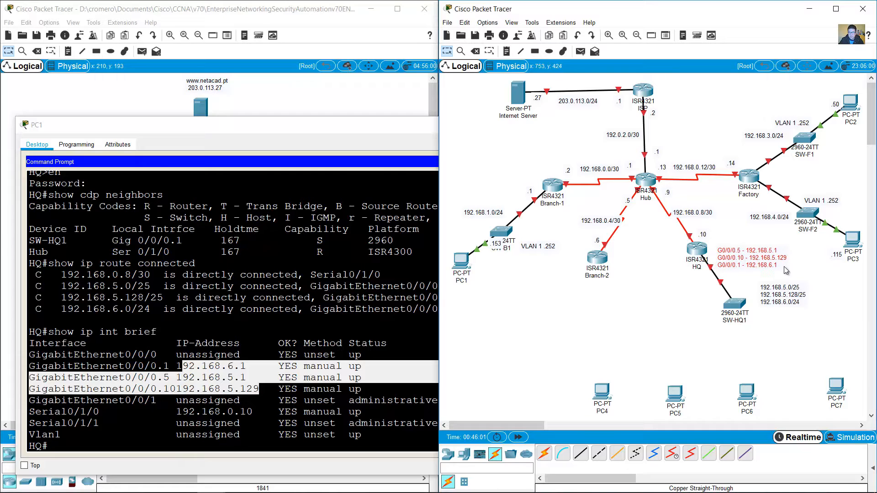
pyautogui.moveTo(775, 301); pyautogui.dragTo(781, 298)
pyautogui.click(677, 287)
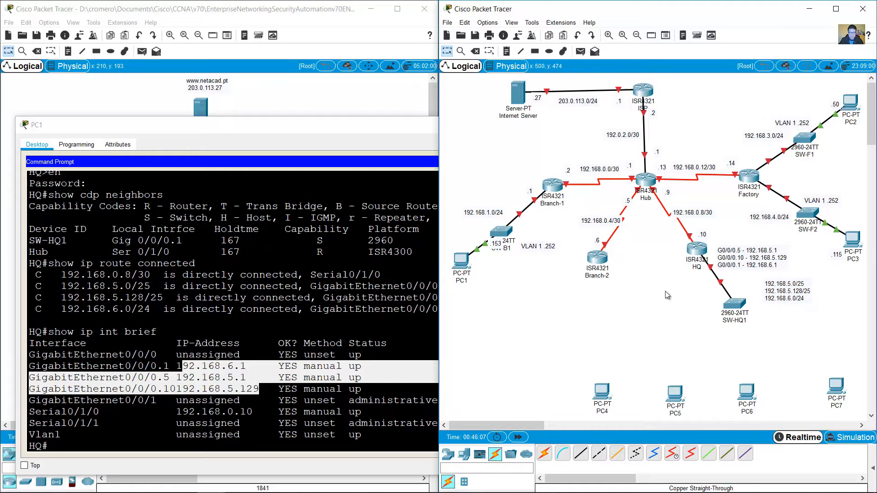
pyautogui.click(285, 322)
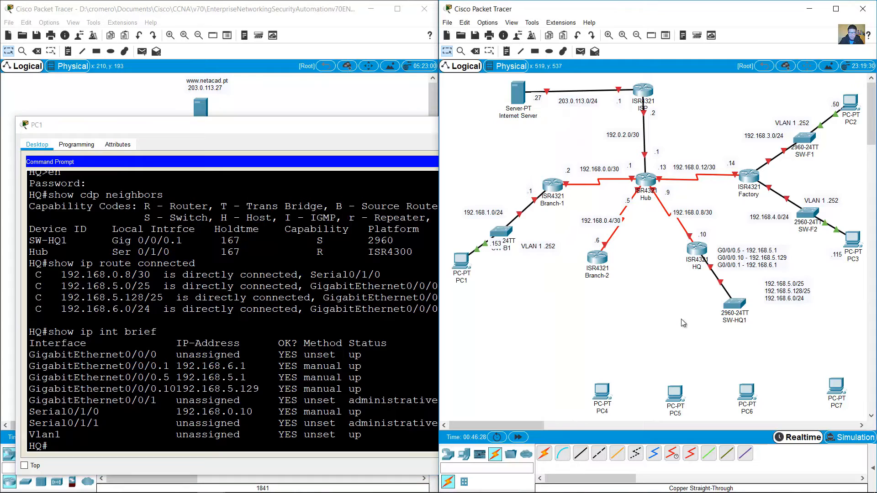
# Step: Run show cdp neighbors detail and find SW-HQ1's management address 192.168.6.252
pyautogui.click(680, 321)
pyautogui.click(174, 266)
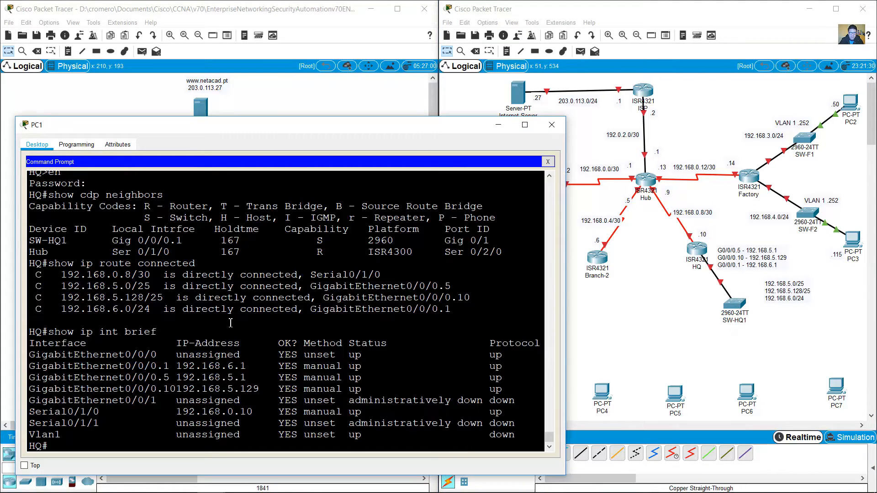
pyautogui.press('Up')
pyautogui.press('Up')
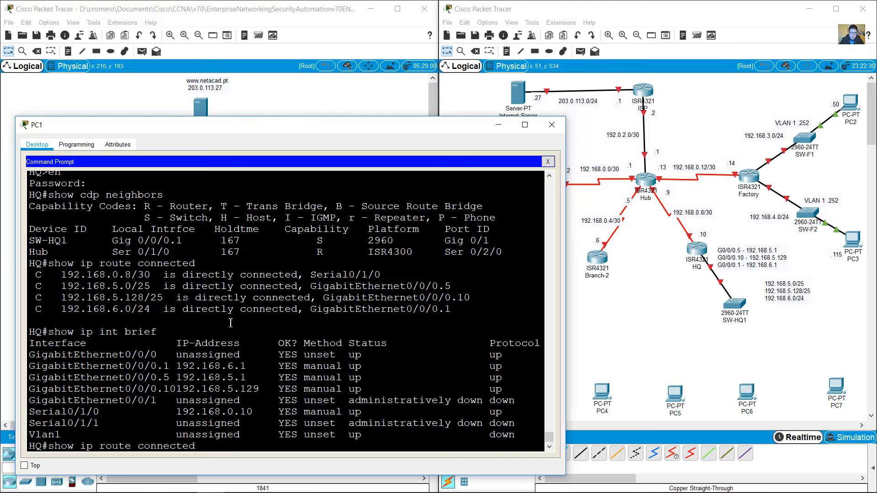
pyautogui.press('Up')
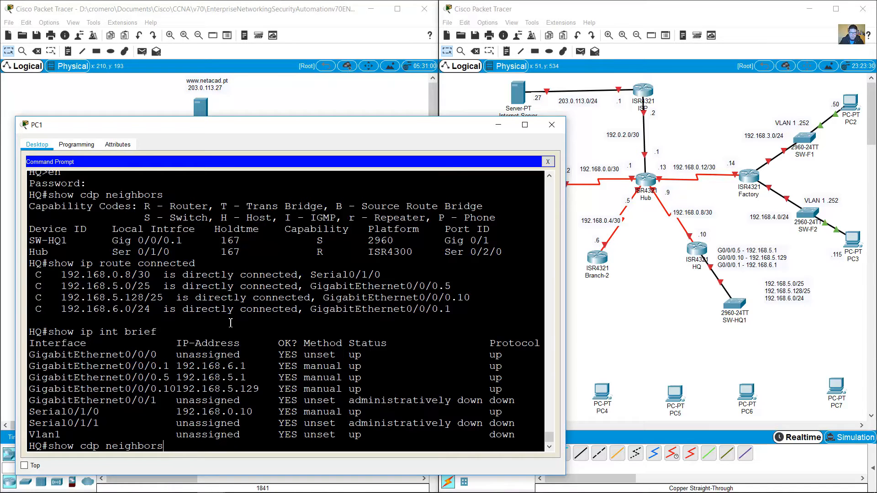
pyautogui.write('detail')
pyautogui.press('Return')
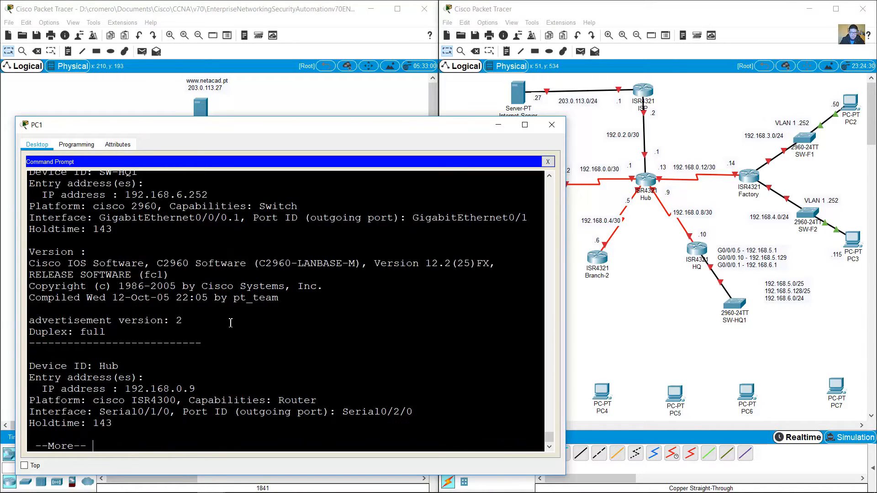
pyautogui.scroll(6, 241, 321)
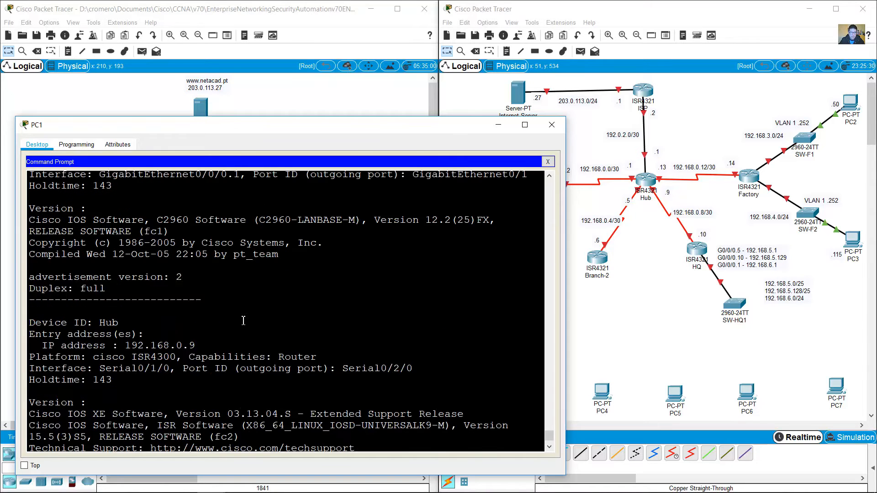
pyautogui.moveTo(104, 238); pyautogui.dragTo(138, 238)
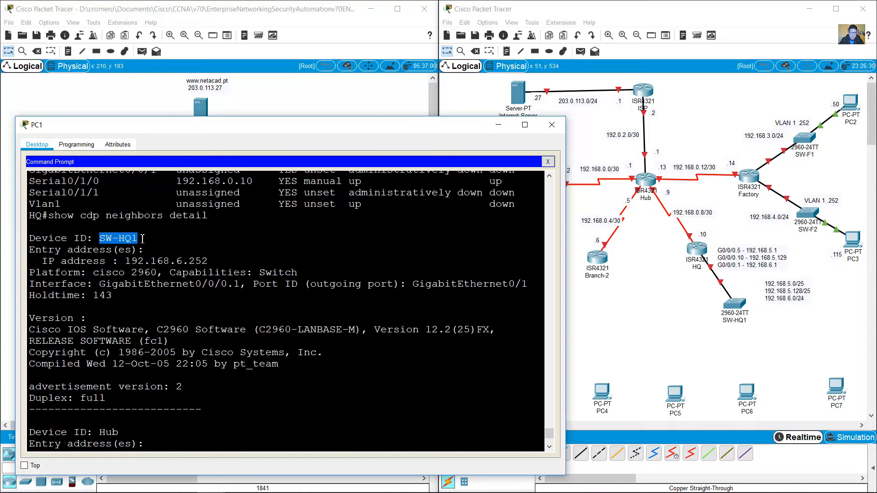
pyautogui.moveTo(177, 261); pyautogui.dragTo(218, 261)
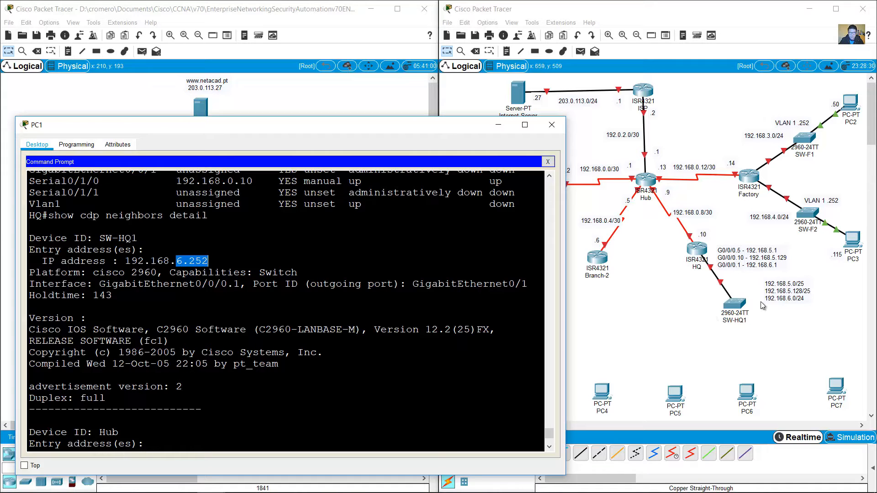
# Step: Add a 192.168.6.252 note beside SW-HQ1 and move the subnet note below it
pyautogui.click(795, 300)
pyautogui.moveTo(796, 300); pyautogui.dragTo(798, 298)
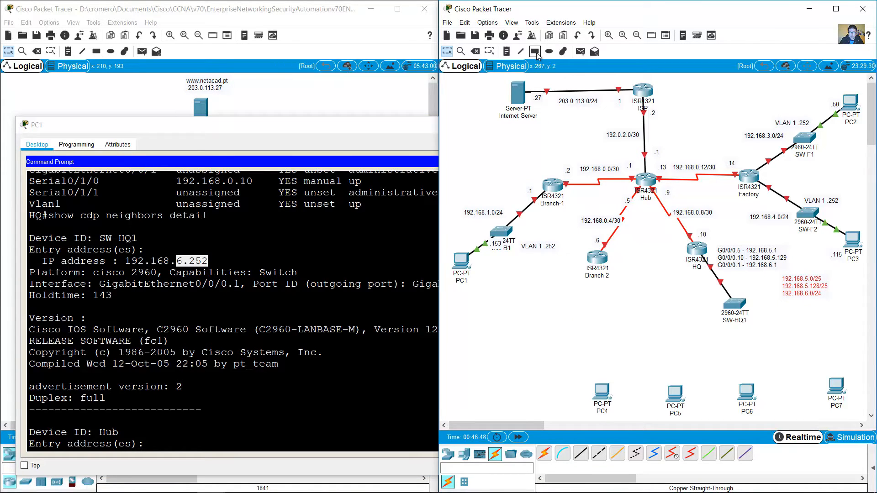
pyautogui.click(506, 52)
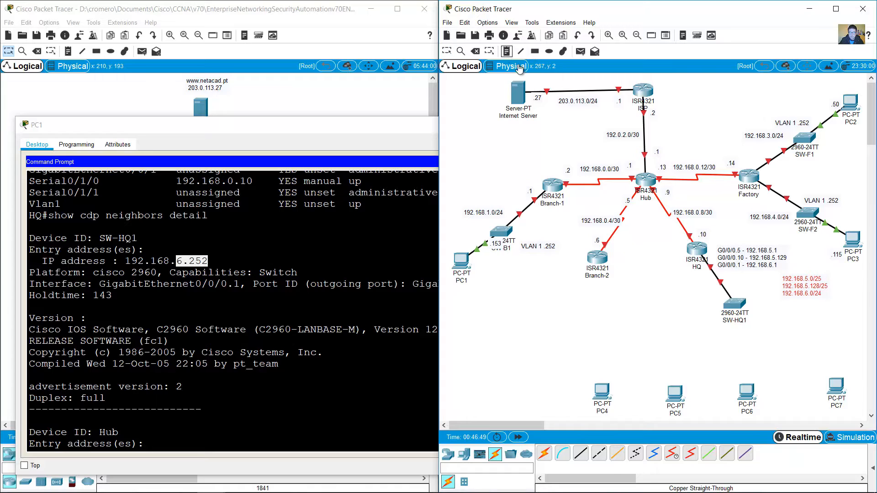
pyautogui.click(730, 289)
pyautogui.write('192.168.6.252')
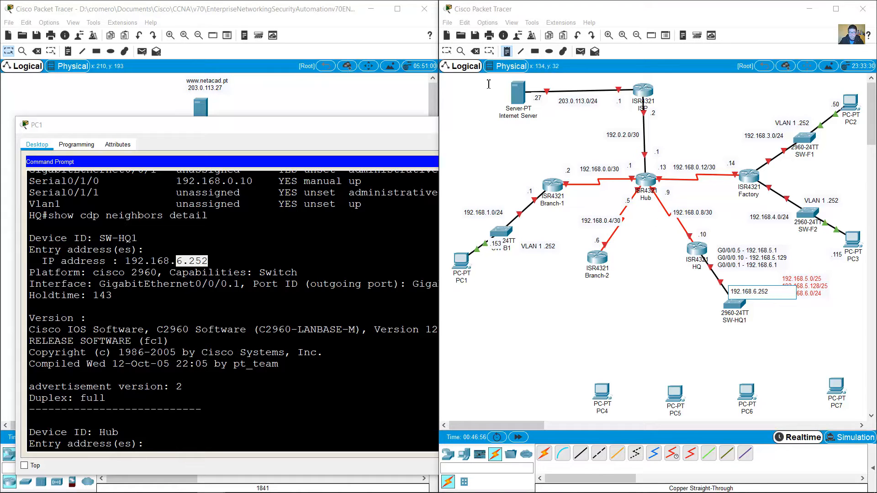
pyautogui.click(447, 51)
pyautogui.moveTo(753, 293); pyautogui.dragTo(808, 288)
pyautogui.moveTo(808, 292); pyautogui.dragTo(772, 341)
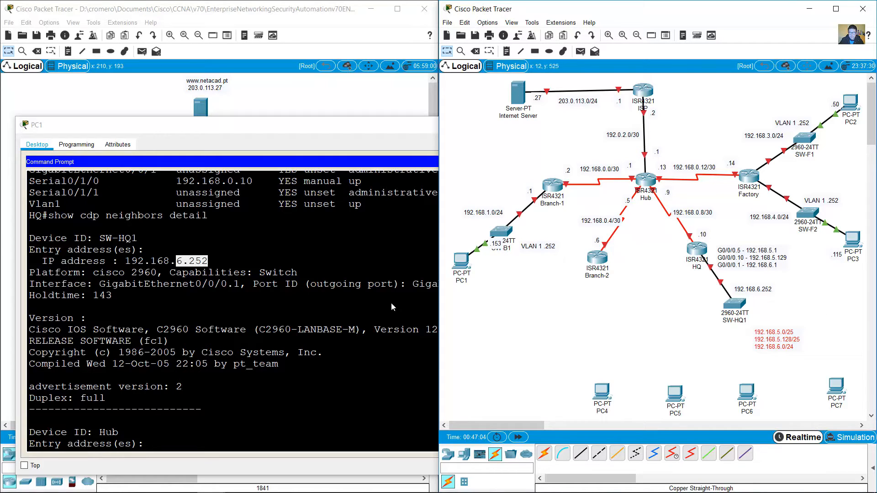
# Step: Telnet to 192.168.6.252, enter enable mode, and check SW-HQ1's Vlan1 address in show run
pyautogui.click(271, 409)
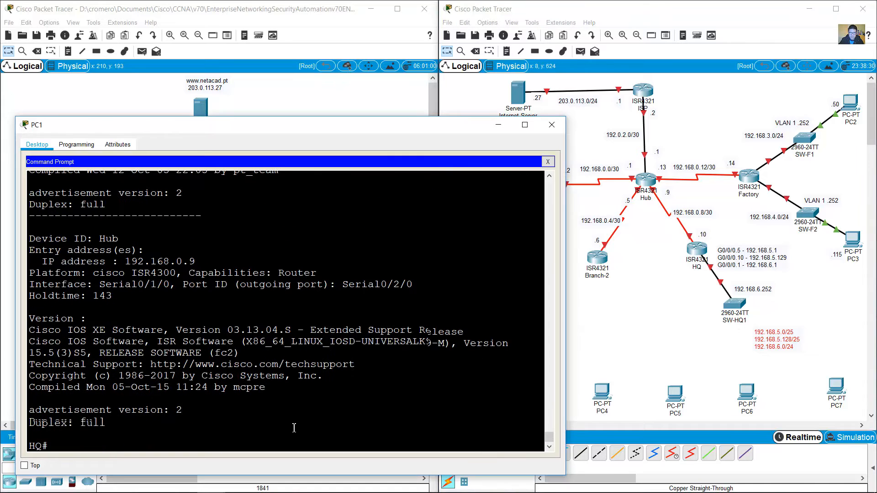
pyautogui.write('telnet')
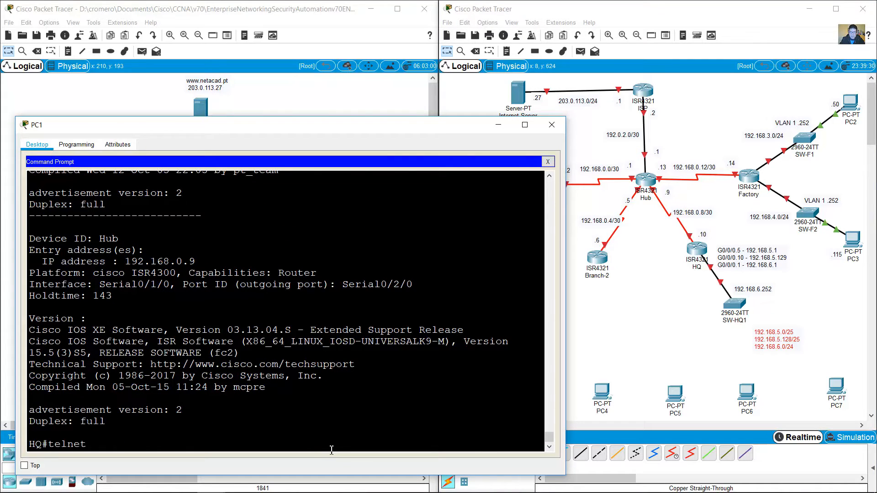
pyautogui.write(' 192.168.6.252')
pyautogui.press('Return')
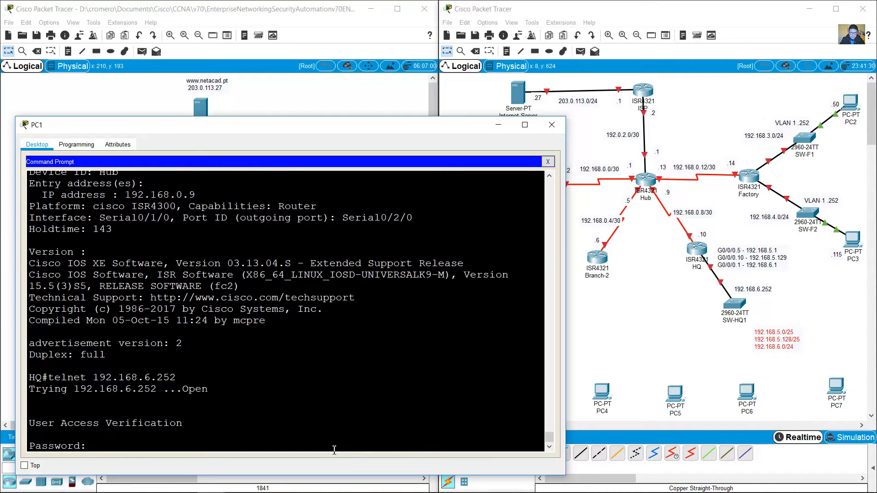
pyautogui.press('Return')
pyautogui.write('en')
pyautogui.press('Return')
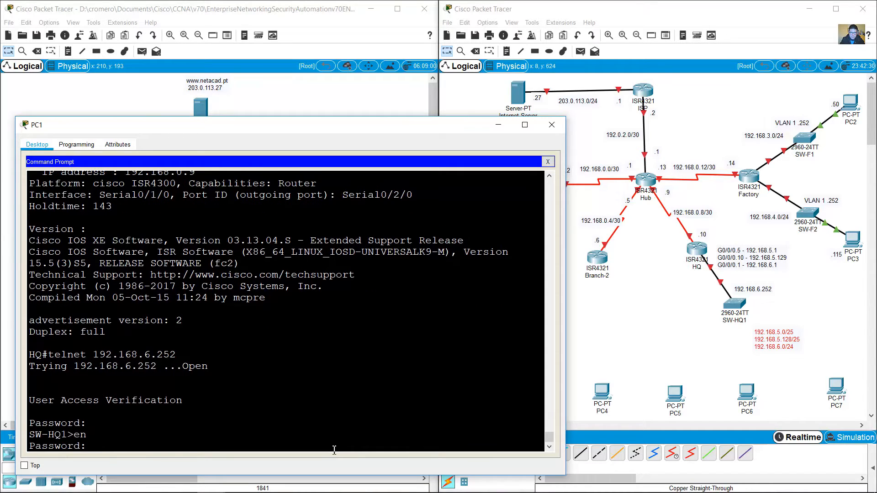
pyautogui.press('Return')
pyautogui.write('show run')
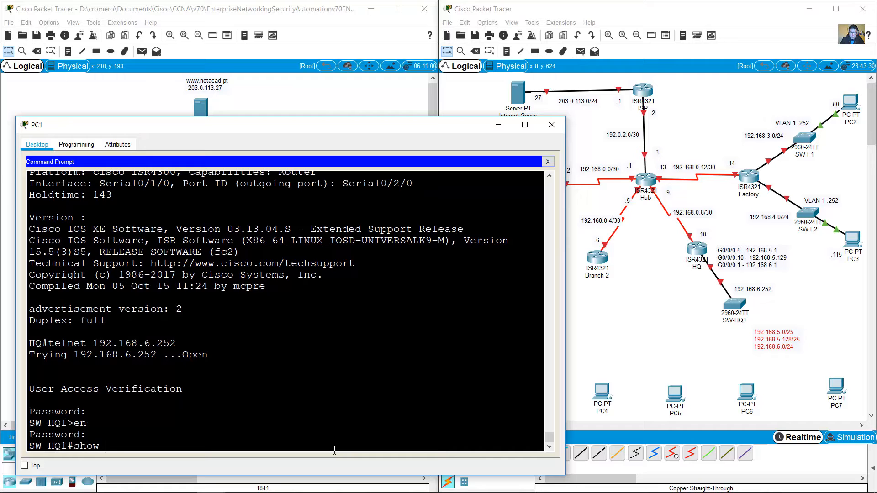
pyautogui.press('Return')
pyautogui.press('space')
pyautogui.press('space')
pyautogui.press('space')
pyautogui.press('space')
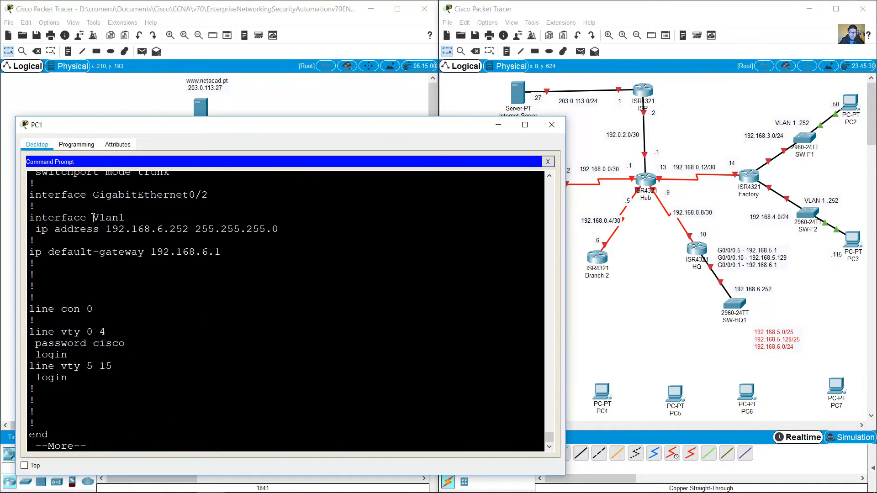
pyautogui.moveTo(94, 218); pyautogui.dragTo(151, 229)
# Step: Relabel SW-HQ1's note as 'VLAN 1 192.168.6.252' and end the paged configuration output
pyautogui.click(753, 289)
pyautogui.click(753, 289)
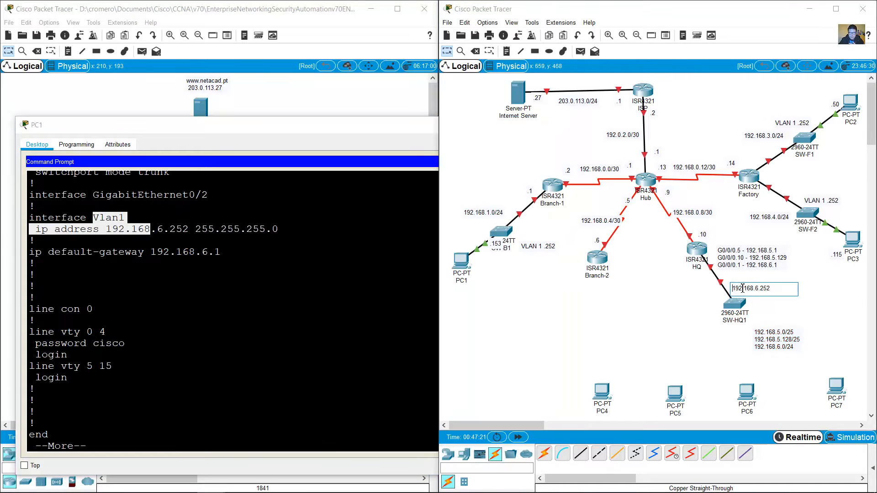
pyautogui.write('VLAN 1')
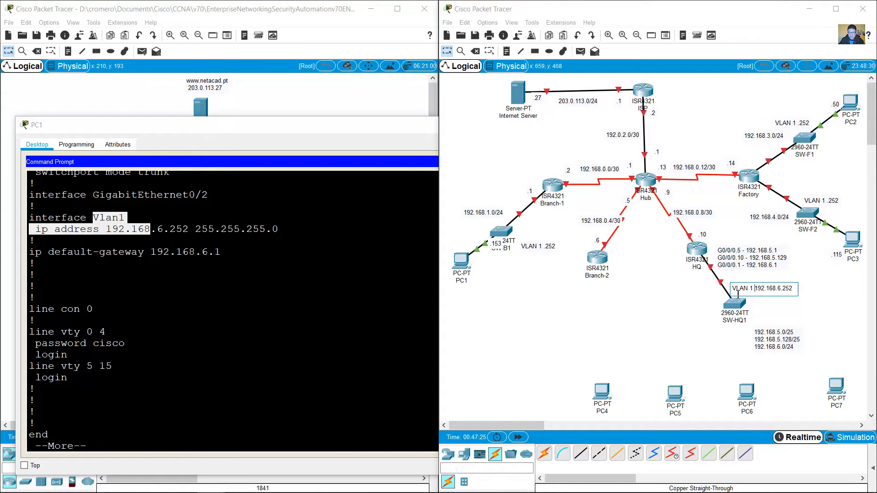
pyautogui.click(677, 291)
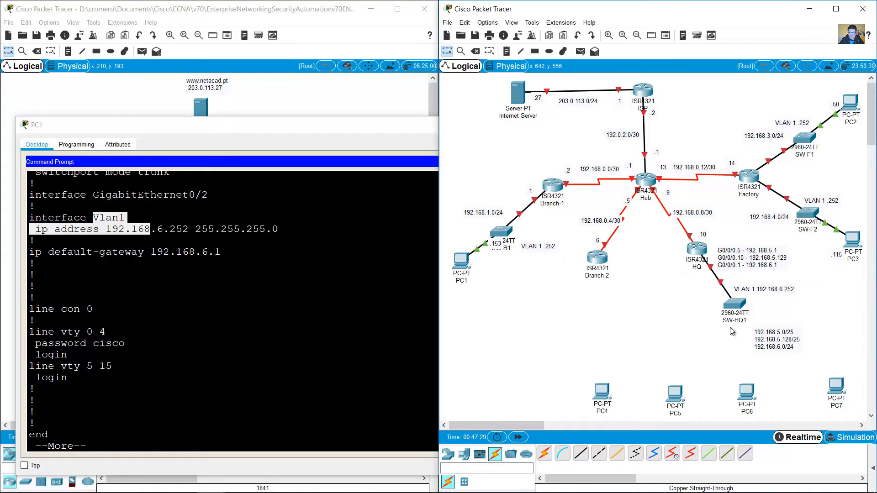
pyautogui.click(312, 375)
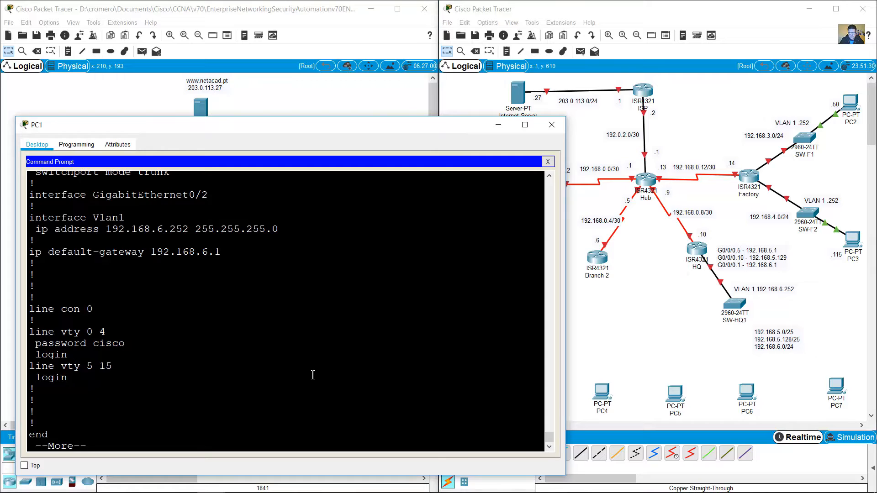
pyautogui.press('space')
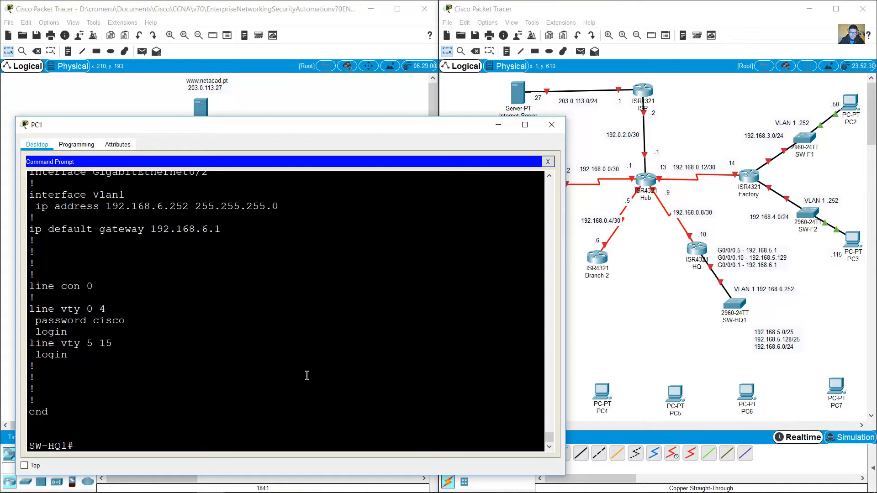
pyautogui.write('show cdp neigh')
pyautogui.press('BackSpace')
pyautogui.press('BackSpace')
pyautogui.press('BackSpace')
pyautogui.press('BackSpace')
pyautogui.press('BackSpace')
pyautogui.press('BackSpace')
pyautogui.press('BackSpace')
pyautogui.press('BackSpace')
# Step: Run show ip int brief on SW-HQ1 and review the Port-channel1/3 and Fa0/19–Fa0/24 rows
pyautogui.write('ip int brief')
pyautogui.press('Return')
pyautogui.press('space')
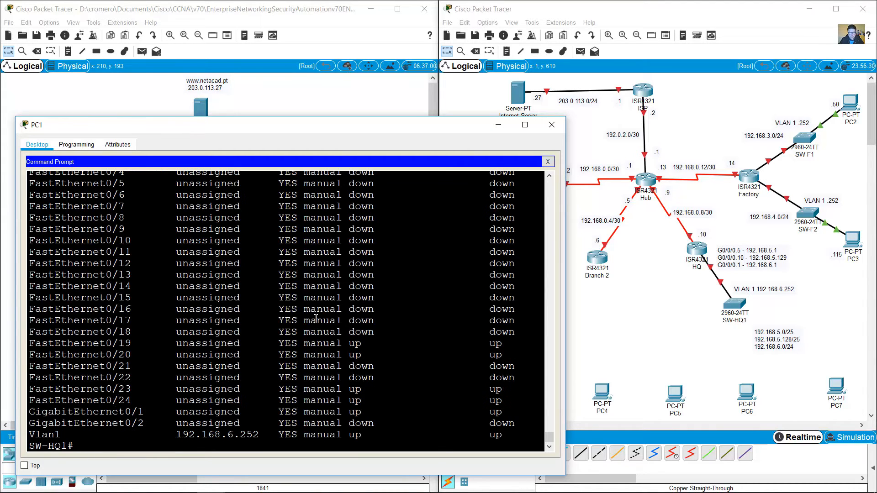
pyautogui.scroll(3, 333, 316)
pyautogui.scroll(2, 333, 316)
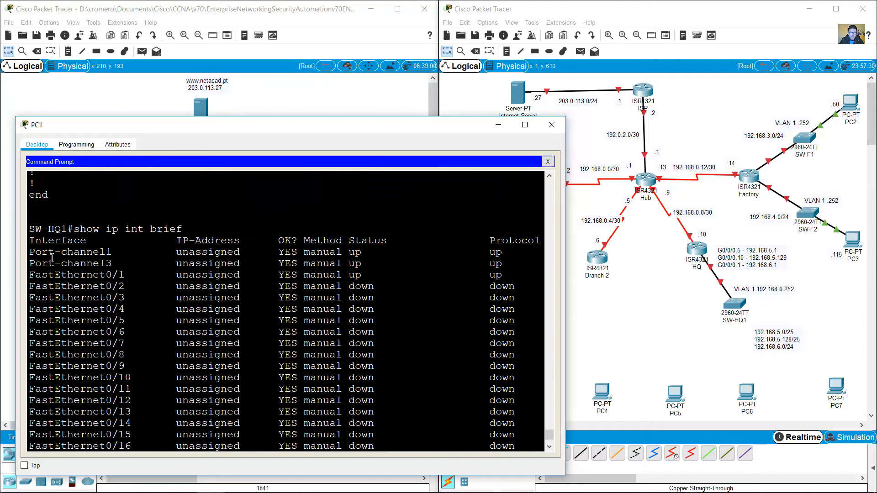
pyautogui.moveTo(28, 252); pyautogui.dragTo(513, 273)
pyautogui.scroll(-4, 457, 309)
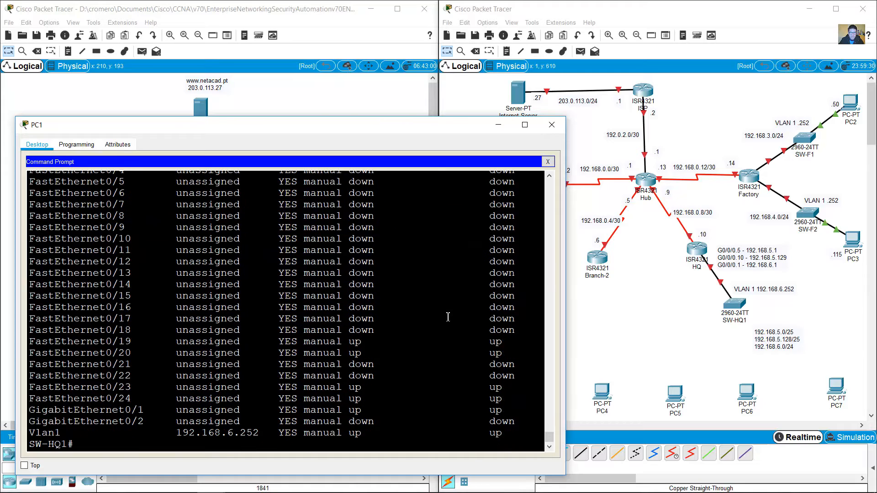
pyautogui.moveTo(33, 342); pyautogui.dragTo(507, 355)
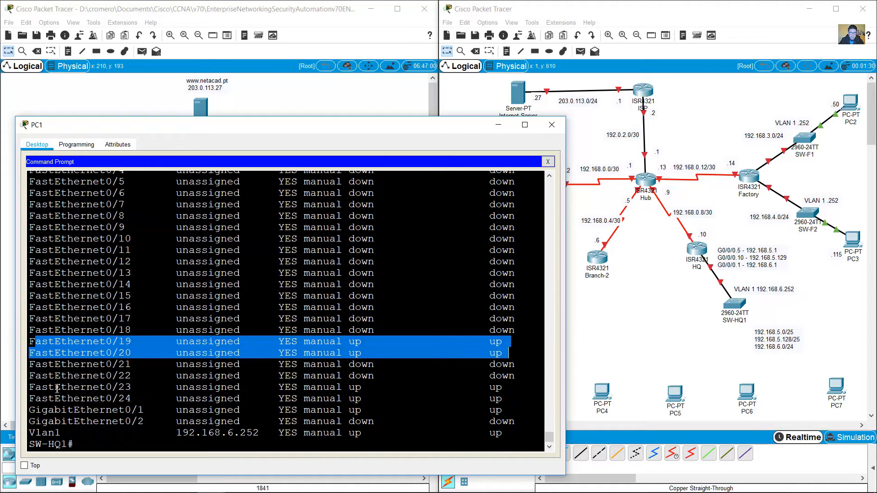
pyautogui.moveTo(49, 387); pyautogui.dragTo(86, 434)
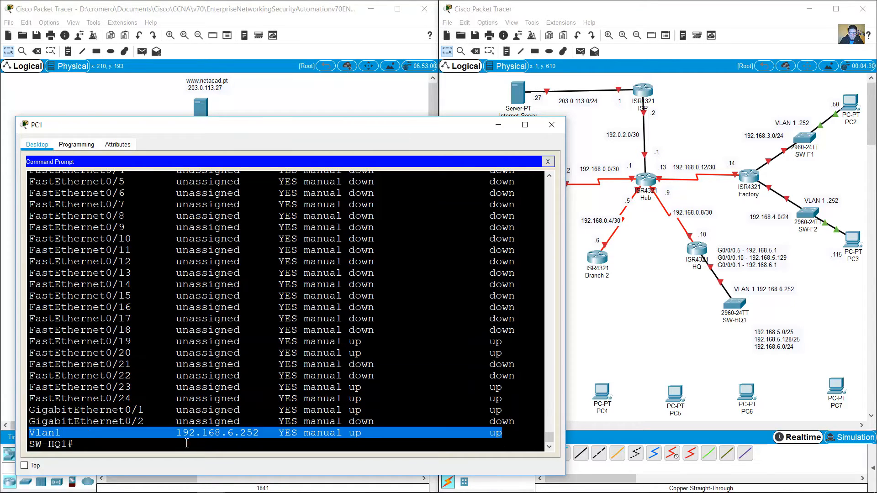
pyautogui.click(202, 445)
pyautogui.scroll(4, 375, 372)
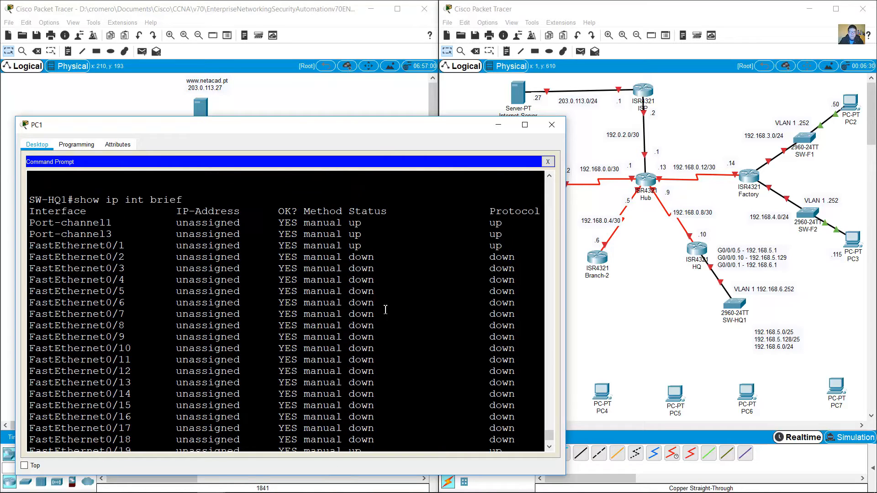
pyautogui.moveTo(36, 224); pyautogui.dragTo(508, 238)
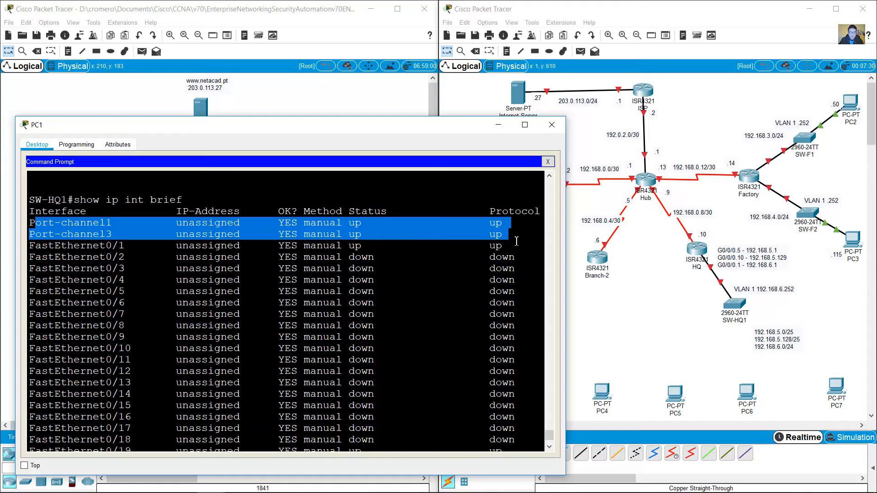
pyautogui.scroll(-4, 420, 325)
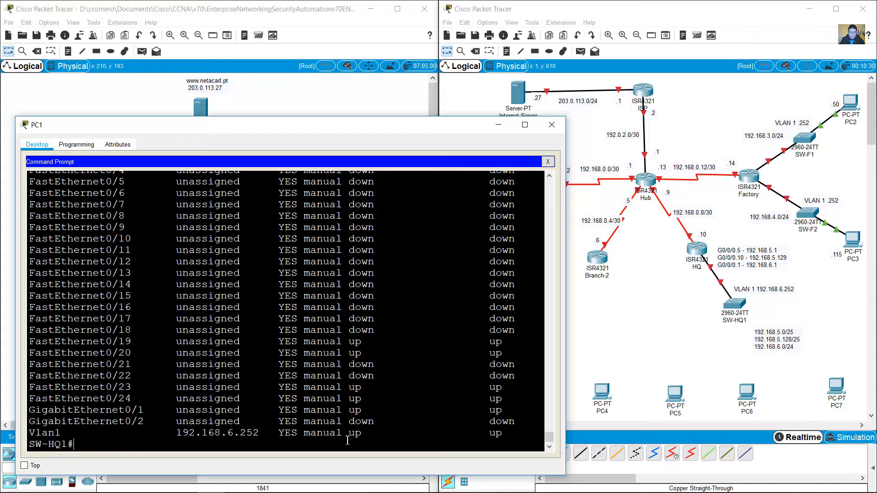
# Step: Run show cdp neighbors on SW-HQ1 and examine HQ's entries on Gig 0/0/0 and its subinterfaces
pyautogui.write('show cdp neighbors')
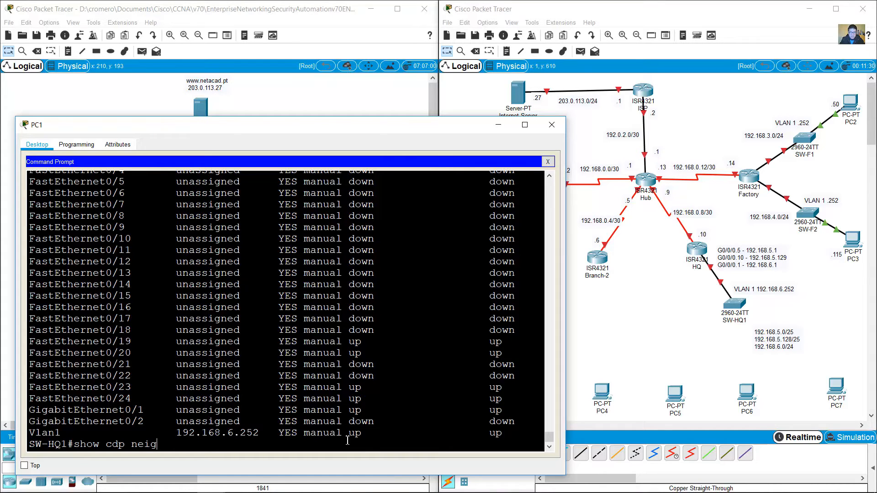
pyautogui.press('Return')
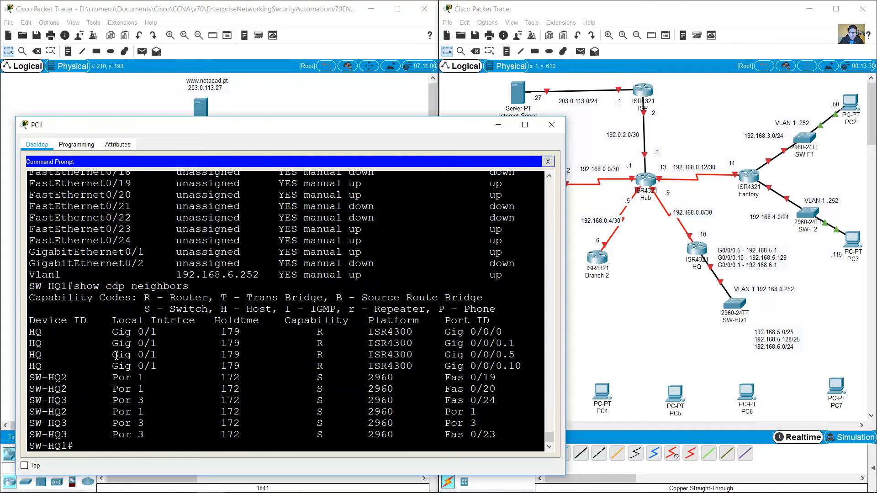
pyautogui.moveTo(39, 333); pyautogui.dragTo(521, 367)
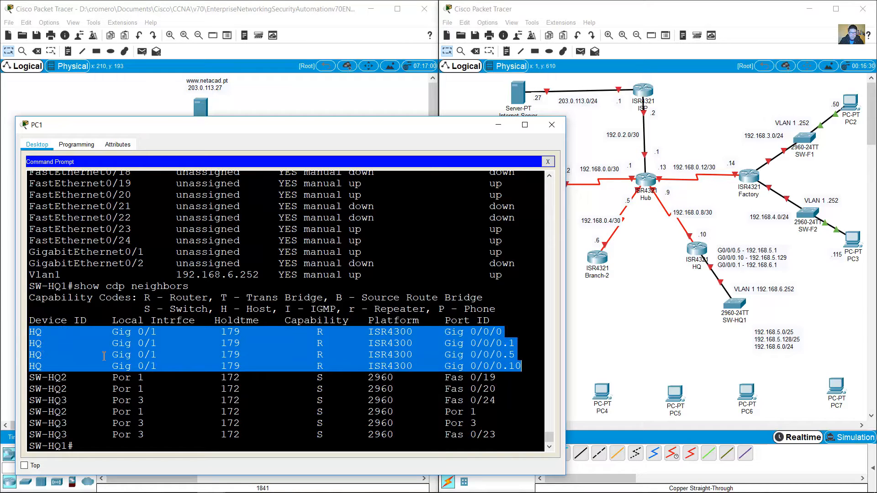
pyautogui.moveTo(676, 236); pyautogui.dragTo(700, 297)
pyautogui.click(364, 371)
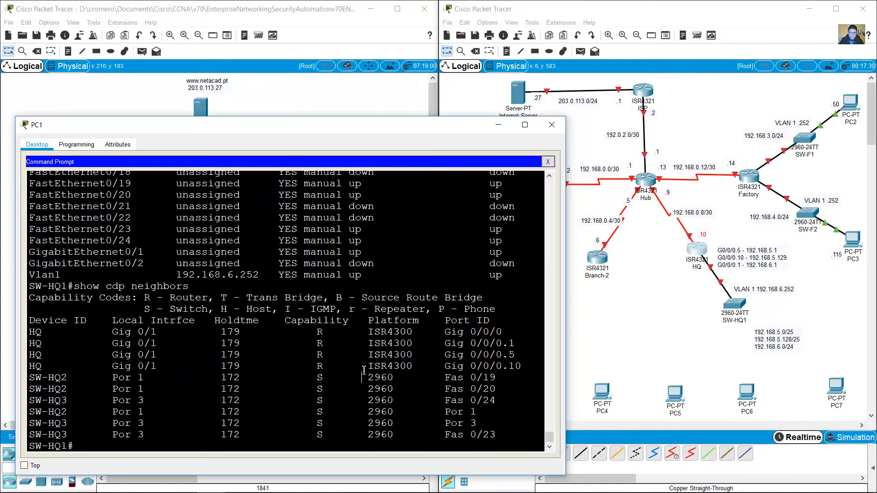
pyautogui.moveTo(439, 333); pyautogui.dragTo(521, 367)
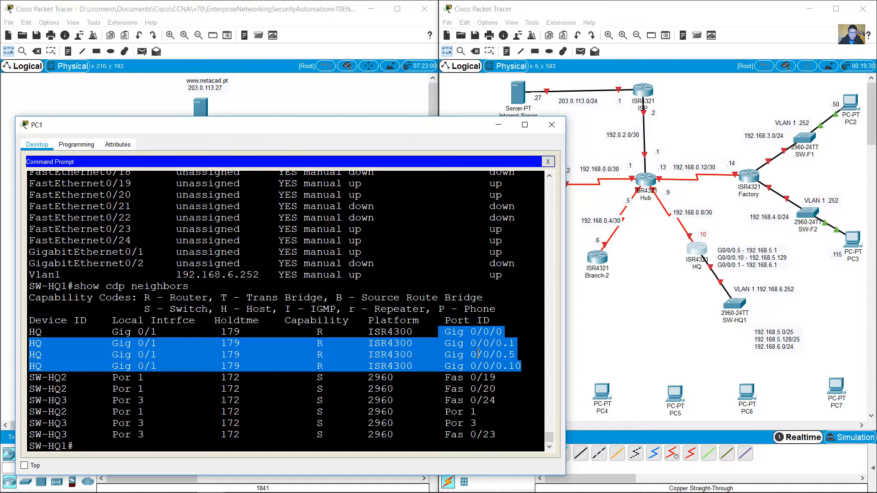
pyautogui.click(488, 344)
pyautogui.moveTo(485, 344); pyautogui.dragTo(510, 363)
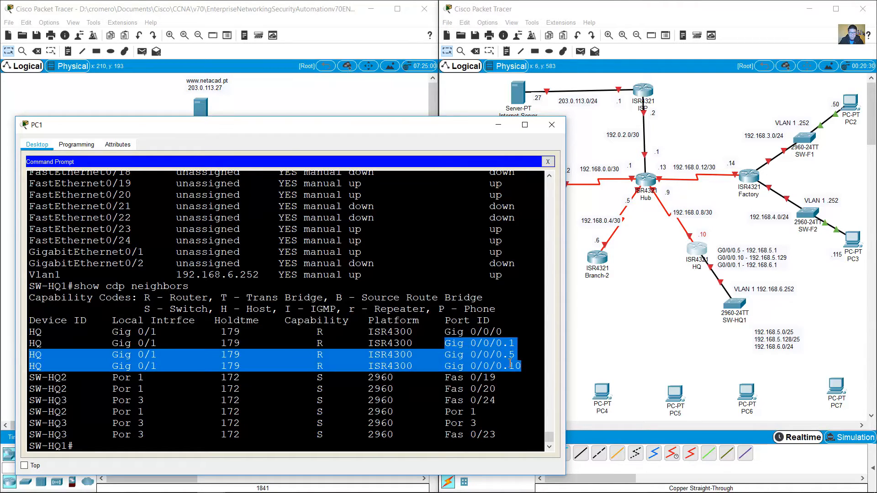
pyautogui.moveTo(456, 329); pyautogui.dragTo(496, 335)
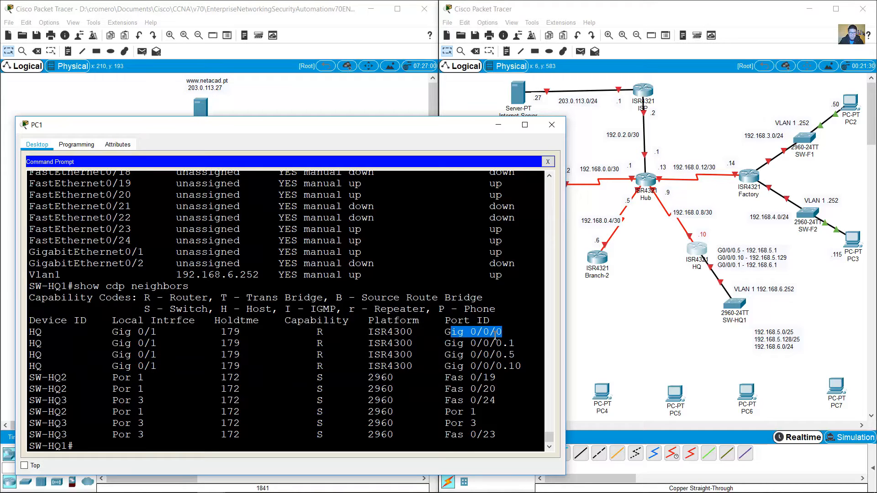
pyautogui.click(477, 336)
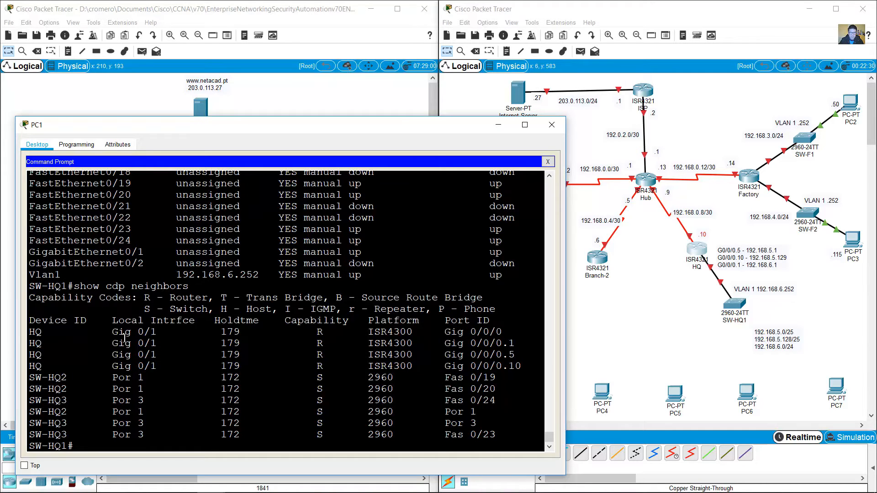
pyautogui.moveTo(35, 332); pyautogui.dragTo(525, 371)
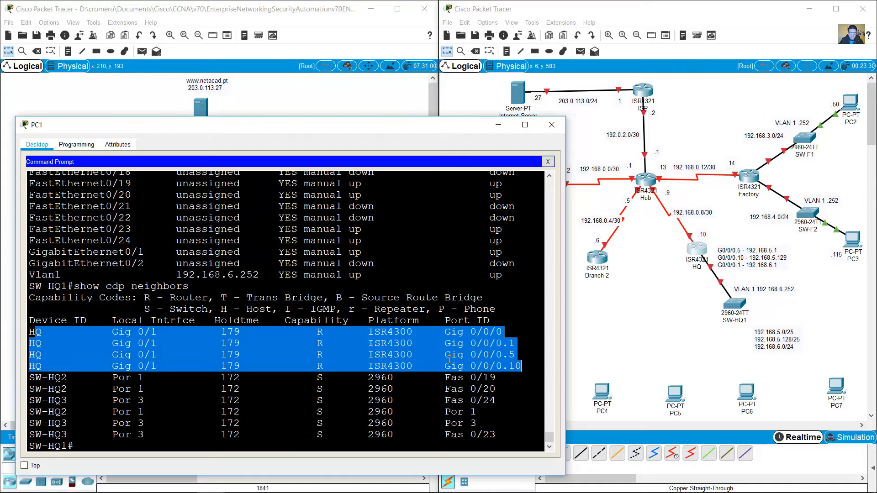
pyautogui.click(673, 281)
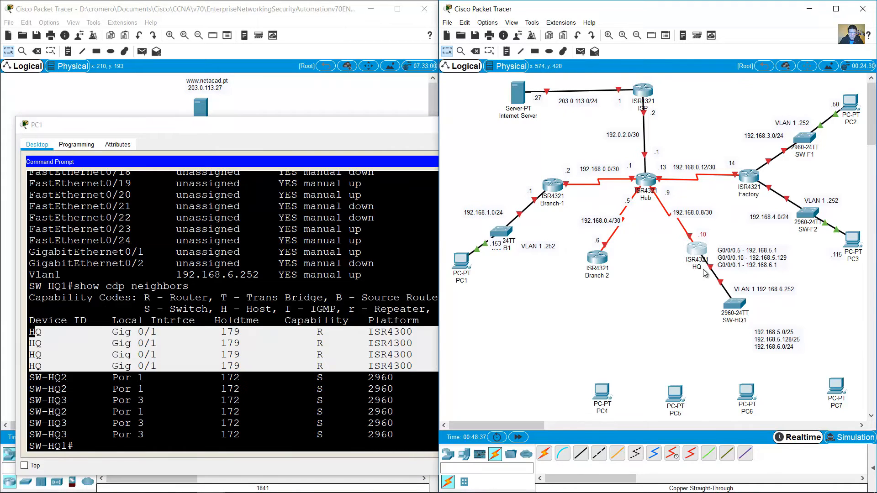
pyautogui.click(137, 371)
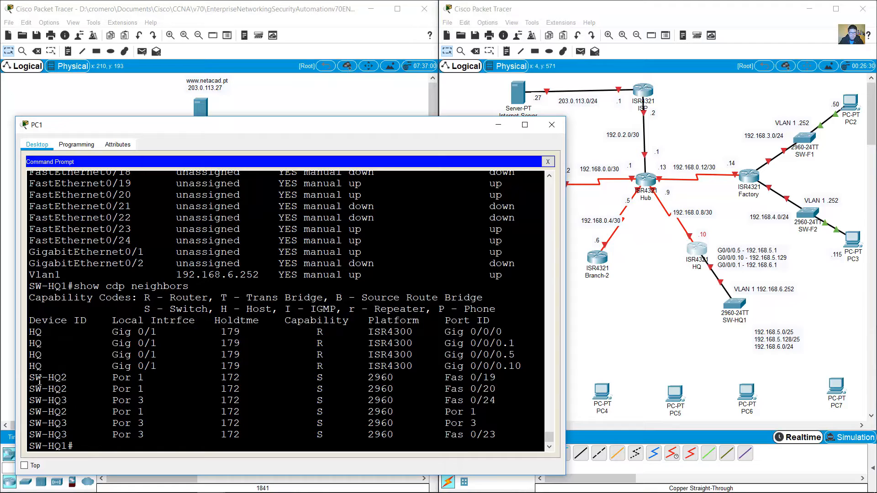
# Step: Highlight SW-HQ2's Por 1 entries with remote ports Fas 0/19 and 0/20, and the SW-HQ3 entry
pyautogui.moveTo(29, 378); pyautogui.dragTo(499, 392)
pyautogui.moveTo(441, 377); pyautogui.dragTo(472, 384)
pyautogui.moveTo(108, 377); pyautogui.dragTo(164, 388)
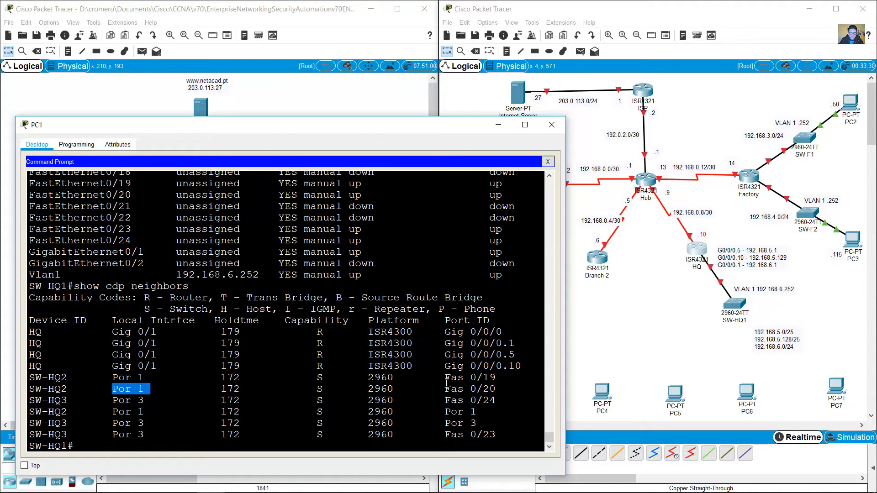
pyautogui.moveTo(446, 383); pyautogui.dragTo(497, 389)
pyautogui.doubleClick(319, 388)
pyautogui.moveTo(377, 392); pyautogui.dragTo(379, 391)
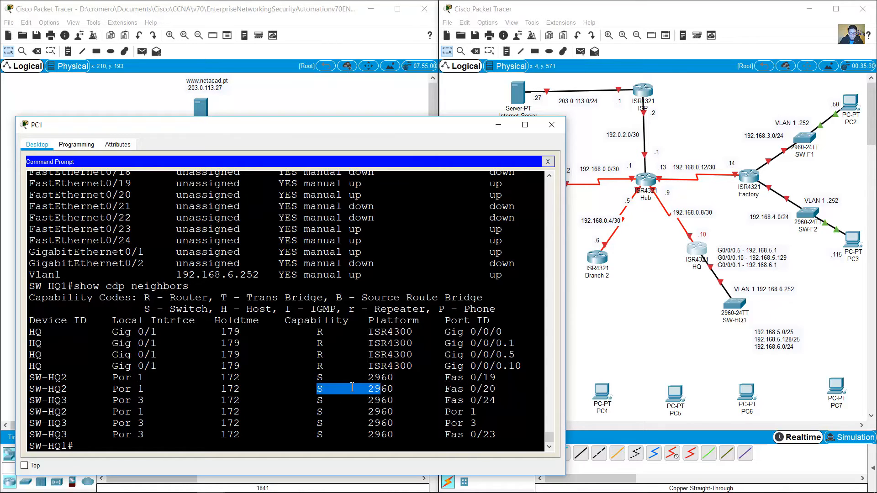
pyautogui.click(351, 388)
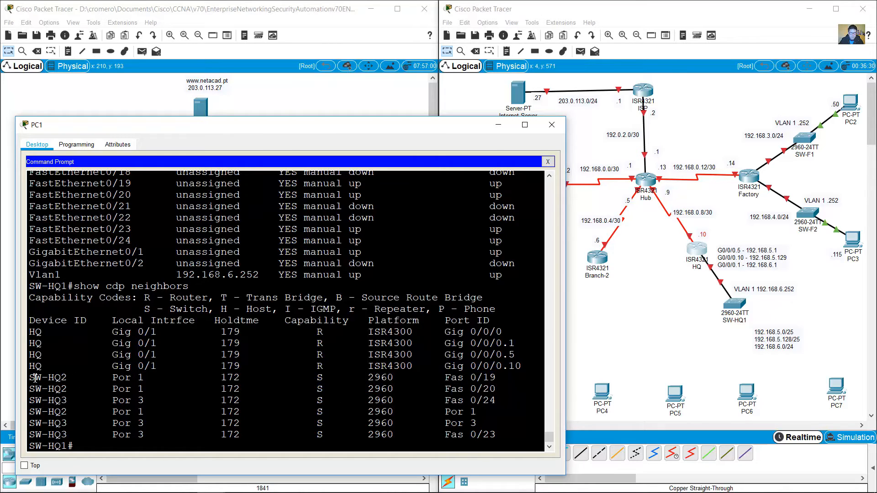
pyautogui.moveTo(35, 378); pyautogui.dragTo(500, 396)
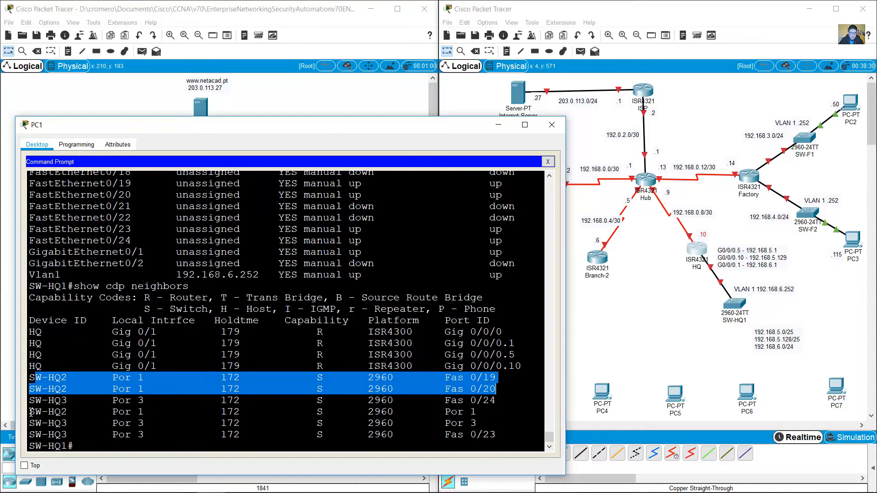
pyautogui.moveTo(31, 412); pyautogui.dragTo(491, 416)
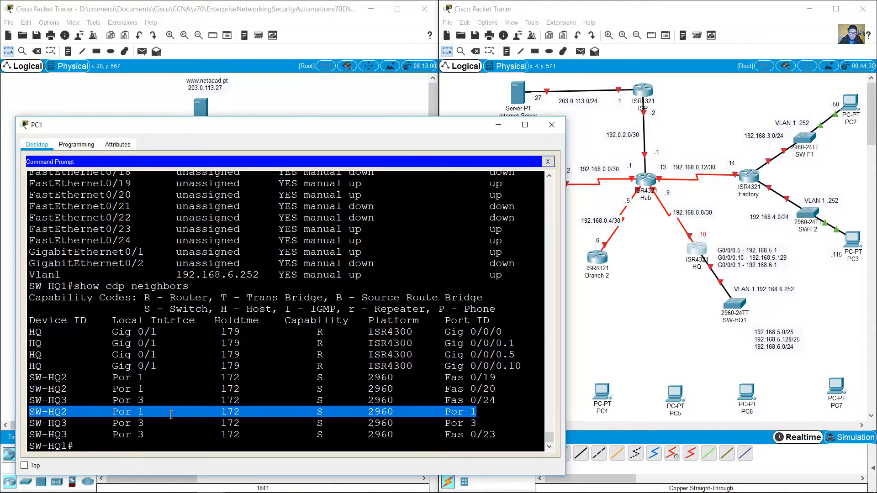
pyautogui.moveTo(32, 380); pyautogui.dragTo(516, 389)
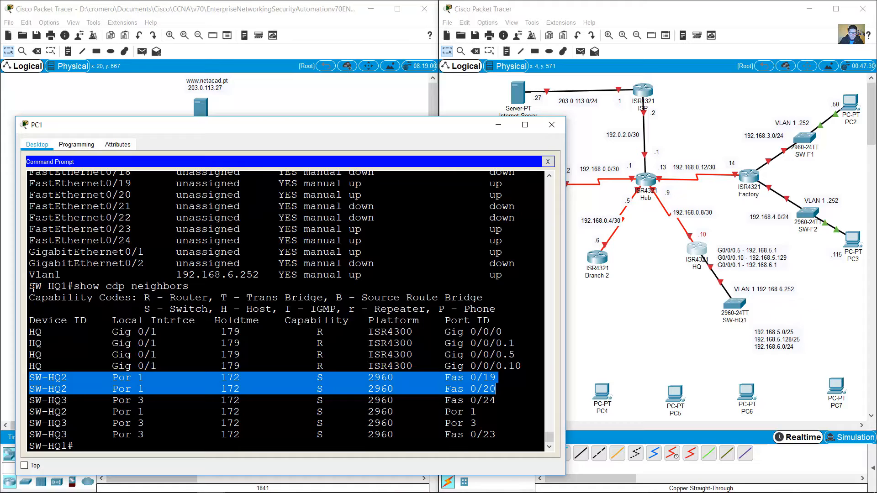
# Step: Point out local switch SW-HQ1 and the Por 1 local and remote interfaces for SW-HQ2
pyautogui.moveTo(33, 287); pyautogui.dragTo(69, 287)
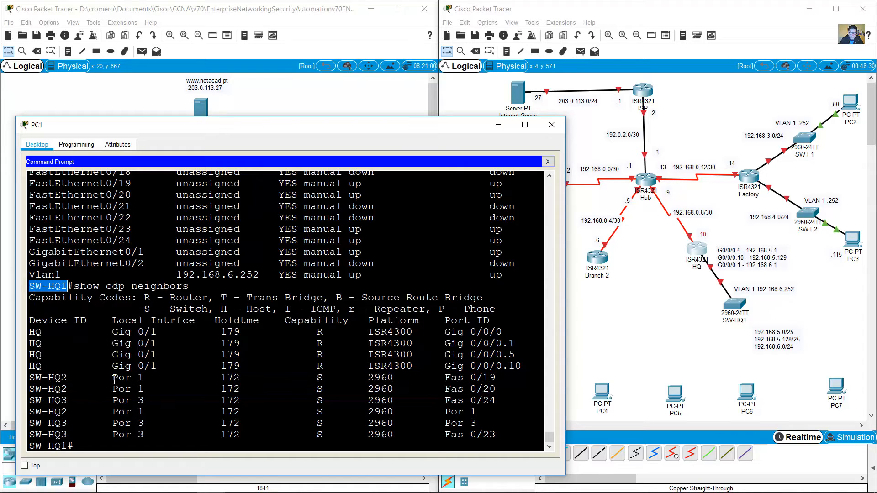
pyautogui.moveTo(114, 380); pyautogui.dragTo(145, 389)
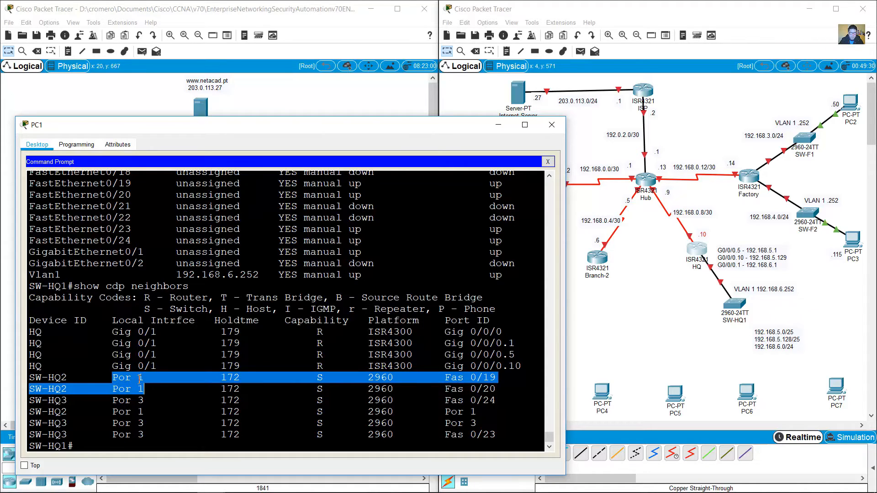
pyautogui.click(150, 385)
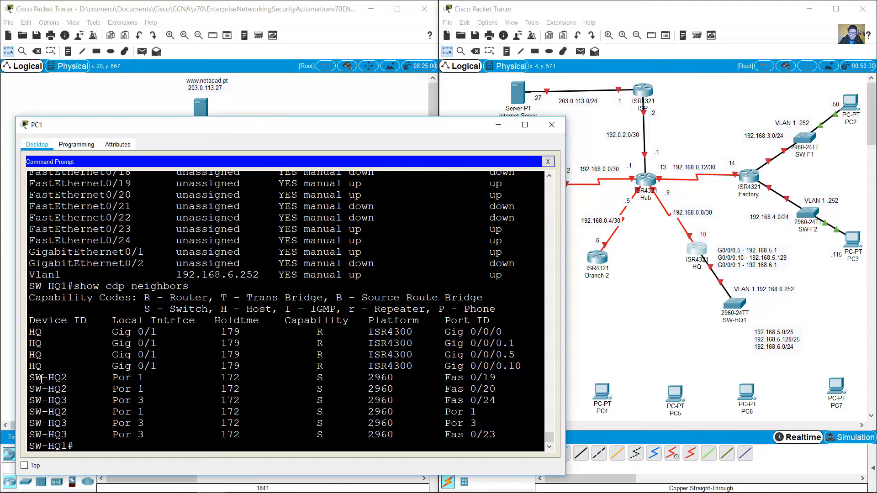
pyautogui.moveTo(29, 379); pyautogui.dragTo(69, 394)
pyautogui.moveTo(444, 377); pyautogui.dragTo(498, 390)
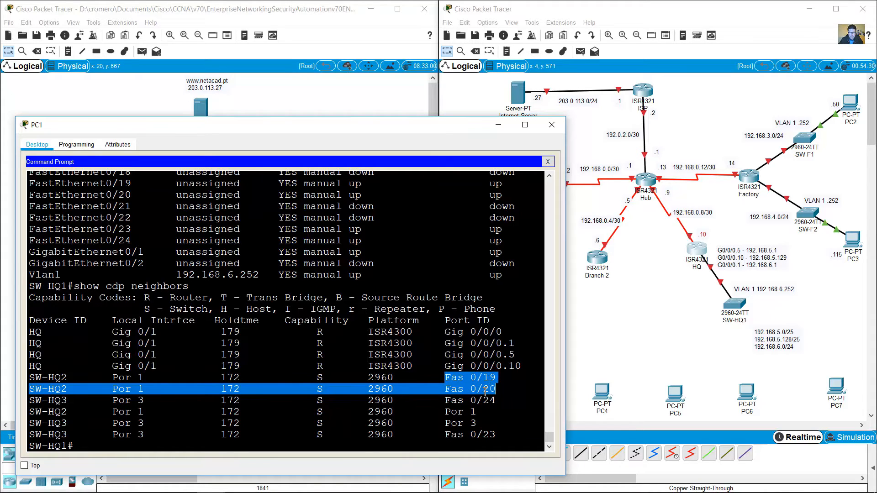
pyautogui.click(460, 390)
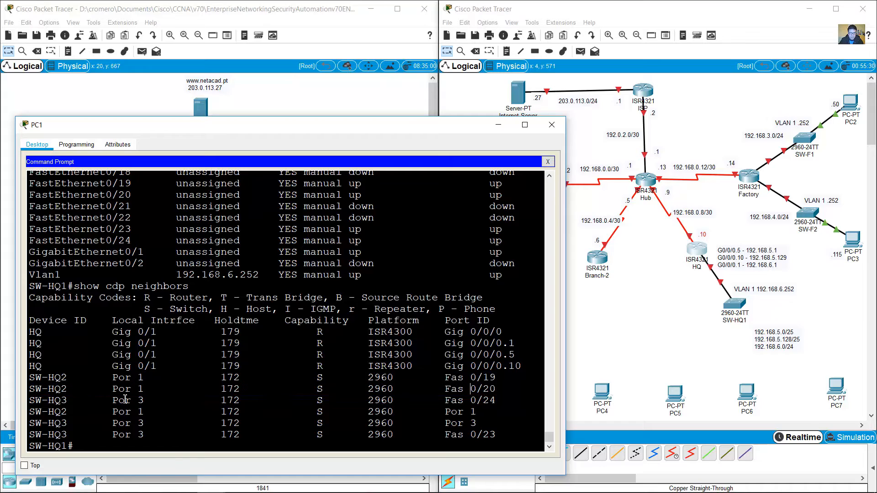
pyautogui.moveTo(29, 412); pyautogui.dragTo(162, 413)
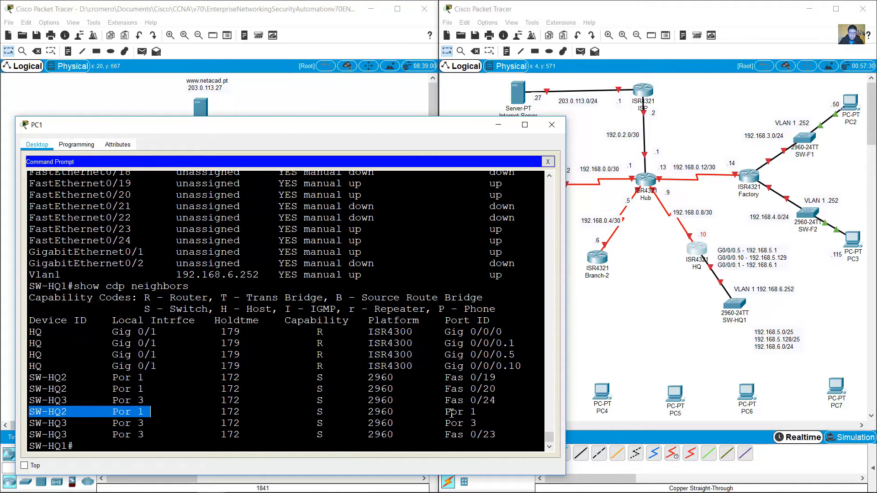
pyautogui.moveTo(452, 413); pyautogui.dragTo(490, 413)
pyautogui.moveTo(145, 413); pyautogui.dragTo(108, 412)
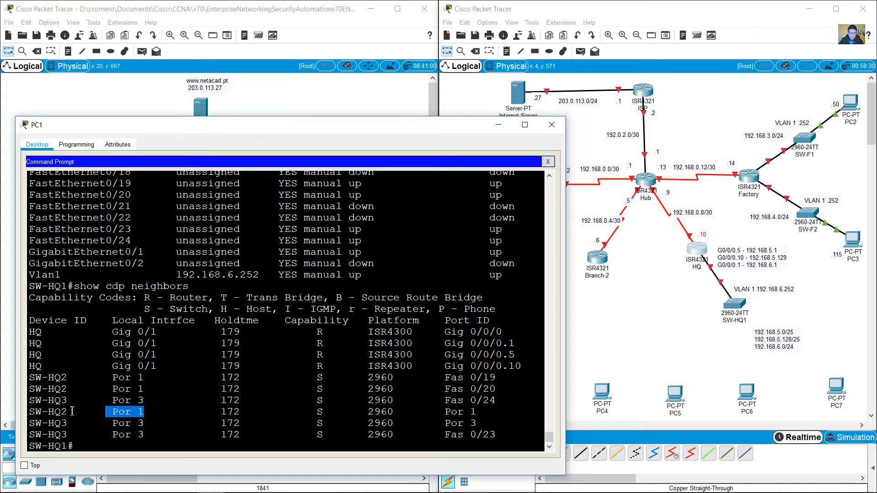
pyautogui.click(50, 411)
pyautogui.moveTo(32, 412); pyautogui.dragTo(73, 412)
# Step: Highlight SW-HQ3's 2960 platform on Fas 0/24 and SW-HQ2's holdtime, capability and platform
pyautogui.moveTo(318, 401); pyautogui.dragTo(419, 403)
pyautogui.click(313, 399)
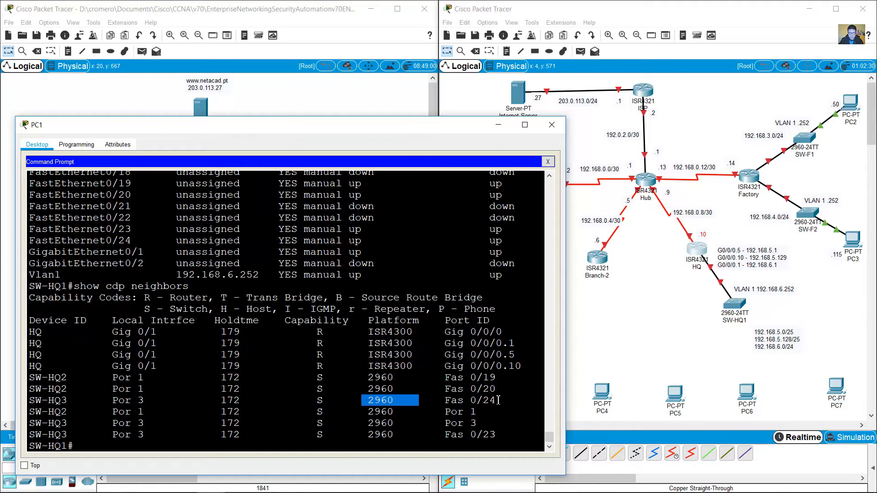
pyautogui.click(476, 404)
pyautogui.moveTo(55, 389); pyautogui.dragTo(490, 388)
pyautogui.click(31, 389)
pyautogui.moveTo(30, 390); pyautogui.dragTo(255, 398)
pyautogui.click(255, 398)
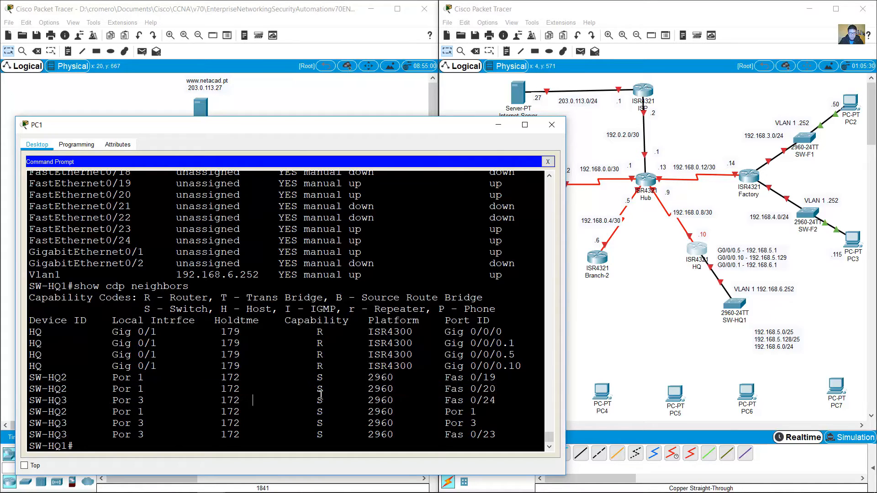
pyautogui.moveTo(319, 394); pyautogui.dragTo(405, 389)
pyautogui.click(316, 388)
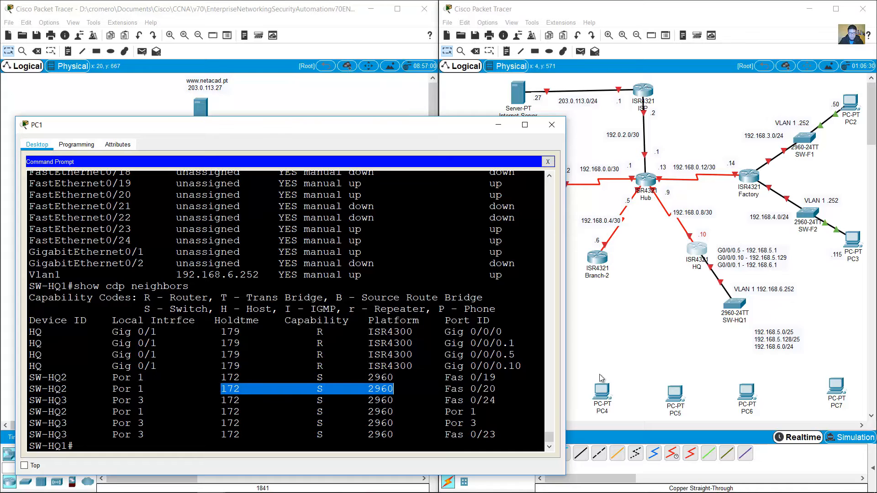
pyautogui.click(697, 349)
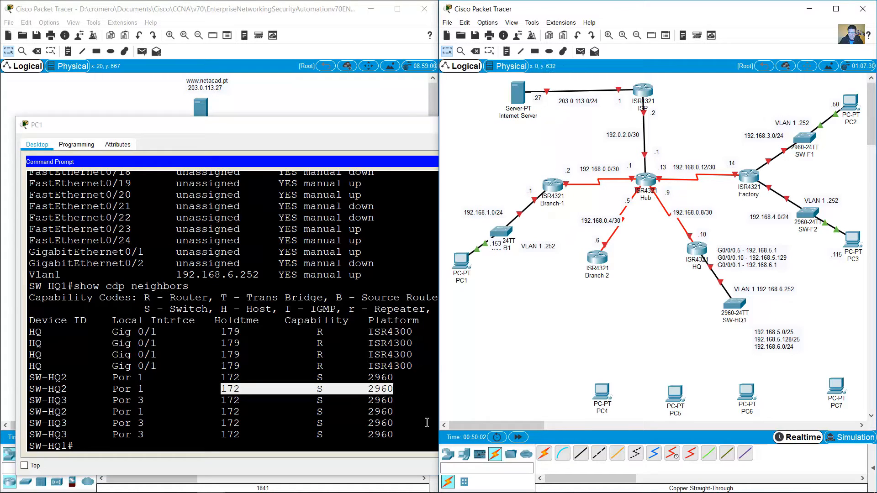
# Step: Place a 2960-24TT switch below the HQ subnet notes and name it SW-HQ
pyautogui.click(449, 455)
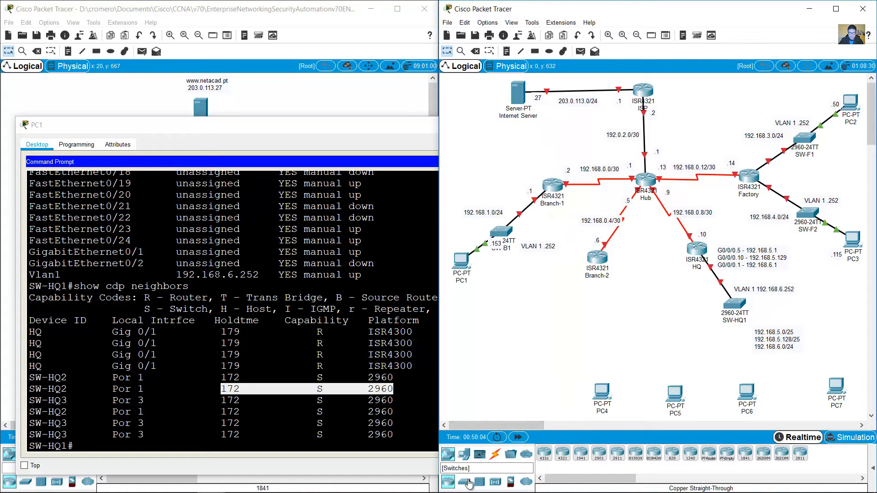
pyautogui.click(547, 460)
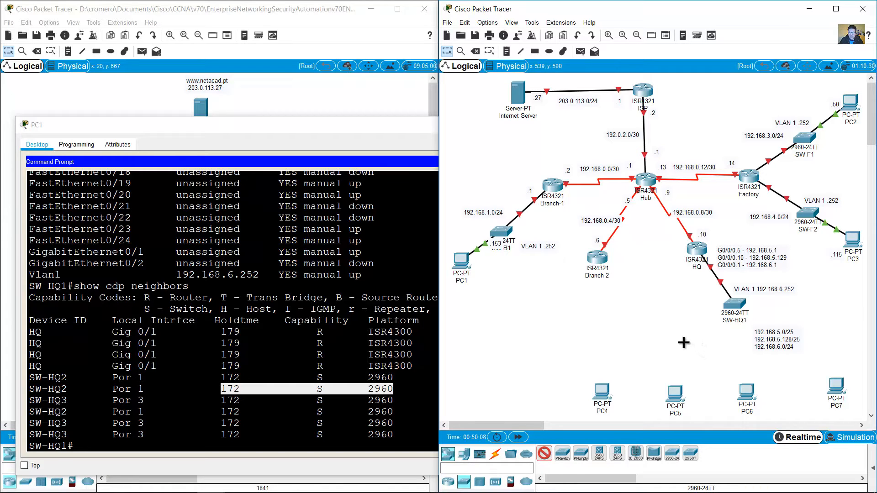
pyautogui.click(684, 343)
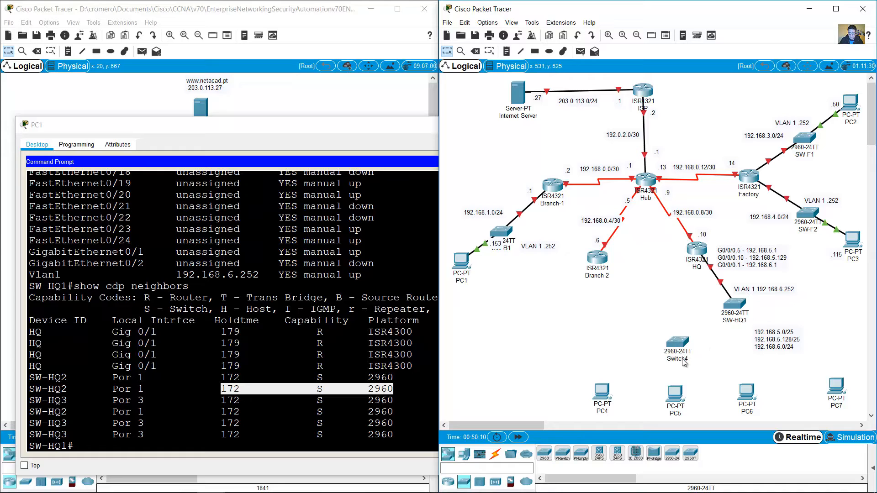
pyautogui.click(677, 358)
pyautogui.write('S')
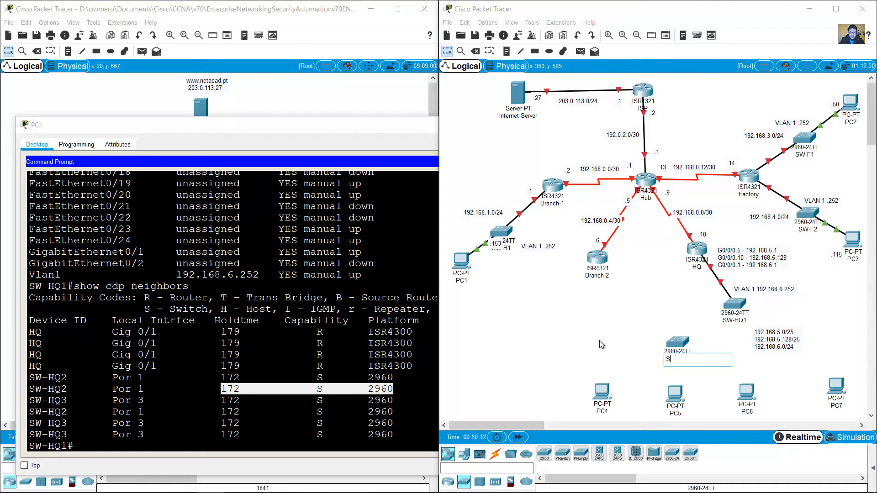
pyautogui.write('W-HQ')
pyautogui.press('Return')
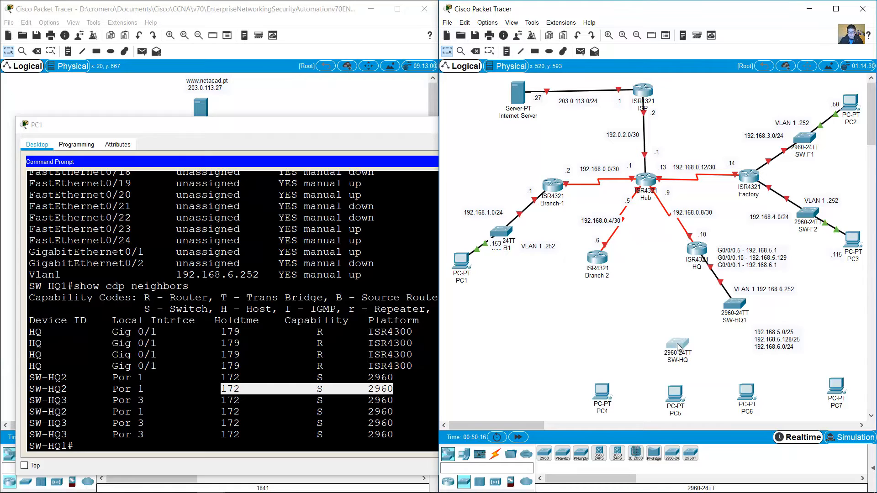
pyautogui.moveTo(679, 347); pyautogui.dragTo(679, 346)
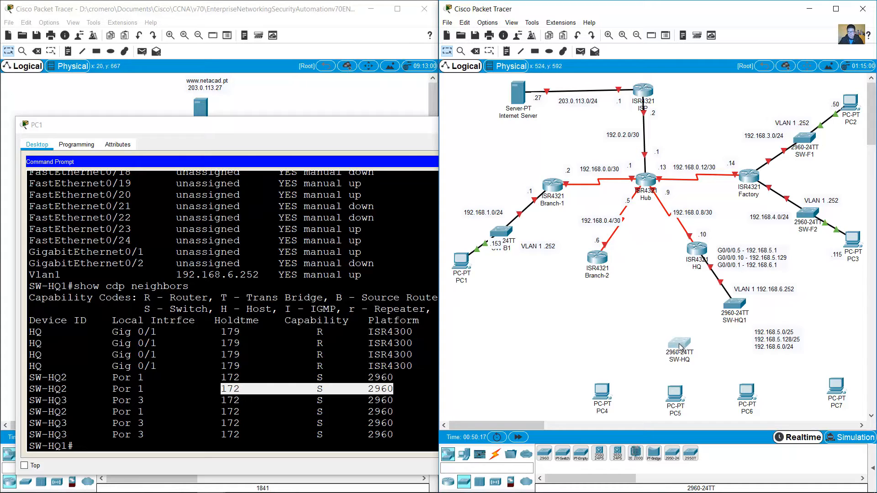
pyautogui.click(239, 391)
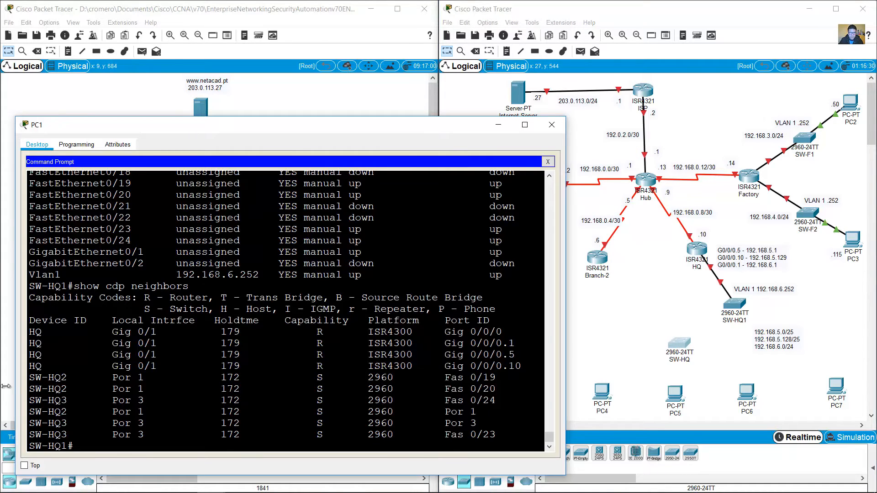
pyautogui.moveTo(29, 378); pyautogui.dragTo(63, 391)
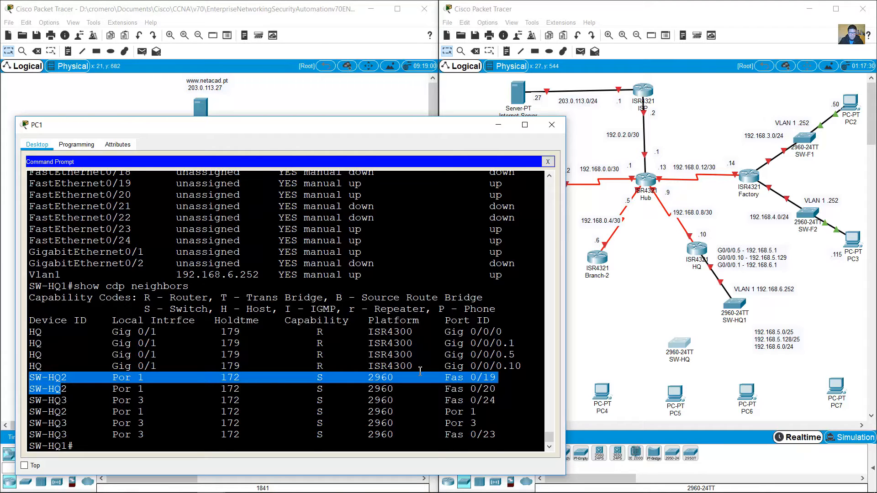
pyautogui.moveTo(451, 377); pyautogui.dragTo(504, 382)
pyautogui.moveTo(453, 389); pyautogui.dragTo(498, 390)
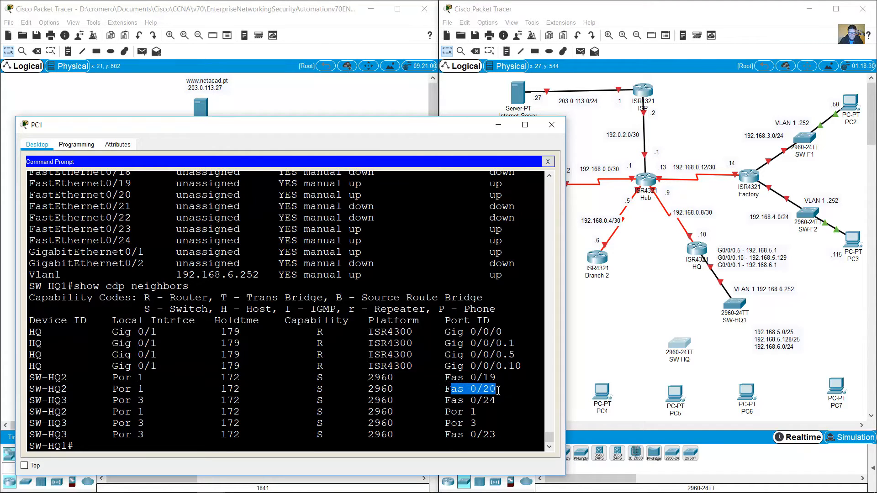
pyautogui.moveTo(639, 307); pyautogui.dragTo(692, 355)
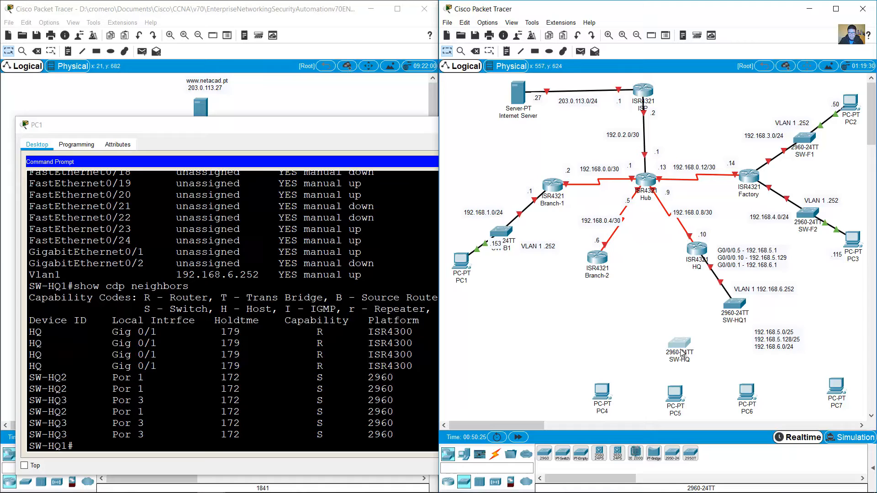
pyautogui.click(628, 331)
pyautogui.moveTo(120, 382); pyautogui.dragTo(144, 381)
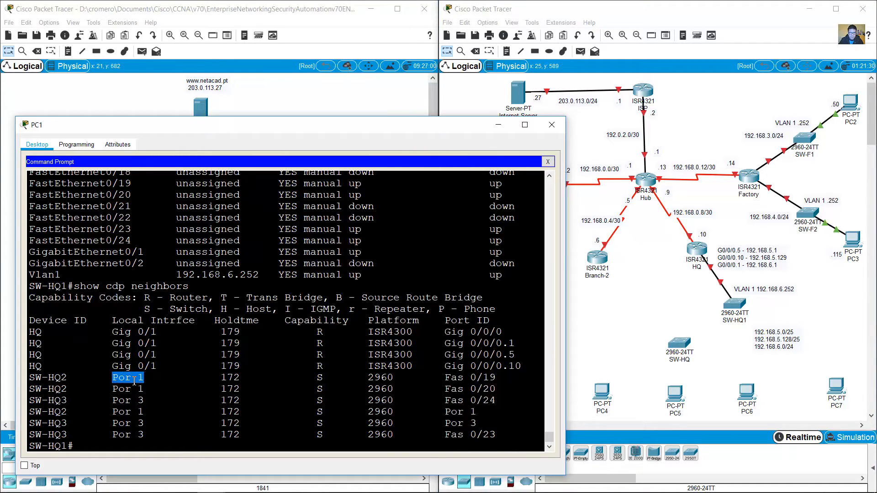
pyautogui.click(719, 332)
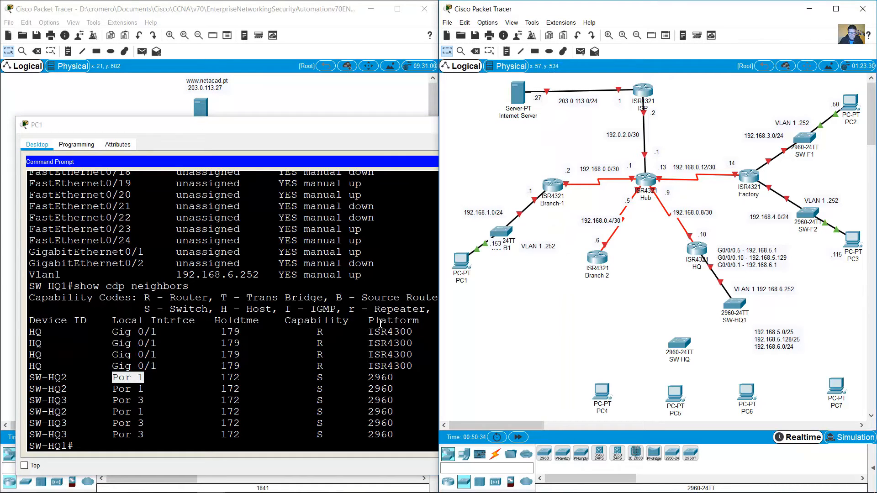
pyautogui.moveTo(30, 286); pyautogui.dragTo(68, 286)
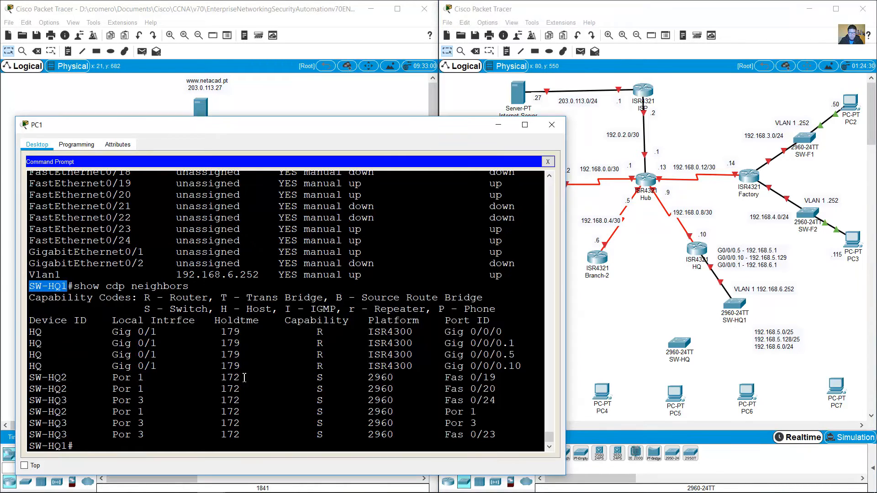
pyautogui.click(198, 440)
pyautogui.scroll(15, 269, 321)
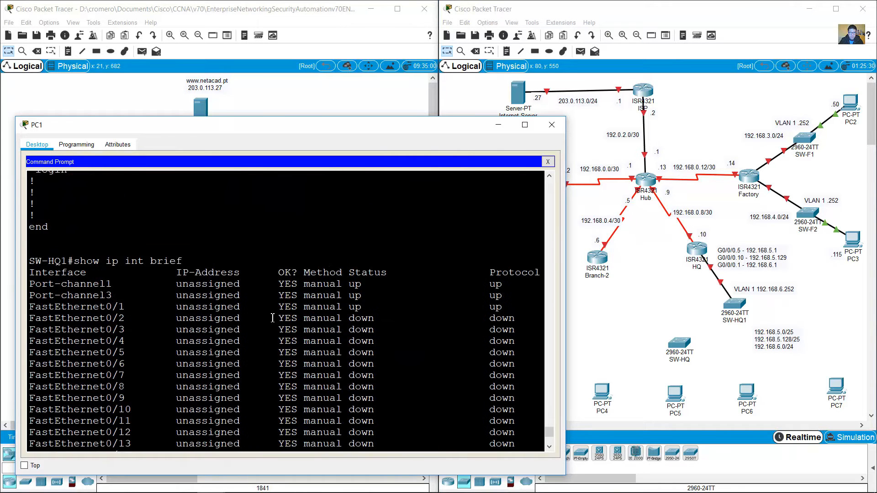
pyautogui.scroll(10, 269, 321)
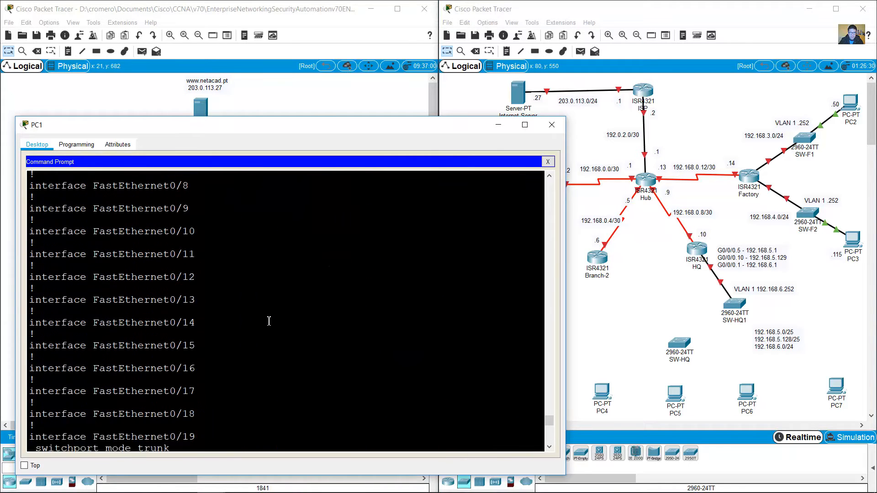
pyautogui.scroll(-2, 272, 323)
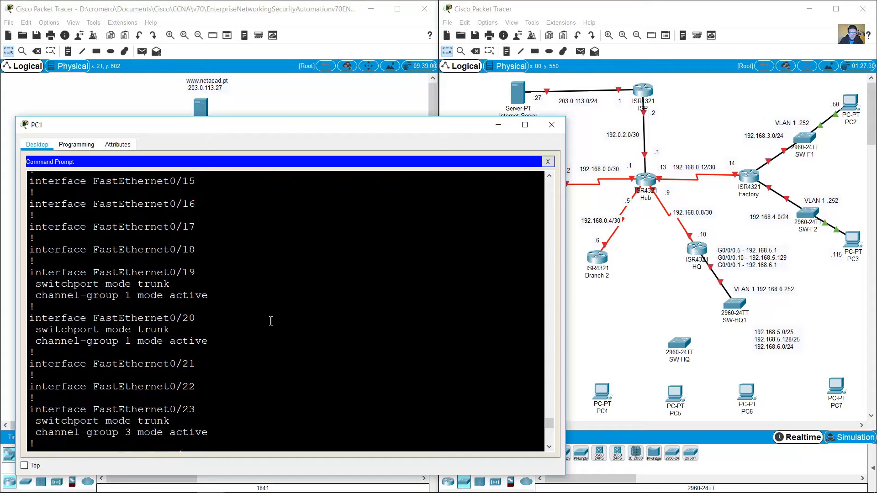
pyautogui.moveTo(35, 296); pyautogui.dragTo(135, 297)
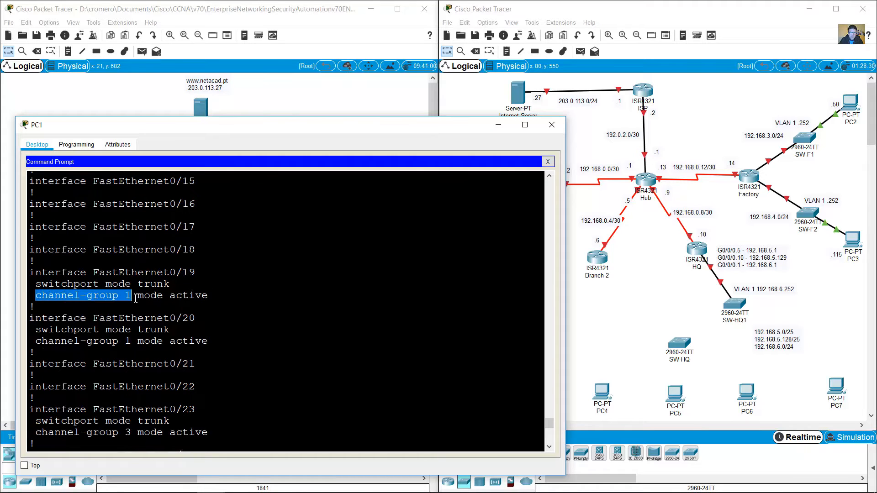
pyautogui.moveTo(42, 341); pyautogui.dragTo(150, 344)
pyautogui.moveTo(209, 344); pyautogui.dragTo(95, 290)
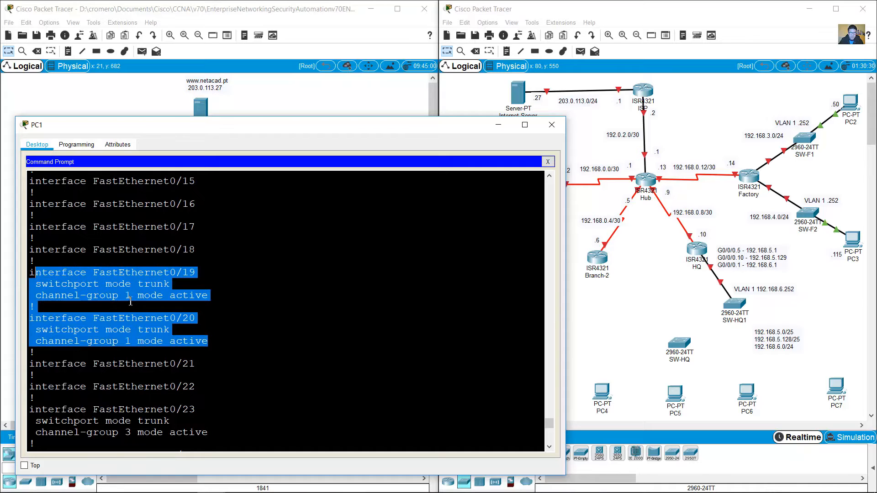
pyautogui.moveTo(158, 274); pyautogui.dragTo(248, 283)
pyautogui.moveTo(179, 312); pyautogui.dragTo(207, 323)
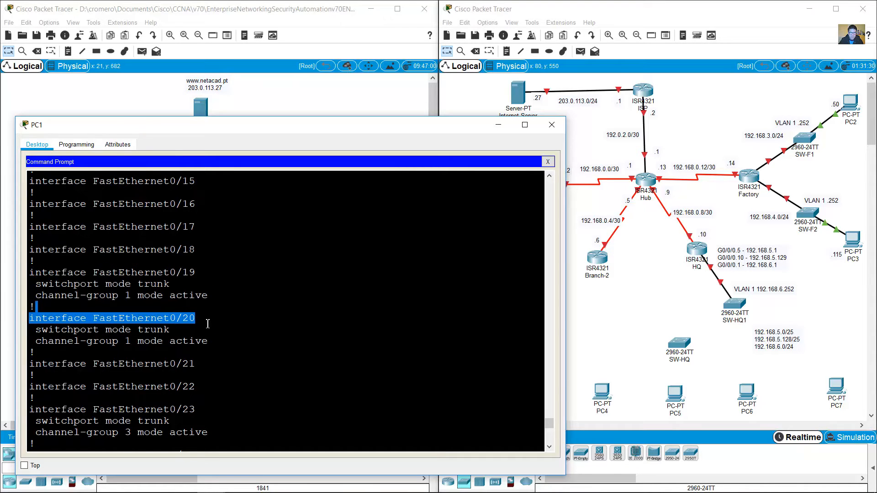
pyautogui.scroll(-7, 217, 323)
pyautogui.scroll(-15, 218, 322)
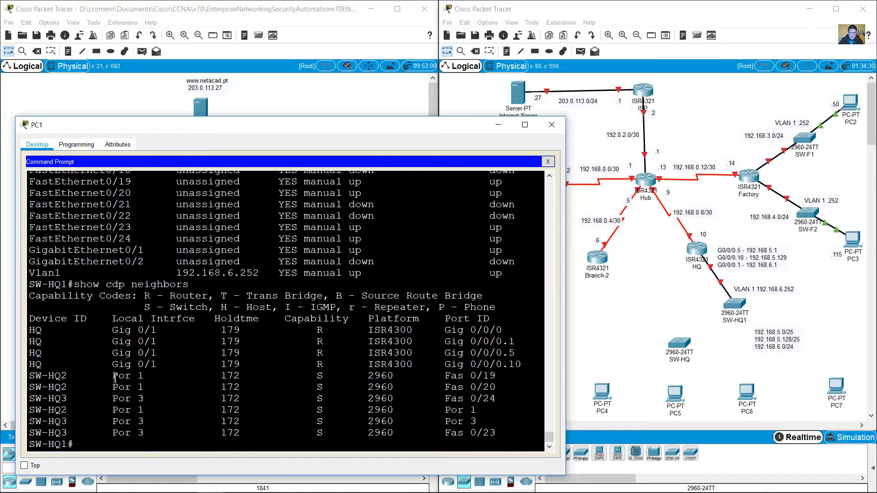
pyautogui.moveTo(112, 377); pyautogui.dragTo(146, 384)
pyautogui.moveTo(36, 291); pyautogui.dragTo(68, 286)
pyautogui.click(129, 378)
pyautogui.moveTo(450, 377); pyautogui.dragTo(483, 388)
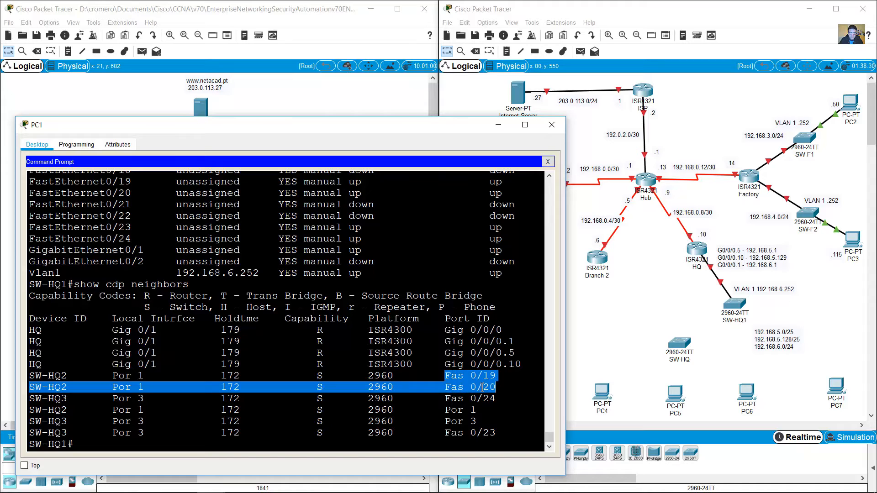
pyautogui.moveTo(35, 377); pyautogui.dragTo(55, 376)
pyautogui.click(166, 448)
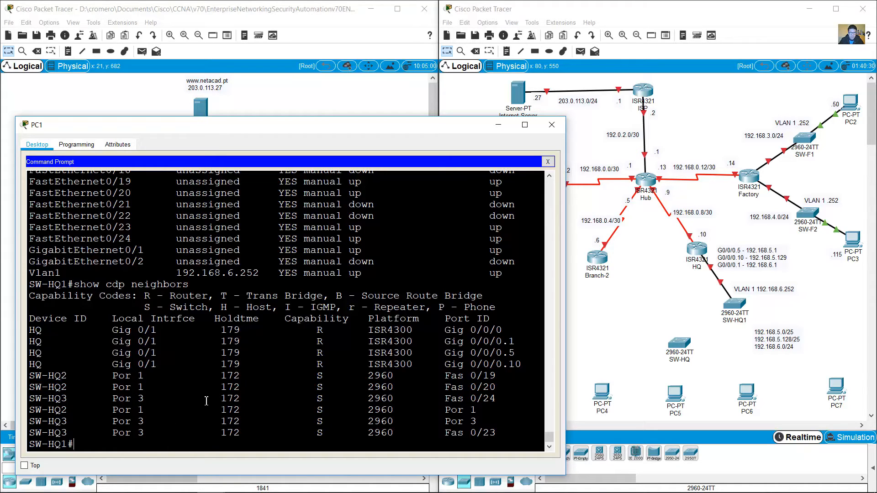
# Step: Run show etherchannel summary on SW-HQ1 and highlight Po1(SU) with members Fa0/19(P) and Fa0/20(P)
pyautogui.write('show etherchannel s')
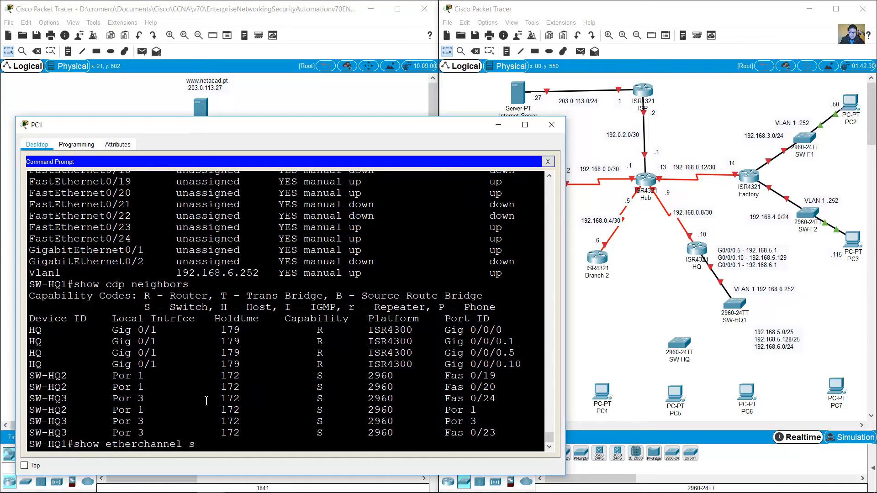
pyautogui.write('ummary')
pyautogui.press('Return')
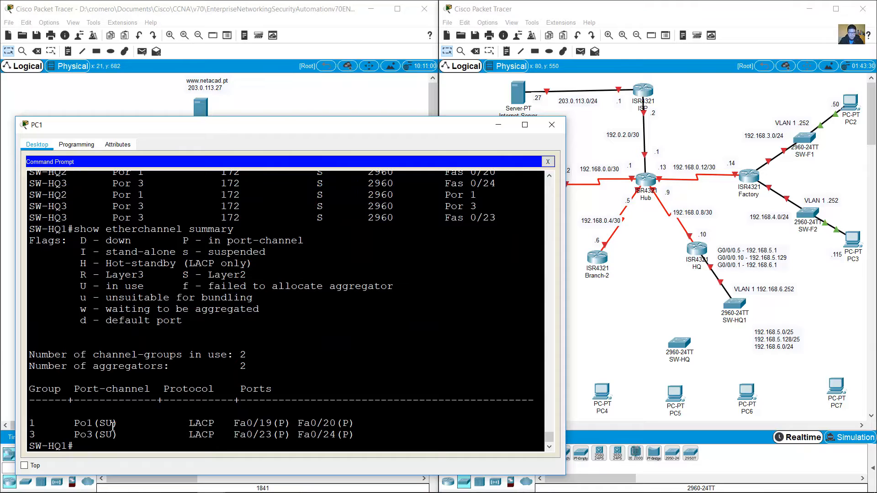
pyautogui.moveTo(73, 424); pyautogui.dragTo(120, 423)
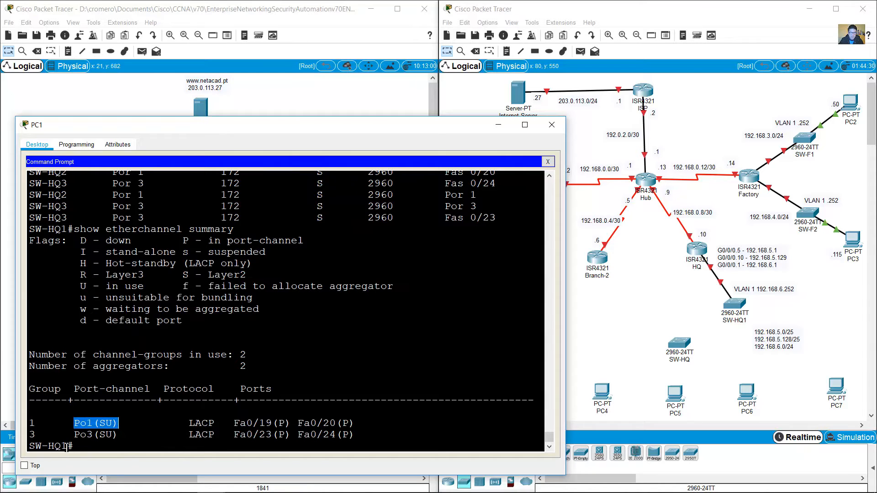
pyautogui.moveTo(73, 447); pyautogui.dragTo(33, 446)
pyautogui.click(238, 425)
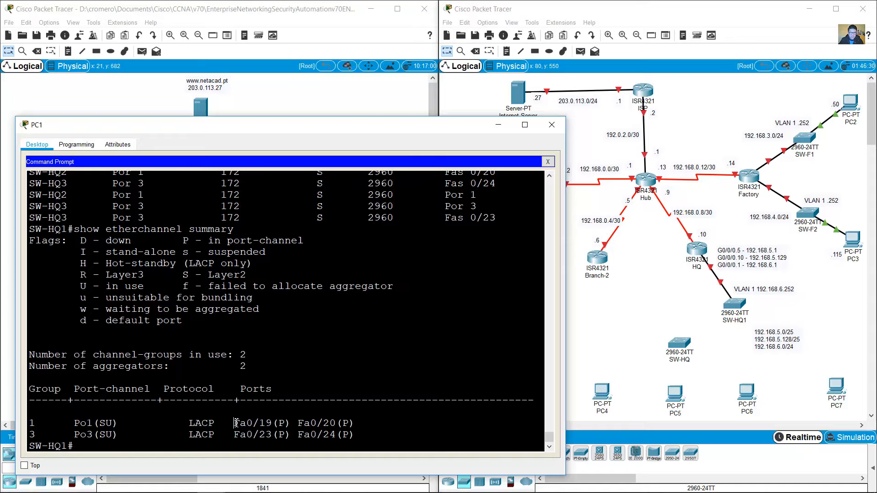
pyautogui.moveTo(236, 423); pyautogui.dragTo(356, 424)
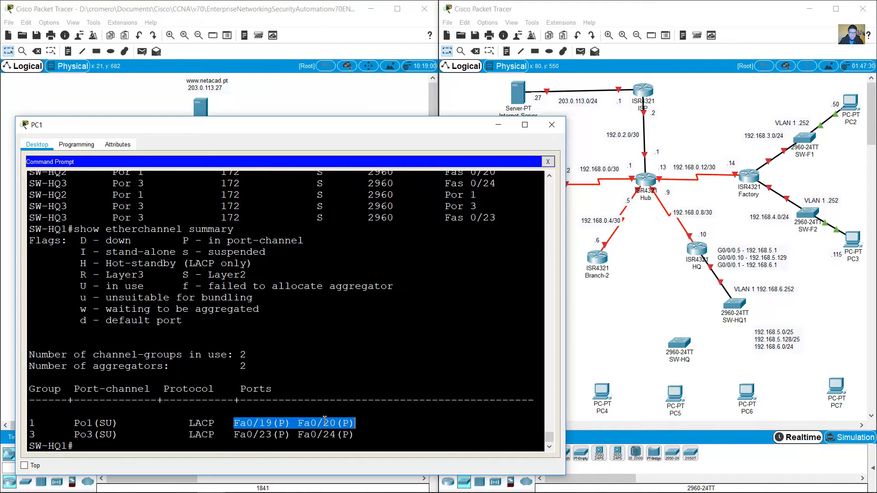
# Step: Cable SW-HQ1 Fa0/19 and Fa0/20 to SW-HQ Fa0/19 and Fa0/20 with copper straight-through
pyautogui.click(623, 307)
pyautogui.click(495, 453)
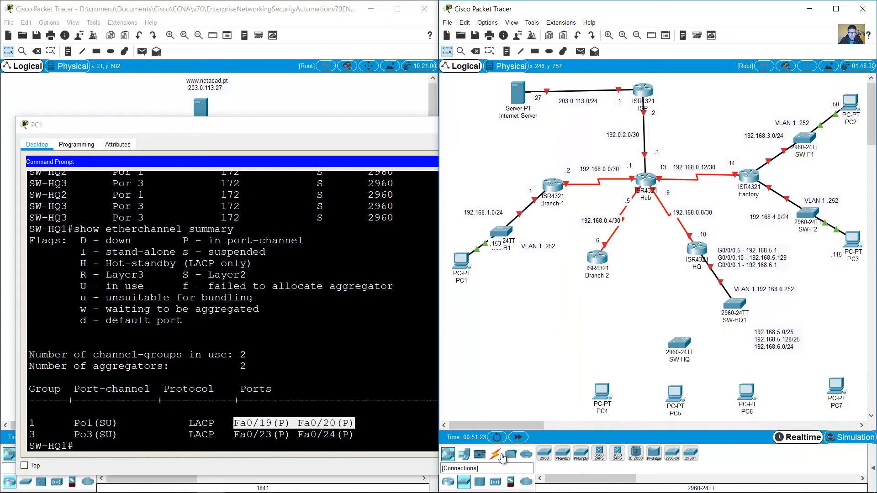
pyautogui.click(586, 455)
pyautogui.click(735, 305)
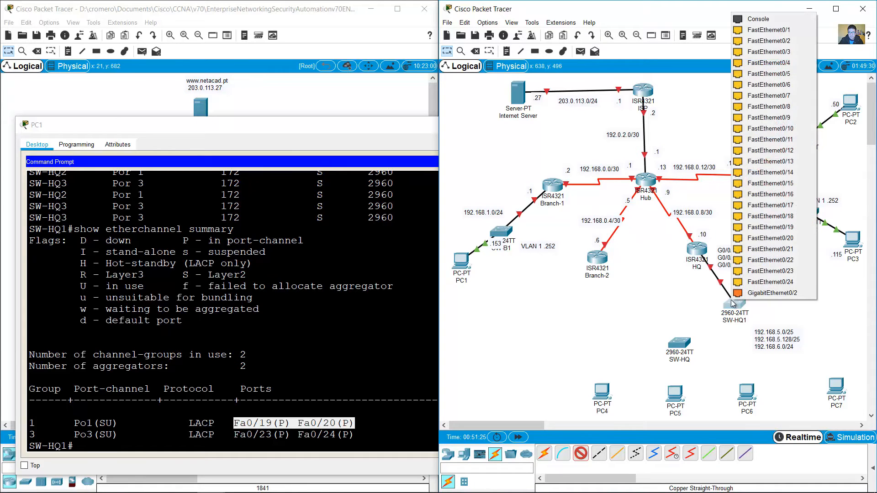
pyautogui.click(781, 228)
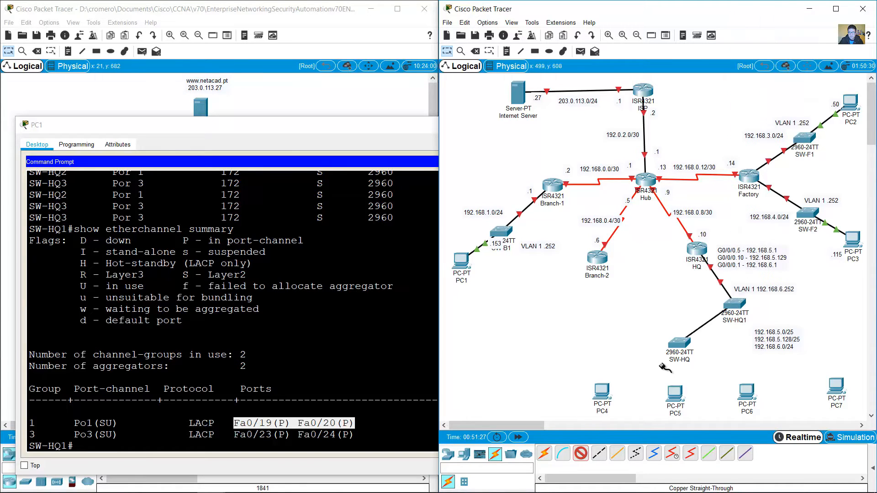
pyautogui.click(679, 344)
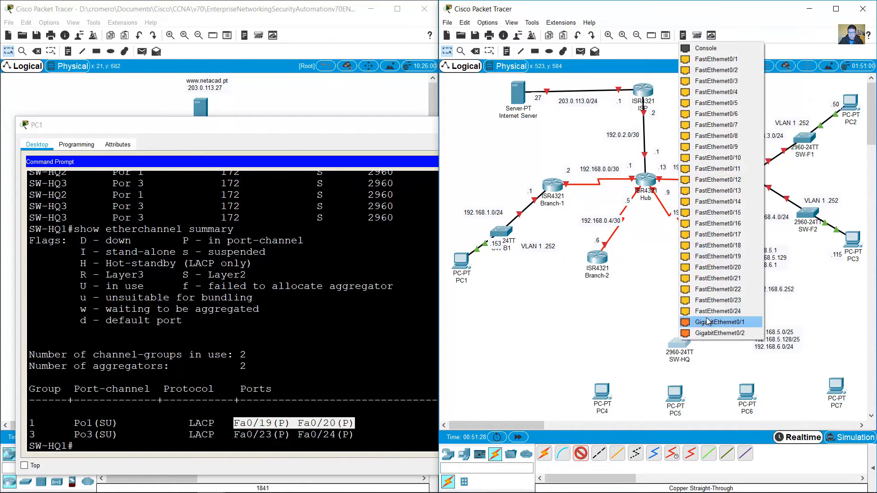
pyautogui.click(733, 262)
pyautogui.click(581, 454)
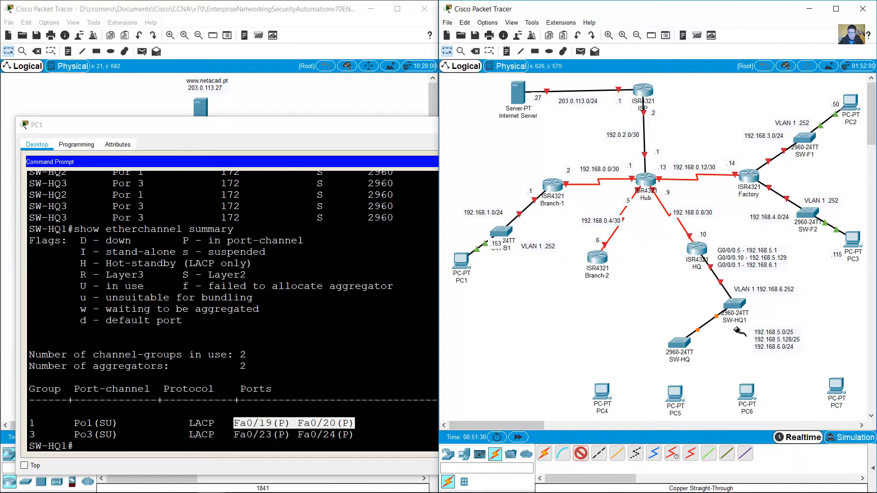
pyautogui.click(735, 304)
pyautogui.click(778, 237)
pyautogui.click(684, 342)
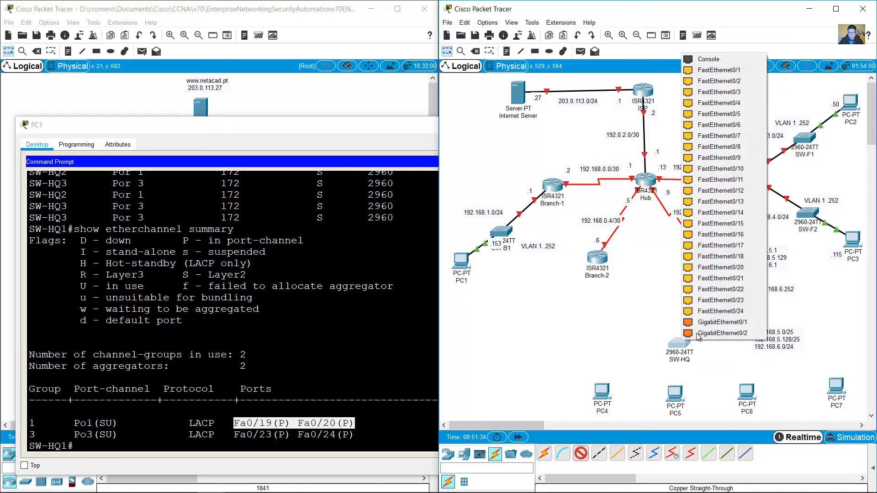
pyautogui.click(743, 270)
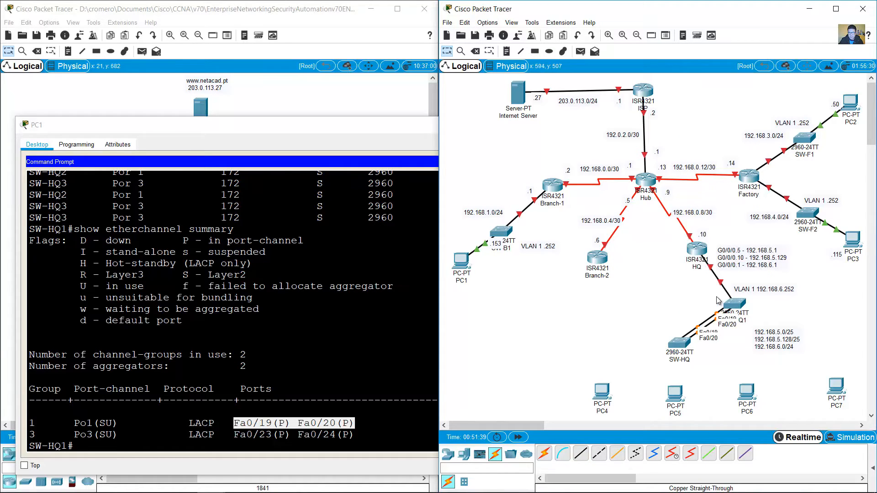
pyautogui.moveTo(683, 347); pyautogui.dragTo(681, 348)
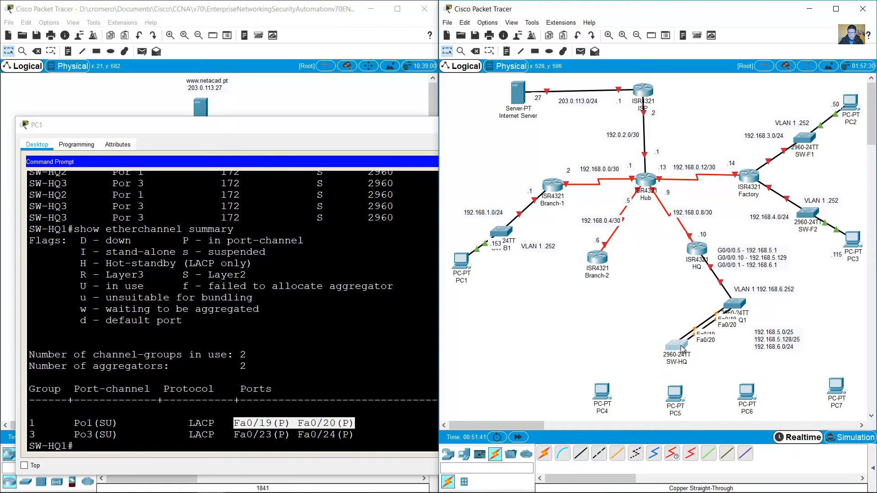
# Step: Recheck PC1's CDP output and highlight SW-HQ3 reached over Port-channel 3
pyautogui.click(187, 351)
pyautogui.scroll(10, 187, 350)
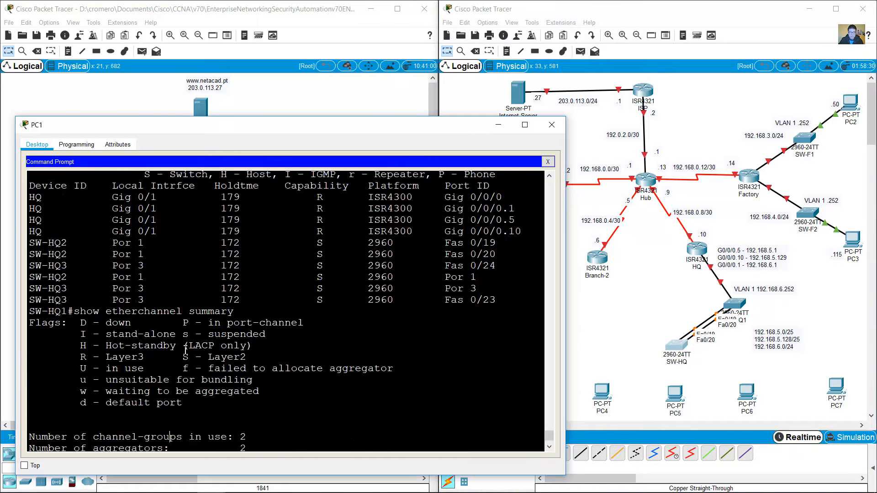
pyautogui.scroll(-4, 187, 350)
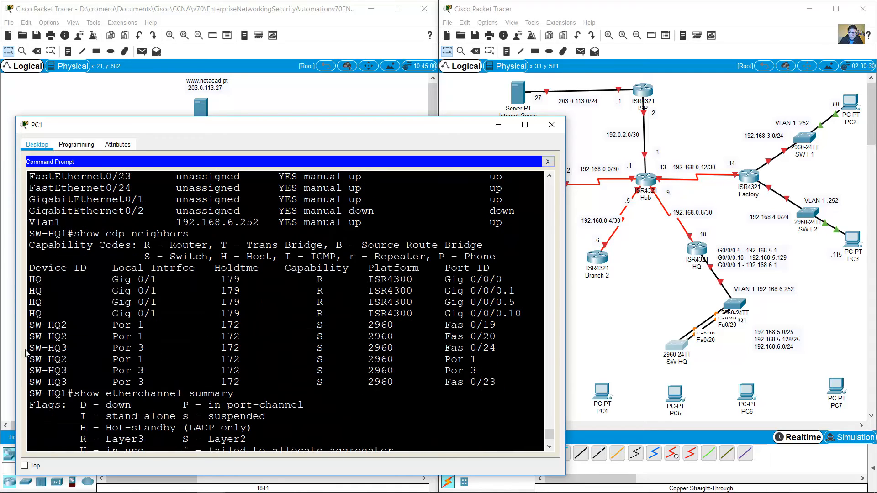
pyautogui.moveTo(29, 348); pyautogui.dragTo(394, 349)
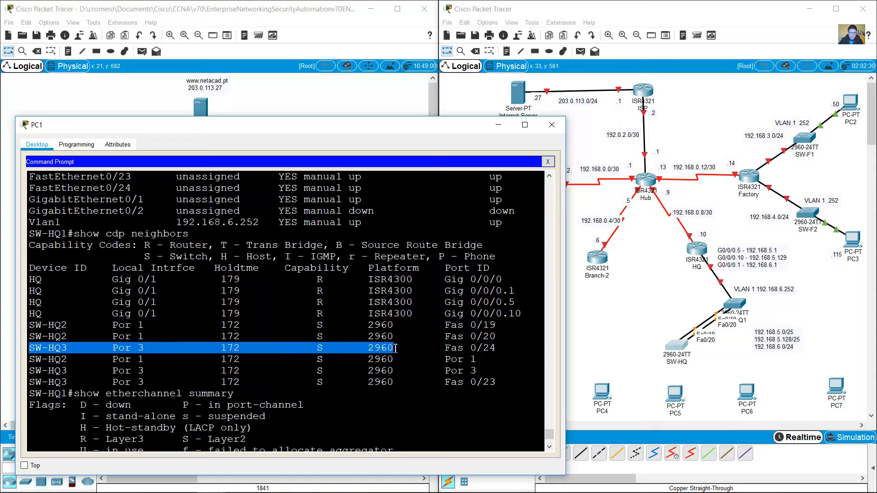
pyautogui.click(634, 324)
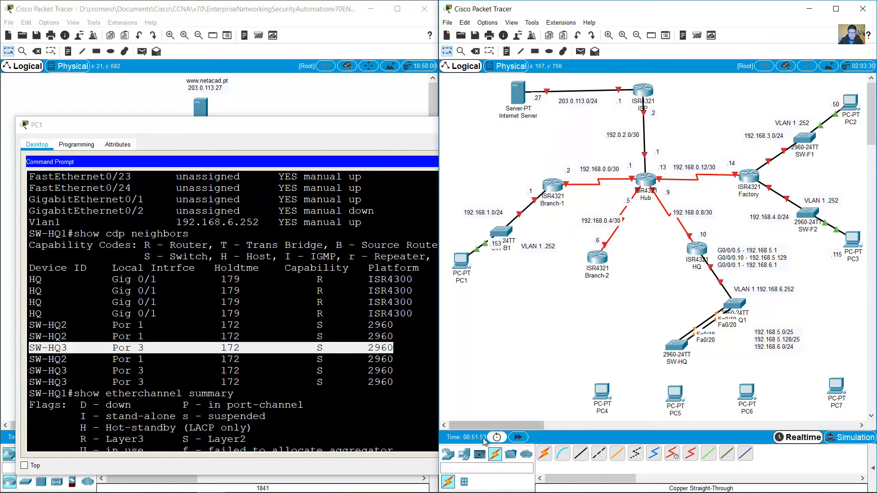
# Step: Place a new 2960-24TT switch and the subnet note beside SW-HQ1
pyautogui.click(450, 456)
pyautogui.click(464, 482)
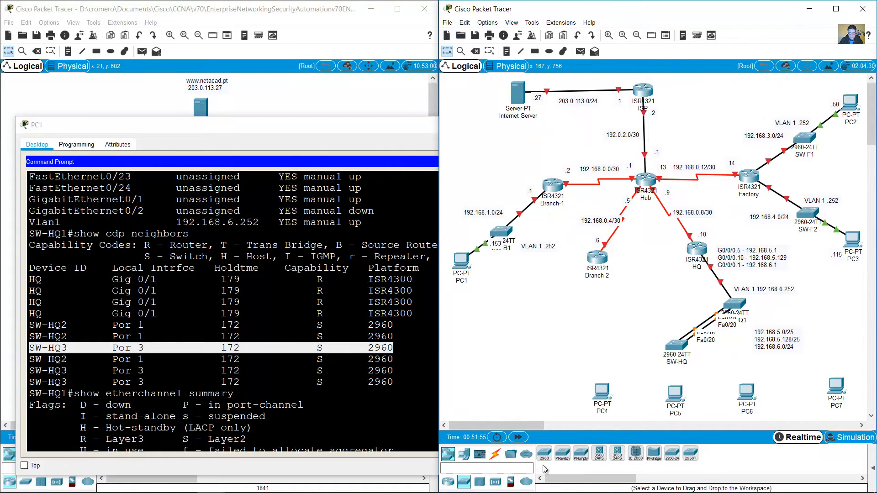
pyautogui.click(545, 459)
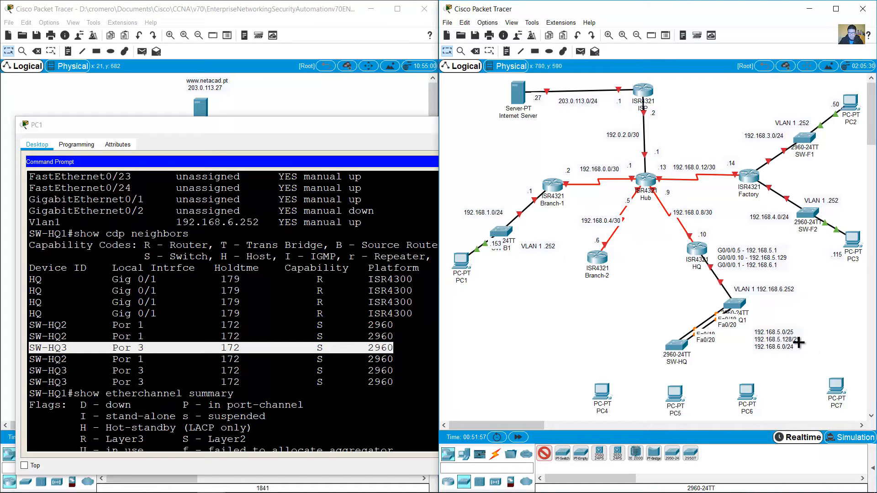
pyautogui.click(817, 339)
pyautogui.moveTo(771, 348); pyautogui.dragTo(746, 355)
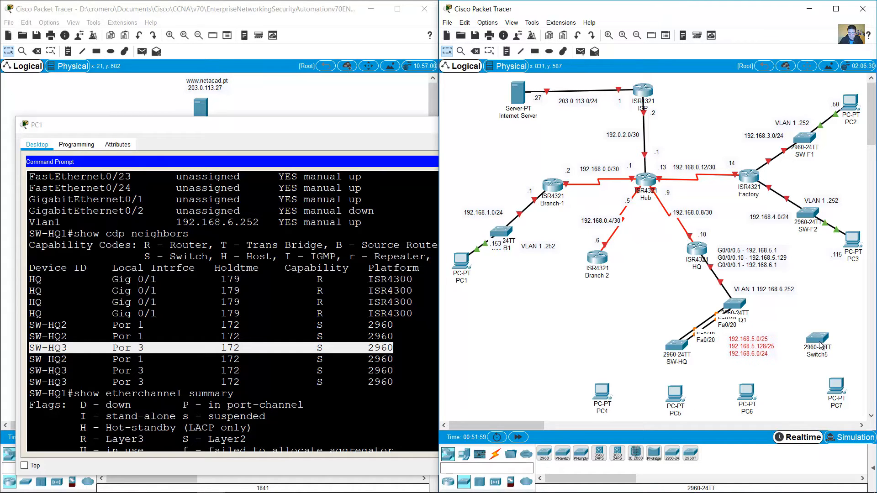
pyautogui.moveTo(817, 341); pyautogui.dragTo(798, 343)
pyautogui.click(799, 348)
# Step: Rename Switch5 to SW-HQ3 and SW-HQ to SW-HQ2
pyautogui.click(801, 356)
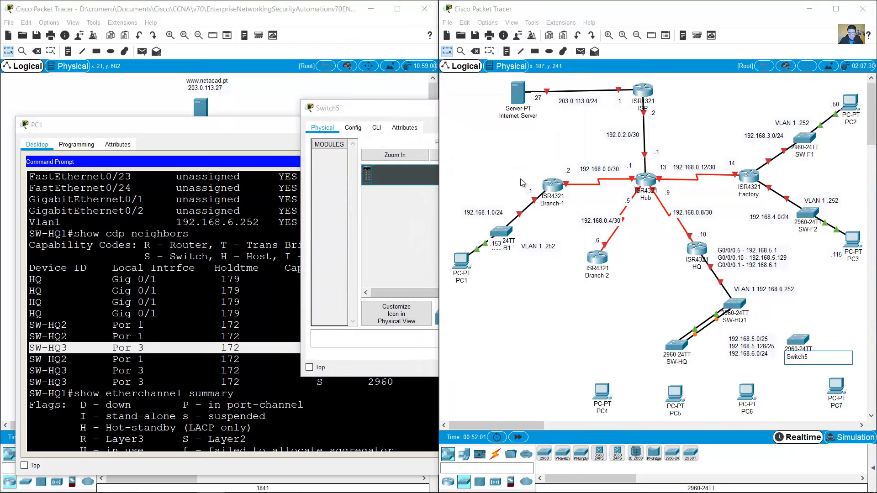
pyautogui.click(509, 109)
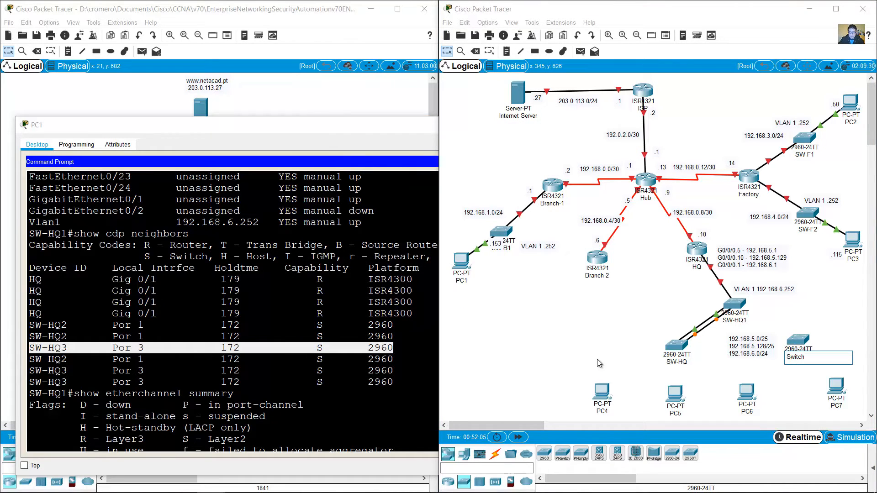
pyautogui.press('BackSpace')
pyautogui.press('BackSpace')
pyautogui.press('BackSpace')
pyautogui.click(631, 322)
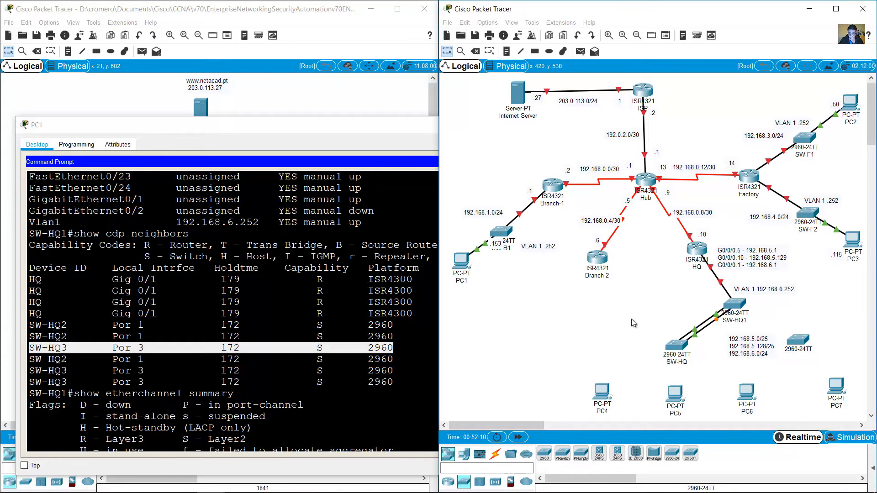
pyautogui.click(675, 361)
pyautogui.write('2')
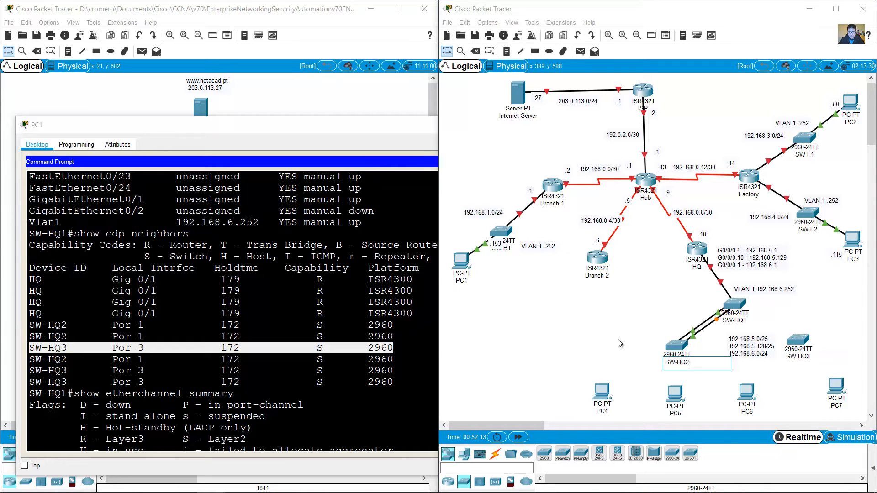
pyautogui.press('Return')
# Step: Nudge SW-HQ3 into place and highlight its Por 3 entry in PC1's terminal
pyautogui.moveTo(801, 342); pyautogui.dragTo(802, 345)
pyautogui.click(821, 328)
pyautogui.click(244, 378)
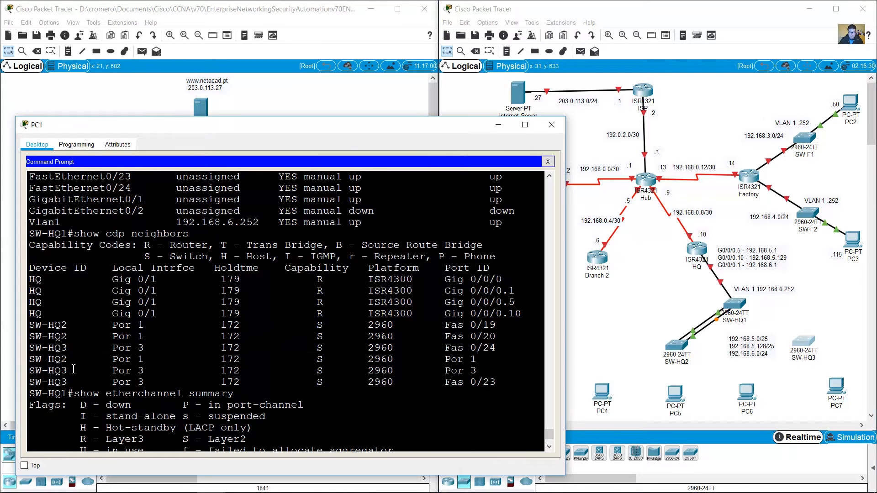
pyautogui.moveTo(55, 348); pyautogui.dragTo(150, 352)
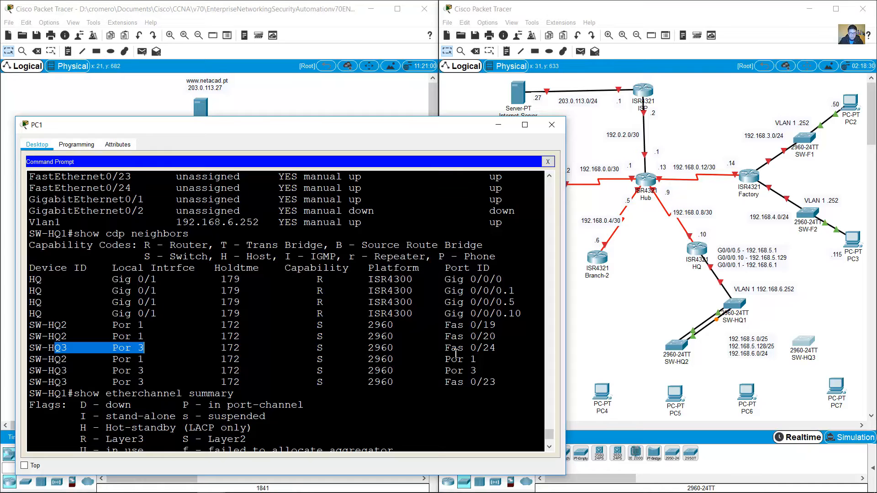
pyautogui.moveTo(442, 351); pyautogui.dragTo(443, 348)
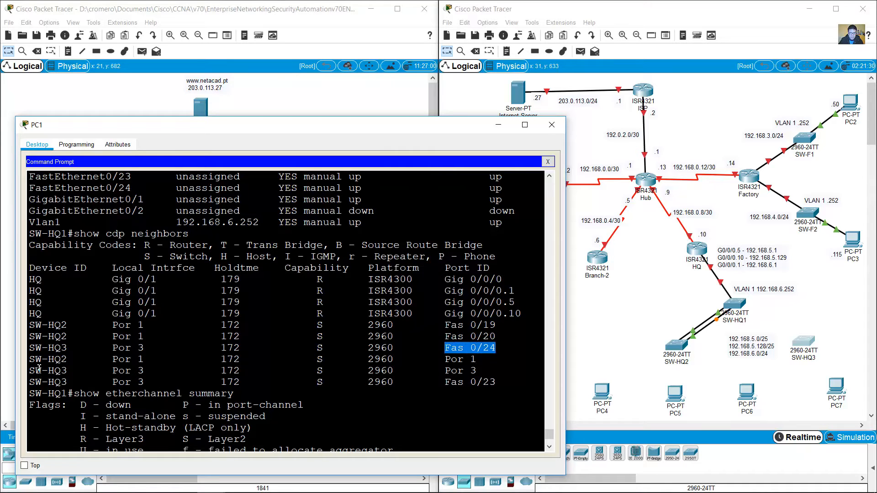
pyautogui.moveTo(37, 369); pyautogui.dragTo(145, 371)
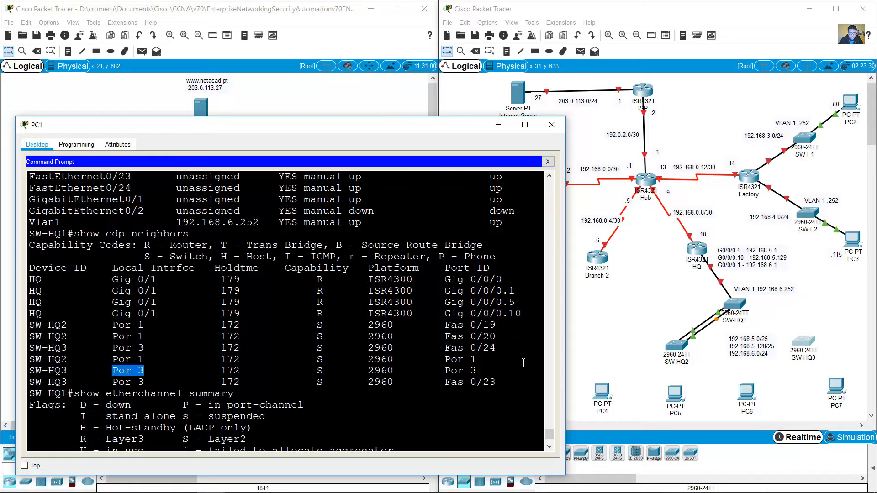
pyautogui.moveTo(449, 372); pyautogui.dragTo(112, 369)
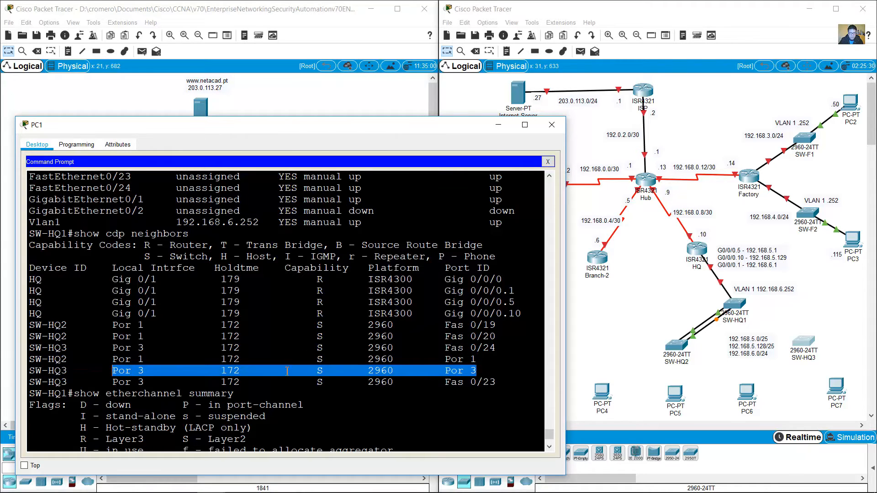
pyautogui.click(104, 377)
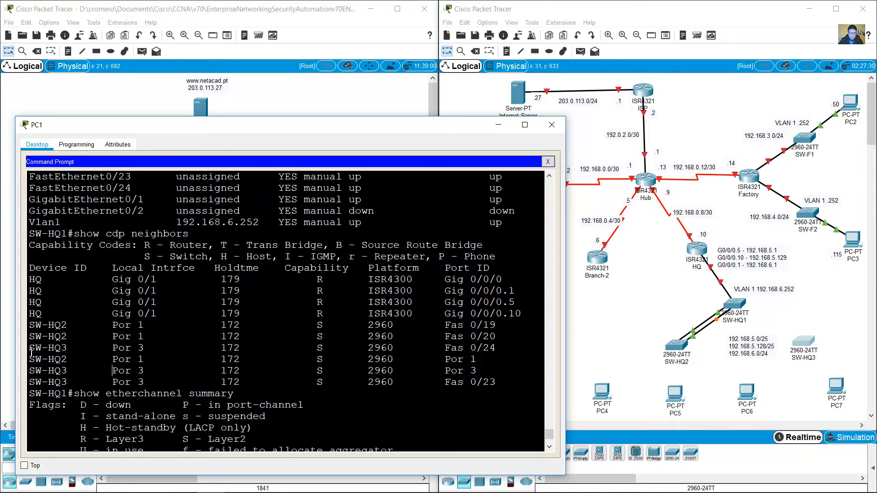
pyautogui.moveTo(31, 348); pyautogui.dragTo(531, 348)
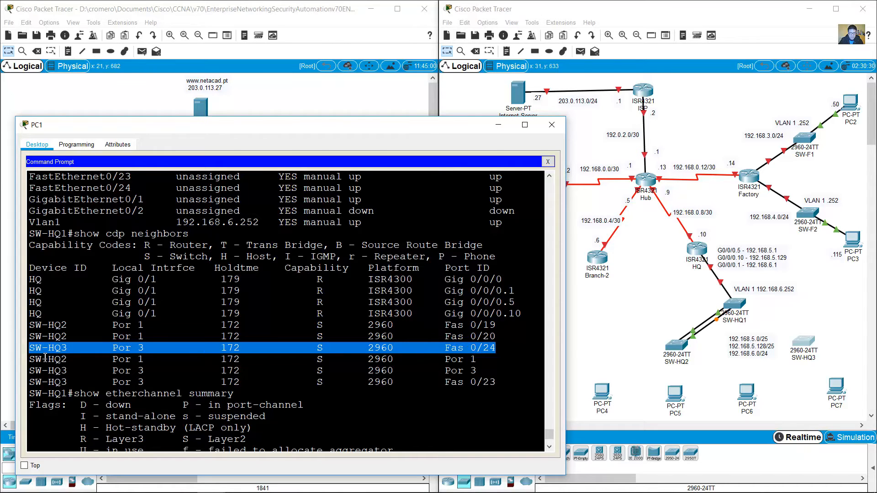
pyautogui.click(34, 348)
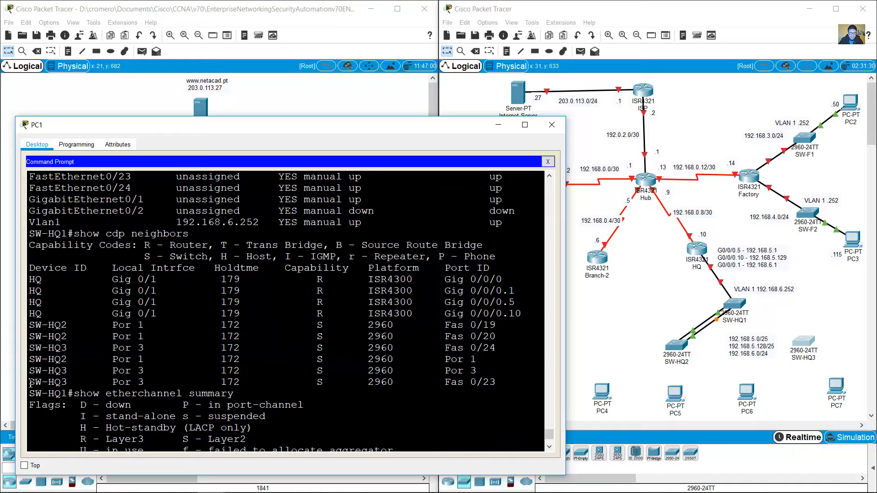
pyautogui.moveTo(30, 382); pyautogui.dragTo(157, 383)
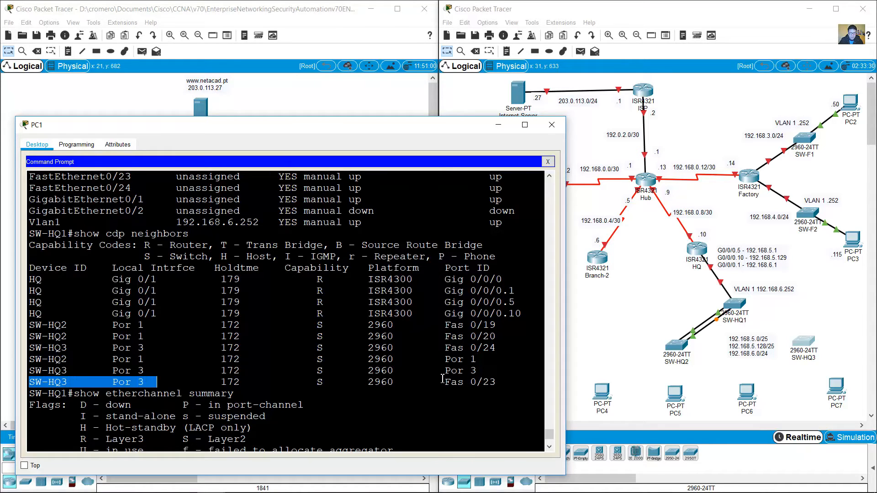
pyautogui.moveTo(442, 379); pyautogui.dragTo(494, 388)
pyautogui.scroll(-5, 255, 427)
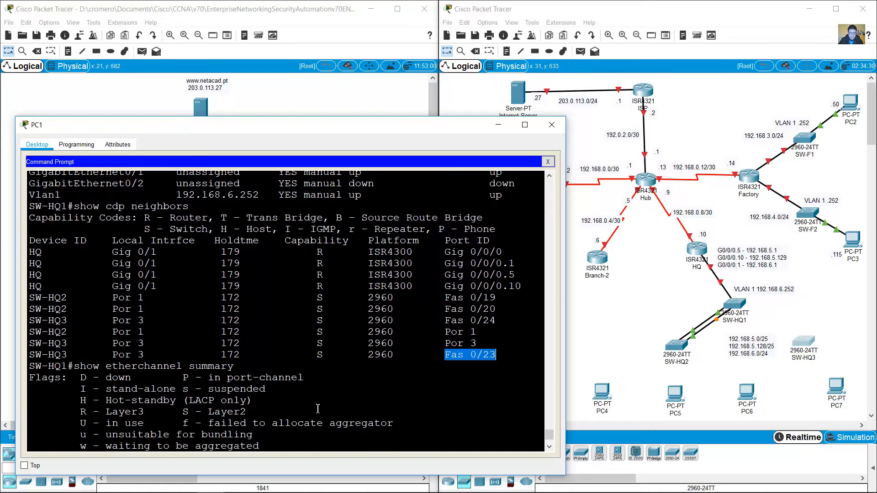
pyautogui.moveTo(74, 432); pyautogui.dragTo(117, 434)
pyautogui.moveTo(33, 445); pyautogui.dragTo(74, 445)
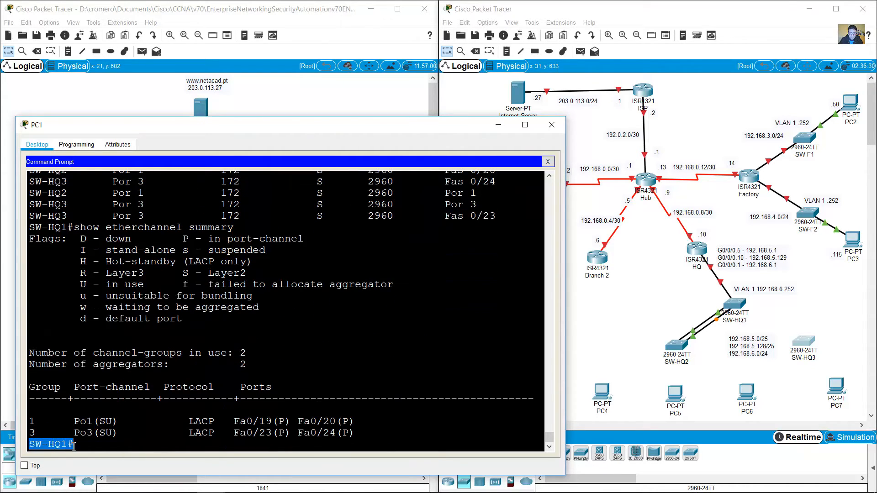
pyautogui.moveTo(233, 433); pyautogui.dragTo(351, 433)
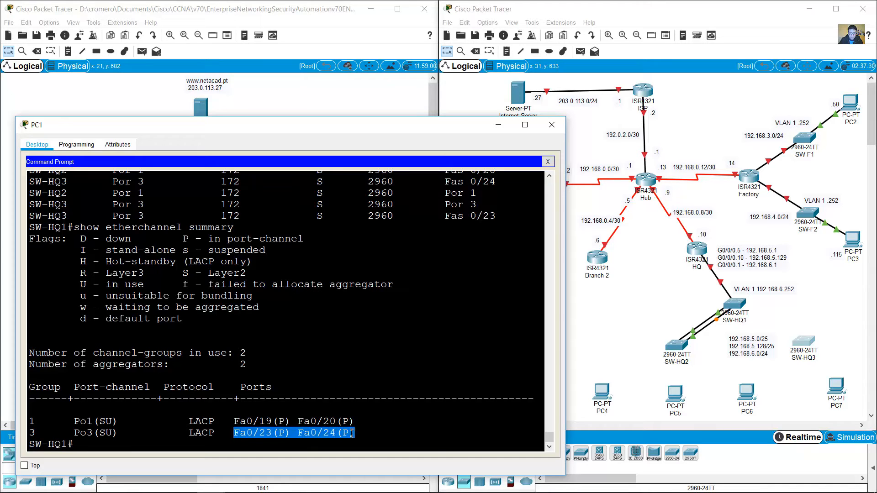
pyautogui.click(257, 437)
pyautogui.moveTo(234, 433); pyautogui.dragTo(351, 435)
pyautogui.moveTo(35, 445); pyautogui.dragTo(80, 446)
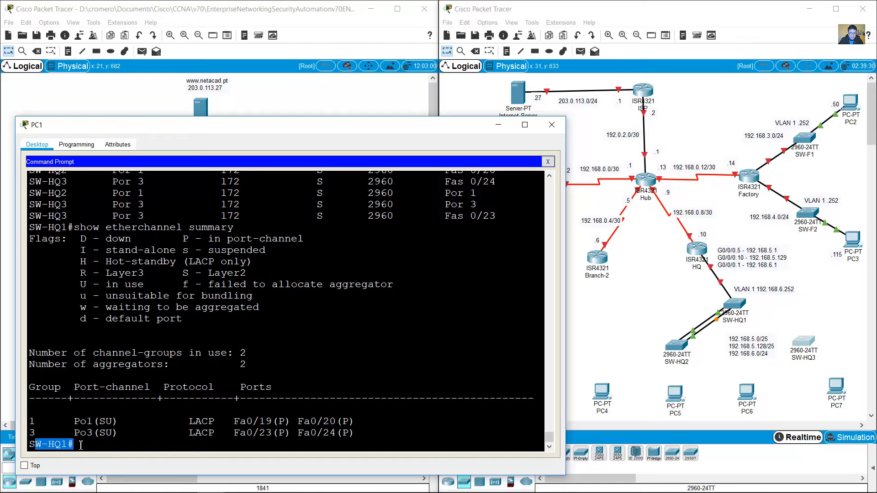
pyautogui.scroll(3, 312, 338)
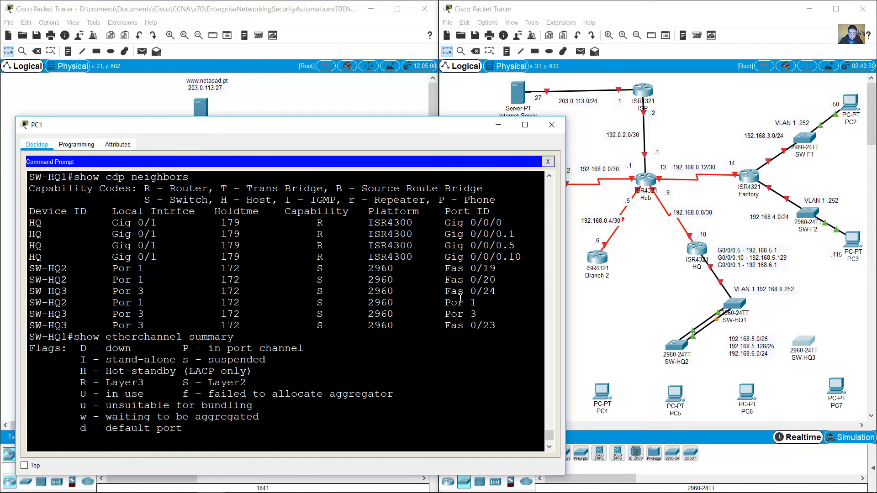
pyautogui.moveTo(450, 325); pyautogui.dragTo(496, 325)
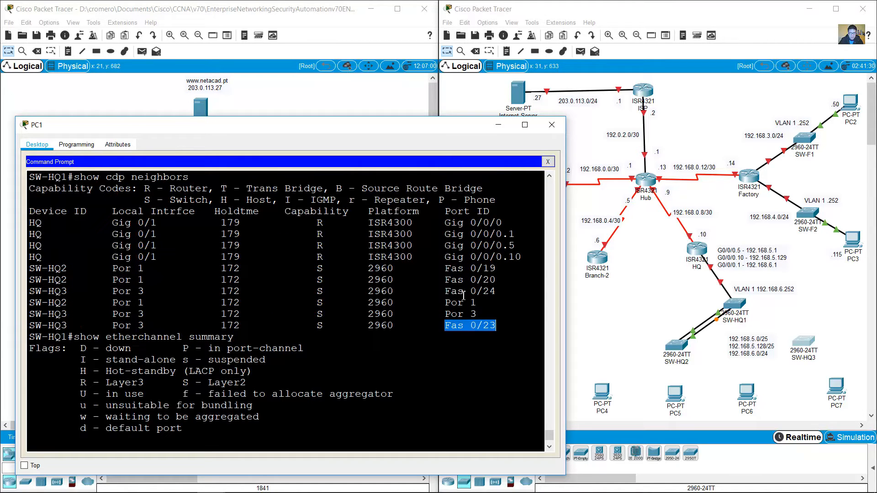
pyautogui.moveTo(451, 290); pyautogui.dragTo(29, 314)
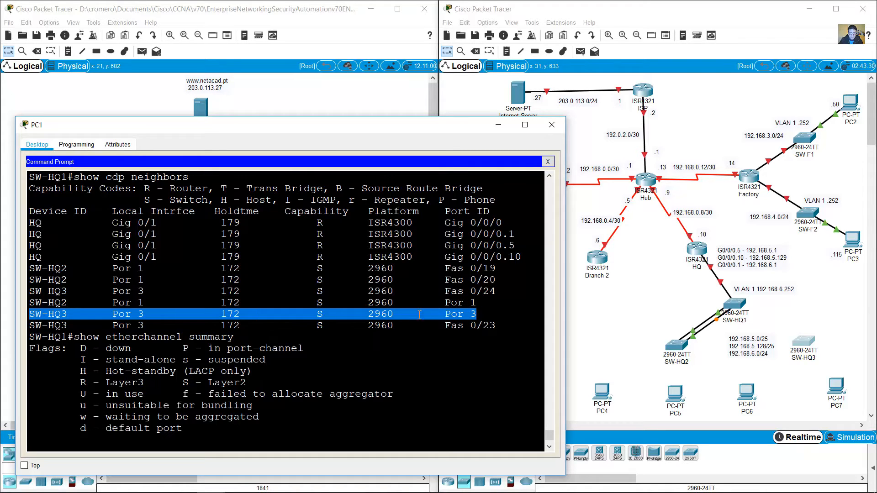
pyautogui.click(513, 306)
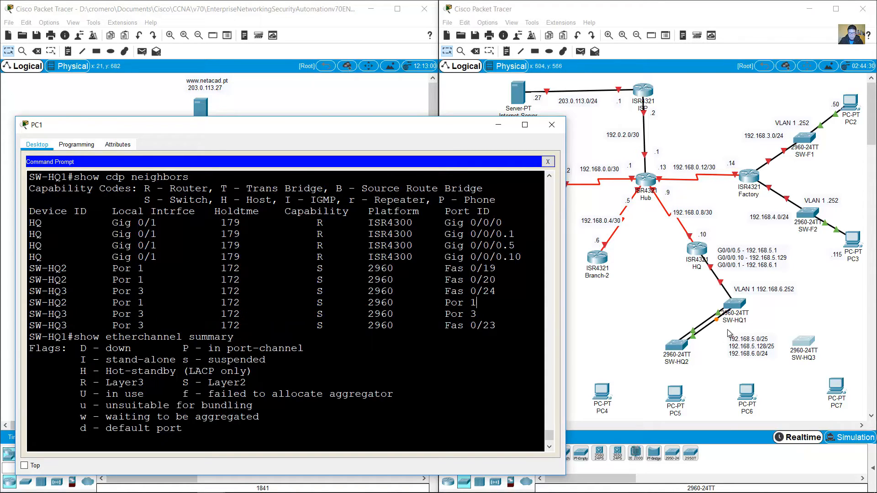
# Step: Run a copper straight-through cable from SW-HQ1 to SW-HQ3's FastEthernet0/24
pyautogui.click(657, 315)
pyautogui.click(495, 453)
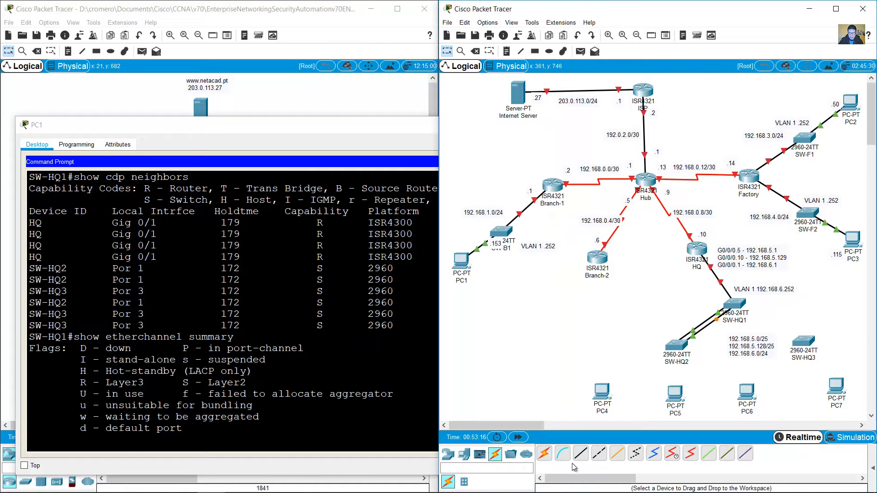
pyautogui.click(584, 457)
pyautogui.click(740, 305)
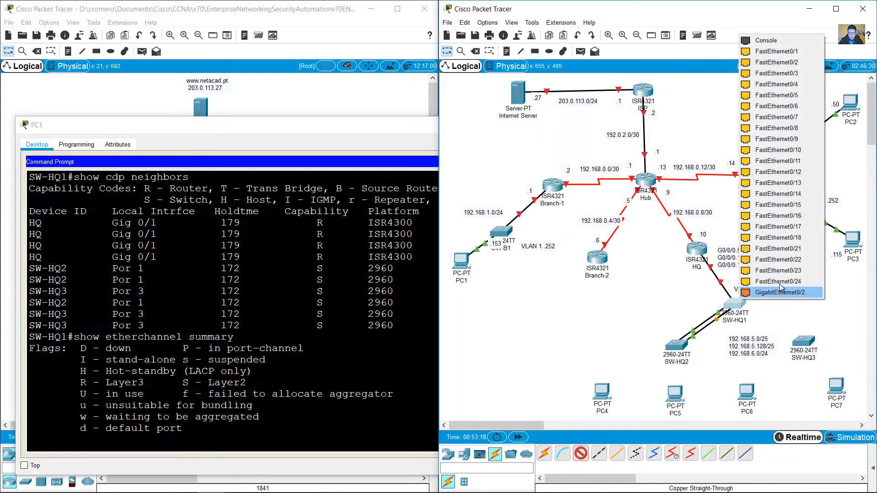
pyautogui.click(797, 291)
pyautogui.click(804, 341)
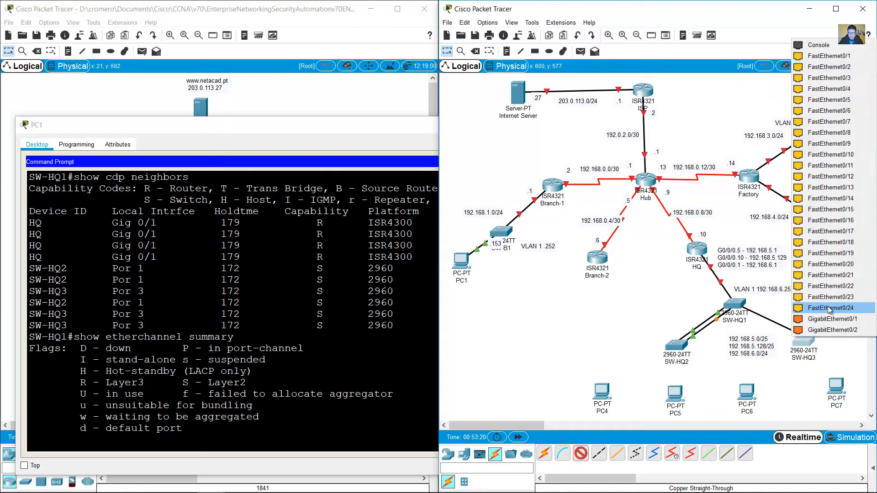
pyautogui.click(814, 307)
# Step: Add a second straight-through cable between SW-HQ1 and SW-HQ3, then return to PC1's terminal
pyautogui.click(581, 453)
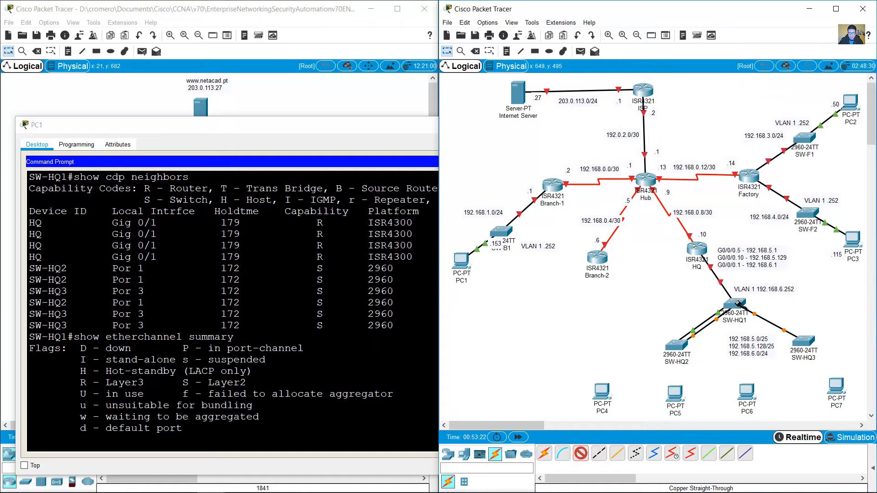
pyautogui.click(736, 302)
pyautogui.click(776, 292)
pyautogui.click(803, 342)
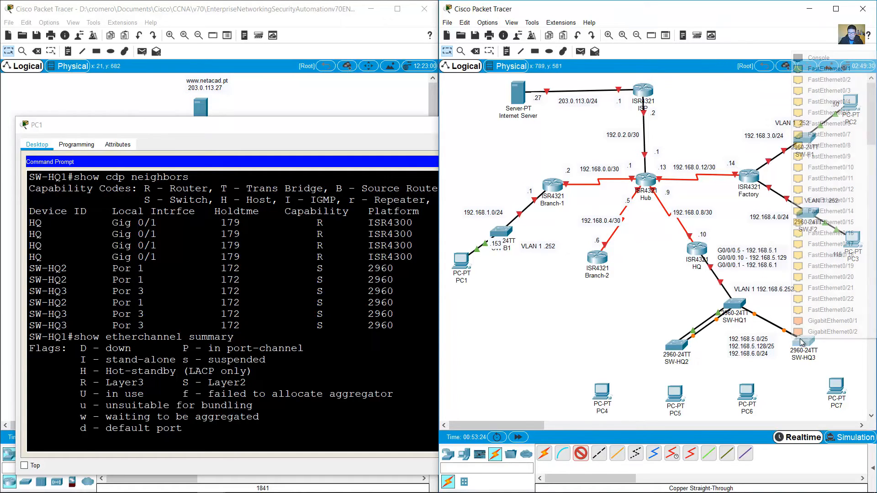
pyautogui.click(843, 325)
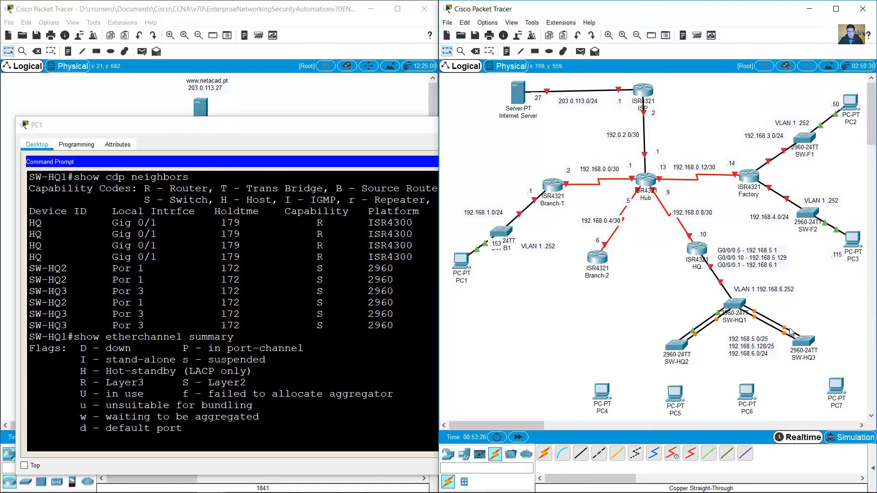
pyautogui.moveTo(784, 339)
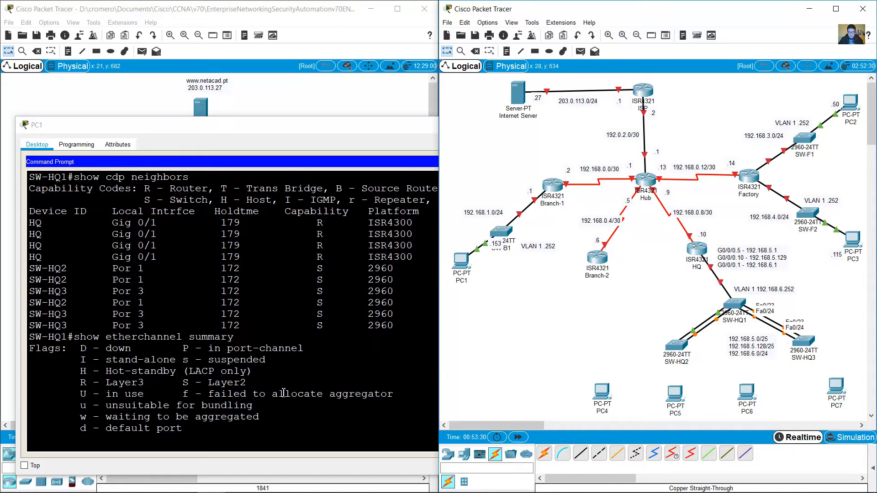
pyautogui.click(390, 438)
pyautogui.scroll(4, 298, 400)
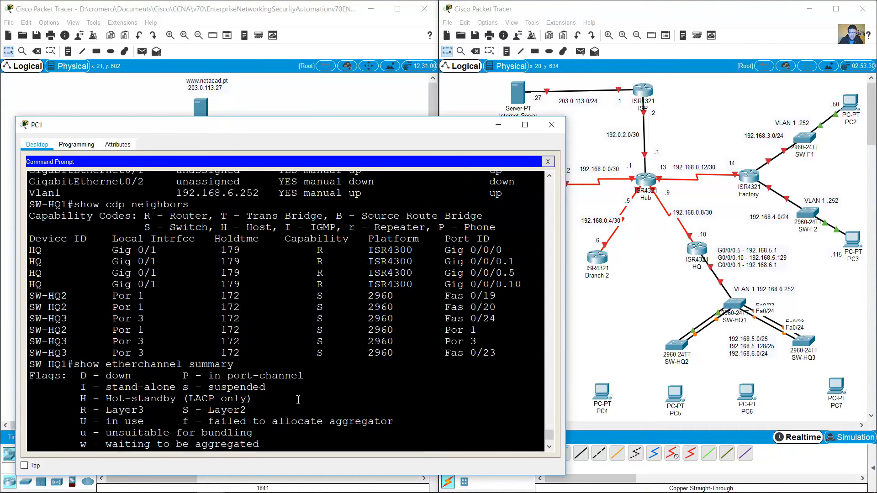
# Step: Highlight the CDP neighbors table in PC1's terminal
pyautogui.moveTo(39, 251); pyautogui.dragTo(502, 354)
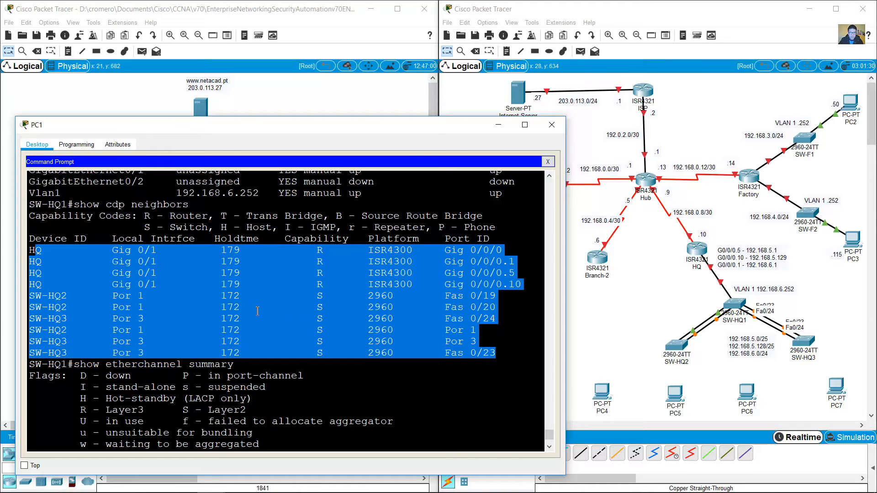
pyautogui.scroll(-4, 250, 320)
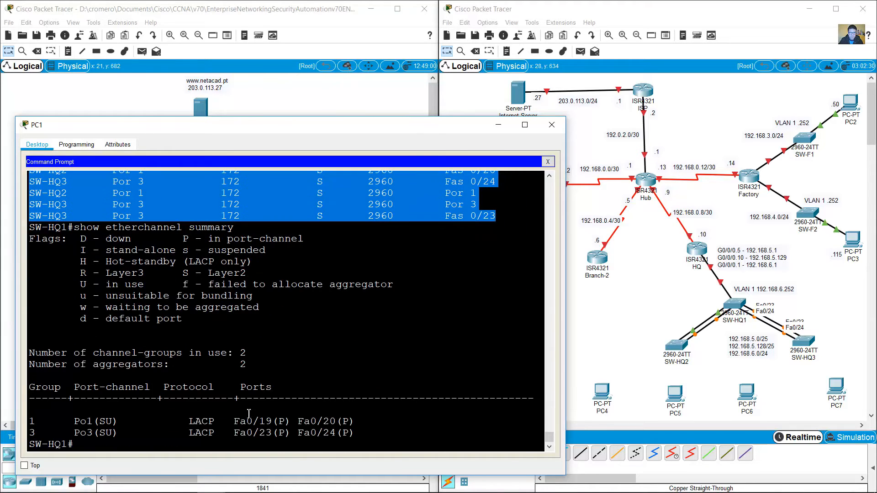
pyautogui.click(202, 443)
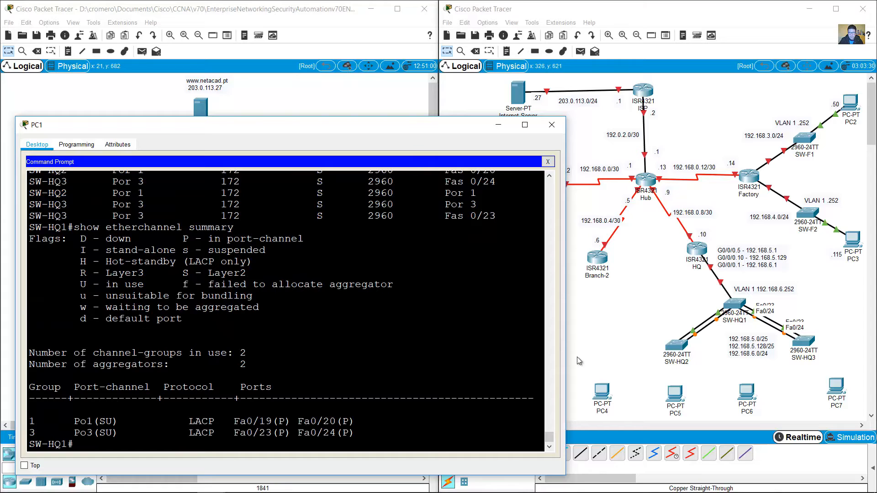
# Step: Marquee-select SW-HQ2 and SW-HQ3 on the topology, then SW-HQ2 alone, and deselect
pyautogui.moveTo(598, 329); pyautogui.dragTo(831, 360)
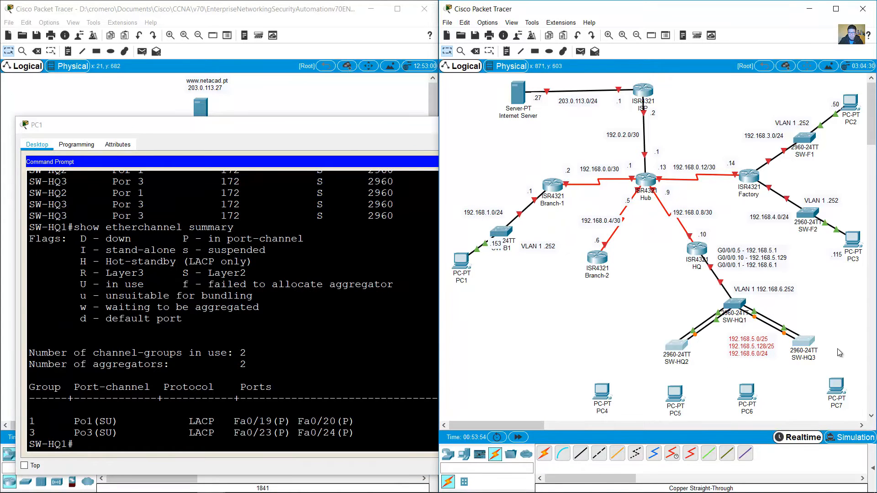
pyautogui.click(837, 350)
pyautogui.moveTo(690, 370)
pyautogui.mouseDown()
pyautogui.moveTo(643, 339)
pyautogui.moveTo(696, 368)
pyautogui.mouseUp()
pyautogui.click(646, 315)
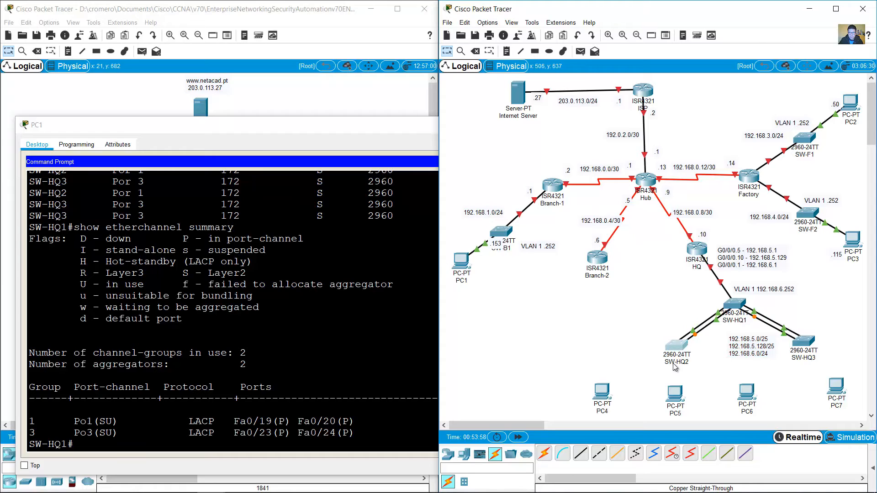
pyautogui.click(267, 359)
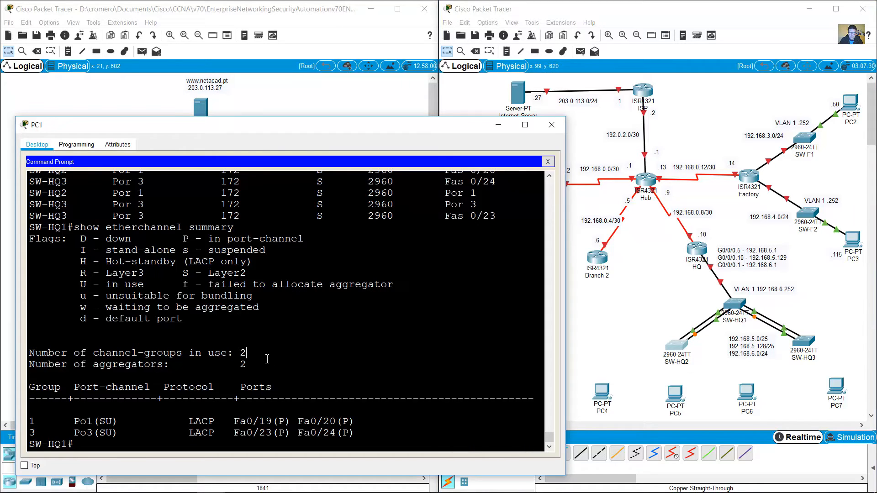
pyautogui.click(784, 375)
pyautogui.click(267, 378)
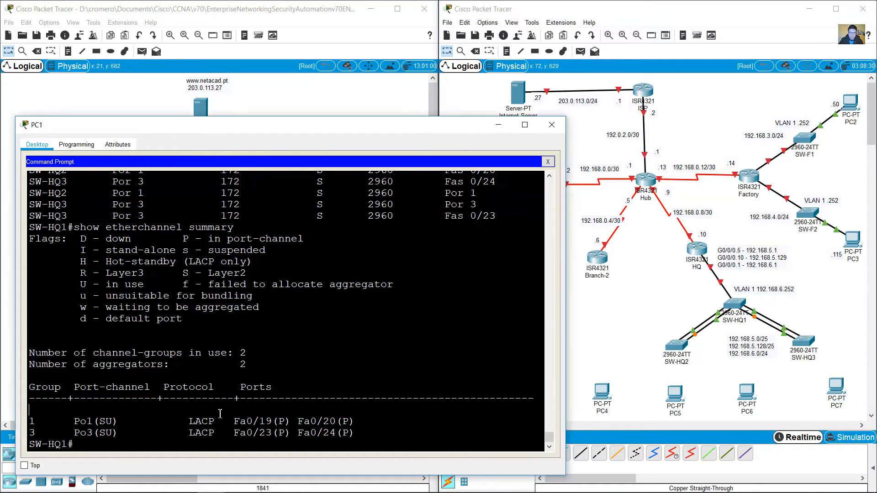
# Step: Run show cdp neighbors detail on SW-HQ1 and page through the whole output
pyautogui.write('show ip int brief')
pyautogui.press('Up')
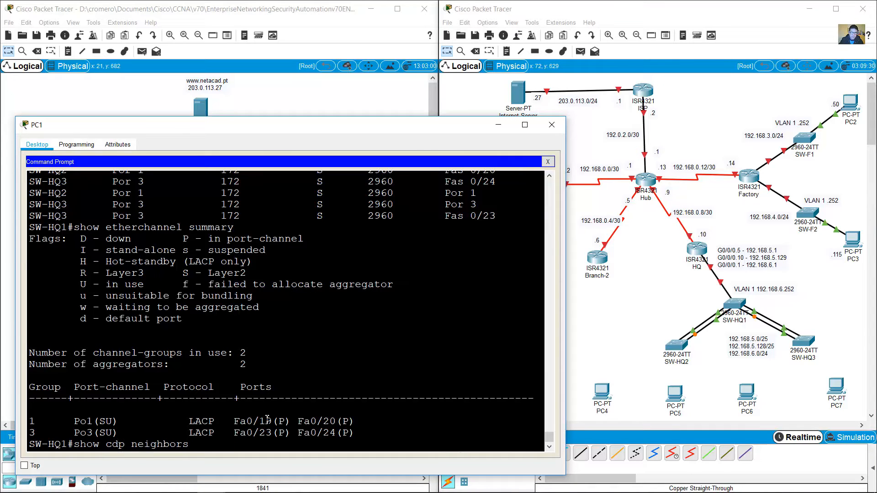
pyautogui.write('deatil')
pyautogui.press('BackSpace')
pyautogui.press('BackSpace')
pyautogui.press('BackSpace')
pyautogui.press('BackSpace')
pyautogui.write('tail')
pyautogui.press('Return')
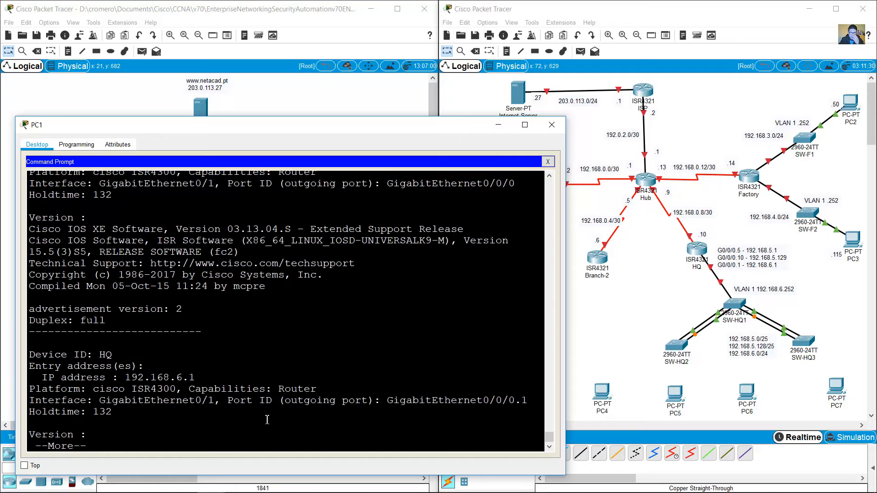
pyautogui.press('space')
pyautogui.press('space')
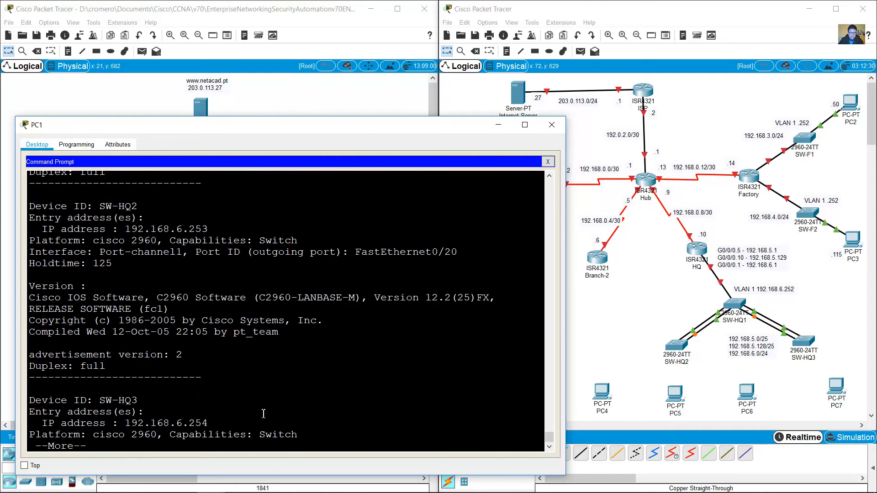
pyautogui.press('space')
pyautogui.press('space')
# Step: Scroll back up the CDP detail and highlight the HQ device name
pyautogui.scroll(3, 256, 418)
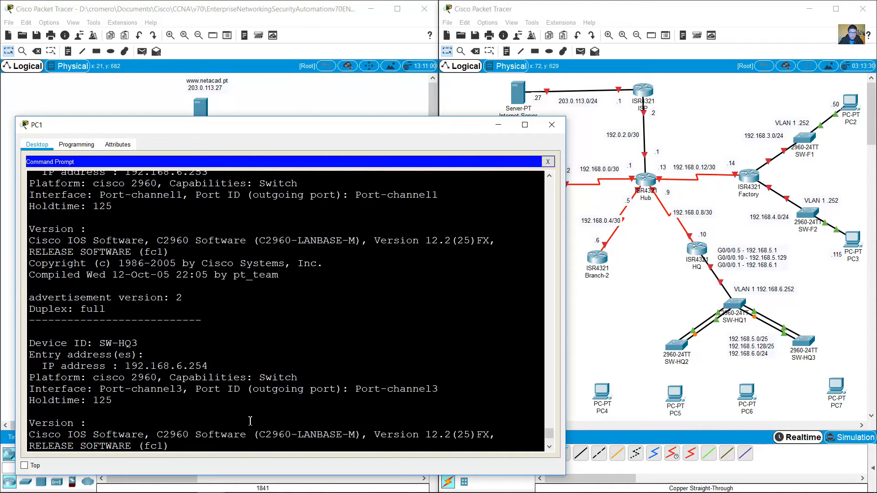
pyautogui.scroll(6, 250, 421)
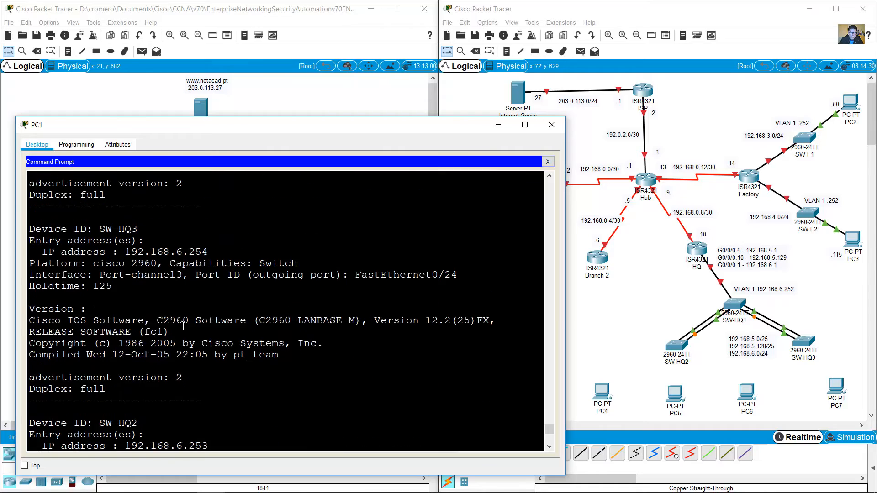
pyautogui.scroll(8, 183, 326)
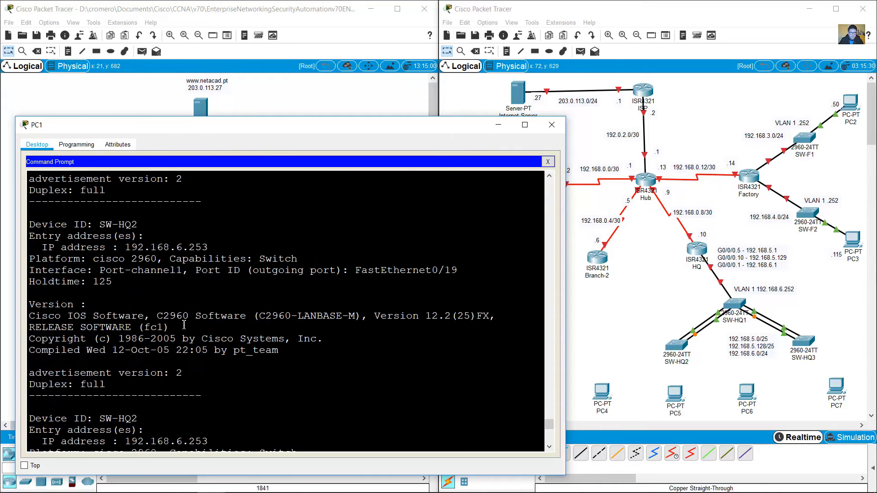
pyautogui.scroll(6, 176, 311)
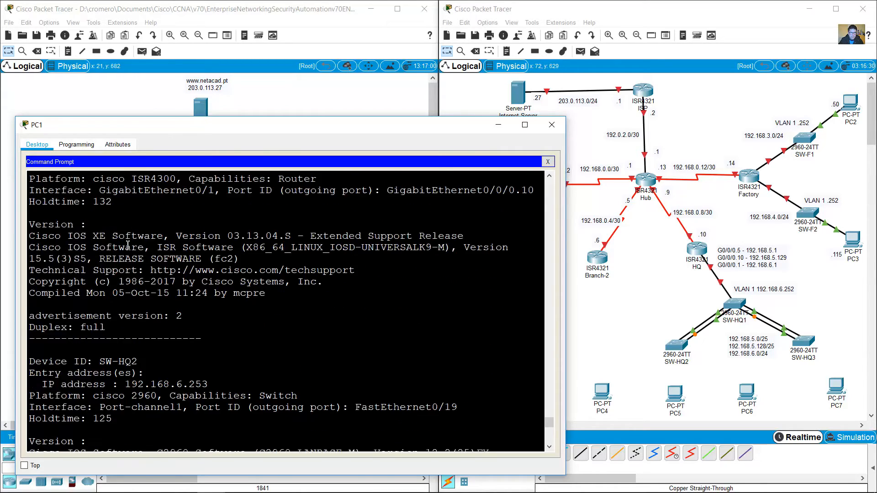
pyautogui.scroll(-1, 127, 244)
pyautogui.scroll(1, 98, 220)
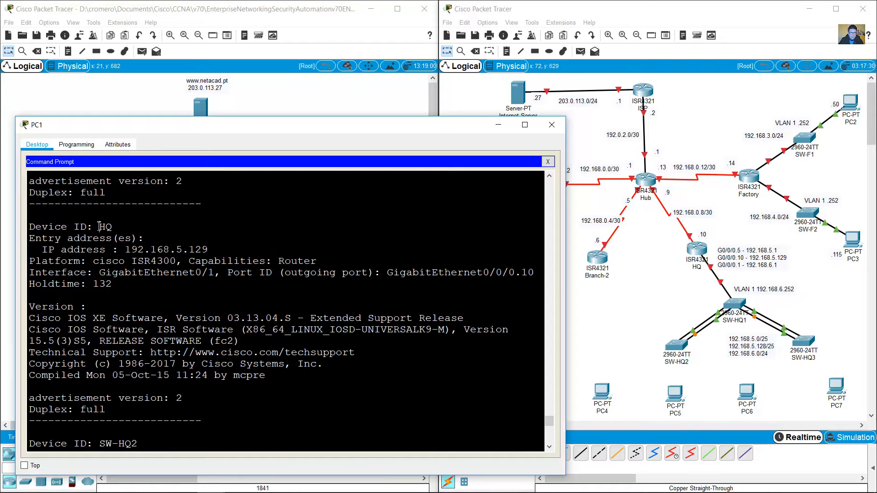
pyautogui.doubleClick(103, 227)
# Step: Move the VLAN 1 192.168.6.252 label beside SW-HQ1 on the topology
pyautogui.click(640, 279)
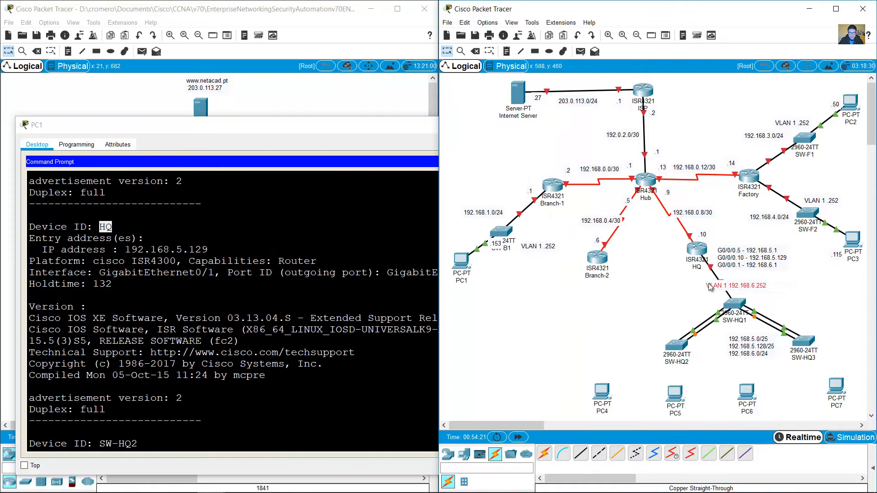
pyautogui.moveTo(710, 287); pyautogui.dragTo(750, 296)
pyautogui.moveTo(689, 304)
pyautogui.mouseDown()
pyautogui.moveTo(689, 259)
pyautogui.moveTo(698, 251)
pyautogui.mouseUp()
# Step: Highlight SW-HQ2's device ID in the CDP detail output
pyautogui.click(169, 340)
pyautogui.scroll(-4, 168, 338)
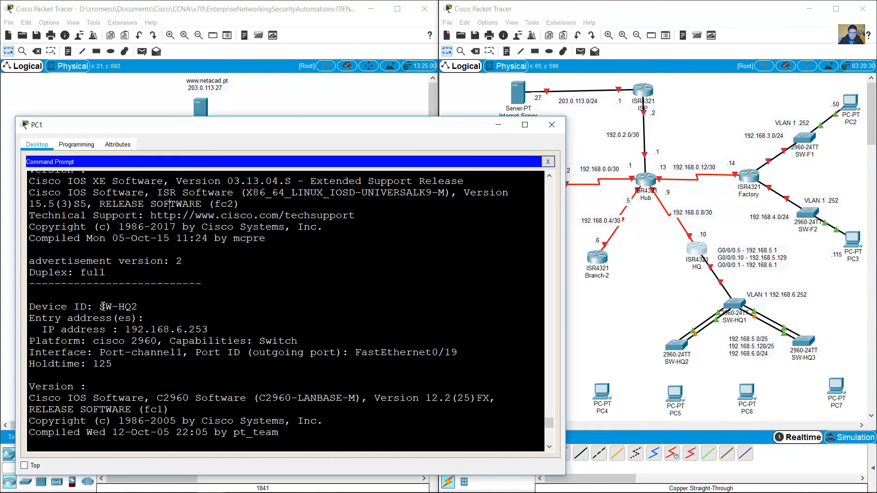
pyautogui.moveTo(100, 306); pyautogui.dragTo(209, 330)
pyautogui.scroll(-4, 218, 331)
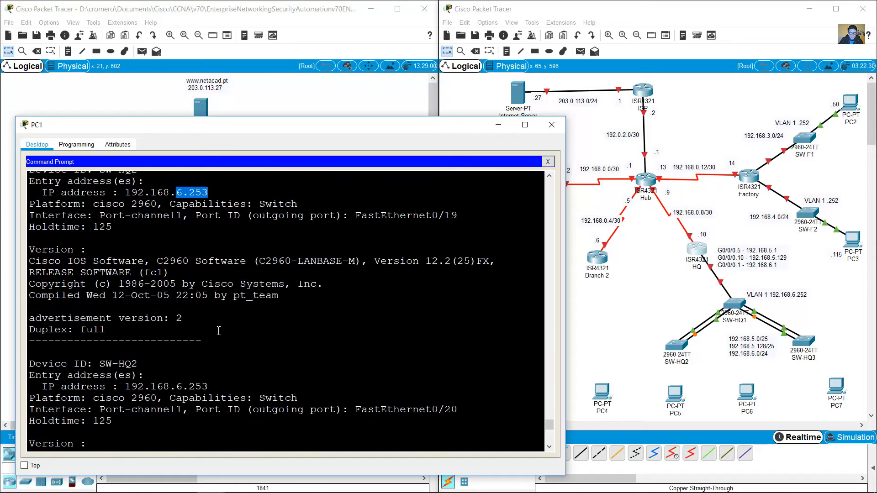
# Step: Copy the VLAN 1 label beside SW-HQ2 and change it to 192.168.6.253
pyautogui.click(793, 297)
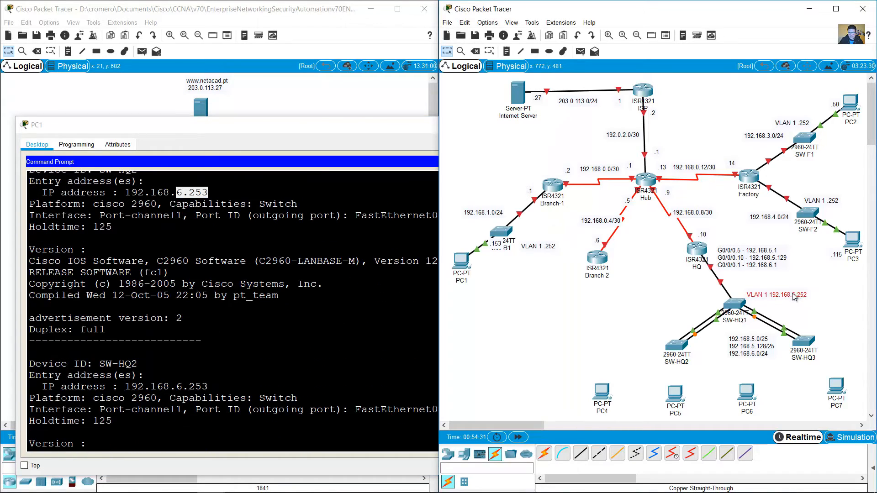
pyautogui.moveTo(796, 294); pyautogui.dragTo(801, 295)
pyautogui.hotkey('ctrl', 'c')
pyautogui.hotkey('ctrl', 'v')
pyautogui.moveTo(764, 274); pyautogui.dragTo(567, 333)
pyautogui.doubleClick(628, 334)
pyautogui.press('BackSpace')
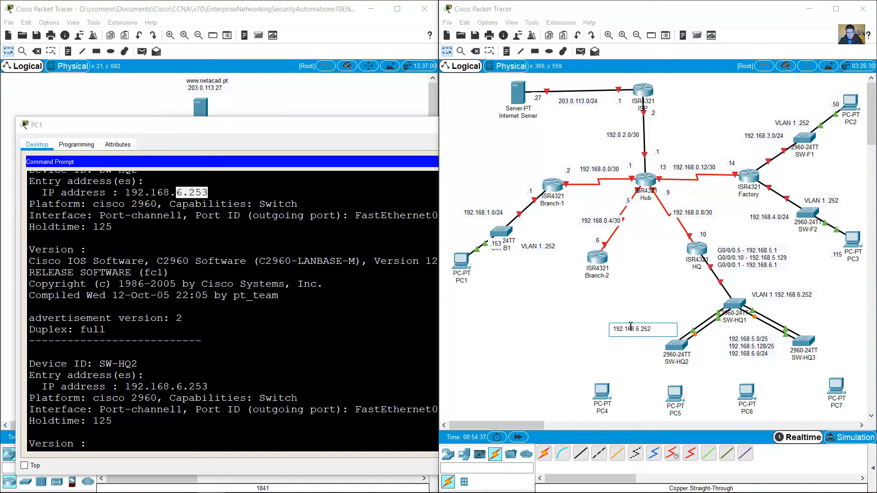
pyautogui.press('BackSpace')
pyautogui.write('3')
pyautogui.click(620, 316)
pyautogui.moveTo(638, 336); pyautogui.dragTo(652, 340)
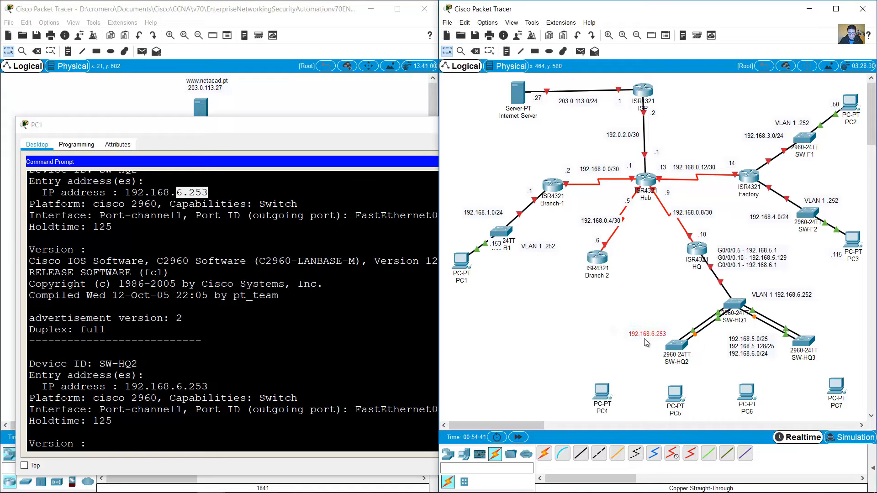
# Step: Find and highlight SW-HQ3's address 192.168.6.254 in the CDP output
pyautogui.click(297, 337)
pyautogui.scroll(-2, 302, 341)
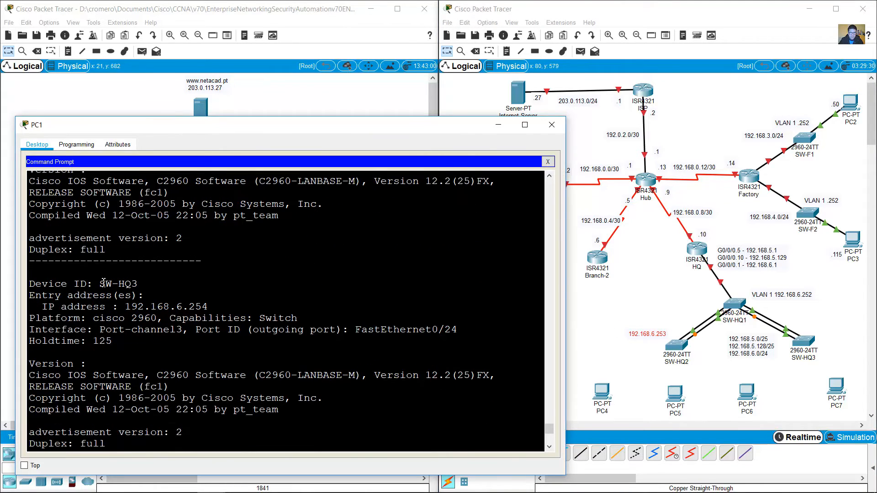
pyautogui.moveTo(105, 283); pyautogui.dragTo(138, 283)
pyautogui.moveTo(176, 306); pyautogui.dragTo(228, 311)
# Step: Place a label copy beside SW-HQ3 and change it to 192.168.6.254
pyautogui.click(659, 336)
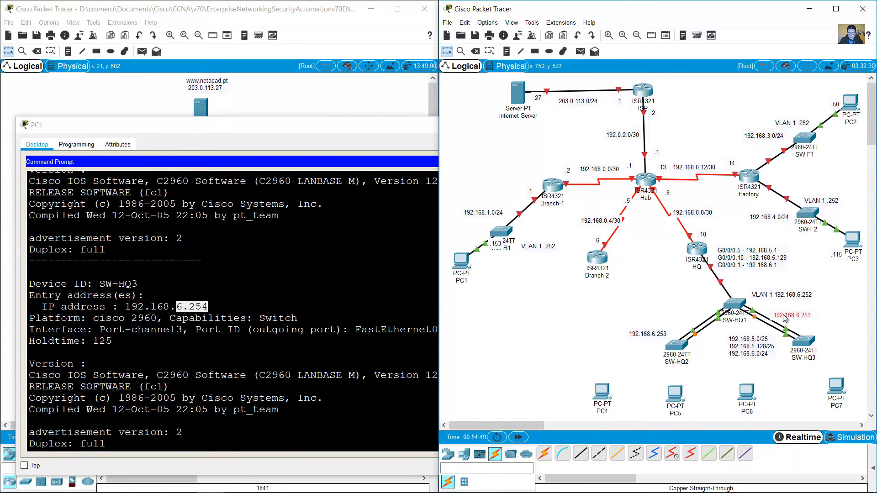
pyautogui.moveTo(785, 318); pyautogui.dragTo(814, 326)
pyautogui.click(847, 330)
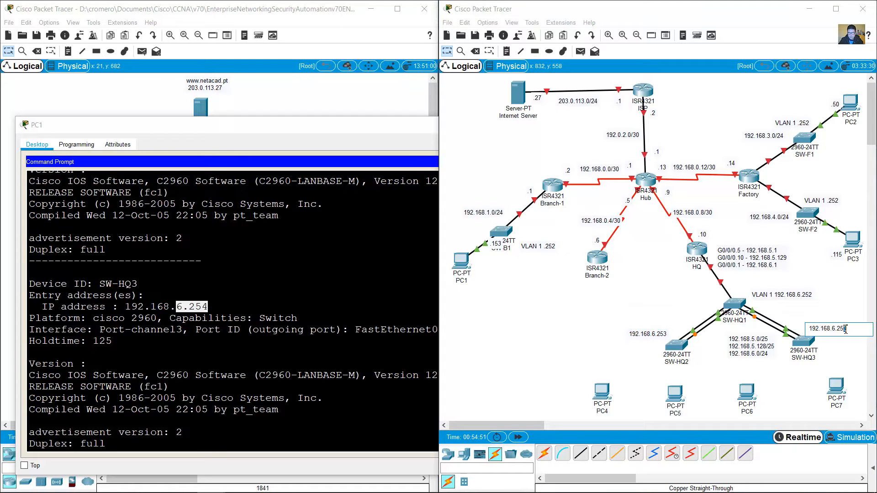
pyautogui.write('4')
pyautogui.click(256, 398)
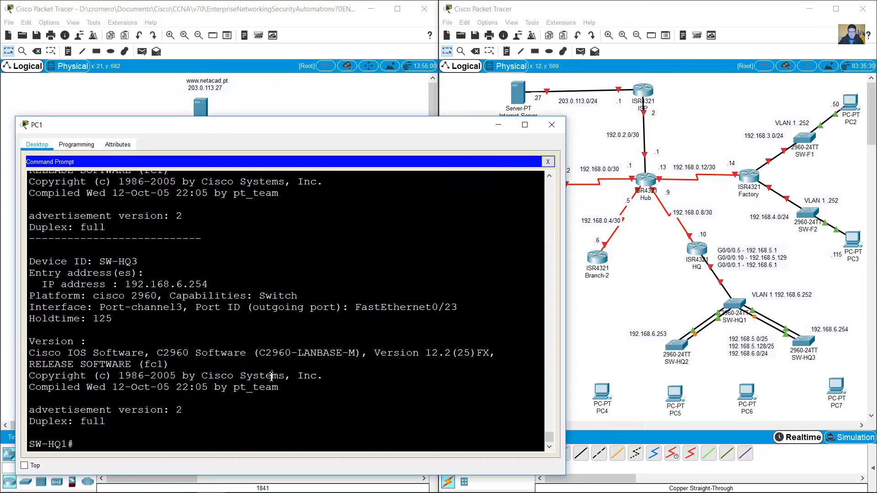
# Step: Telnet to SW-HQ2 at 192.168.6.253, log in and enter privileged mode
pyautogui.press('Up')
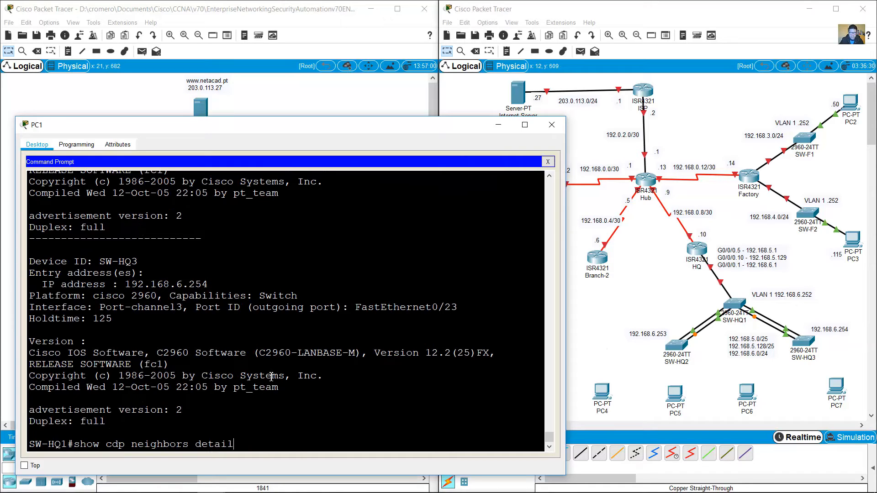
pyautogui.press('Up')
pyautogui.press('Up')
pyautogui.press('Up')
pyautogui.press('Up')
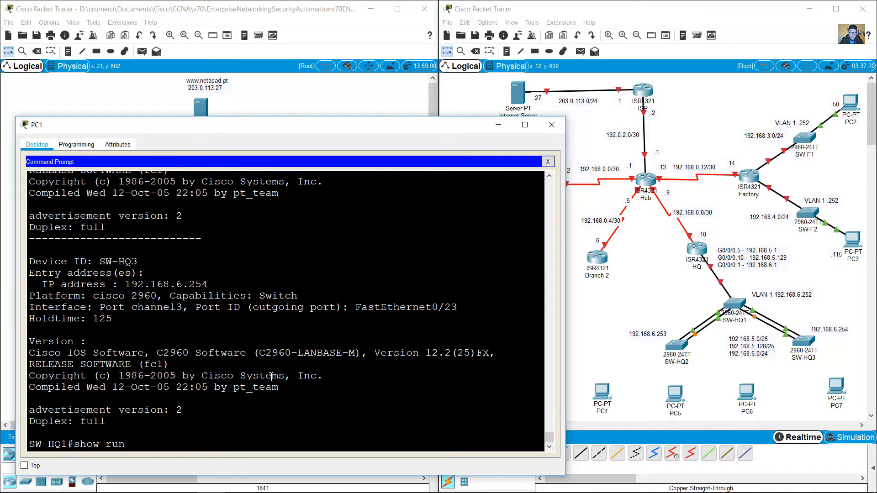
pyautogui.press('BackSpace')
pyautogui.press('BackSpace')
pyautogui.press('BackSpace')
pyautogui.press('BackSpace')
pyautogui.press('BackSpace')
pyautogui.press('BackSpace')
pyautogui.press('BackSpace')
pyautogui.press('BackSpace')
pyautogui.write('telnet 192.168.6')
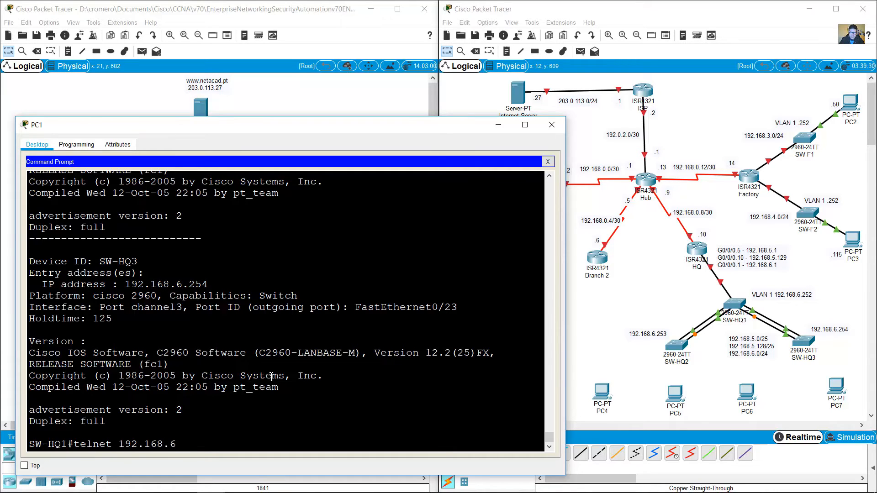
pyautogui.write('.253')
pyautogui.press('Return')
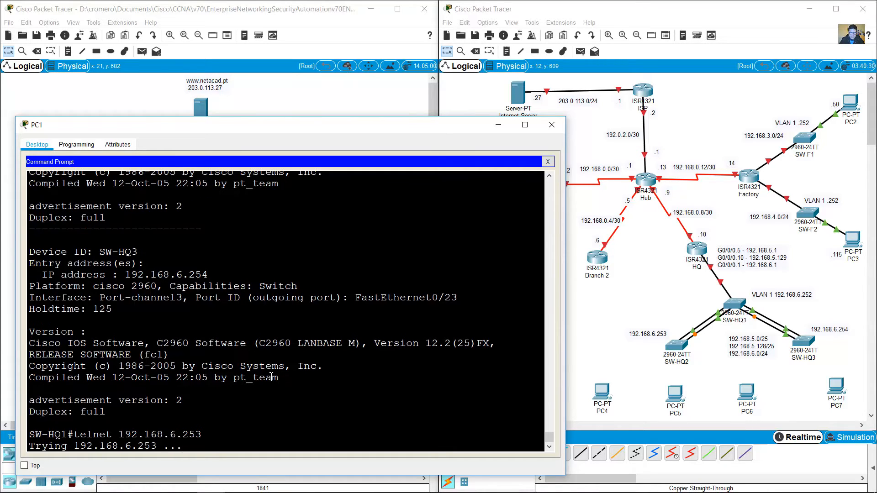
pyautogui.press('Return')
pyautogui.write('en')
pyautogui.press('Return')
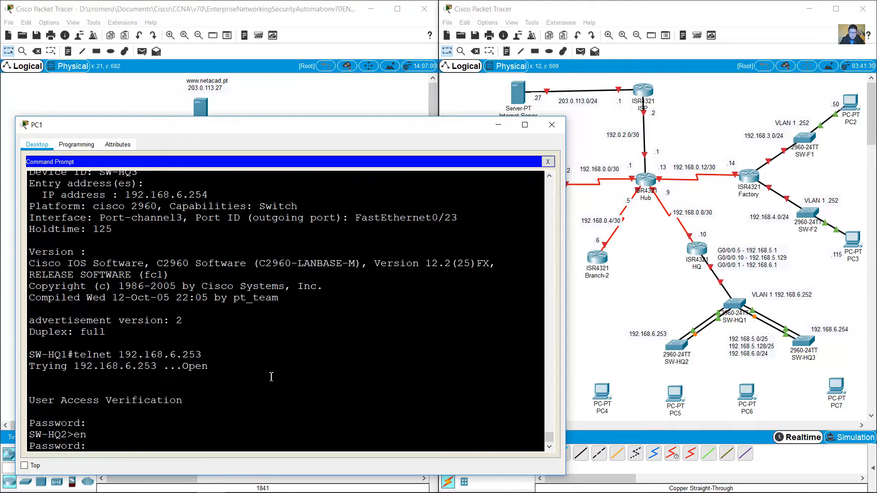
pyautogui.press('Return')
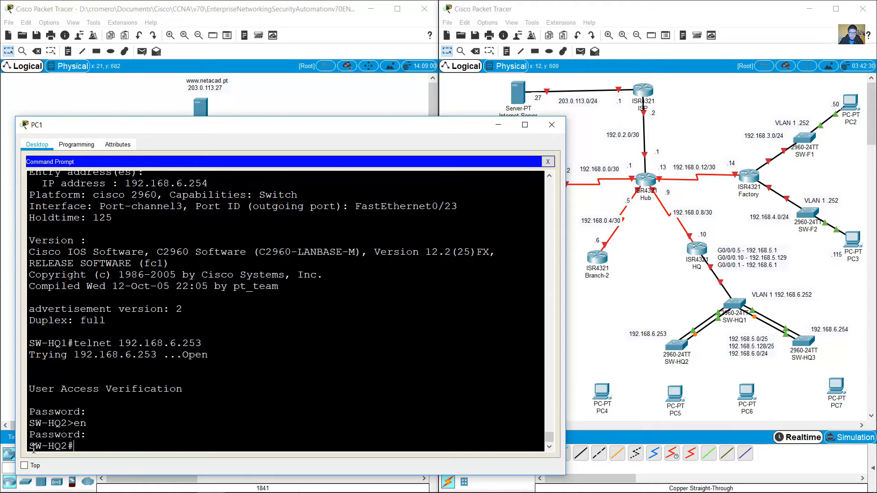
# Step: Run show run on SW-HQ2 and highlight the Vlan1 address and default gateway
pyautogui.moveTo(33, 449); pyautogui.dragTo(78, 446)
pyautogui.click(84, 445)
pyautogui.write('show run')
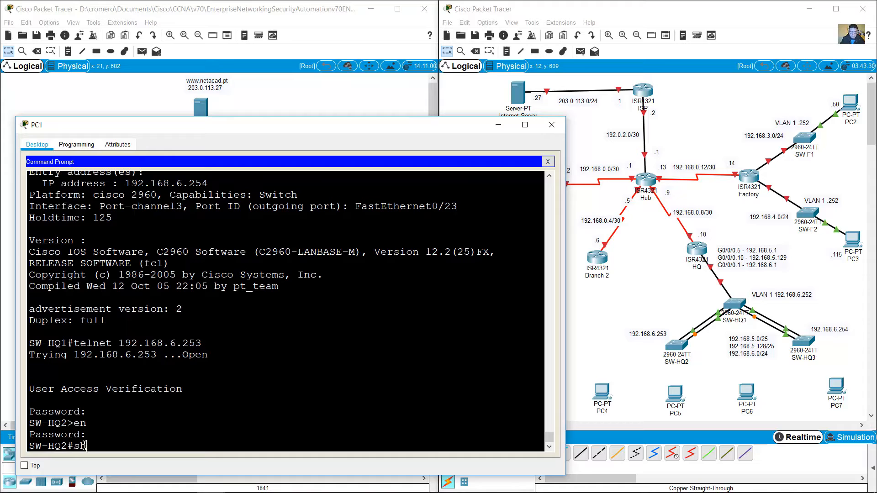
pyautogui.press('Return')
pyautogui.press('space')
pyautogui.press('space')
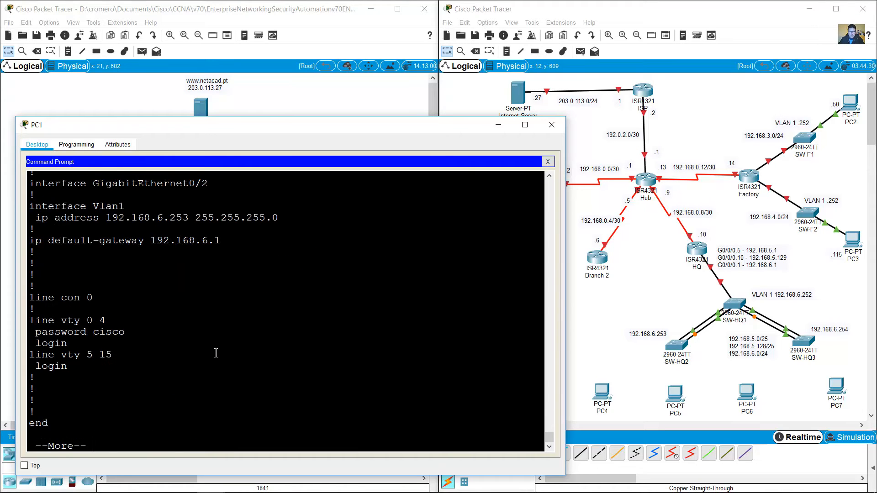
pyautogui.scroll(1, 216, 352)
pyautogui.moveTo(94, 261); pyautogui.dragTo(222, 297)
# Step: Prefix SW-HQ2's note with 'VLAN 1' and move it just left of SW-HQ2
pyautogui.click(633, 336)
pyautogui.click(634, 335)
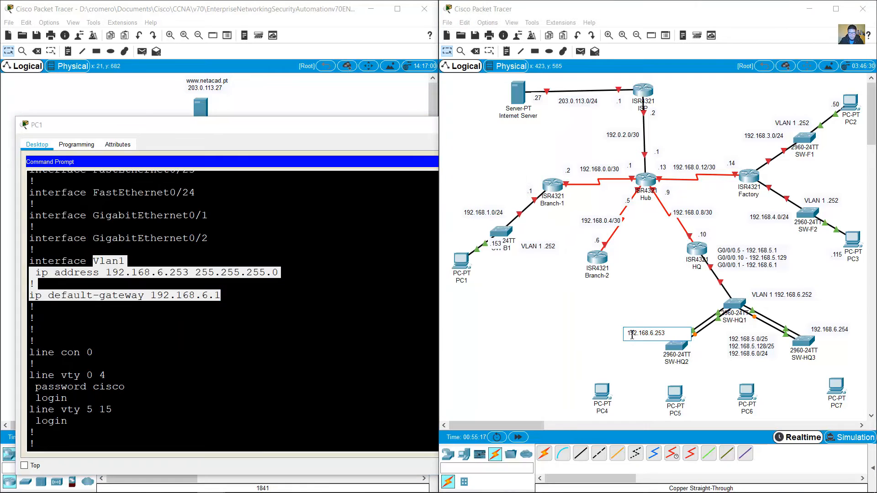
pyautogui.write('VLAN 1')
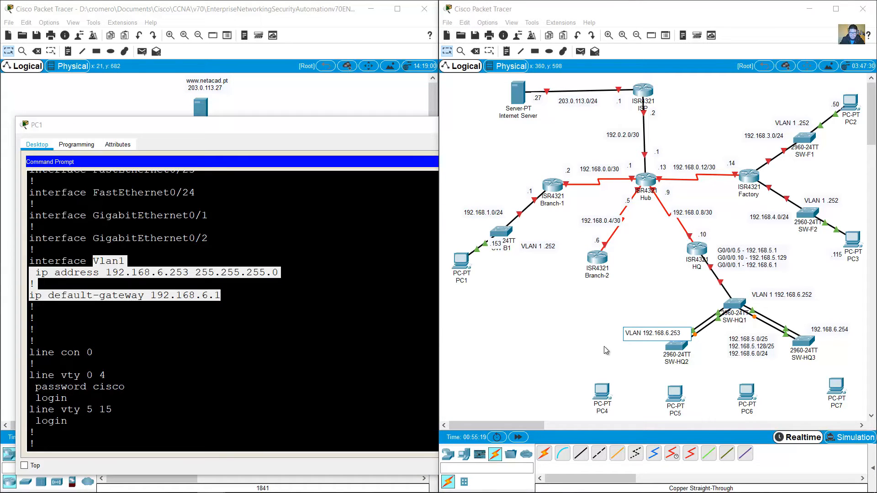
pyautogui.click(583, 337)
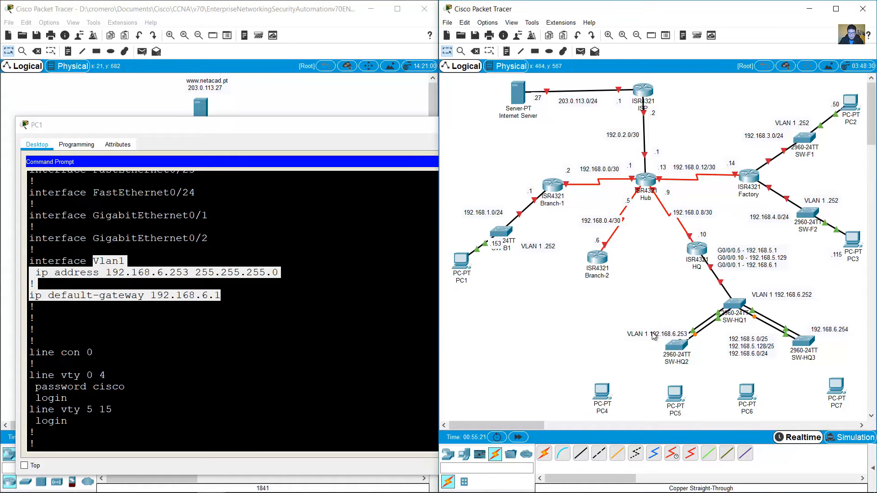
pyautogui.moveTo(652, 333); pyautogui.dragTo(631, 336)
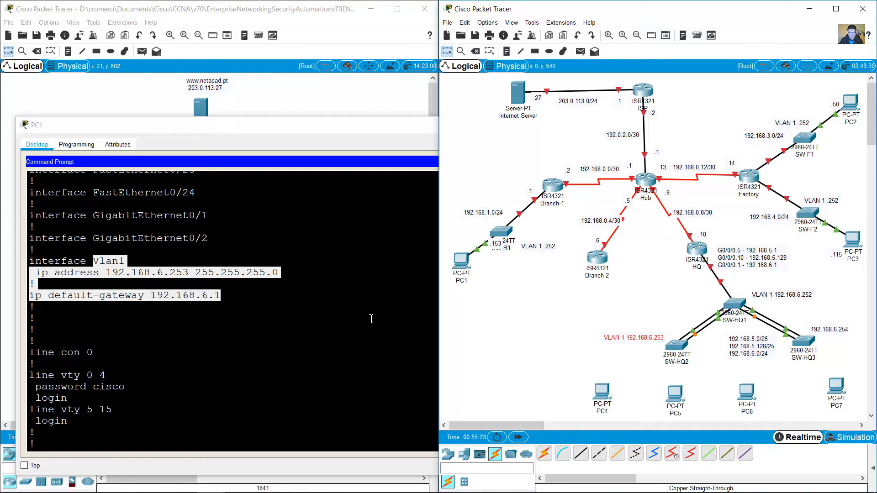
pyautogui.click(274, 319)
pyautogui.scroll(-2, 284, 366)
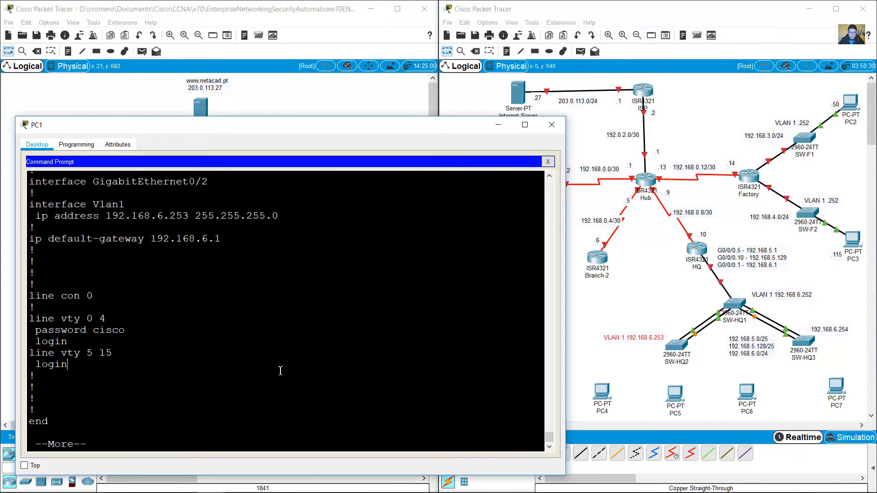
# Step: End the paged config output and run show ip interface brief on SW-HQ2
pyautogui.press('space')
pyautogui.write('ho')
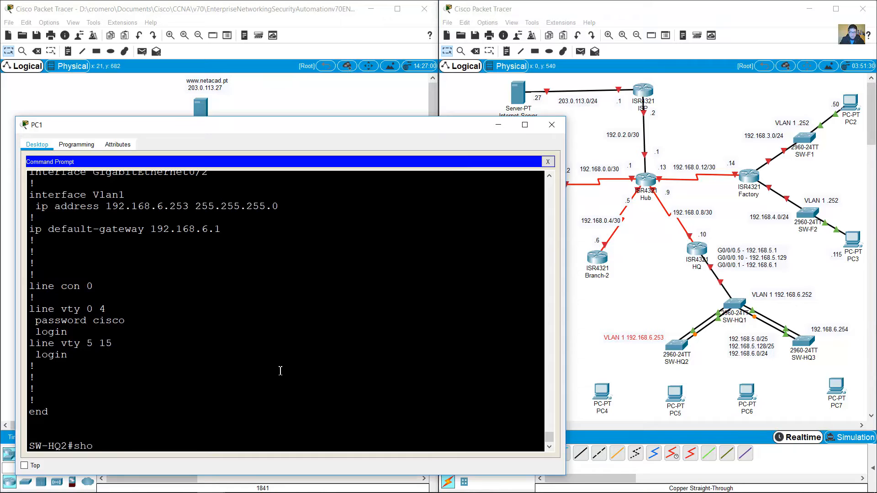
pyautogui.write('w ip int brief')
pyautogui.press('Return')
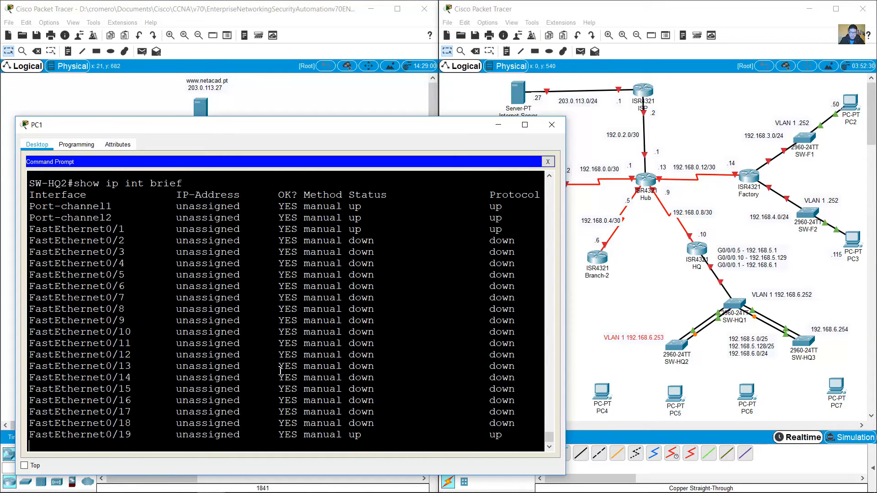
# Step: Highlight the Port-channel1/2, Fa0/1, Fa0/19–0/22 and Vlan1 192.168.6.253 rows as up
pyautogui.scroll(3, 391, 291)
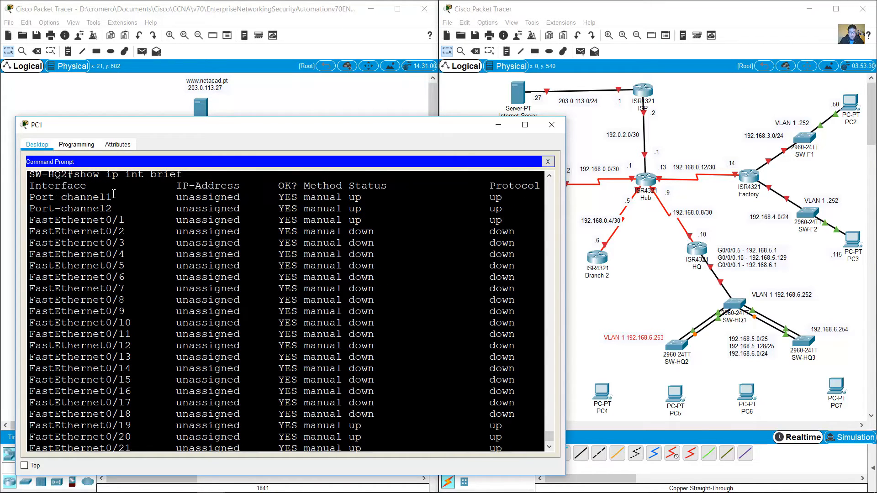
pyautogui.moveTo(35, 198); pyautogui.dragTo(511, 213)
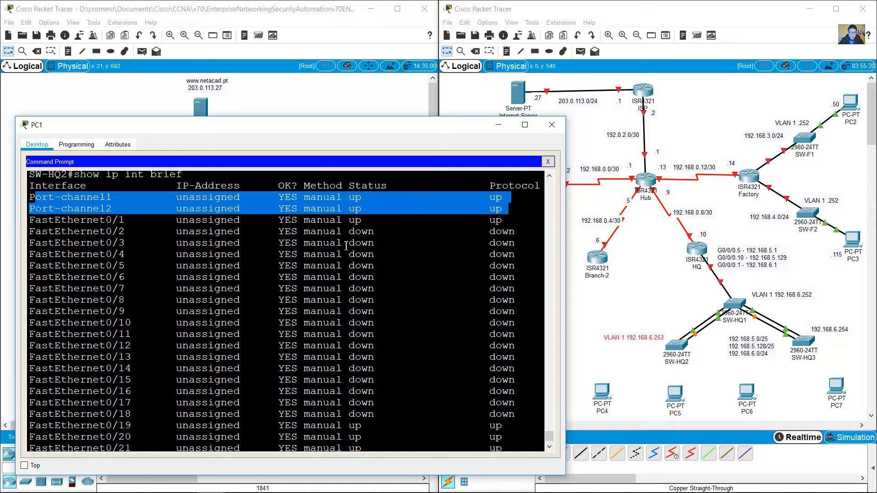
pyautogui.tripleClick(96, 223)
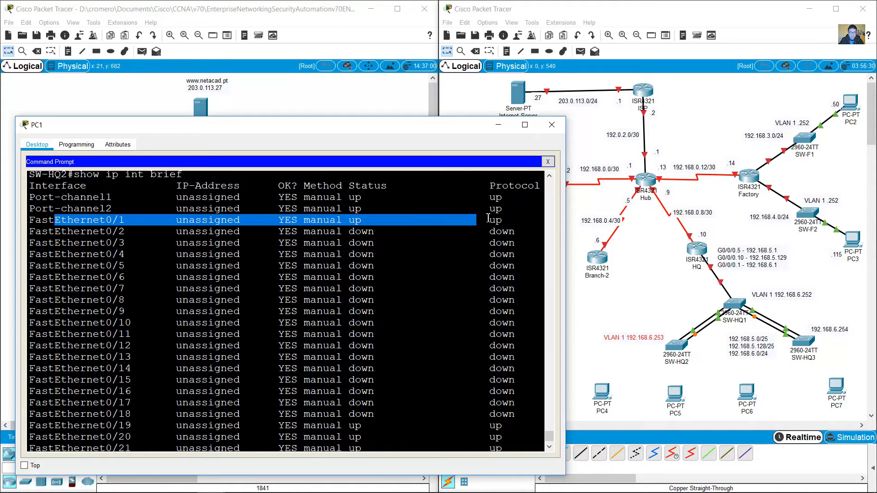
pyautogui.scroll(-2, 369, 291)
pyautogui.scroll(-2, 369, 291)
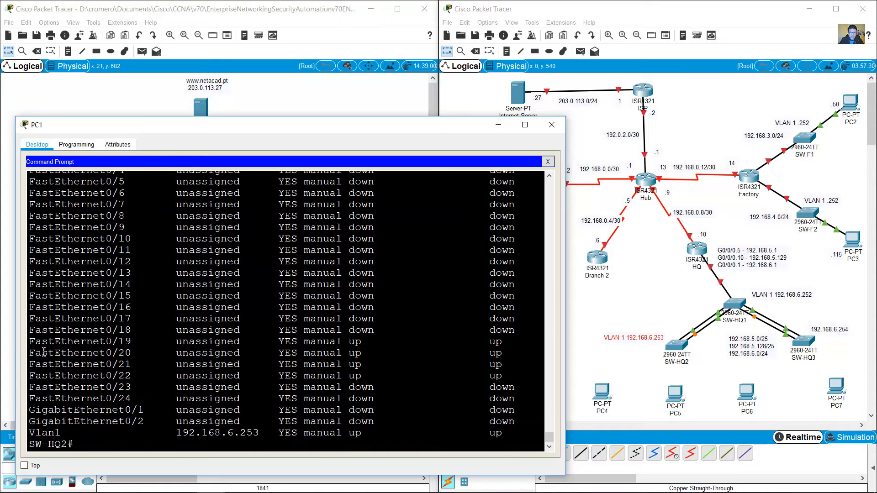
pyautogui.moveTo(48, 341); pyautogui.dragTo(497, 376)
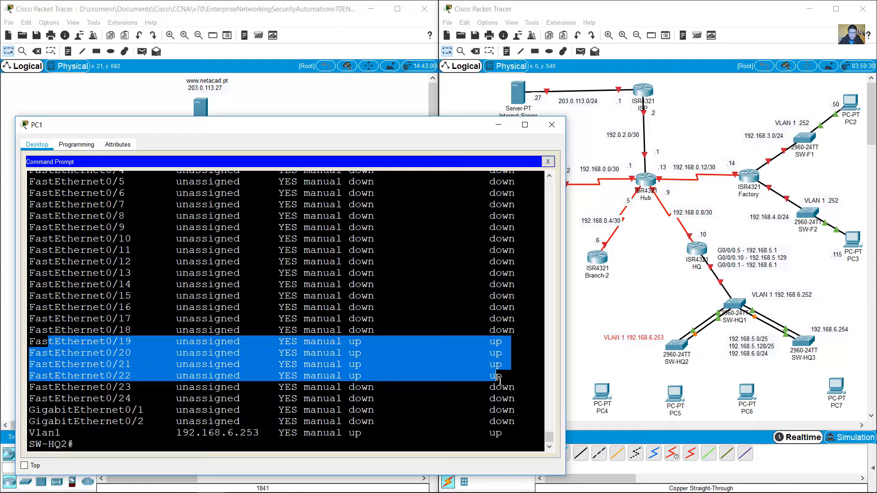
pyautogui.moveTo(48, 432)
pyautogui.mouseDown()
pyautogui.moveTo(505, 429)
pyautogui.moveTo(45, 433)
pyautogui.mouseUp()
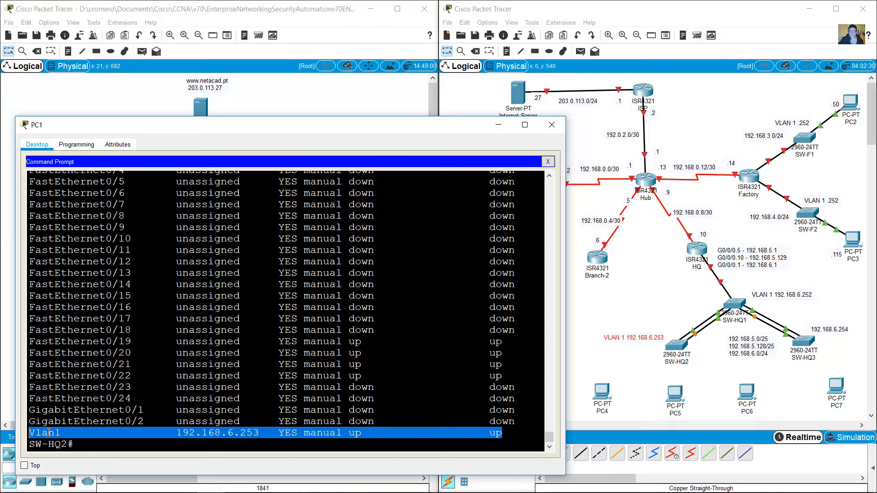
pyautogui.scroll(4, 346, 356)
pyautogui.scroll(15, 346, 357)
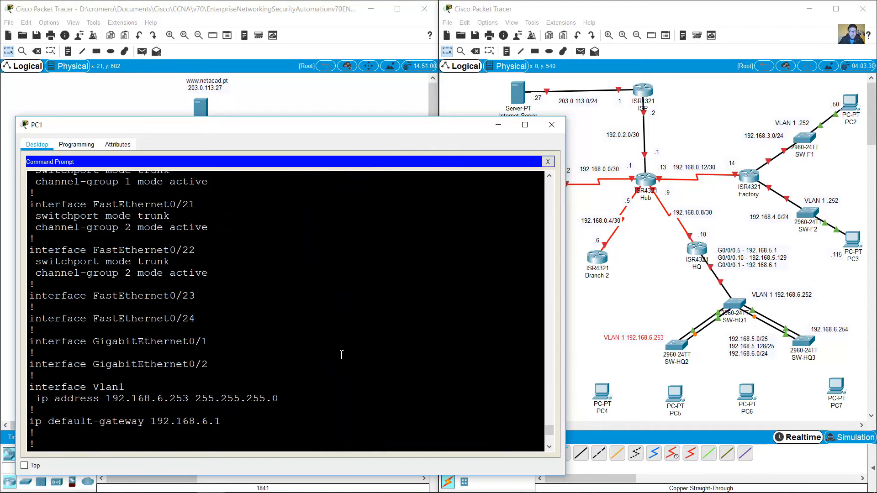
pyautogui.scroll(1, 343, 355)
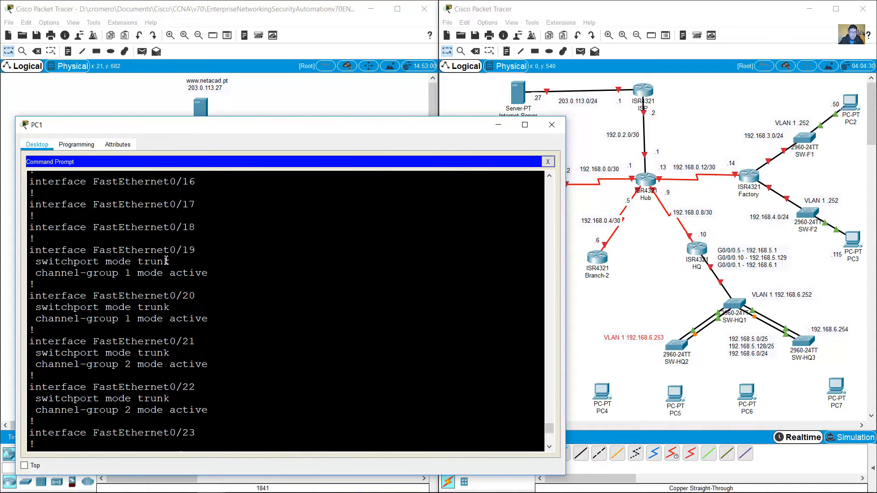
pyautogui.moveTo(196, 250); pyautogui.dragTo(204, 420)
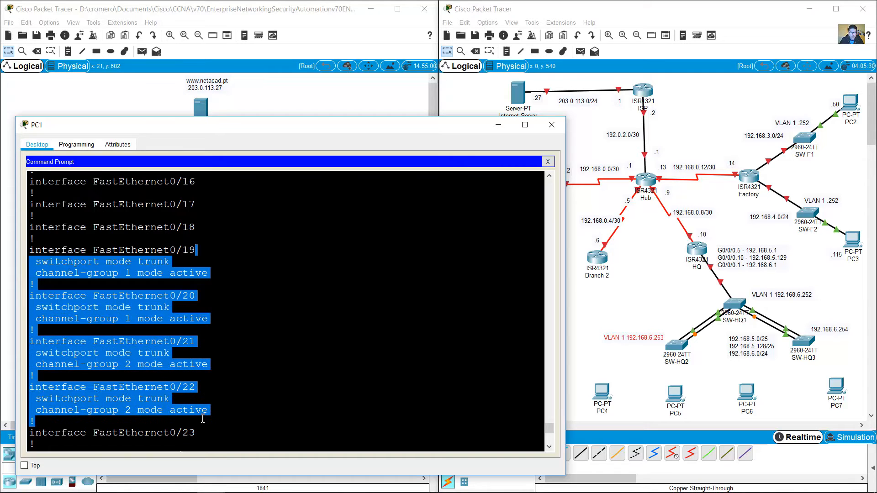
pyautogui.moveTo(139, 262); pyautogui.dragTo(170, 264)
pyautogui.moveTo(151, 307); pyautogui.dragTo(173, 308)
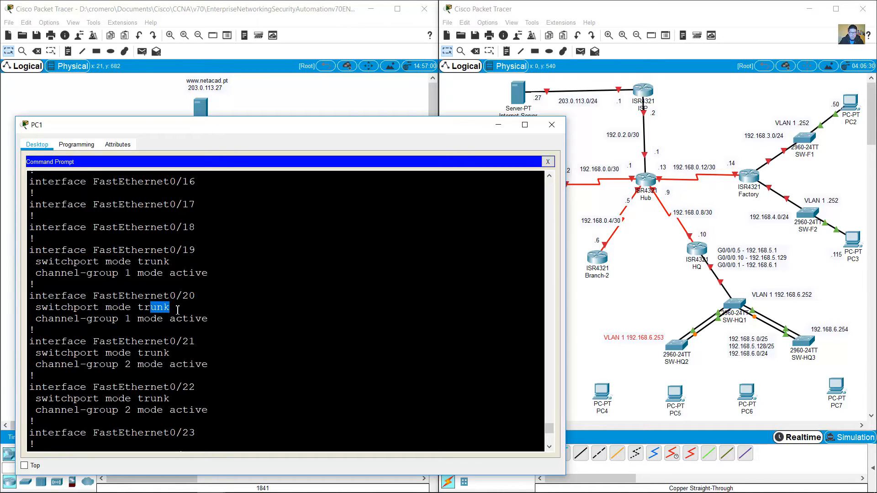
pyautogui.moveTo(151, 353); pyautogui.dragTo(170, 354)
pyautogui.moveTo(144, 399); pyautogui.dragTo(169, 399)
pyautogui.scroll(10, 174, 356)
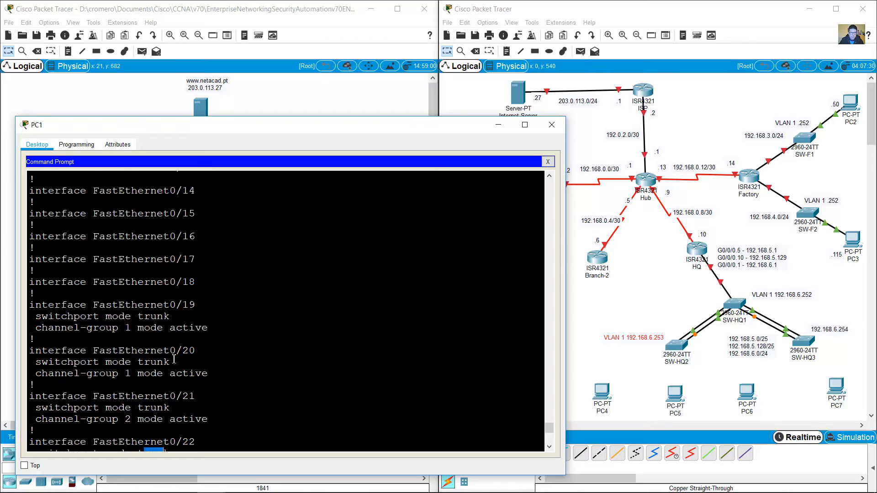
pyautogui.scroll(4, 172, 348)
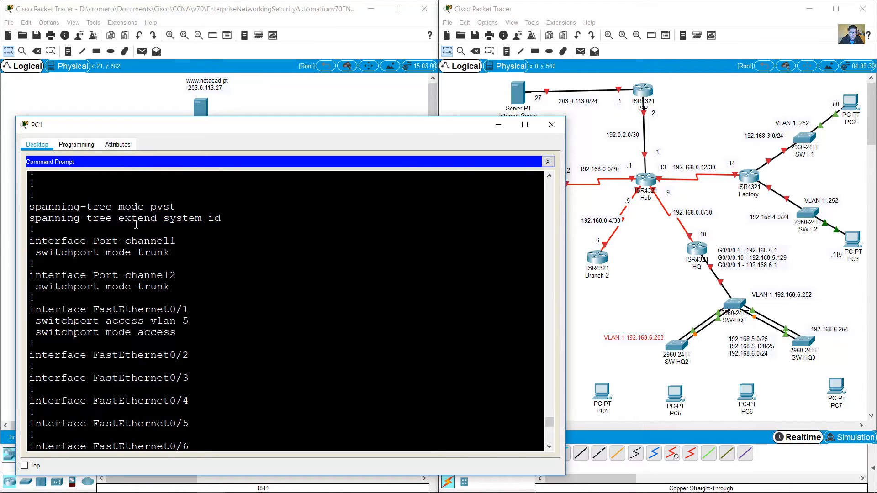
pyautogui.moveTo(113, 305); pyautogui.dragTo(184, 344)
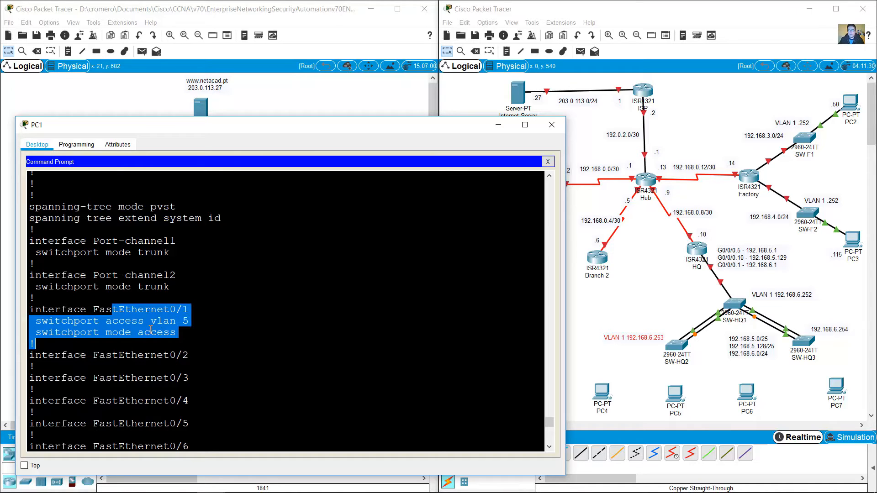
pyautogui.click(161, 342)
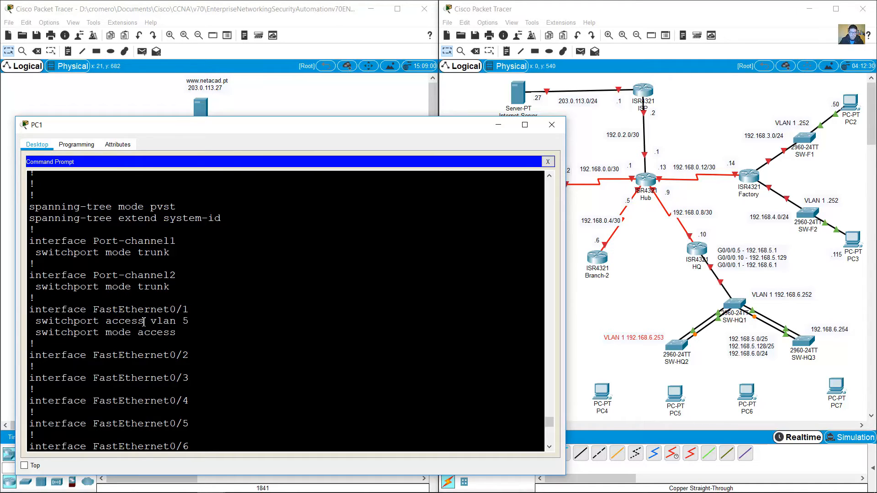
pyautogui.moveTo(113, 310); pyautogui.dragTo(174, 336)
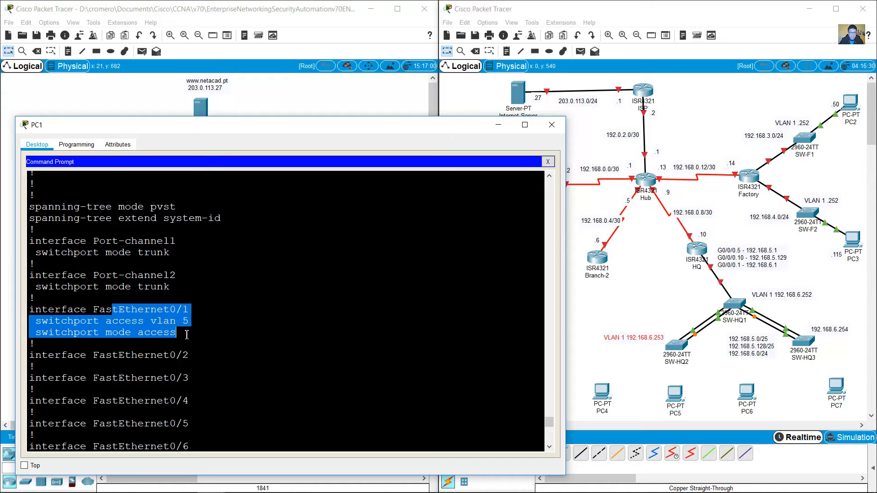
pyautogui.click(171, 325)
pyautogui.moveTo(150, 321); pyautogui.dragTo(192, 322)
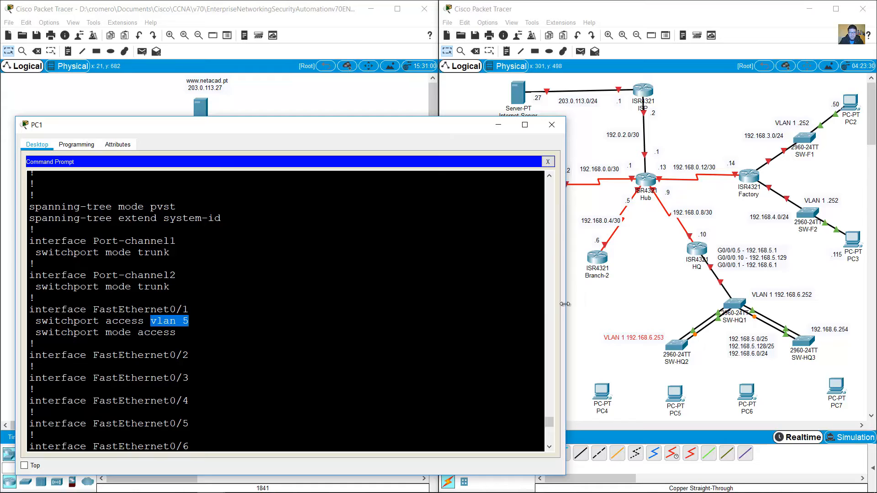
# Step: Clear the VLAN 5 highlight, then start a text note near SW-HQ2 and cancel it
pyautogui.click(492, 309)
pyautogui.click(595, 317)
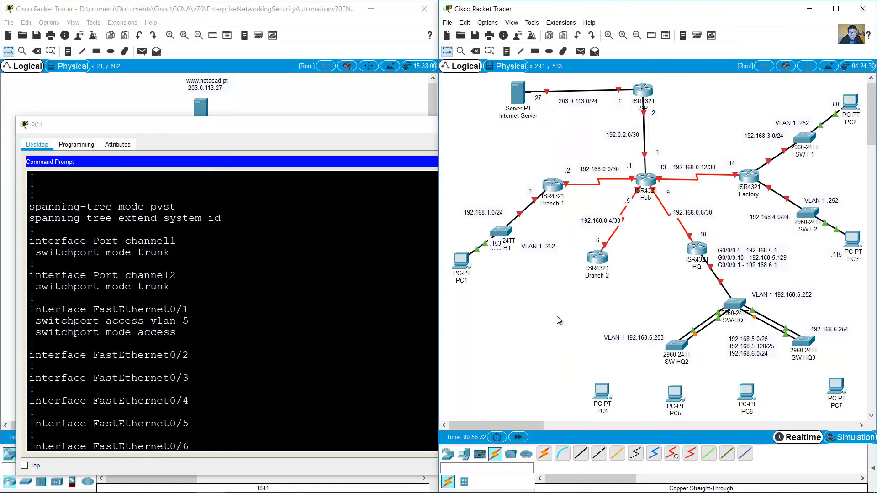
pyautogui.click(506, 51)
pyautogui.click(646, 362)
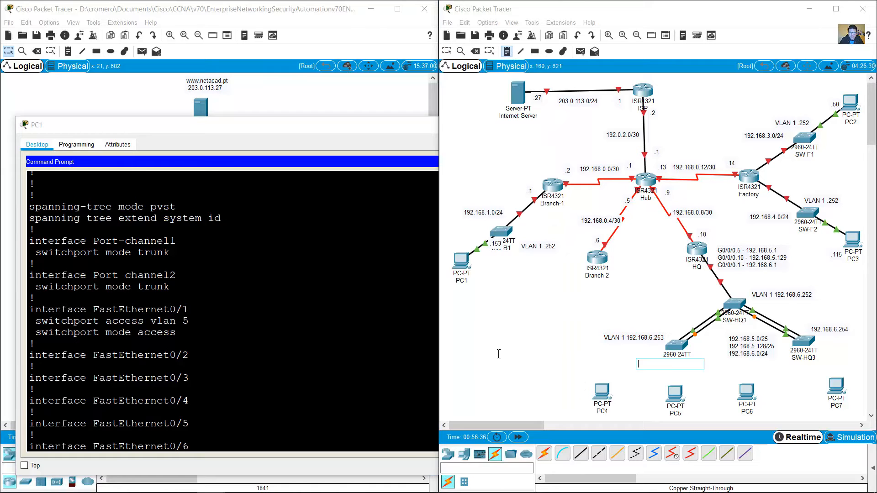
pyautogui.click(447, 51)
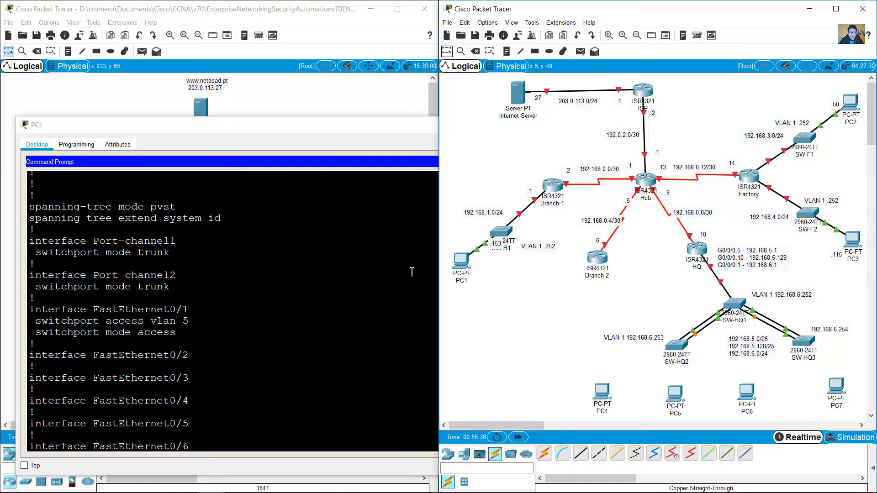
# Step: Run show vlan brief on SW-HQ2 and highlight the VLAN 5, 10 and 99 rows
pyautogui.click(413, 273)
pyautogui.scroll(-12, 402, 392)
pyautogui.scroll(-15, 410, 406)
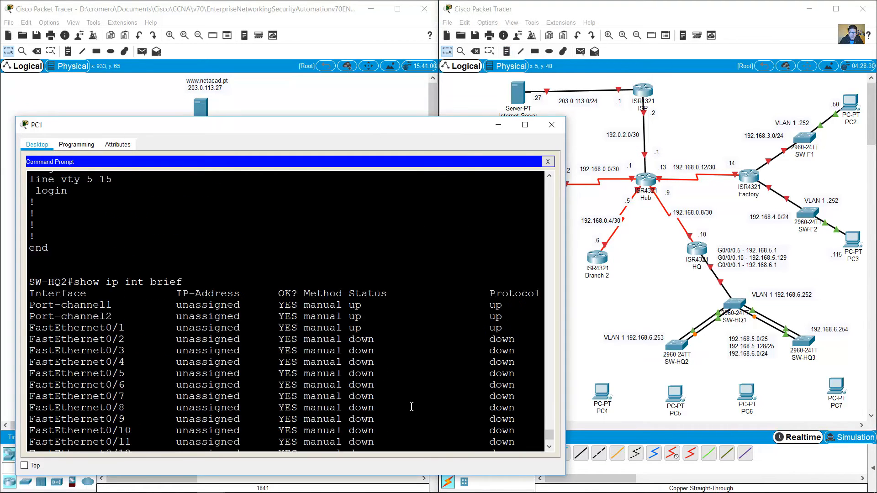
pyautogui.write('show')
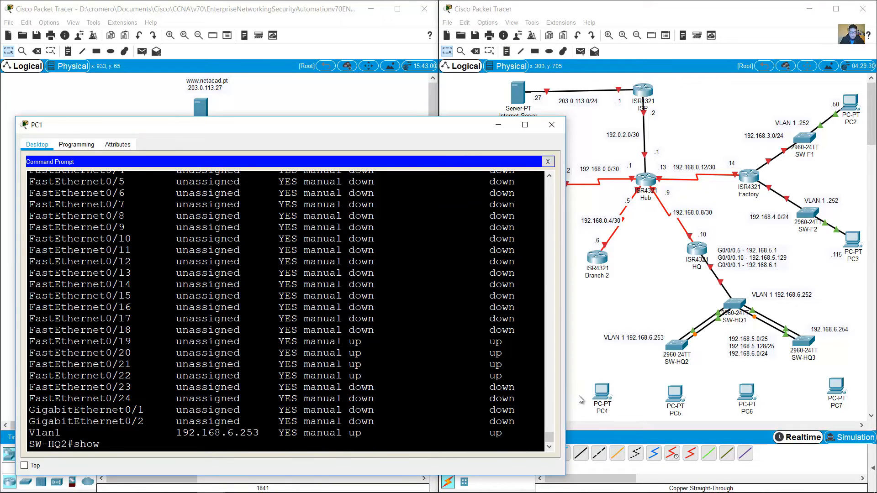
pyautogui.write(' vlan brief')
pyautogui.press('Return')
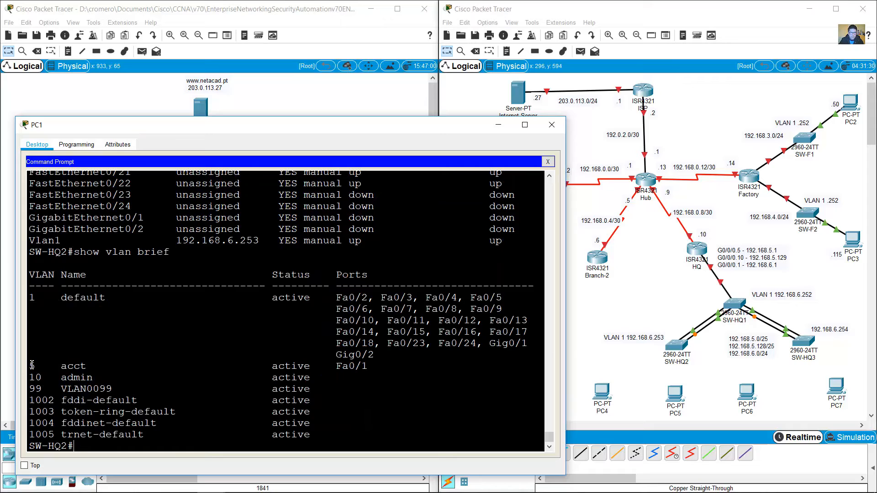
pyautogui.moveTo(32, 364); pyautogui.dragTo(331, 391)
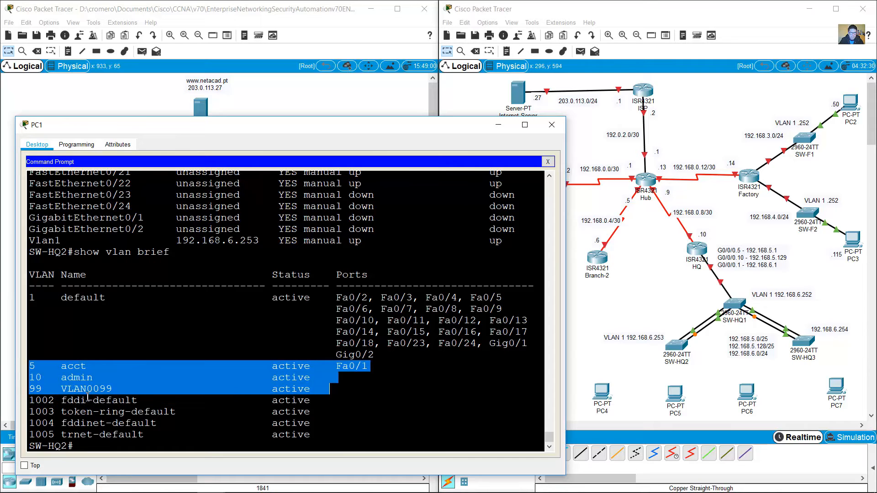
pyautogui.click(737, 266)
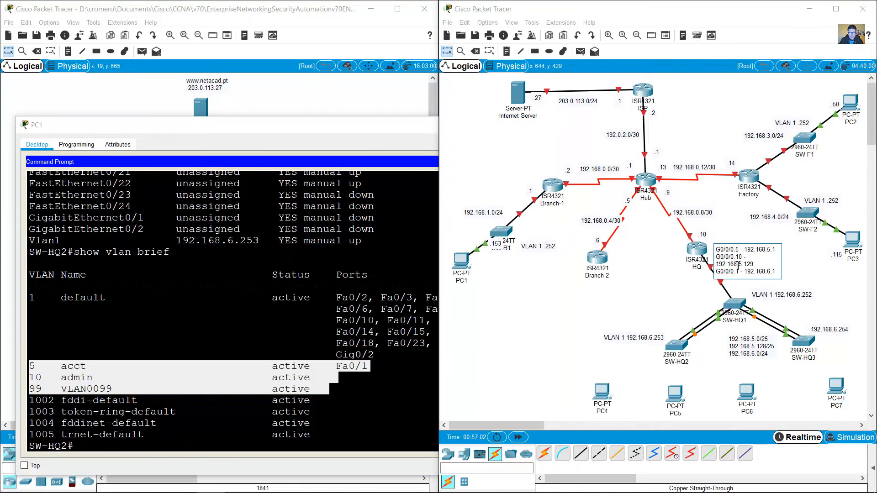
# Step: Compare the HQ interface note's 192.168.5.1 address with the VLAN 5 acct row
pyautogui.doubleClick(739, 250)
pyautogui.moveTo(767, 252); pyautogui.dragTo(779, 249)
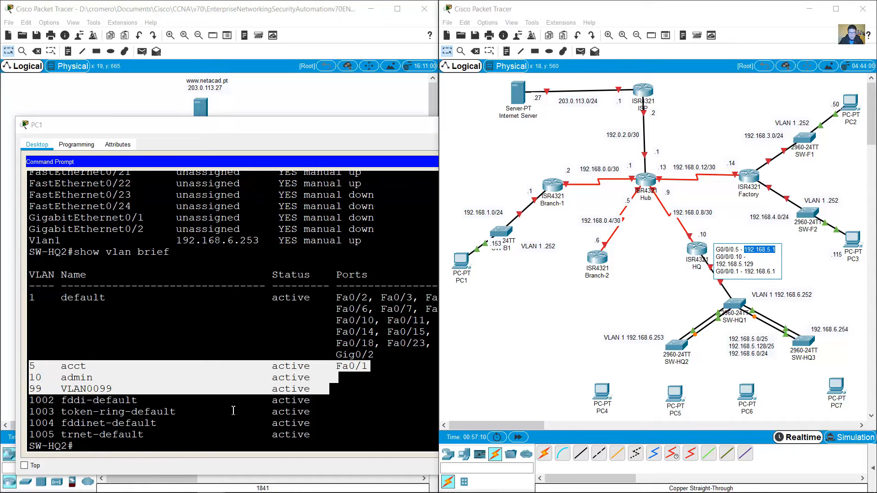
pyautogui.click(34, 377)
pyautogui.moveTo(31, 369); pyautogui.dragTo(100, 368)
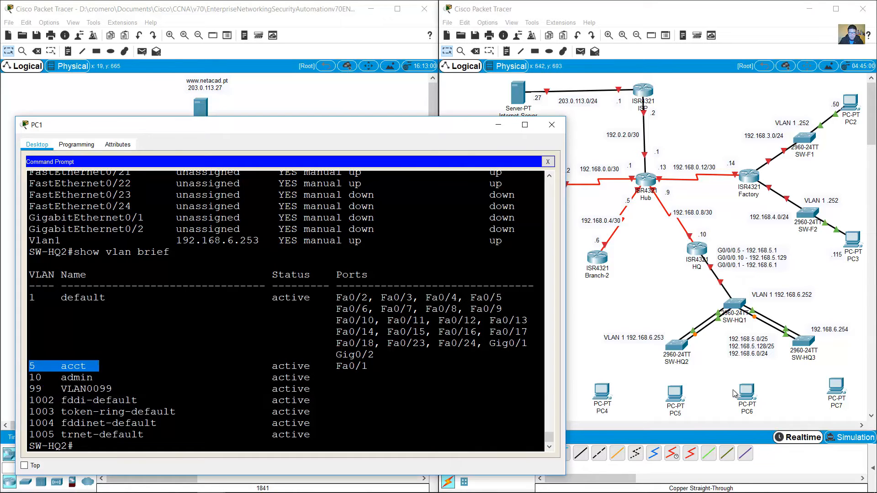
# Step: Prefix 192.168.5.0/25 with 'VLAN 5 - acct -', shift the note left and nudge SW-HQ3
pyautogui.click(733, 341)
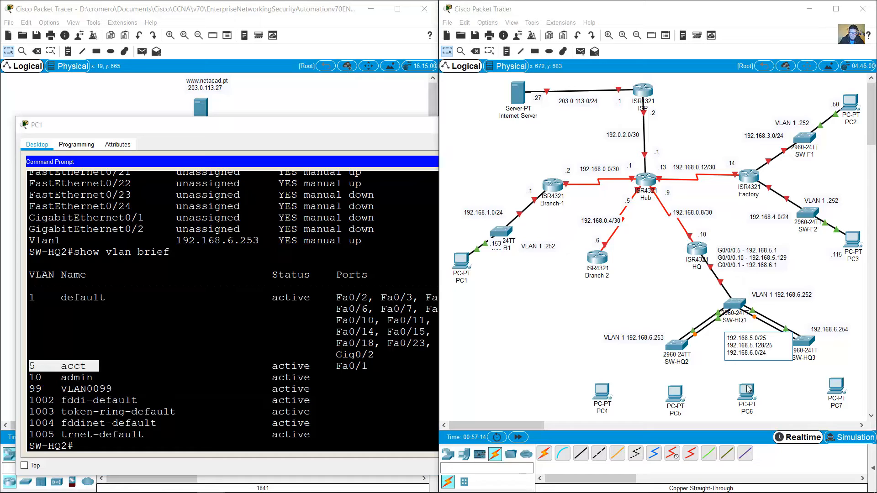
pyautogui.write('VLAN 5 - a')
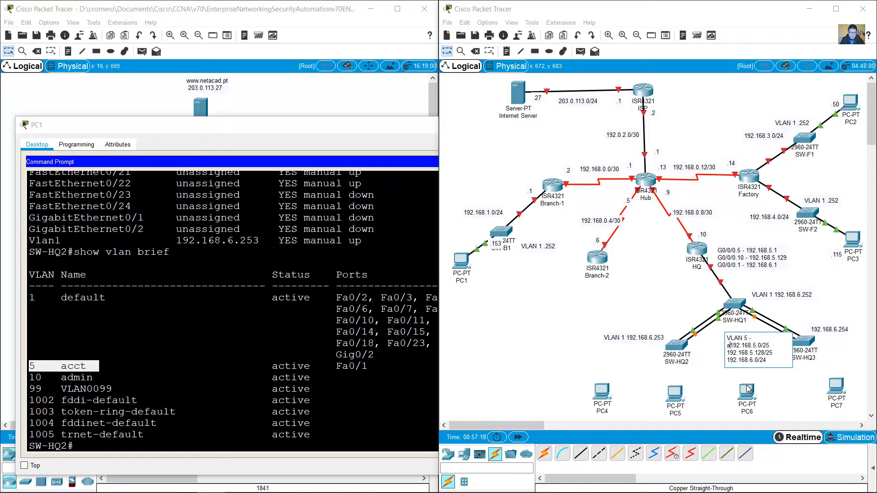
pyautogui.write('cct -')
pyautogui.click(673, 293)
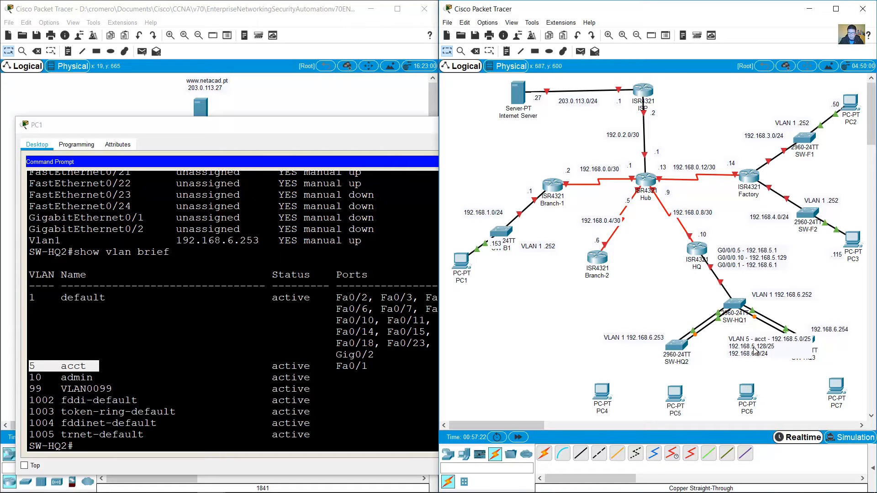
pyautogui.moveTo(759, 352); pyautogui.dragTo(667, 350)
pyautogui.moveTo(810, 348); pyautogui.dragTo(822, 345)
# Step: Check the VLAN 10 admin row against the G0/0/0.10 subnet in the interface note
pyautogui.click(129, 369)
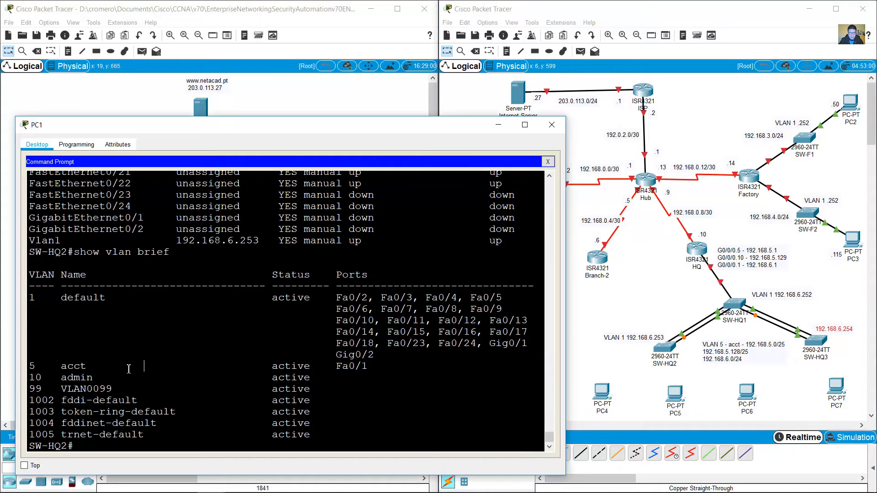
pyautogui.moveTo(31, 377); pyautogui.dragTo(99, 377)
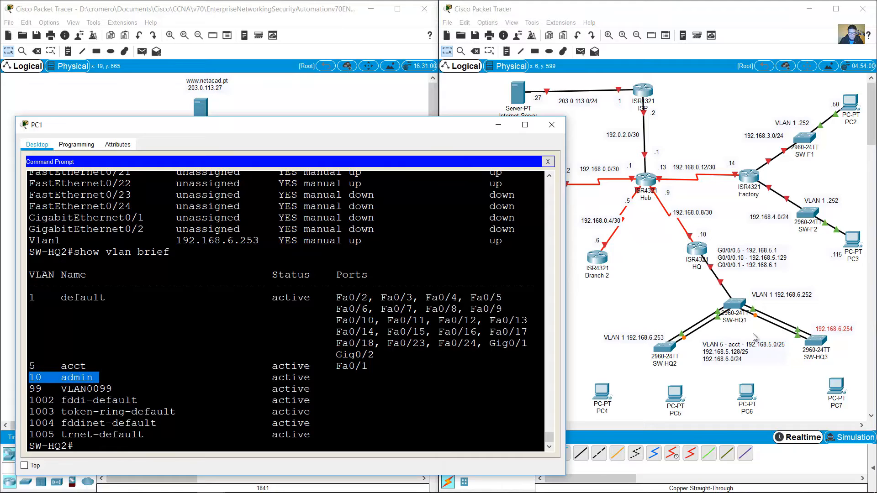
pyautogui.click(779, 269)
pyautogui.doubleClick(770, 259)
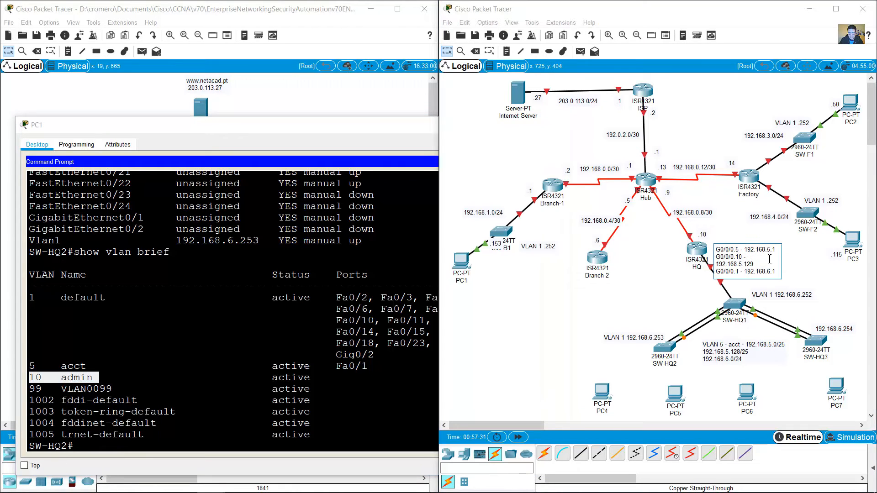
pyautogui.moveTo(716, 256); pyautogui.dragTo(758, 266)
pyautogui.click(830, 274)
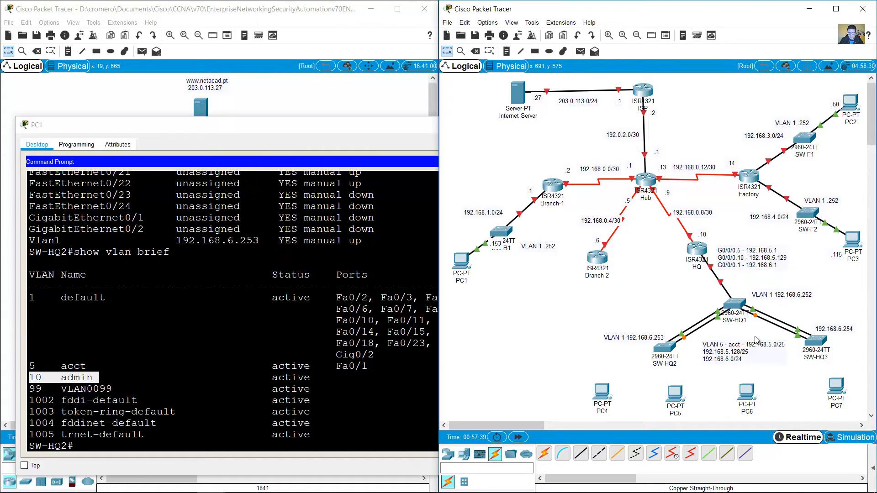
# Step: Prefix 192.168.5.128/25 with 'VLAN 10 - admin -' in the subnets note and nudge it
pyautogui.click(704, 352)
pyautogui.click(703, 351)
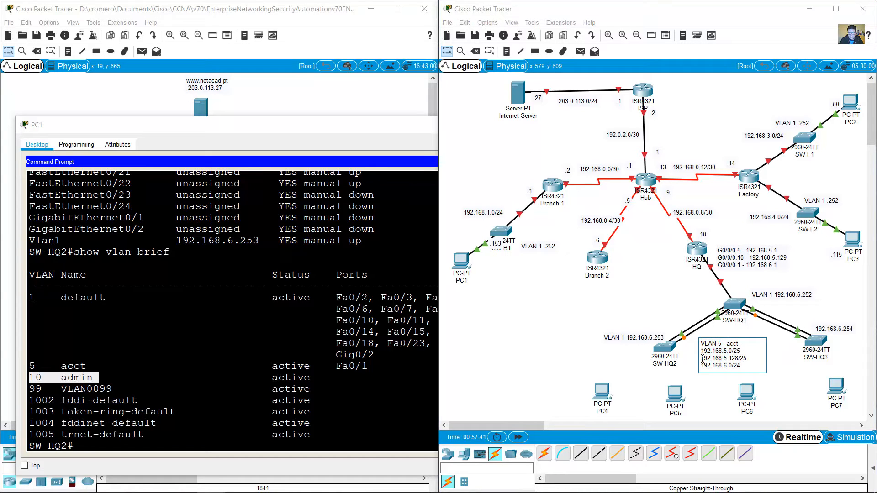
pyautogui.moveTo(724, 360); pyautogui.dragTo(742, 360)
pyautogui.click(700, 358)
pyautogui.write('VLAN 10')
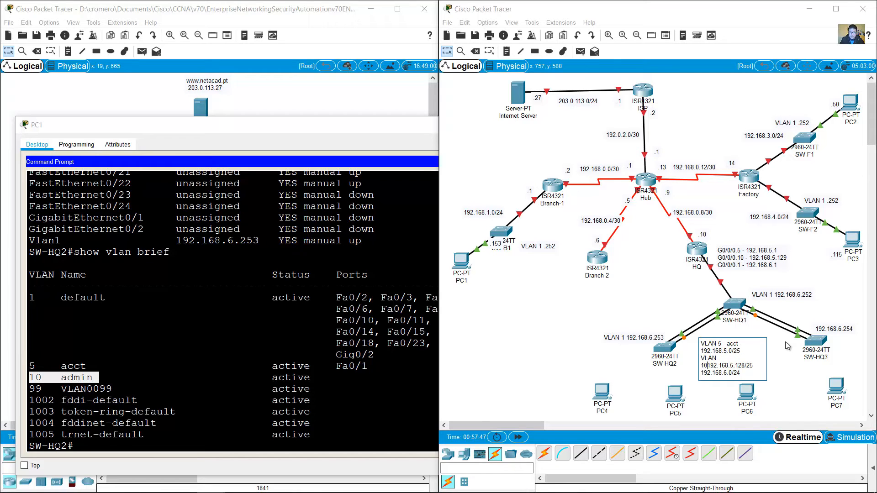
pyautogui.press('Return')
pyautogui.write('admin -')
pyautogui.click(622, 303)
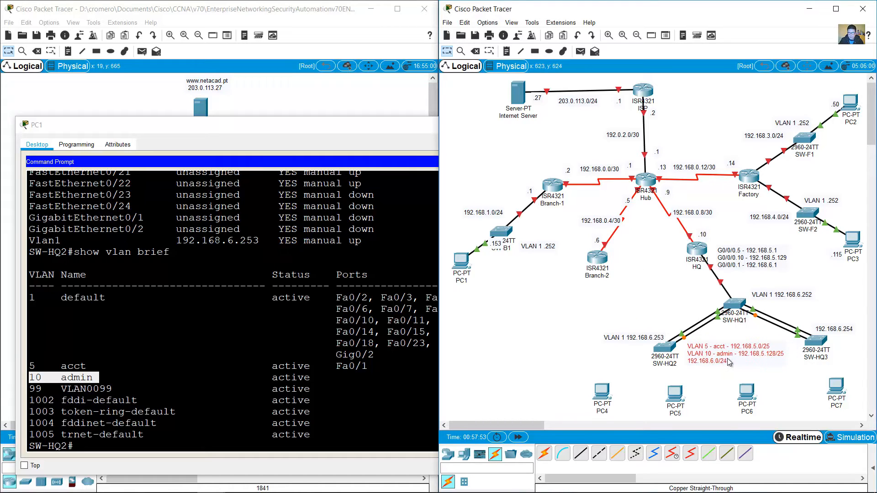
pyautogui.moveTo(727, 358); pyautogui.dragTo(731, 354)
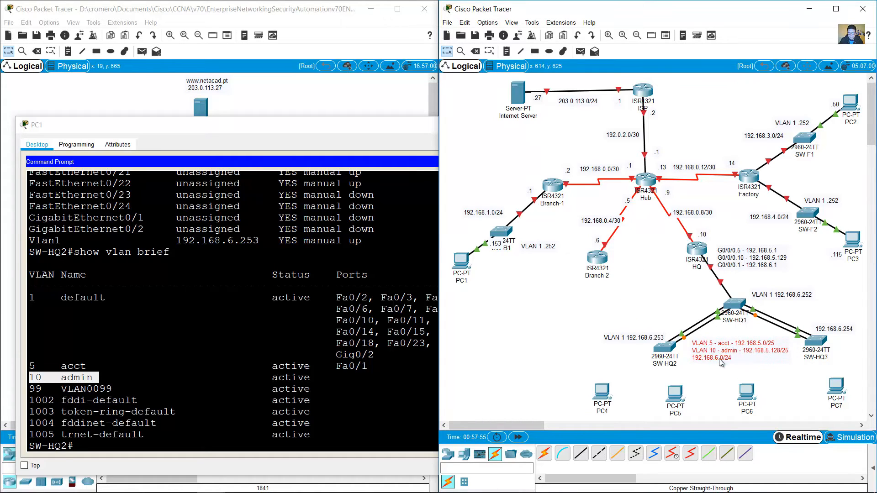
pyautogui.moveTo(30, 388); pyautogui.dragTo(126, 388)
pyautogui.click(144, 389)
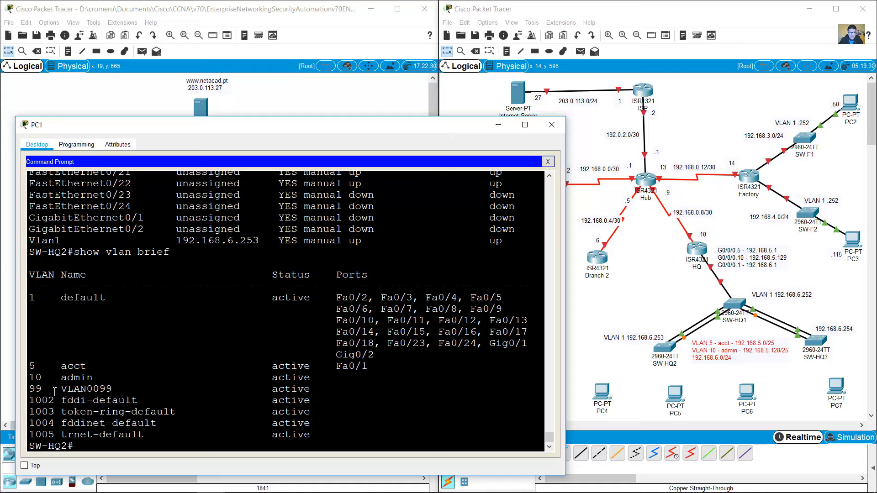
# Step: Check the VLAN 99 row and nudge the 192.168.6.253 and 192.168.6.254 notes into place
pyautogui.moveTo(30, 388); pyautogui.dragTo(119, 389)
pyautogui.click(167, 392)
pyautogui.moveTo(644, 338); pyautogui.dragTo(639, 332)
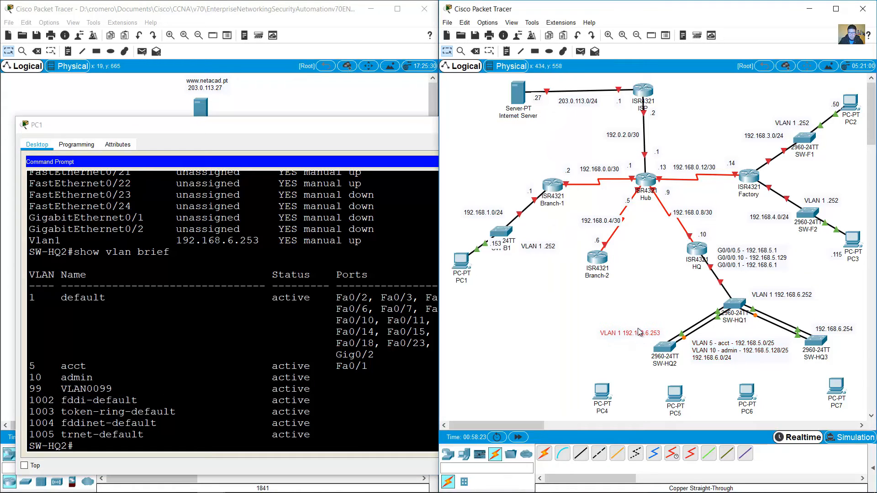
pyautogui.click(772, 294)
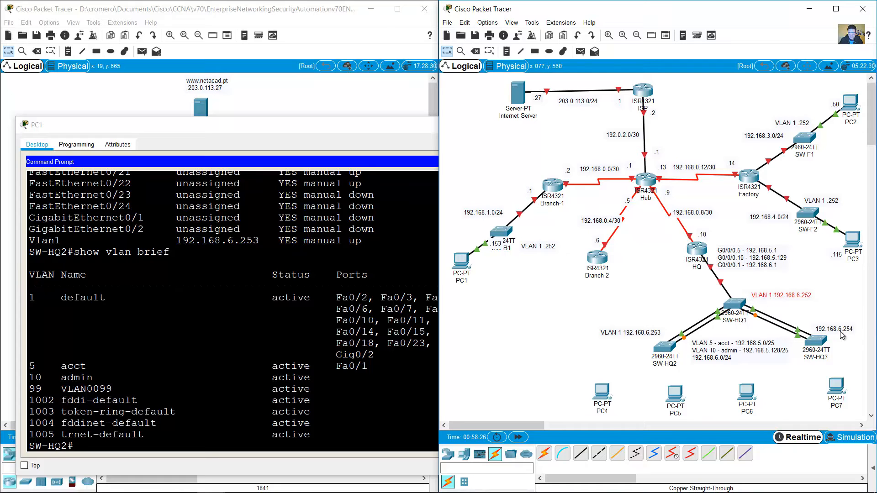
pyautogui.moveTo(834, 329); pyautogui.dragTo(836, 325)
# Step: Compare the VLAN 1 default row with the 192.168.6.1 address in the HQ interface note
pyautogui.click(135, 298)
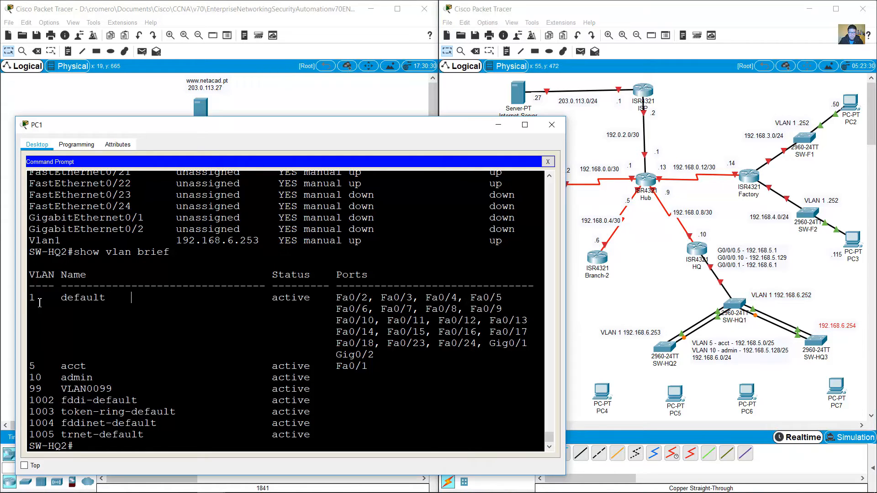
pyautogui.moveTo(60, 299); pyautogui.dragTo(465, 354)
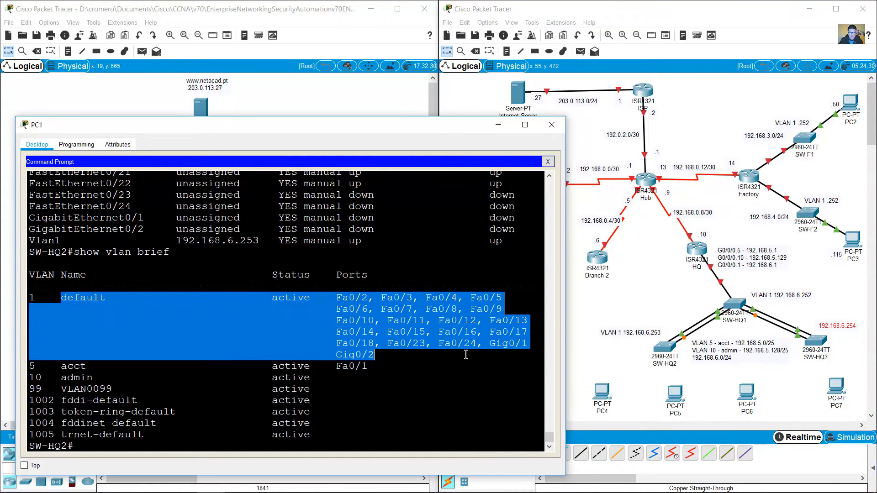
pyautogui.click(415, 377)
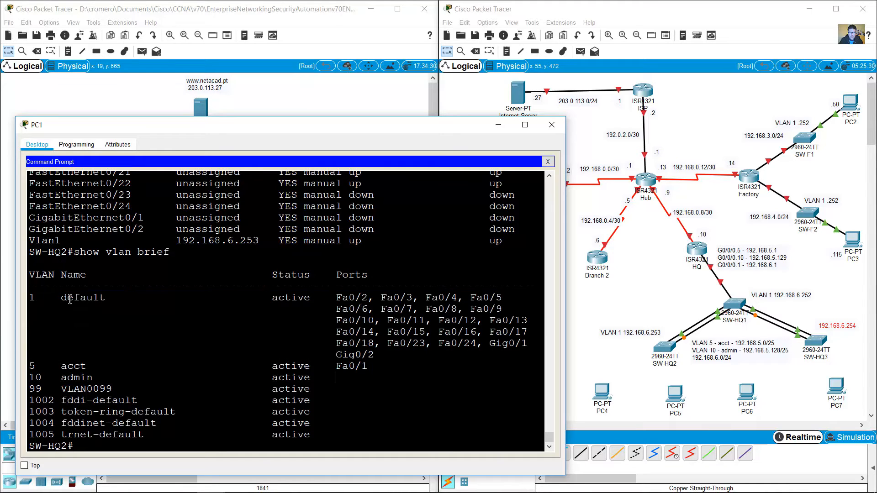
pyautogui.click(742, 276)
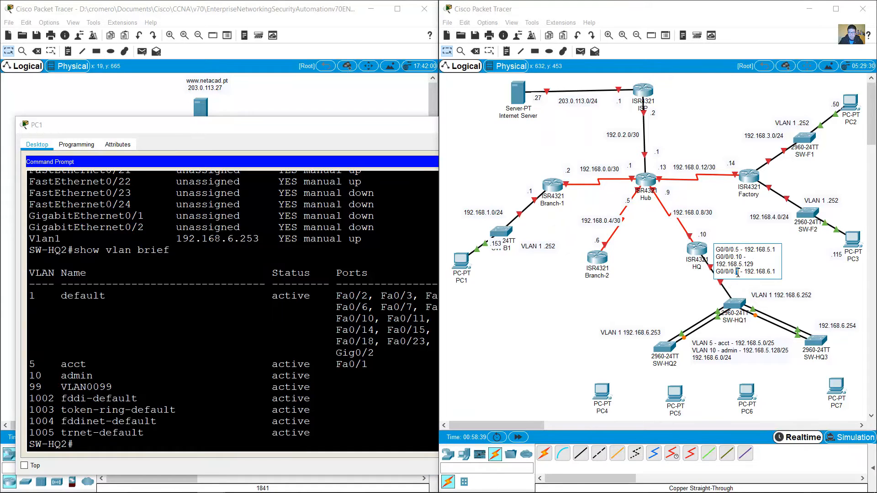
pyautogui.moveTo(737, 273); pyautogui.dragTo(734, 279)
pyautogui.moveTo(748, 272); pyautogui.dragTo(781, 271)
# Step: Prefix 192.168.6.0/24 in the subnets note with 'VLAN 1 - default/native -'
pyautogui.click(699, 368)
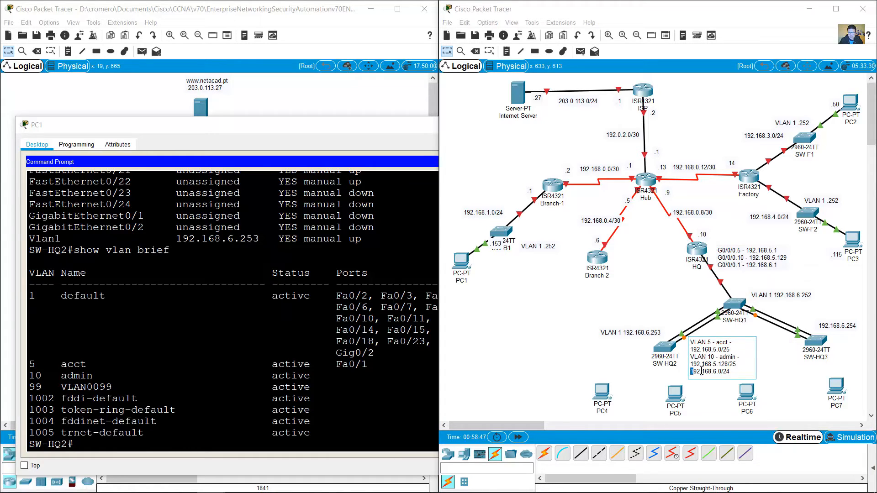
pyautogui.write('VLAN 1 - ')
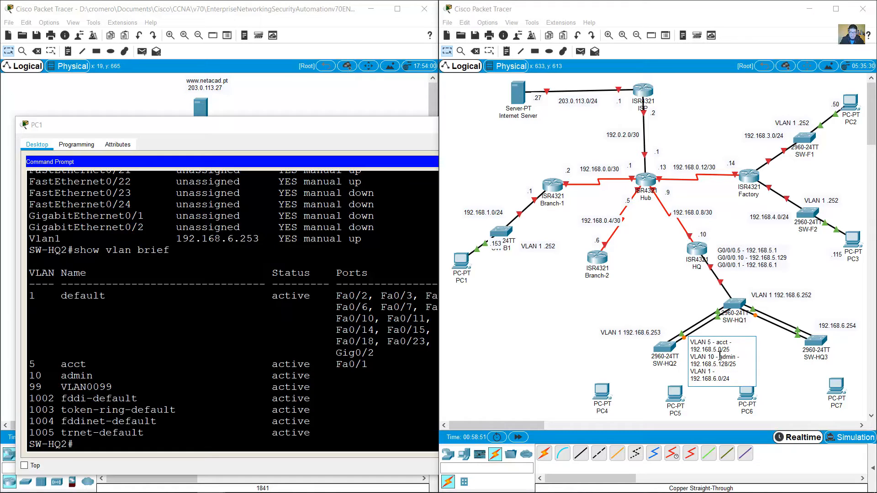
pyautogui.write('default -')
pyautogui.press('BackSpace')
pyautogui.press('BackSpace')
pyautogui.write('/native -')
pyautogui.click(567, 329)
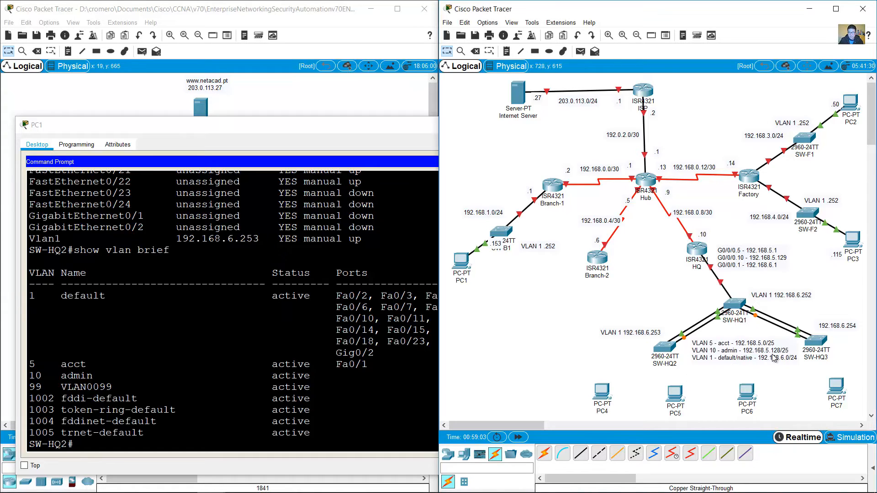
pyautogui.click(409, 403)
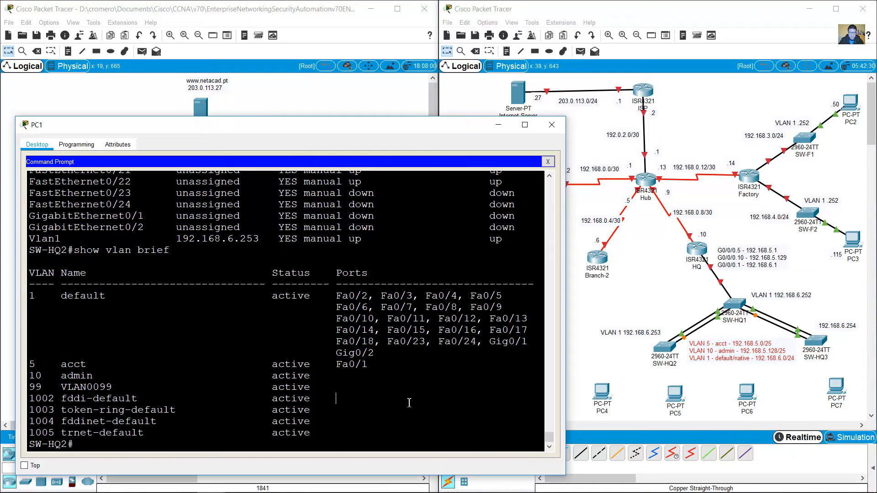
# Step: Run show interfaces trunk on SW-HQ2, highlight the Po1/Po2 rows, and nudge the red VLAN note
pyautogui.write('show interfaces trunk')
pyautogui.press('Return')
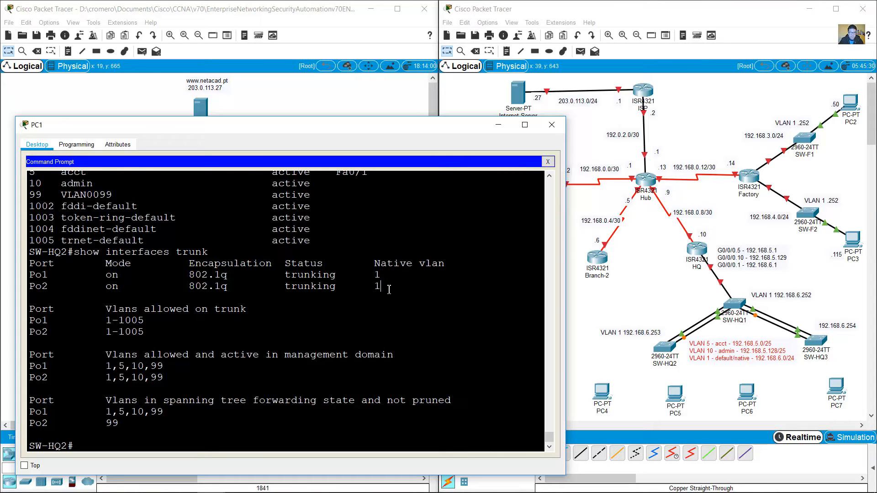
pyautogui.moveTo(382, 286); pyautogui.dragTo(30, 276)
pyautogui.click(117, 285)
pyautogui.click(691, 375)
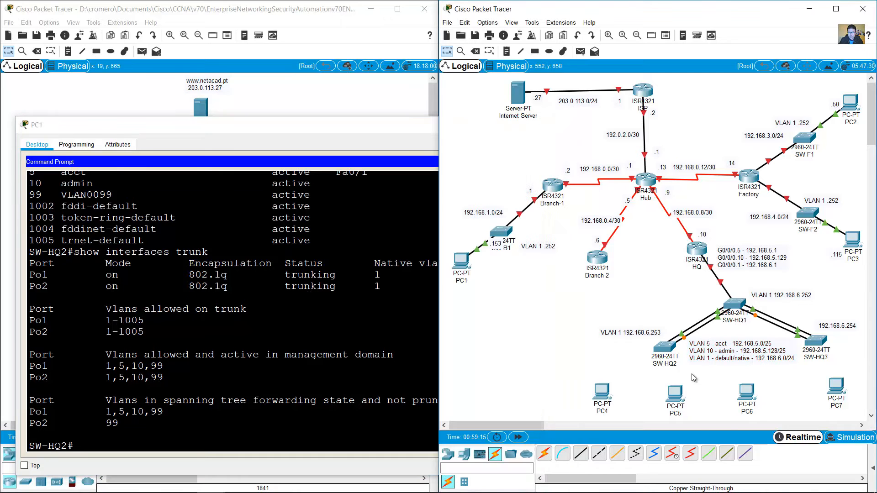
pyautogui.moveTo(728, 361); pyautogui.dragTo(727, 358)
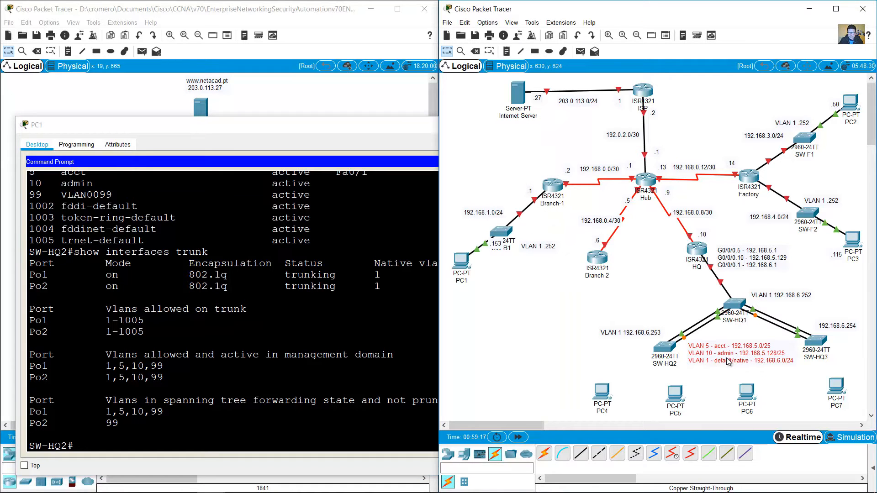
pyautogui.click(302, 321)
pyautogui.scroll(3, 352, 342)
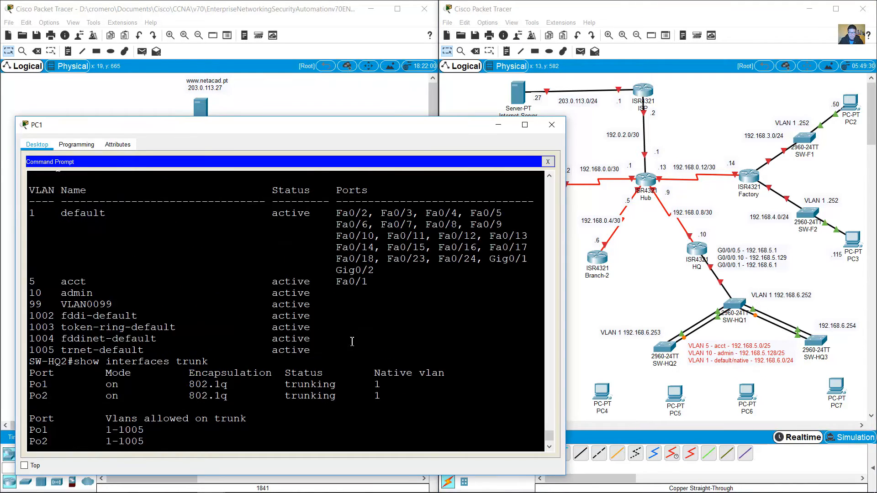
# Step: Highlight Fa0/1's access VLAN 5 lines in the running-config, then start a note below SW-HQ2
pyautogui.scroll(15, 351, 342)
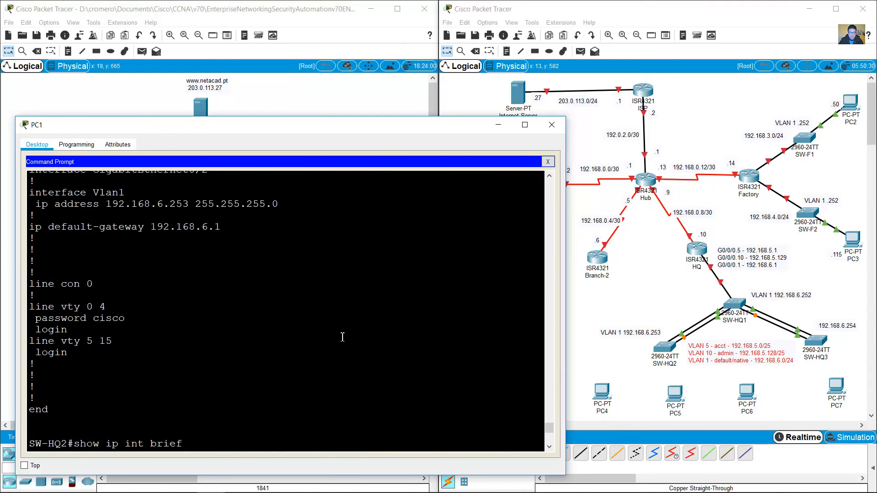
pyautogui.scroll(20, 343, 337)
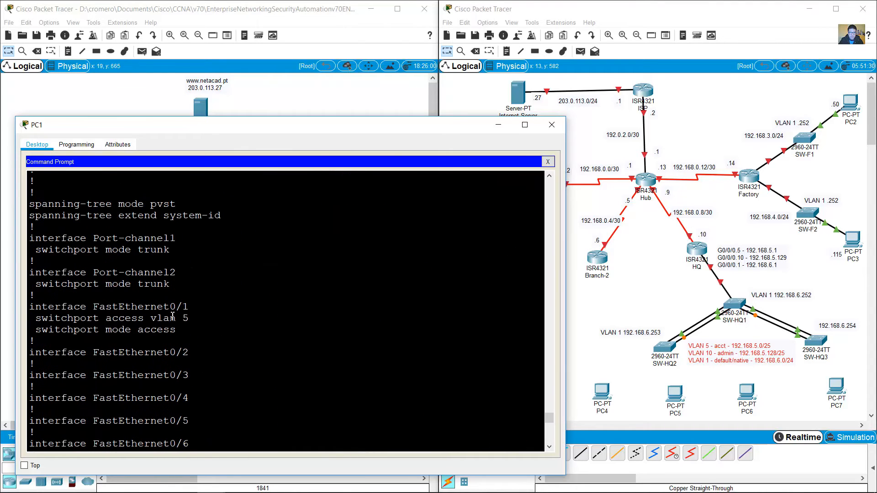
pyautogui.moveTo(133, 310); pyautogui.dragTo(179, 330)
pyautogui.click(209, 332)
pyautogui.moveTo(37, 308)
pyautogui.mouseDown()
pyautogui.moveTo(188, 332)
pyautogui.moveTo(107, 328)
pyautogui.moveTo(28, 314)
pyautogui.moveTo(28, 305)
pyautogui.mouseUp()
pyautogui.click(181, 330)
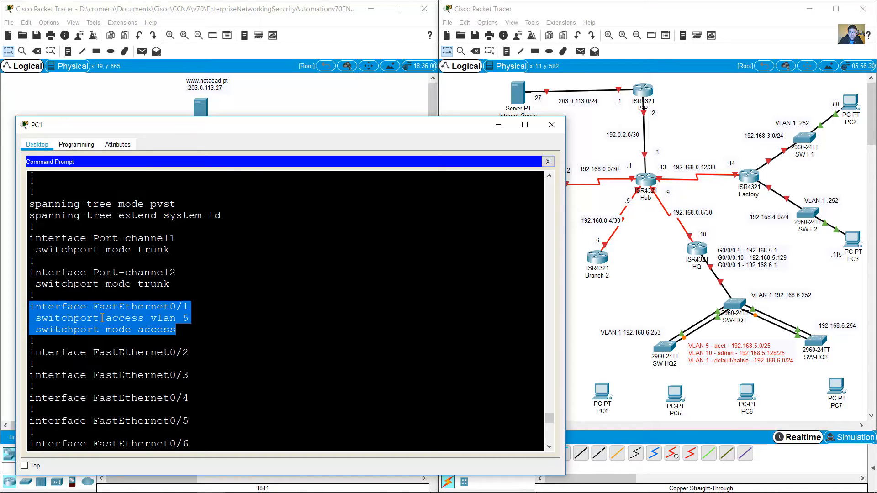
pyautogui.moveTo(150, 318); pyautogui.dragTo(68, 307)
pyautogui.click(579, 299)
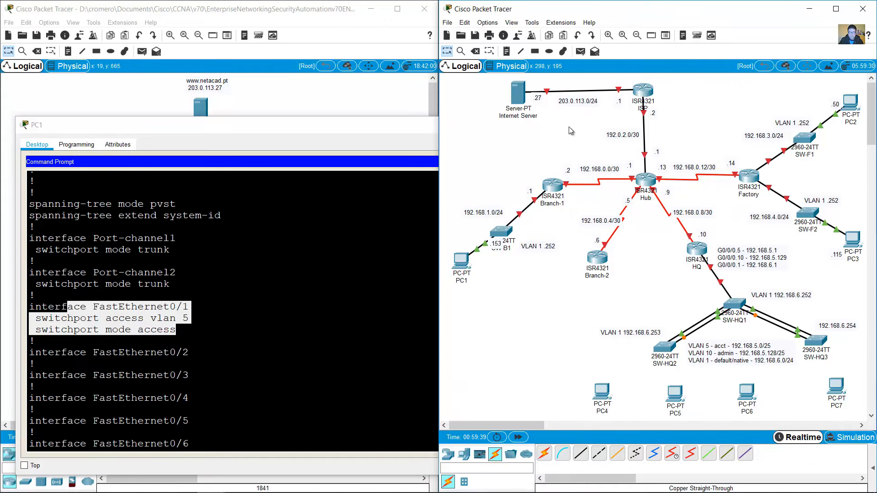
pyautogui.click(620, 369)
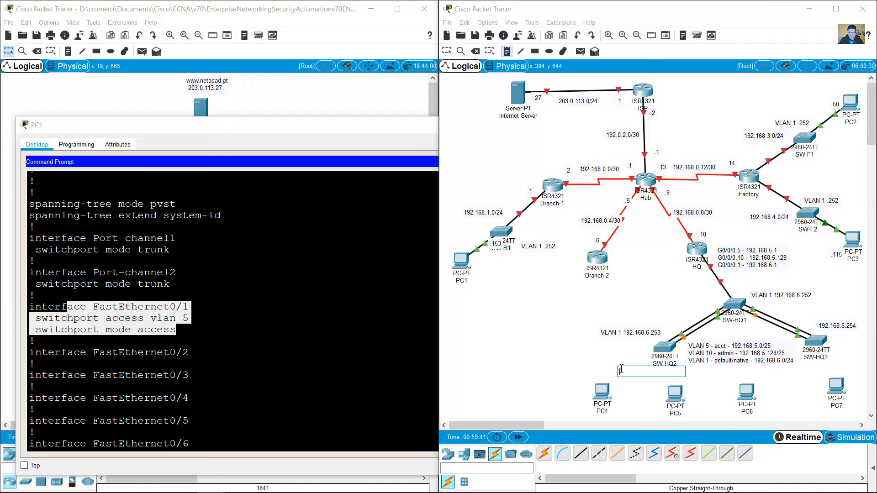
# Step: Write the VLAN 5 note below SW-HQ2, nudge it into place, and check 192.168.5.0/25 in the subnet note
pyautogui.write('vlan')
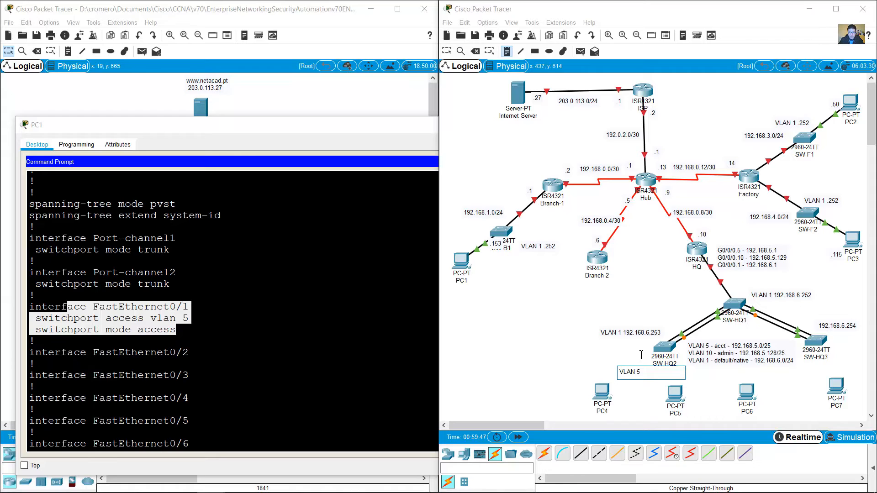
pyautogui.click(635, 373)
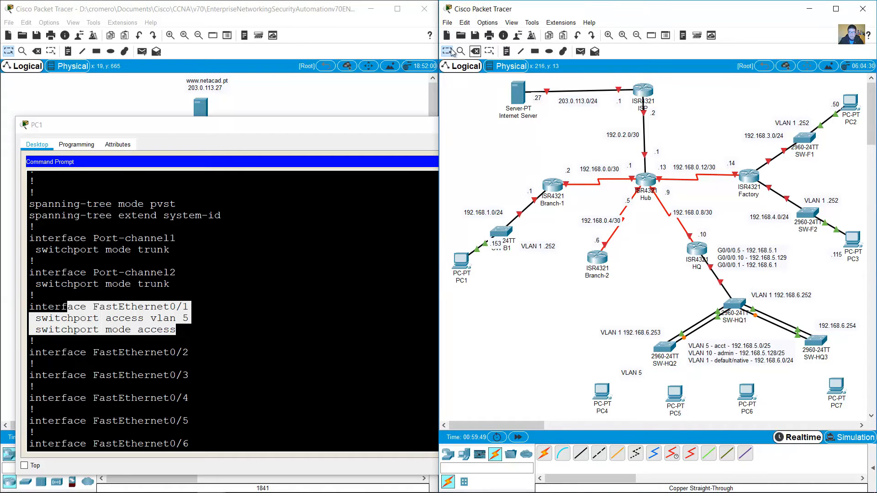
pyautogui.moveTo(621, 377); pyautogui.dragTo(624, 372)
pyautogui.doubleClick(733, 360)
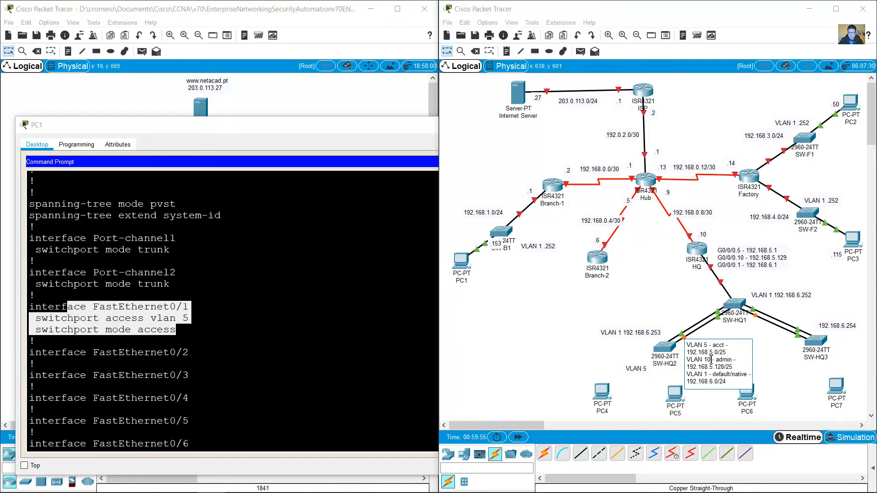
pyautogui.moveTo(689, 355); pyautogui.dragTo(729, 353)
pyautogui.click(350, 108)
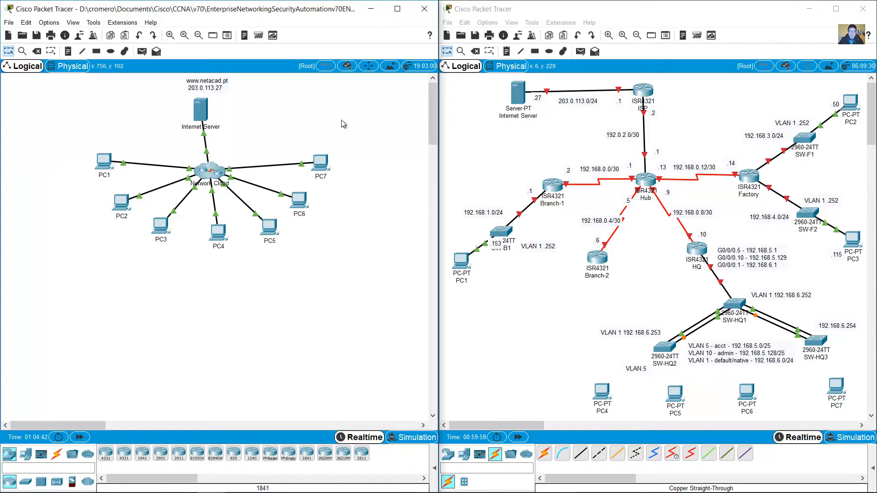
pyautogui.click(216, 235)
pyautogui.click(340, 168)
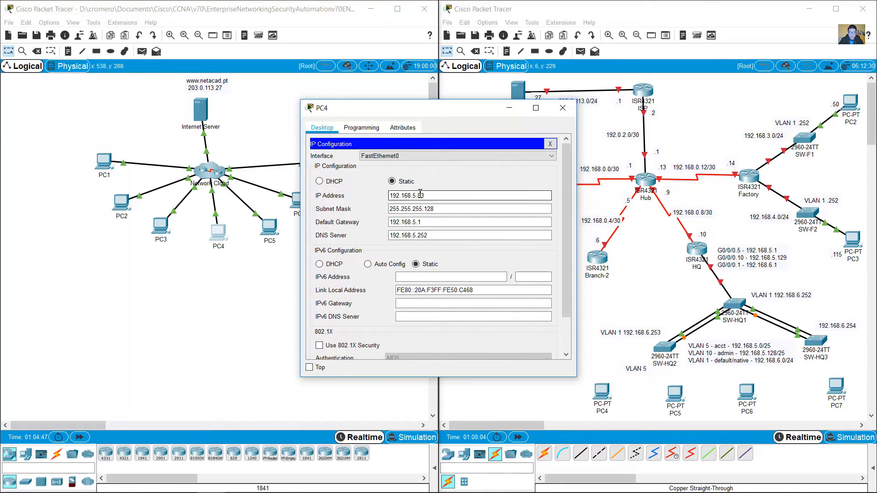
pyautogui.moveTo(420, 193); pyautogui.dragTo(371, 197)
pyautogui.moveTo(439, 208); pyautogui.dragTo(358, 212)
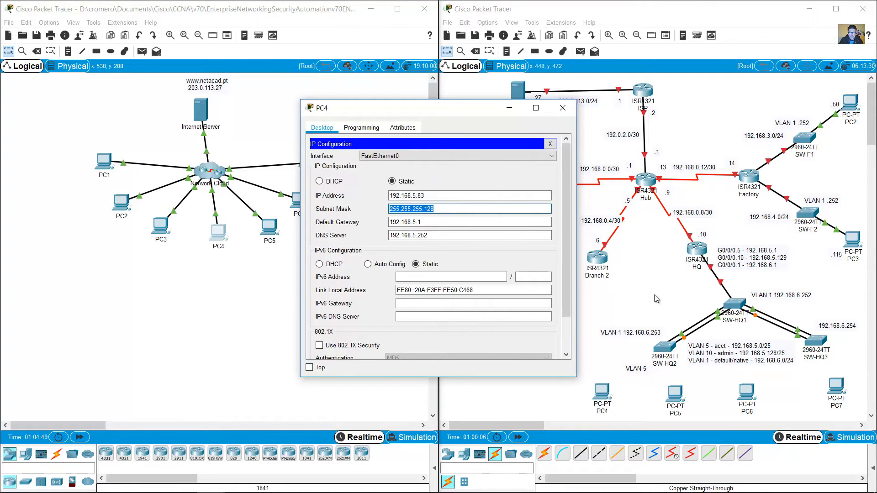
pyautogui.click(733, 351)
pyautogui.click(733, 350)
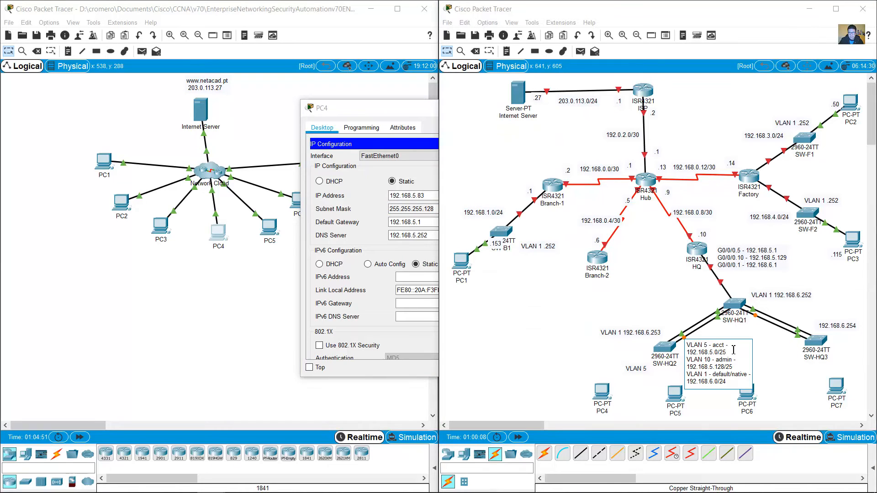
pyautogui.moveTo(729, 351); pyautogui.dragTo(689, 353)
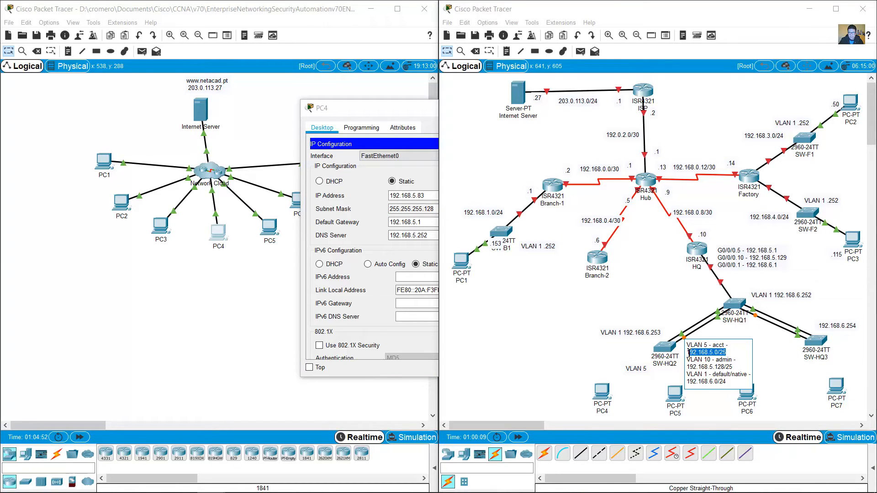
pyautogui.doubleClick(721, 352)
pyautogui.click(413, 209)
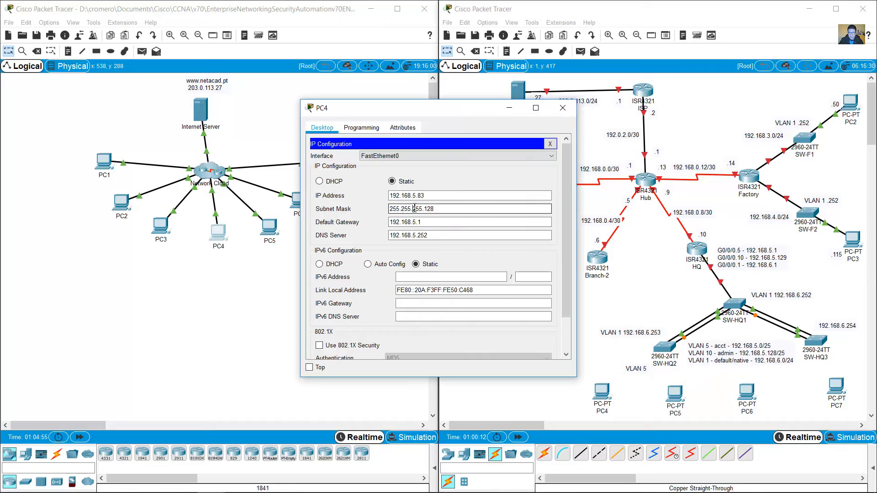
pyautogui.moveTo(439, 208); pyautogui.dragTo(382, 211)
pyautogui.click(733, 347)
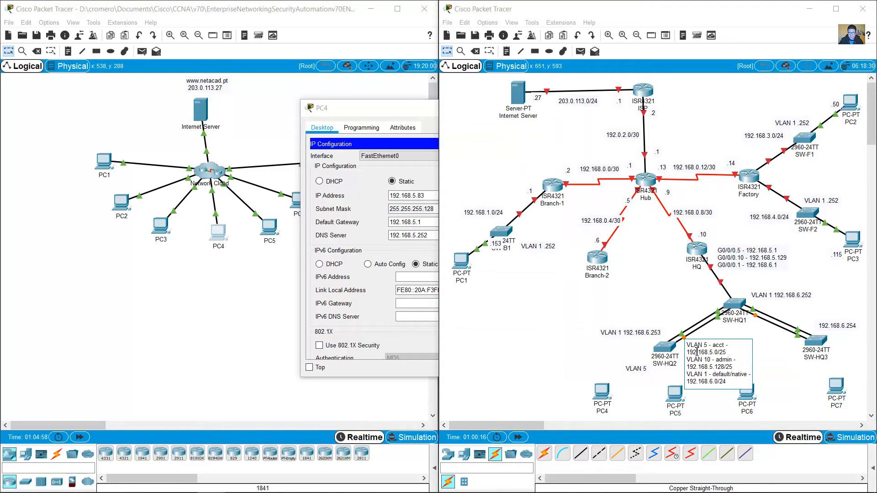
pyautogui.moveTo(689, 352); pyautogui.dragTo(715, 353)
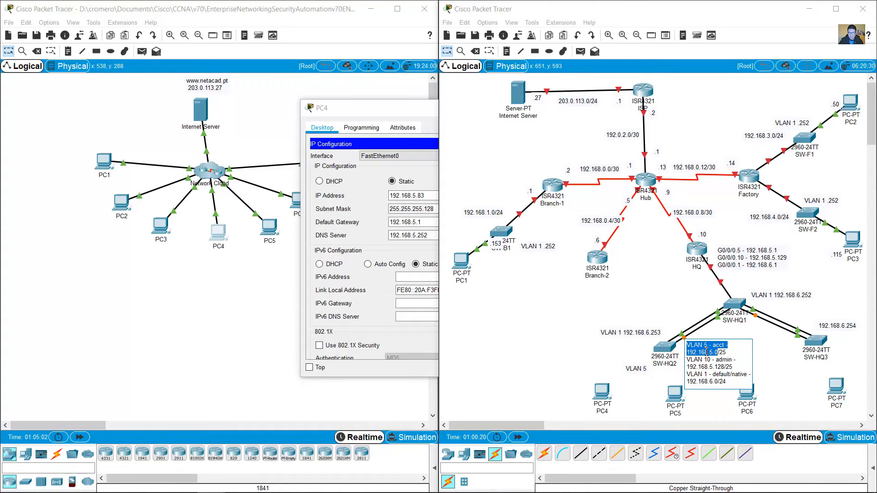
pyautogui.click(412, 197)
pyautogui.doubleClick(412, 198)
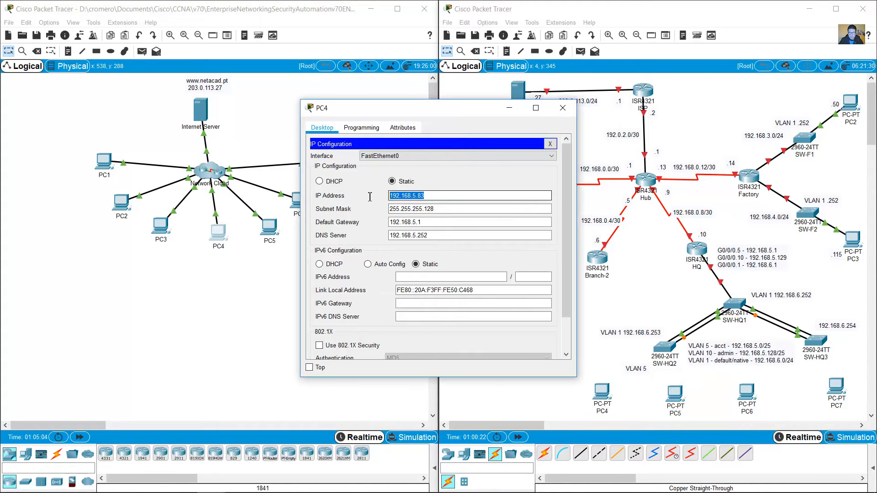
pyautogui.click(563, 108)
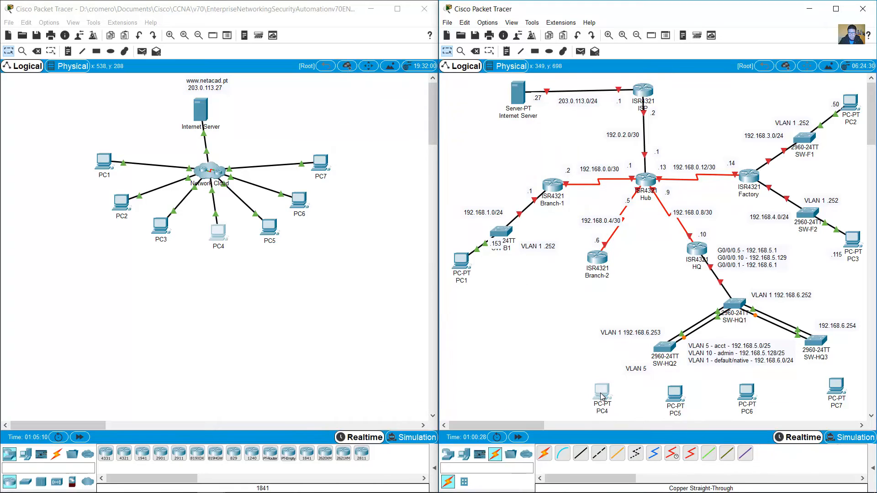
# Step: Nudge PC4 up and cable SW-HQ2 Fa0/1 to PC4 Fa0 with copper straight-through
pyautogui.moveTo(604, 396)
pyautogui.mouseDown()
pyautogui.moveTo(589, 390)
pyautogui.moveTo(604, 386)
pyautogui.mouseUp()
pyautogui.click(580, 453)
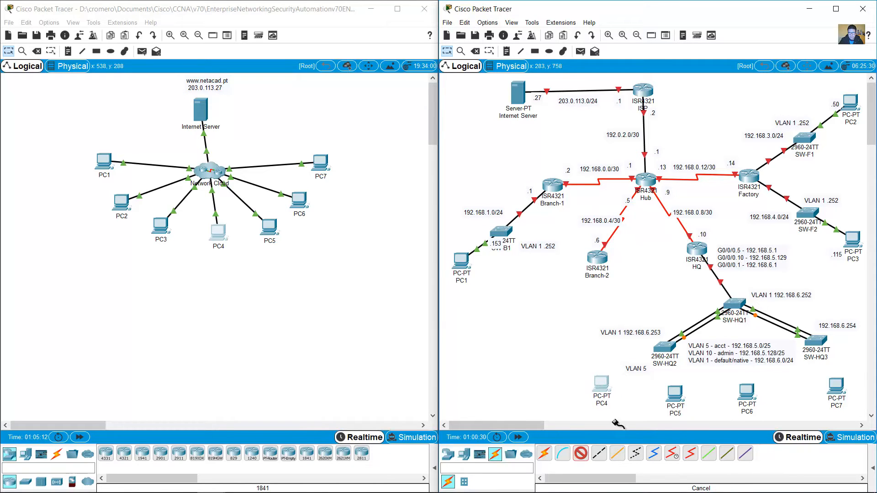
pyautogui.click(665, 348)
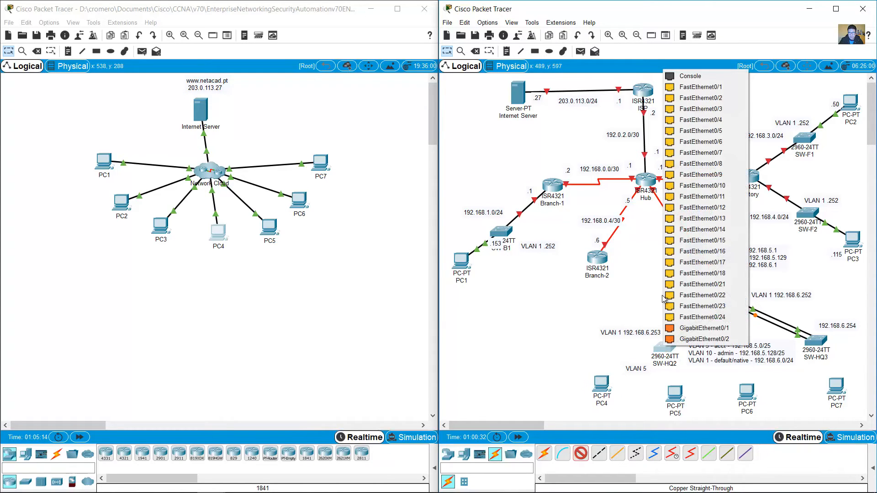
pyautogui.click(689, 88)
pyautogui.click(601, 385)
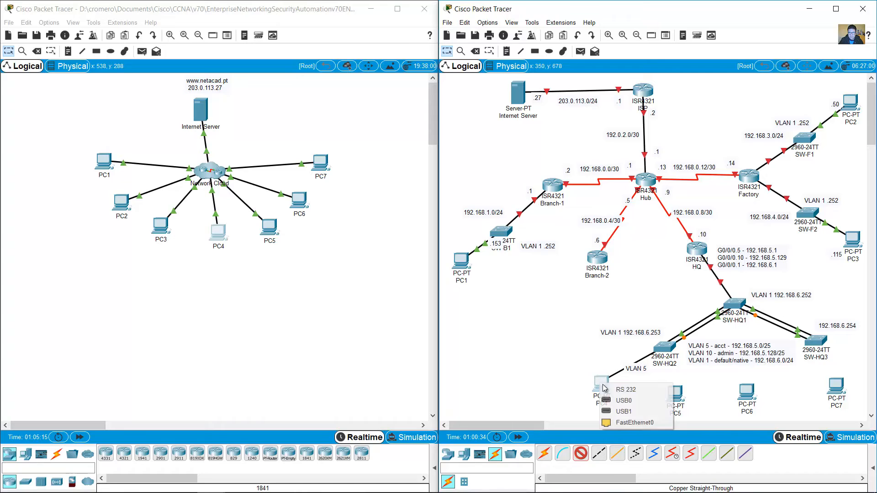
pyautogui.click(634, 422)
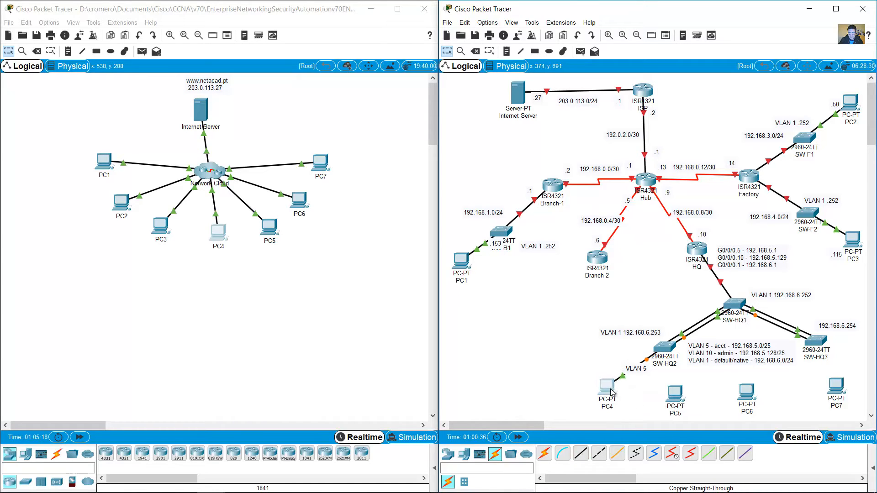
# Step: Move the VLAN 5 note to sit just above PC4
pyautogui.moveTo(636, 368); pyautogui.dragTo(602, 366)
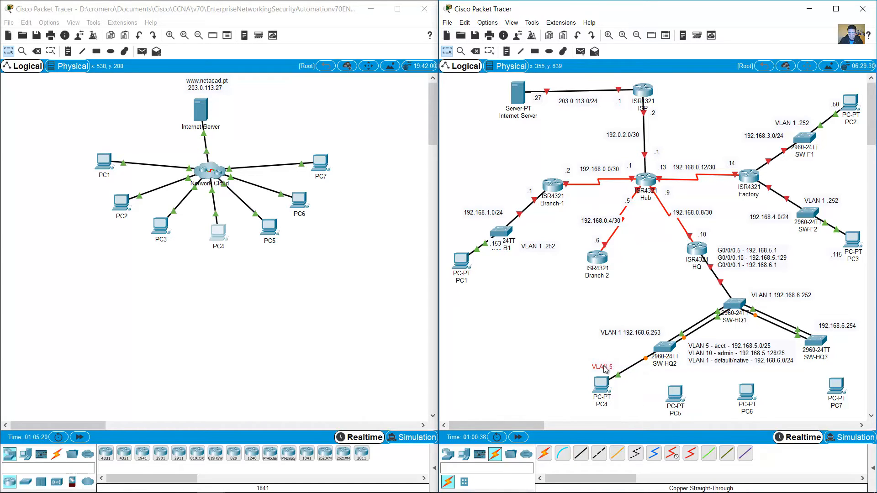
pyautogui.click(627, 351)
pyautogui.click(104, 162)
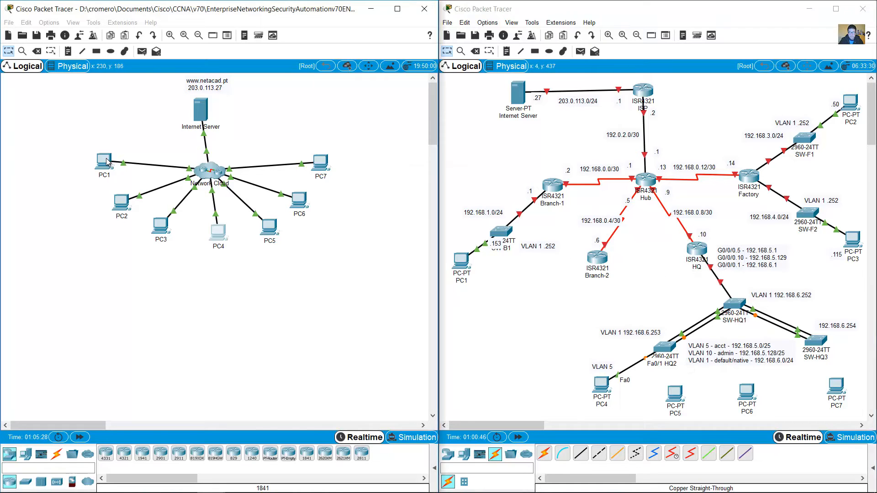
# Step: Scroll SW-HQ2's console below the trunk summary and type 'show cdp neighbors'
pyautogui.click(286, 397)
pyautogui.scroll(-10, 292, 411)
pyautogui.scroll(-20, 299, 426)
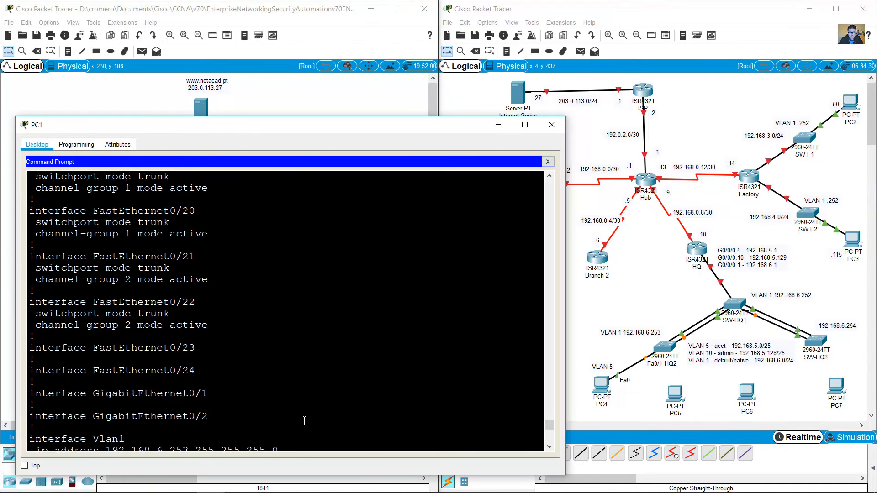
pyautogui.scroll(-12, 313, 417)
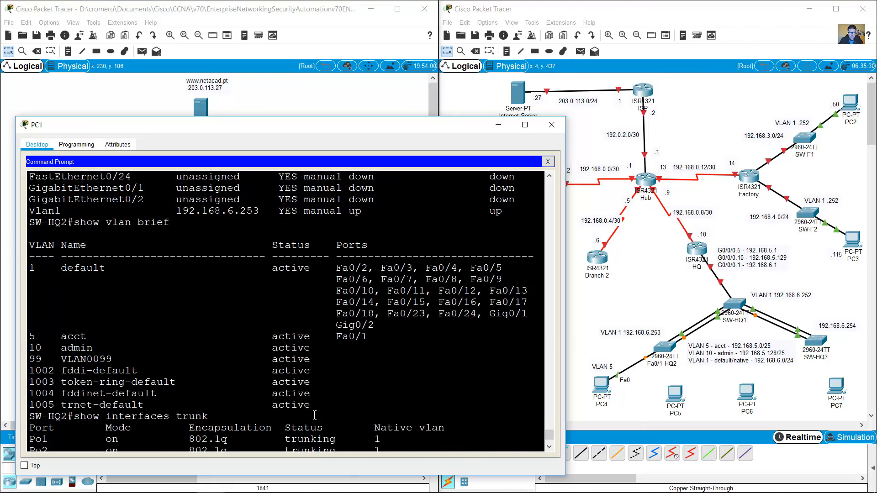
pyautogui.scroll(15, 315, 412)
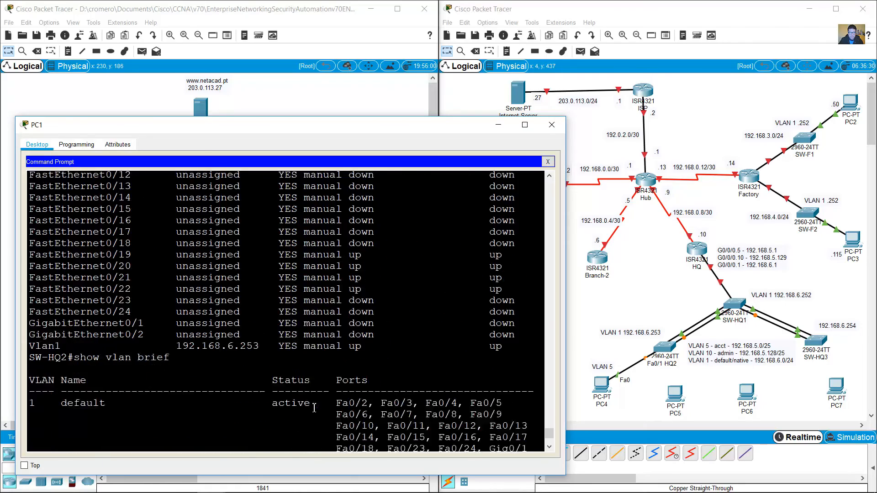
pyautogui.scroll(-10, 314, 414)
pyautogui.scroll(-4, 314, 413)
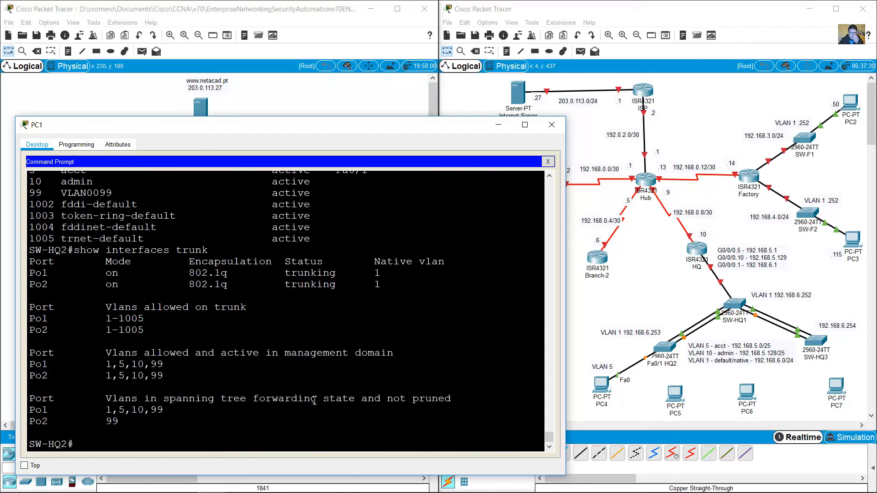
pyautogui.write('show')
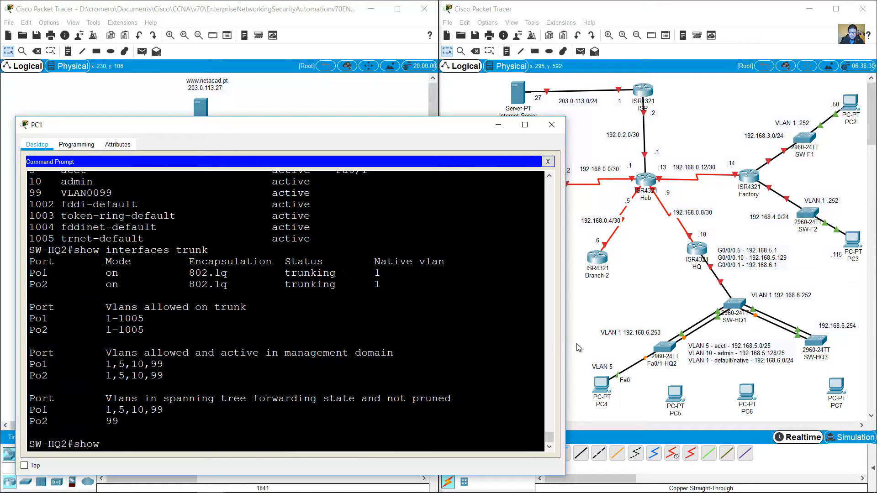
pyautogui.write(' cdp neighbors')
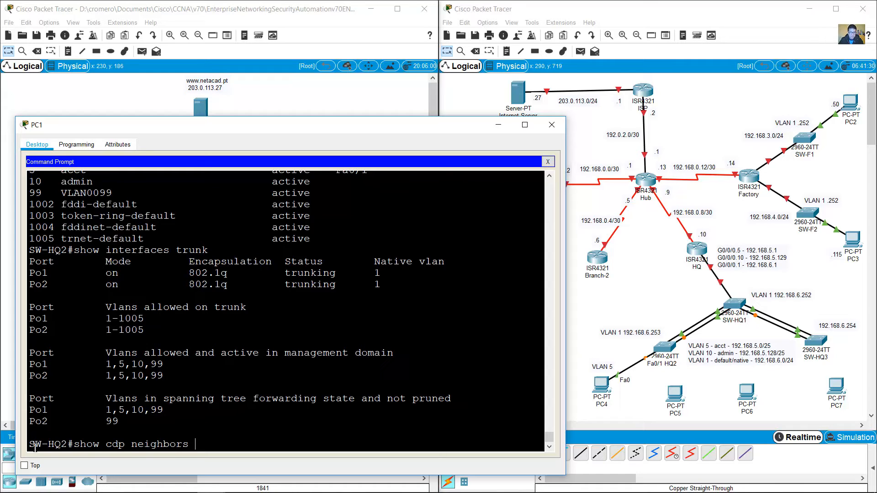
# Step: Run show cdp neighbors and highlight the three SW-HQ1 neighbor rows
pyautogui.moveTo(35, 445); pyautogui.dragTo(60, 444)
pyautogui.moveTo(640, 296); pyautogui.dragTo(682, 371)
pyautogui.click(566, 356)
pyautogui.click(293, 438)
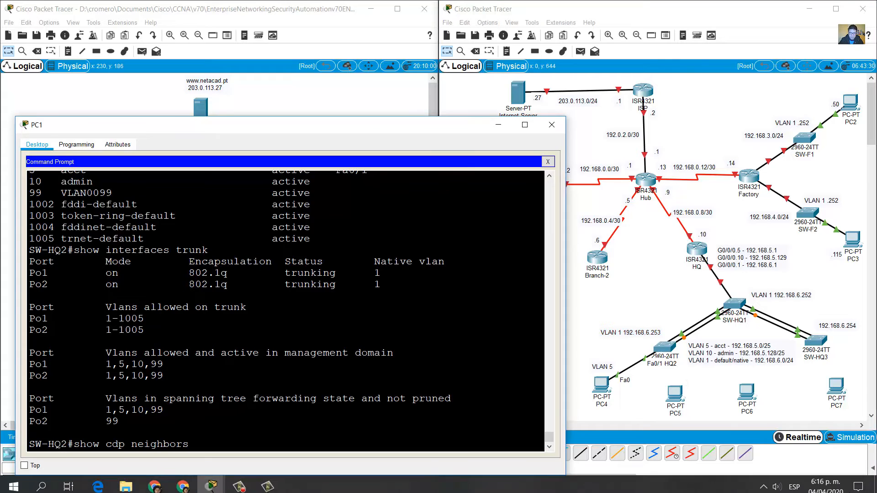
pyautogui.press('Return')
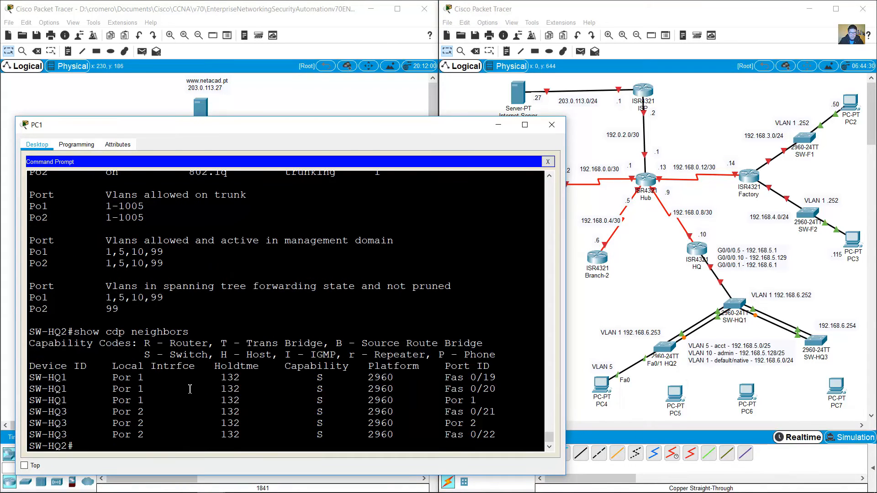
pyautogui.moveTo(30, 377); pyautogui.dragTo(504, 399)
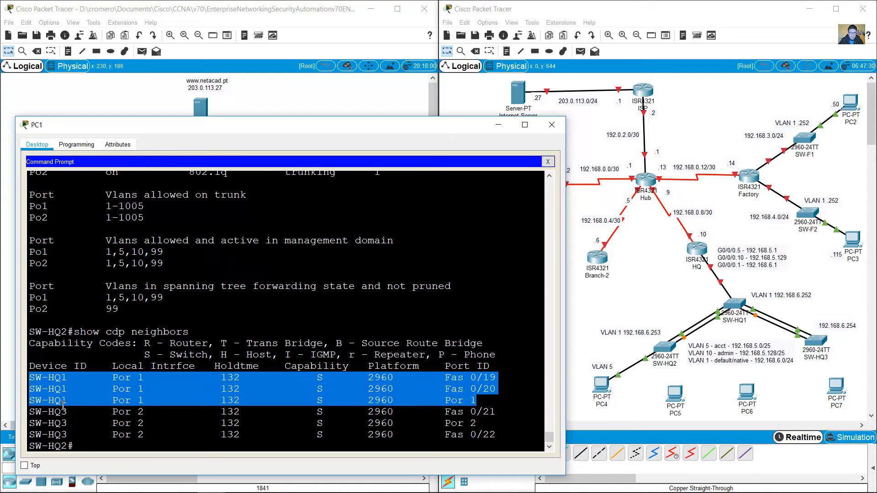
pyautogui.moveTo(36, 400); pyautogui.dragTo(18, 383)
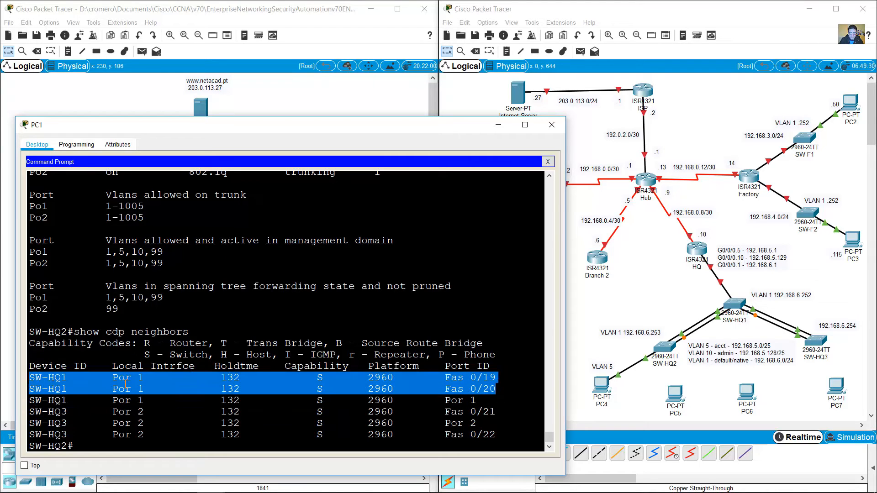
pyautogui.click(260, 402)
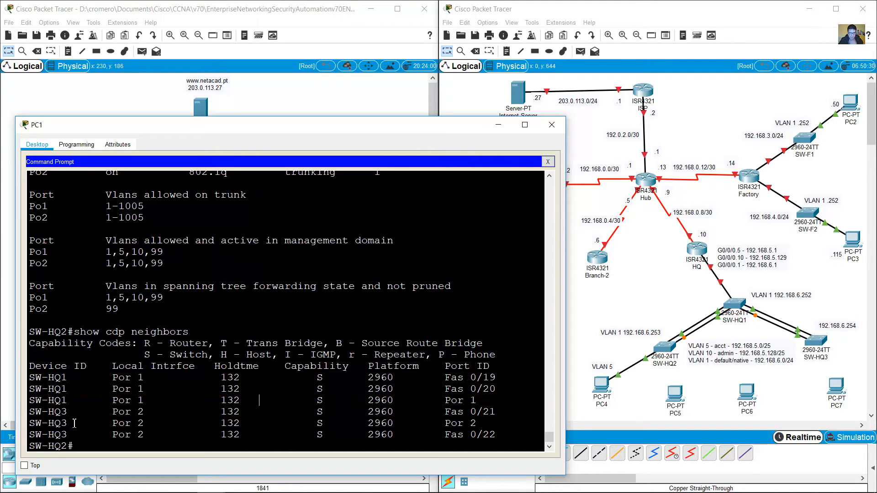
# Step: Highlight the SW-HQ3 neighbor rows reached over Fas 0/21 and Fas 0/22
pyautogui.moveTo(34, 416); pyautogui.dragTo(466, 434)
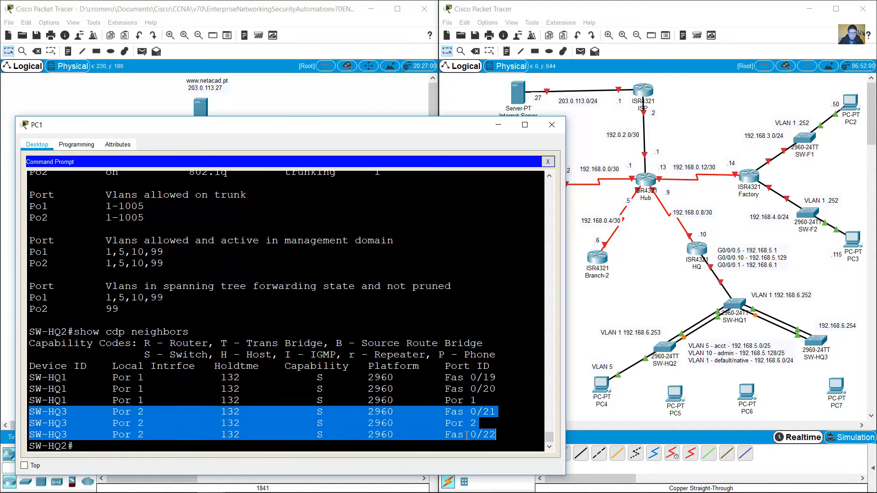
pyautogui.click(144, 422)
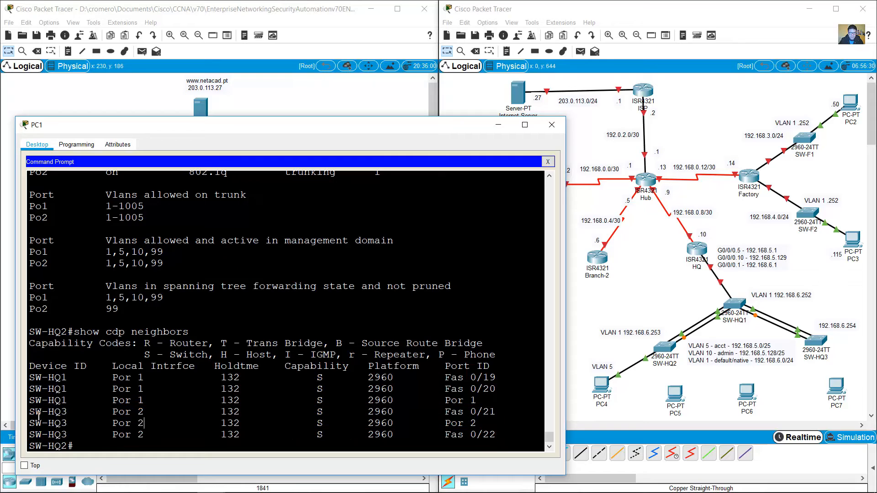
pyautogui.moveTo(31, 413); pyautogui.dragTo(498, 412)
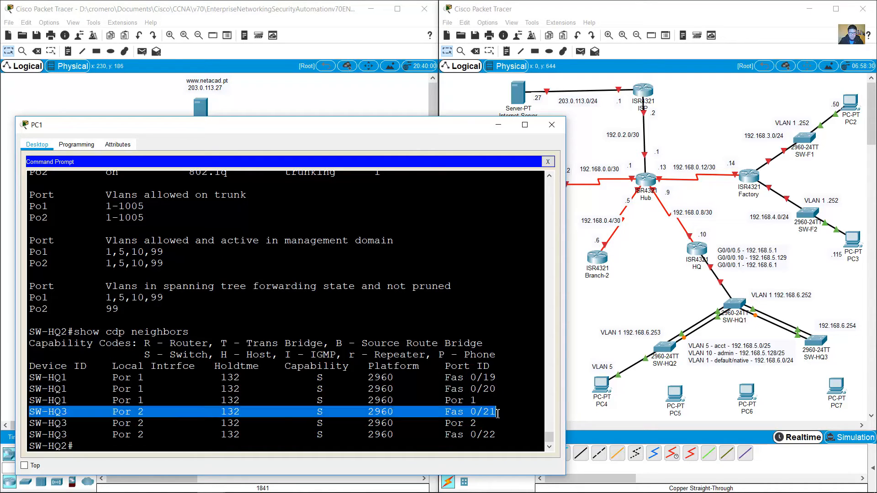
pyautogui.click(303, 415)
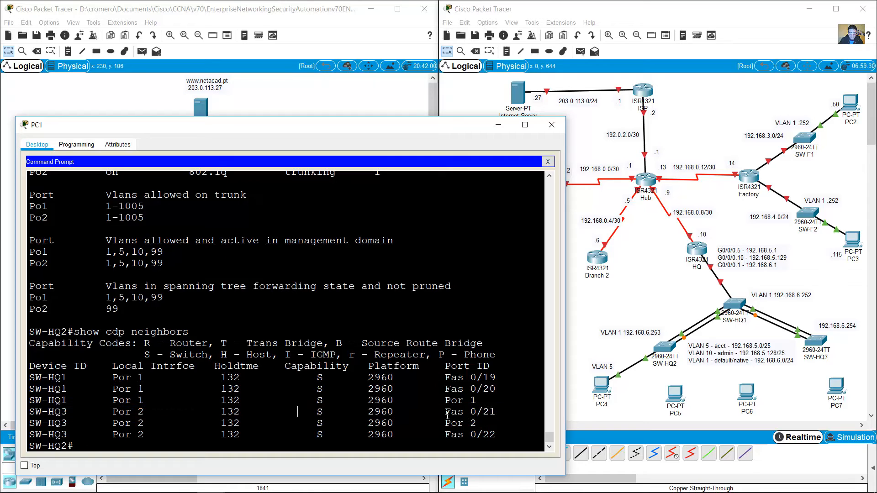
pyautogui.moveTo(444, 414); pyautogui.dragTo(500, 414)
pyautogui.moveTo(445, 435); pyautogui.dragTo(9, 425)
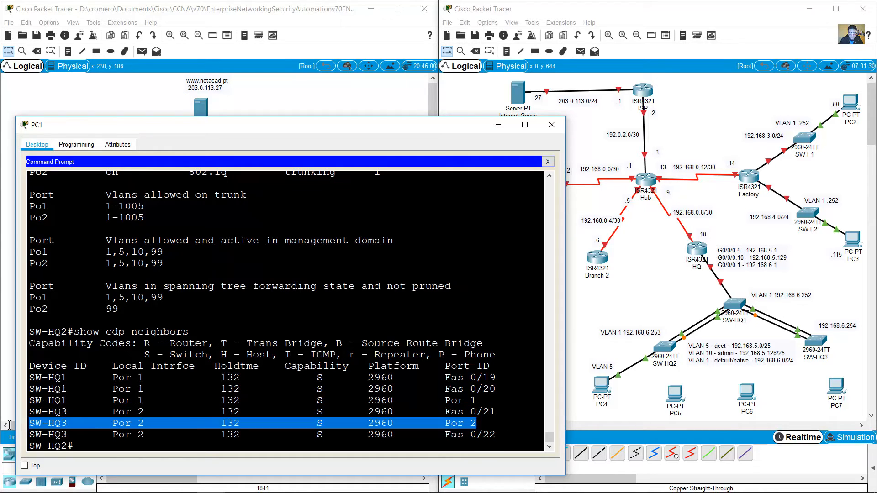
pyautogui.click(205, 453)
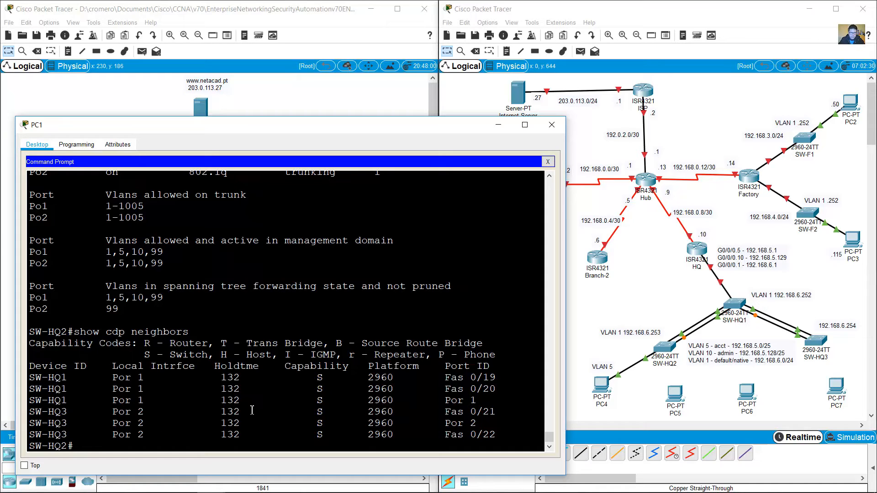
# Step: Run show etherchannel summary and highlight Po2's status and member ports Fa0/21–0/22
pyautogui.write('show etherchannel su')
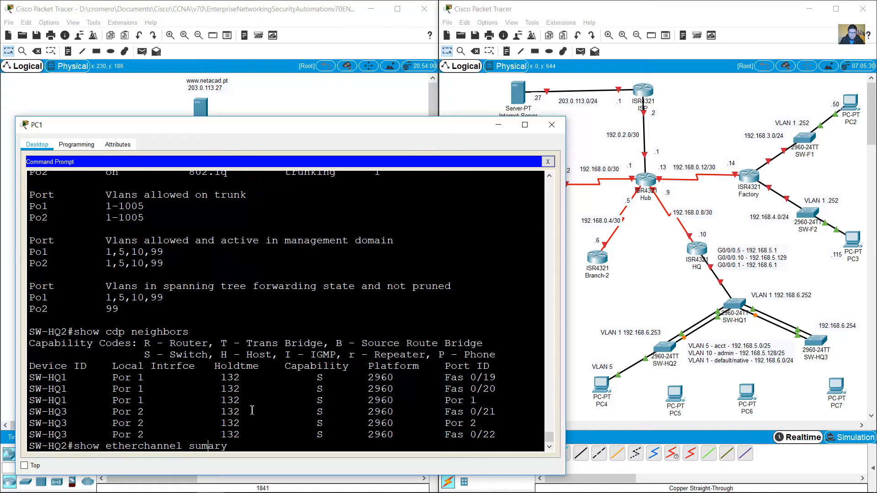
pyautogui.write('m')
pyautogui.press('Return')
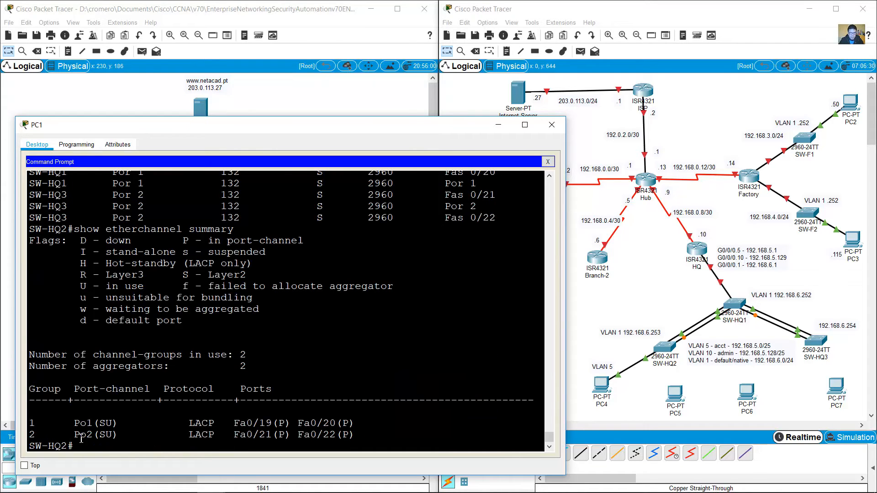
pyautogui.moveTo(74, 438); pyautogui.dragTo(114, 439)
pyautogui.moveTo(235, 435); pyautogui.dragTo(354, 437)
pyautogui.moveTo(445, 195); pyautogui.dragTo(502, 221)
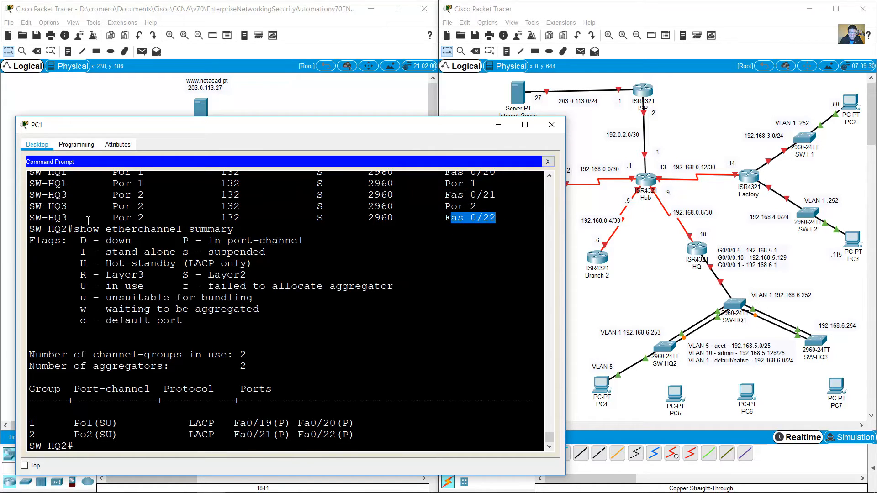
pyautogui.moveTo(69, 219); pyautogui.dragTo(28, 218)
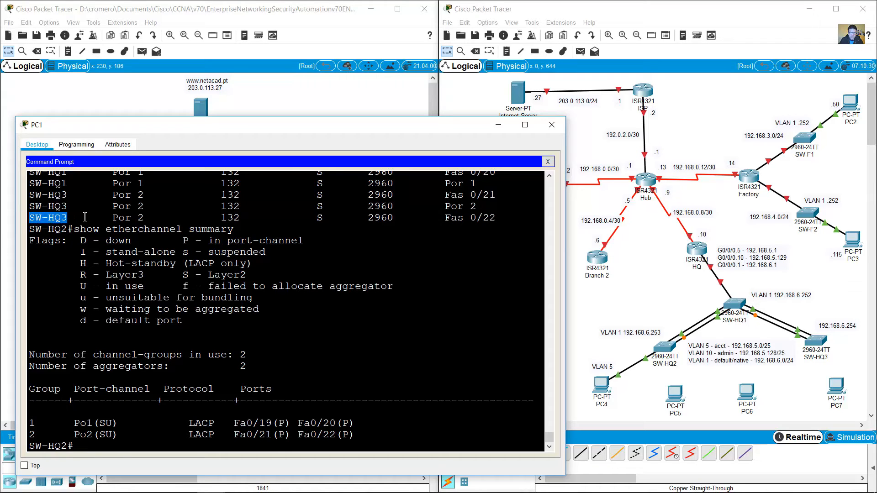
# Step: Run two copper straight-through cables from SW-HQ2 Fa0/21 and Fa0/22 to SW-HQ3
pyautogui.click(604, 288)
pyautogui.click(665, 347)
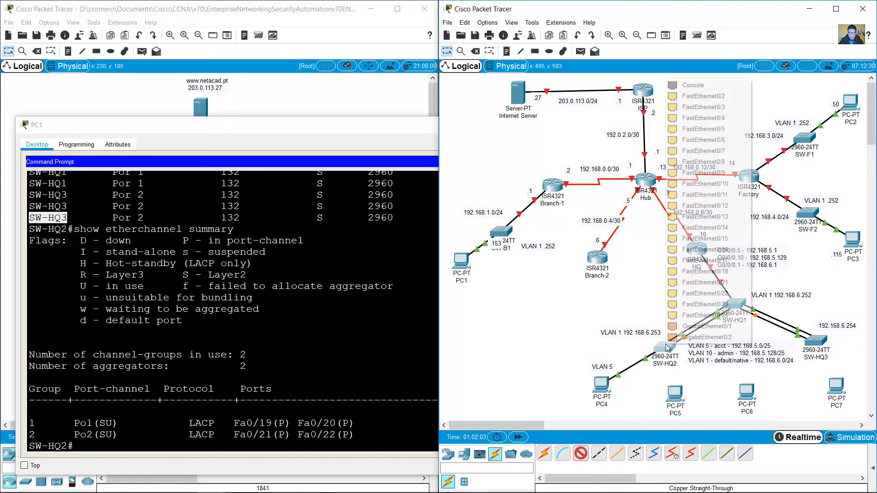
pyautogui.click(726, 282)
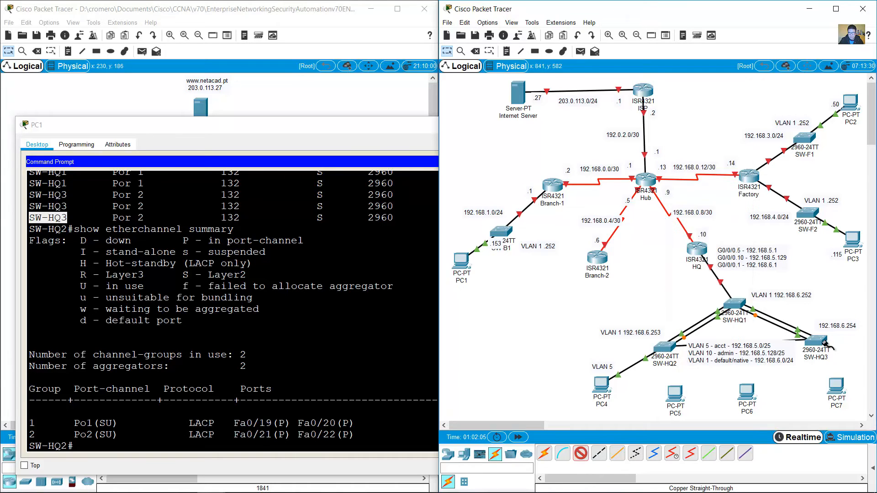
pyautogui.click(817, 342)
pyautogui.click(831, 303)
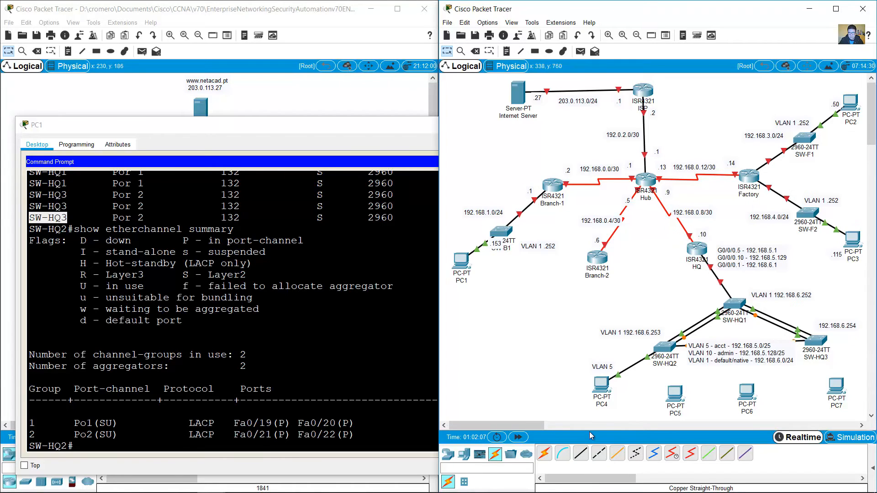
pyautogui.click(580, 453)
pyautogui.click(665, 348)
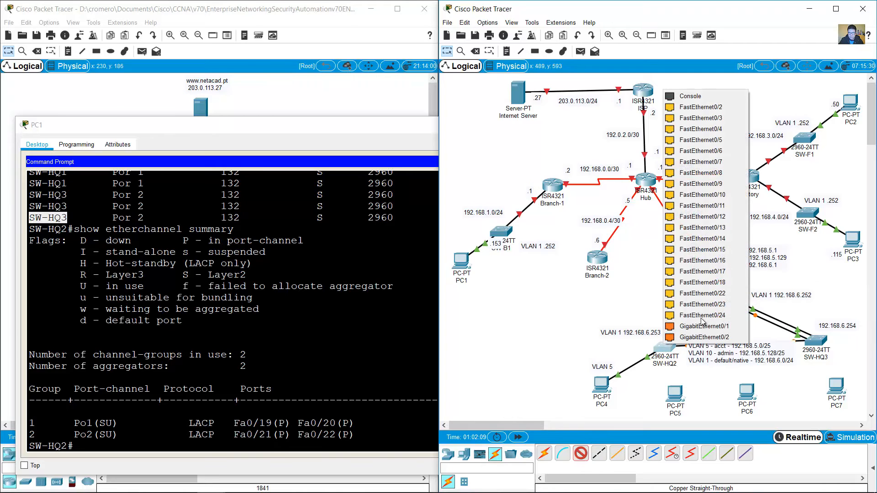
pyautogui.click(706, 293)
pyautogui.click(815, 341)
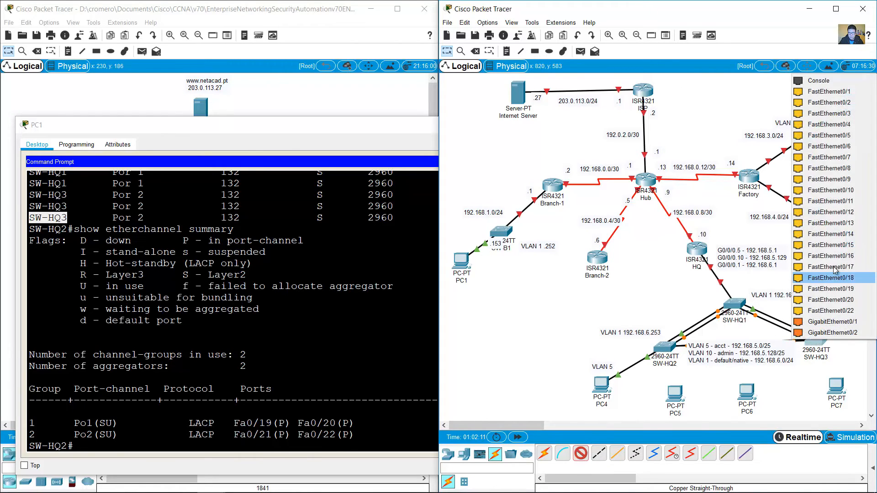
pyautogui.click(830, 310)
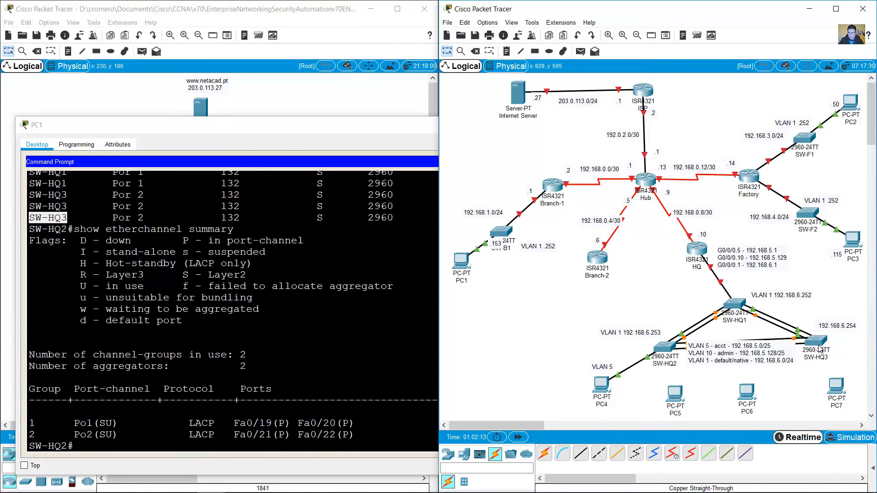
# Step: Reposition SW-HQ1, SW-HQ2, SW-HQ3 and their VLAN labels around the new links
pyautogui.moveTo(820, 348); pyautogui.dragTo(820, 355)
pyautogui.moveTo(731, 306); pyautogui.dragTo(732, 295)
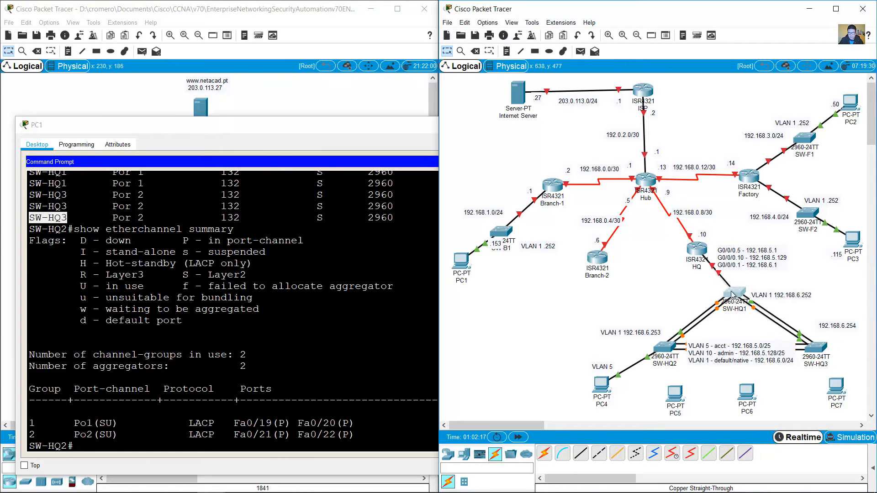
pyautogui.moveTo(789, 296); pyautogui.dragTo(789, 290)
pyautogui.moveTo(742, 354); pyautogui.dragTo(742, 328)
pyautogui.moveTo(815, 347); pyautogui.dragTo(818, 346)
pyautogui.moveTo(738, 328); pyautogui.dragTo(744, 367)
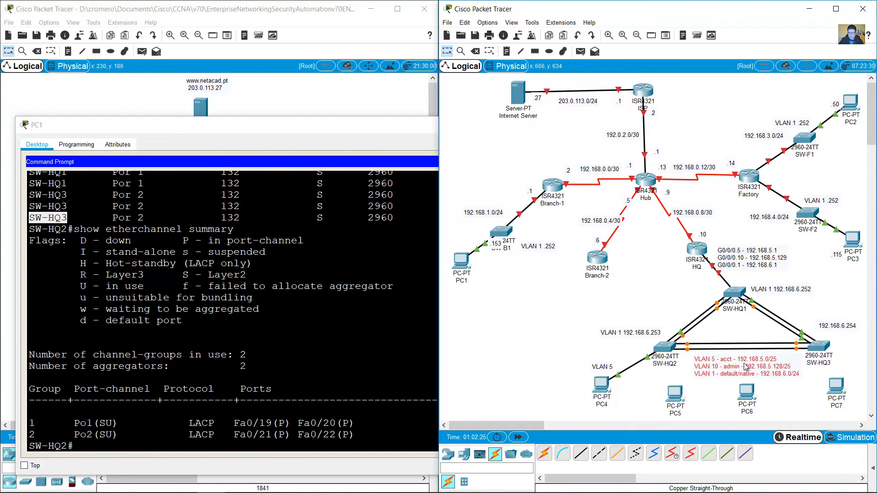
pyautogui.moveTo(819, 346); pyautogui.dragTo(803, 342)
pyautogui.moveTo(662, 347); pyautogui.dragTo(674, 343)
# Step: Move the VLAN note lower, PCs 4–6 under SW-HQ2, and the VLAN 5 label beside PC4
pyautogui.click(765, 367)
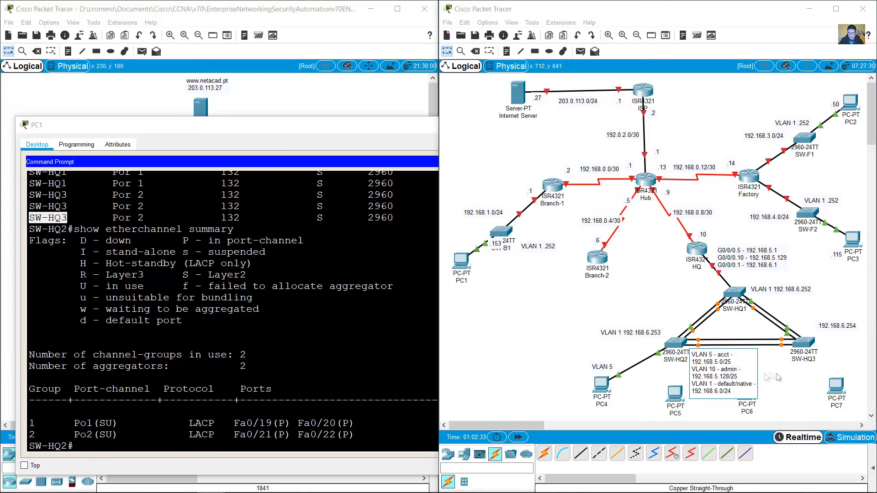
pyautogui.click(780, 378)
pyautogui.moveTo(726, 369); pyautogui.dragTo(748, 401)
pyautogui.moveTo(675, 394); pyautogui.dragTo(667, 399)
pyautogui.moveTo(607, 386); pyautogui.dragTo(620, 364)
pyautogui.moveTo(642, 334); pyautogui.dragTo(643, 339)
pyautogui.moveTo(759, 290); pyautogui.dragTo(757, 289)
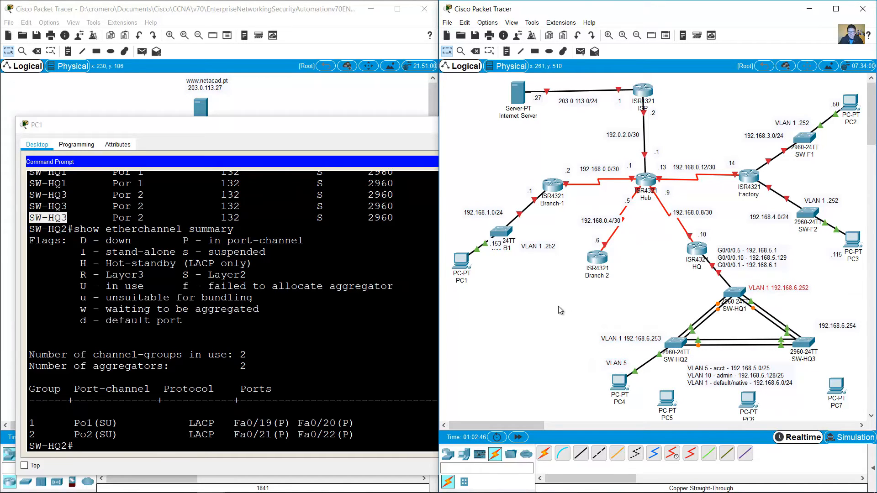
# Step: In PC1's console, highlight SW-HQ3 on Port-channel 2 in SW-HQ2's CDP neighbor list
pyautogui.click(372, 322)
pyautogui.scroll(4, 372, 323)
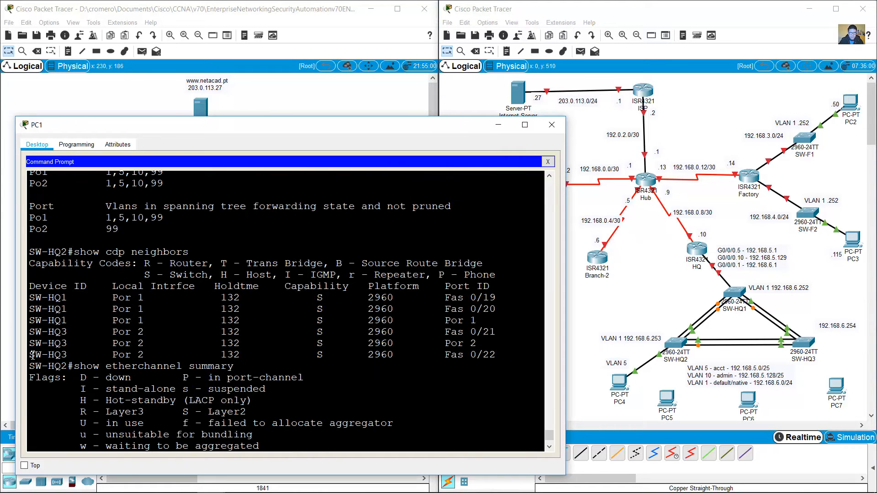
pyautogui.moveTo(33, 356); pyautogui.dragTo(70, 355)
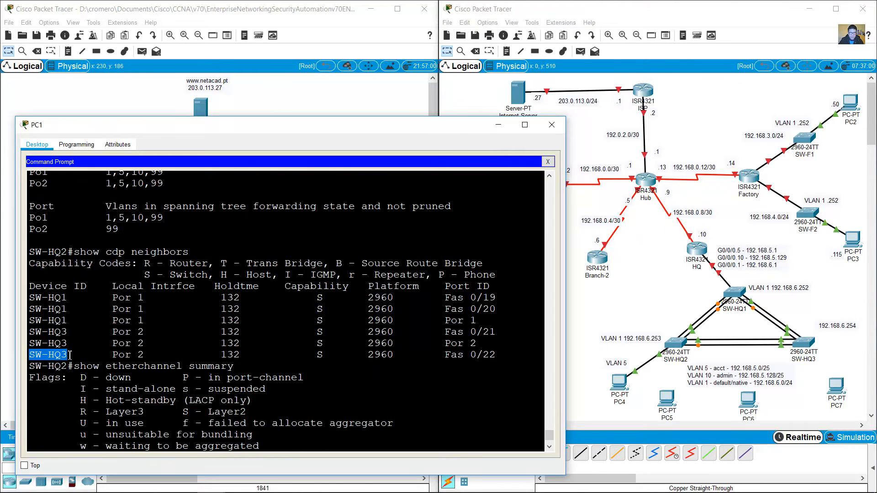
pyautogui.doubleClick(58, 365)
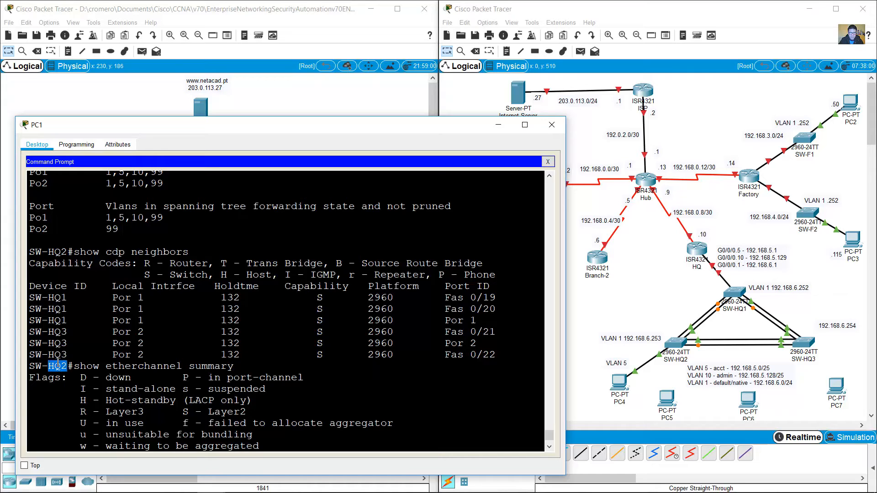
pyautogui.moveTo(114, 355); pyautogui.dragTo(196, 356)
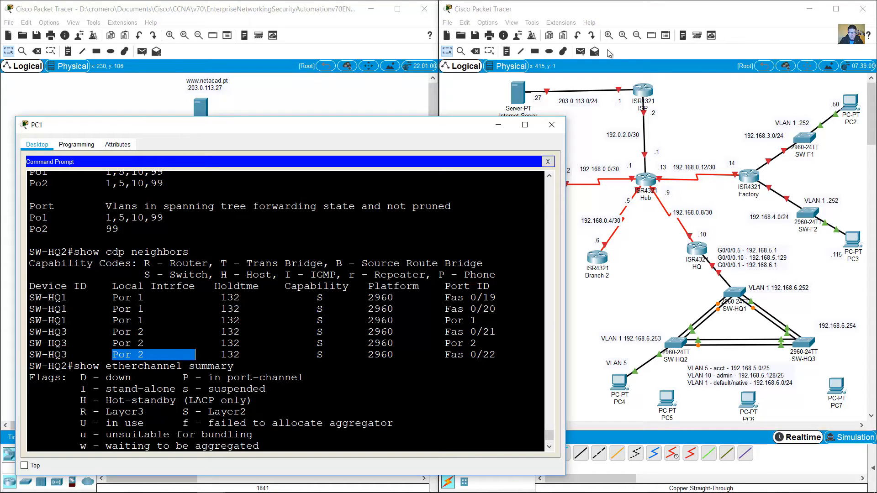
pyautogui.click(506, 51)
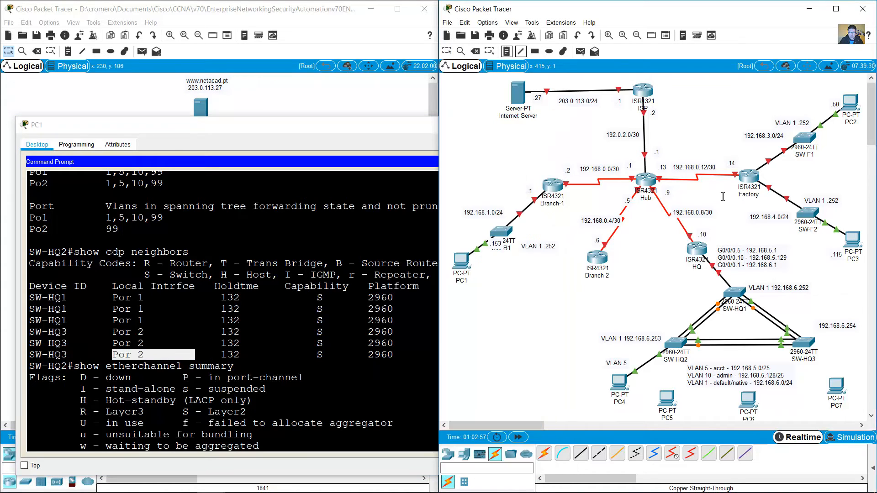
# Step: Add a 'Po2' note under the SW-HQ2–SW-HQ3 link
pyautogui.click(730, 353)
pyautogui.write('Po')
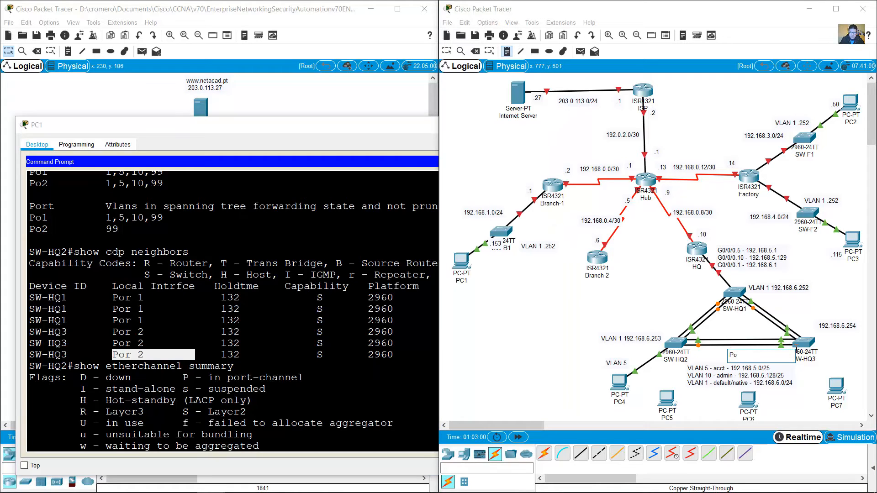
pyautogui.write('2')
pyautogui.click(667, 305)
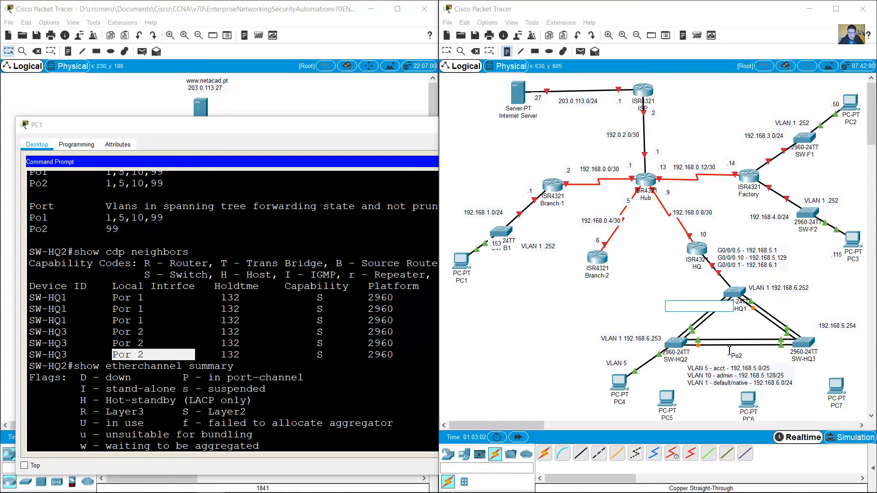
pyautogui.click(447, 51)
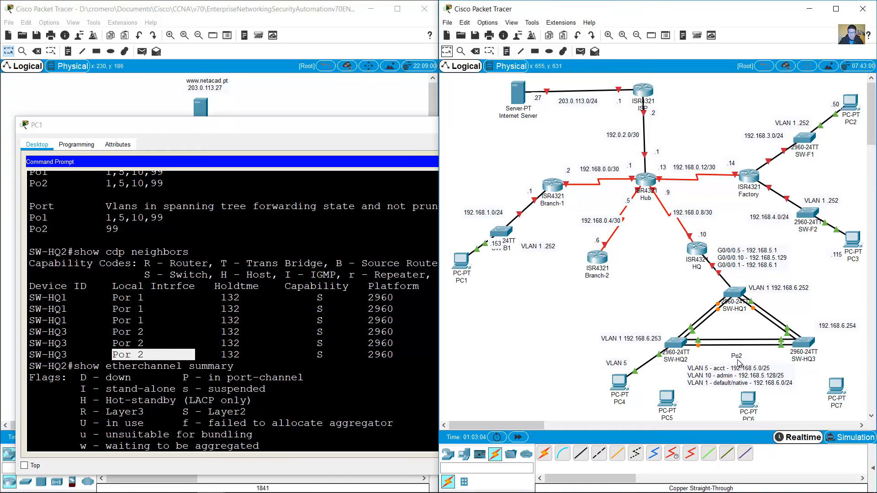
# Step: Copy the Po2 note beside the SW-HQ1–SW-HQ2 links and change it to 'Po1'
pyautogui.click(50, 300)
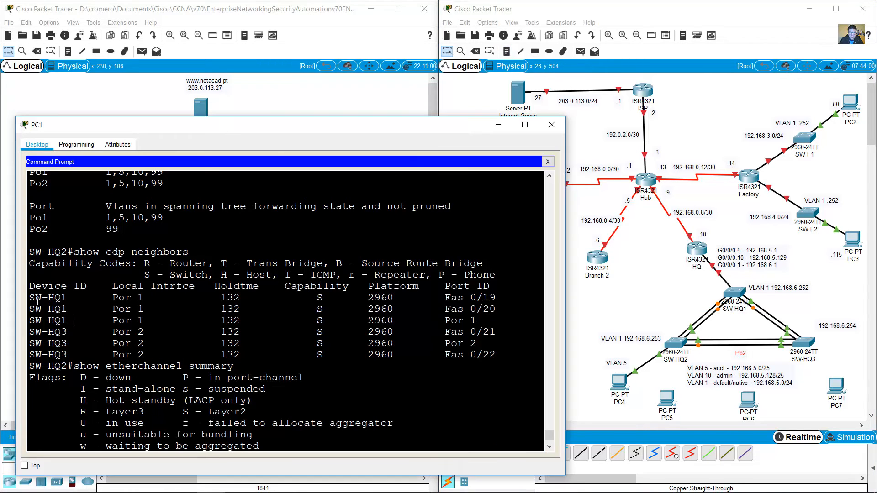
pyautogui.moveTo(51, 300); pyautogui.dragTo(68, 300)
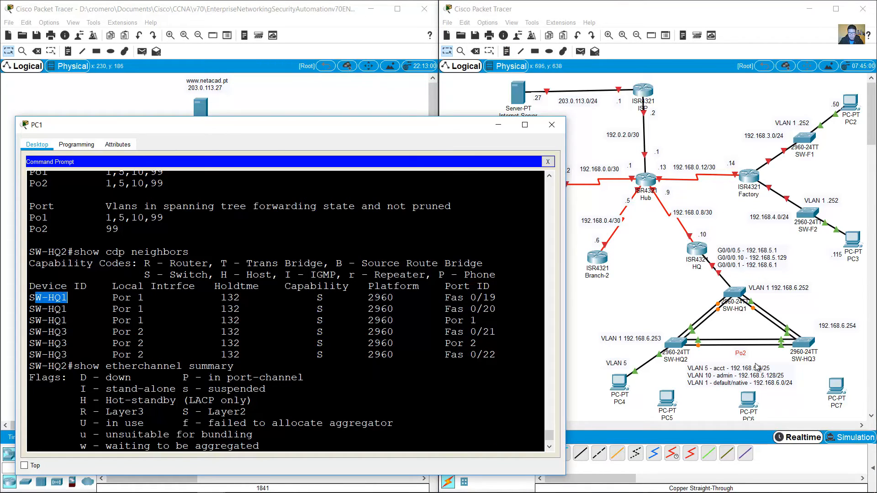
pyautogui.moveTo(746, 357); pyautogui.dragTo(697, 309)
pyautogui.click(697, 308)
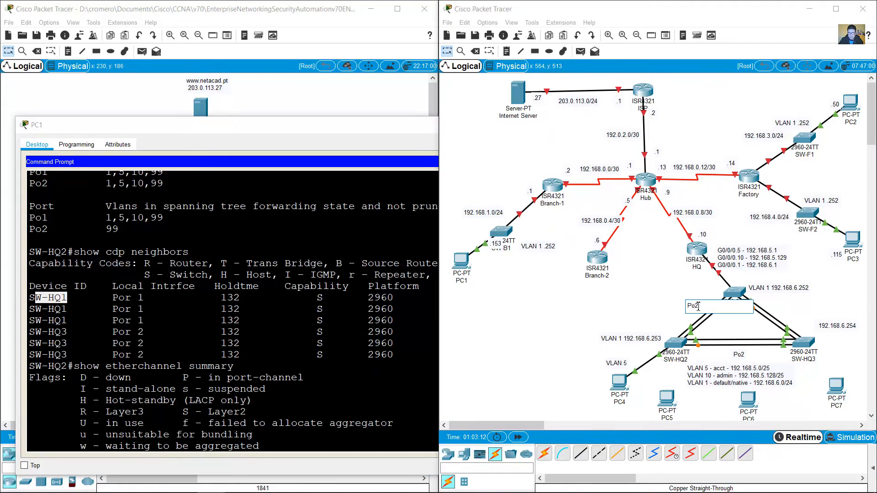
pyautogui.write('1')
pyautogui.click(548, 355)
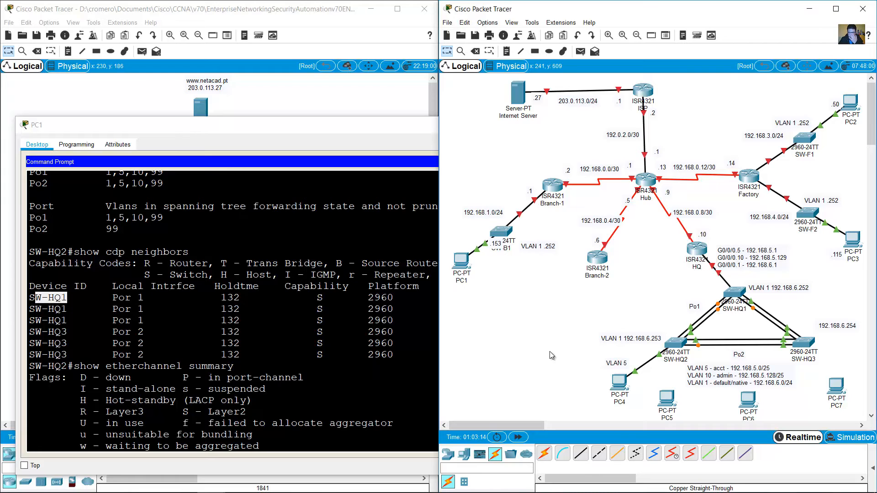
pyautogui.click(293, 356)
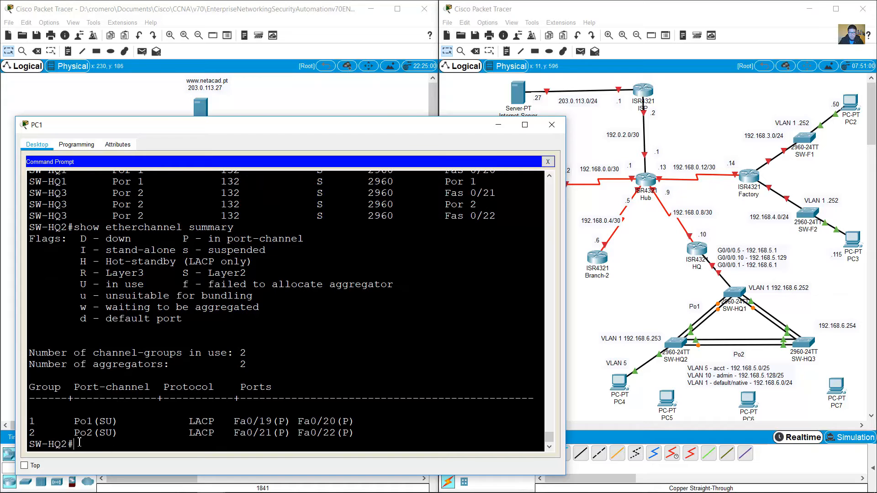
# Step: Exit the SW-HQ2 telnet session in PC1's terminal and recall the telnet command
pyautogui.moveTo(79, 443); pyautogui.dragTo(12, 439)
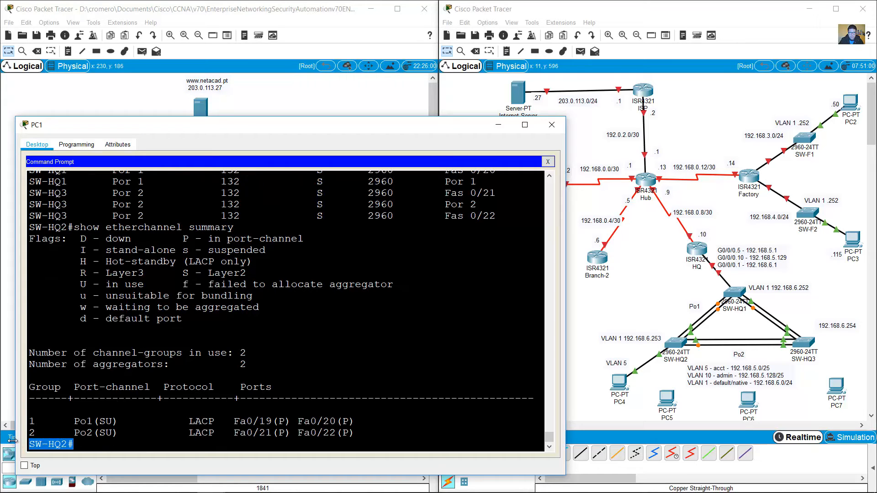
pyautogui.click(120, 445)
pyautogui.write('exit')
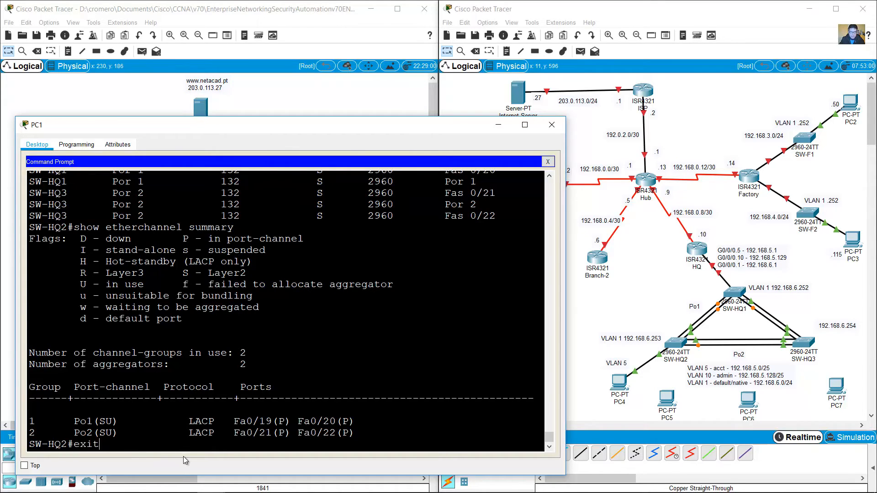
pyautogui.press('Return')
pyautogui.press('Up')
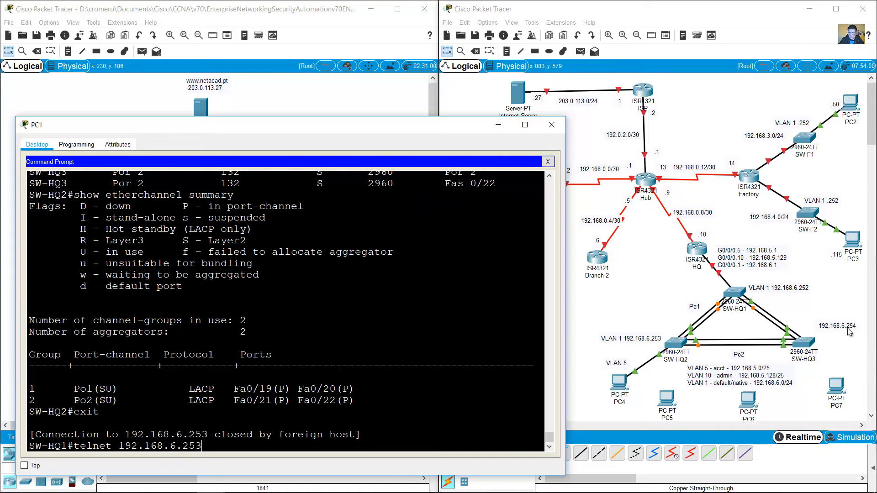
# Step: Telnet to SW-HQ3 at 192.168.6.254 and log in with the line password
pyautogui.moveTo(846, 325); pyautogui.dragTo(836, 327)
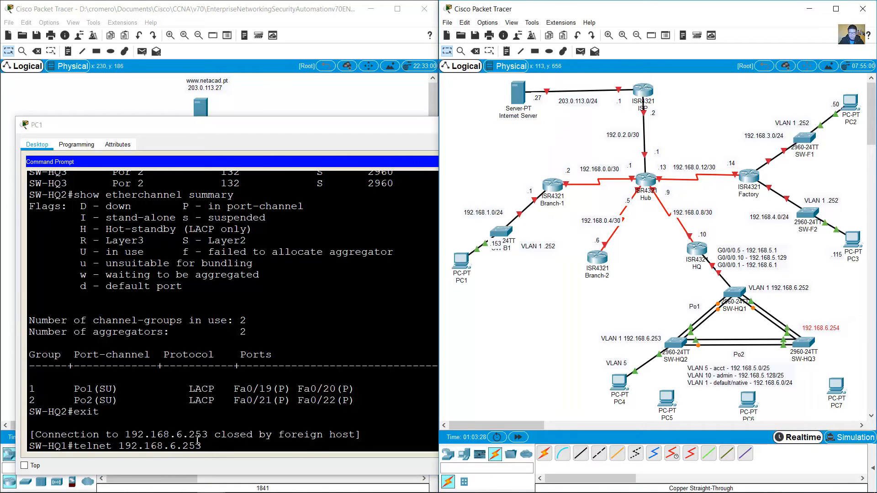
pyautogui.click(251, 446)
pyautogui.press('BackSpace')
pyautogui.write('4')
pyautogui.press('Return')
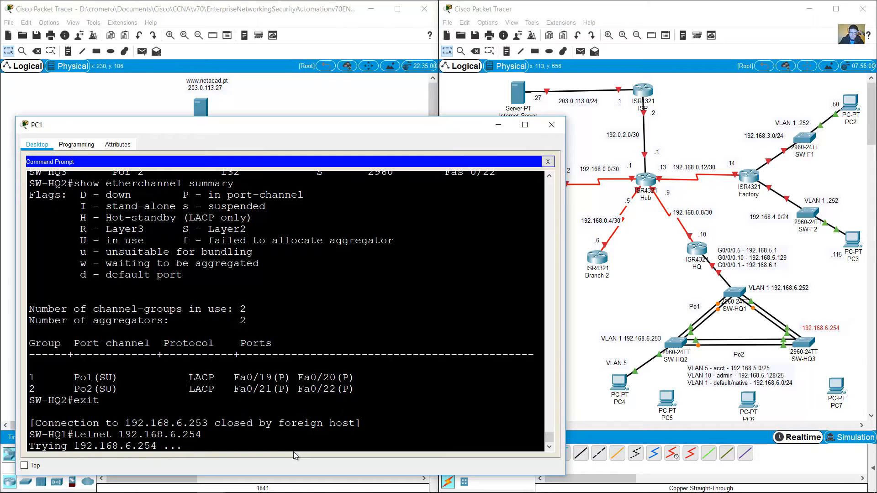
pyautogui.write('cisco')
pyautogui.press('Return')
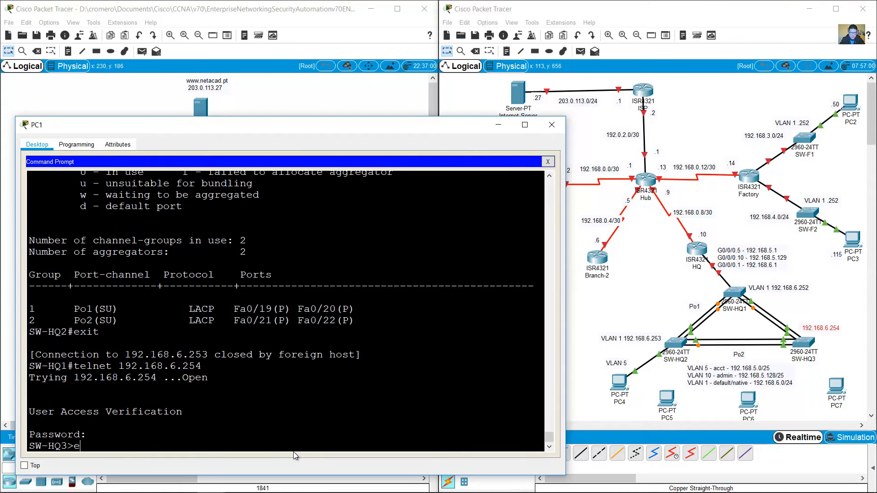
# Step: Enter privileged mode on SW-HQ3 and locate its Vlan1 address in show run
pyautogui.write('en')
pyautogui.press('Return')
pyautogui.write('class')
pyautogui.press('Return')
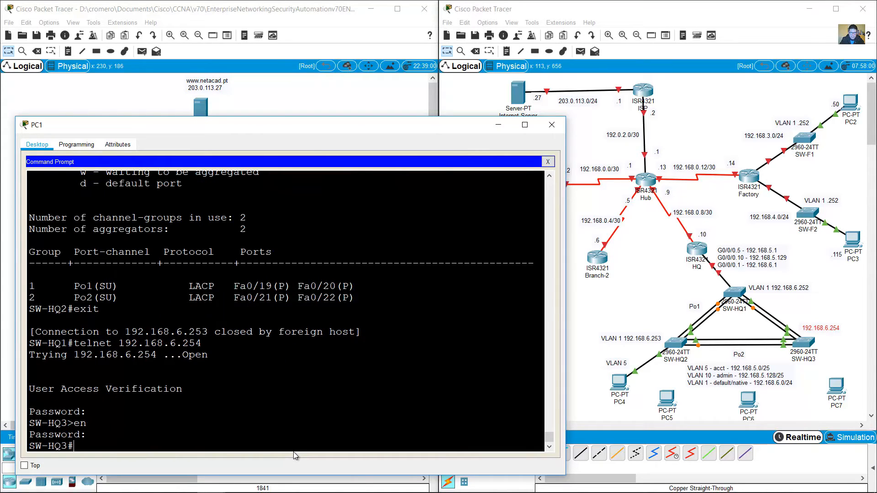
pyautogui.write('show run')
pyautogui.press('Return')
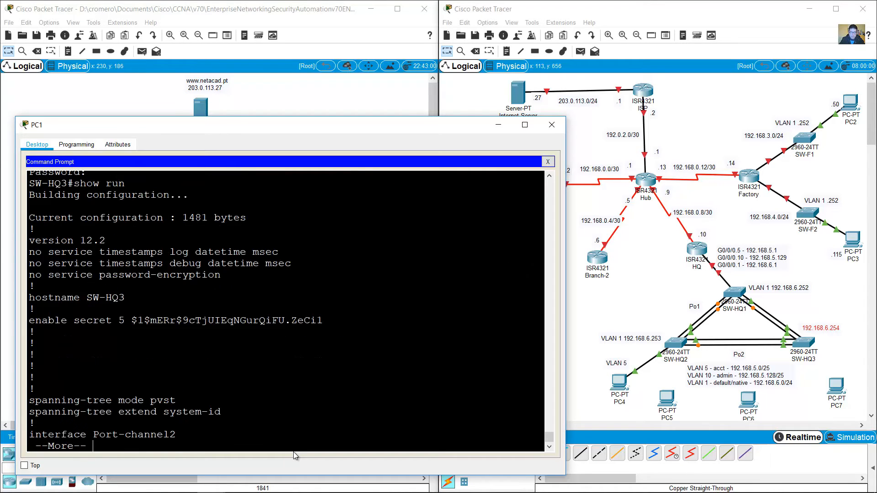
pyautogui.press('space')
pyautogui.press('space')
pyautogui.press('space')
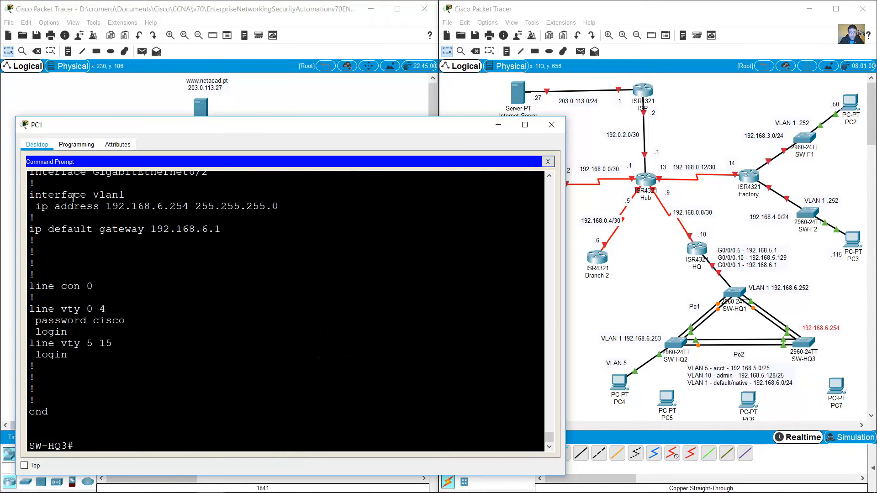
pyautogui.moveTo(74, 197); pyautogui.dragTo(189, 229)
# Step: Change SW-HQ3's note to 'VLAN 1 192.168.6.254' and move the .253 note beside SW-HQ2
pyautogui.click(799, 328)
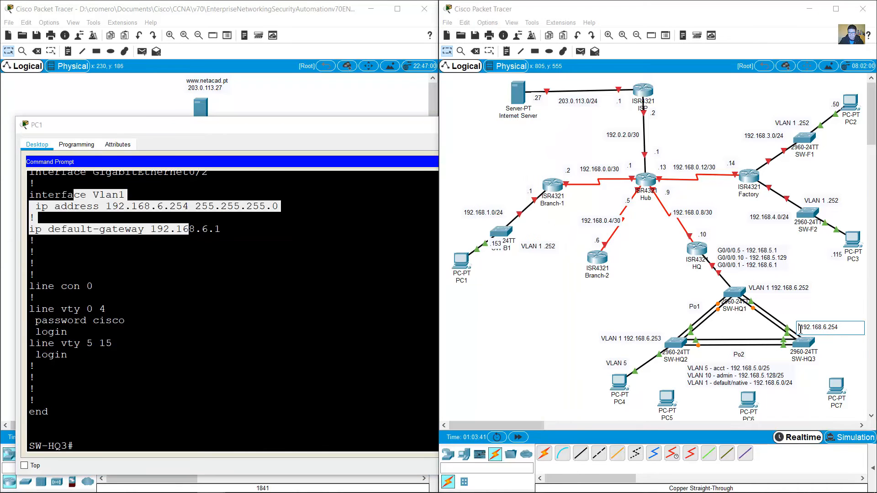
pyautogui.write('VLAN 1')
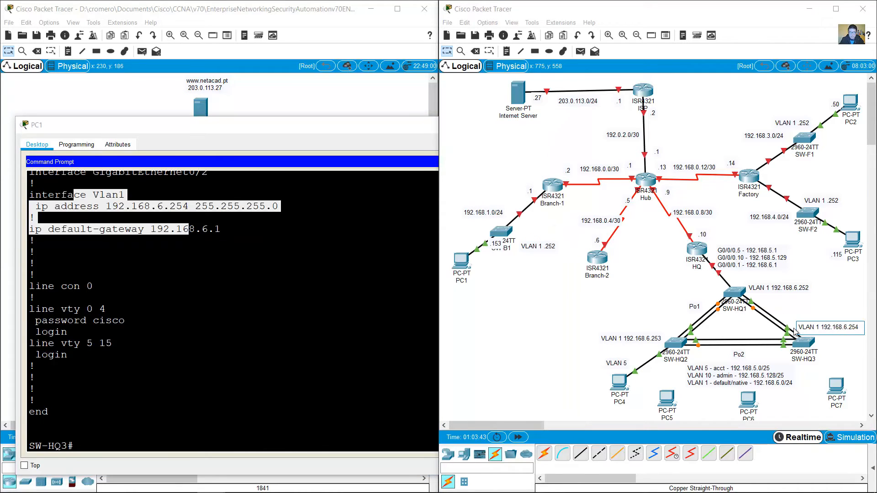
pyautogui.click(816, 308)
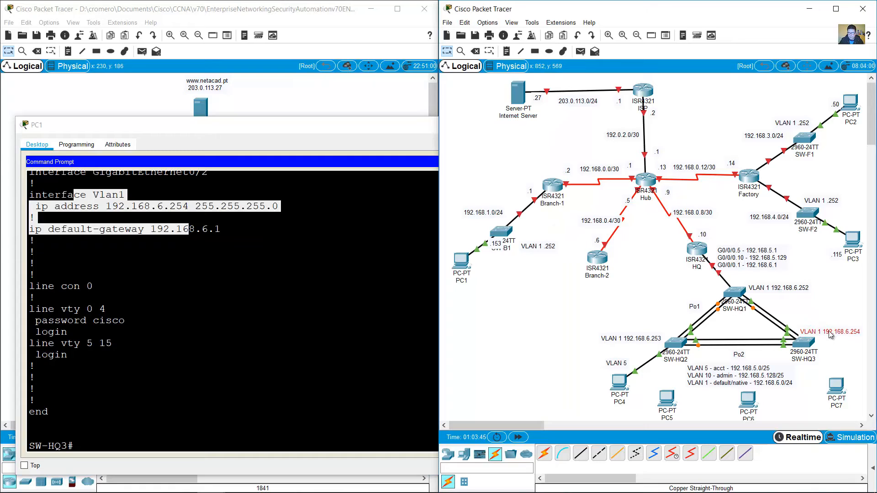
pyautogui.moveTo(664, 340); pyautogui.dragTo(680, 330)
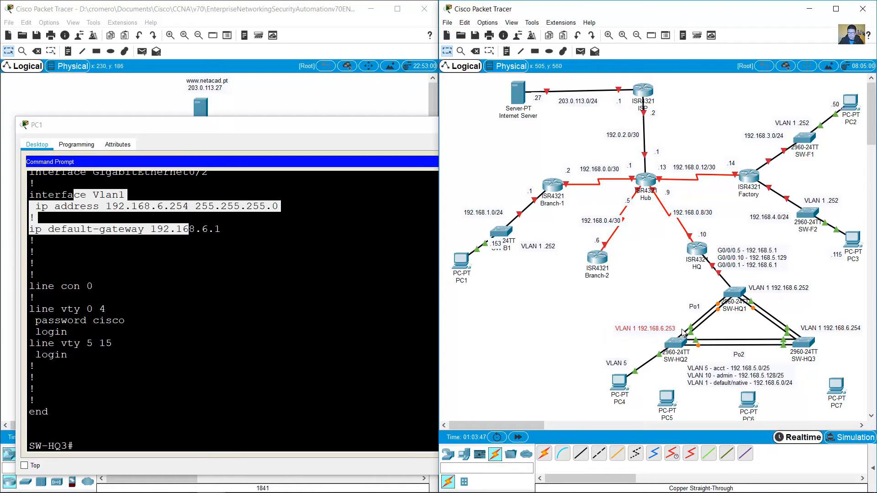
pyautogui.click(178, 449)
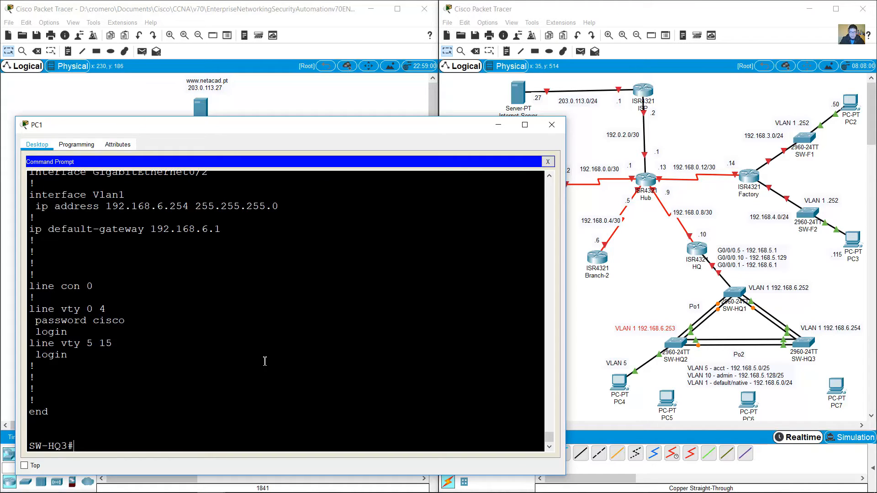
pyautogui.write('show')
# Step: Scroll SW-HQ3's running config to FastEthernet0/1 and highlight its access vlan 10
pyautogui.scroll(7, 265, 362)
pyautogui.scroll(-1, 292, 381)
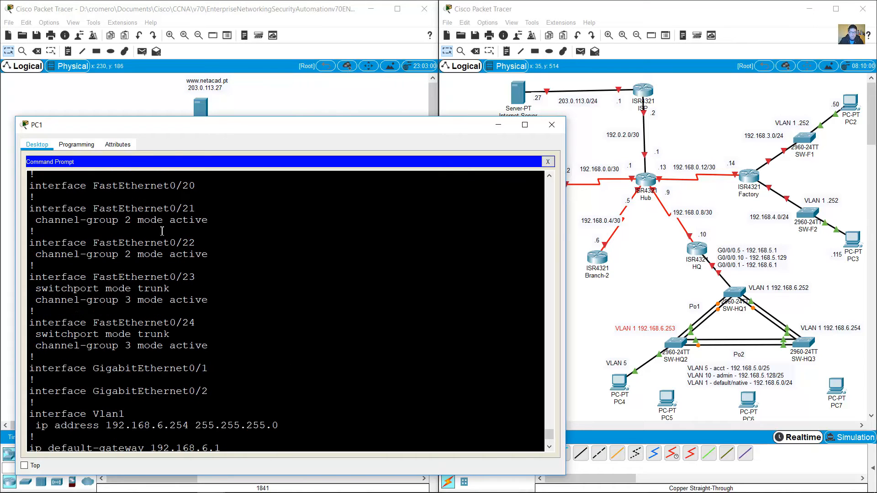
pyautogui.moveTo(125, 209); pyautogui.dragTo(218, 351)
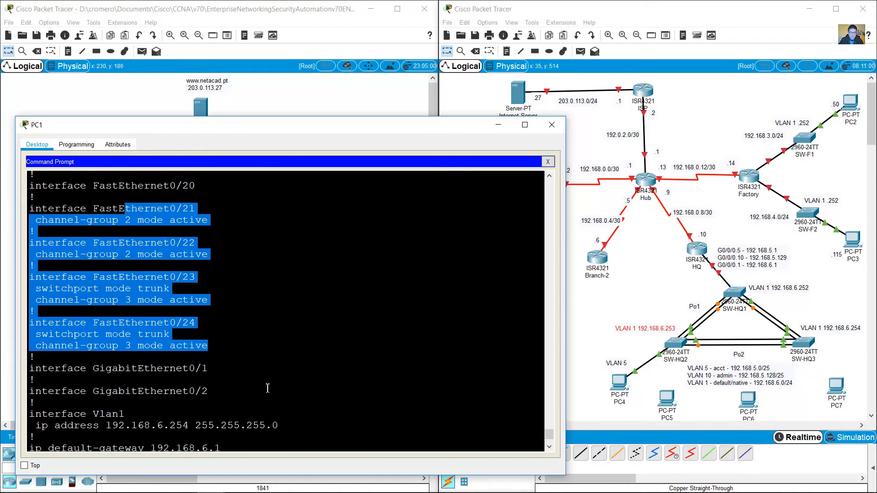
pyautogui.scroll(1, 267, 387)
pyautogui.scroll(15, 243, 336)
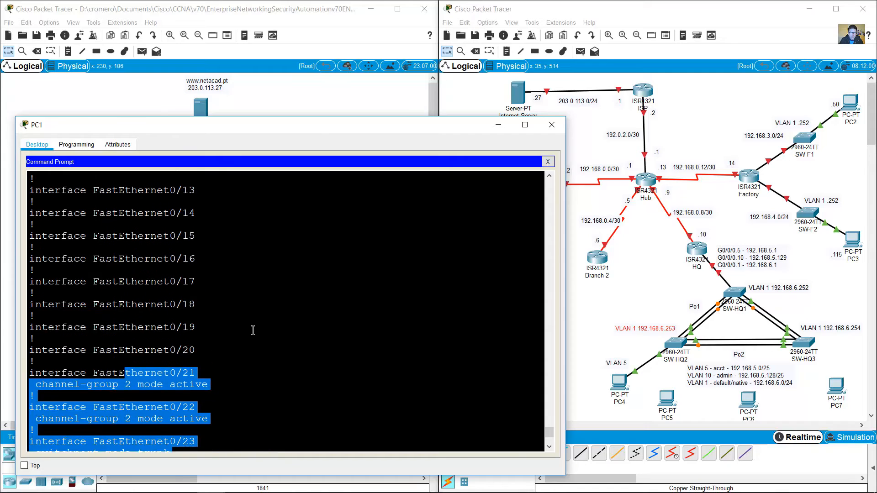
pyautogui.scroll(1, 217, 283)
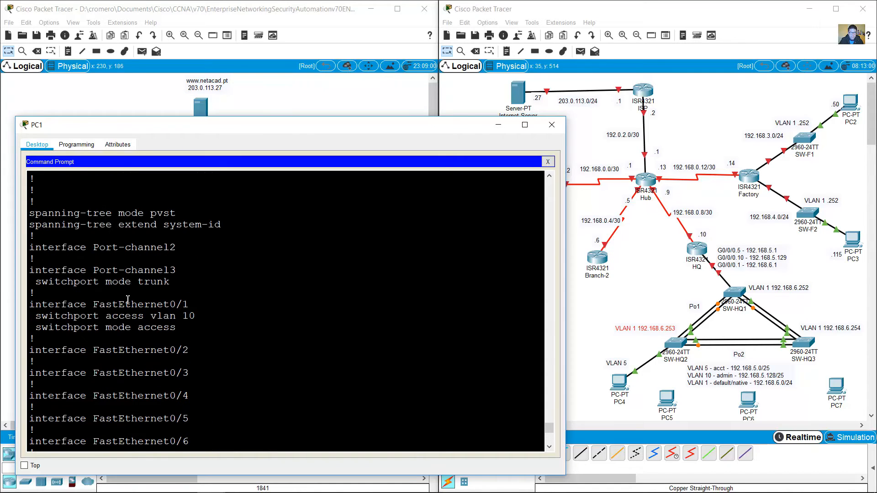
pyautogui.moveTo(124, 304); pyautogui.dragTo(196, 336)
pyautogui.click(173, 319)
pyautogui.moveTo(150, 317); pyautogui.dragTo(31, 303)
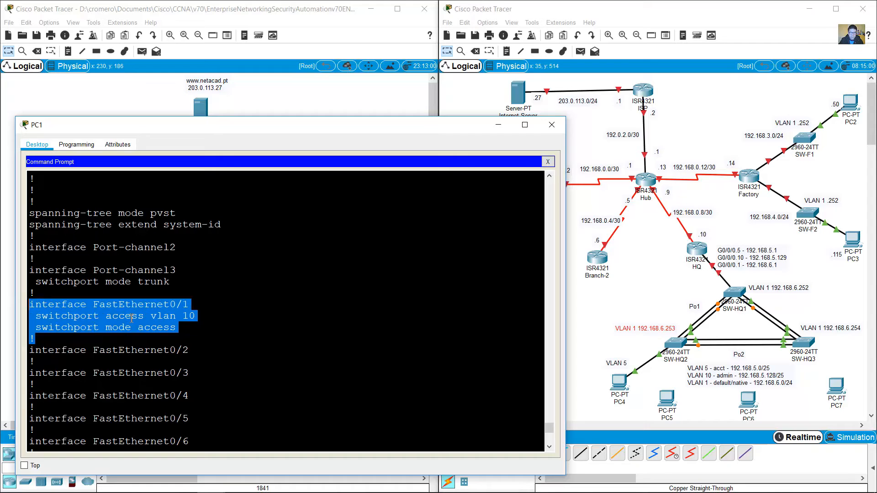
# Step: Copy the VLAN 5 label above PC7 and change it to 'VLAN 10'
pyautogui.click(590, 303)
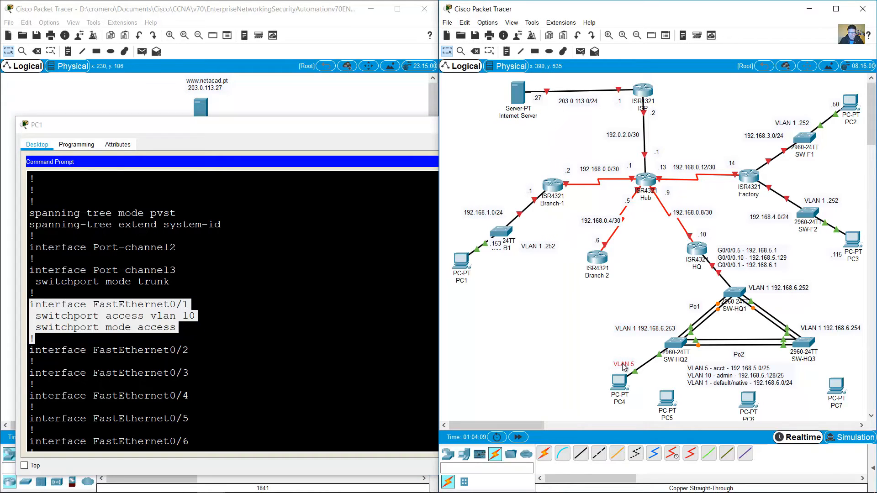
pyautogui.moveTo(613, 361); pyautogui.dragTo(835, 354)
pyautogui.doubleClick(849, 358)
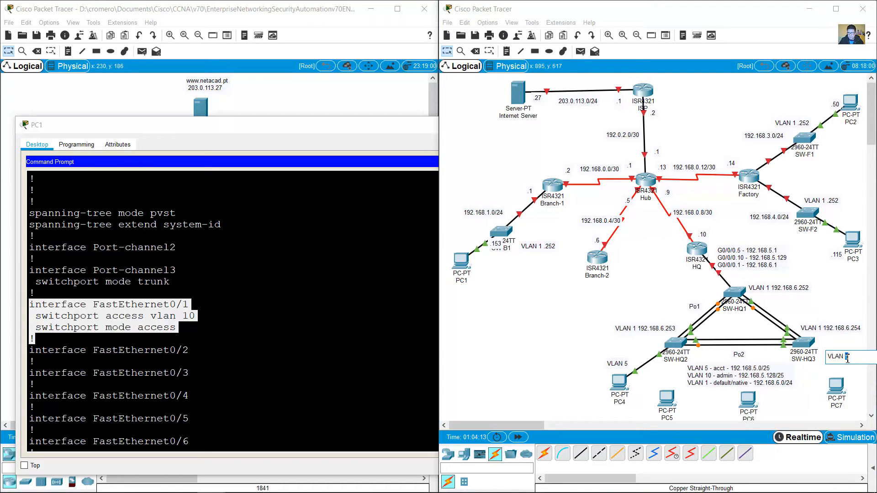
pyautogui.write('10')
pyautogui.click(580, 341)
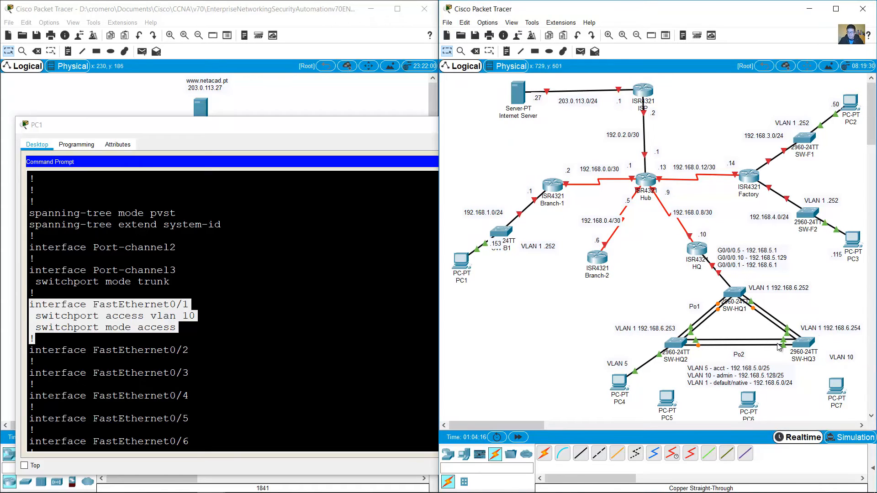
# Step: Edit the HQ VLAN subnet note, selecting its VLAN 10 lines
pyautogui.doubleClick(761, 380)
pyautogui.moveTo(686, 382); pyautogui.dragTo(707, 390)
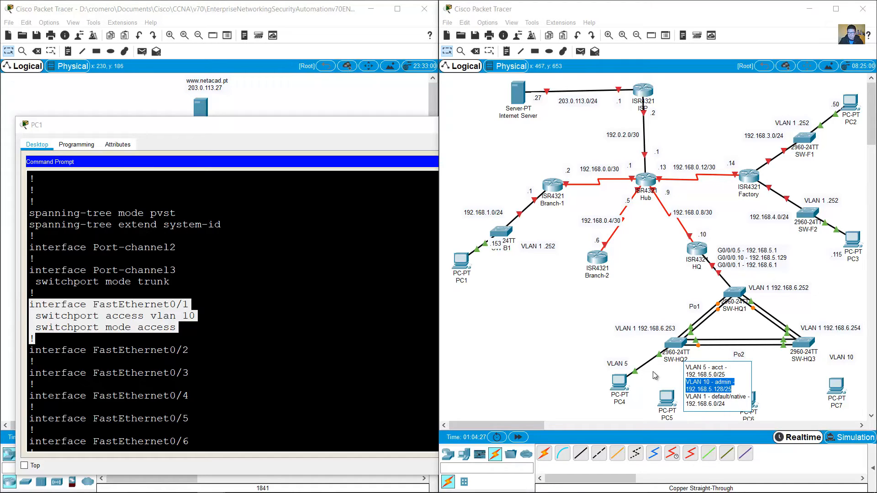
pyautogui.moveTo(737, 390); pyautogui.dragTo(676, 383)
# Step: Check PC5's IP 192.168.5.227 with mask 255.255.255.128 against the VLAN 10 subnet
pyautogui.click(538, 332)
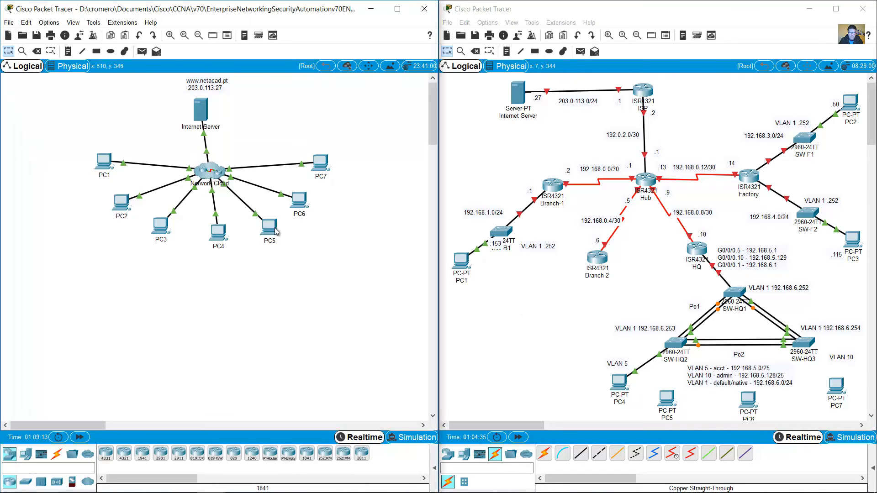
pyautogui.click(269, 227)
pyautogui.click(344, 169)
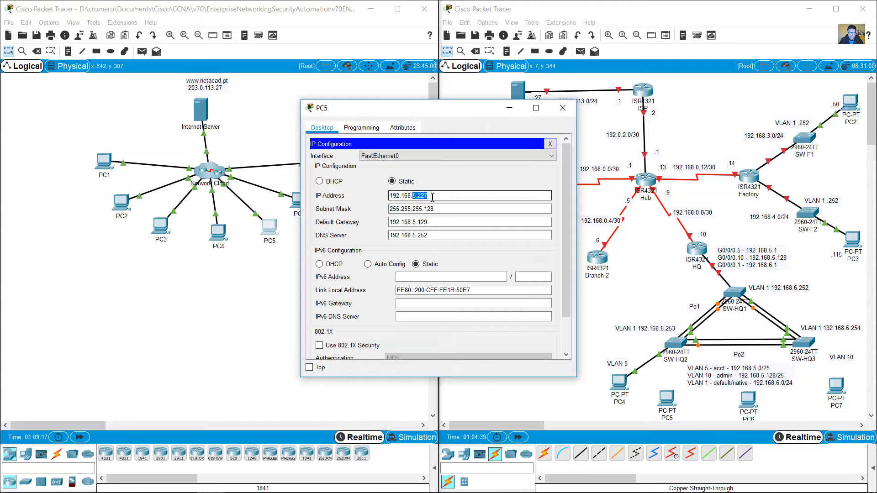
pyautogui.moveTo(441, 210); pyautogui.dragTo(367, 211)
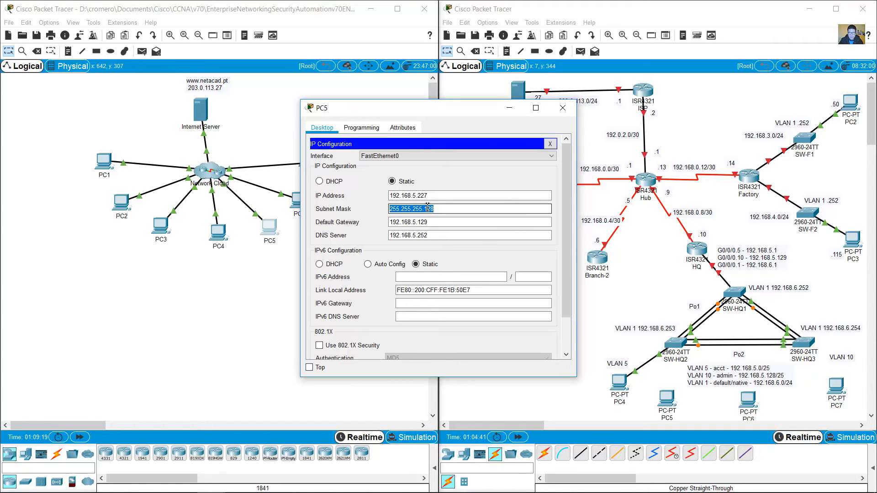
pyautogui.moveTo(428, 196); pyautogui.dragTo(388, 195)
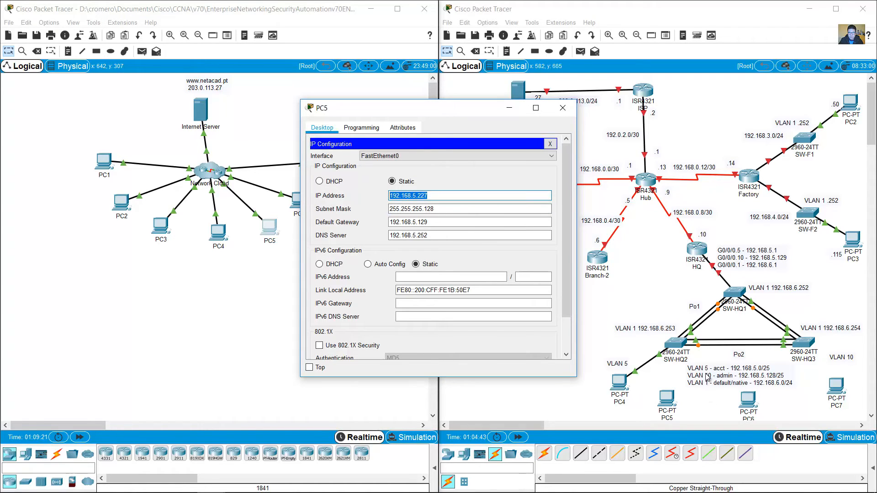
pyautogui.click(753, 376)
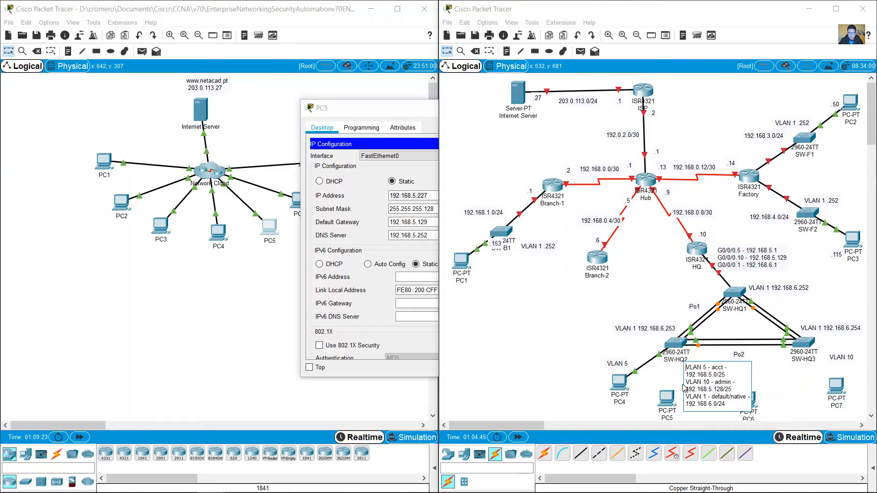
pyautogui.moveTo(689, 383); pyautogui.dragTo(736, 388)
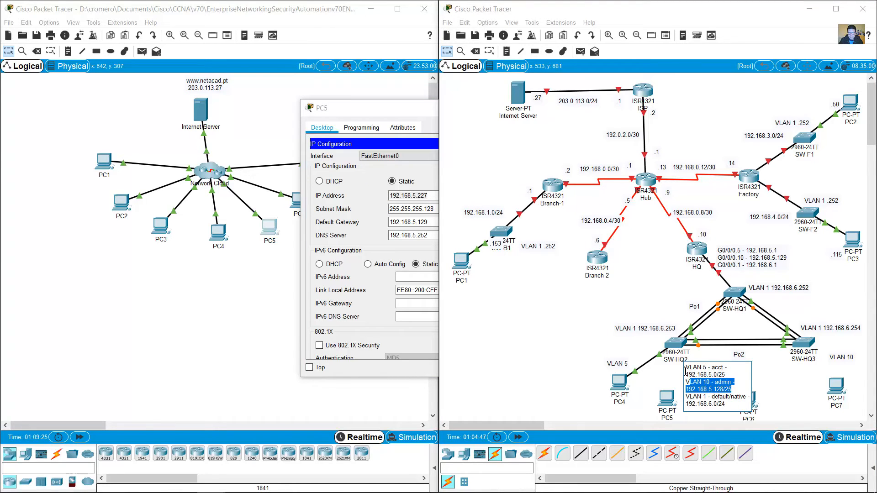
pyautogui.moveTo(424, 196); pyautogui.dragTo(419, 197)
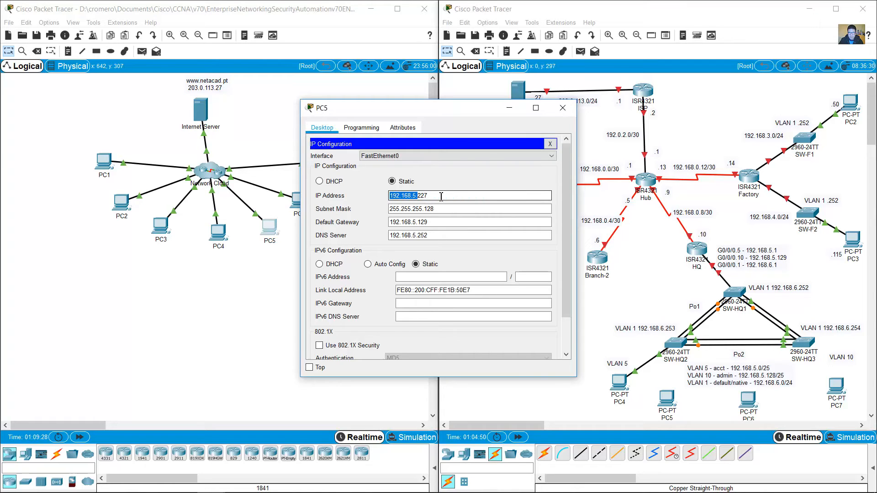
pyautogui.click(562, 108)
# Step: Move PC6 and PC7 to the lower left and PC5 under the VLAN 10 label
pyautogui.moveTo(744, 404); pyautogui.dragTo(498, 376)
pyautogui.moveTo(834, 391); pyautogui.dragTo(546, 378)
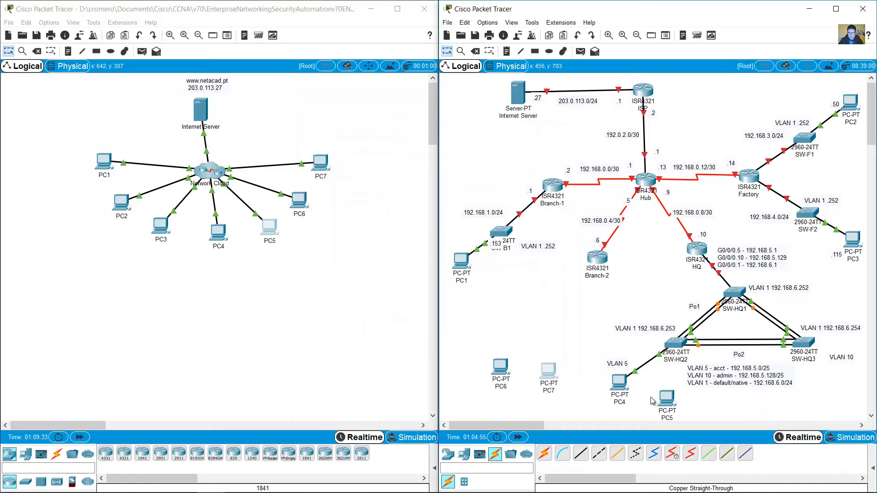
pyautogui.moveTo(665, 405); pyautogui.dragTo(844, 370)
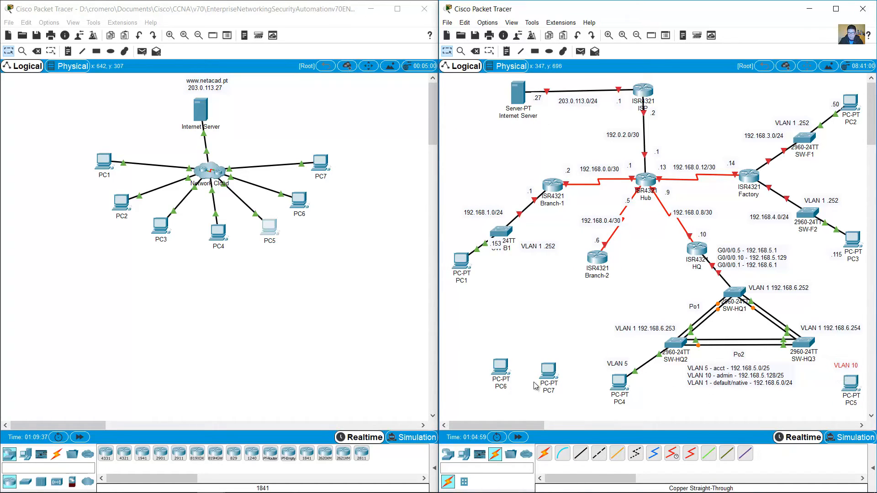
# Step: Add a '.227' host-address note beside PC5
pyautogui.click(506, 50)
pyautogui.click(824, 383)
pyautogui.write('.')
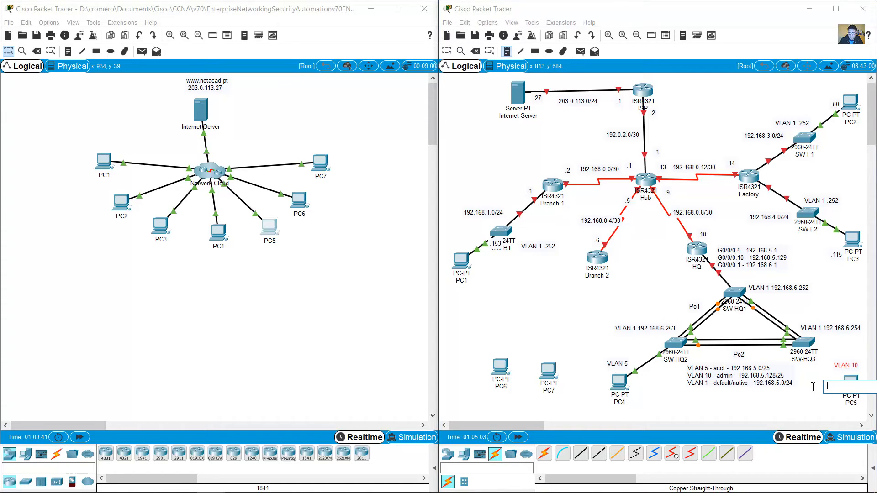
pyautogui.click(261, 234)
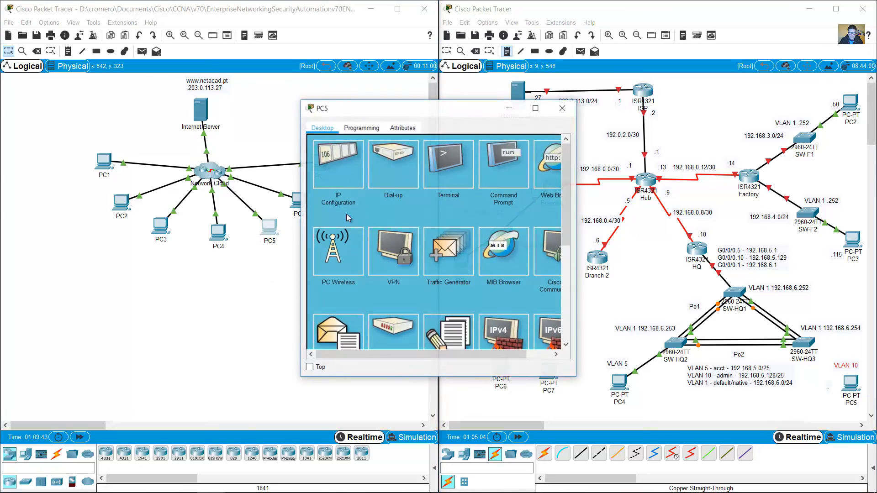
pyautogui.click(563, 107)
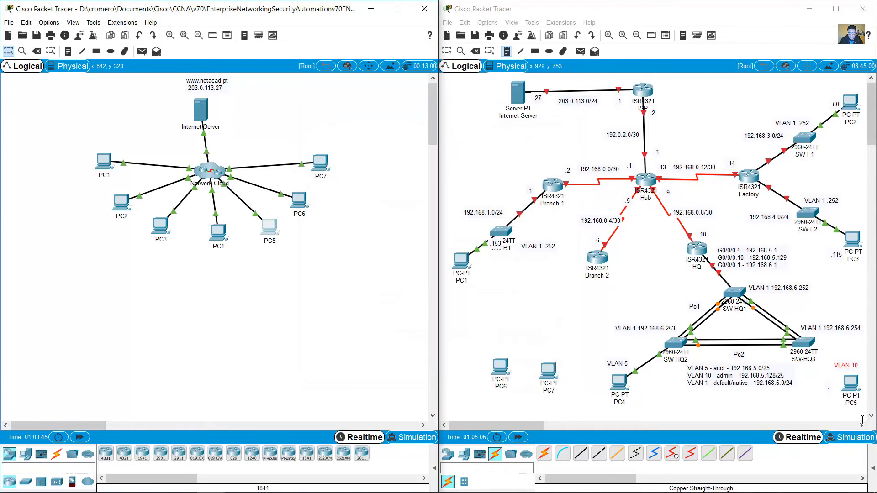
pyautogui.click(830, 388)
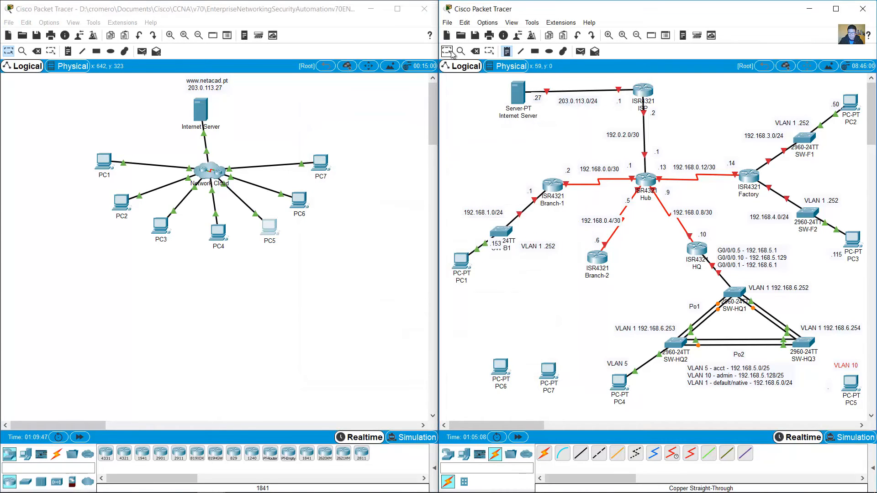
pyautogui.click(831, 388)
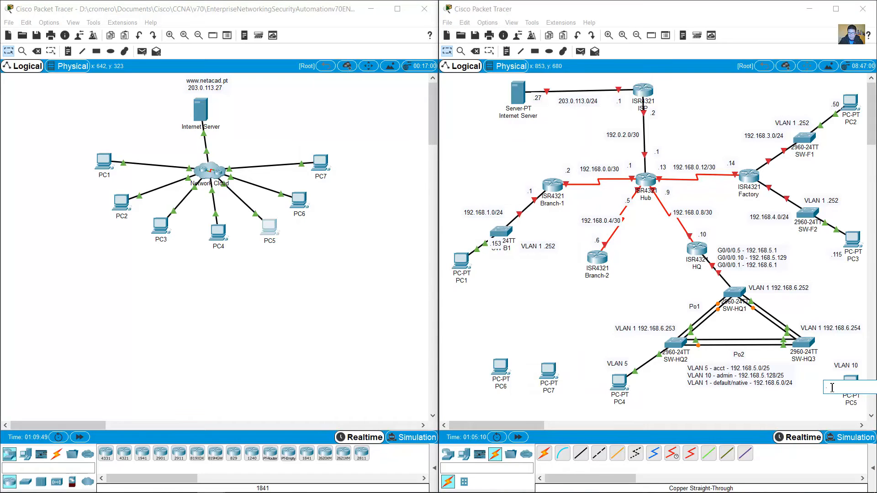
pyautogui.write('.227')
pyautogui.click(816, 395)
# Step: Check PC4's IP settings and start a note beside PC4
pyautogui.click(216, 245)
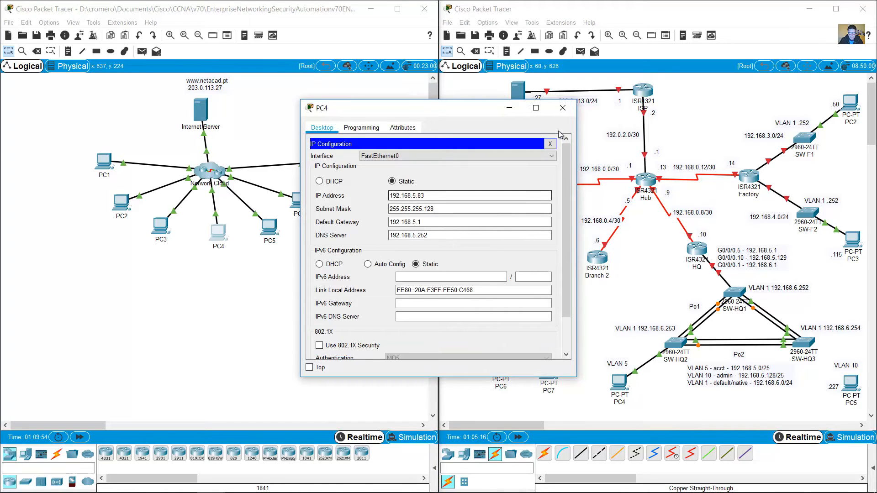
pyautogui.click(562, 108)
pyautogui.click(506, 51)
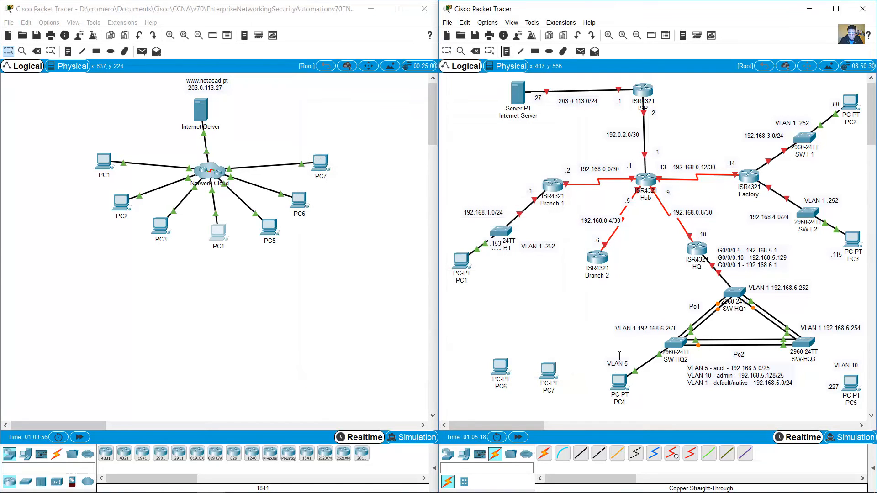
pyautogui.click(631, 383)
# Step: Finish PC4's '.83' note and cable SW-HQ3 Fa0/1 to PC5 Fa0 with copper straight-through
pyautogui.write('.8')
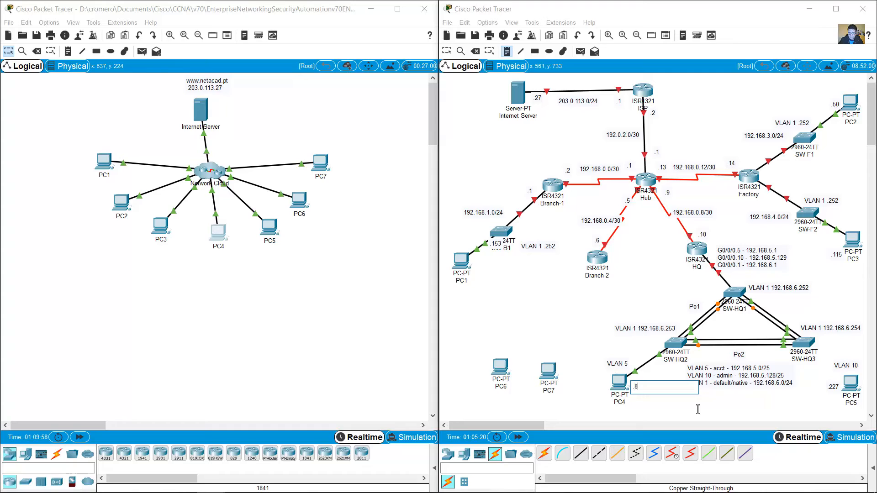
pyautogui.write('3')
pyautogui.press('Escape')
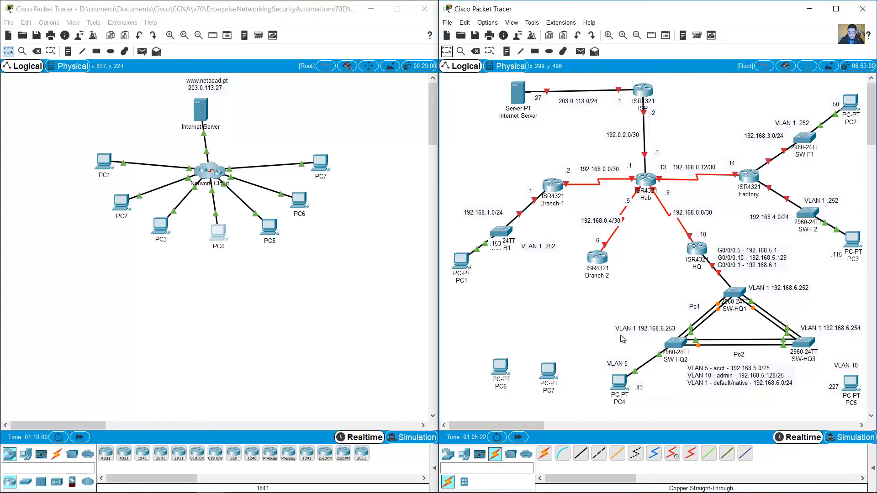
pyautogui.click(577, 455)
pyautogui.click(850, 102)
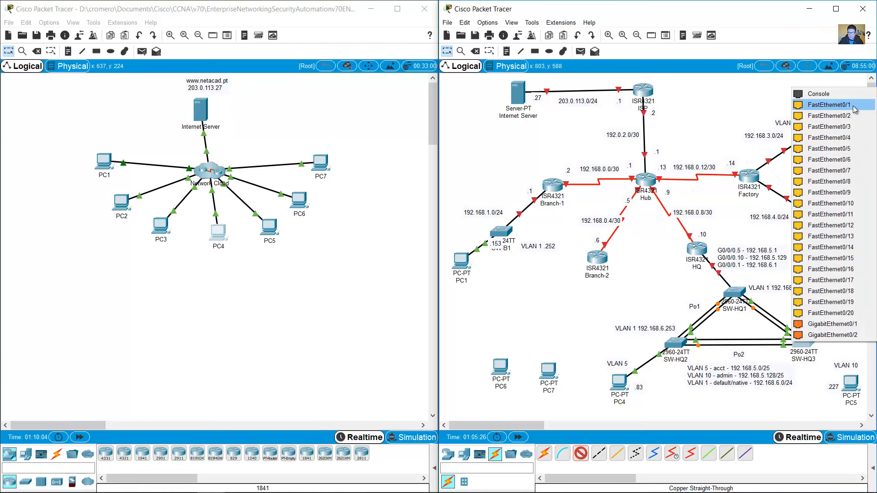
pyautogui.click(853, 109)
pyautogui.click(850, 383)
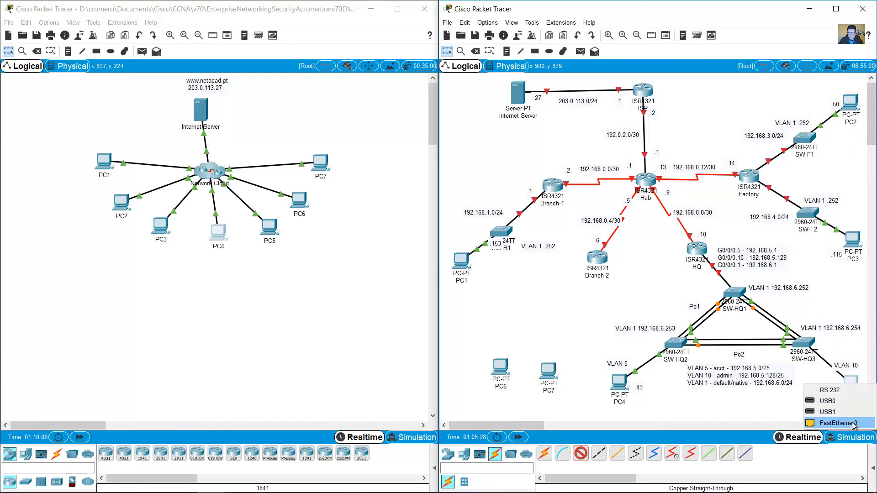
pyautogui.click(852, 423)
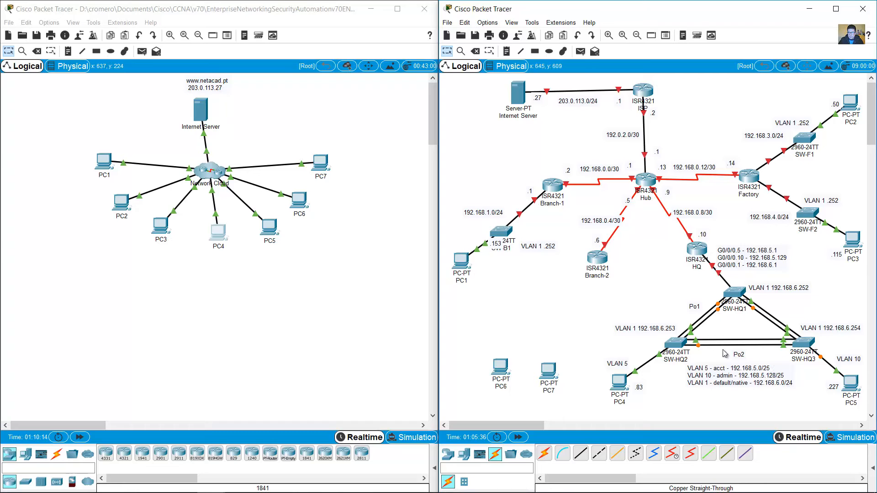
# Step: Run show cdp neighbors on SW-HQ3 from PC1's console
pyautogui.click(104, 162)
pyautogui.click(273, 402)
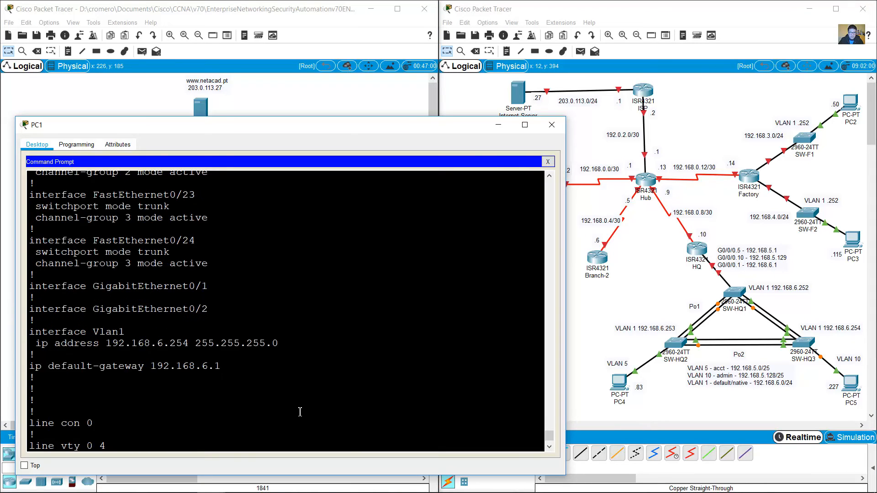
pyautogui.write('show')
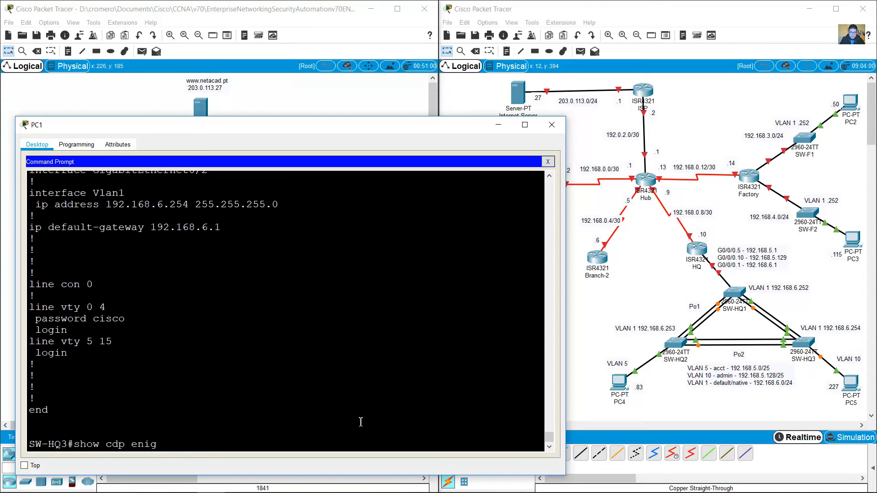
pyautogui.write(' cdp neighbors')
pyautogui.press('Return')
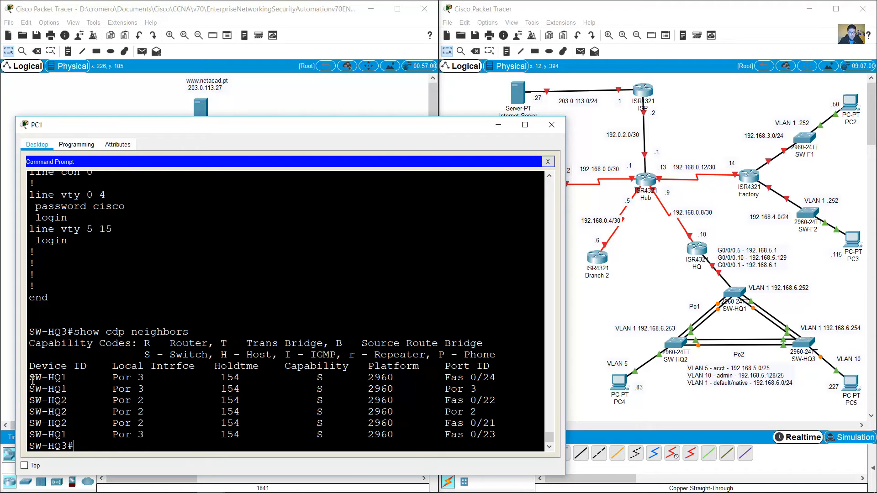
# Step: Highlight the SW-HQ1 rows on Port-channel 3 and SW-HQ2 rows on Port-channel 2
pyautogui.moveTo(30, 374); pyautogui.dragTo(508, 400)
pyautogui.moveTo(44, 412); pyautogui.dragTo(469, 427)
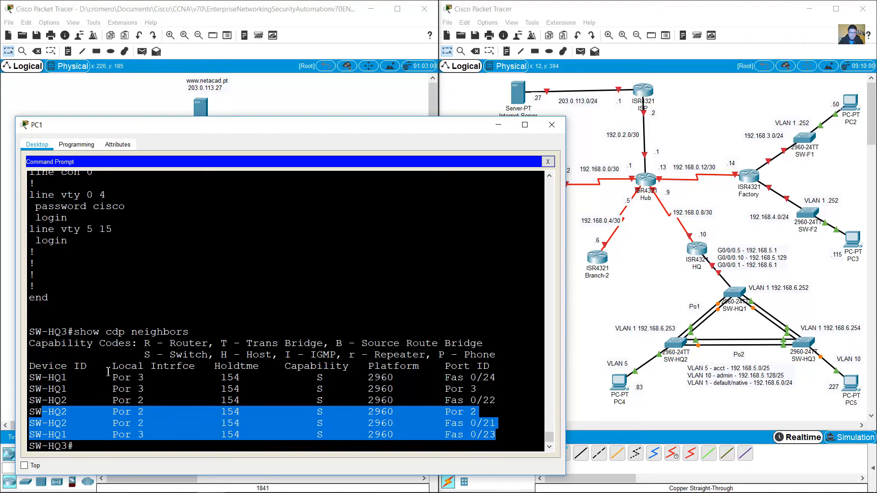
pyautogui.moveTo(45, 378); pyautogui.dragTo(460, 400)
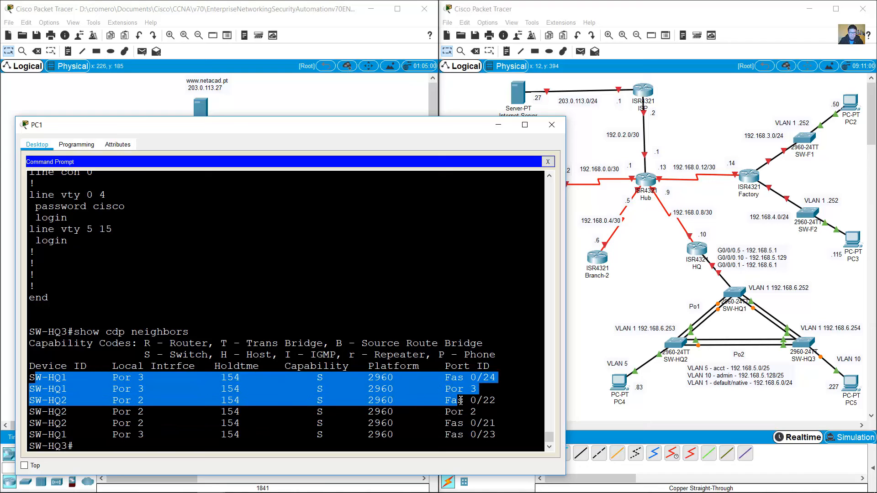
pyautogui.click(121, 383)
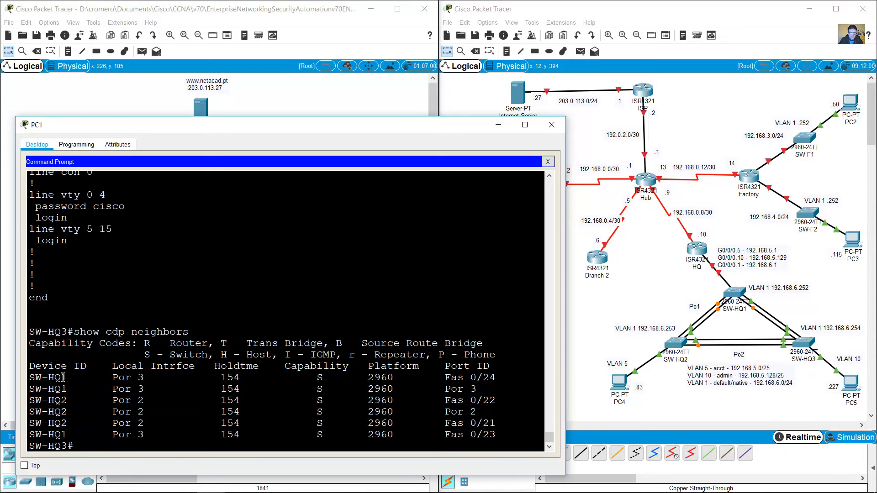
pyautogui.moveTo(55, 377); pyautogui.dragTo(379, 395)
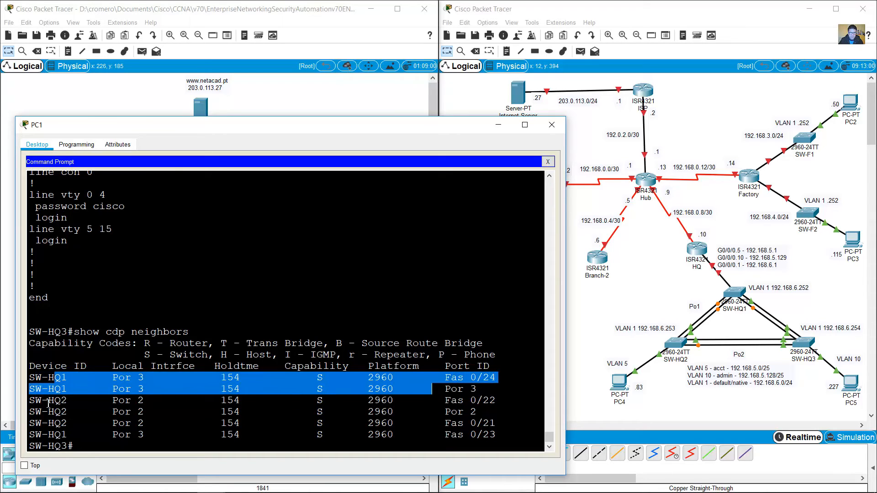
pyautogui.moveTo(30, 401); pyautogui.dragTo(533, 429)
pyautogui.click(763, 353)
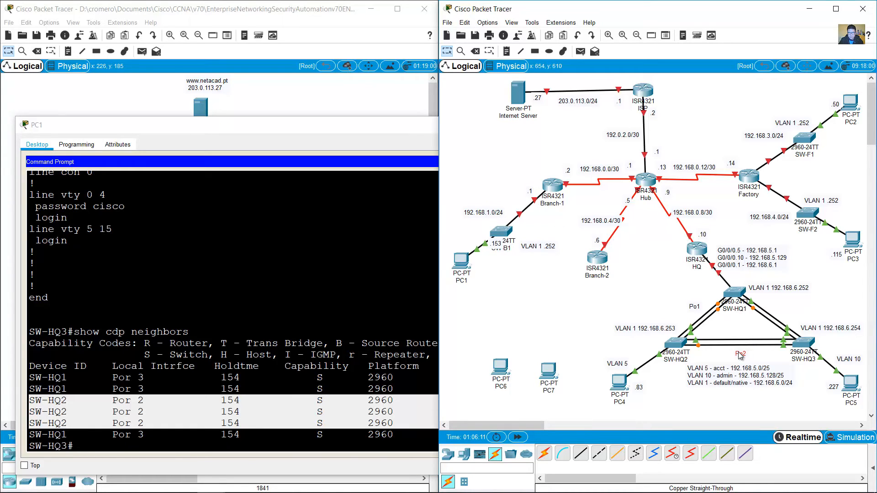
# Step: Copy the Po2 label onto the SW-HQ1–SW-HQ3 link and rename it Po3
pyautogui.moveTo(738, 352); pyautogui.dragTo(791, 308)
pyautogui.doubleClick(785, 310)
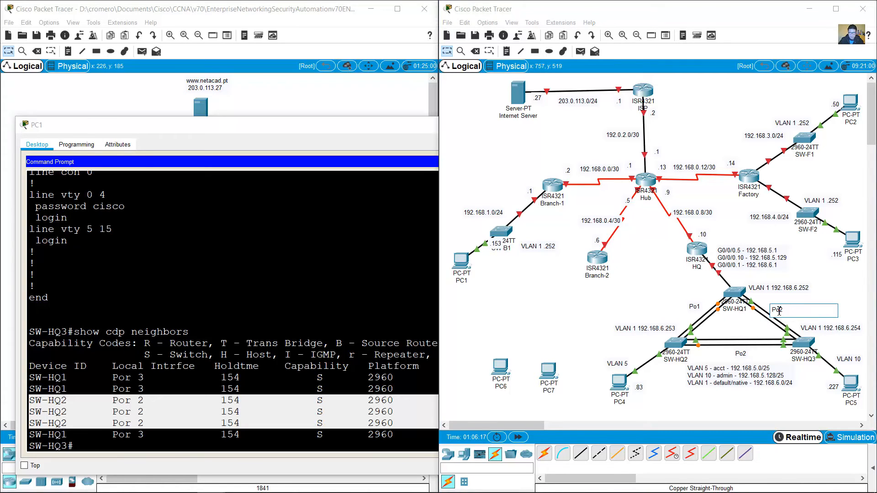
pyautogui.click(616, 278)
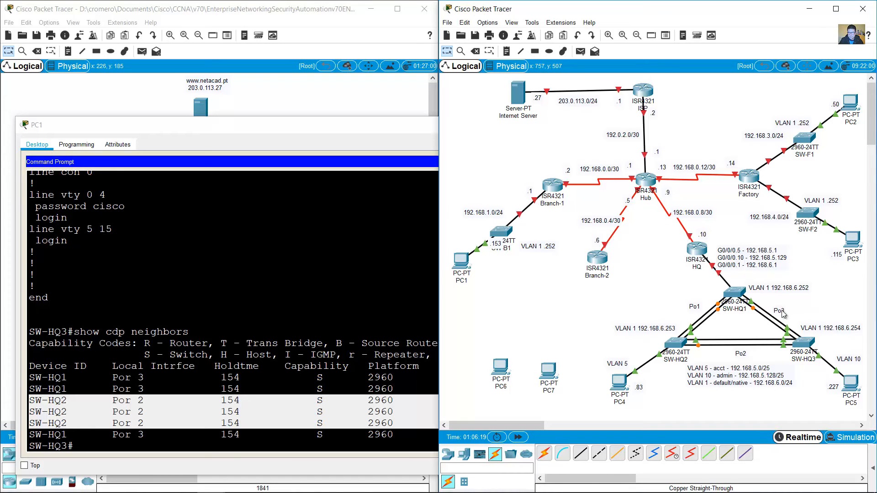
# Step: Highlight the SW-HQ1 neighbour rows and port Fas 0/23 in the CDP neighbors output
pyautogui.click(234, 427)
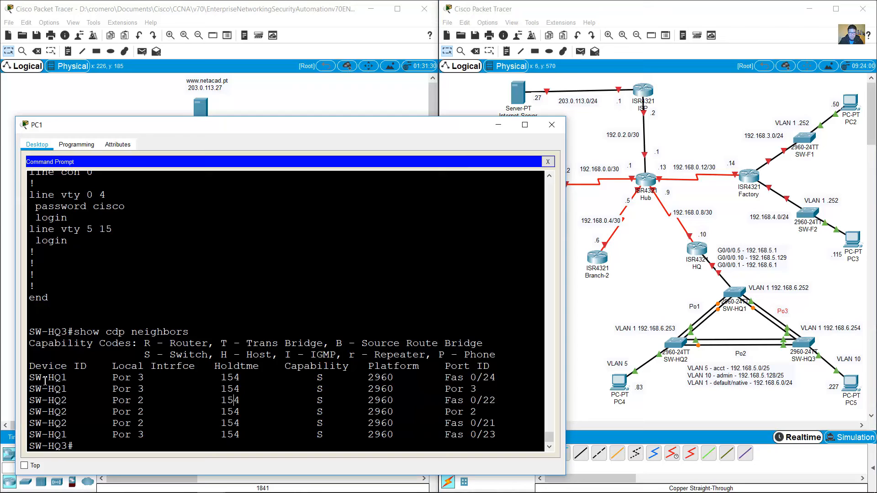
pyautogui.moveTo(43, 378); pyautogui.dragTo(504, 379)
pyautogui.moveTo(494, 433); pyautogui.dragTo(470, 434)
pyautogui.click(798, 330)
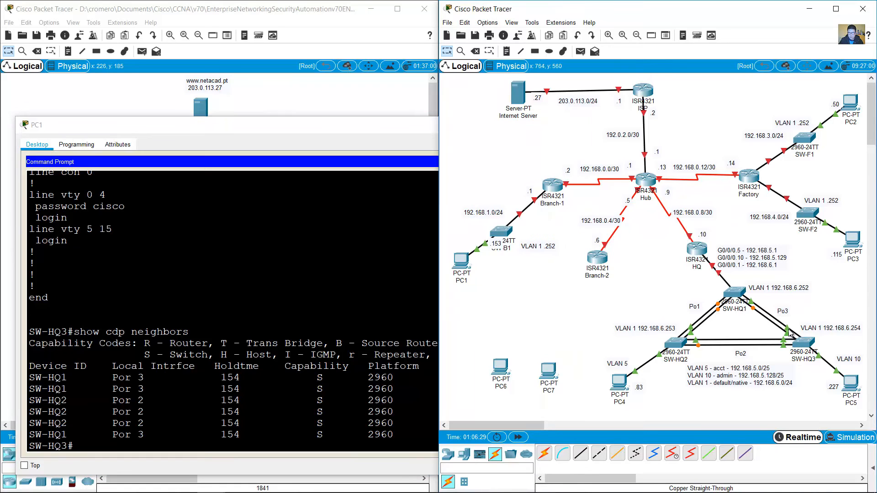
# Step: Compare the link port labels with SW-HQ2's CDP neighbour rows on Fas 0/21
pyautogui.moveTo(789, 337)
pyautogui.click(154, 400)
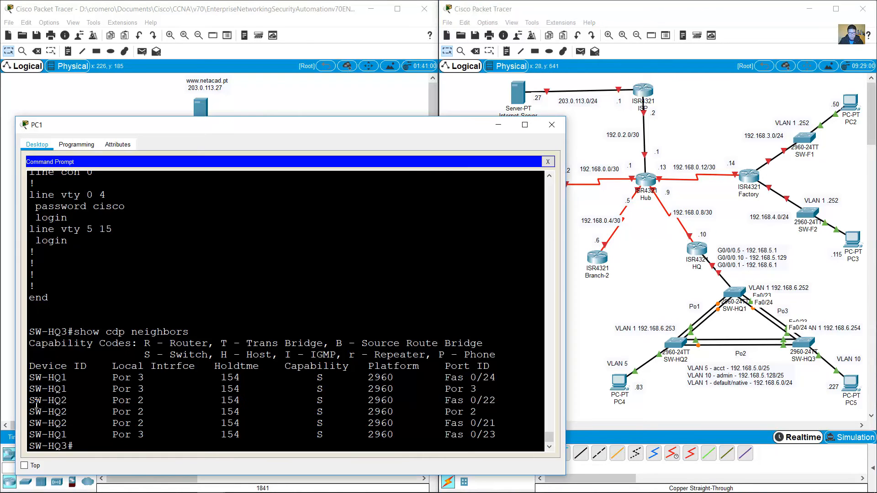
pyautogui.moveTo(29, 401); pyautogui.dragTo(107, 412)
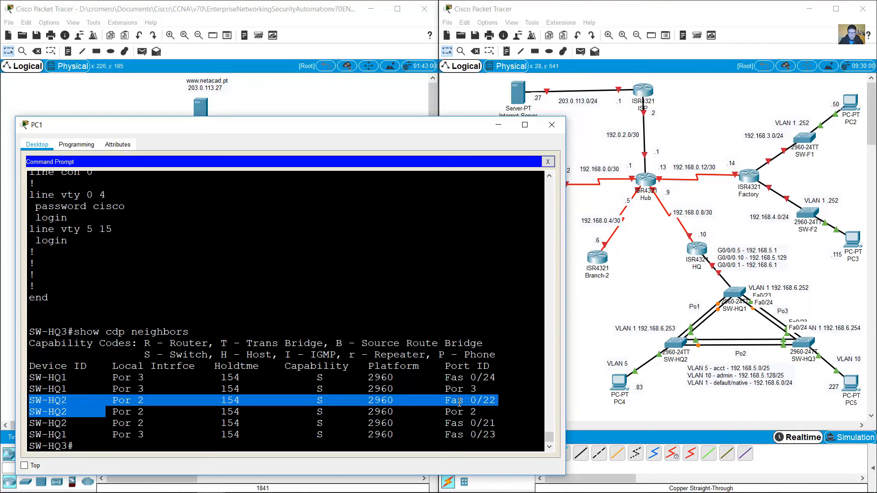
pyautogui.moveTo(498, 423); pyautogui.dragTo(355, 423)
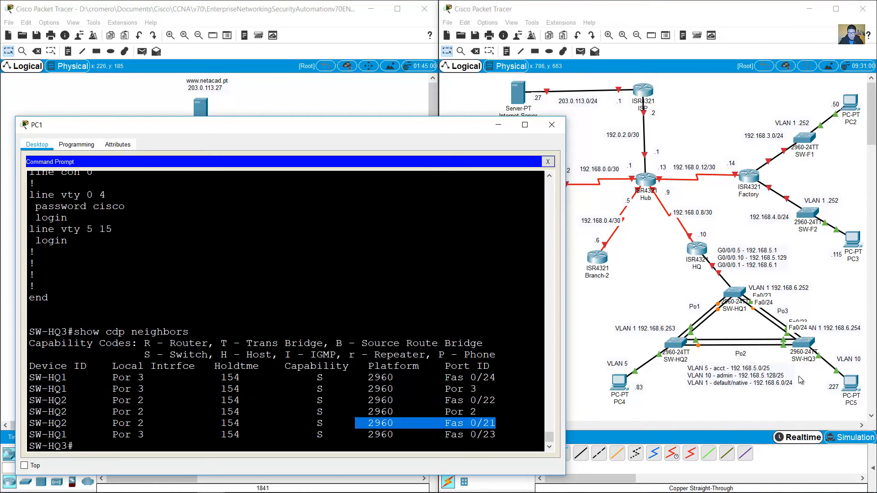
pyautogui.click(803, 382)
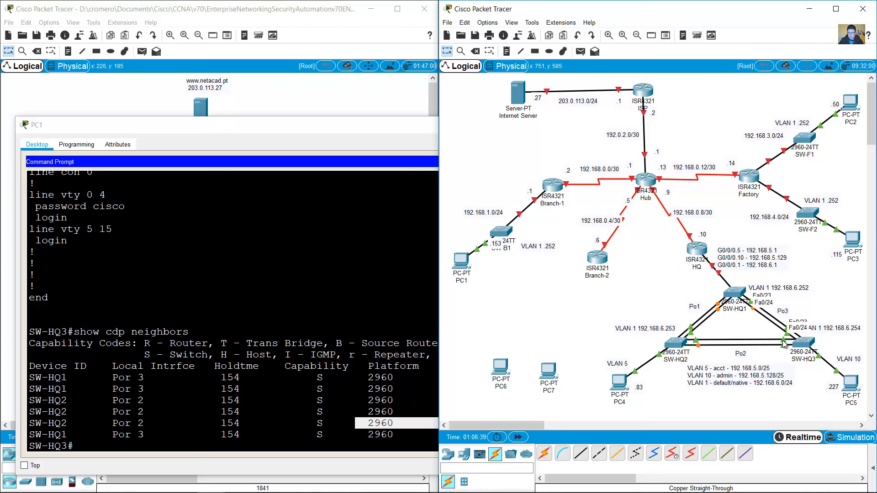
# Step: Scroll SW-HQ3's running-config to check channel-groups 2 and 3 on Fa0/21–24
pyautogui.moveTo(784, 345)
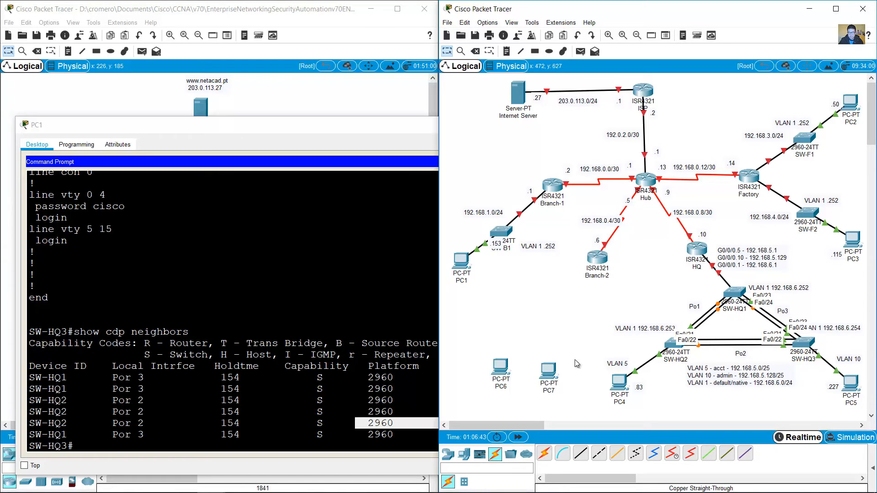
pyautogui.click(288, 446)
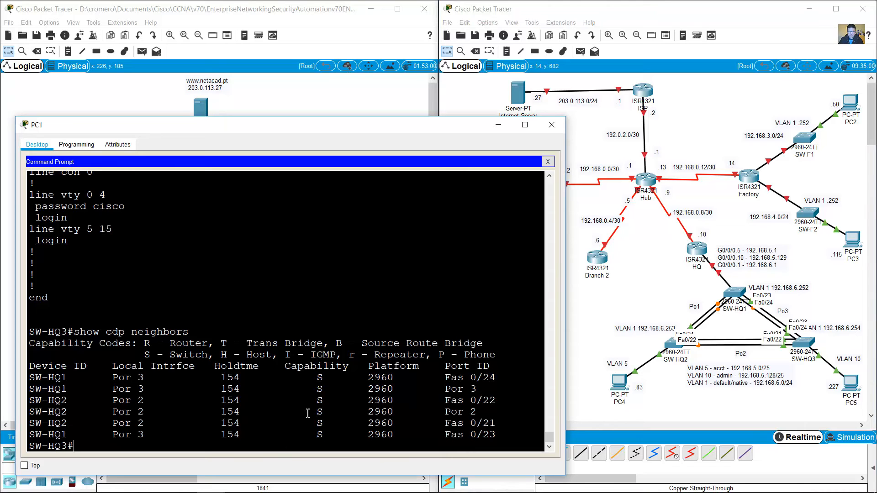
pyautogui.scroll(12, 307, 413)
pyautogui.moveTo(151, 258); pyautogui.dragTo(207, 407)
pyautogui.scroll(8, 221, 360)
pyautogui.scroll(-6, 227, 363)
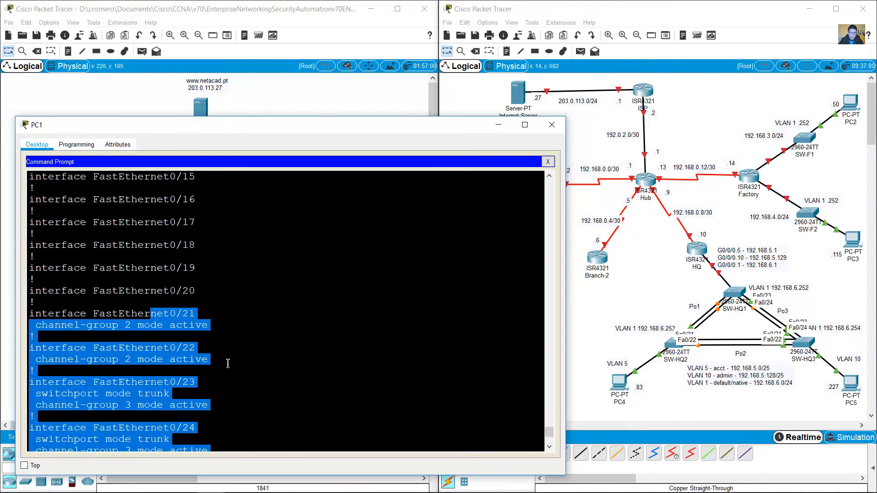
# Step: Run show ip int brief on SW-HQ3 and highlight the Fa0/21–24, Port-channel2/3 and Fa0/1 rows
pyautogui.press('Return')
pyautogui.write('sh')
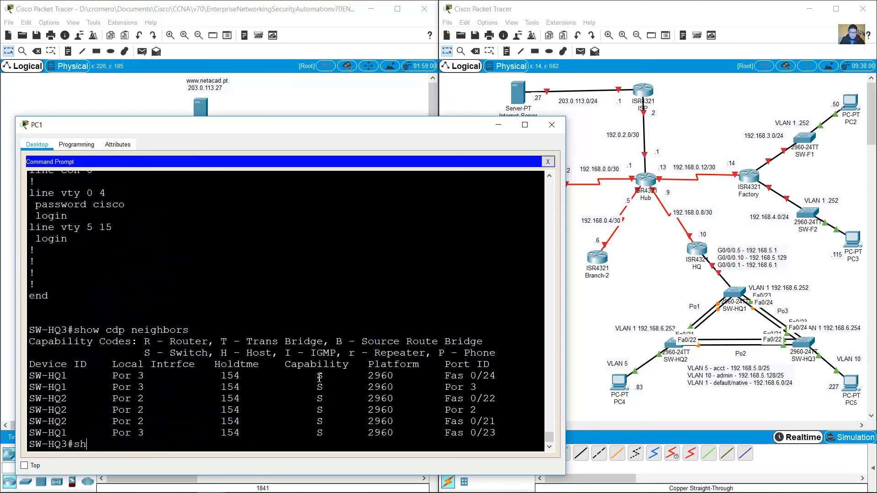
pyautogui.write('ow ip int brief')
pyautogui.press('Return')
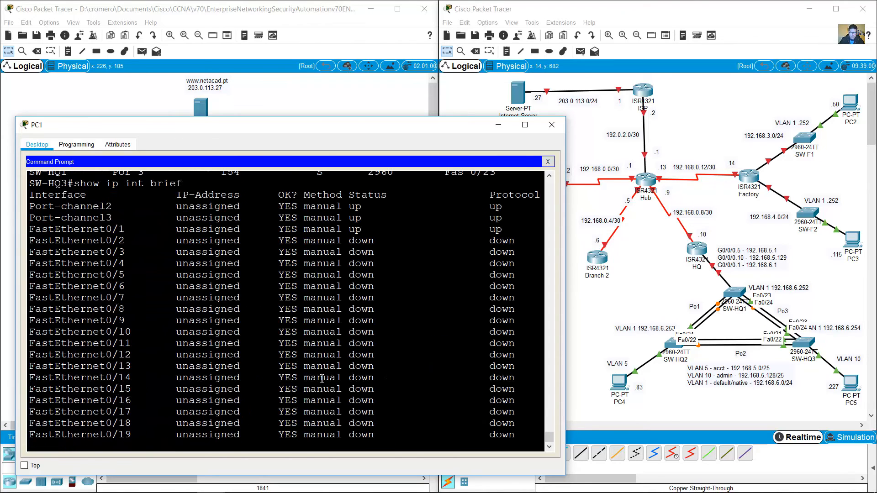
pyautogui.moveTo(335, 364); pyautogui.dragTo(193, 437)
pyautogui.scroll(6, 454, 337)
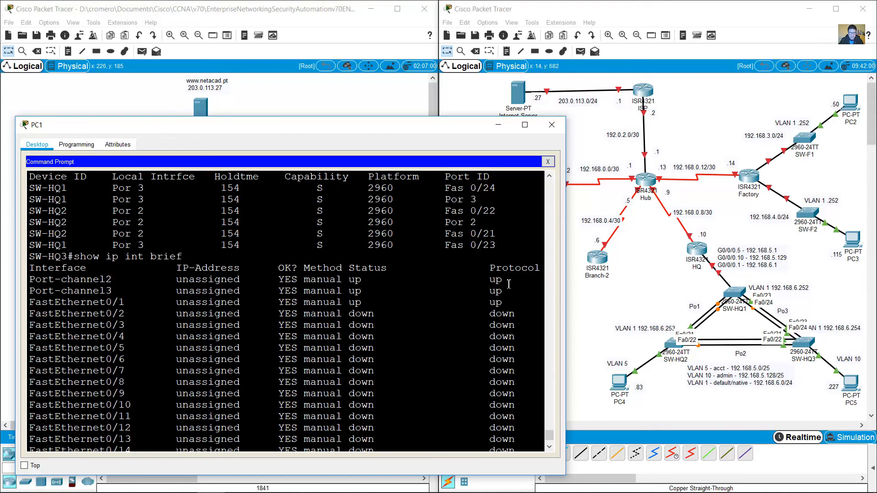
pyautogui.moveTo(92, 284); pyautogui.dragTo(538, 294)
pyautogui.moveTo(47, 305); pyautogui.dragTo(521, 302)
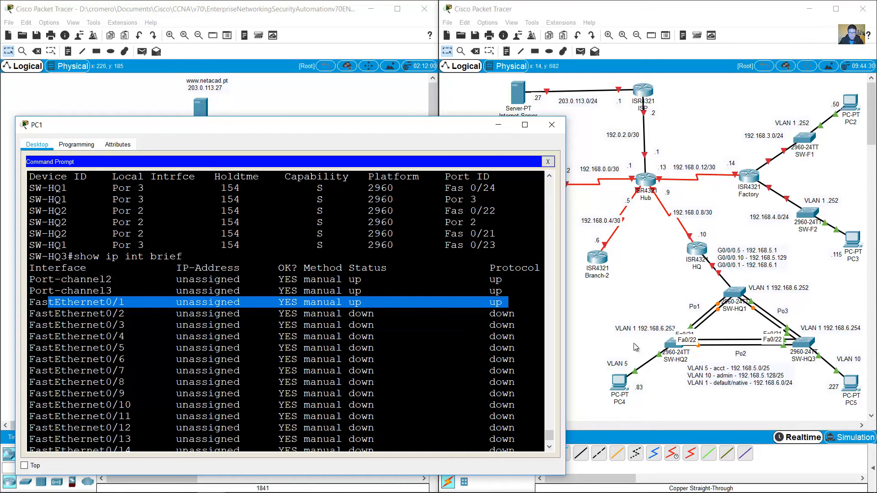
# Step: Exit the SW-HQ3 and SW-HQ1 telnet sessions, returning PC1's console to HQ
pyautogui.click(679, 394)
pyautogui.click(346, 225)
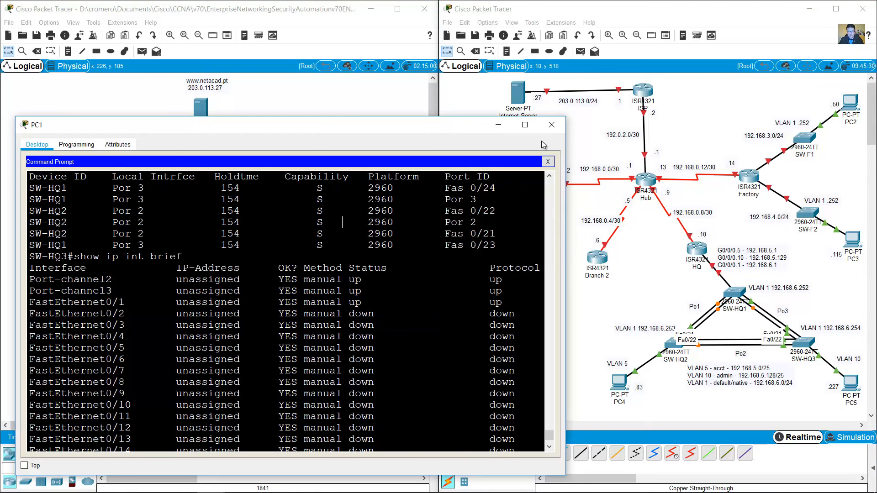
pyautogui.click(505, 128)
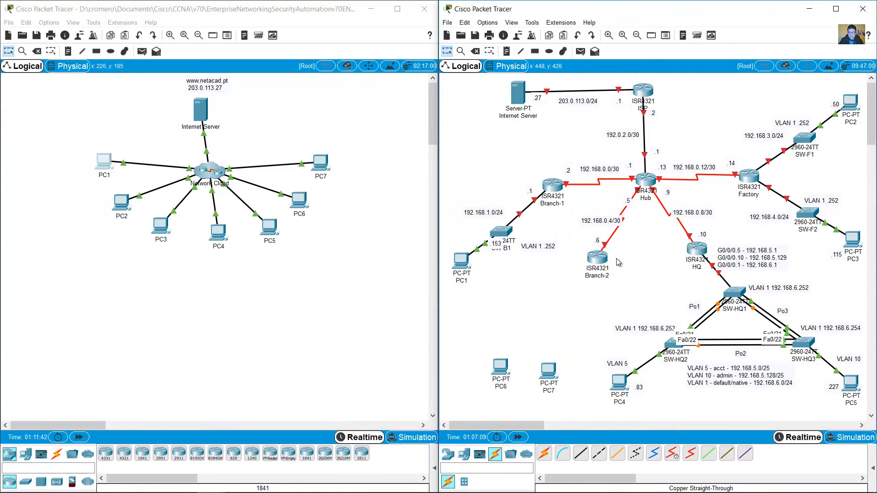
pyautogui.click(108, 160)
pyautogui.click(306, 395)
pyautogui.write('e')
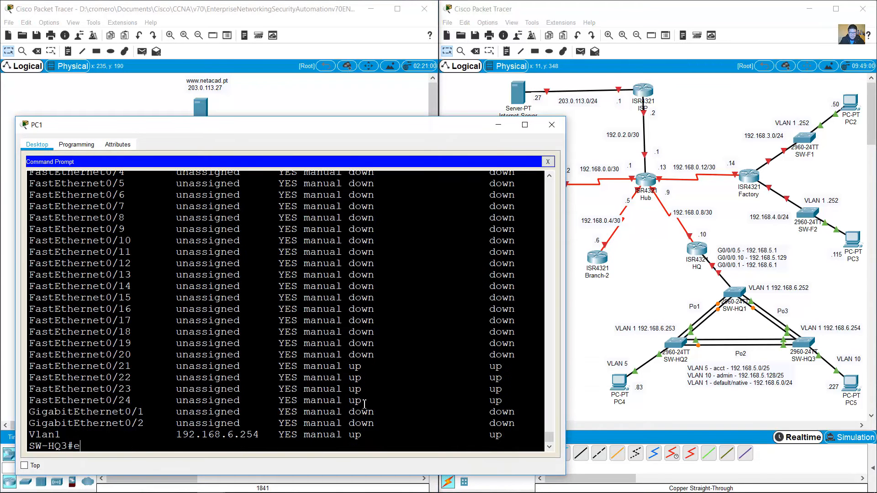
pyautogui.write('xit')
pyautogui.press('Return')
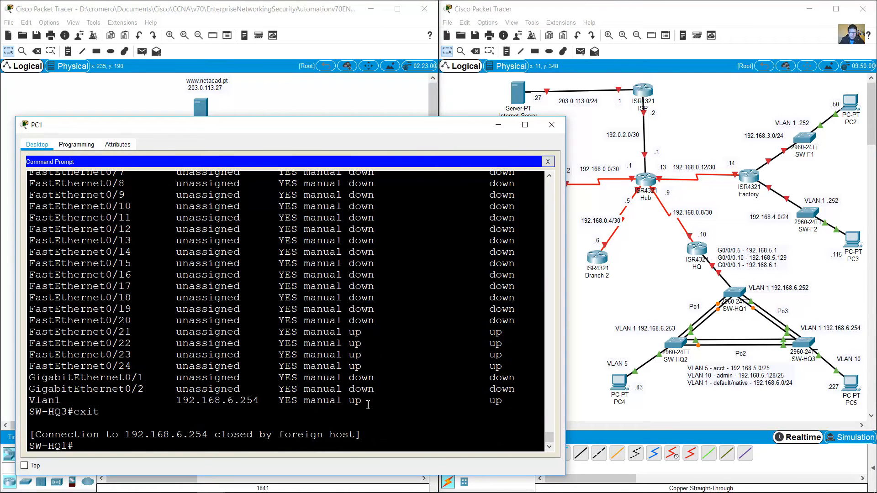
pyautogui.write('exit')
pyautogui.press('Return')
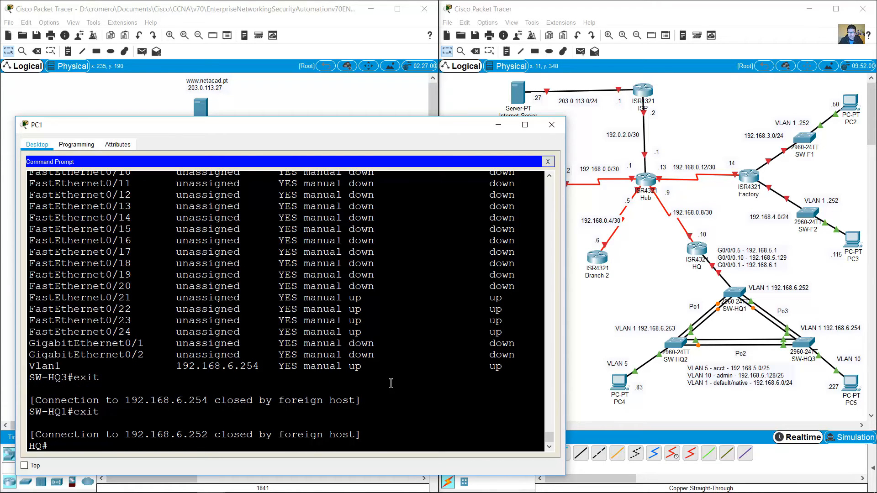
pyautogui.click(769, 160)
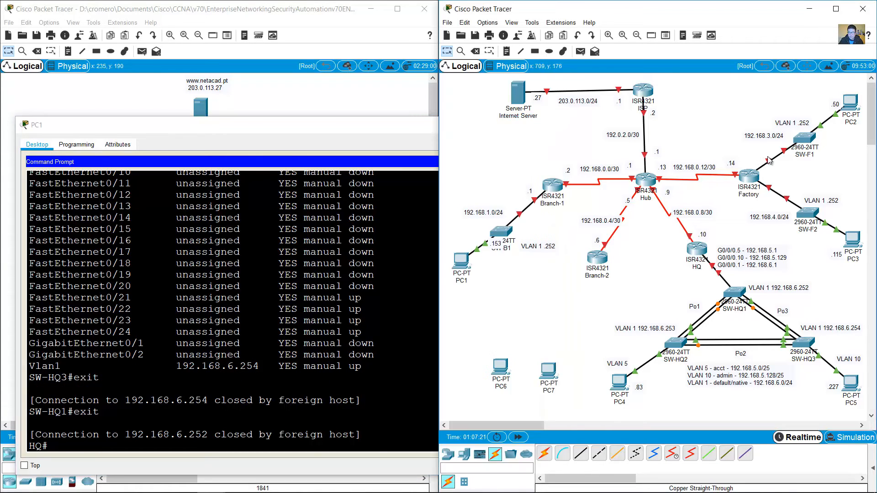
# Step: Read the Factory–SW-F1 and Factory–SW-F2 port labels, then exit HQ back to Hub
pyautogui.moveTo(768, 160)
pyautogui.moveTo(768, 190)
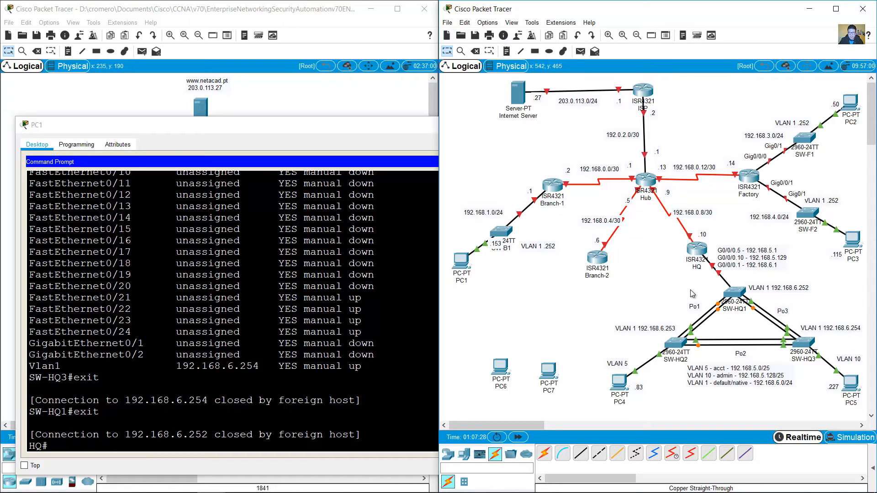
pyautogui.click(306, 413)
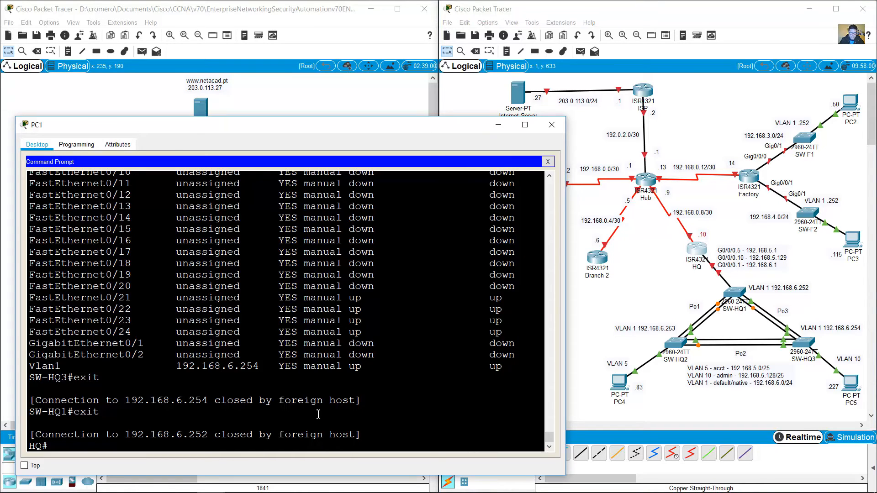
pyautogui.write('exit')
pyautogui.press('Return')
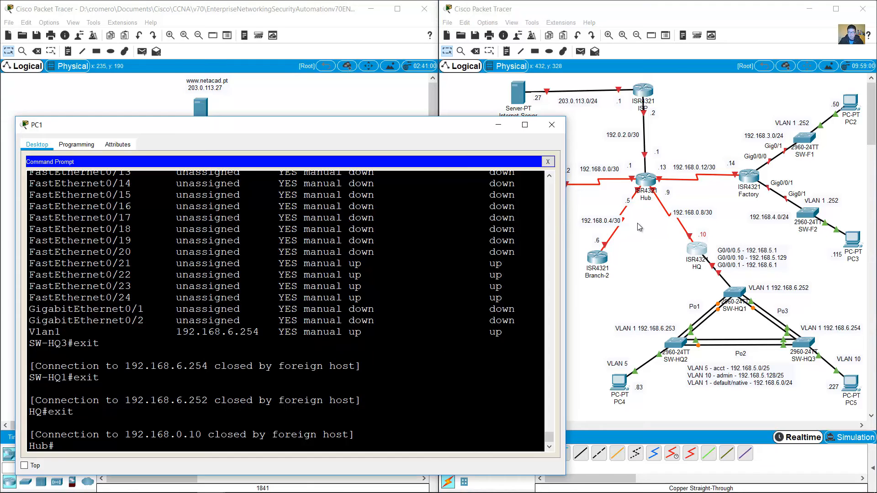
pyautogui.click(653, 202)
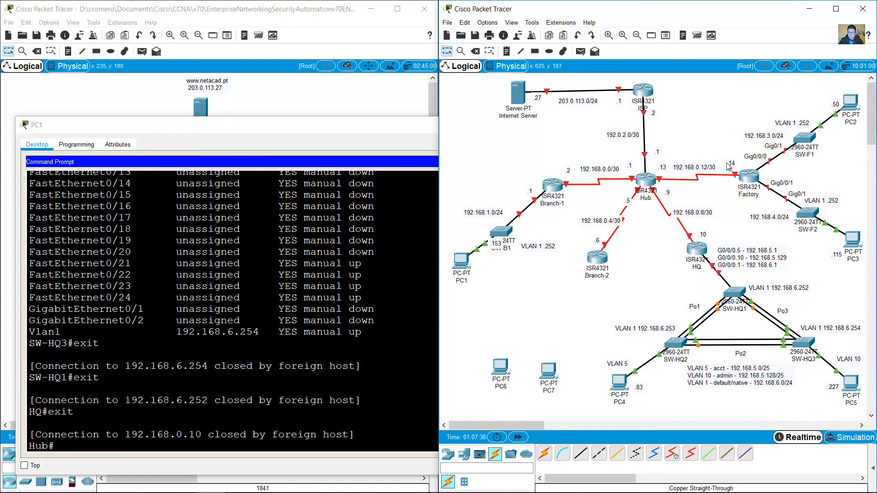
pyautogui.click(249, 379)
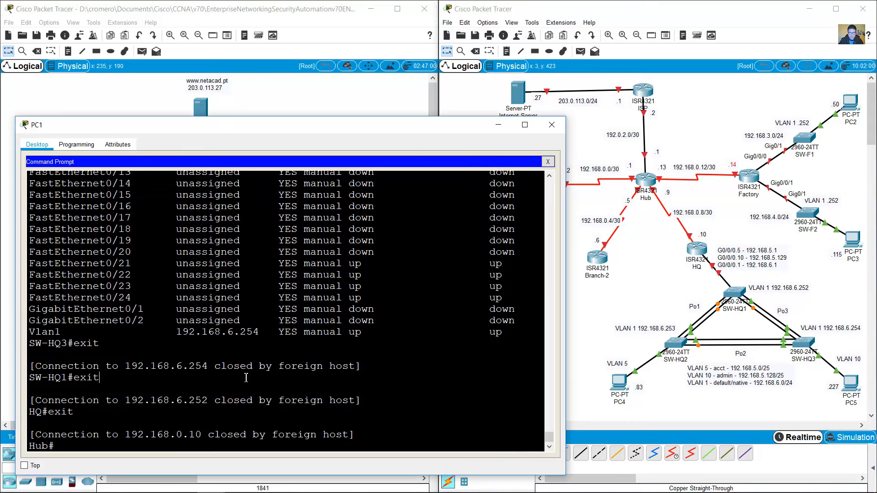
# Step: Telnet to Factory at 192.168.0.14 and list interfaces, highlighting Gi0/0/0 192.168.3.1 and Gi0/0/1 192.168.4.1
pyautogui.write('telnet 192.168.0.14')
pyautogui.press('Return')
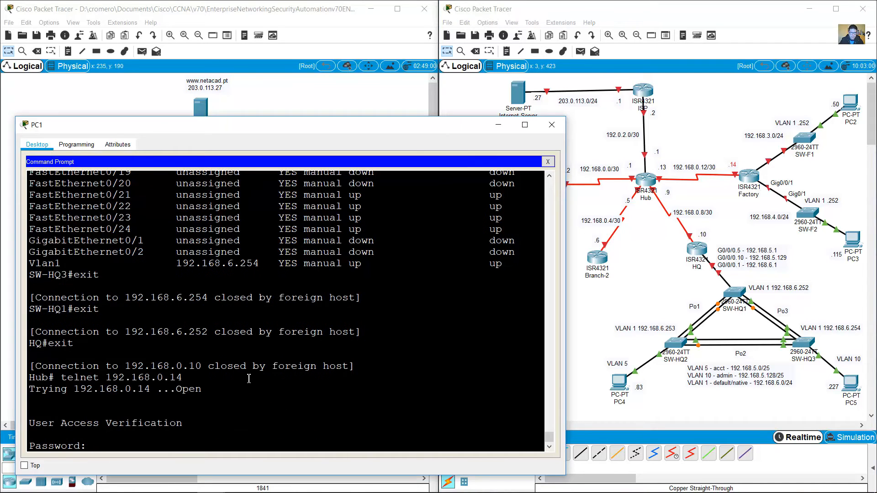
pyautogui.write('en')
pyautogui.press('Return')
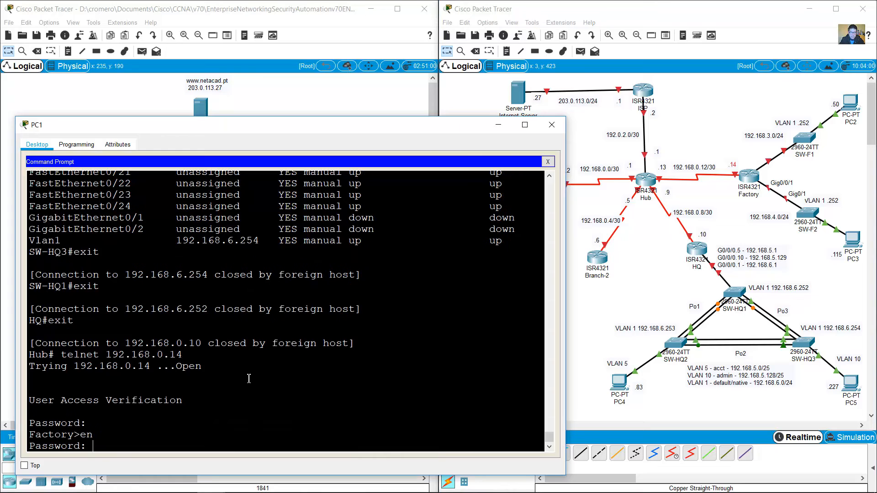
pyautogui.press('Return')
pyautogui.write('show ip int brief')
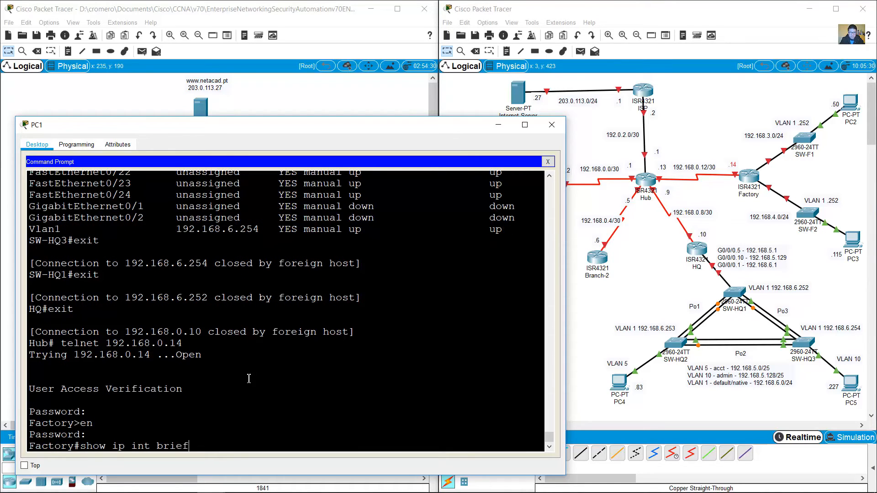
pyautogui.press('Return')
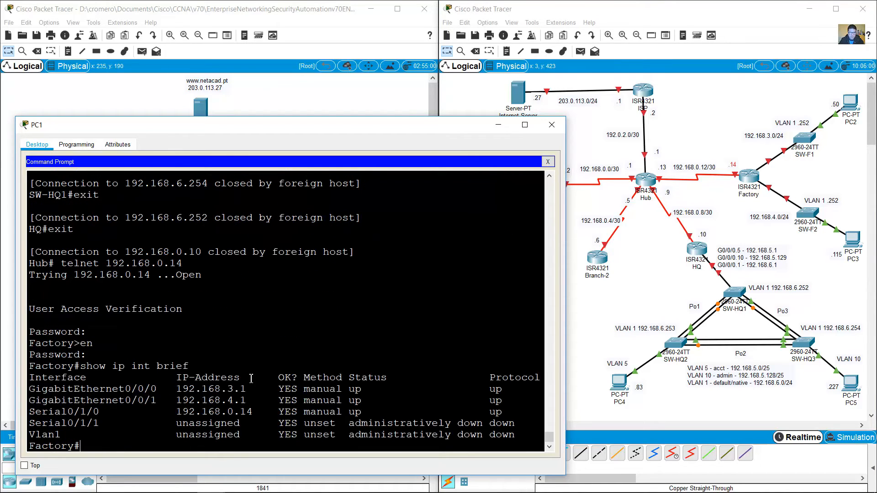
pyautogui.moveTo(228, 388); pyautogui.dragTo(254, 402)
pyautogui.moveTo(125, 388); pyautogui.dragTo(248, 401)
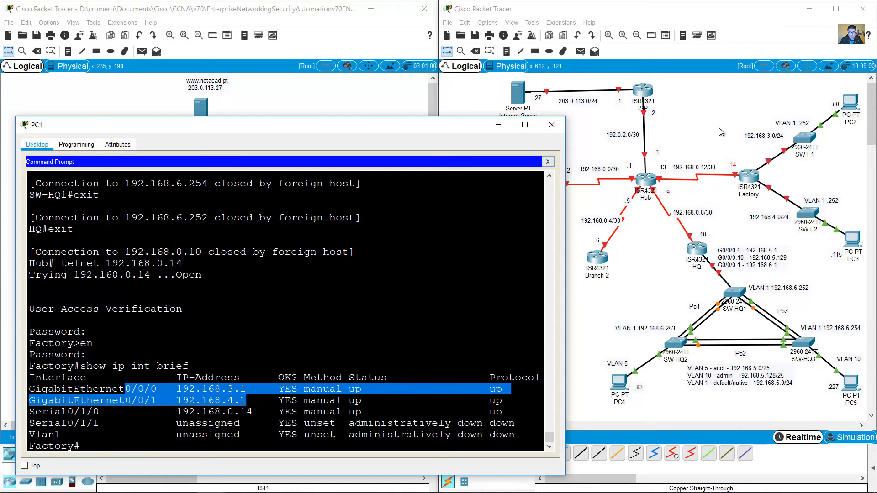
# Step: Place a .1 note beside Factory's interface on the SW-F1 link
pyautogui.click(586, 82)
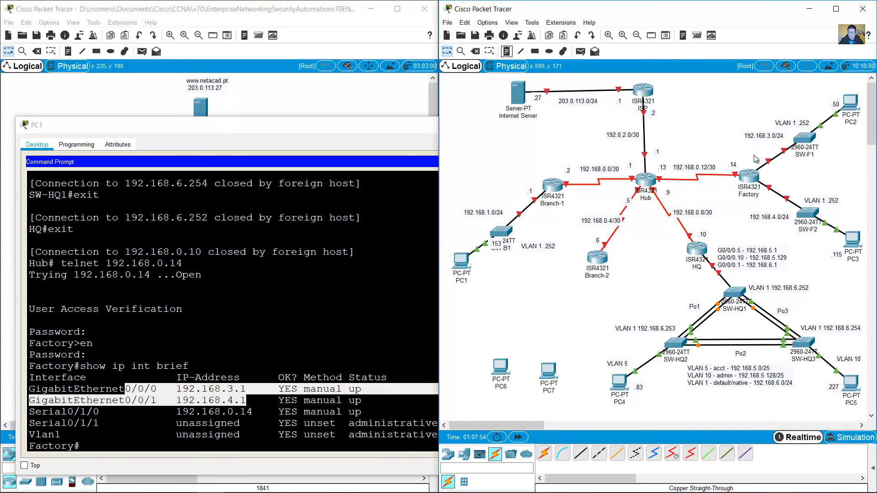
pyautogui.click(506, 51)
pyautogui.click(756, 156)
pyautogui.write('.1')
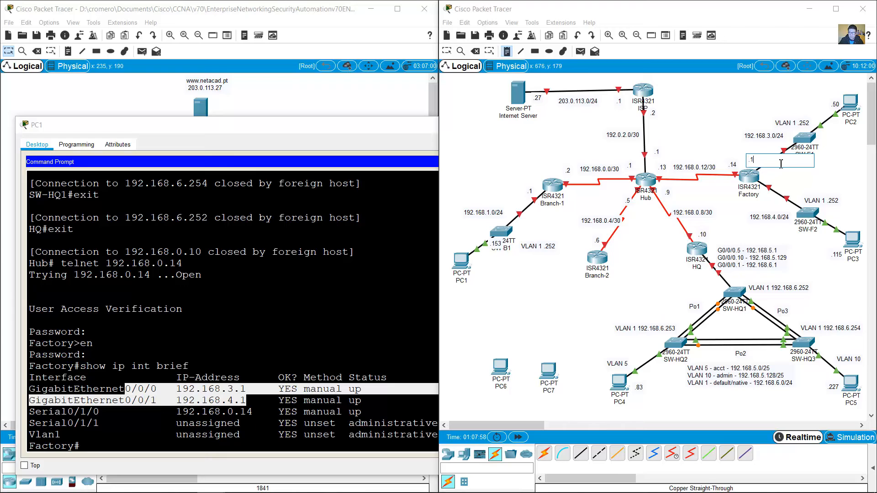
pyautogui.click(447, 51)
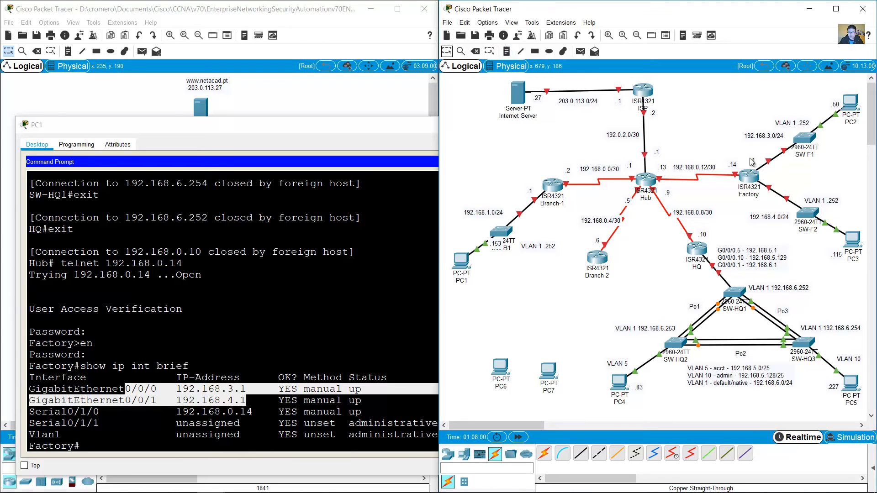
pyautogui.moveTo(754, 160); pyautogui.dragTo(764, 197)
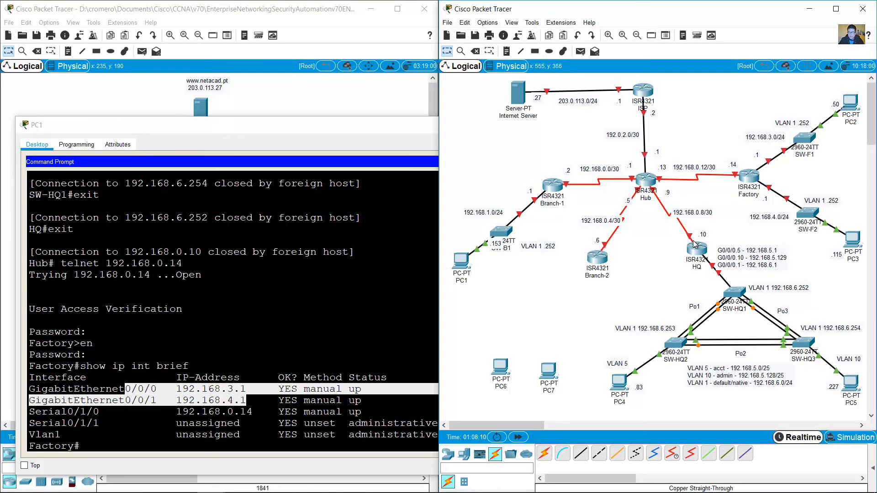
# Step: Exit the Factory telnet session back to the Hub prompt and recall the telnet command
pyautogui.click(405, 231)
pyautogui.write('exit')
pyautogui.press('Return')
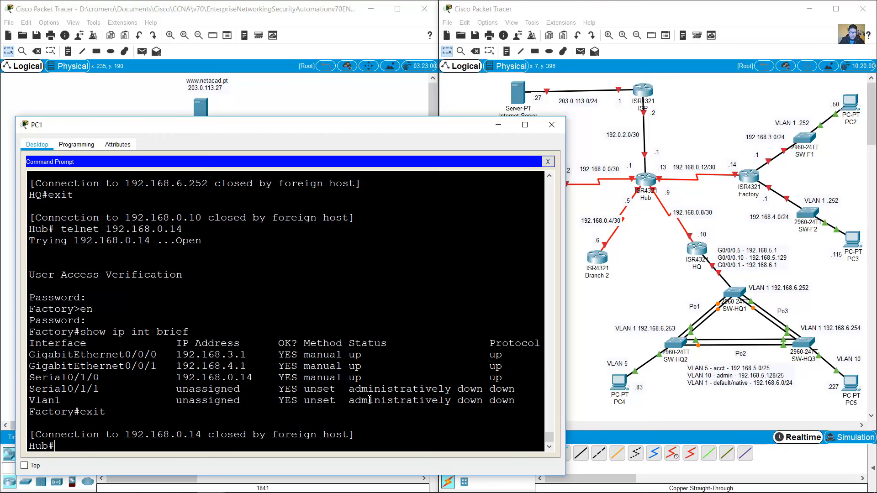
pyautogui.click(604, 254)
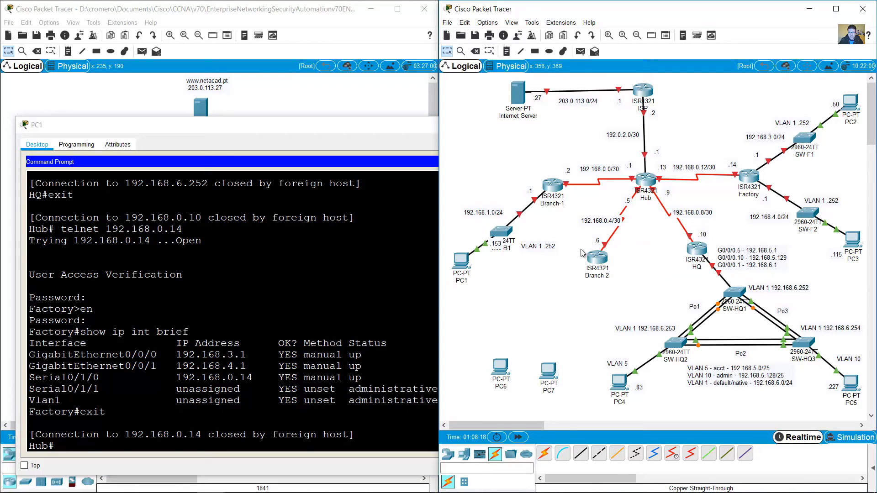
pyautogui.click(283, 401)
pyautogui.press('Up')
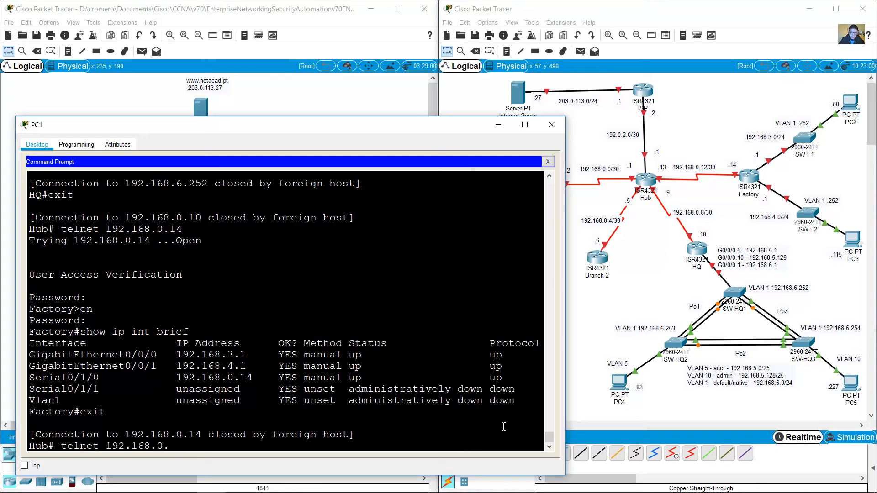
# Step: Telnet from Hub to Branch-2 at 192.168.0.6 and log in
pyautogui.write('6')
pyautogui.press('Return')
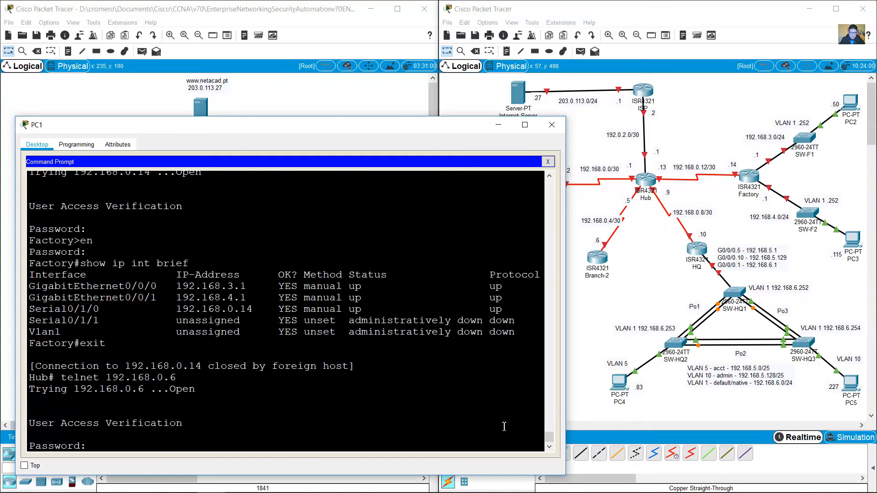
pyautogui.press('Return')
pyautogui.press('Return')
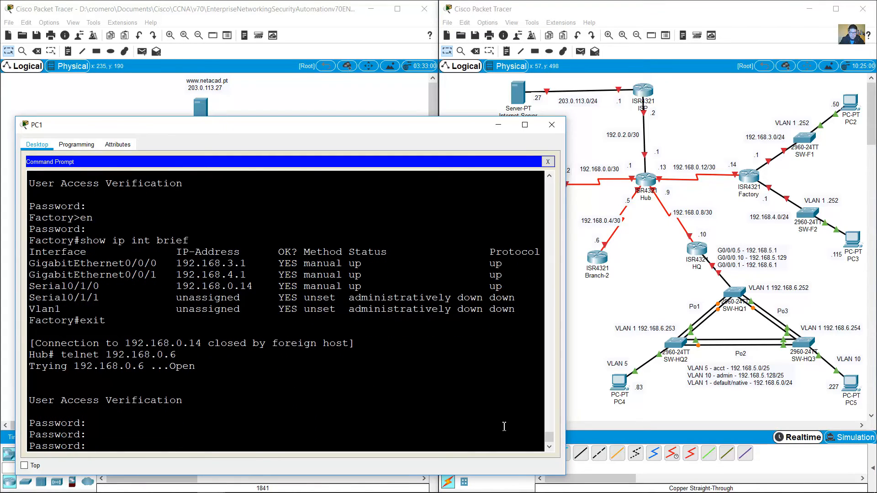
pyautogui.press('Return')
pyautogui.write('en')
# Step: Enable, then run show cdp neighbors, show ip route connected and show ip int brief
pyautogui.press('Return')
pyautogui.press('Return')
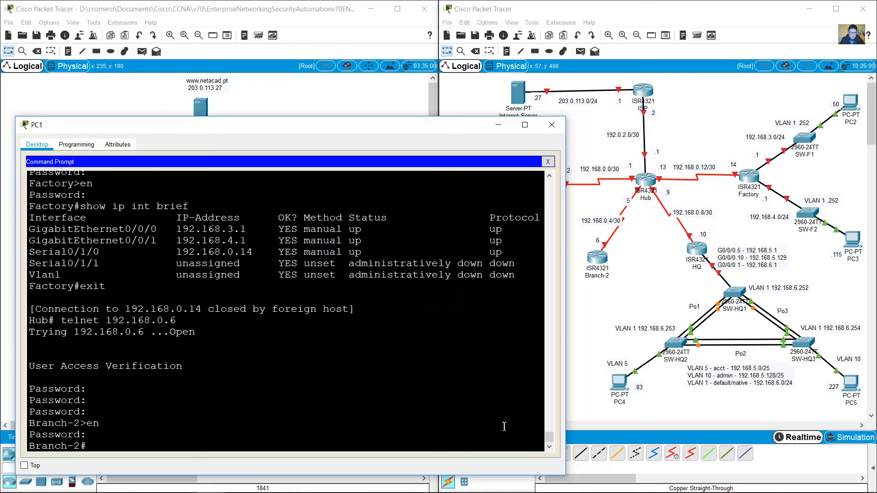
pyautogui.write('show cdp neighbors')
pyautogui.press('Return')
pyautogui.write('sh')
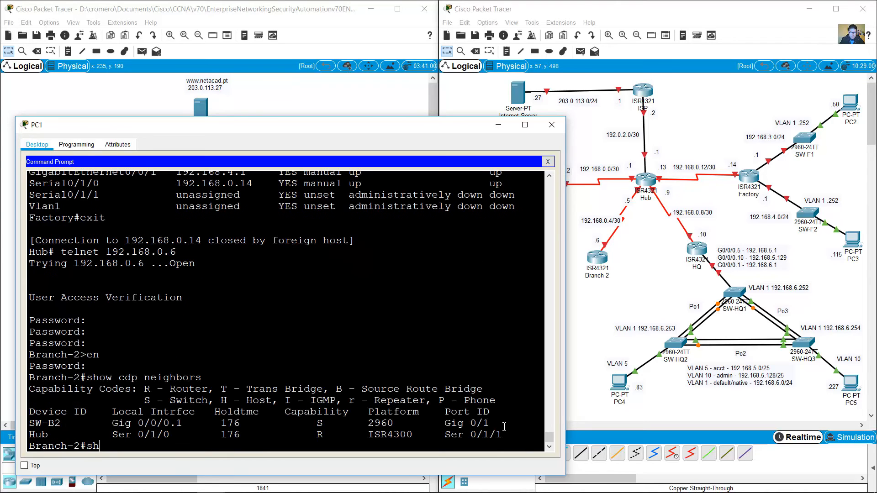
pyautogui.write('ow ip route connected')
pyautogui.press('Return')
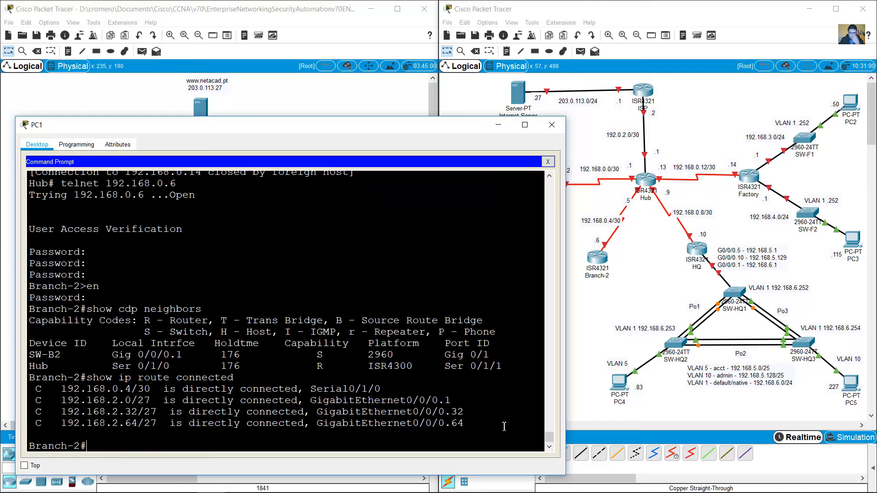
pyautogui.write('show ip tin br')
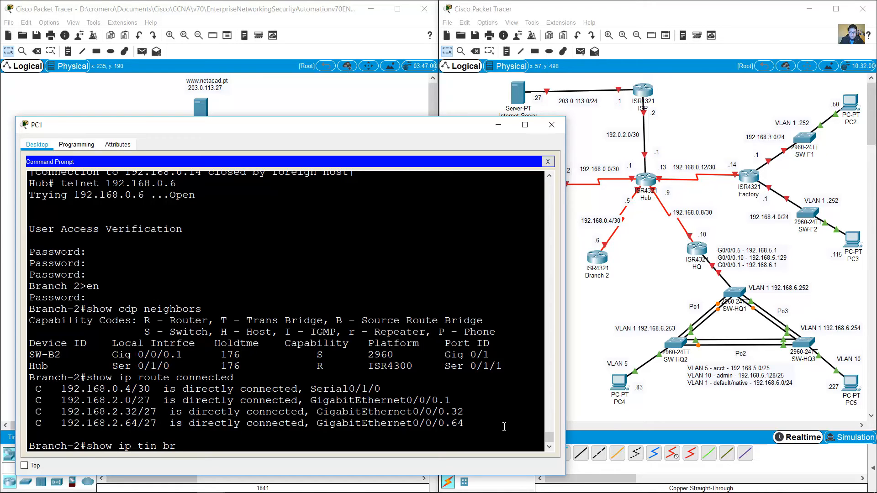
pyautogui.press('BackSpace')
pyautogui.press('BackSpace')
pyautogui.press('BackSpace')
pyautogui.press('BackSpace')
pyautogui.press('BackSpace')
pyautogui.write('int brief')
pyautogui.press('Return')
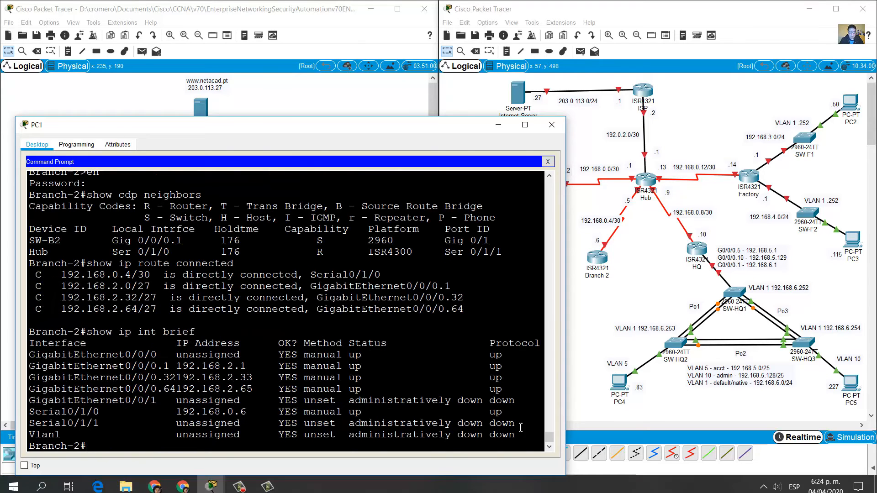
# Step: Highlight Branch-2's CDP neighbors Hub and SW-B2 (Gig 0/0/0.1, platform 2960)
pyautogui.moveTo(31, 252); pyautogui.dragTo(496, 257)
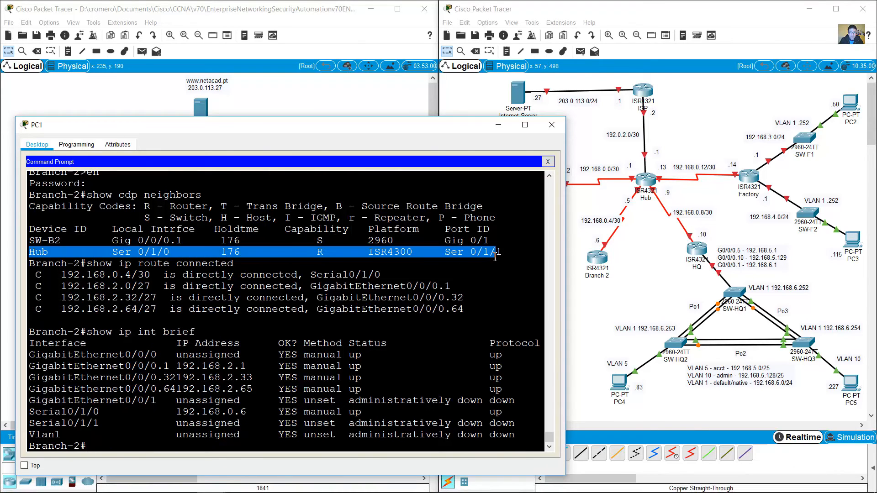
pyautogui.moveTo(649, 221); pyautogui.dragTo(643, 169)
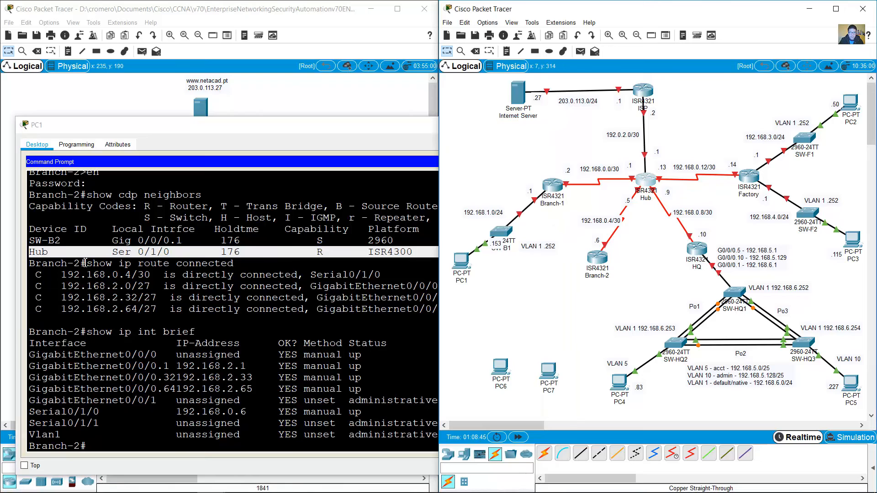
pyautogui.click(35, 240)
pyautogui.moveTo(35, 240); pyautogui.dragTo(123, 242)
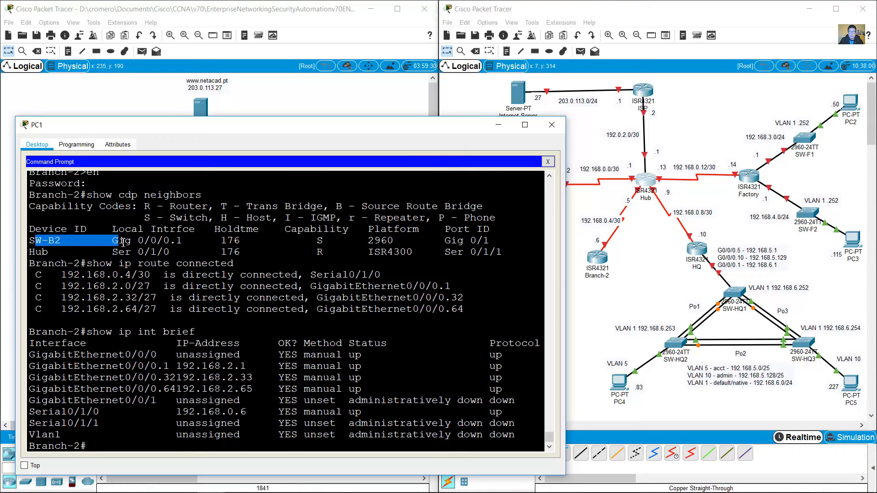
pyautogui.moveTo(122, 243); pyautogui.dragTo(502, 245)
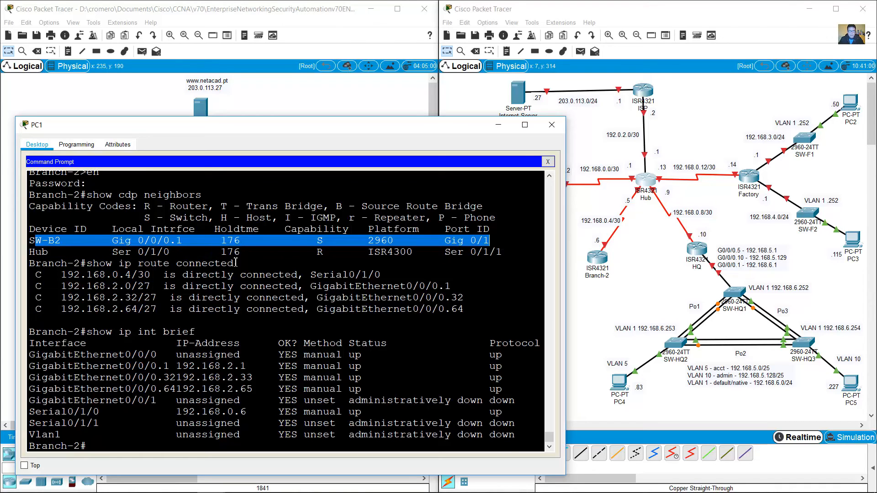
pyautogui.click(196, 244)
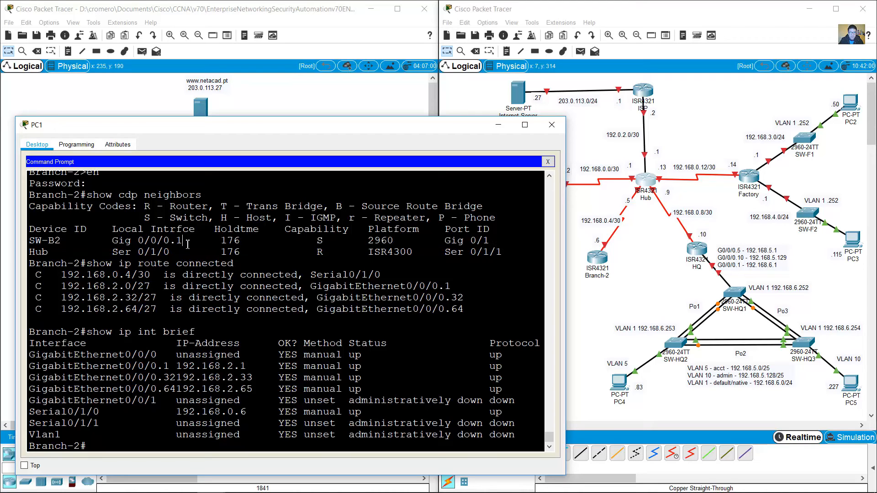
pyautogui.moveTo(362, 241); pyautogui.dragTo(422, 246)
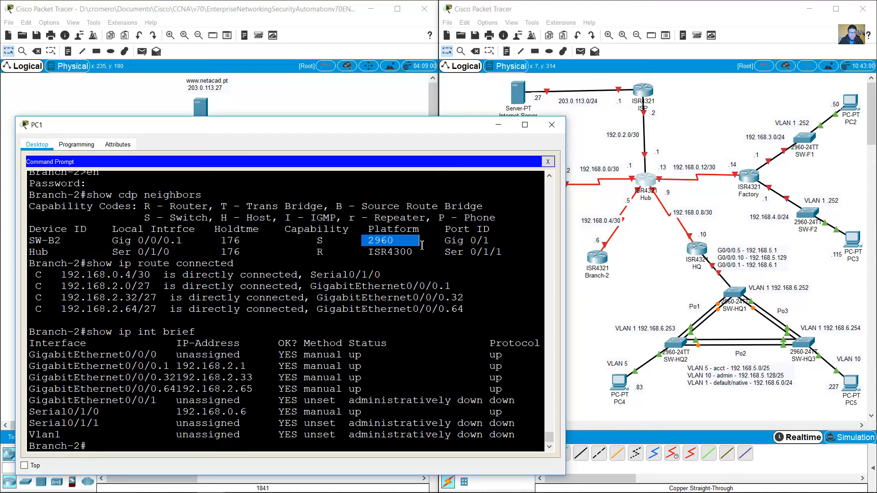
pyautogui.click(597, 306)
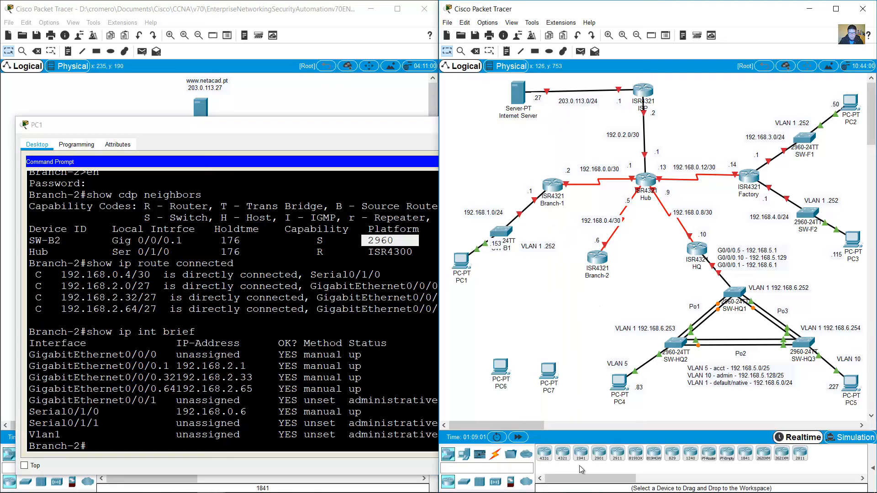
# Step: Place a 2960 switch below Branch-2 and name it SW-B2
pyautogui.click(464, 482)
pyautogui.click(544, 453)
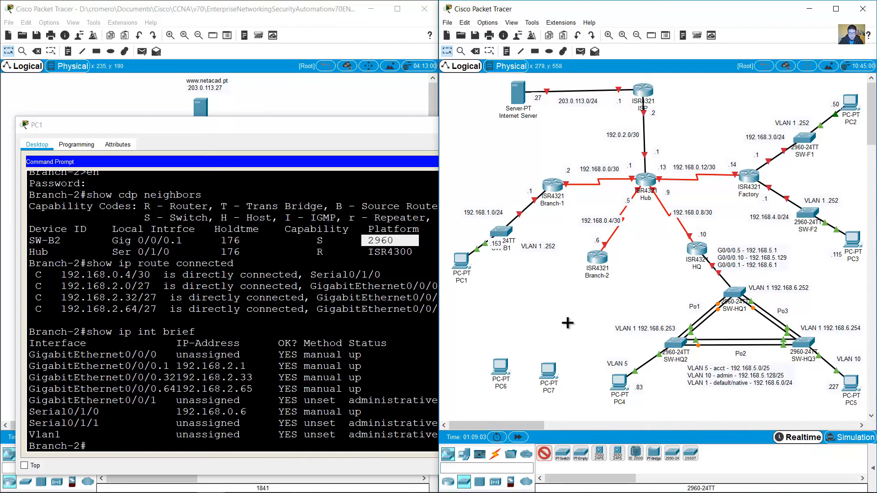
pyautogui.click(568, 314)
pyautogui.moveTo(569, 315); pyautogui.dragTo(562, 304)
pyautogui.click(564, 321)
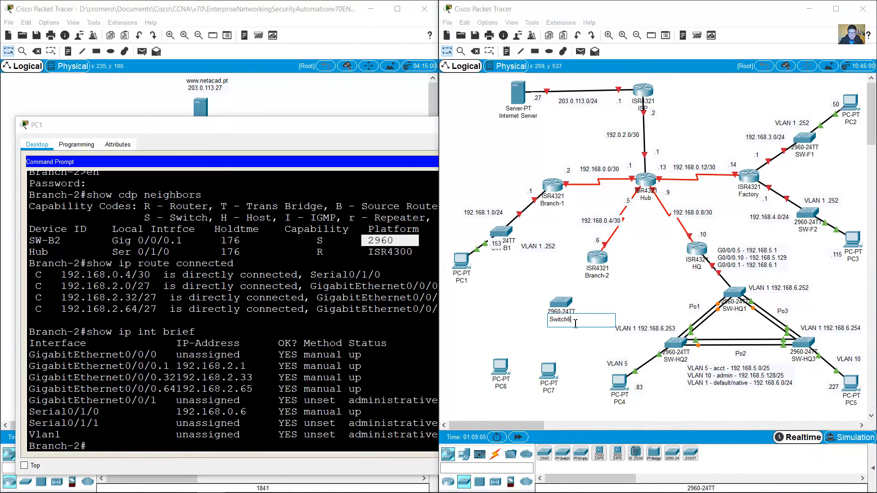
pyautogui.write('SW-B2')
pyautogui.press('Return')
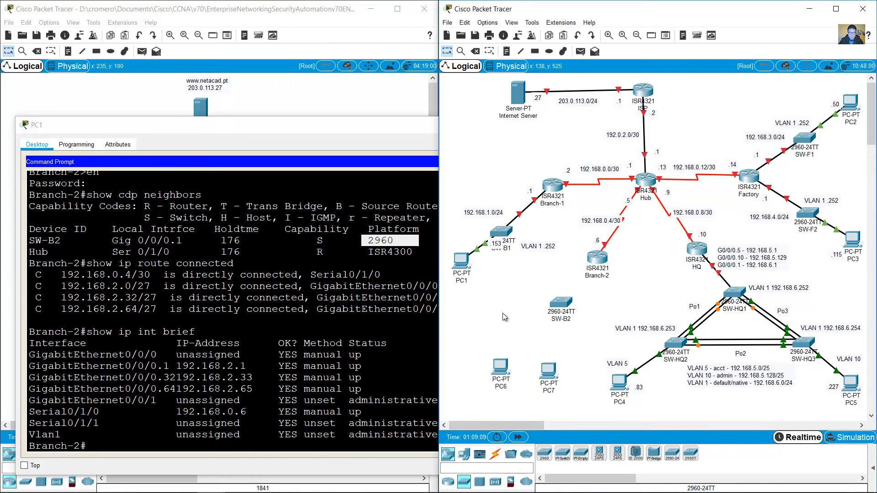
# Step: Note the Gig 0/0/0 and Gig 0/1 ports, then cable Branch-2 to SW-B2 with copper straight-through
pyautogui.click(195, 241)
pyautogui.moveTo(138, 241); pyautogui.dragTo(172, 241)
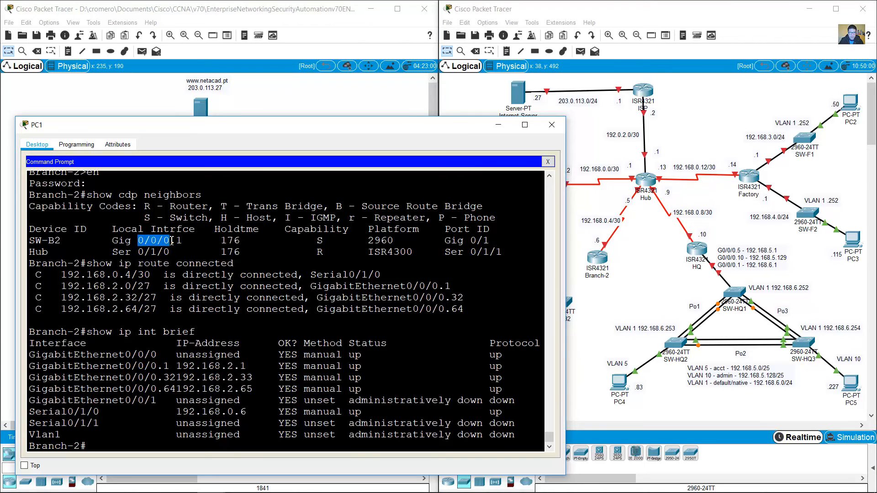
pyautogui.moveTo(438, 241); pyautogui.dragTo(489, 241)
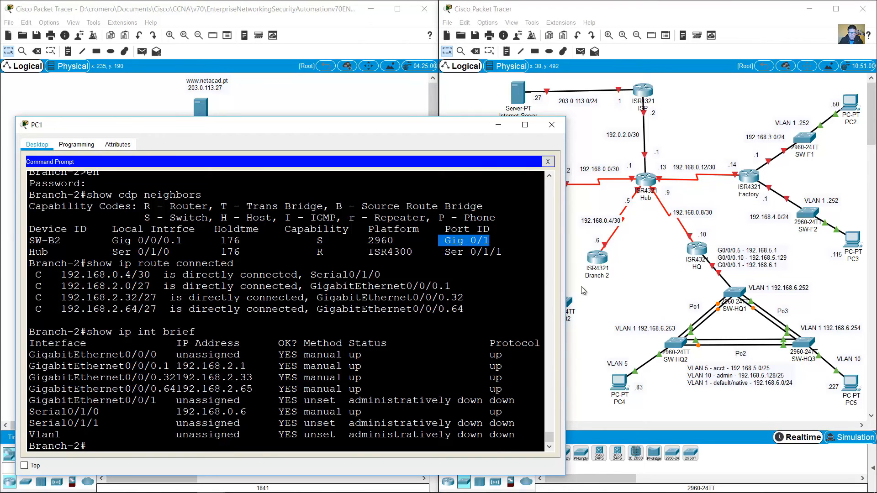
pyautogui.click(596, 292)
pyautogui.click(495, 454)
pyautogui.click(580, 453)
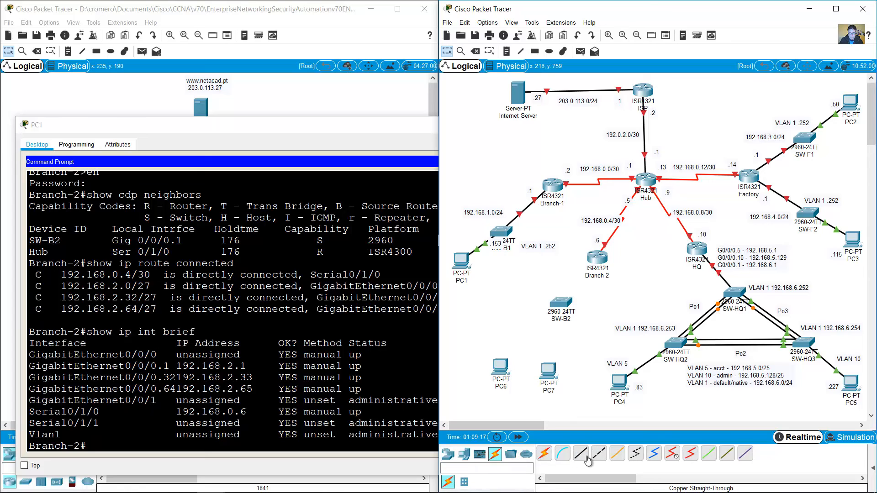
pyautogui.click(598, 256)
pyautogui.click(632, 289)
pyautogui.click(565, 301)
pyautogui.click(593, 291)
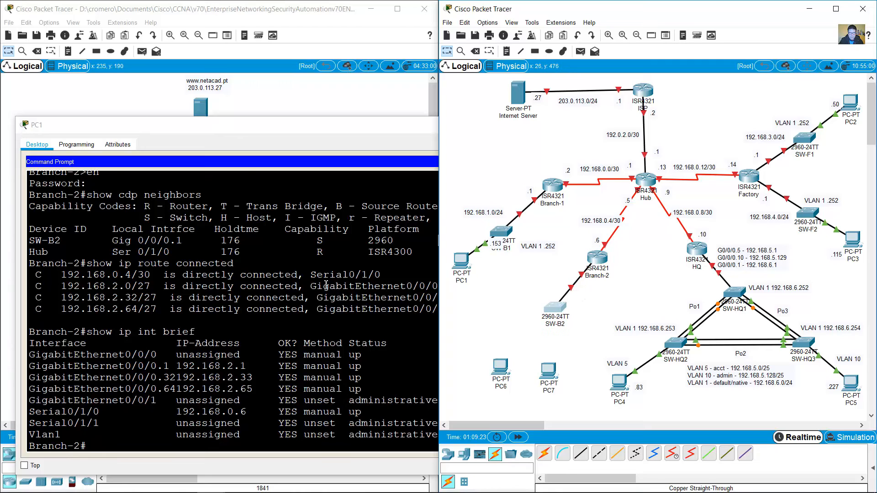
pyautogui.click(131, 314)
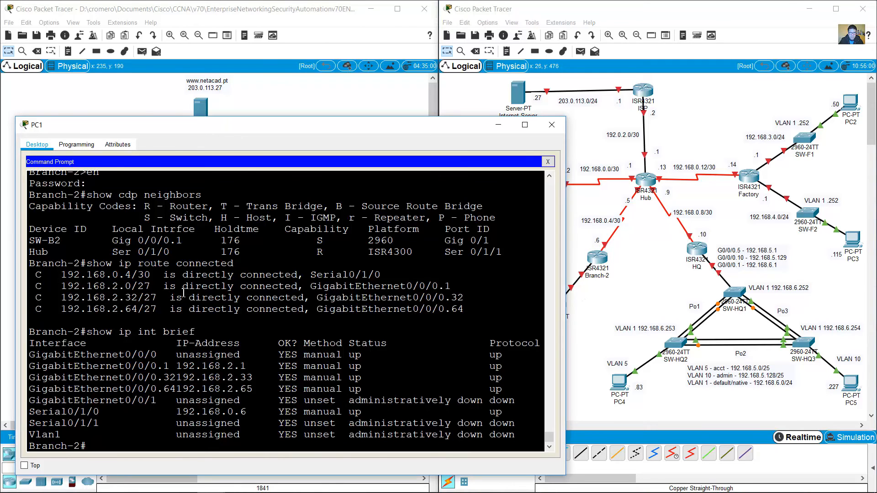
# Step: Highlight Branch-2's 192.168.0.4/30 serial route and three 192.168.2.x subinterface routes
pyautogui.moveTo(66, 289); pyautogui.dragTo(457, 310)
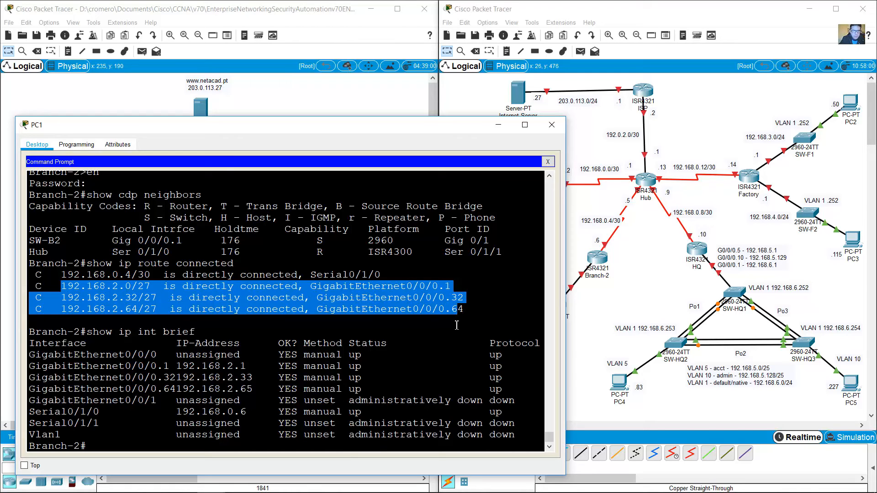
pyautogui.moveTo(465, 311); pyautogui.dragTo(36, 286)
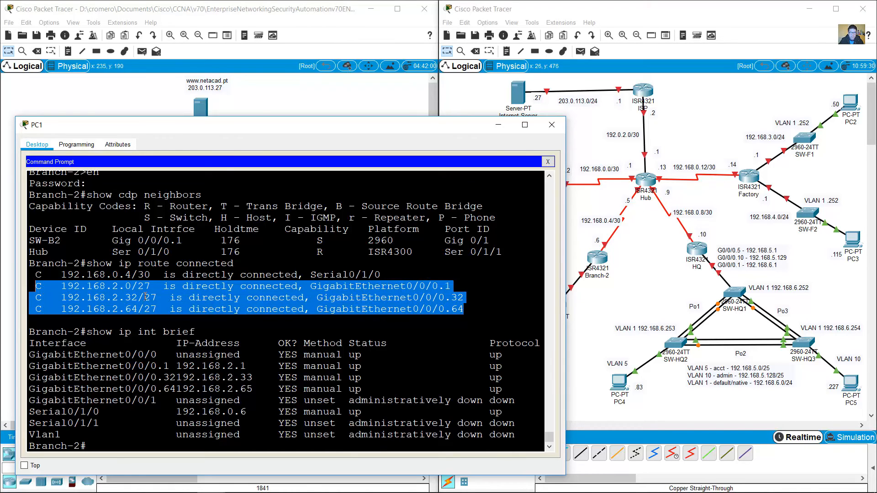
pyautogui.click(103, 274)
pyautogui.moveTo(60, 274); pyautogui.dragTo(385, 280)
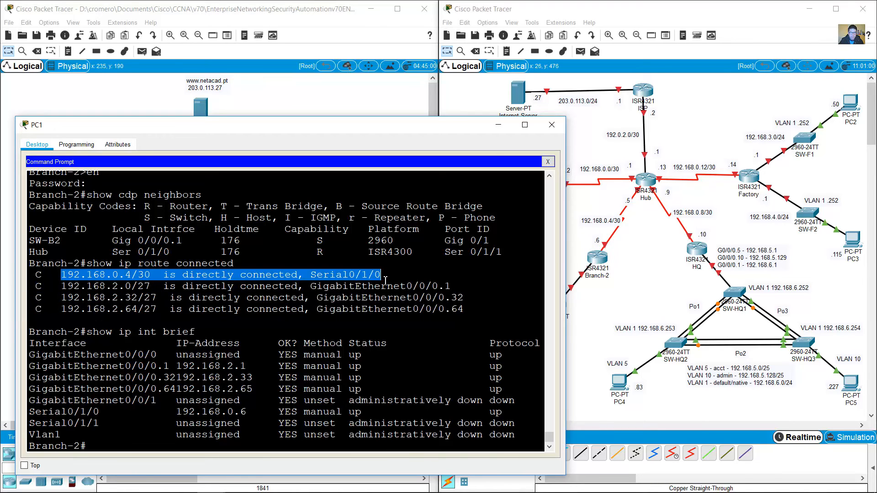
pyautogui.click(209, 291)
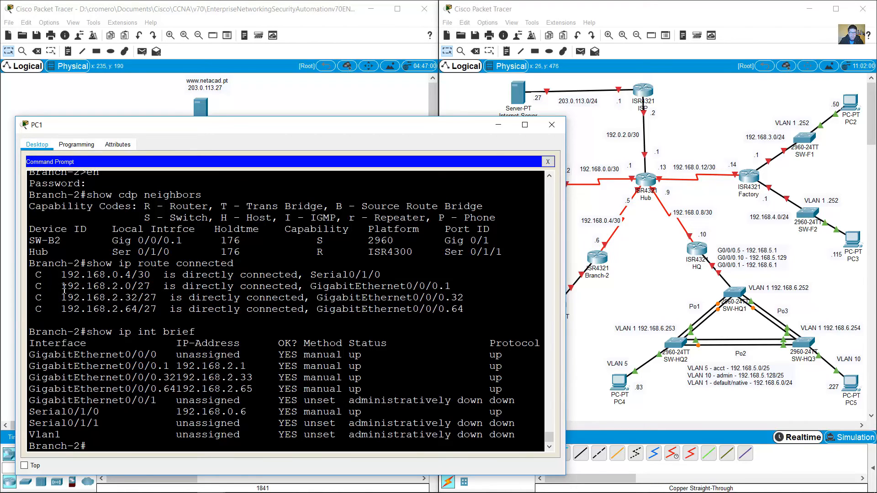
pyautogui.moveTo(64, 291); pyautogui.dragTo(468, 309)
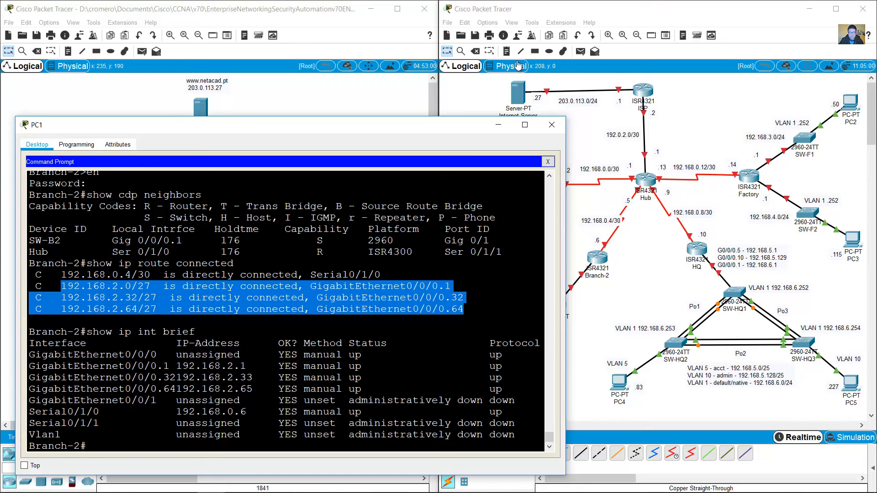
# Step: Add a note beside SW-B2 listing 192.168.2.0/27, 192.168.2.32/27 and 192.168.2.64/27
pyautogui.click(506, 51)
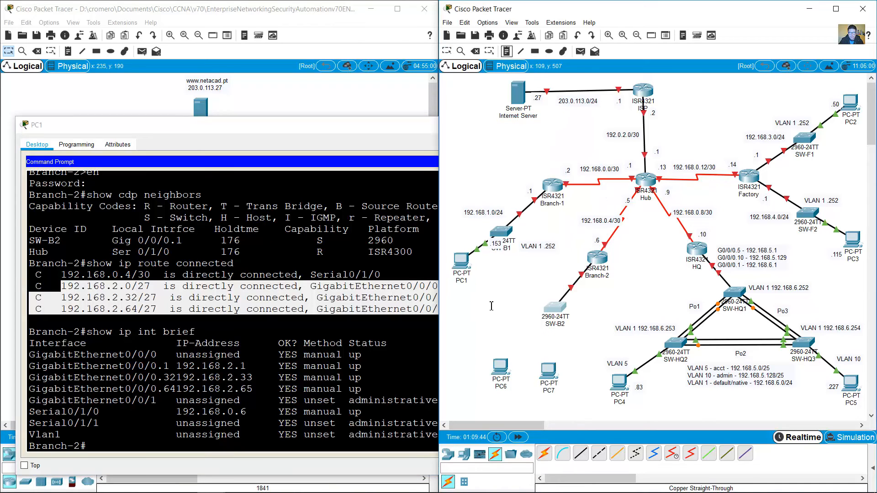
pyautogui.click(491, 306)
pyautogui.write('192')
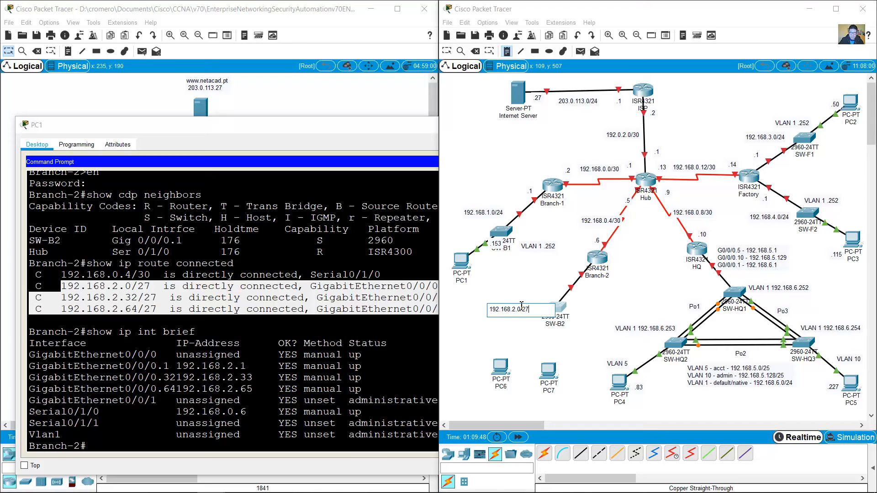
pyautogui.write('.168.2.0/27')
pyautogui.press('Return')
pyautogui.write('192.168.2.32/27')
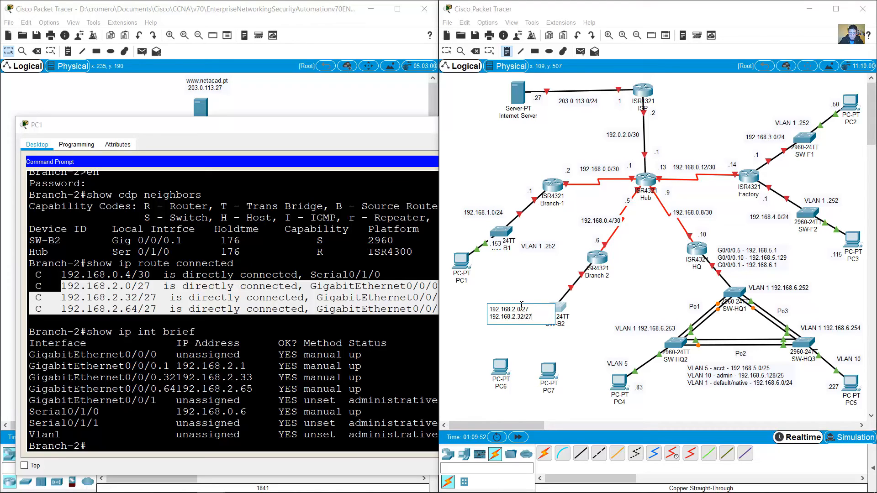
pyautogui.press('Return')
pyautogui.write('192.168.')
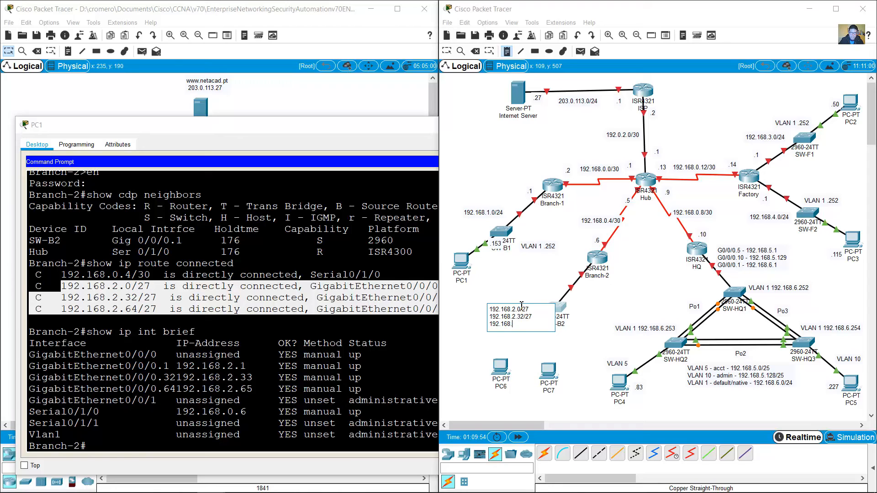
pyautogui.write('2.64/27')
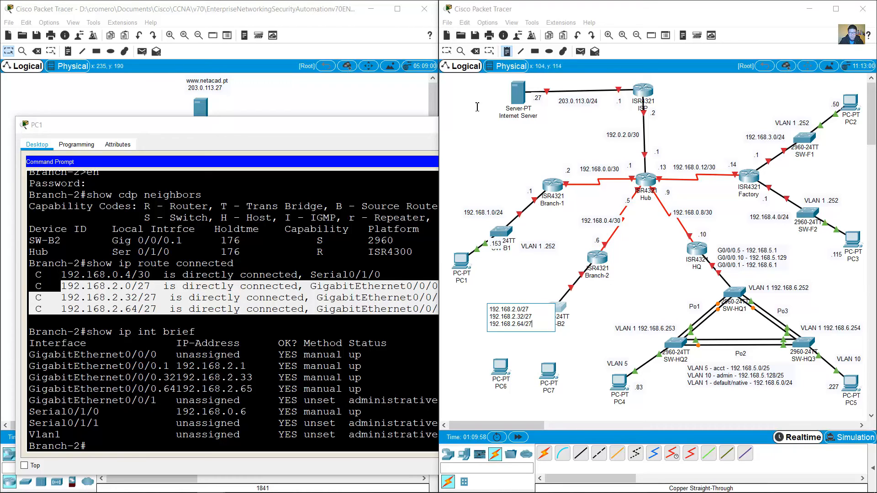
pyautogui.click(448, 53)
pyautogui.click(368, 309)
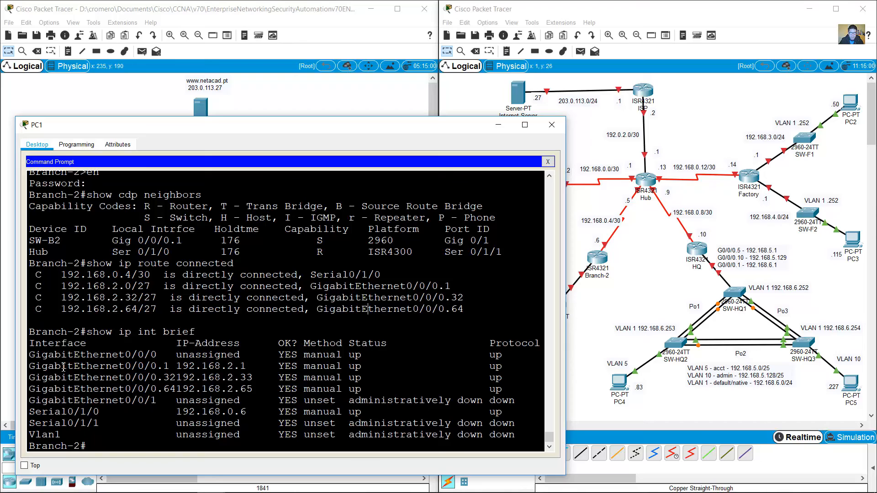
pyautogui.moveTo(37, 369); pyautogui.dragTo(509, 390)
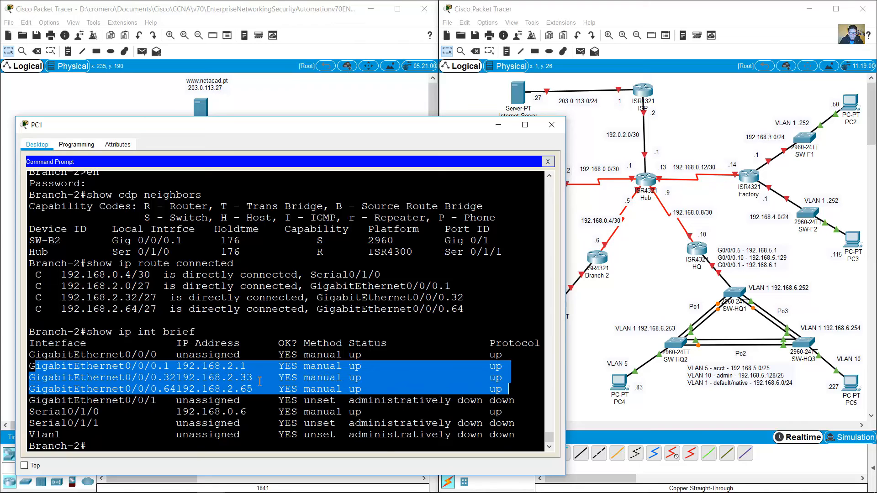
pyautogui.click(686, 319)
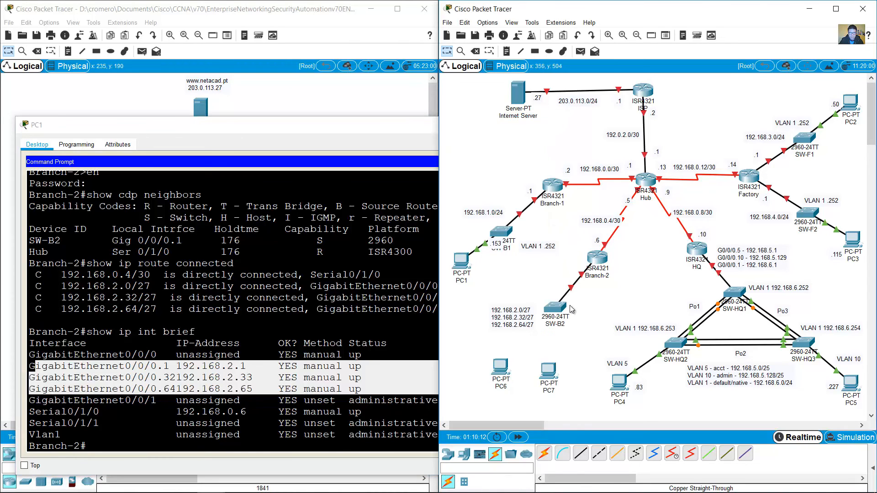
# Step: Copy the subnet note beside Branch-2 and edit its lines into host addresses
pyautogui.moveTo(511, 315); pyautogui.dragTo(555, 277)
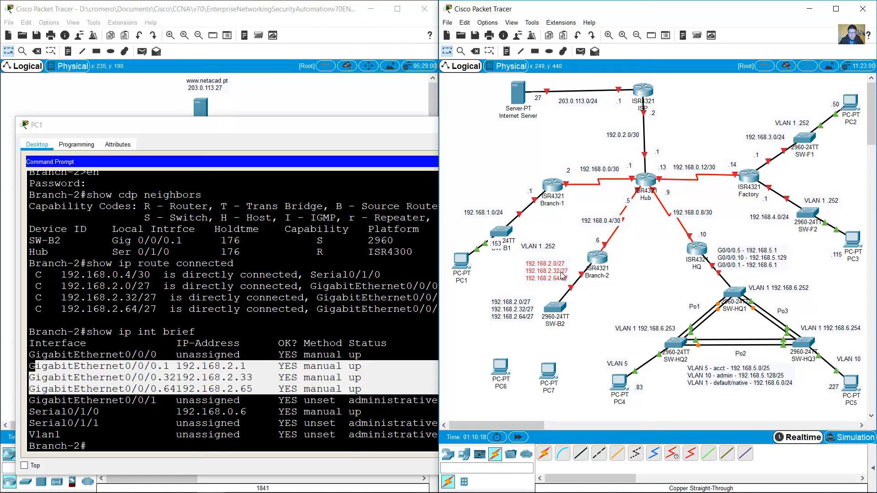
pyautogui.click(562, 271)
pyautogui.moveTo(553, 262); pyautogui.dragTo(576, 270)
pyautogui.write('168.')
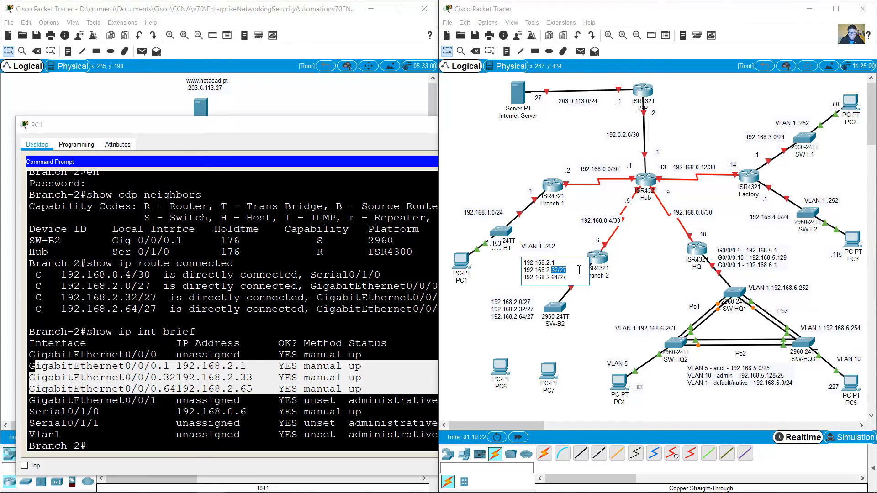
pyautogui.write('2.33')
pyautogui.moveTo(558, 278); pyautogui.dragTo(584, 281)
pyautogui.press('BackSpace')
pyautogui.press('BackSpace')
pyautogui.write('5')
# Step: Prefix the address lines with G0/0/0.1 -, G0/0/0.32 - and G0/0/0.64 -
pyautogui.hotkey('ctrl', 'Home')
pyautogui.write('G0/0/')
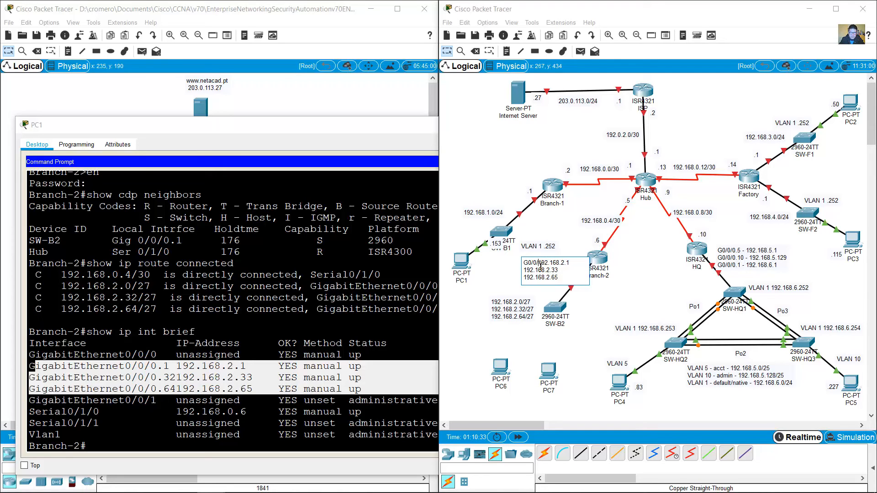
pyautogui.write('0.1 -')
pyautogui.hotkey('shift', 'Home')
pyautogui.hotkey('ctrl', 'c')
pyautogui.press('Down')
pyautogui.hotkey('ctrl', 'v')
pyautogui.press('BackSpace')
pyautogui.write('32')
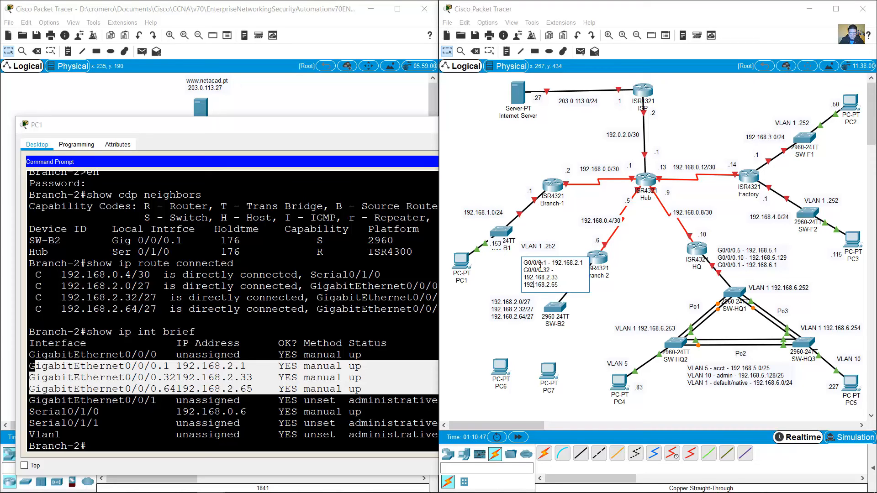
pyautogui.hotkey('ctrl', 'v')
pyautogui.press('BackSpace')
pyautogui.write('64')
pyautogui.click(505, 268)
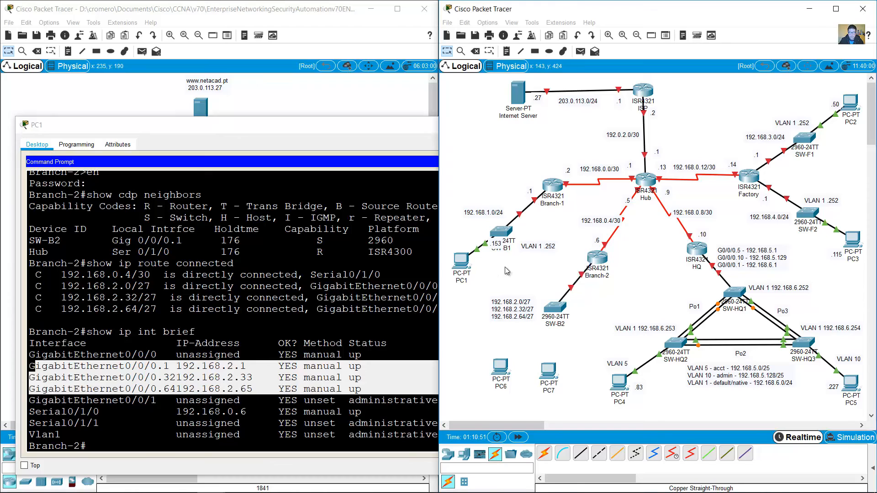
# Step: Move the address note below Branch-2 and the subnet note beside SW-B2
pyautogui.moveTo(525, 276); pyautogui.dragTo(613, 294)
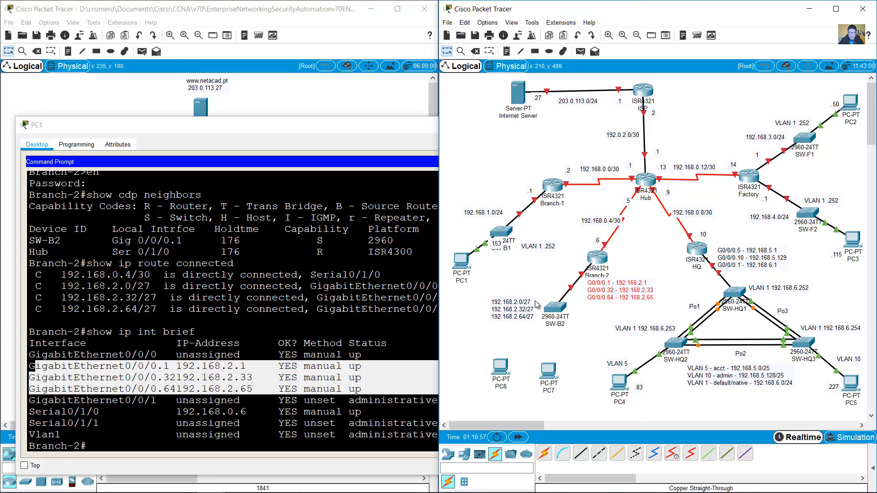
pyautogui.moveTo(525, 311); pyautogui.dragTo(529, 313)
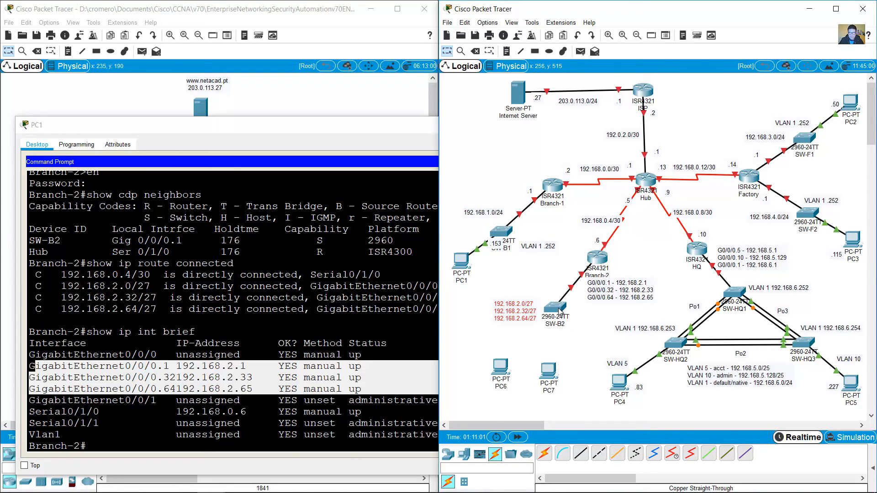
pyautogui.moveTo(558, 308); pyautogui.dragTo(518, 310)
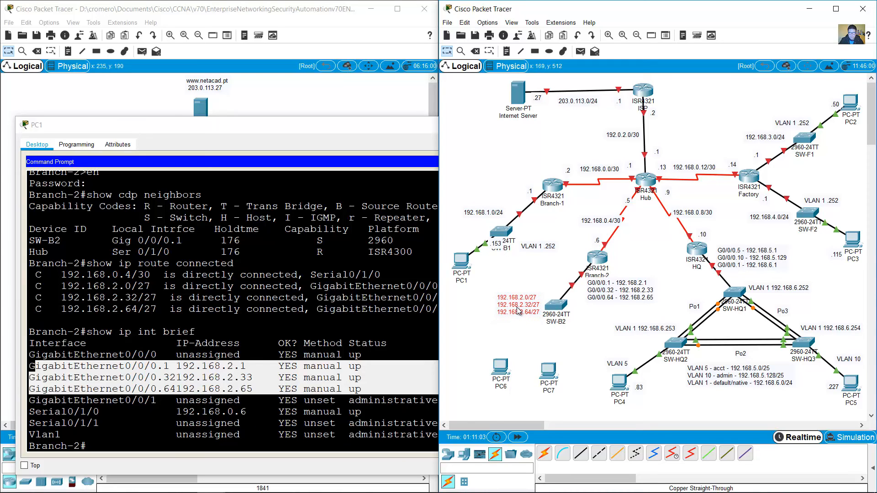
pyautogui.click(486, 334)
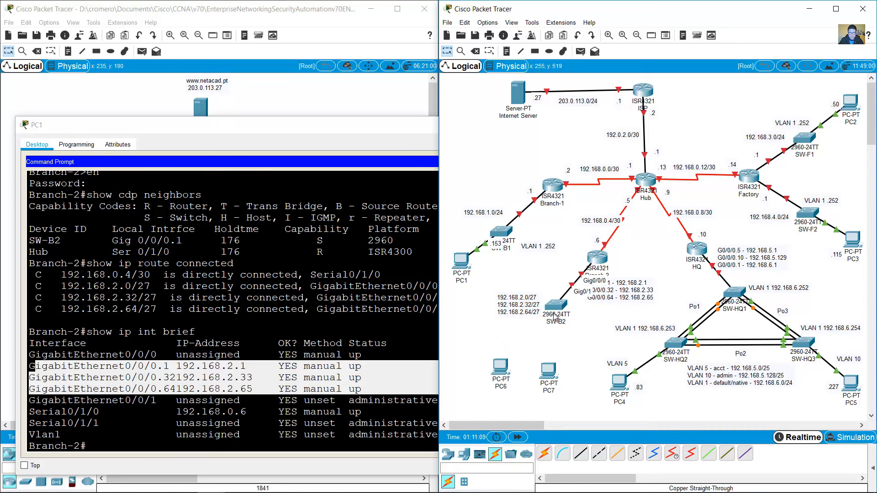
pyautogui.click(256, 410)
# Step: Run show cdp neighbors detail, mark SW-B2's address 192.168.2.17, then minimize PC1
pyautogui.press('Up')
pyautogui.press('Up')
pyautogui.press('Up')
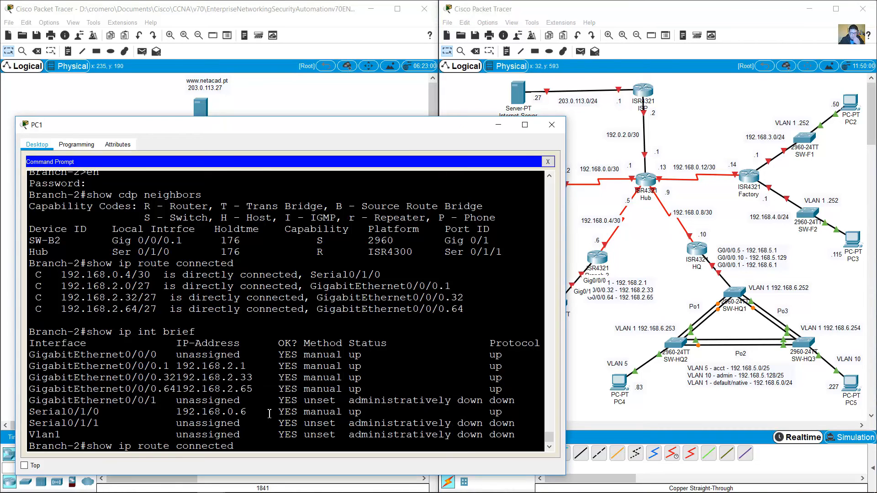
pyautogui.write('det')
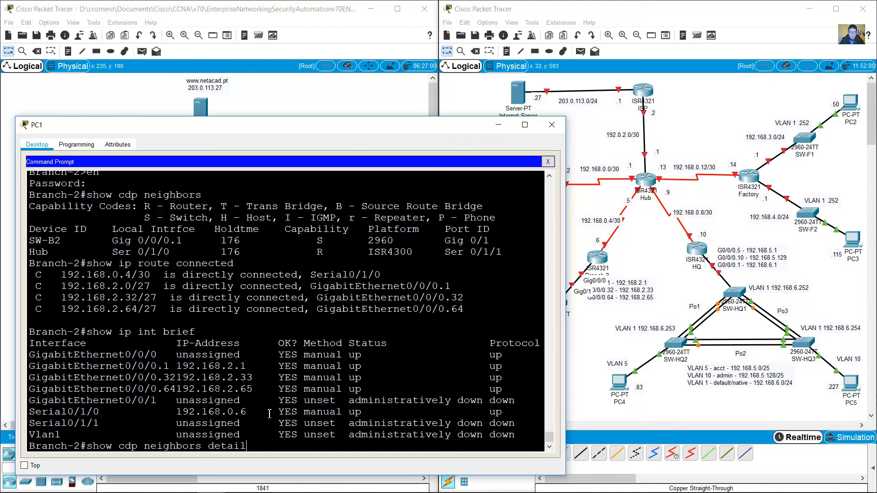
pyautogui.write('ail')
pyautogui.press('Return')
pyautogui.press('space')
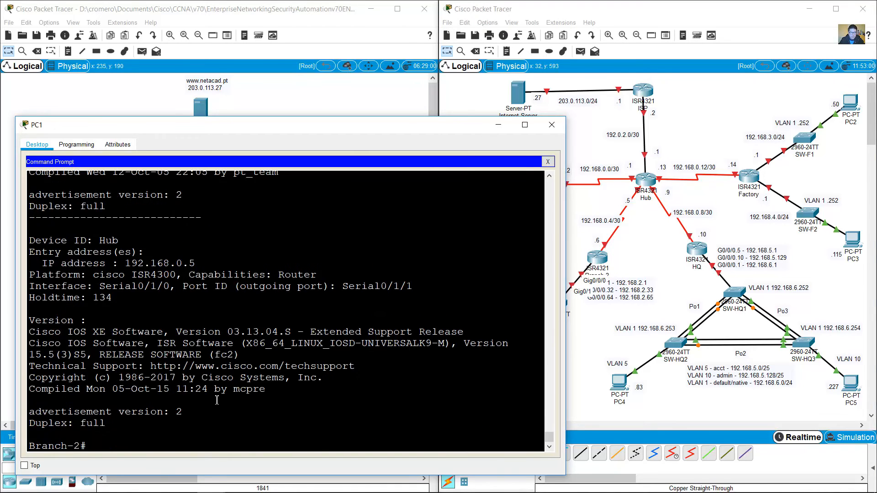
pyautogui.scroll(5, 137, 319)
pyautogui.scroll(2, 126, 270)
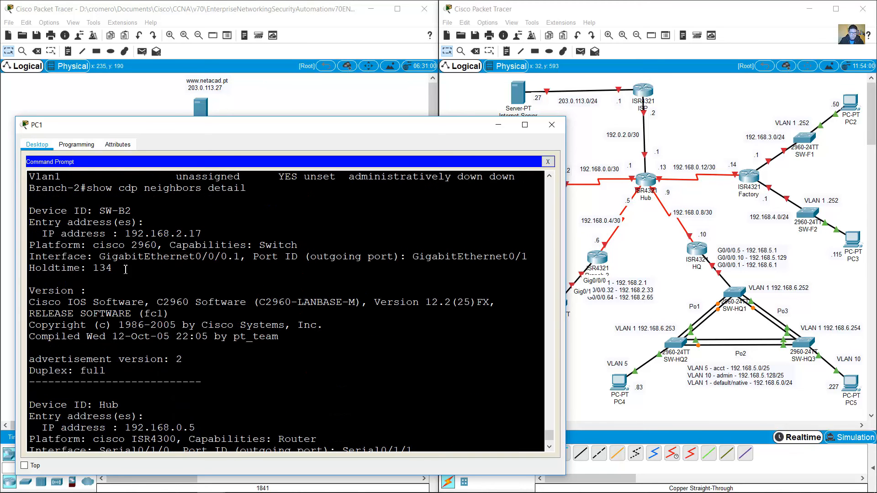
pyautogui.moveTo(138, 235); pyautogui.dragTo(214, 231)
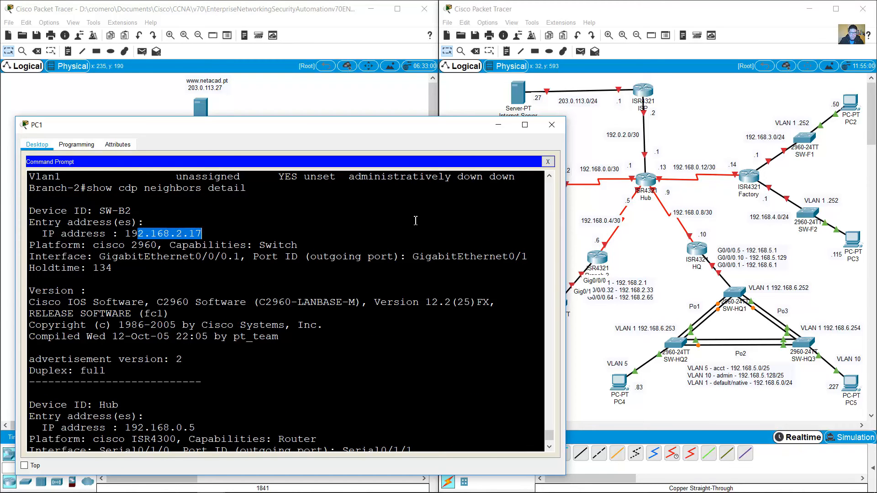
pyautogui.click(498, 125)
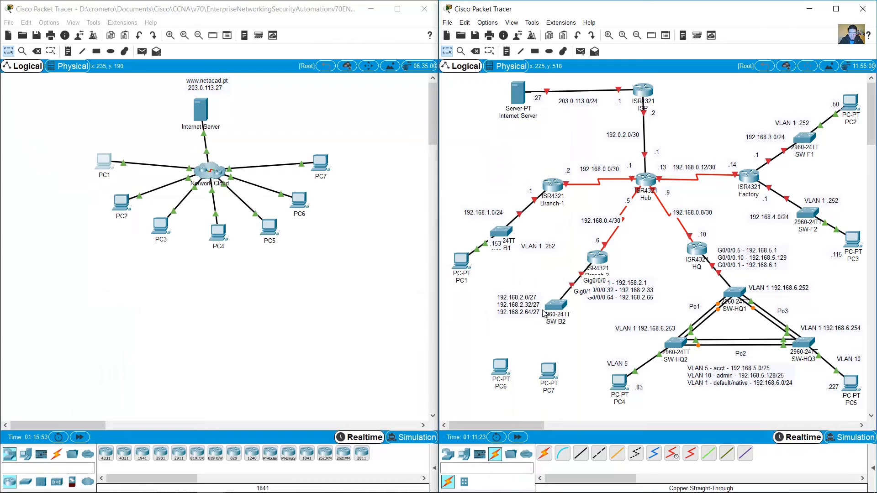
# Step: Add a 192.168.2.17 note beside SW-B2
pyautogui.moveTo(525, 310); pyautogui.dragTo(512, 320)
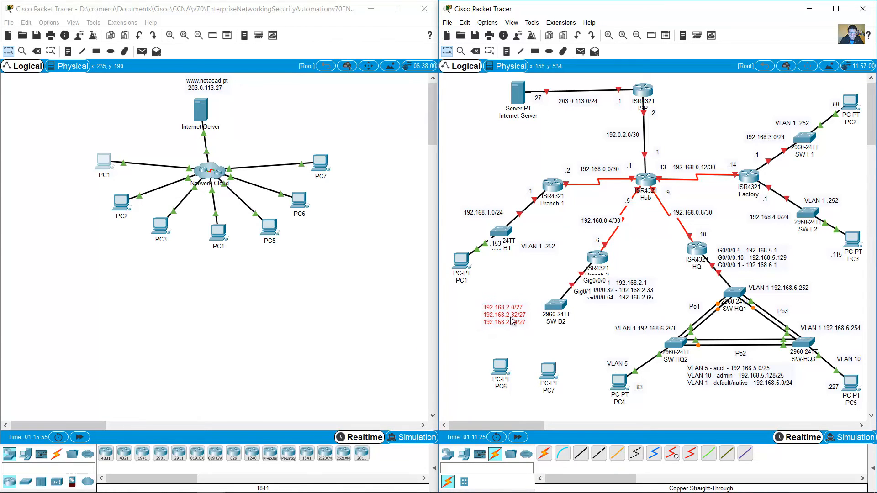
pyautogui.click(507, 51)
pyautogui.click(512, 290)
pyautogui.write('19')
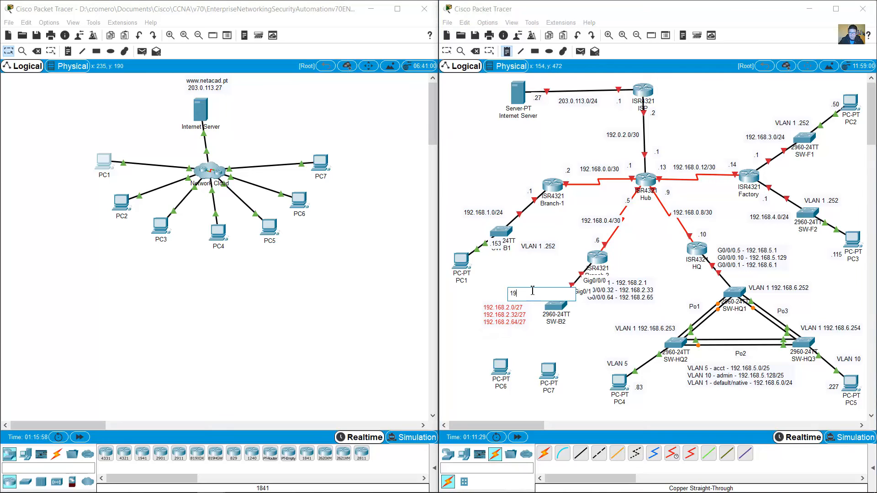
pyautogui.write('2.168.2.17')
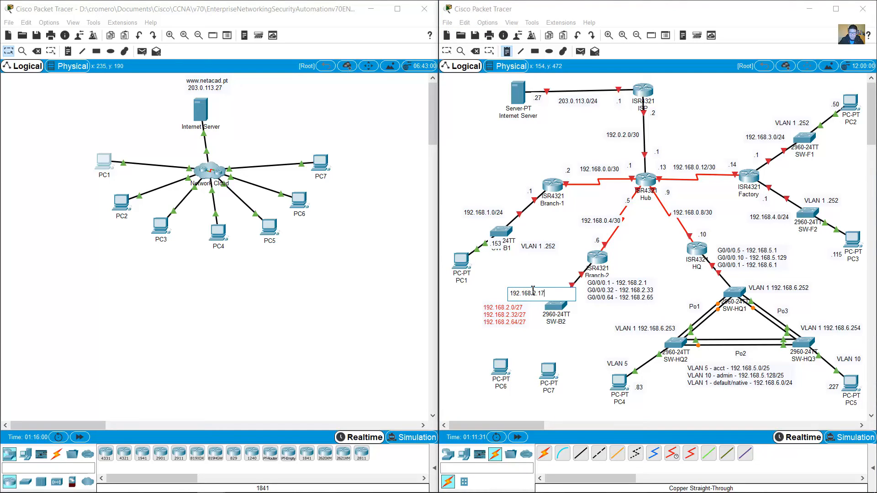
pyautogui.click(447, 51)
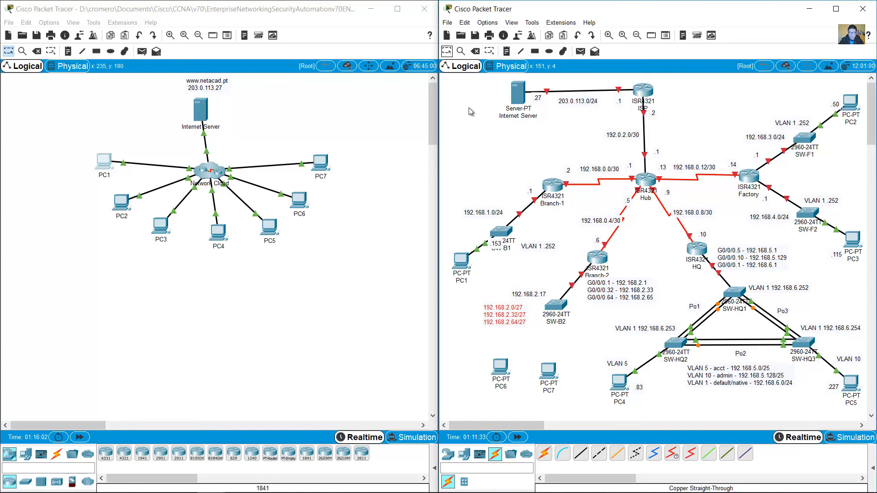
pyautogui.moveTo(545, 298); pyautogui.dragTo(550, 298)
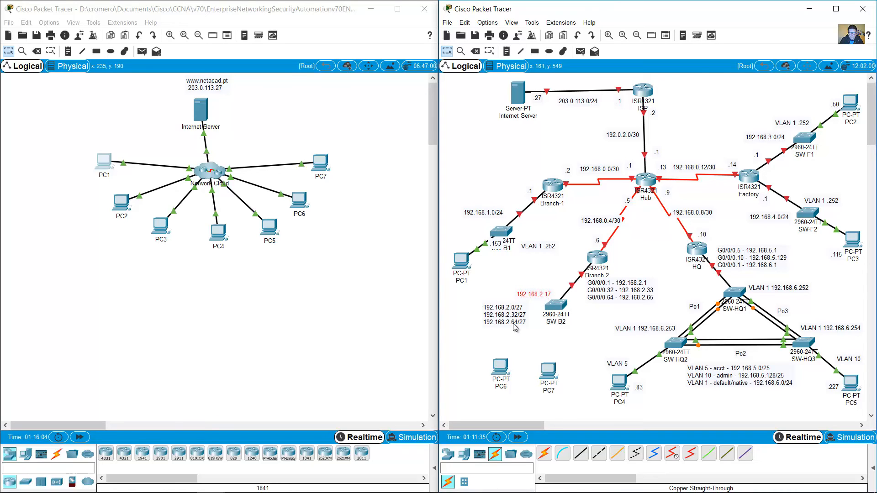
# Step: Tidy Branch-2, SW-B2 and their notes into place, then reopen PC1's command prompt
pyautogui.moveTo(509, 327); pyautogui.dragTo(600, 325)
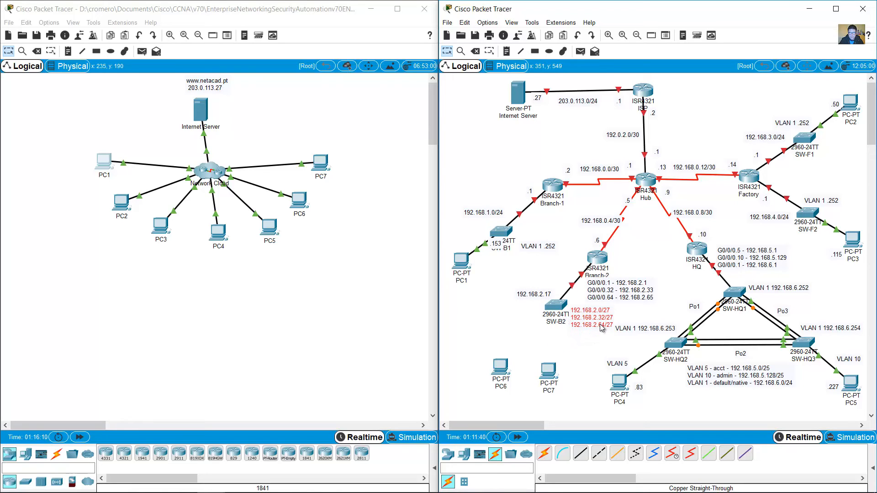
pyautogui.moveTo(601, 261); pyautogui.dragTo(594, 260)
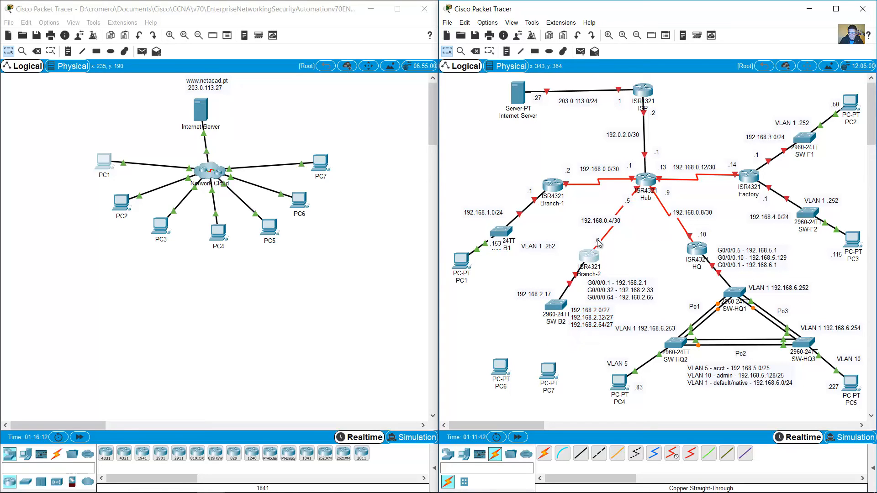
pyautogui.moveTo(550, 310); pyautogui.dragTo(521, 288)
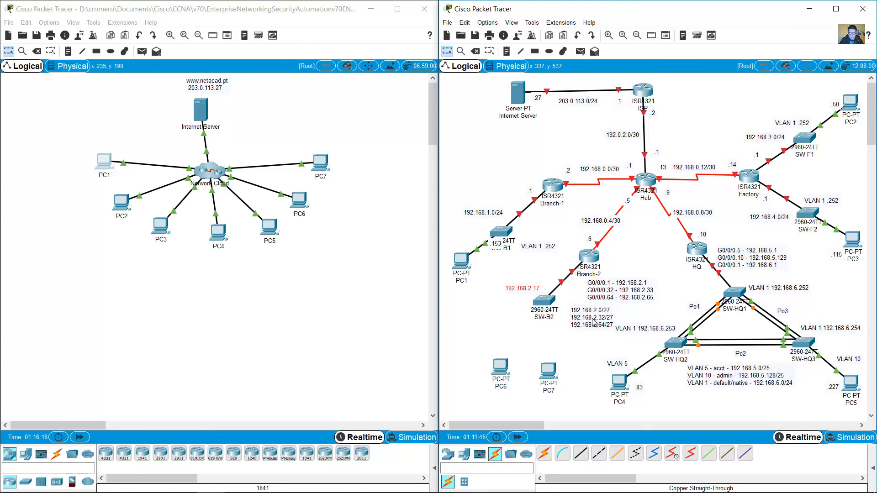
pyautogui.moveTo(594, 322); pyautogui.dragTo(581, 299)
pyautogui.click(615, 277)
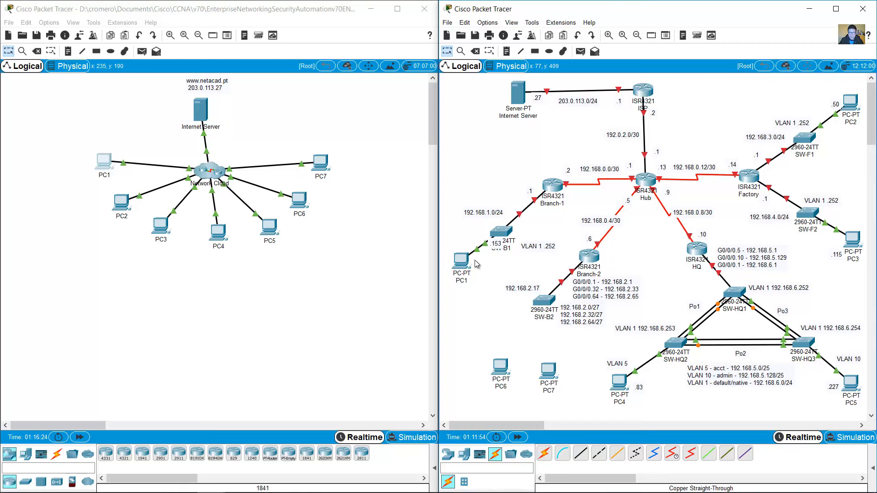
pyautogui.click(95, 169)
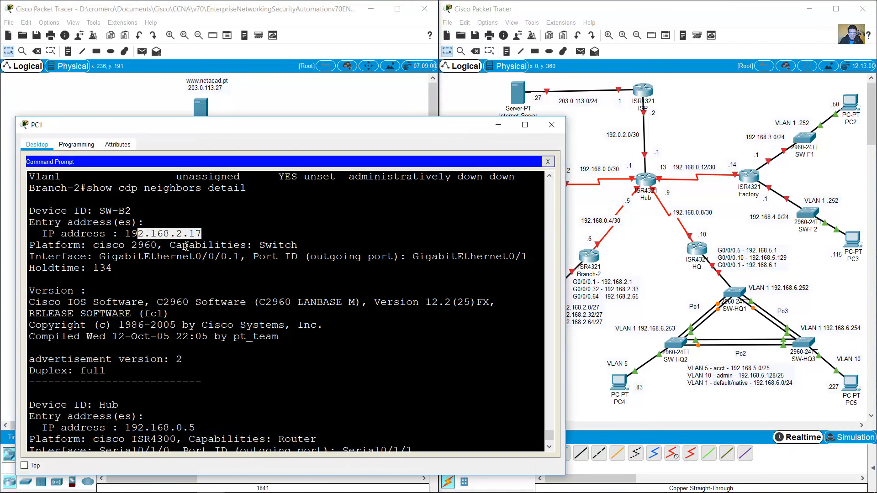
# Step: Telnet to SW-B2 at 192.168.2.17, log in and enter privileged mode
pyautogui.click(183, 233)
pyautogui.scroll(-5, 256, 375)
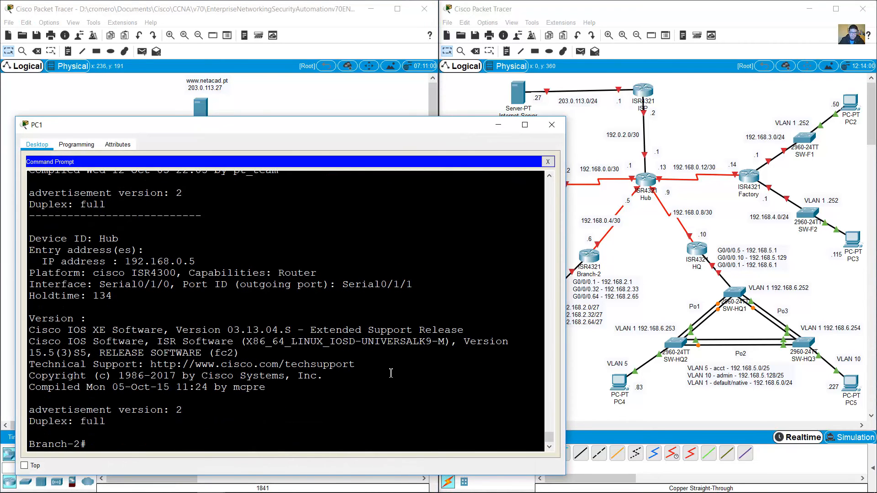
pyautogui.write('telnet 192.168.2.17')
pyautogui.press('Return')
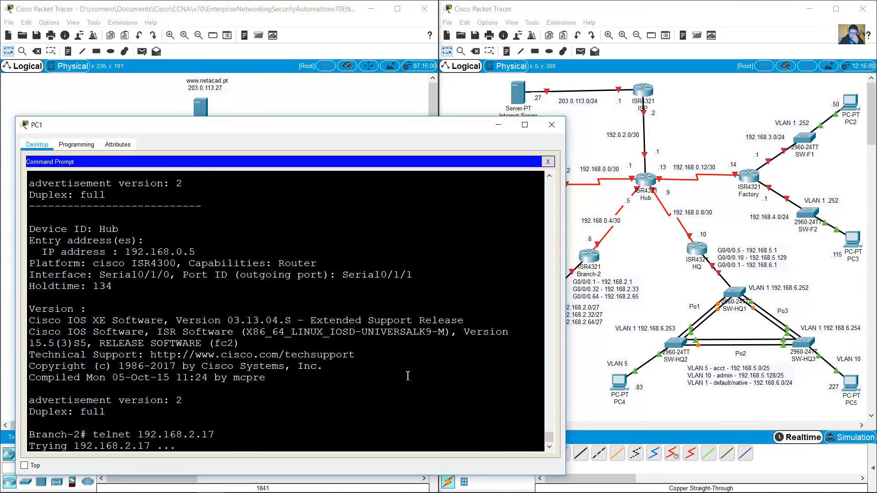
pyautogui.write('cisco')
pyautogui.press('Return')
pyautogui.write('en')
pyautogui.press('Return')
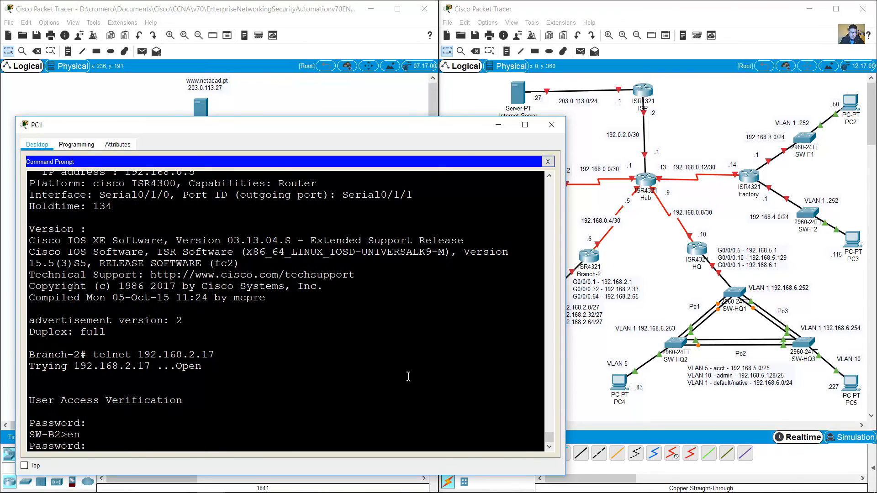
pyautogui.write('class')
pyautogui.press('Return')
# Step: Run show run and mark Vlan1 192.168.2.17 255.255.255.224 and gateway 192.168.2.1
pyautogui.write('show tn')
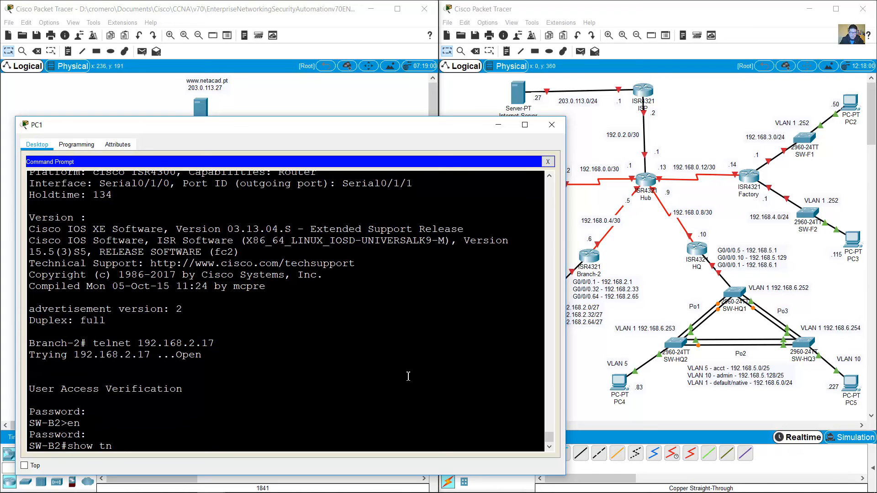
pyautogui.write('run')
pyautogui.press('Return')
pyautogui.press('space')
pyautogui.press('space')
pyautogui.press('space')
pyautogui.press('space')
pyautogui.press('space')
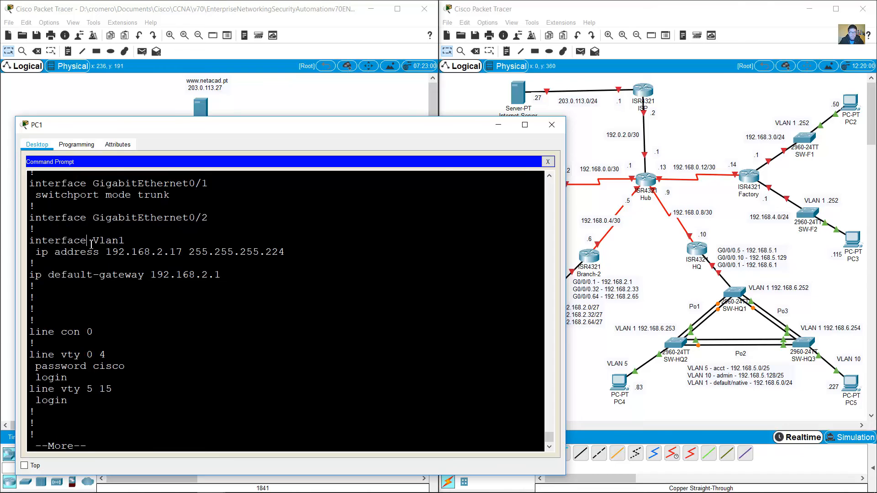
pyautogui.moveTo(91, 244); pyautogui.dragTo(242, 285)
pyautogui.click(492, 303)
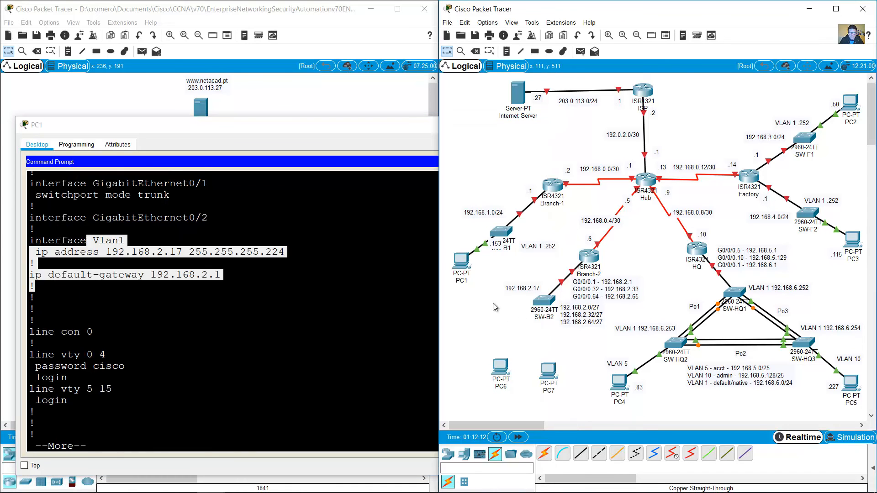
# Step: Change SW-B2's note to VLAN 1 192.168.2.17 and page to the config's end
pyautogui.doubleClick(506, 288)
pyautogui.write('VLAN 1')
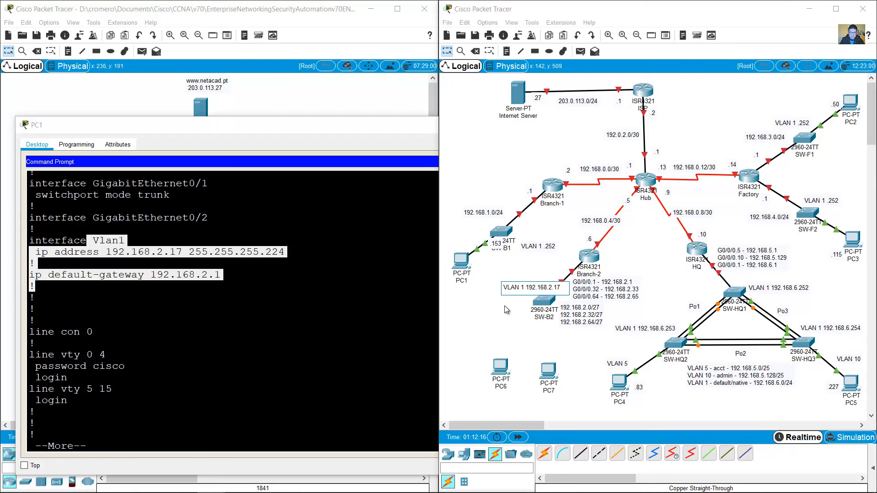
pyautogui.click(504, 305)
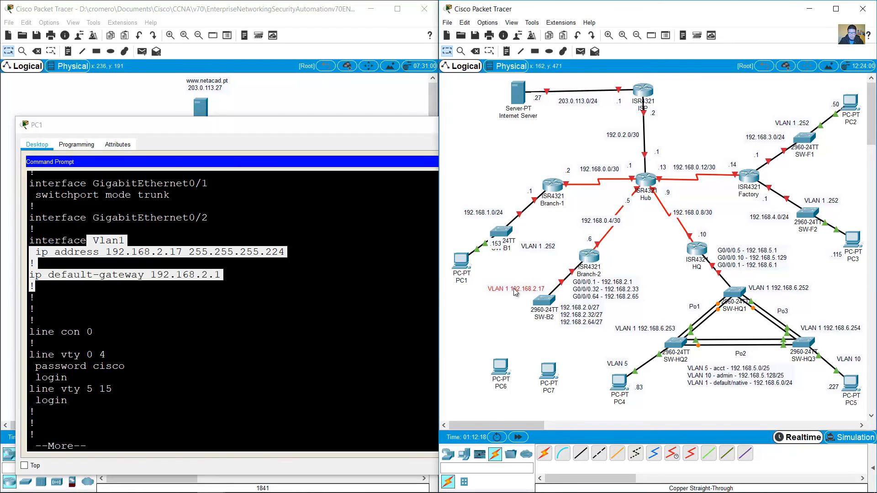
pyautogui.click(303, 439)
pyautogui.press('space')
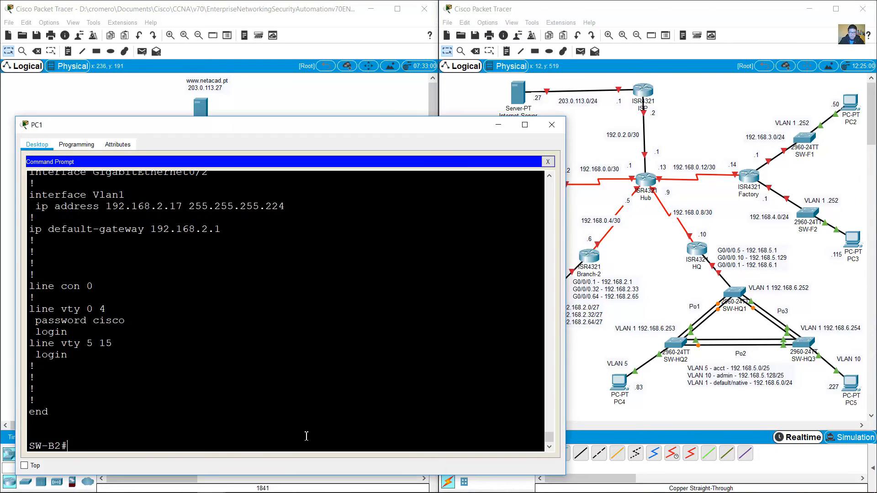
# Step: Run show vlan brief on SW-B2 and mark the VLAN 1, 32 TEAM-1 and 64 TEAM-2 rows
pyautogui.write('show vlan rbief')
pyautogui.press('Return')
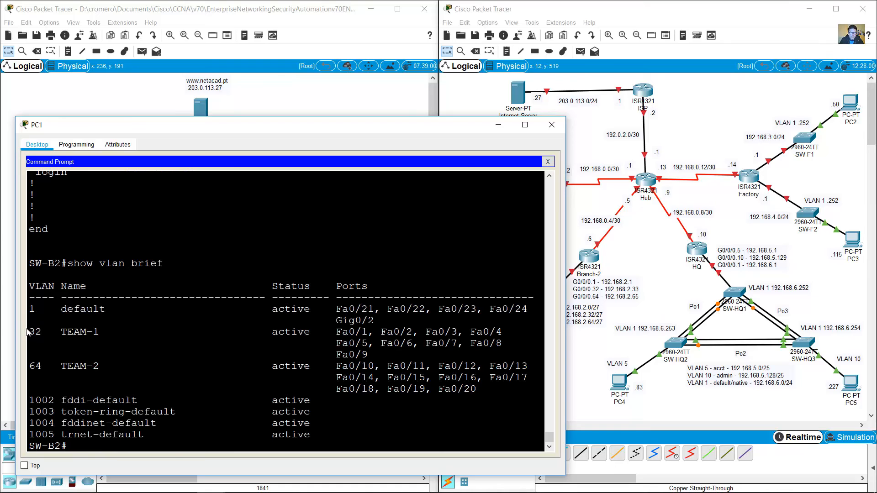
pyautogui.moveTo(32, 329)
pyautogui.mouseDown()
pyautogui.moveTo(259, 389)
pyautogui.moveTo(315, 378)
pyautogui.moveTo(365, 343)
pyautogui.moveTo(30, 344)
pyautogui.mouseUp()
pyautogui.moveTo(27, 311); pyautogui.dragTo(323, 378)
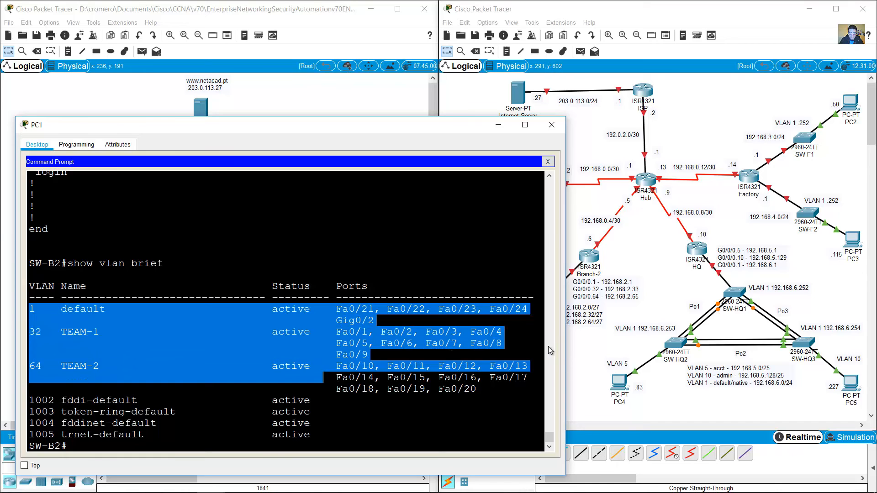
pyautogui.click(589, 342)
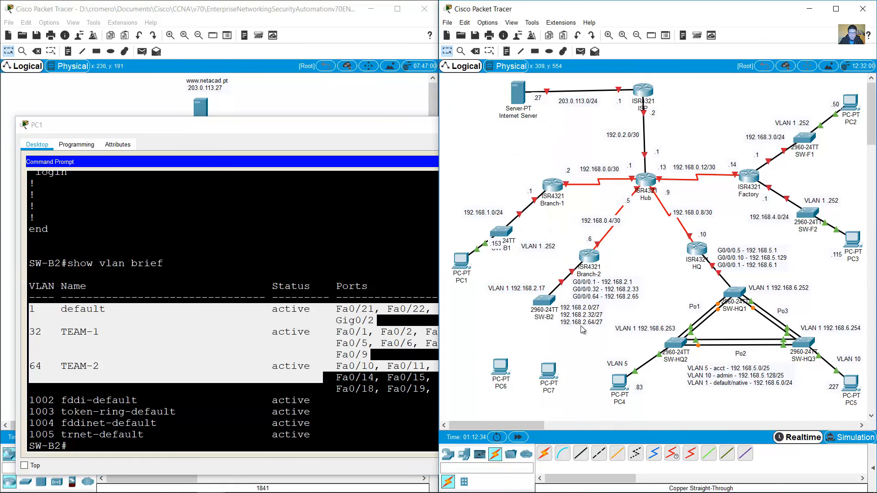
# Step: Add 'VLAN 32 - TEAM-1 -' to the subnet note below SW-B2 and move the note lower
pyautogui.doubleClick(595, 287)
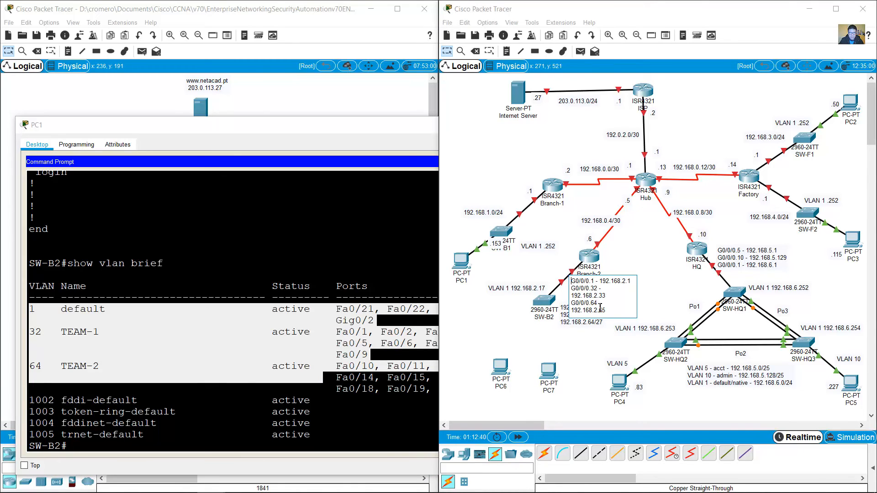
pyautogui.moveTo(590, 288); pyautogui.dragTo(606, 297)
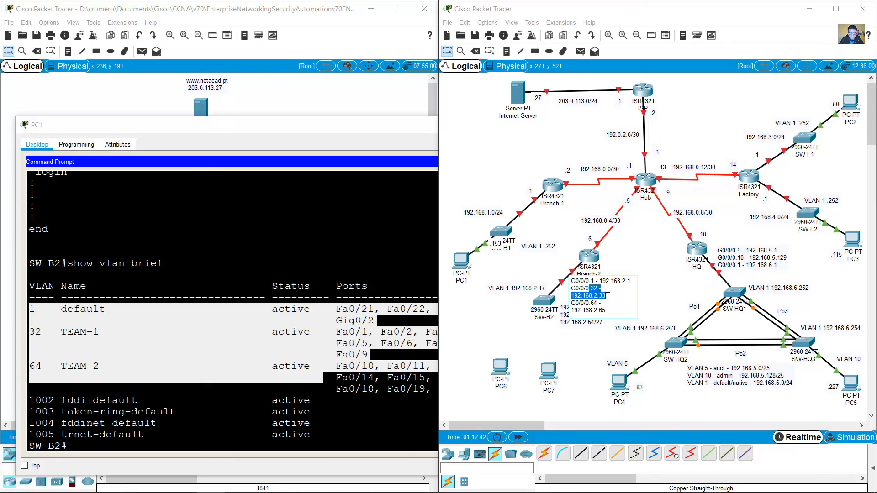
pyautogui.click(595, 289)
pyautogui.moveTo(607, 293); pyautogui.dragTo(607, 297)
pyautogui.click(26, 336)
pyautogui.moveTo(29, 333); pyautogui.dragTo(102, 331)
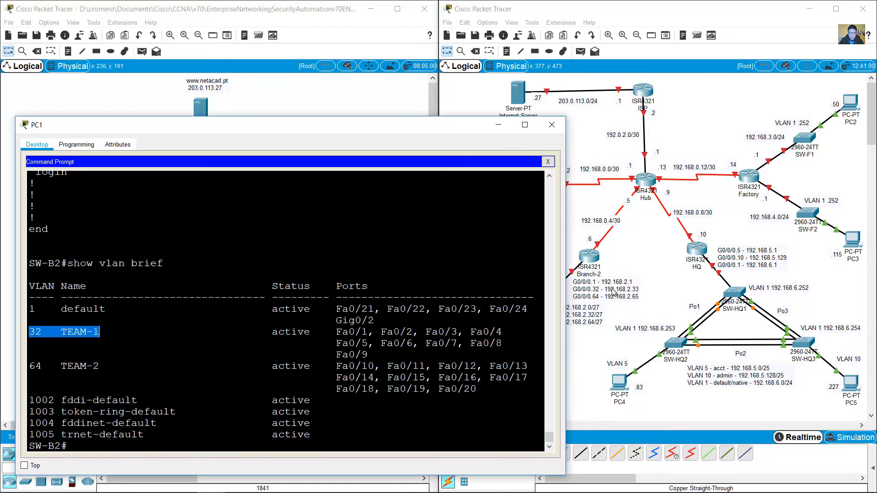
pyautogui.click(594, 320)
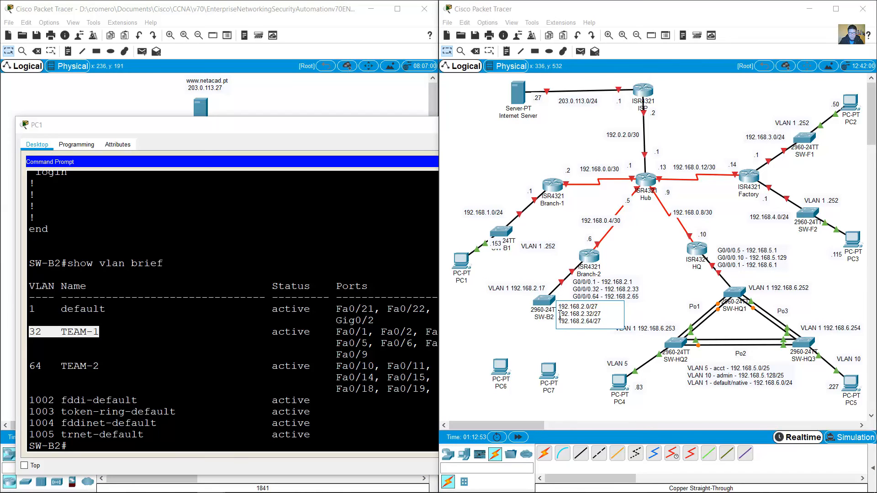
pyautogui.write('VLAN ')
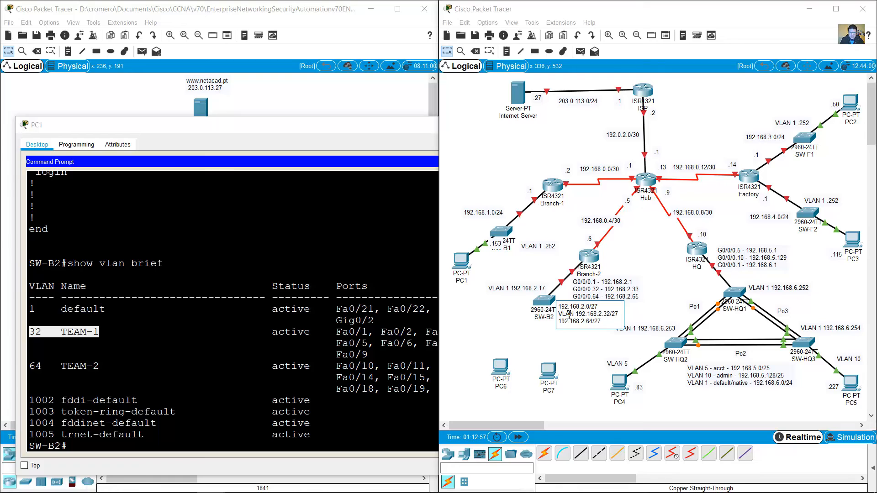
pyautogui.write('32 - ')
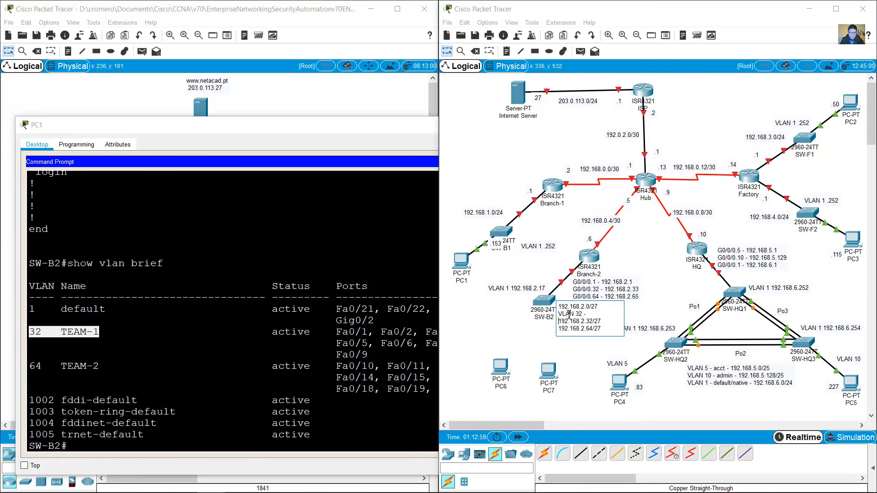
pyautogui.write('TEAM-1 -')
pyautogui.click(596, 316)
pyautogui.moveTo(594, 319); pyautogui.dragTo(519, 337)
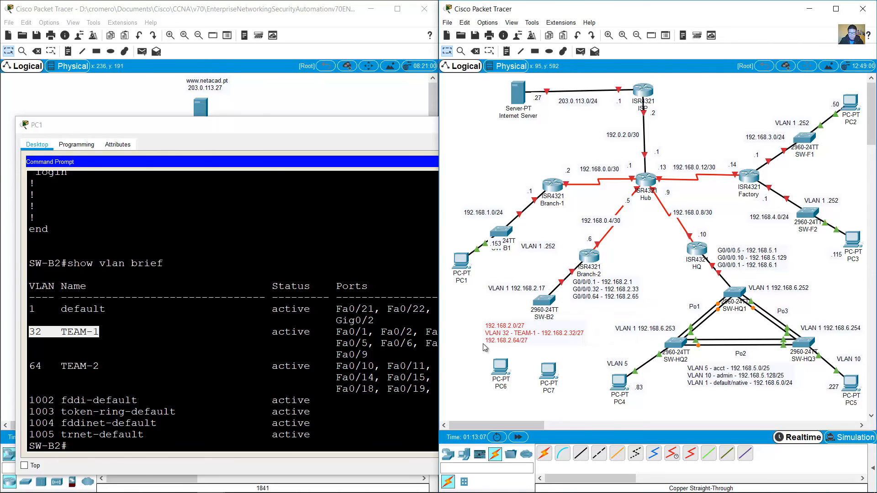
# Step: Paste the copied VLAN label in front of the 192.168.2.64/27 line for VLAN 64 TEAM-2
pyautogui.moveTo(35, 369); pyautogui.dragTo(111, 368)
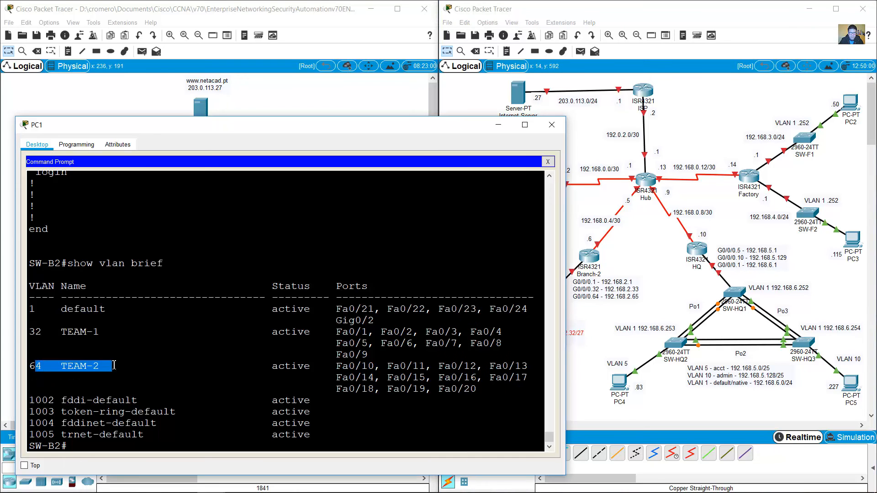
pyautogui.doubleClick(630, 292)
pyautogui.moveTo(587, 304); pyautogui.dragTo(608, 312)
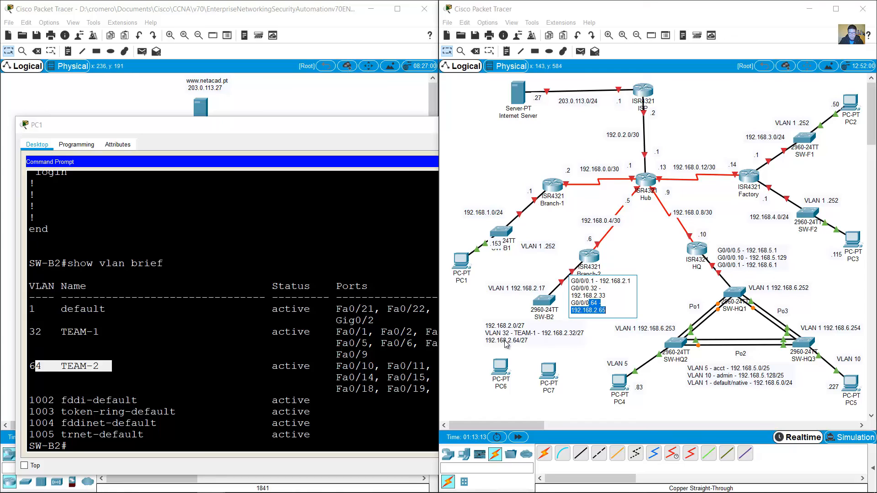
pyautogui.doubleClick(488, 342)
pyautogui.moveTo(484, 349); pyautogui.dragTo(531, 349)
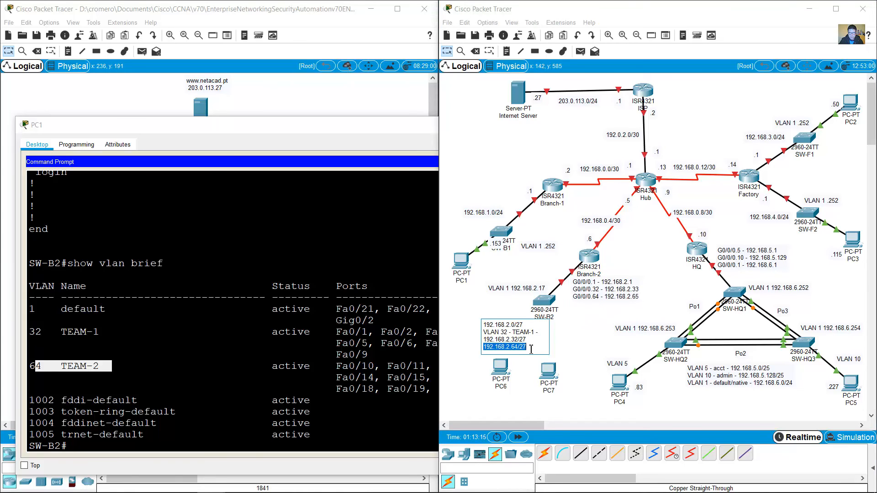
pyautogui.press('Up')
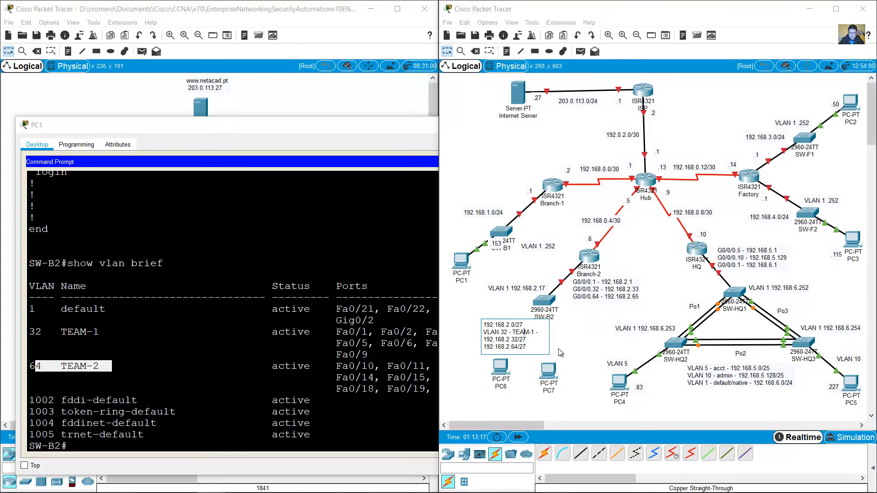
pyautogui.press('Tab')
pyautogui.press('Tab')
pyautogui.press('Tab')
pyautogui.press('Tab')
pyautogui.press('Tab')
pyautogui.press('Tab')
pyautogui.press('Tab')
pyautogui.press('Tab')
pyautogui.hotkey('shift', 'Tab')
pyautogui.hotkey('shift', 'Tab')
pyautogui.hotkey('shift', 'Tab')
pyautogui.hotkey('shift', 'Tab')
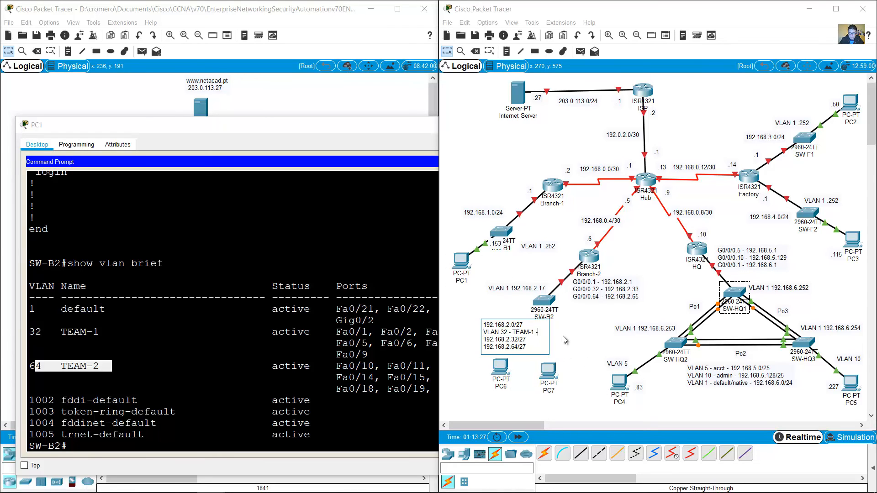
pyautogui.moveTo(486, 336); pyautogui.dragTo(543, 332)
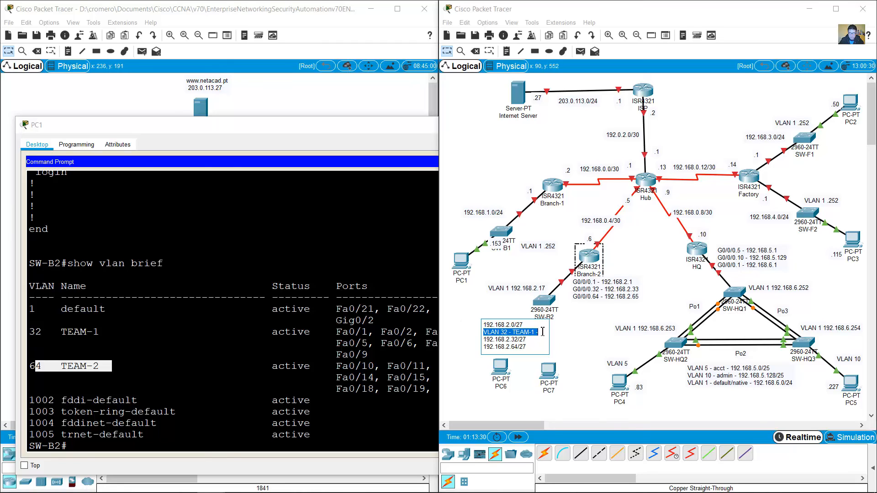
pyautogui.hotkey('ctrl', 'c')
pyautogui.click(483, 348)
pyautogui.hotkey('ctrl', 'v')
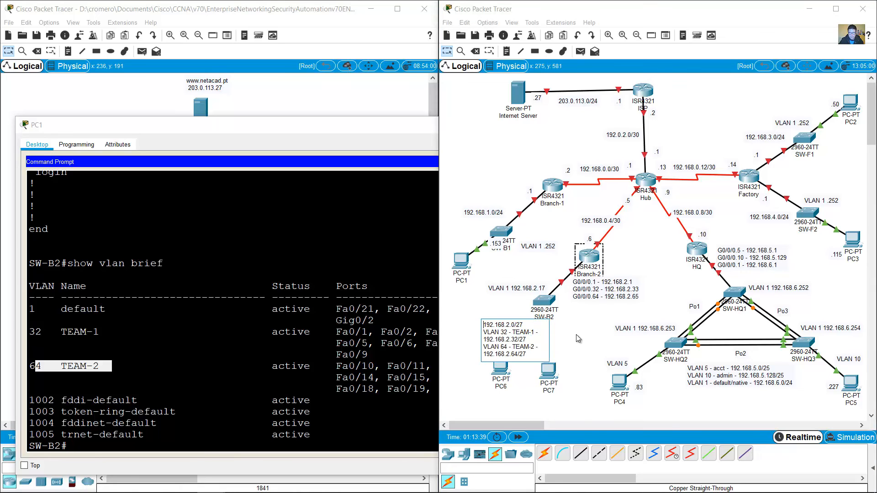
pyautogui.click(478, 319)
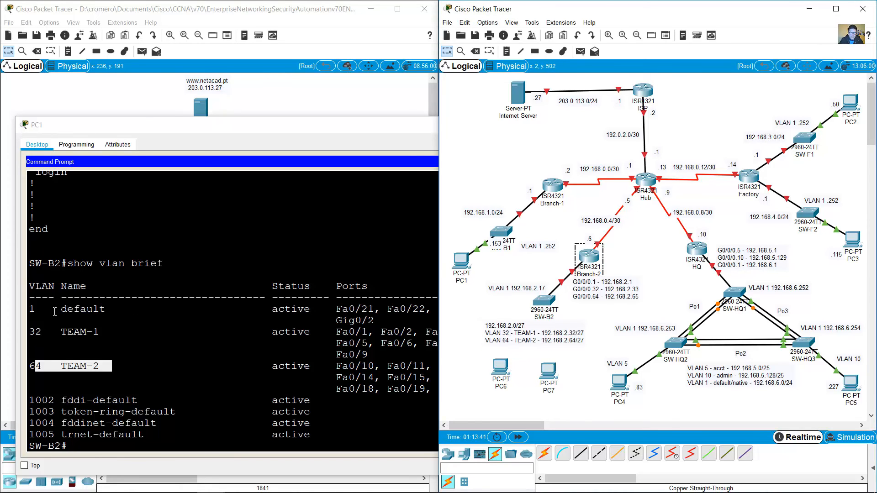
# Step: Prefix the note's first line with 'VLAN 1 - default/native -' and commit the note
pyautogui.moveTo(35, 312); pyautogui.dragTo(157, 312)
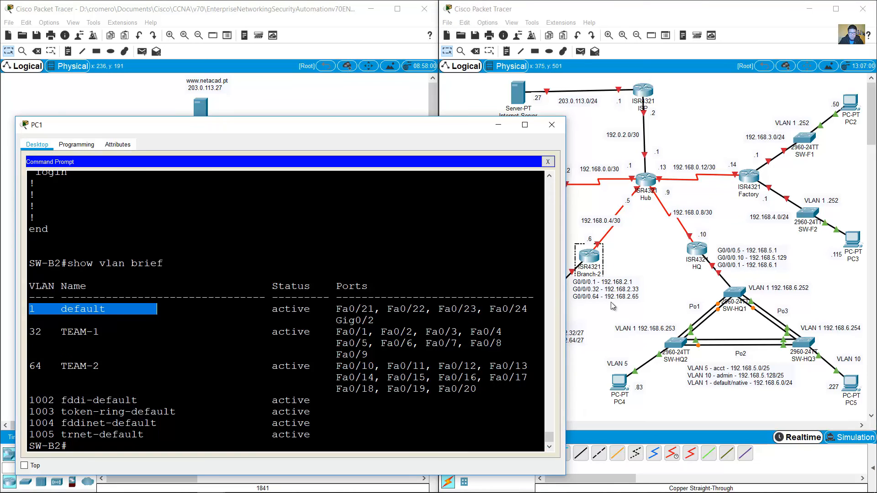
pyautogui.doubleClick(603, 289)
pyautogui.moveTo(590, 283); pyautogui.dragTo(644, 283)
pyautogui.click(514, 327)
pyautogui.doubleClick(515, 328)
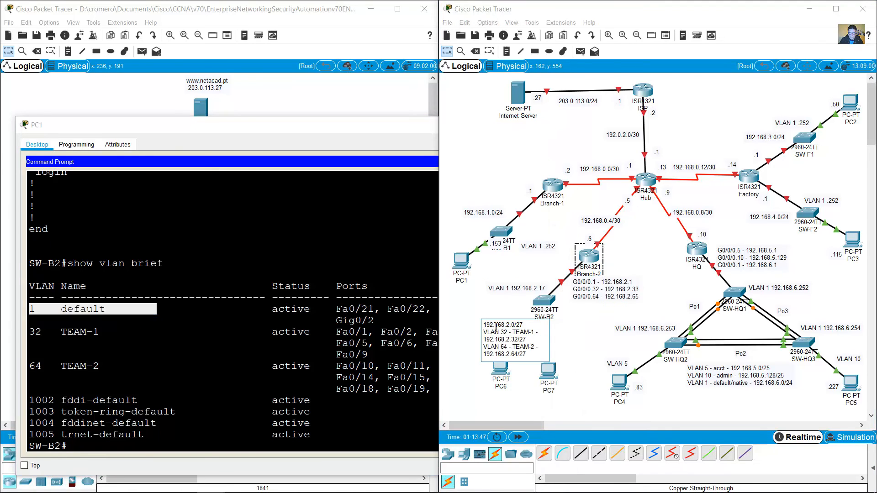
pyautogui.moveTo(487, 325); pyautogui.dragTo(537, 325)
pyautogui.click(569, 322)
pyautogui.write('VLAN 1 ')
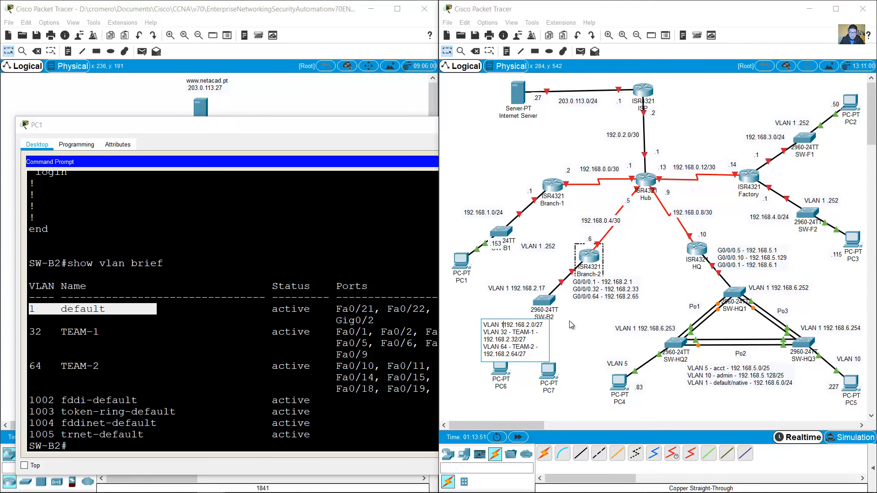
pyautogui.write('- default')
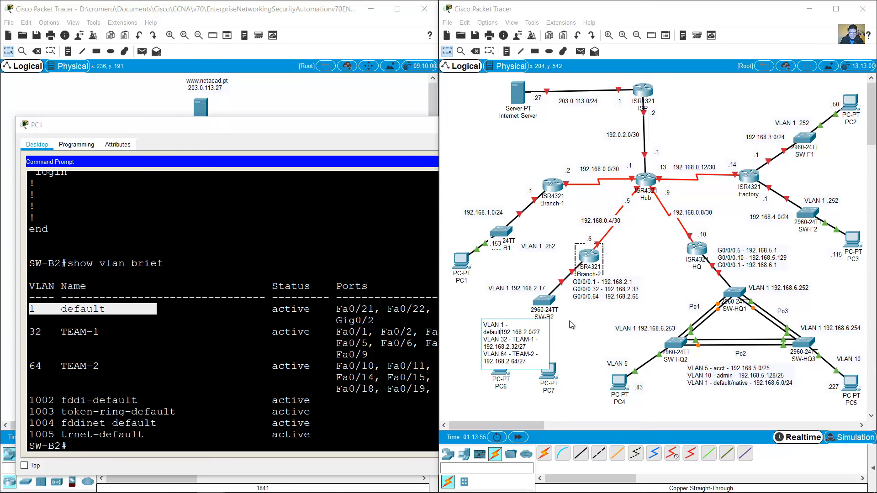
pyautogui.write('/native -')
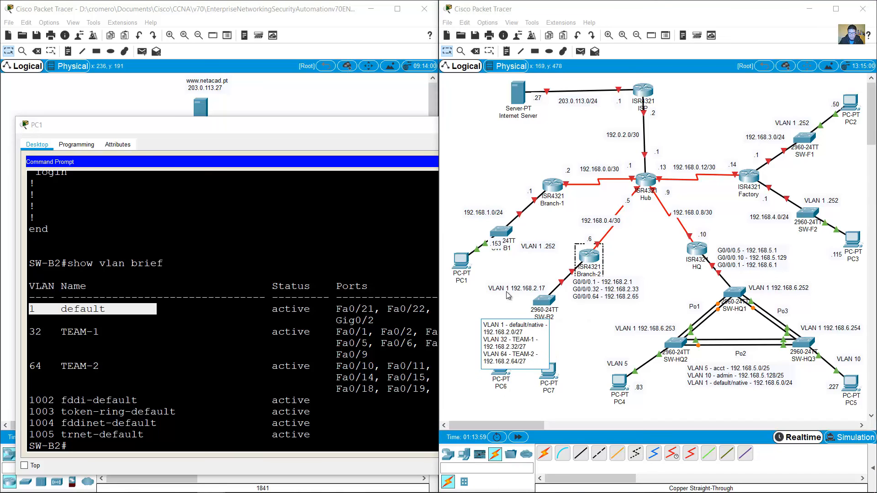
pyautogui.click(469, 307)
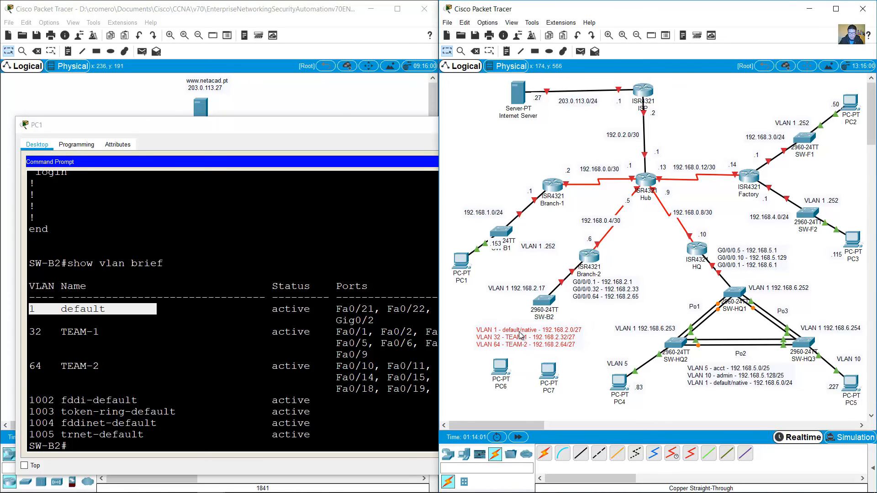
# Step: Run show interfaces trunk on SW-B2 from PC1's prompt, fixing the mistyped 'show ip interfaces trunk'
pyautogui.click(234, 443)
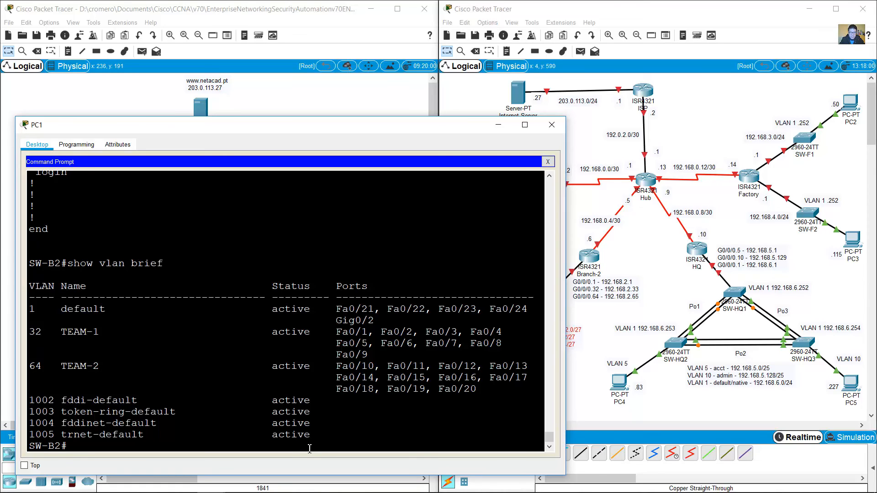
pyautogui.write('show ip interfaces trunk')
pyautogui.press('Return')
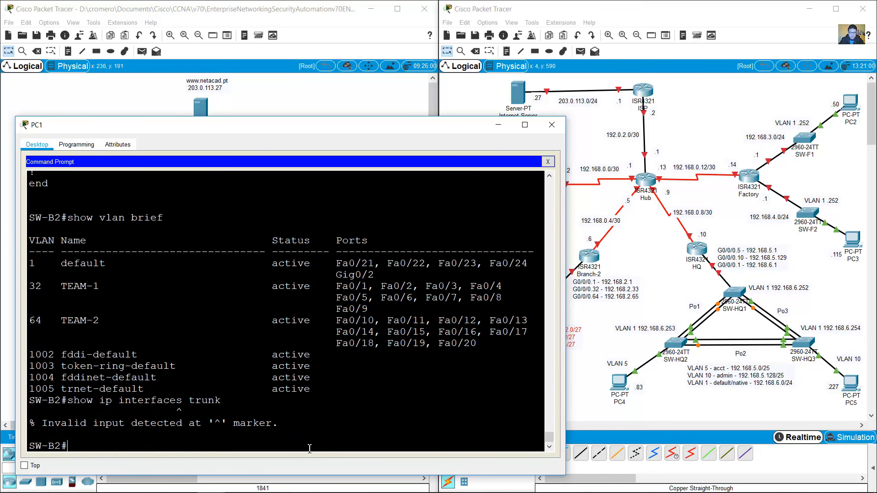
pyautogui.press('Up')
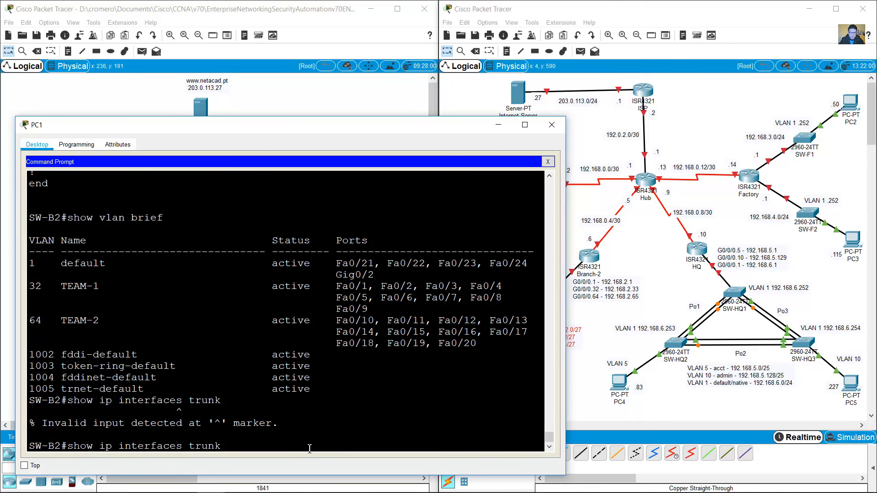
pyautogui.press('BackSpace')
pyautogui.press('BackSpace')
pyautogui.press('BackSpace')
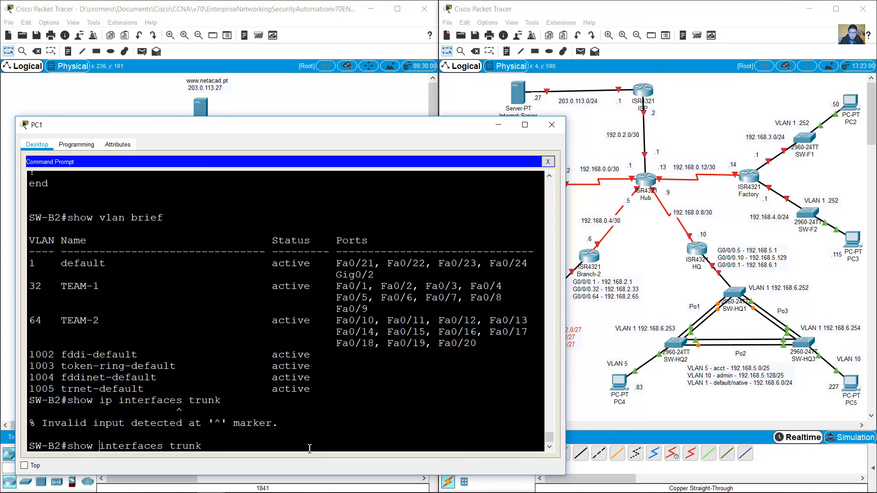
pyautogui.press('Return')
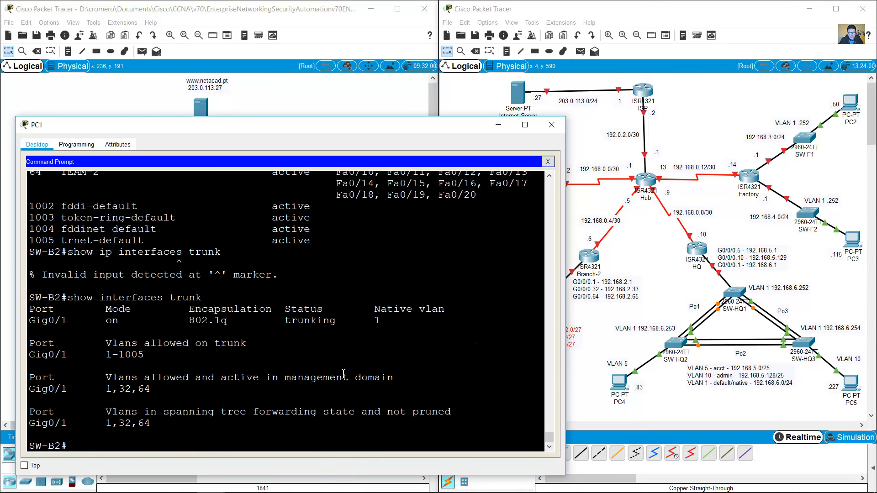
# Step: Check that Gig0/1 trunks with 802.1q, native VLAN 1 and VLANs 1,32,64 active
pyautogui.moveTo(362, 320); pyautogui.dragTo(418, 320)
pyautogui.moveTo(39, 322); pyautogui.dragTo(87, 321)
pyautogui.click(560, 296)
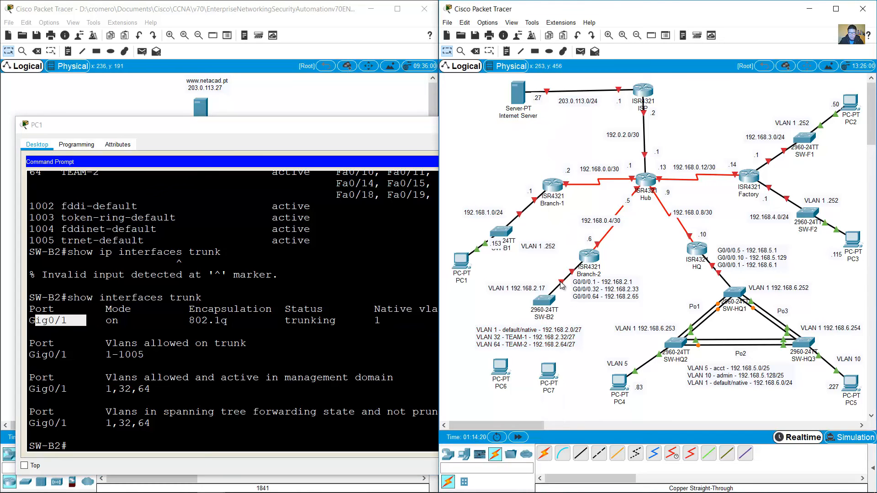
pyautogui.moveTo(571, 278)
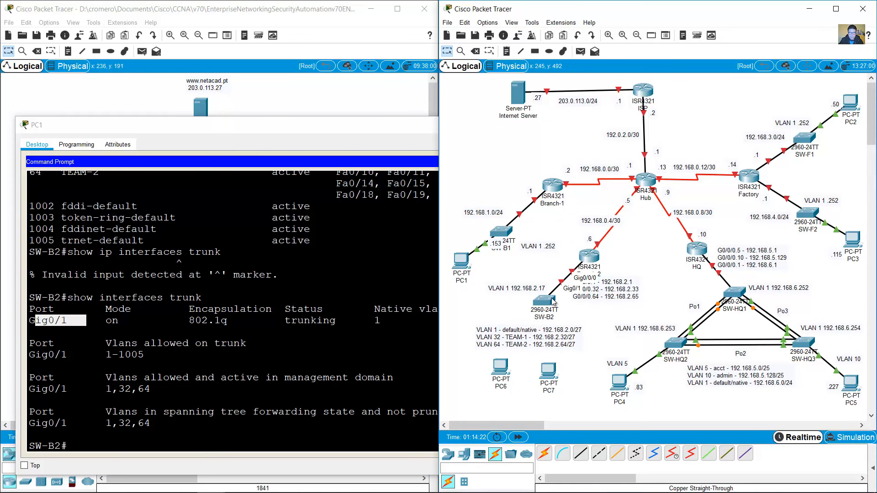
pyautogui.click(257, 338)
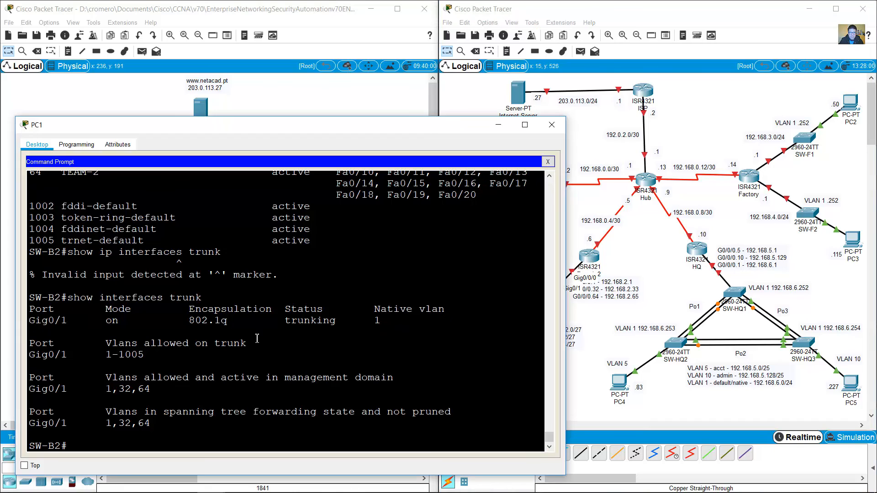
pyautogui.scroll(3, 257, 337)
pyautogui.scroll(-3, 256, 344)
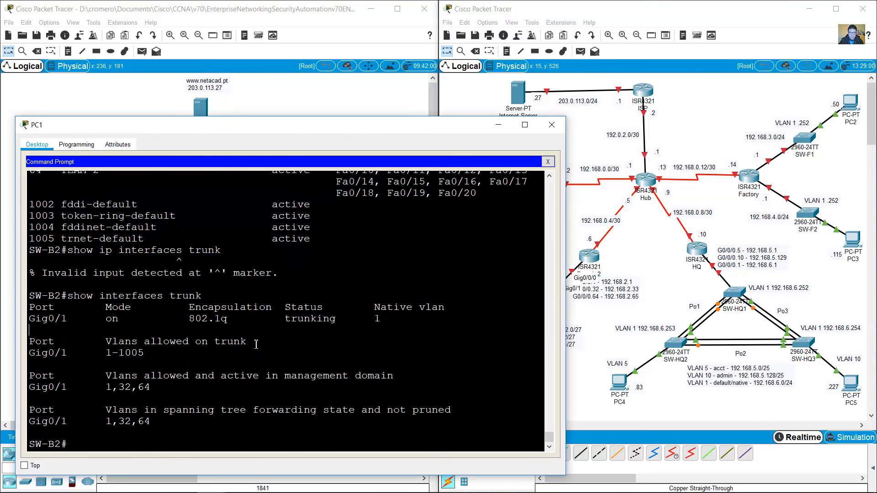
# Step: Page through SW-B2's show run output, reviewing the Fa0/7–Fa0/11 access VLAN lines
pyautogui.write('n')
pyautogui.press('Return')
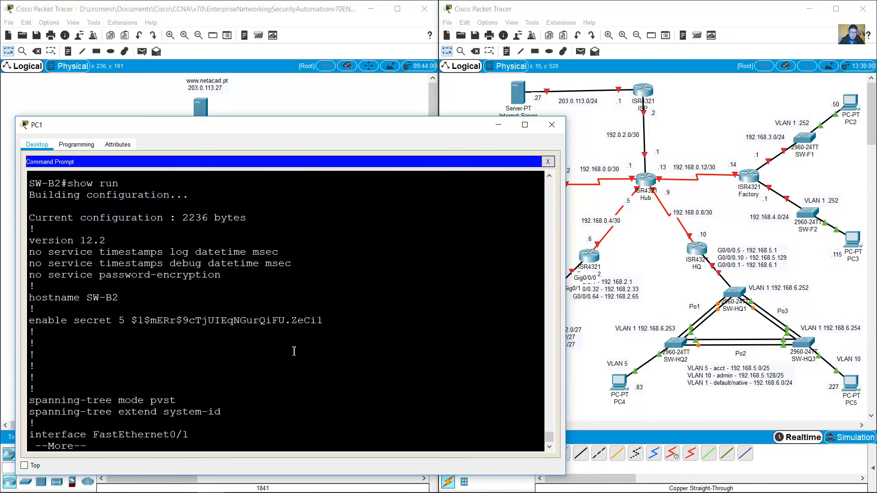
pyautogui.press('space')
pyautogui.press('space')
pyautogui.press('space')
pyautogui.press('space')
pyautogui.press('space')
pyautogui.scroll(20, 290, 354)
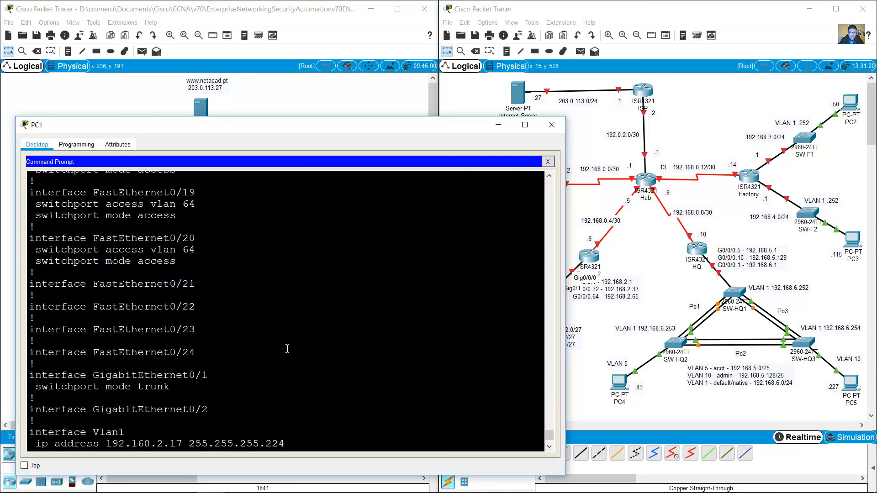
pyautogui.scroll(6, 287, 345)
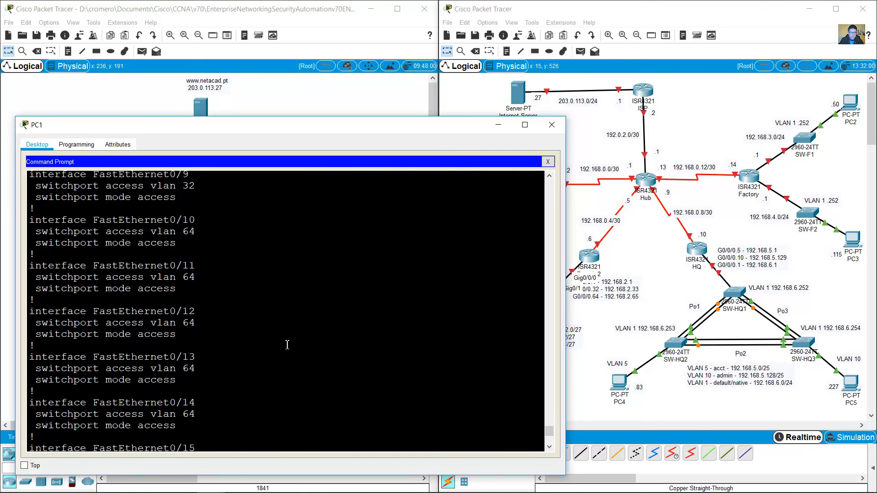
pyautogui.moveTo(124, 207); pyautogui.dragTo(205, 322)
pyautogui.click(205, 323)
pyautogui.scroll(9, 154, 277)
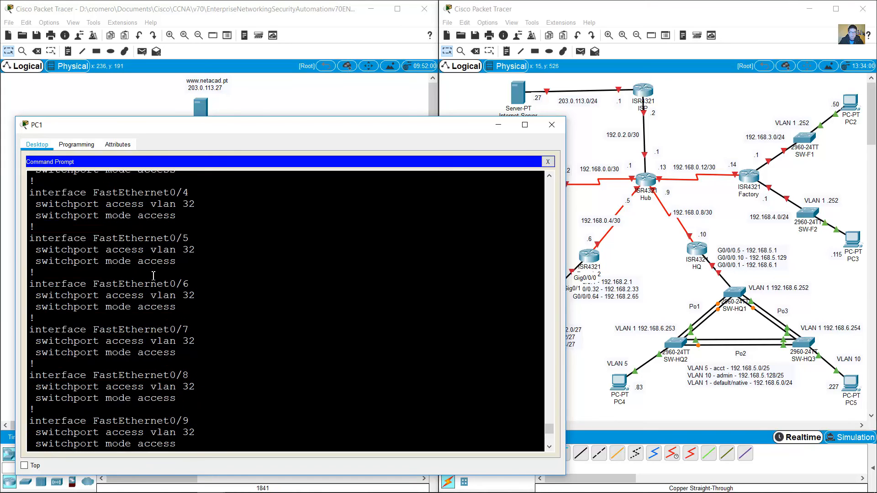
pyautogui.moveTo(151, 269); pyautogui.dragTo(237, 416)
pyautogui.scroll(-20, 256, 389)
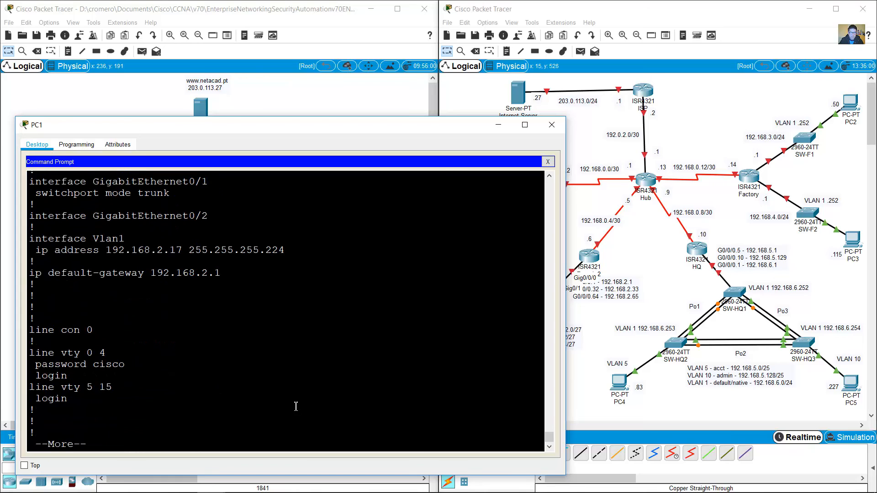
pyautogui.press('space')
# Step: Run show ip int brief and confirm Fa0/1, Fa0/12 and Vlan1 (192.168.2.17) are up
pyautogui.write('show ip int bri')
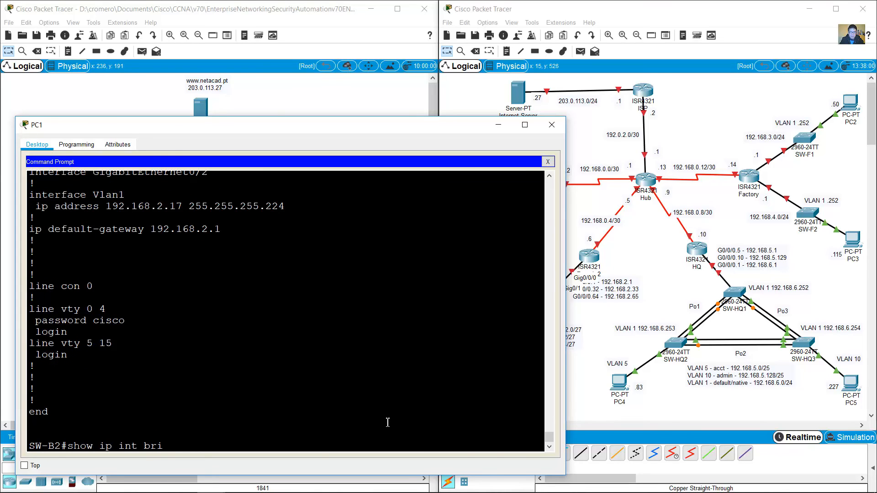
pyautogui.write('ef')
pyautogui.press('Return')
pyautogui.press('space')
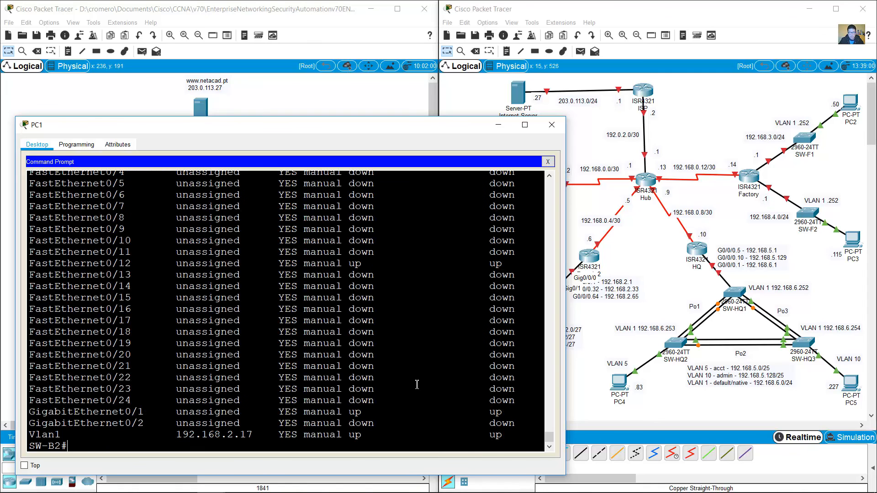
pyautogui.moveTo(47, 435); pyautogui.dragTo(69, 413)
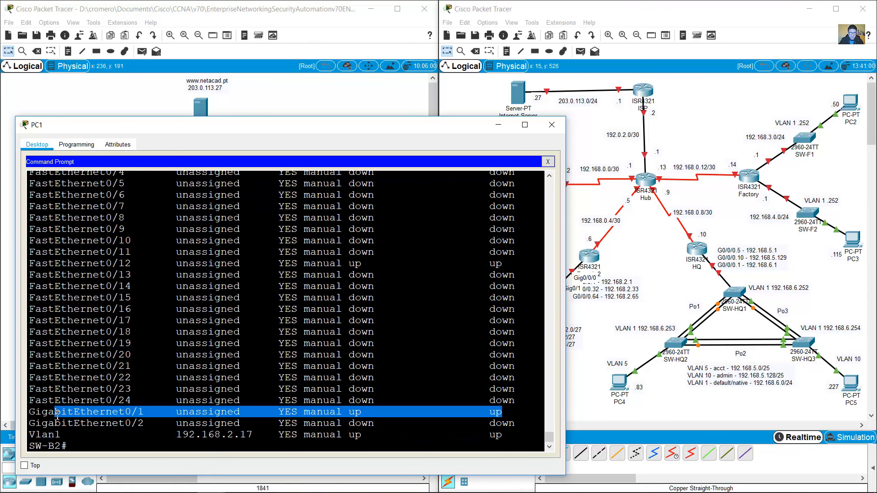
pyautogui.scroll(2, 450, 320)
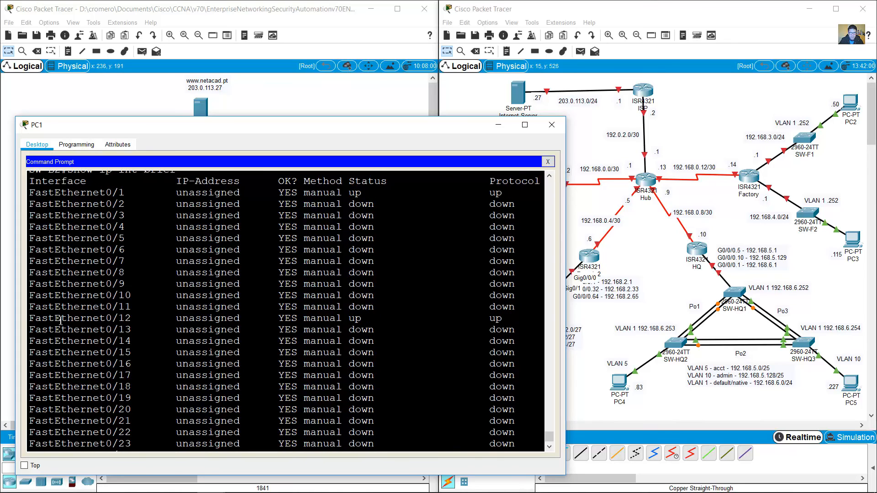
pyautogui.moveTo(60, 321); pyautogui.dragTo(498, 317)
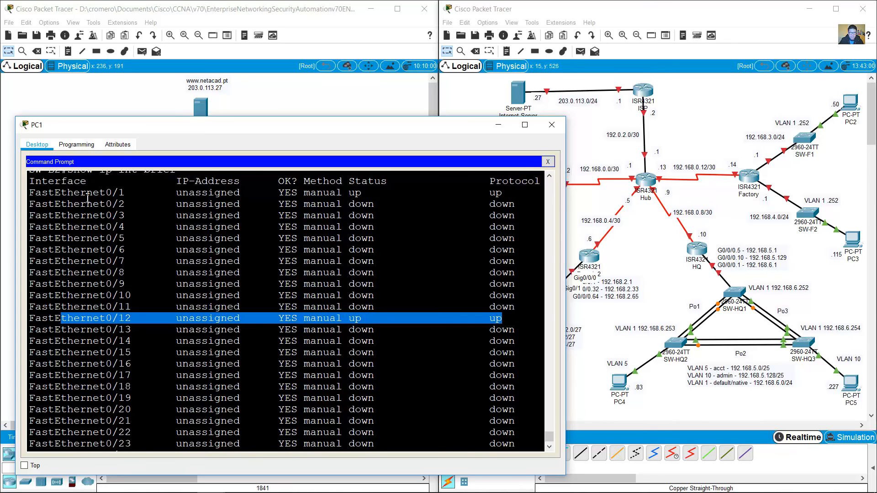
pyautogui.moveTo(81, 193); pyautogui.dragTo(506, 193)
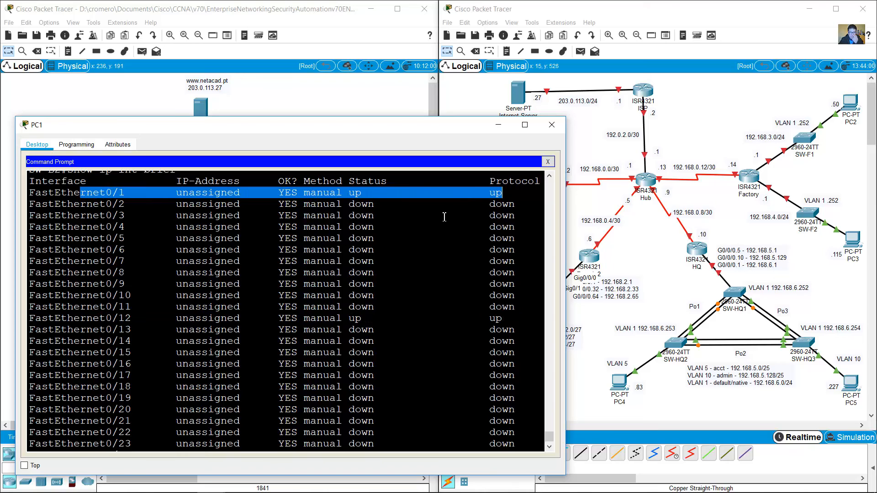
pyautogui.scroll(15, 444, 217)
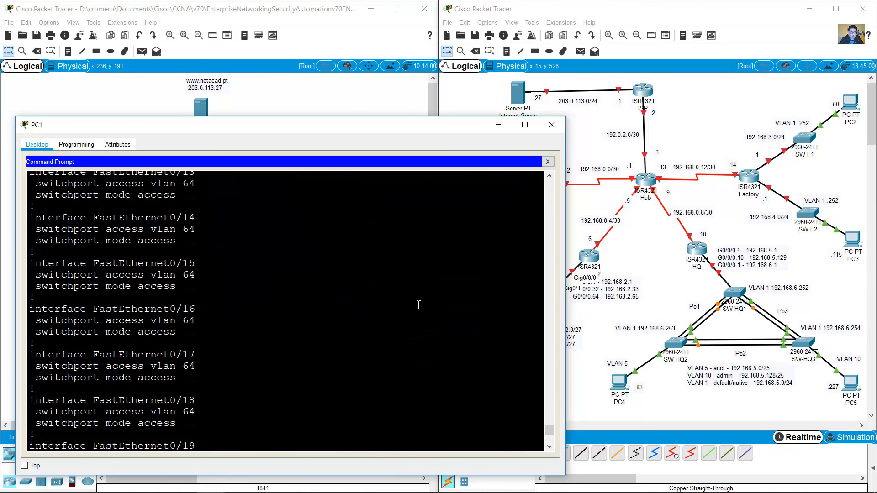
pyautogui.scroll(4, 419, 305)
pyautogui.moveTo(145, 258); pyautogui.dragTo(193, 289)
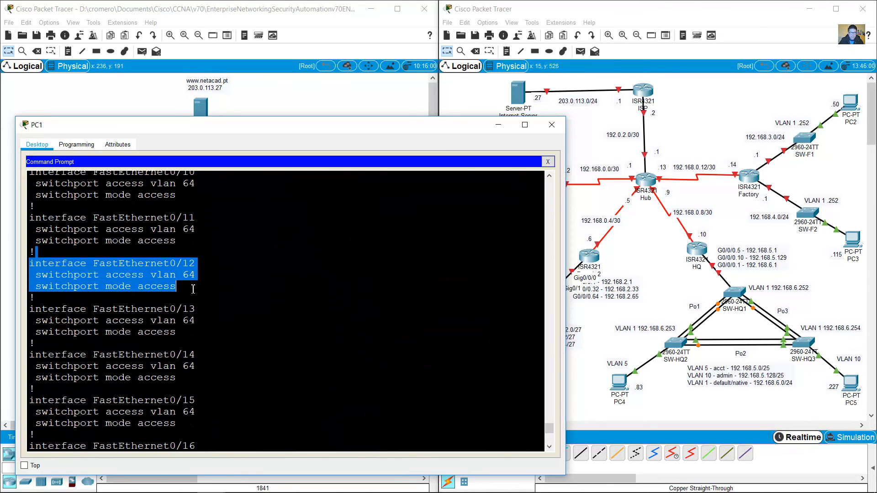
# Step: Copy the VLAN 64 note beside PC6 and check the FastEthernet0/1 block in the terminal
pyautogui.click(594, 319)
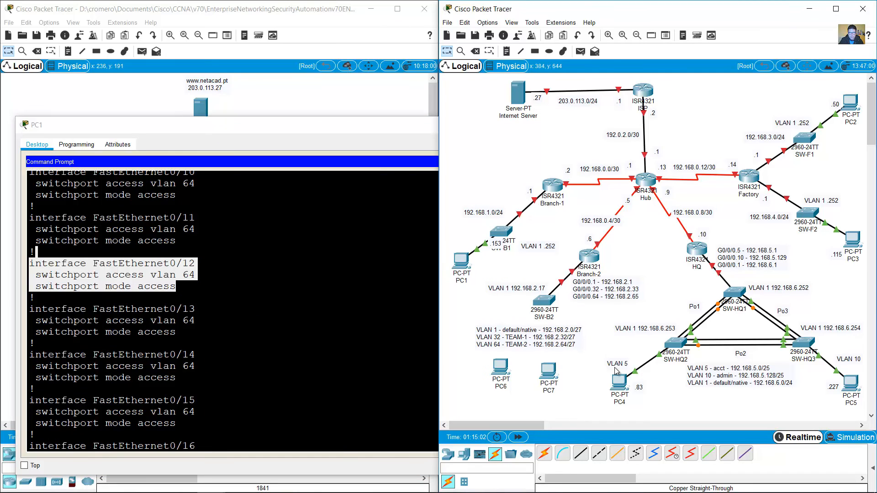
pyautogui.moveTo(616, 364); pyautogui.dragTo(461, 366)
pyautogui.click(460, 366)
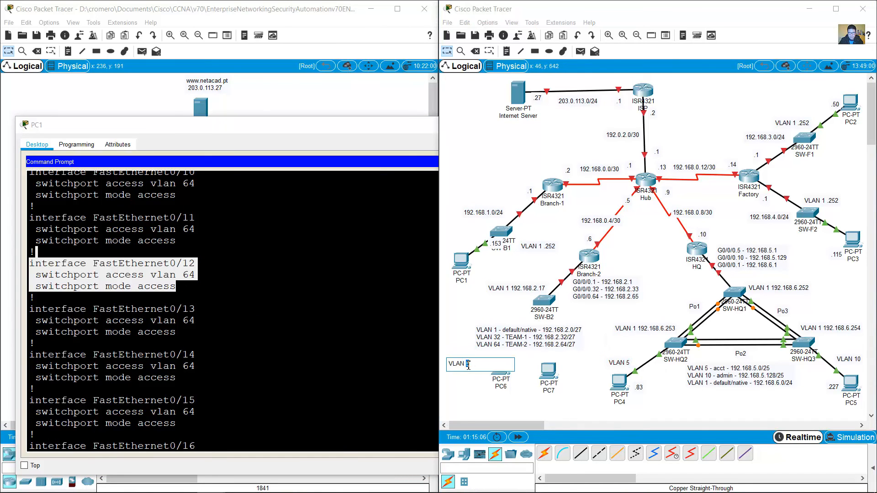
pyautogui.click(464, 331)
pyautogui.click(336, 333)
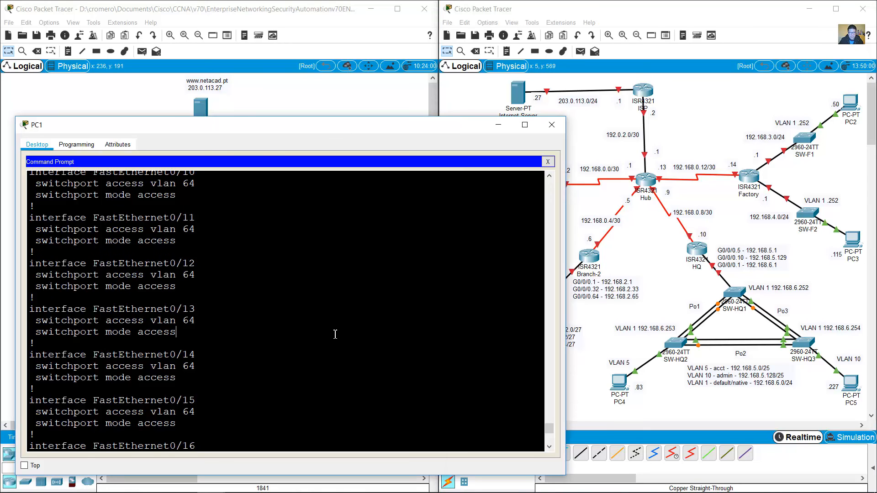
pyautogui.scroll(11, 332, 333)
pyautogui.scroll(6, 185, 235)
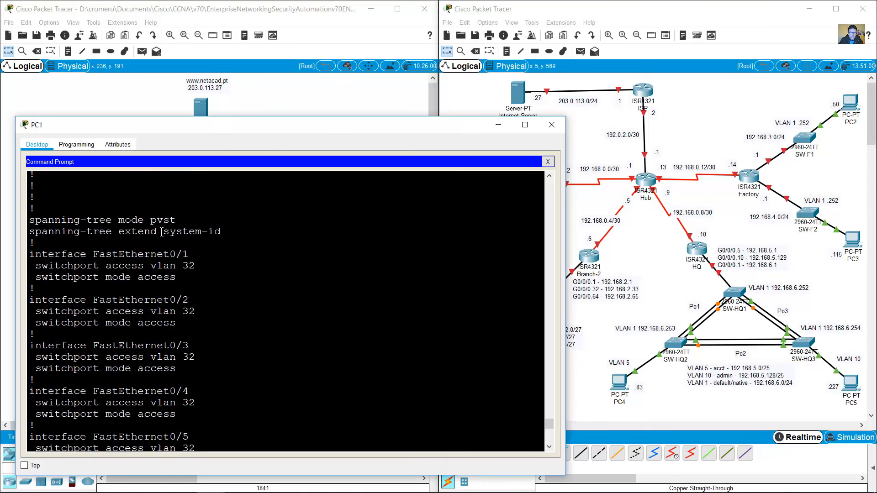
pyautogui.moveTo(156, 244); pyautogui.dragTo(183, 282)
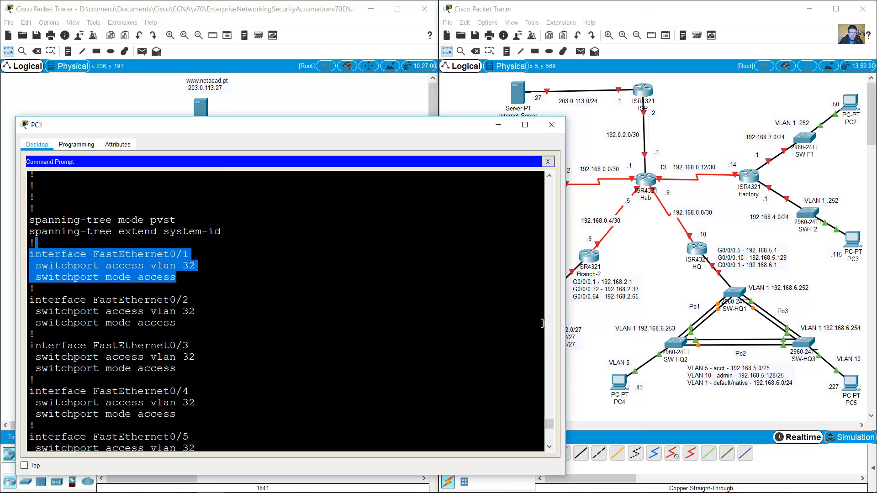
# Step: Paste the VLAN label beside PC7 and edit it to read 'VLAN 32'
pyautogui.click(607, 329)
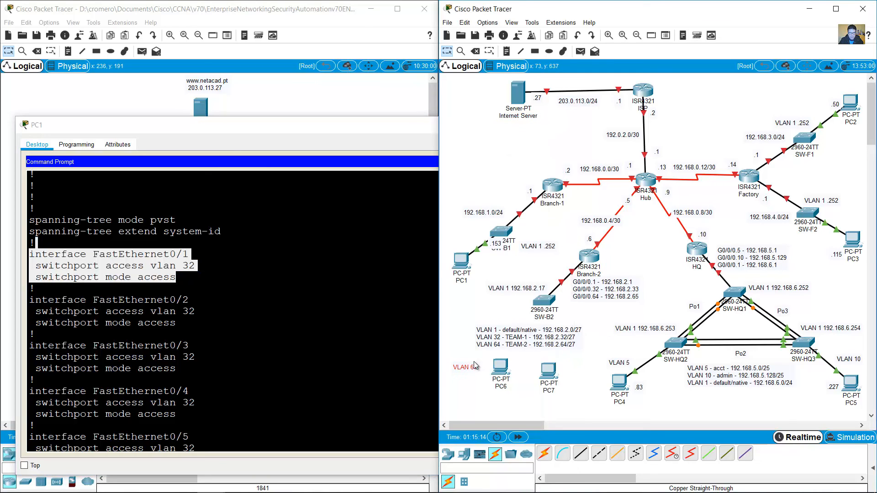
pyautogui.hotkey('ctrl', 'v')
pyautogui.moveTo(467, 347); pyautogui.dragTo(580, 363)
pyautogui.click(581, 363)
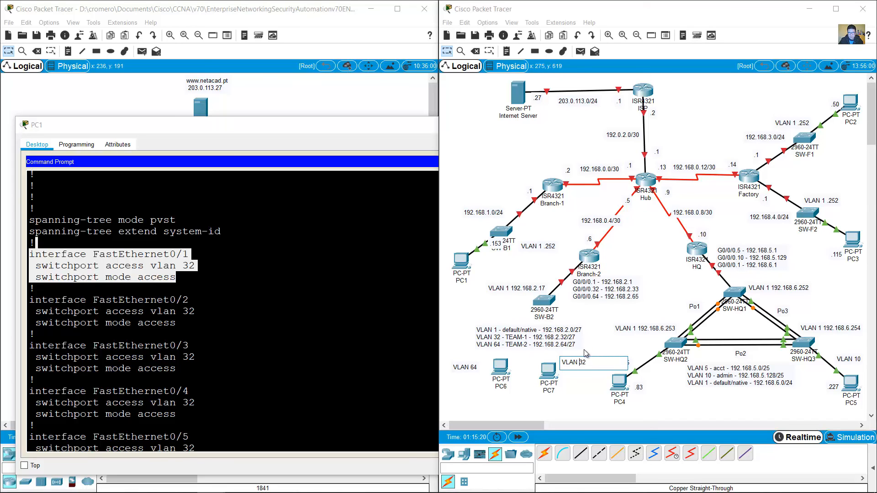
pyautogui.click(462, 349)
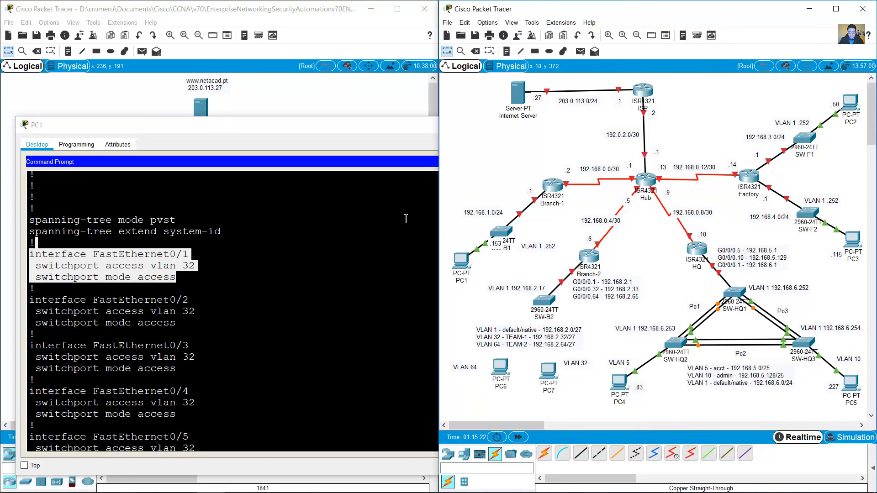
pyautogui.click(379, 103)
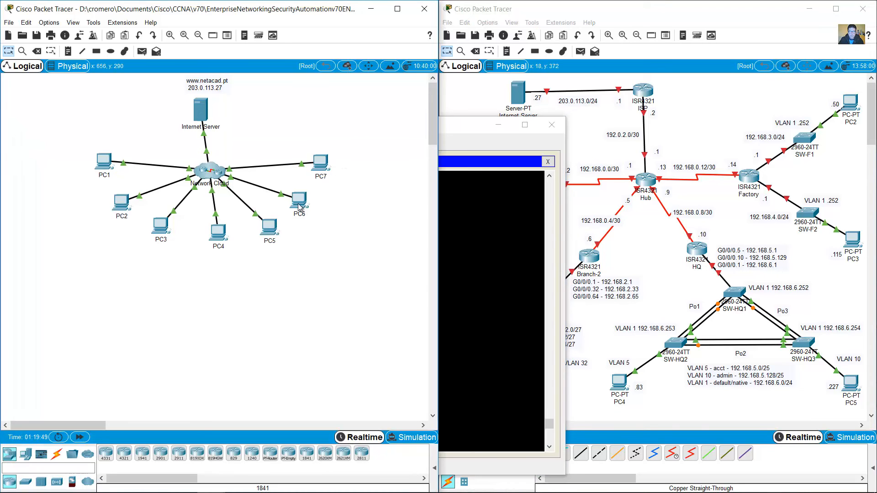
pyautogui.click(496, 124)
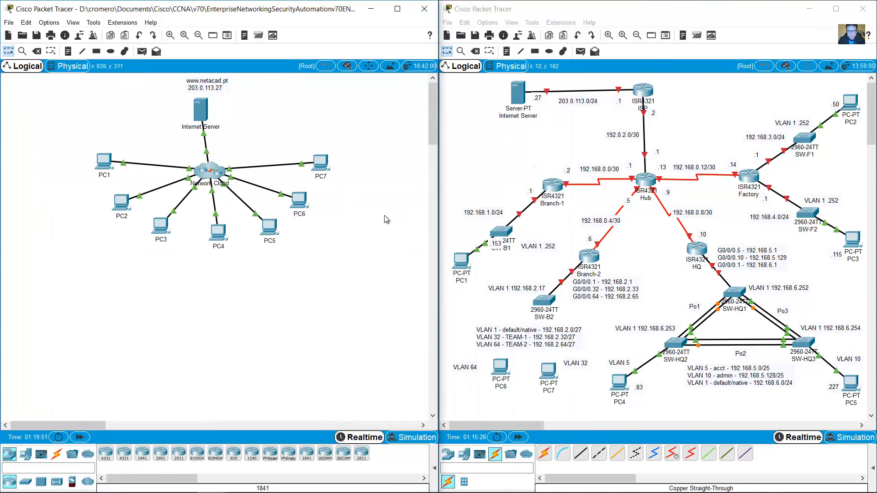
# Step: Match PC6's address 192.168.2.48 to the VLAN 32 subnet and move PC6 under the VLAN 32 label
pyautogui.click(299, 201)
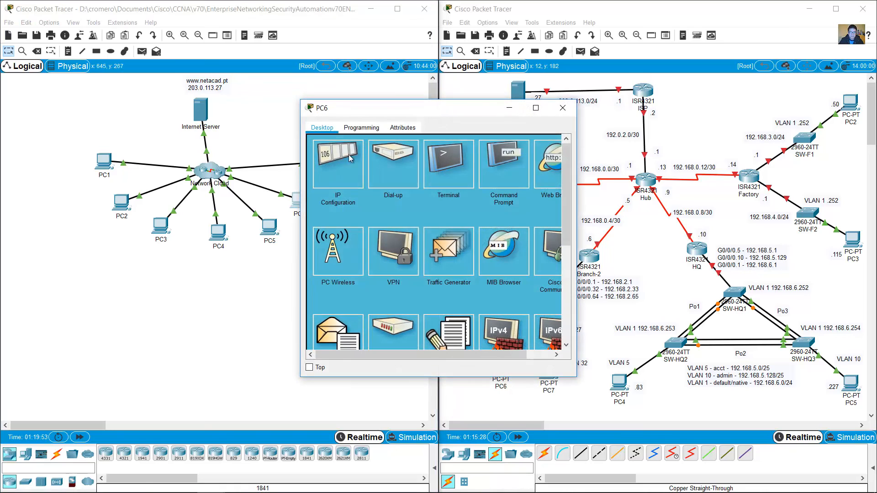
pyautogui.click(349, 154)
pyautogui.moveTo(388, 108); pyautogui.dragTo(231, 110)
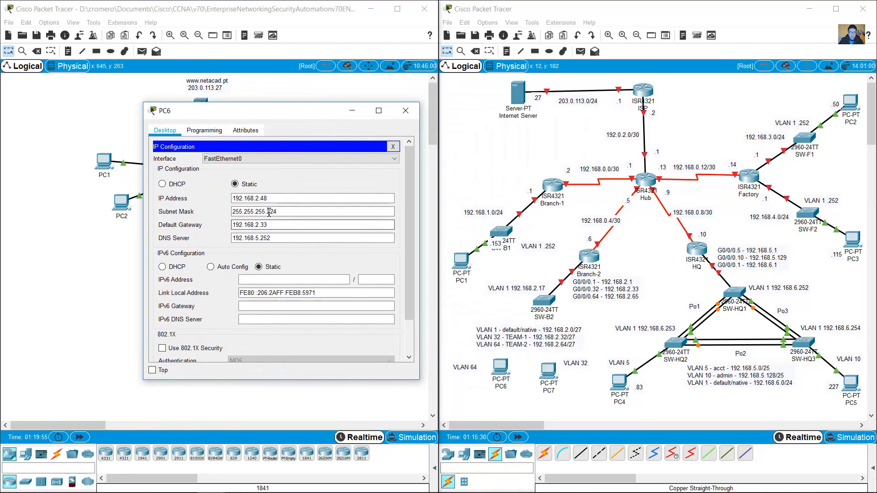
pyautogui.moveTo(232, 198); pyautogui.dragTo(302, 217)
pyautogui.press('Tab')
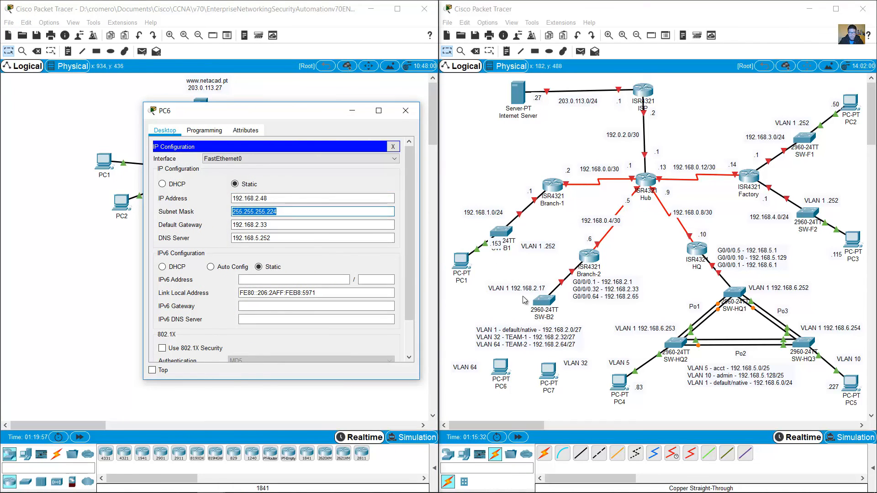
pyautogui.click(570, 343)
pyautogui.moveTo(522, 351); pyautogui.dragTo(473, 348)
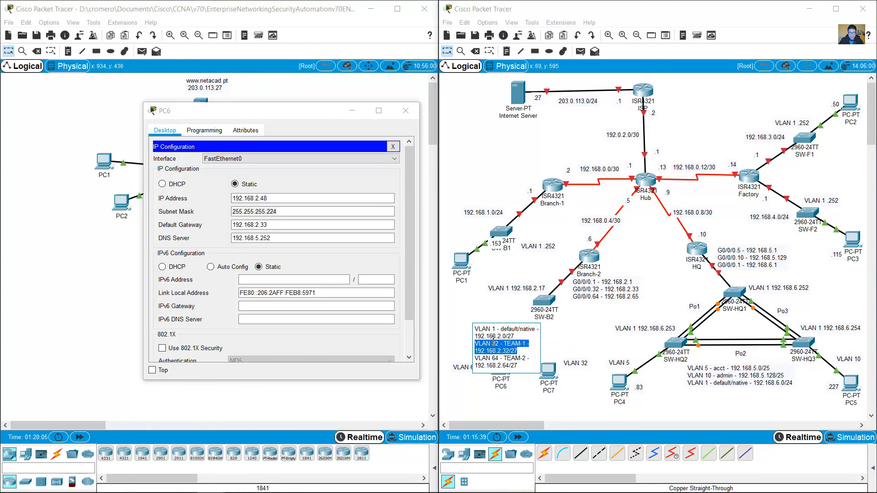
pyautogui.click(352, 111)
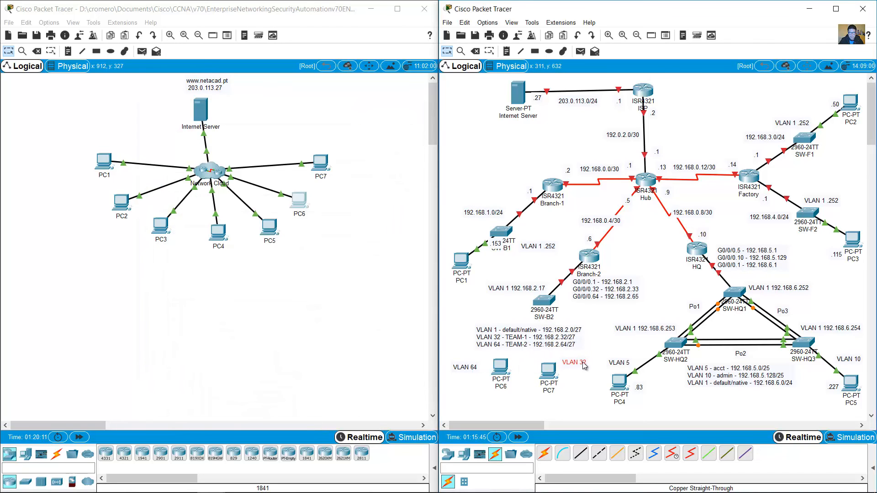
pyautogui.click(299, 201)
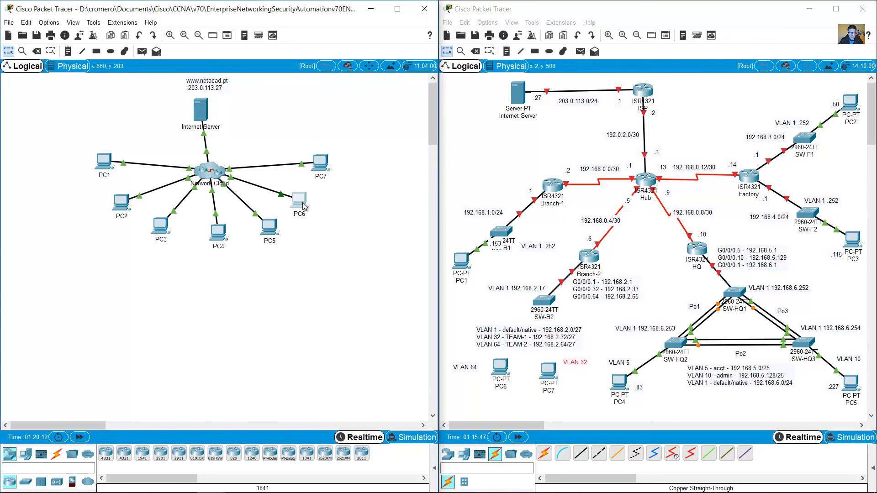
pyautogui.click(405, 111)
pyautogui.moveTo(555, 377); pyautogui.dragTo(483, 396)
pyautogui.moveTo(500, 368); pyautogui.dragTo(574, 380)
# Step: Match PC7's address 192.168.2.67 to VLAN 64 TEAM-2 and align PC7 under the VLAN 64 label
pyautogui.click(322, 163)
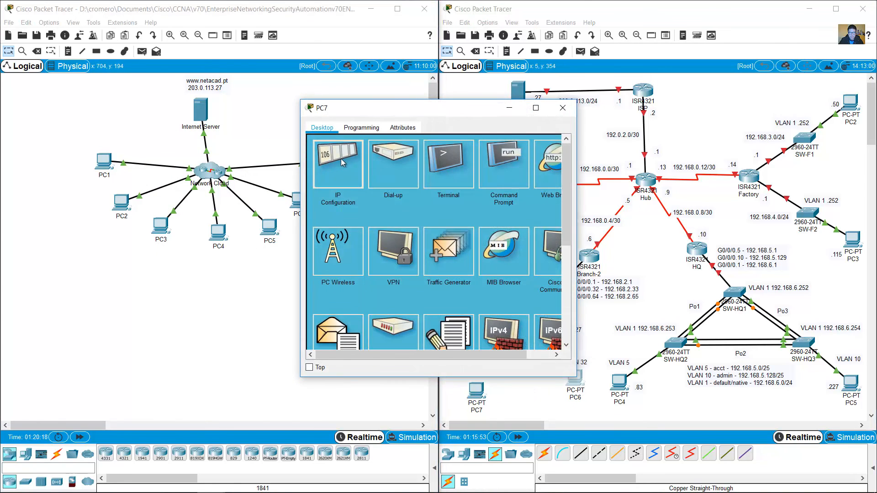
pyautogui.click(340, 158)
pyautogui.moveTo(423, 196); pyautogui.dragTo(374, 195)
pyautogui.doubleClick(413, 196)
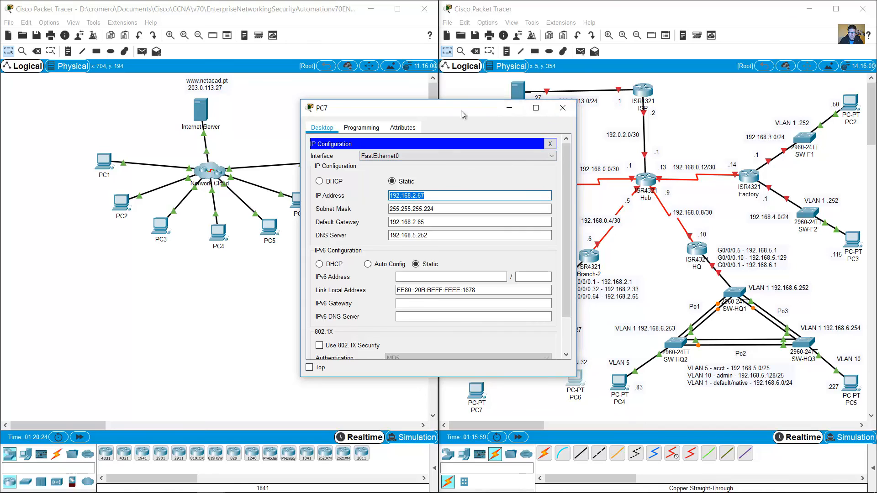
pyautogui.moveTo(463, 114); pyautogui.dragTo(352, 120)
pyautogui.click(561, 347)
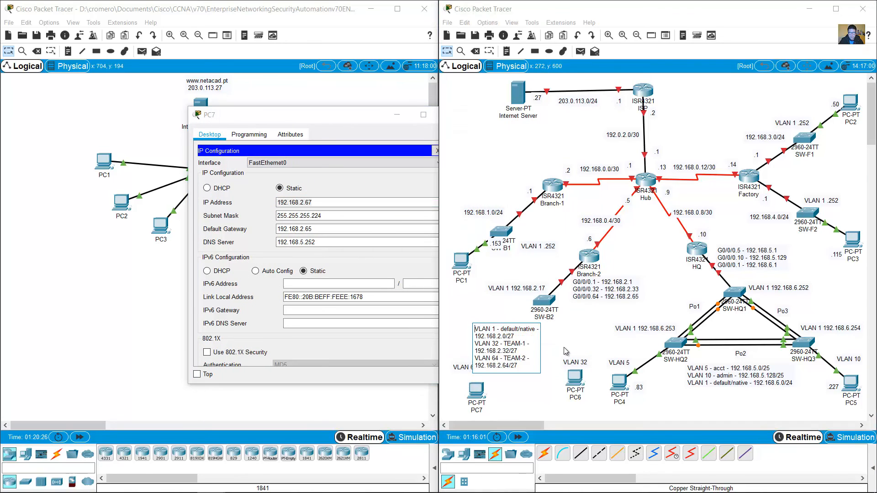
pyautogui.moveTo(525, 364); pyautogui.dragTo(471, 359)
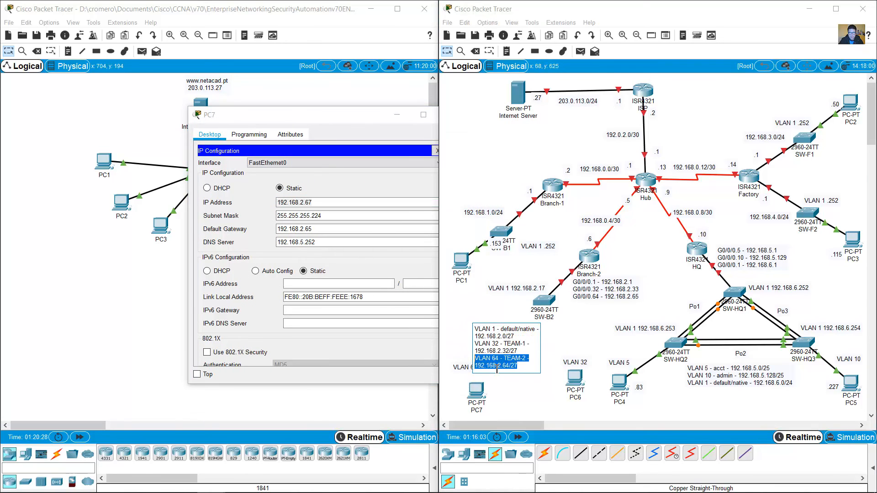
pyautogui.click(290, 201)
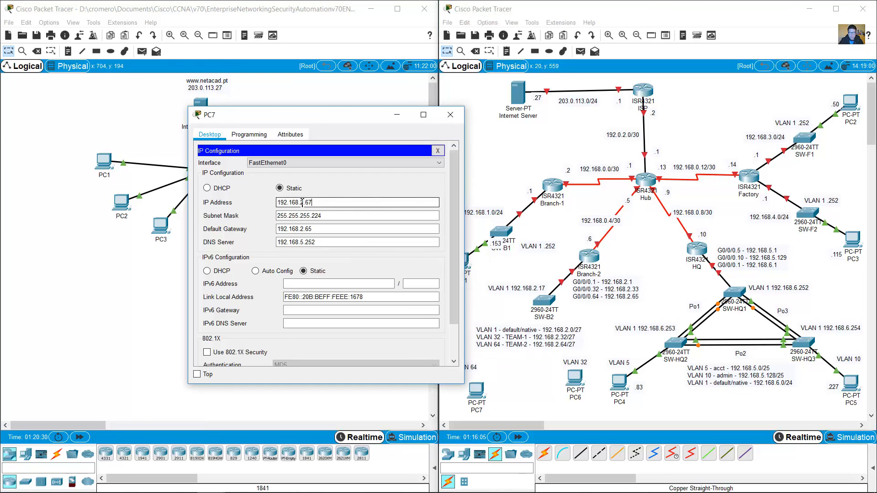
pyautogui.doubleClick(290, 202)
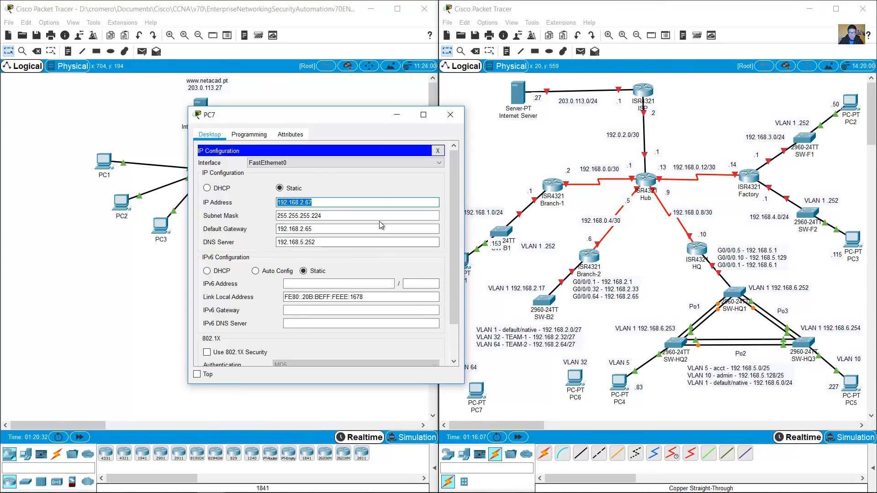
pyautogui.click(450, 115)
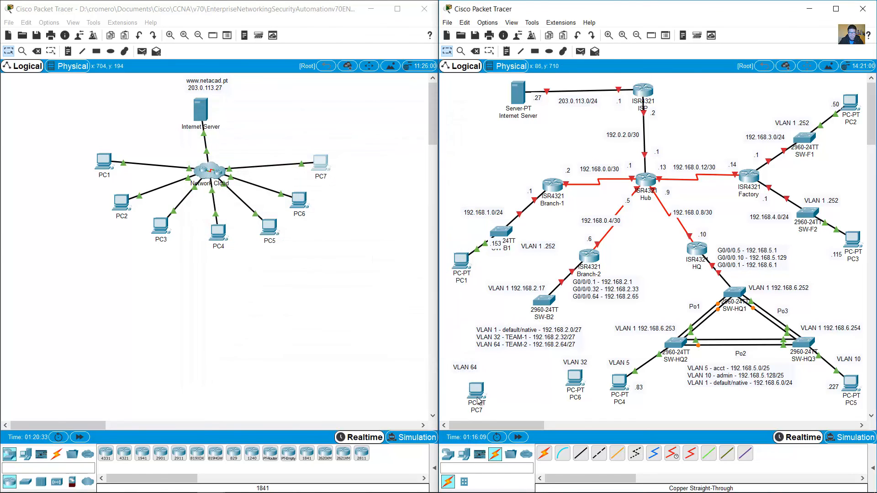
pyautogui.moveTo(479, 398); pyautogui.dragTo(469, 389)
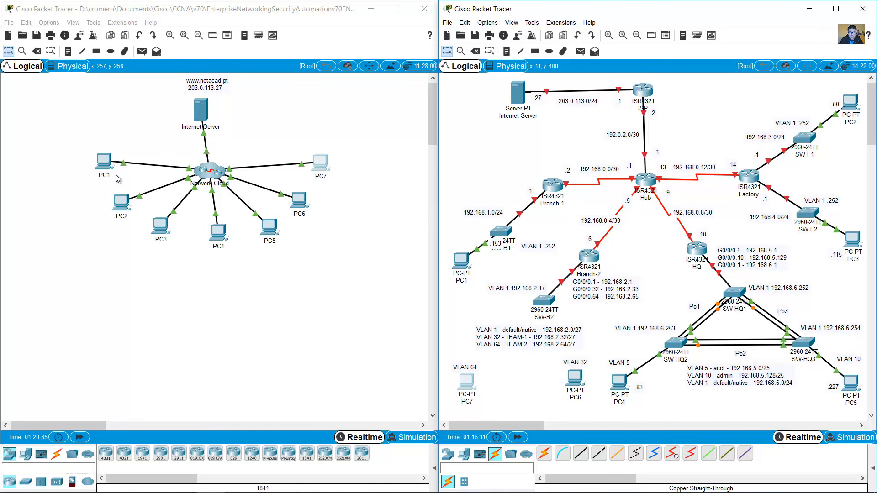
# Step: Confirm in SW-B2's configuration that FastEthernet0/1 is in VLAN 32 and FastEthernet0/12 in VLAN 64
pyautogui.click(107, 164)
pyautogui.click(187, 279)
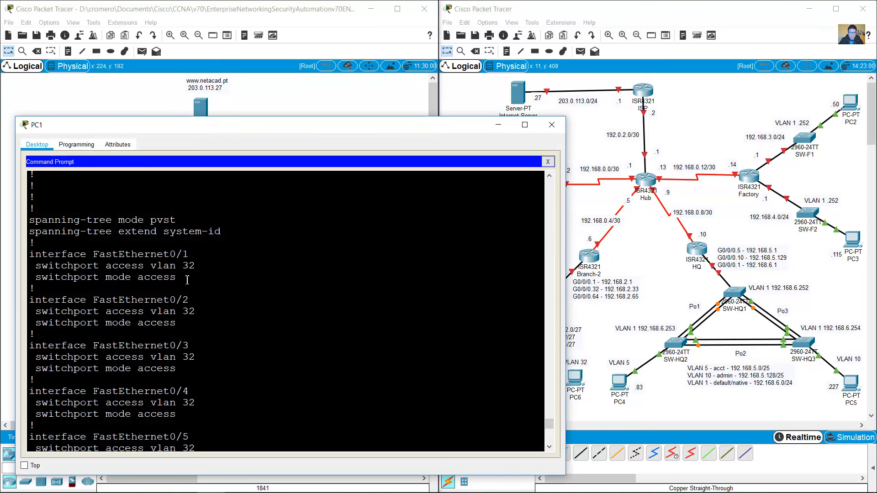
pyautogui.moveTo(170, 270); pyautogui.dragTo(47, 260)
pyautogui.scroll(-10, 274, 329)
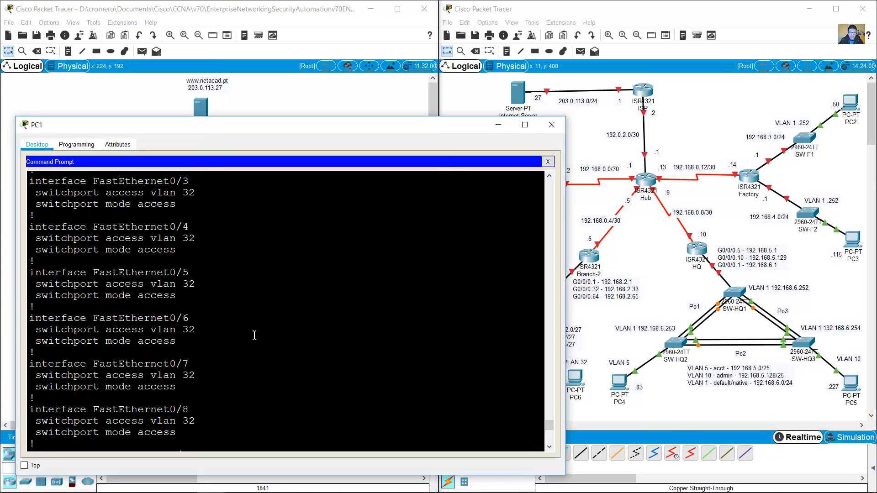
pyautogui.scroll(-1, 254, 335)
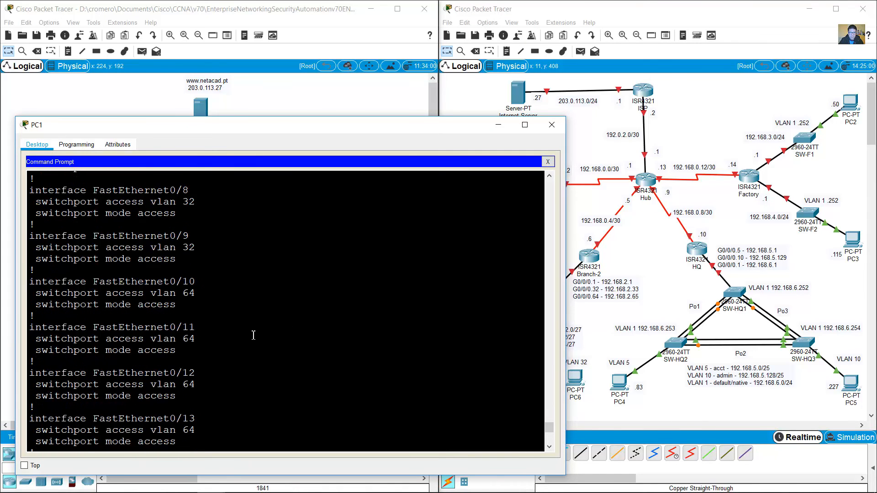
pyautogui.moveTo(167, 372); pyautogui.dragTo(186, 399)
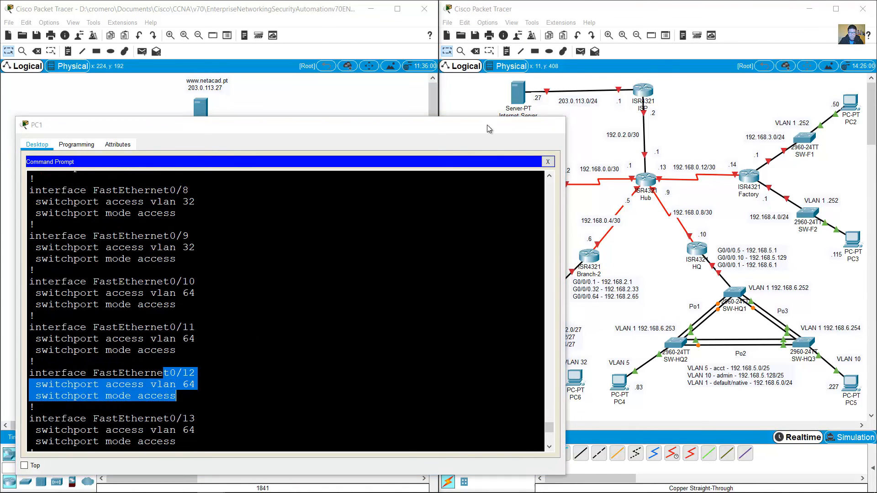
pyautogui.click(552, 125)
# Step: Cable SW-B2 to PC6's FastEthernet0 with a copper straight-through cable
pyautogui.click(494, 187)
pyautogui.click(579, 461)
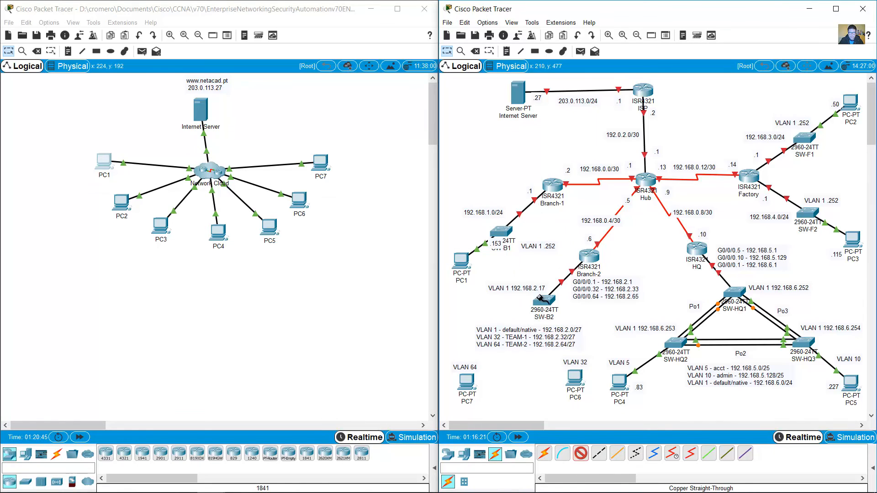
pyautogui.click(543, 300)
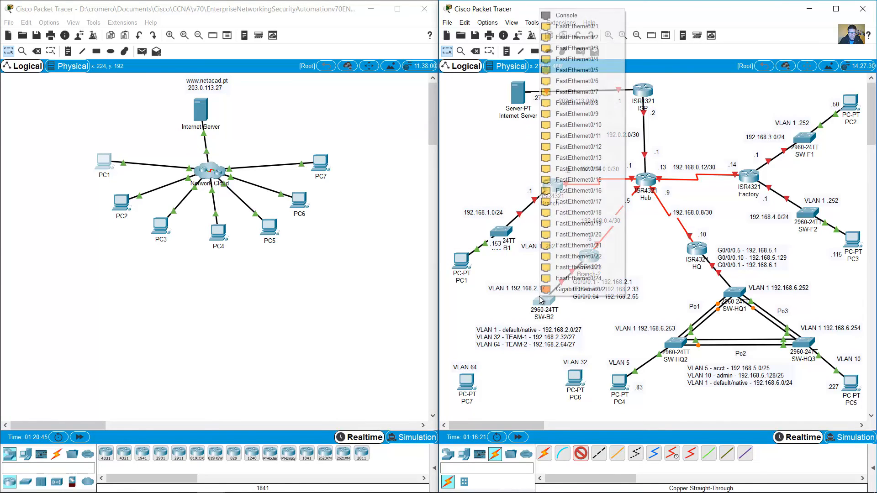
pyautogui.click(577, 26)
pyautogui.click(573, 380)
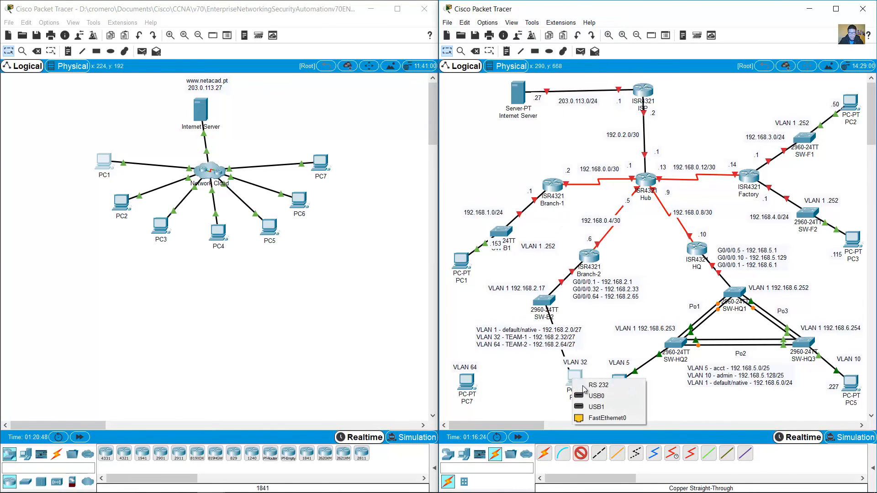
pyautogui.click(599, 418)
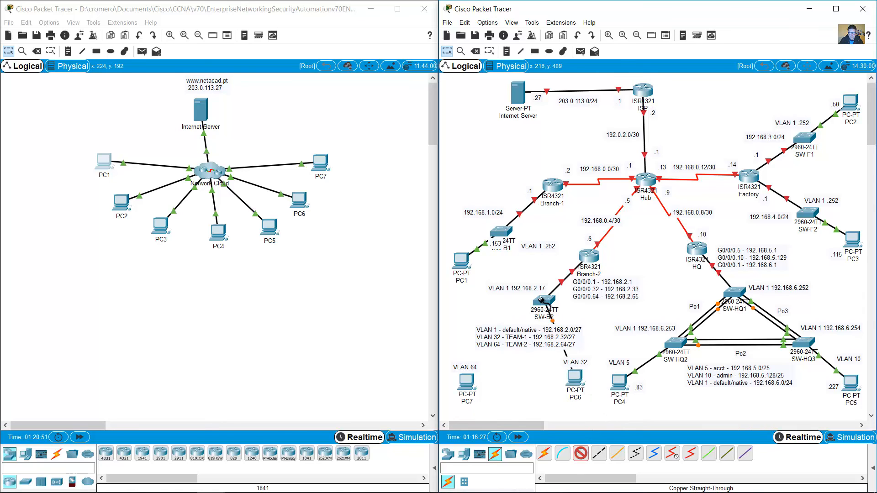
# Step: Cable SW-B2 FastEthernet0/12 to PC7's FastEthernet0, then open PC6's window
pyautogui.click(543, 300)
pyautogui.click(580, 146)
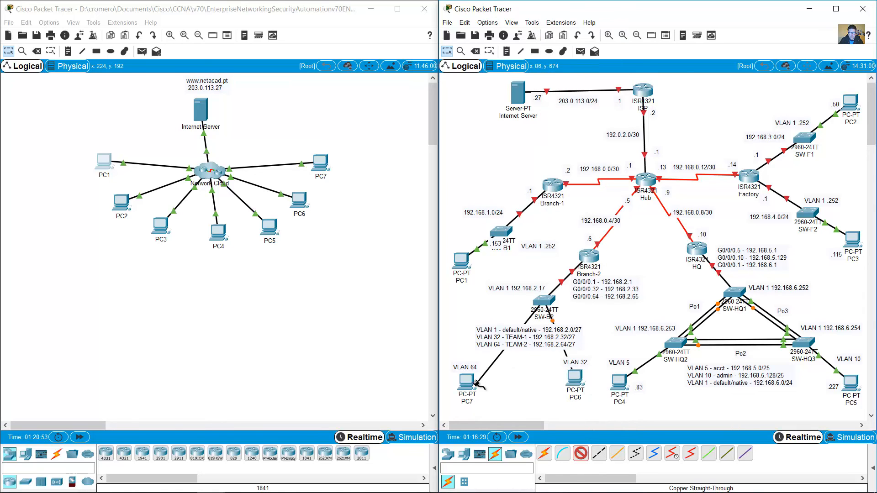
pyautogui.click(467, 380)
pyautogui.click(499, 419)
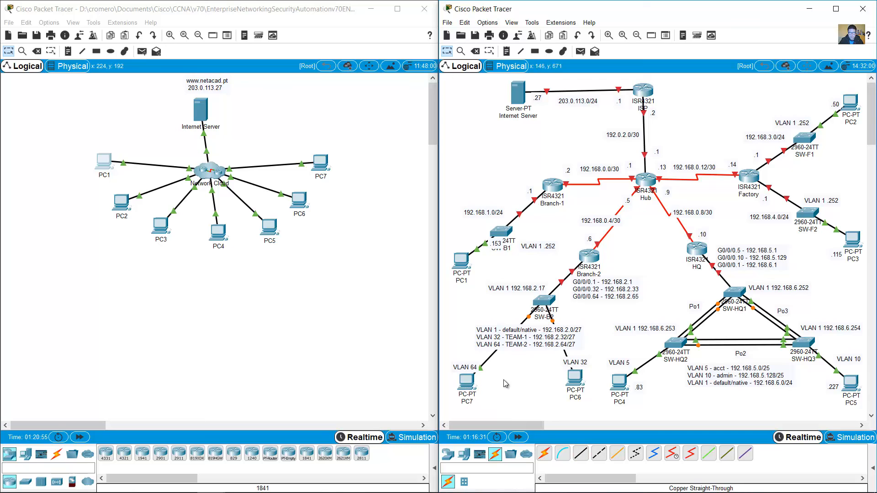
pyautogui.click(299, 200)
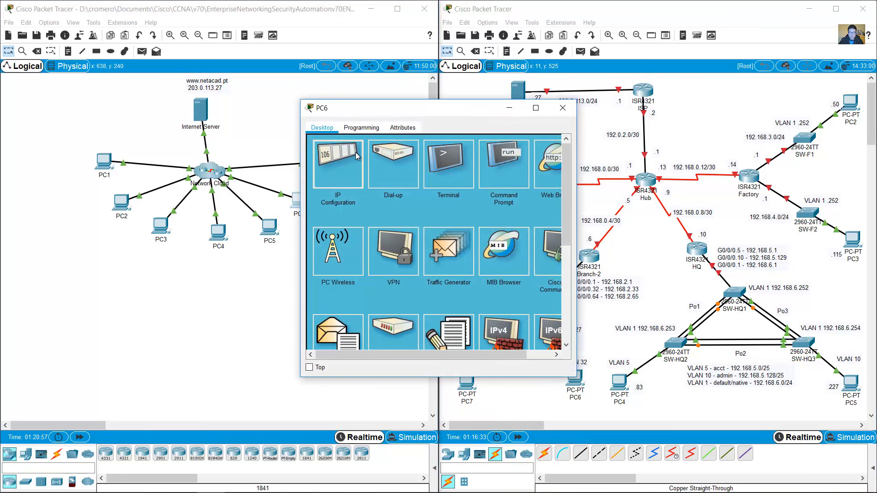
# Step: Close PC6's configuration and add a .48 note beside PC6
pyautogui.click(562, 107)
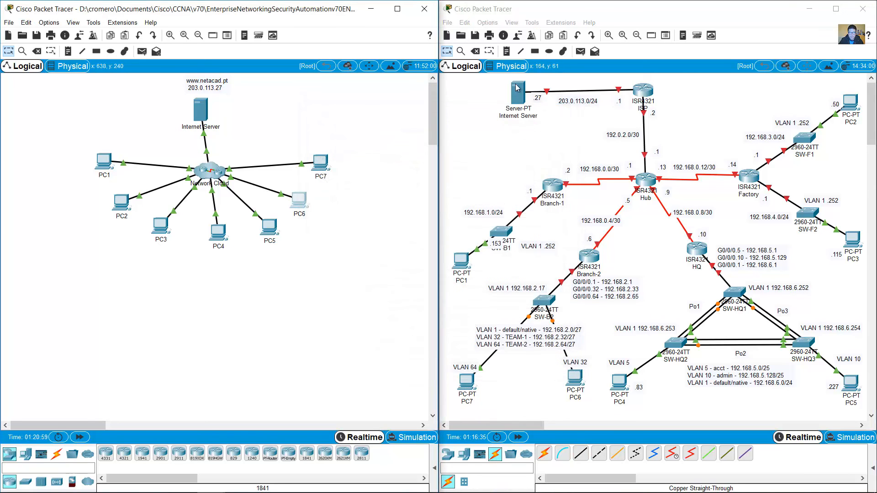
pyautogui.click(509, 55)
pyautogui.click(557, 376)
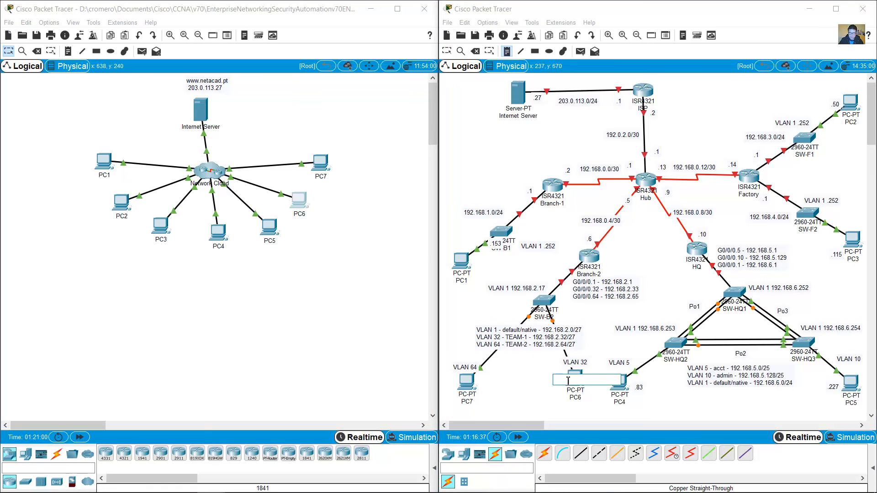
pyautogui.click(526, 375)
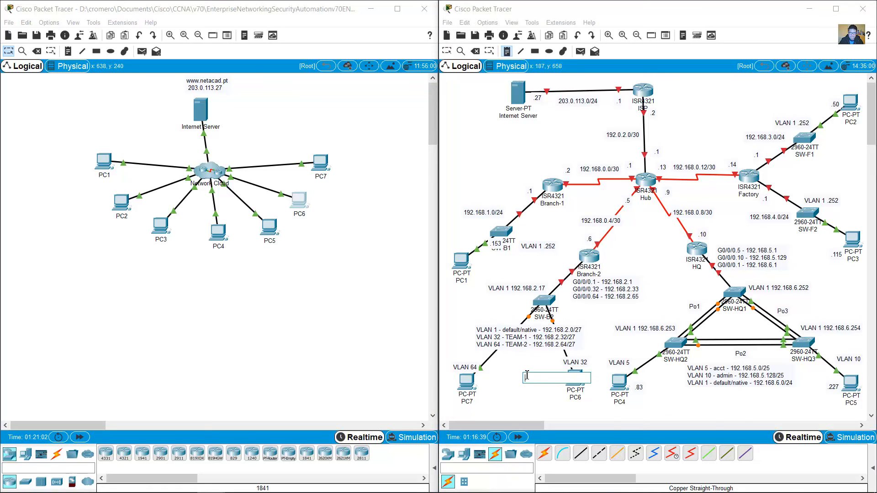
# Step: Look up PC7's IP address in the other topology file
pyautogui.click(384, 289)
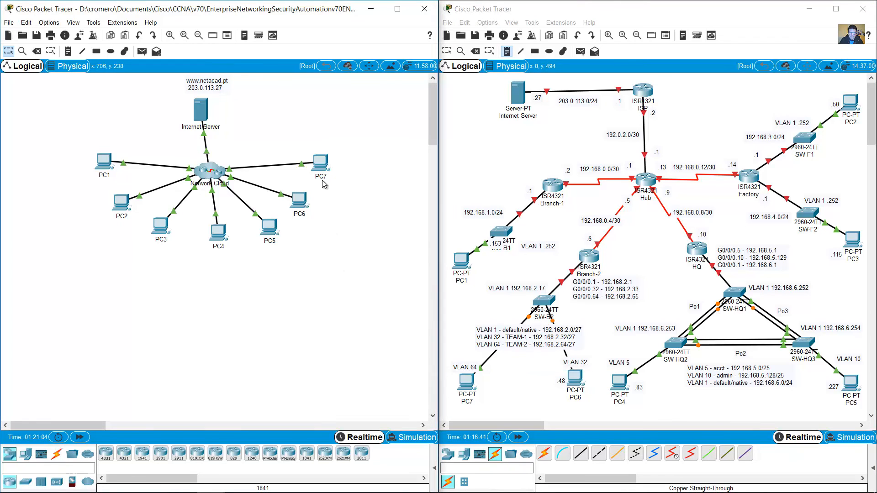
pyautogui.click(320, 162)
pyautogui.click(336, 170)
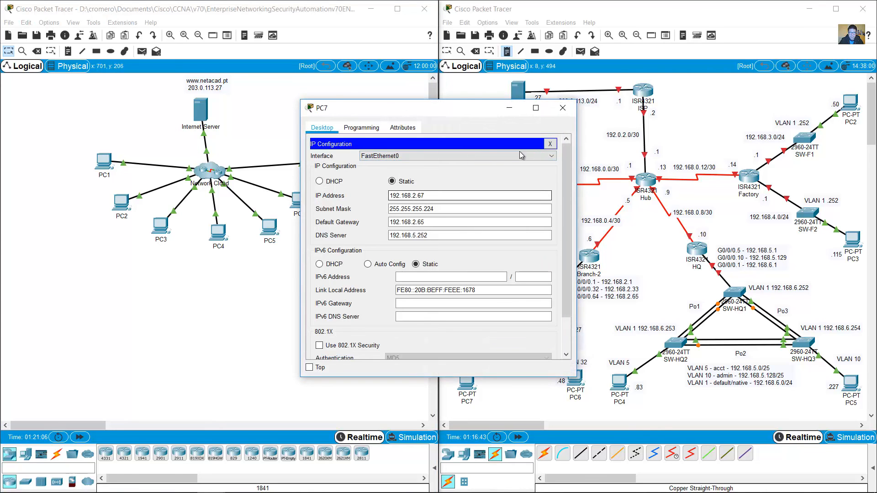
pyautogui.click(562, 108)
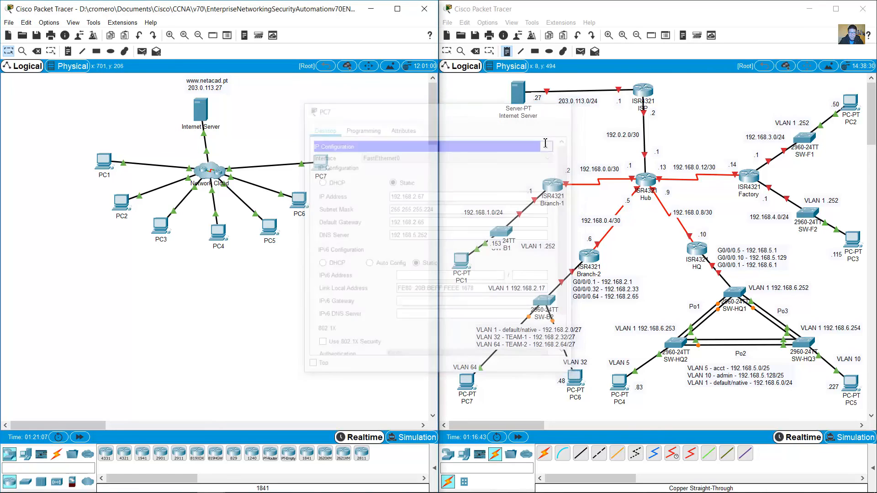
# Step: Add a '.67' text note beside PC7
pyautogui.click(506, 51)
pyautogui.click(496, 382)
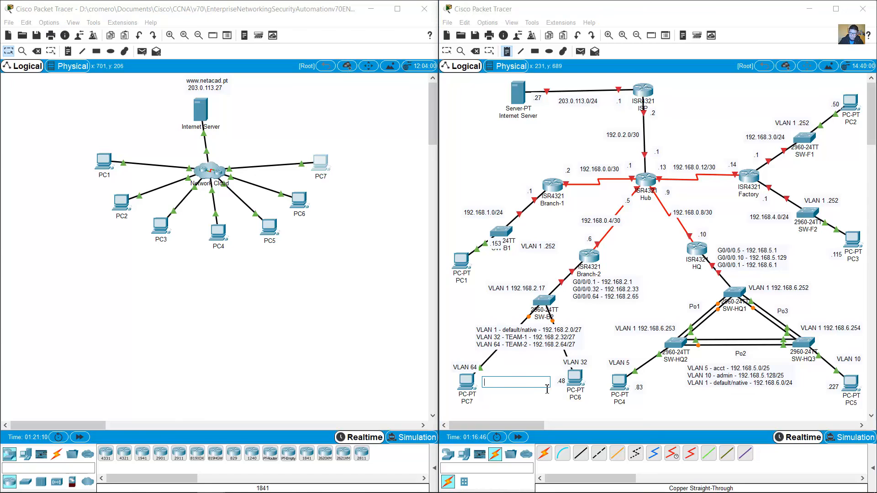
pyautogui.write('.67')
pyautogui.click(446, 51)
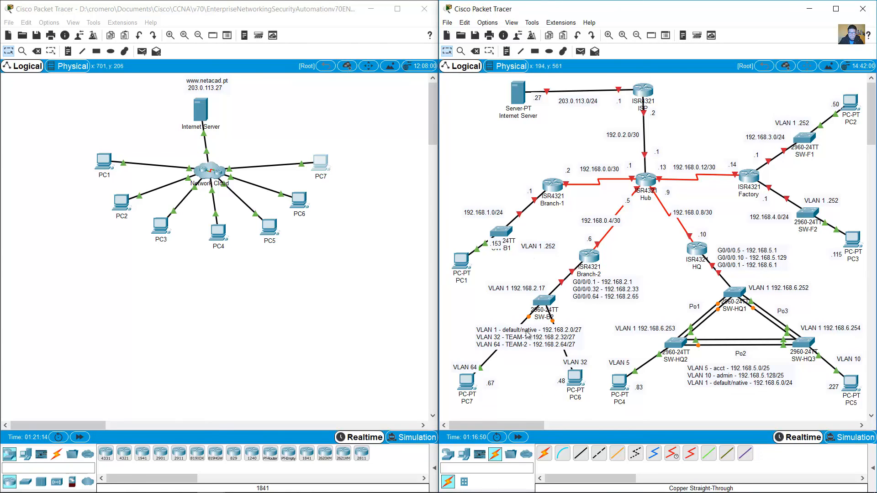
# Step: Reposition PC7, PC6, the Internet Server and their labels, including .1 and 192.0.2.0/30
pyautogui.moveTo(463, 388); pyautogui.dragTo(464, 353)
pyautogui.moveTo(490, 384); pyautogui.dragTo(489, 370)
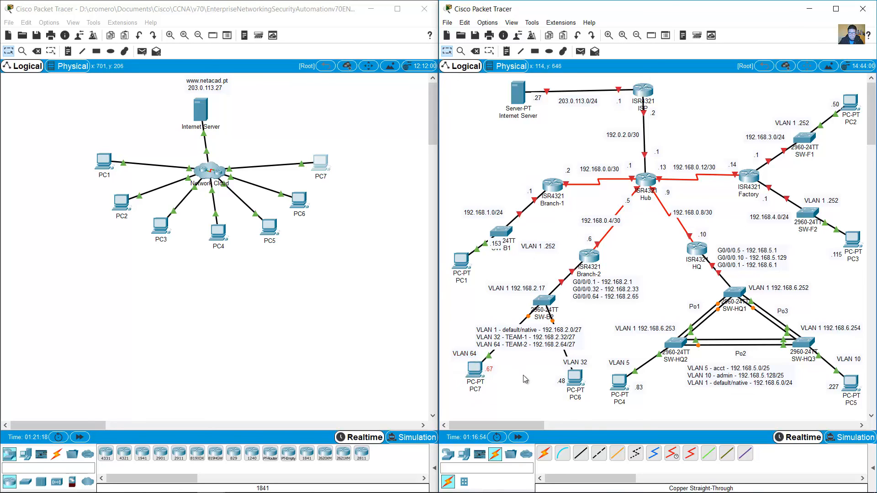
pyautogui.moveTo(576, 383); pyautogui.dragTo(559, 375)
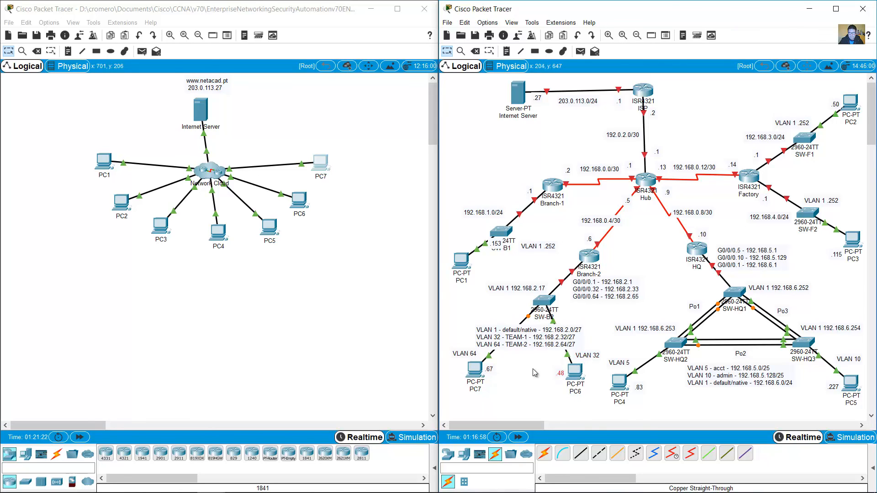
pyautogui.moveTo(517, 92); pyautogui.dragTo(524, 91)
pyautogui.moveTo(538, 98); pyautogui.dragTo(586, 101)
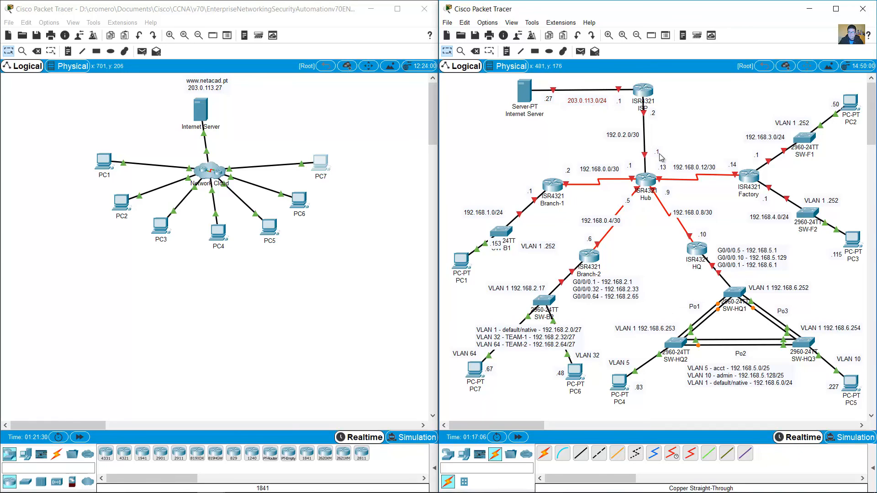
pyautogui.moveTo(658, 152); pyautogui.dragTo(667, 132)
pyautogui.moveTo(499, 249); pyautogui.dragTo(528, 236)
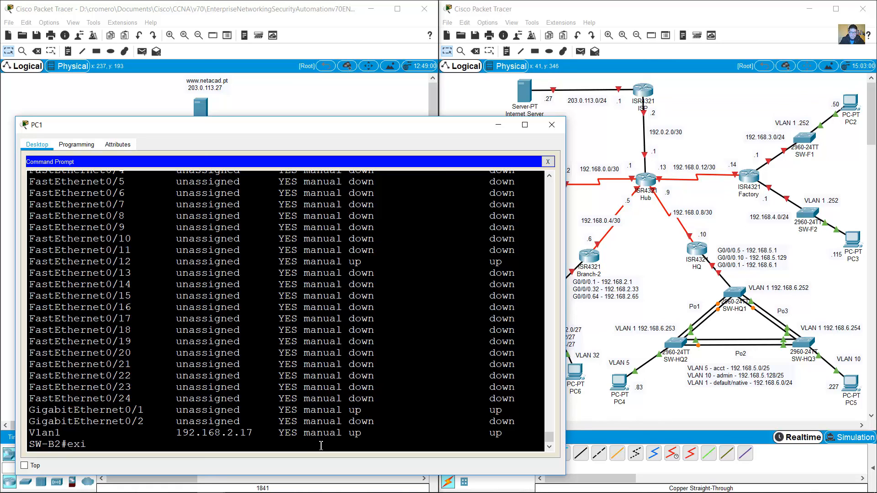
# Step: Exit the SW-B2 and Branch-2 sessions back to the Hub prompt
pyautogui.press('Return')
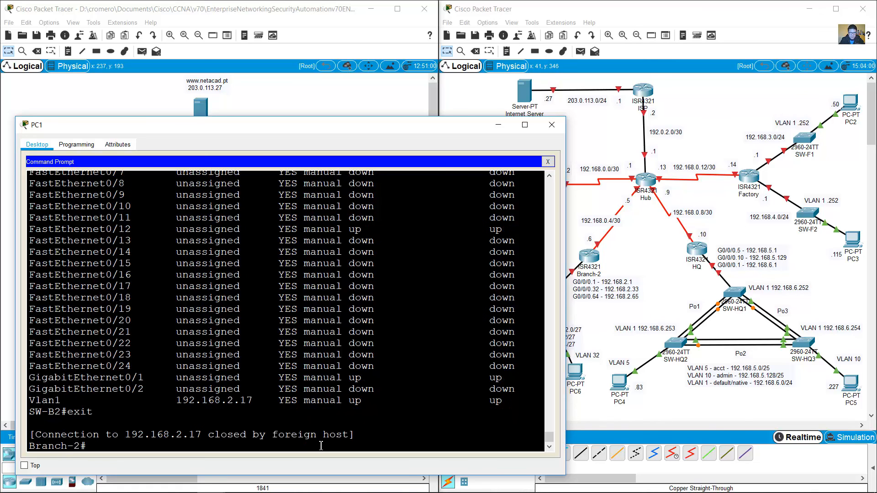
pyautogui.write('exit')
pyautogui.press('Return')
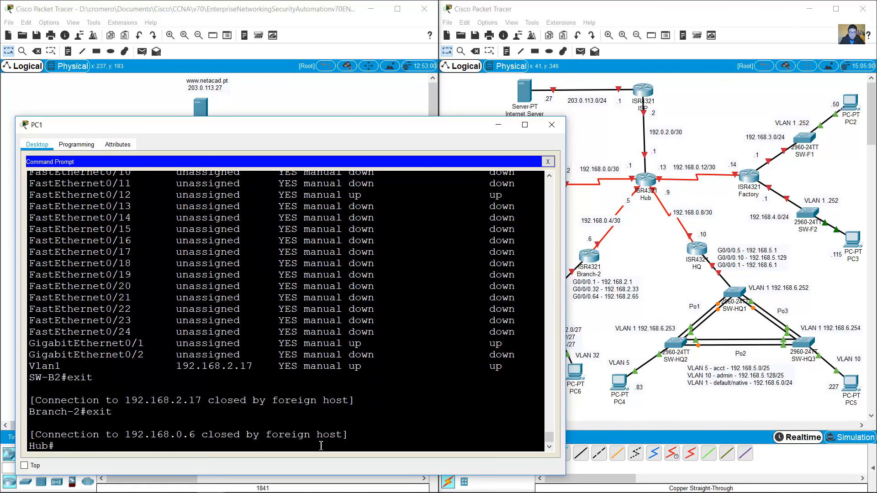
# Step: Nudge Branch-2, its .6 and G0/0/0 labels, and the SW-B2 VLAN note into place
pyautogui.click(660, 310)
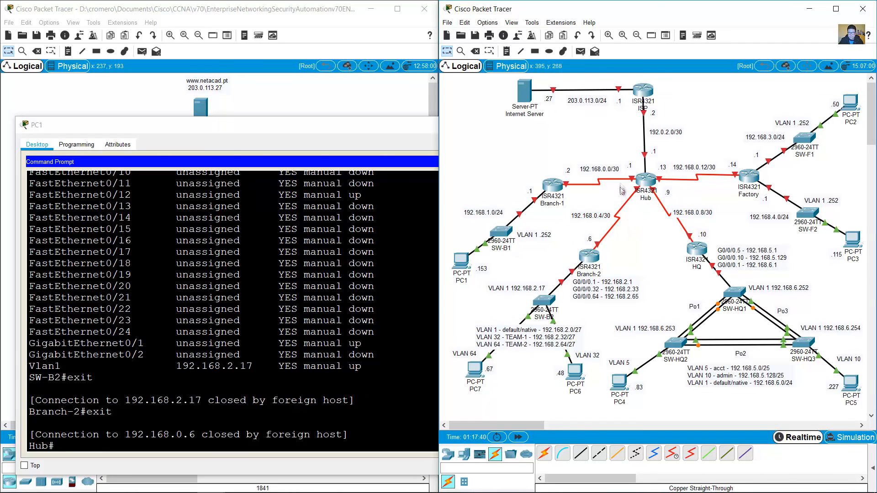
pyautogui.moveTo(597, 257); pyautogui.dragTo(597, 250)
pyautogui.moveTo(589, 239); pyautogui.dragTo(590, 230)
pyautogui.moveTo(602, 285); pyautogui.dragTo(603, 280)
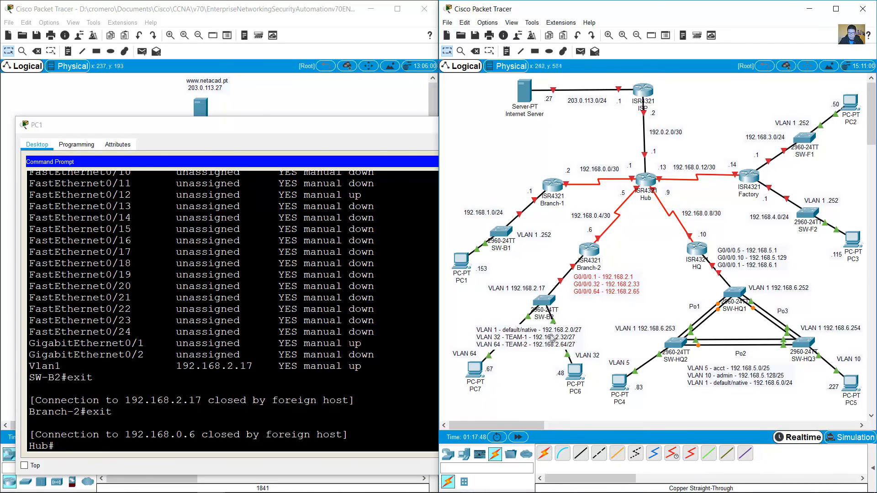
pyautogui.moveTo(550, 334); pyautogui.dragTo(556, 335)
# Step: Move HQ and its address notes up, align the subnet and PC labels, and raise SW-B1
pyautogui.moveTo(697, 249); pyautogui.dragTo(694, 243)
pyautogui.moveTo(702, 234); pyautogui.dragTo(698, 211)
pyautogui.moveTo(748, 254); pyautogui.dragTo(747, 248)
pyautogui.moveTo(824, 198); pyautogui.dragTo(827, 198)
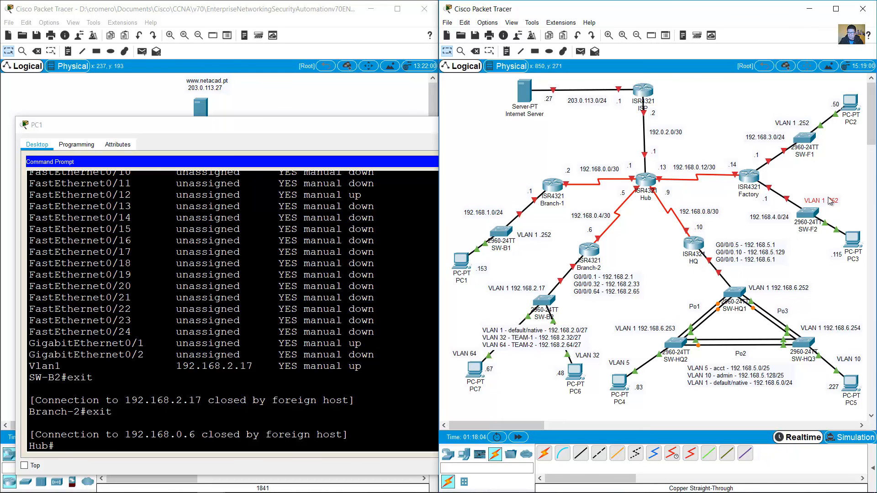
pyautogui.moveTo(792, 121); pyautogui.dragTo(767, 140)
pyautogui.moveTo(776, 218); pyautogui.dragTo(777, 217)
pyautogui.moveTo(836, 254); pyautogui.dragTo(832, 243)
pyautogui.moveTo(835, 105); pyautogui.dragTo(835, 101)
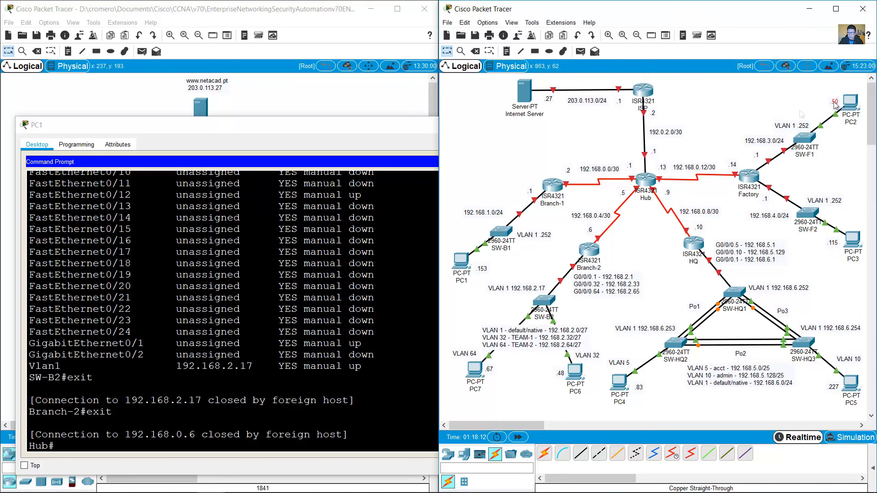
pyautogui.moveTo(482, 269); pyautogui.dragTo(483, 267)
pyautogui.moveTo(501, 231); pyautogui.dragTo(501, 226)
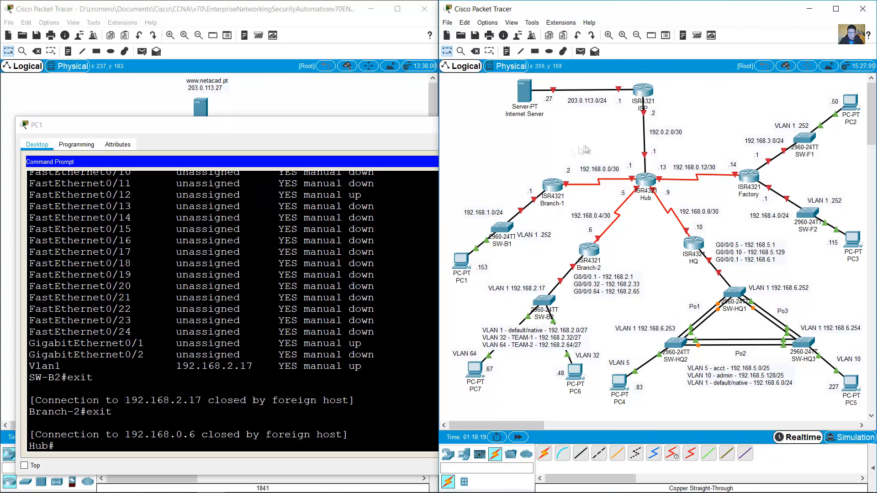
# Step: Exit the Hub and Branch-1 sessions to return PC1 to its C:\> prompt
pyautogui.click(390, 394)
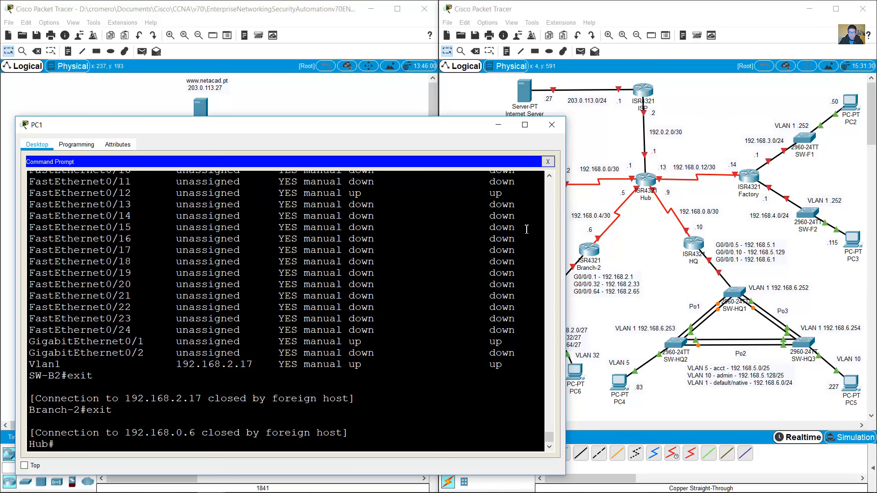
pyautogui.write('exit')
pyautogui.press('Return')
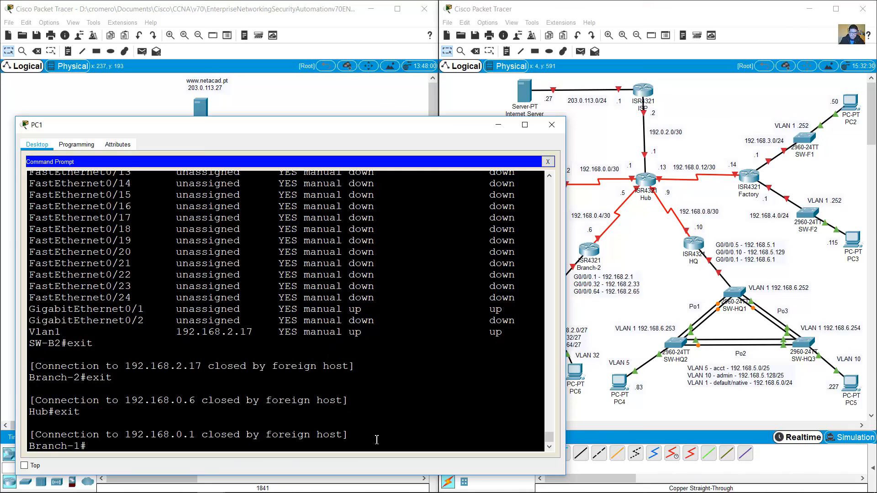
pyautogui.write('exit')
pyautogui.press('Return')
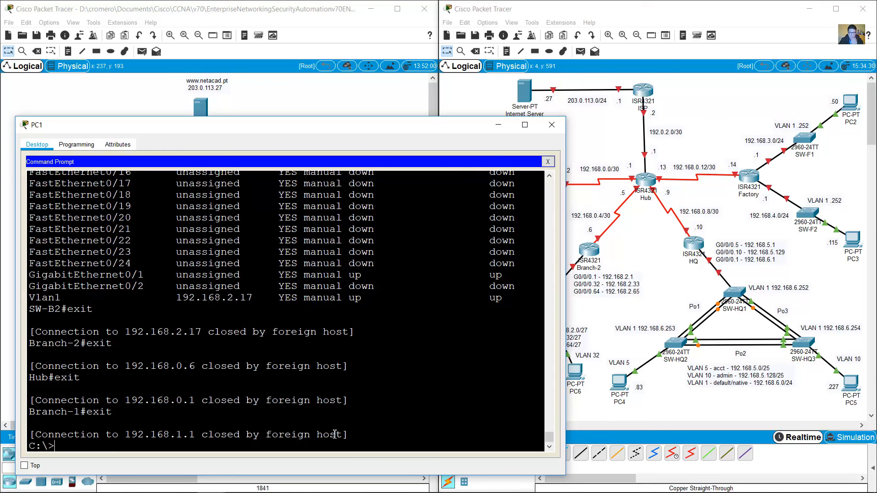
pyautogui.click(492, 111)
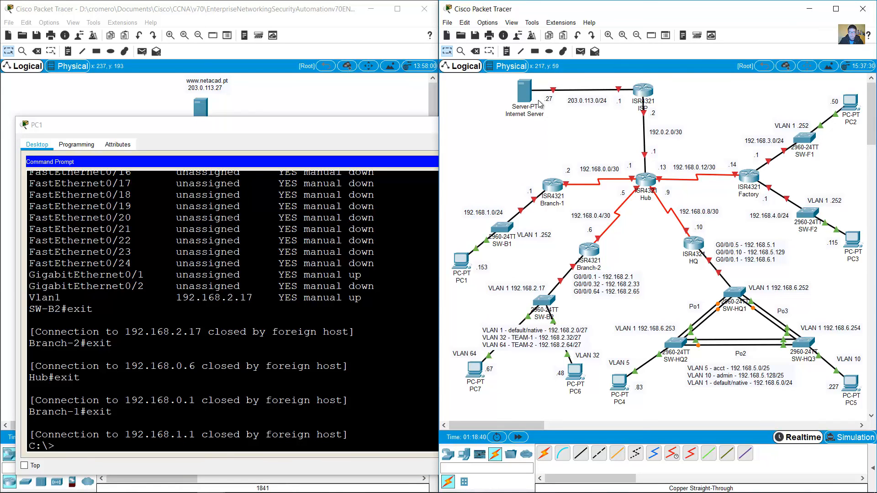
# Step: Run tracert 203.0.113.27 from PC1 toward the Internet Server
pyautogui.click(290, 421)
pyautogui.write('tracert 203.0.113.27')
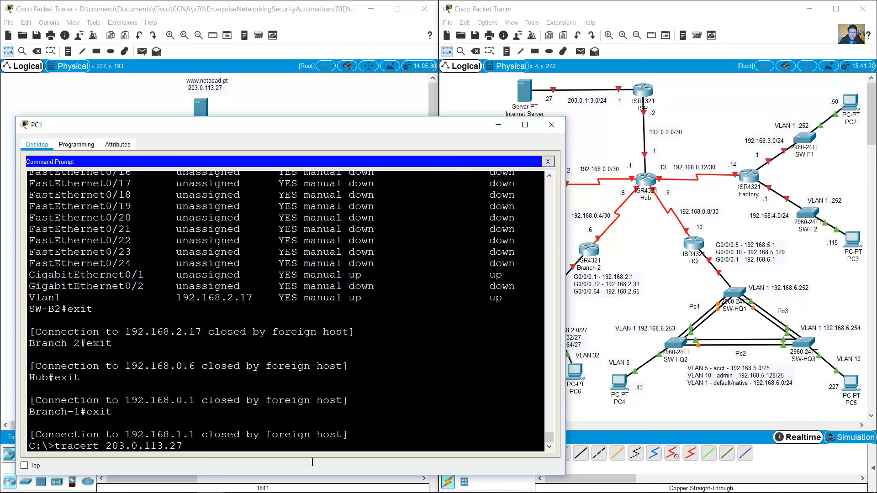
pyautogui.moveTo(494, 90); pyautogui.dragTo(532, 138)
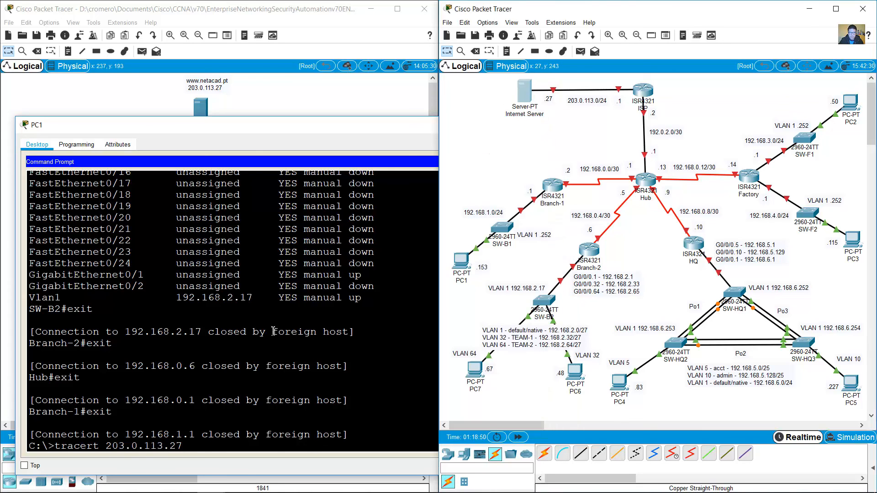
pyautogui.click(367, 374)
pyautogui.press('Return')
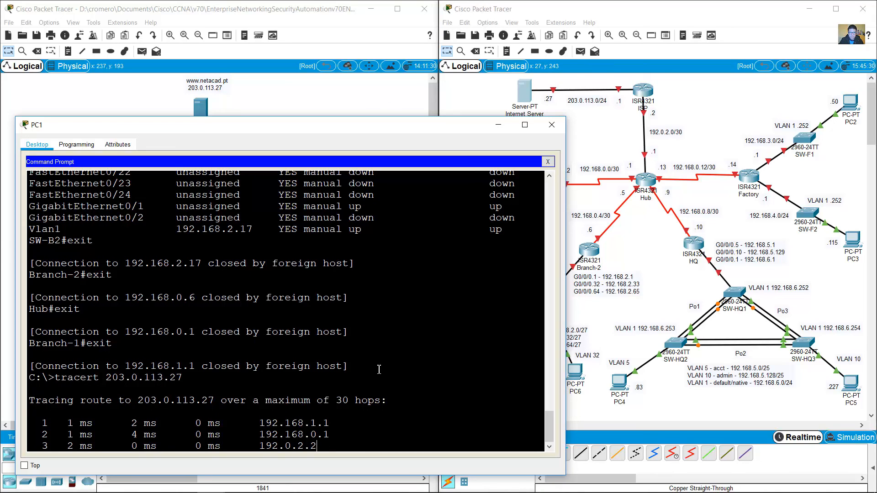
# Step: Compare the four trace hops, ending at 203.0.113.27, against Branch-1 and the topology
pyautogui.moveTo(316, 130); pyautogui.dragTo(308, 86)
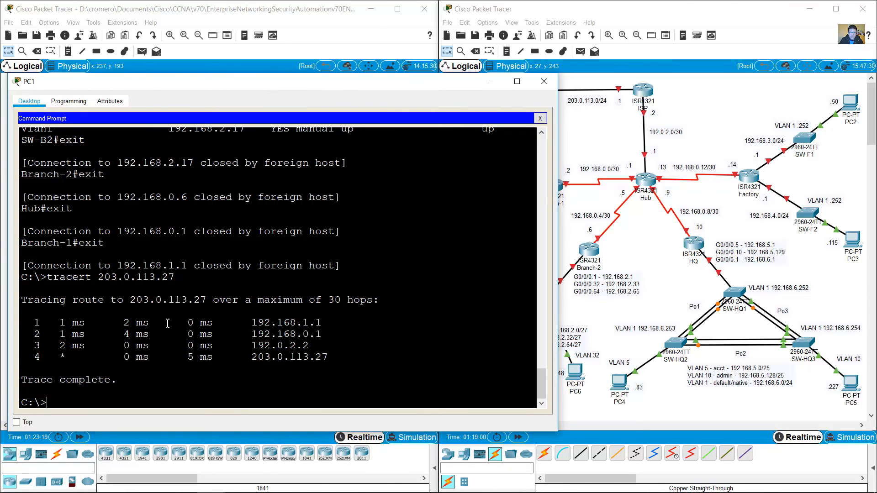
pyautogui.moveTo(168, 323); pyautogui.dragTo(326, 357)
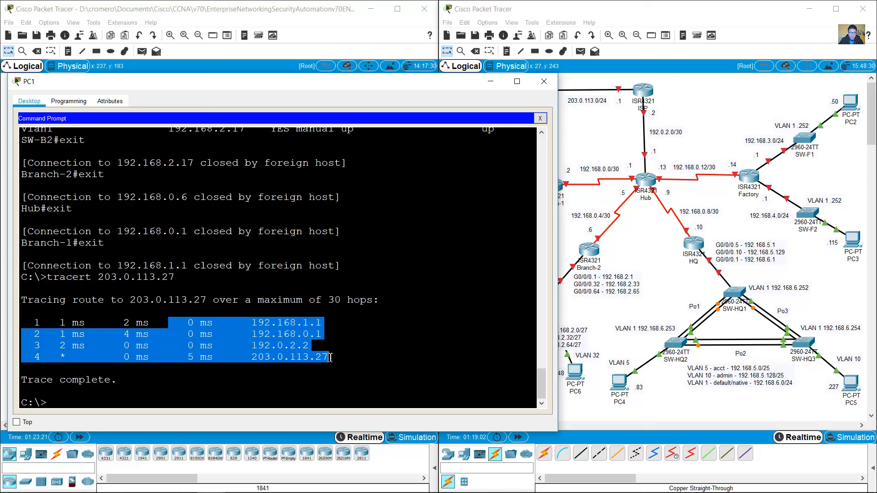
pyautogui.click(580, 158)
pyautogui.moveTo(523, 153); pyautogui.dragTo(571, 204)
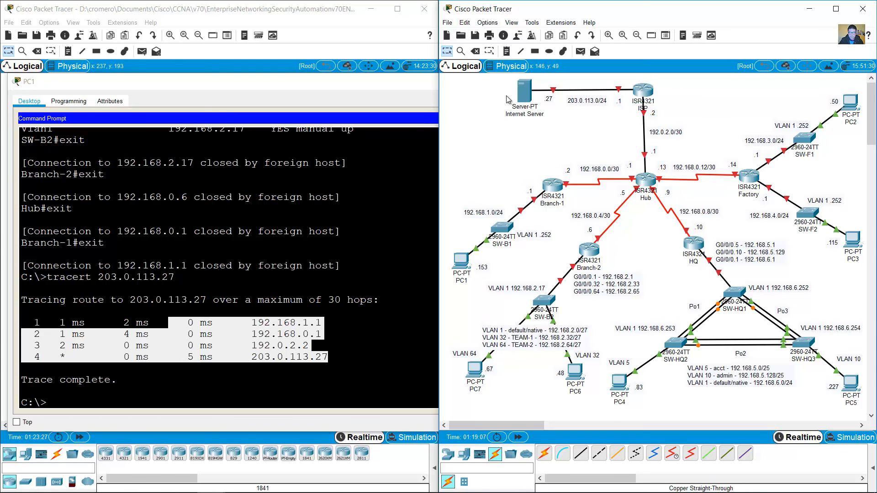
pyautogui.click(332, 356)
pyautogui.moveTo(332, 356); pyautogui.dragTo(226, 361)
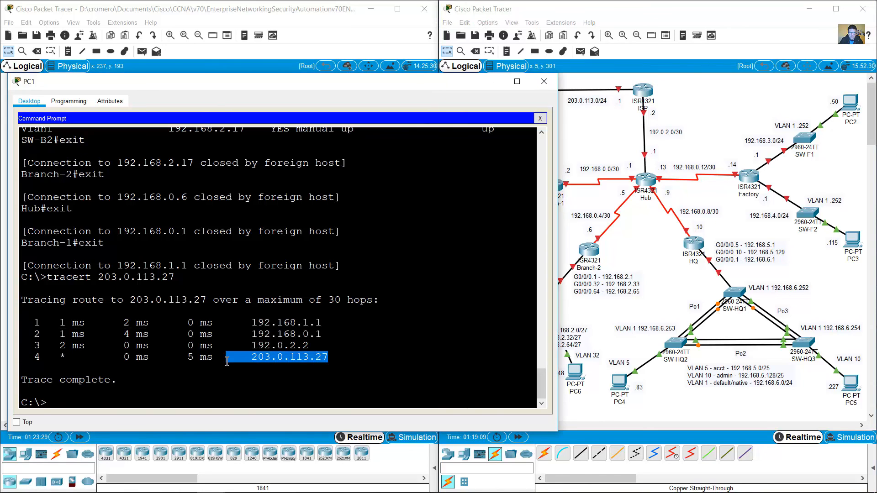
pyautogui.click(421, 328)
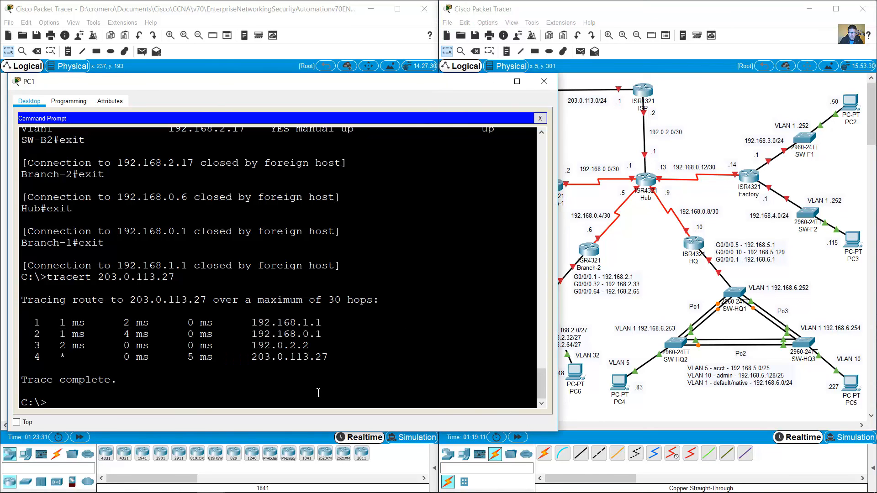
pyautogui.click(844, 110)
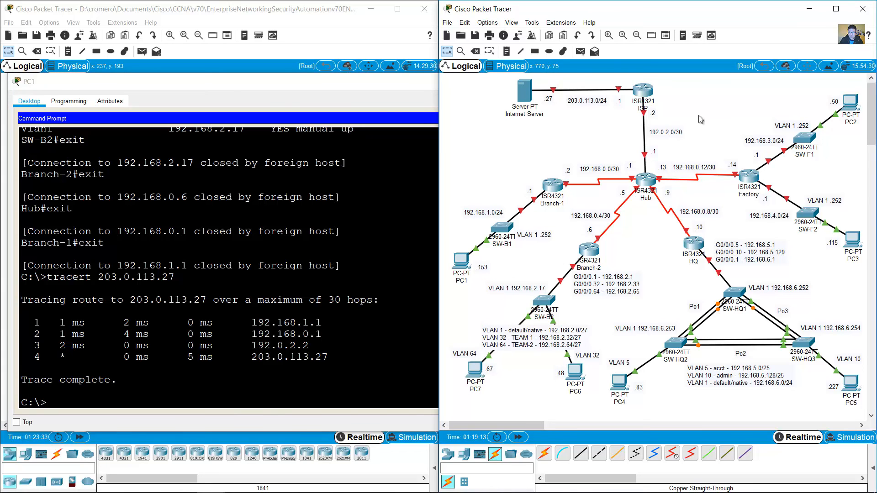
pyautogui.click(317, 43)
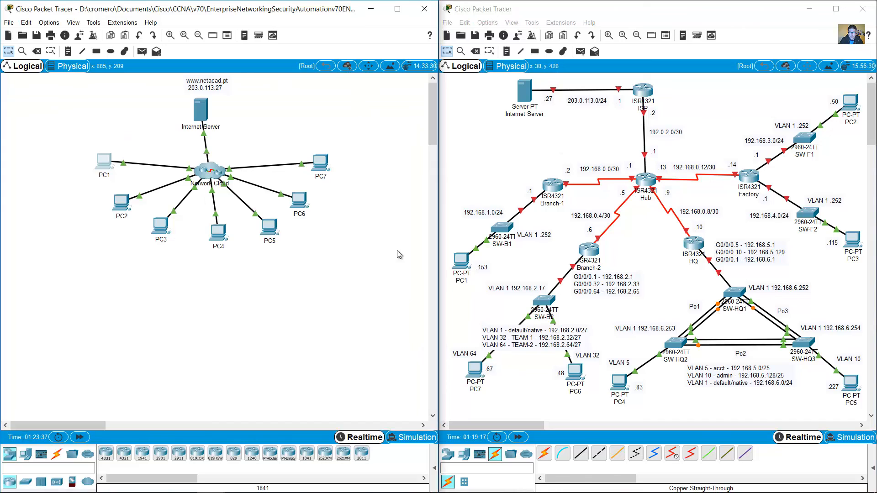
pyautogui.click(109, 170)
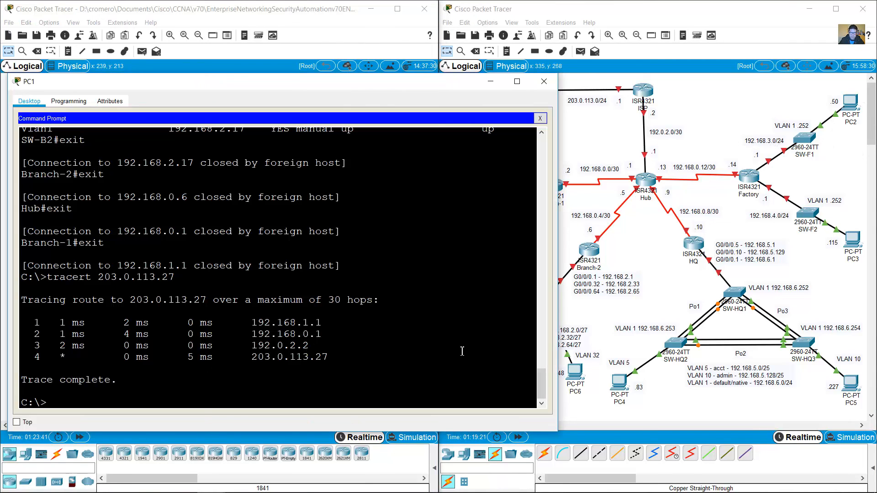
# Step: Run tracert 192.168.3.50 from PC1 to reach PC2
pyautogui.press('Up')
pyautogui.press('BackSpace')
pyautogui.press('BackSpace')
pyautogui.press('BackSpace')
pyautogui.press('BackSpace')
pyautogui.press('BackSpace')
pyautogui.press('BackSpace')
pyautogui.press('BackSpace')
pyautogui.press('BackSpace')
pyautogui.press('BackSpace')
pyautogui.press('BackSpace')
pyautogui.press('BackSpace')
pyautogui.write('192.168')
pyautogui.press('Return')
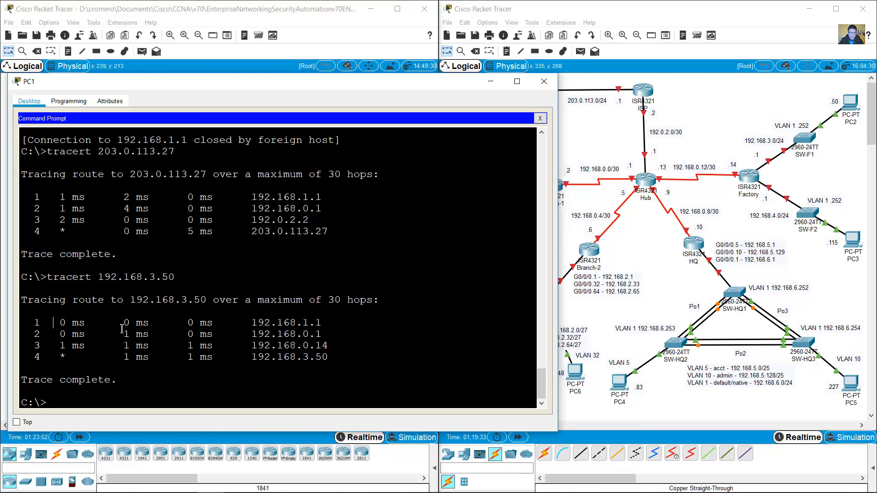
# Step: Match the PC2 trace hops to Branch-1, Hub and Factory on the topology
pyautogui.moveTo(122, 329); pyautogui.dragTo(391, 366)
pyautogui.moveTo(516, 156); pyautogui.dragTo(569, 202)
pyautogui.moveTo(621, 140); pyautogui.dragTo(654, 190)
pyautogui.moveTo(734, 149); pyautogui.dragTo(758, 189)
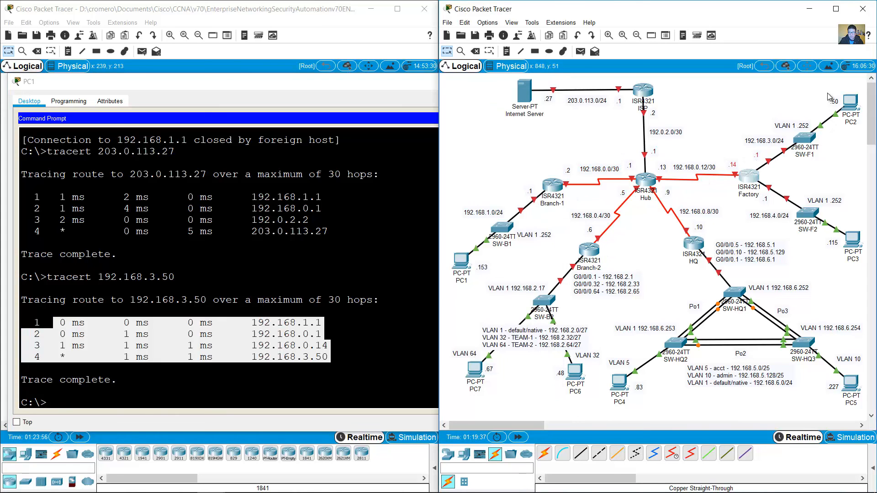
pyautogui.moveTo(828, 96); pyautogui.dragTo(863, 136)
pyautogui.click(298, 383)
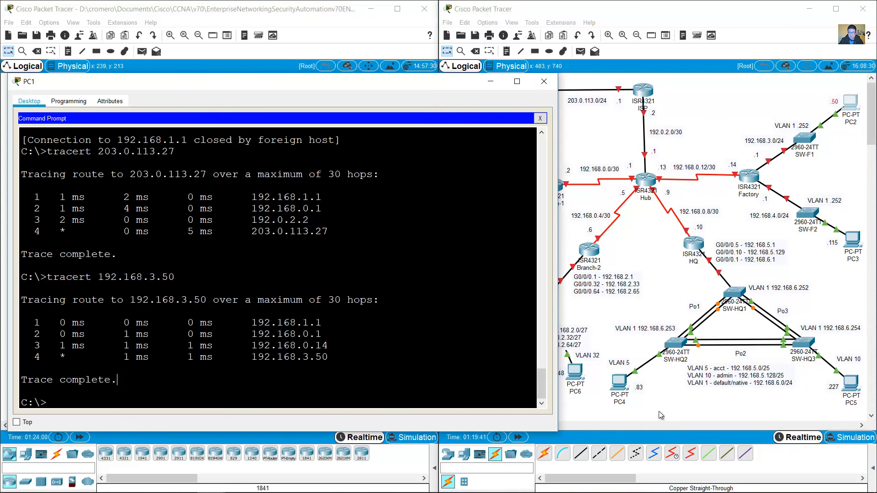
pyautogui.moveTo(640, 410); pyautogui.dragTo(604, 377)
pyautogui.click(293, 401)
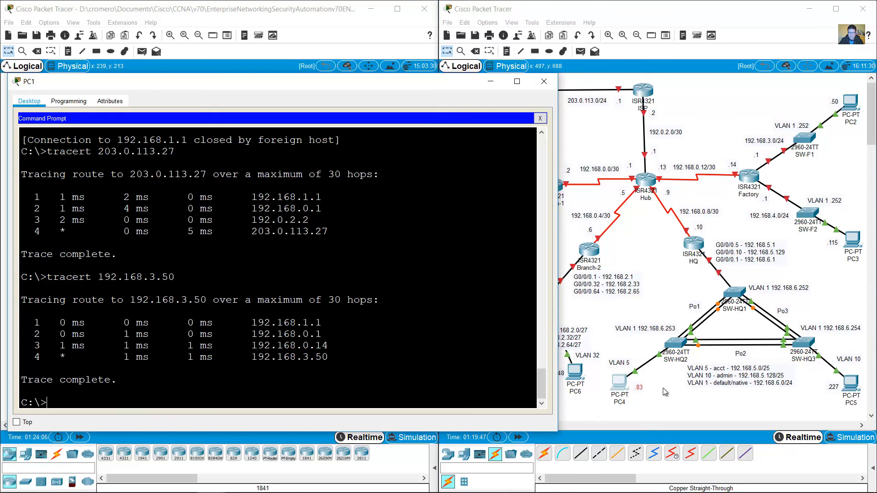
# Step: Run tracert 192.168.5.83 from PC1 to reach PC4
pyautogui.click(269, 369)
pyautogui.press('Up')
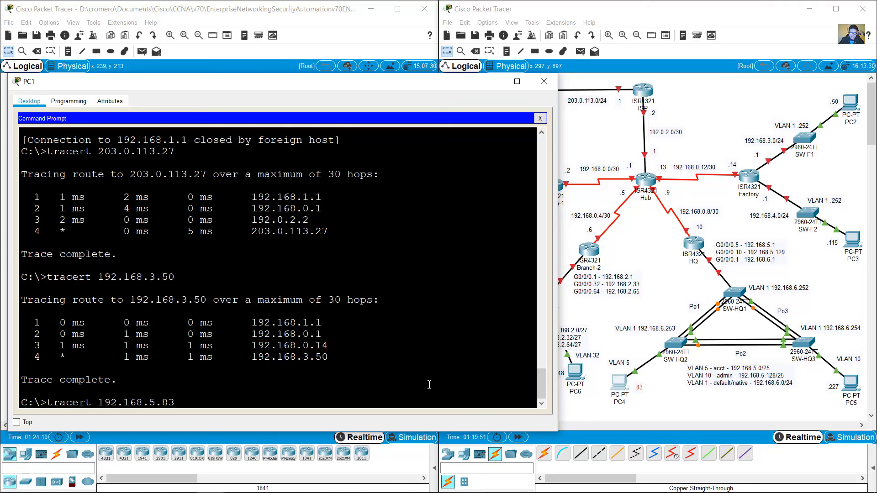
pyautogui.write('5.83')
pyautogui.press('Return')
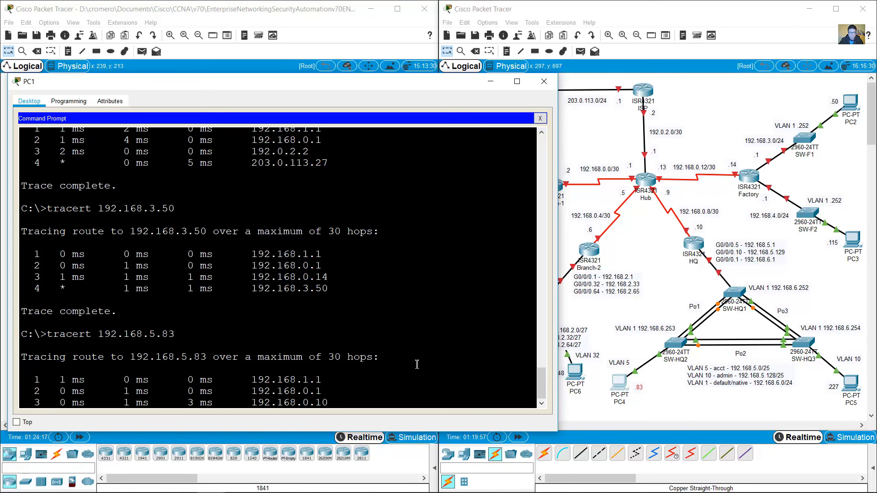
# Step: Match the PC4 trace hops to the Hub and HQ routers on the topology
pyautogui.moveTo(183, 323); pyautogui.dragTo(322, 366)
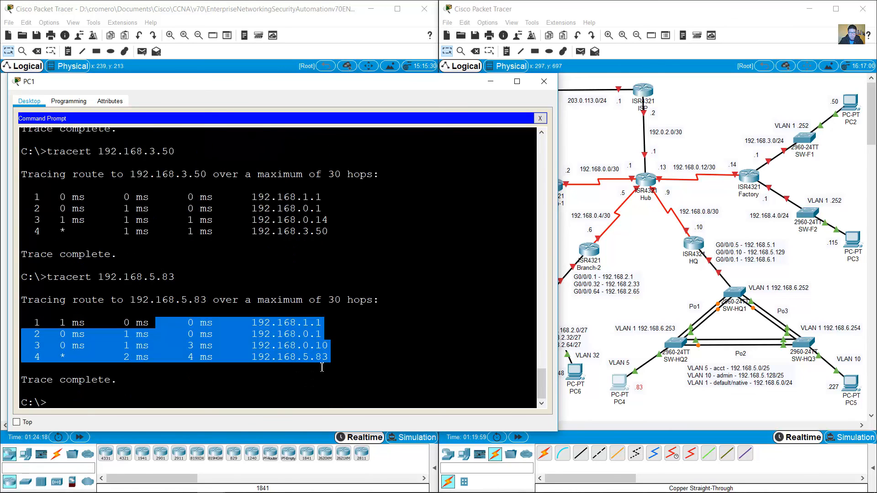
pyautogui.click(579, 170)
pyautogui.click(636, 178)
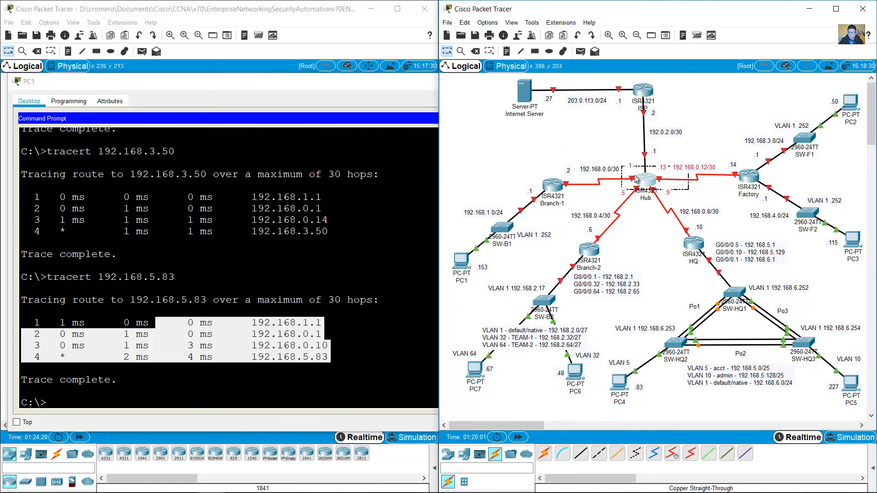
pyautogui.moveTo(656, 236); pyautogui.dragTo(699, 262)
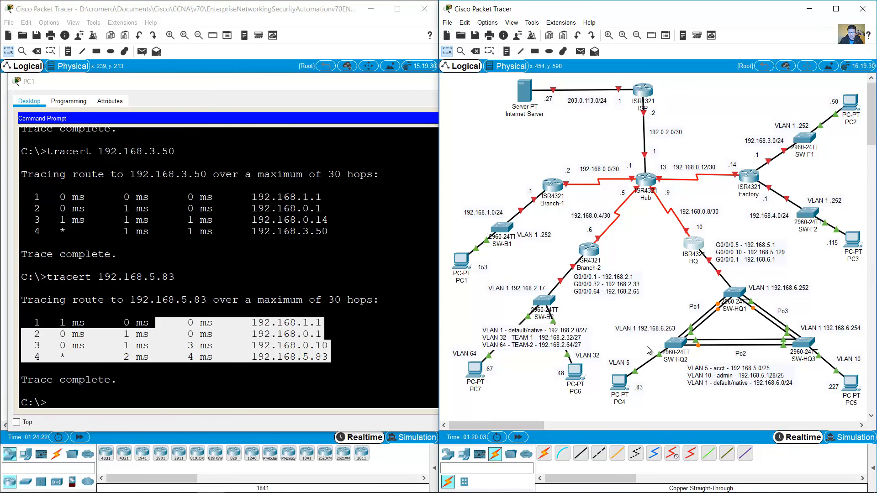
pyautogui.moveTo(649, 351); pyautogui.dragTo(606, 421)
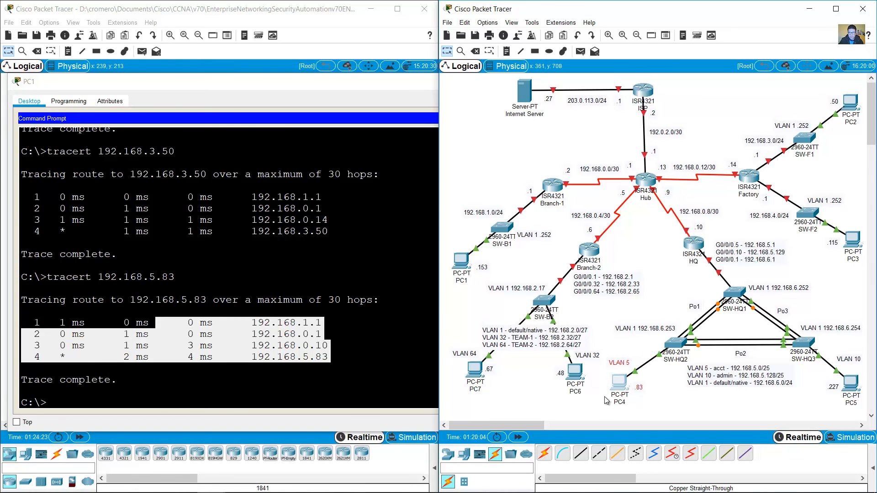
pyautogui.doubleClick(473, 355)
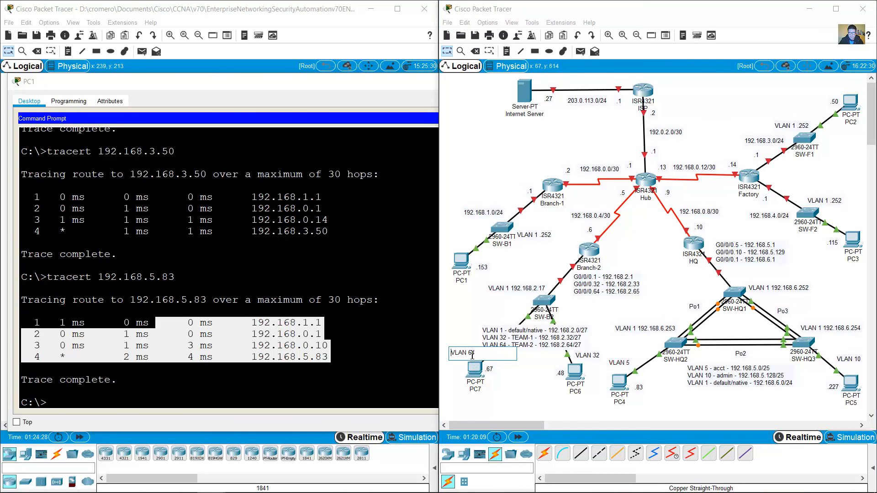
pyautogui.click(468, 329)
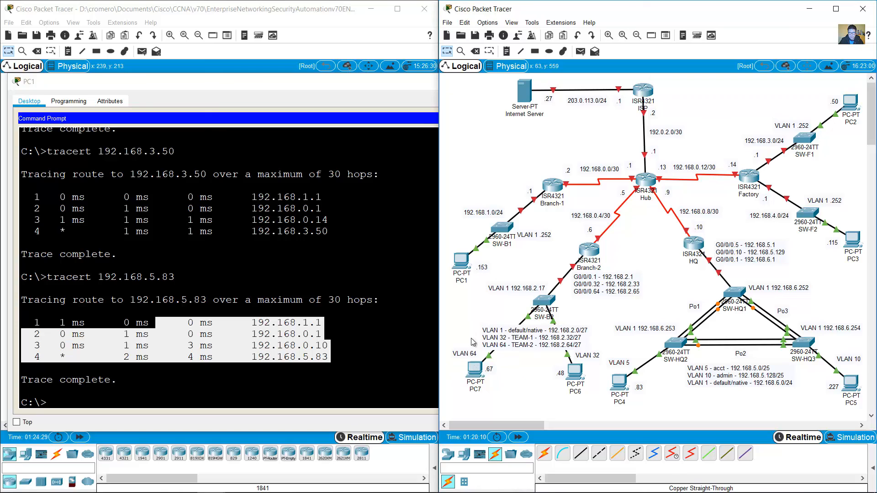
pyautogui.click(252, 393)
pyautogui.click(589, 405)
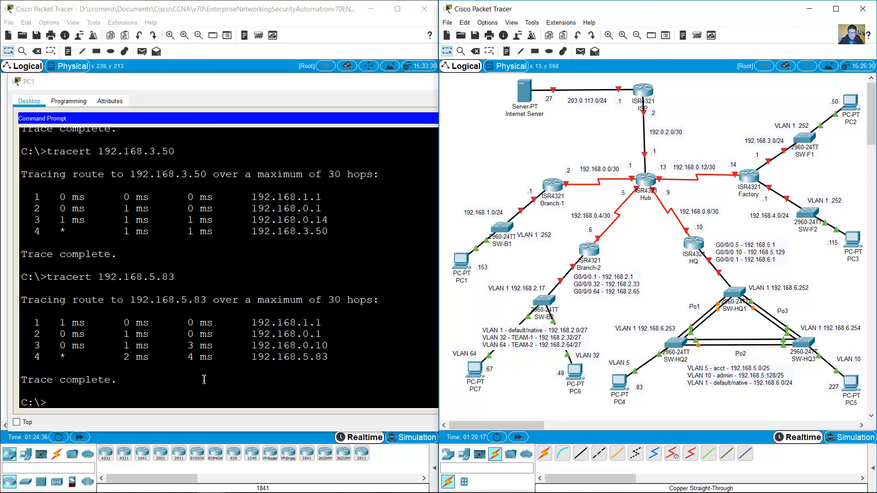
# Step: Run tracert 192.168.2.67 from PC1 to reach PC7
pyautogui.click(360, 242)
pyautogui.press('Up')
pyautogui.press('BackSpace')
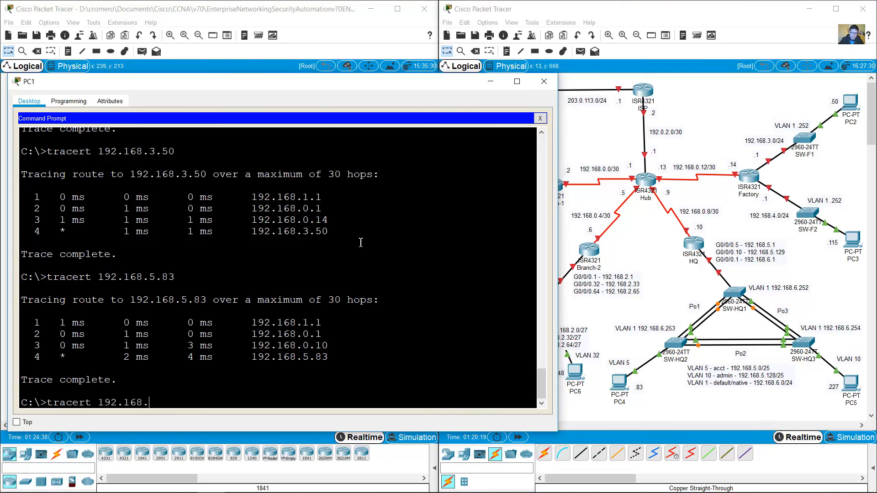
pyautogui.write('2.67')
pyautogui.press('Return')
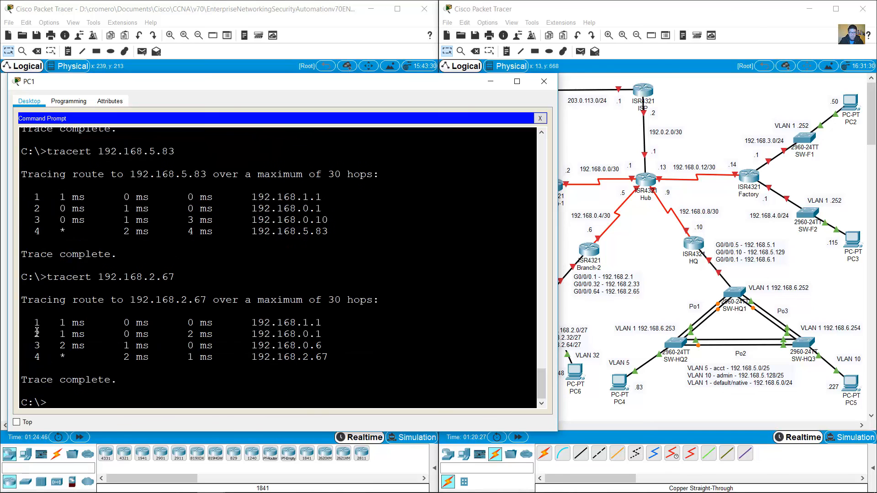
# Step: Check the PC7 trace hops against the Hub router, then minimize PC1's window
pyautogui.moveTo(35, 322); pyautogui.dragTo(330, 357)
pyautogui.click(665, 119)
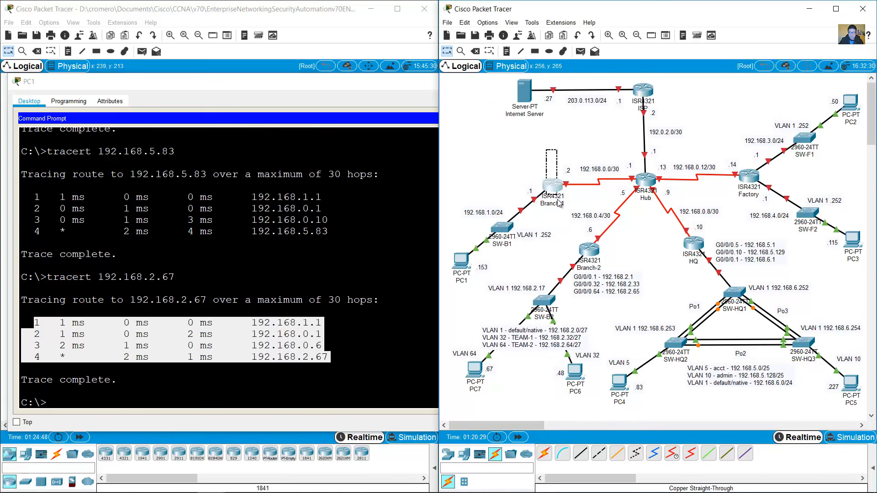
pyautogui.moveTo(678, 140); pyautogui.dragTo(642, 191)
pyautogui.moveTo(465, 361); pyautogui.dragTo(496, 397)
pyautogui.click(381, 342)
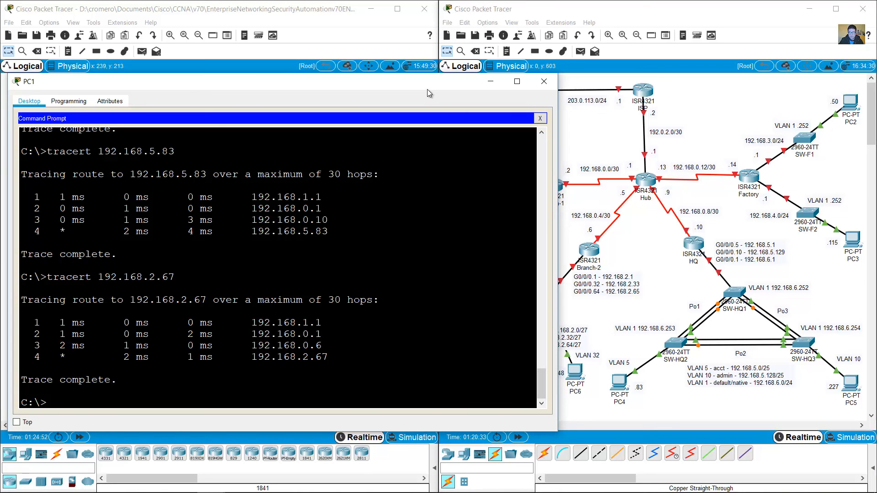
pyautogui.click(492, 86)
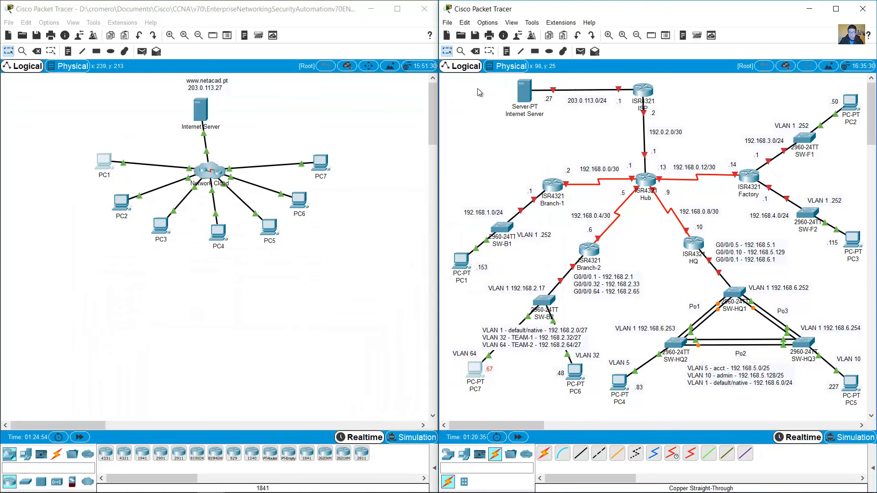
pyautogui.click(311, 262)
# Step: Scroll up to view the Addressing Table for PC1–PC7, then return to the topology
pyautogui.scroll(5, 406, 85)
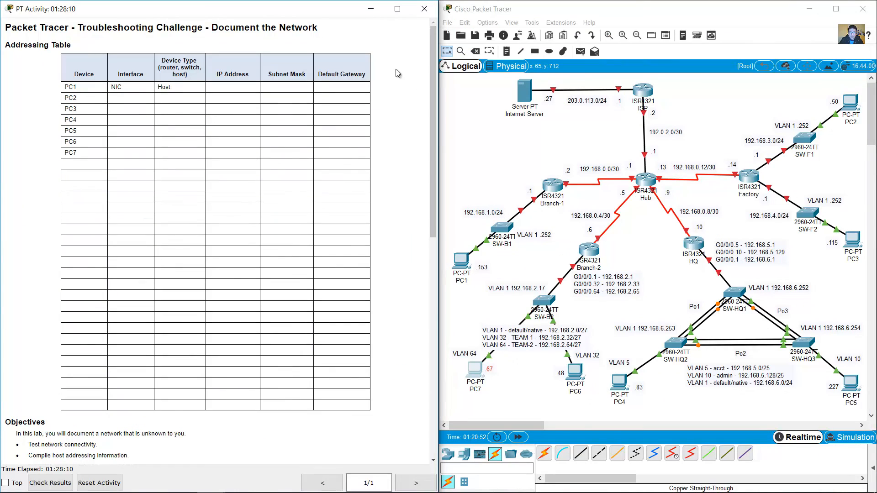
pyautogui.moveTo(24, 45); pyautogui.dragTo(368, 406)
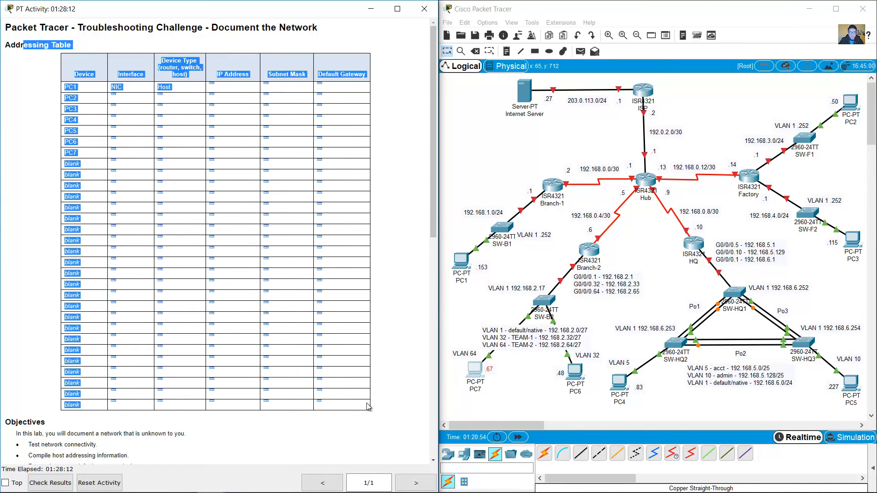
pyautogui.click(381, 377)
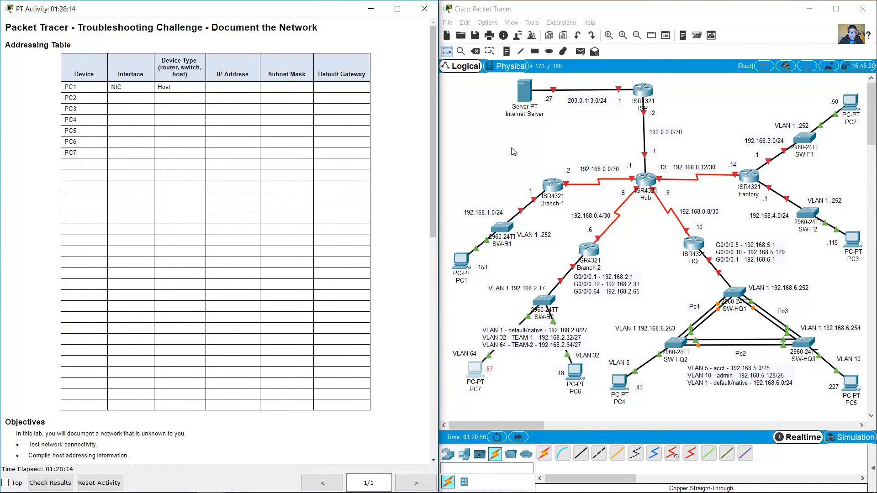
pyautogui.moveTo(470, 80); pyautogui.dragTo(859, 401)
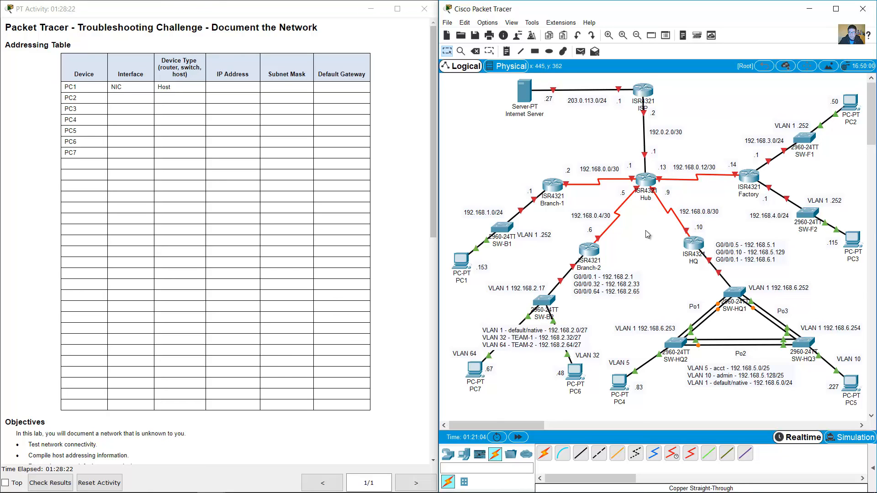
pyautogui.moveTo(635, 189)
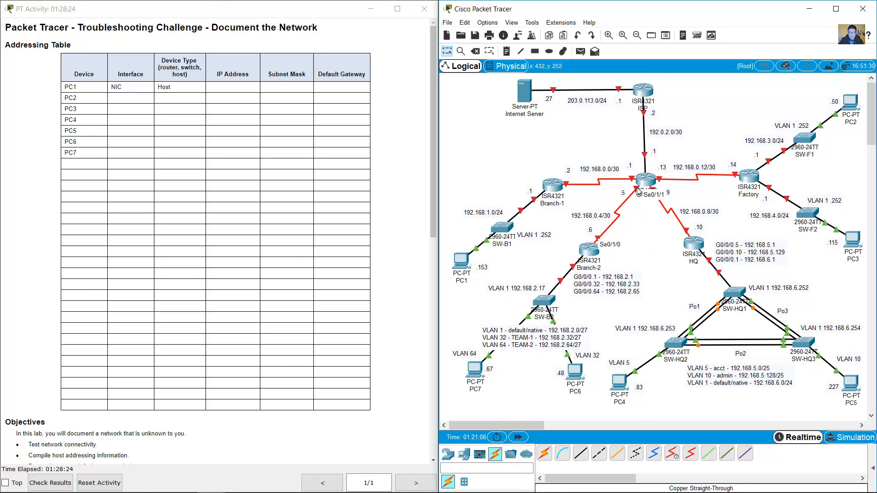